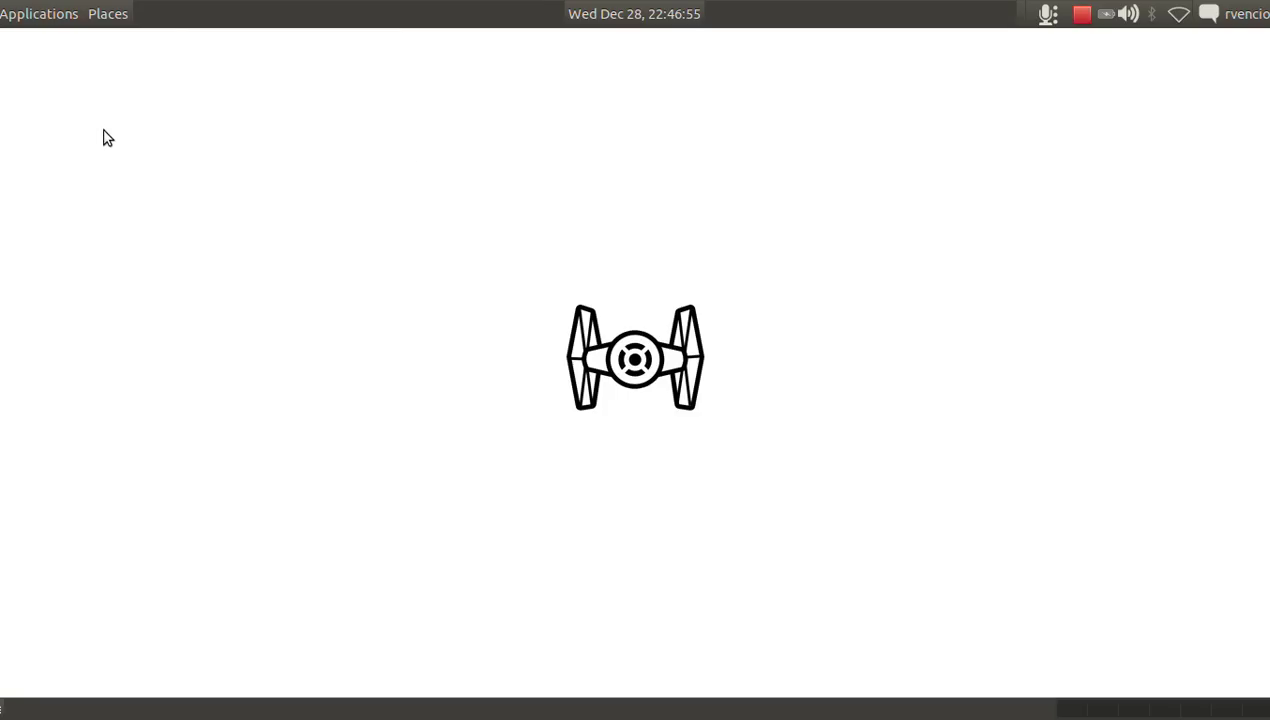
Launch a new Terminal window from the Applications > Accessories menu
left_click(57, 18)
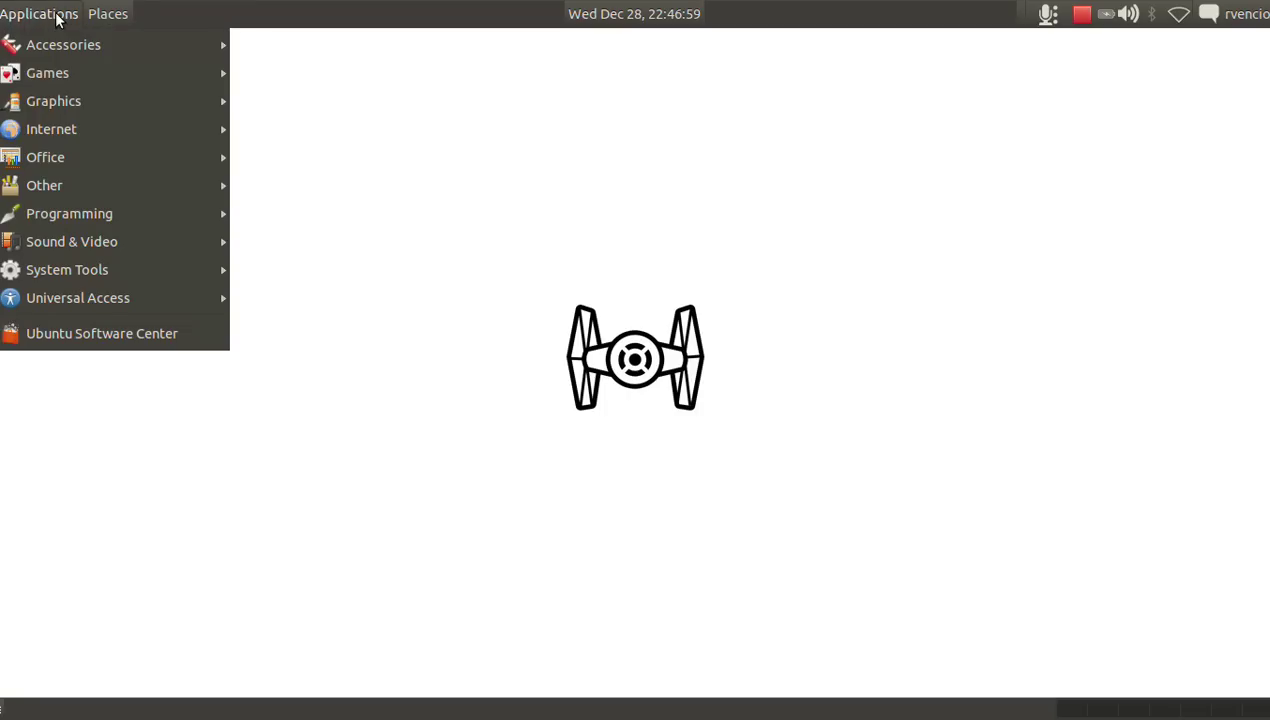
mouse_move(54, 46)
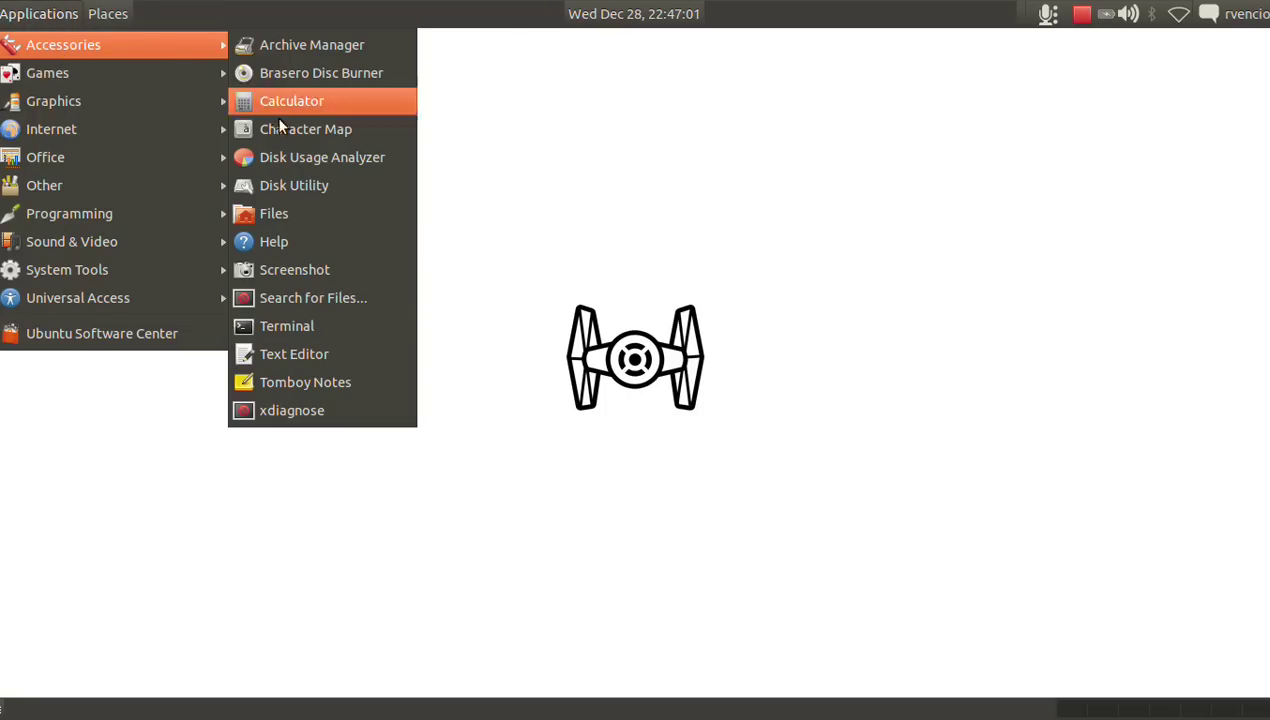
left_click(304, 326)
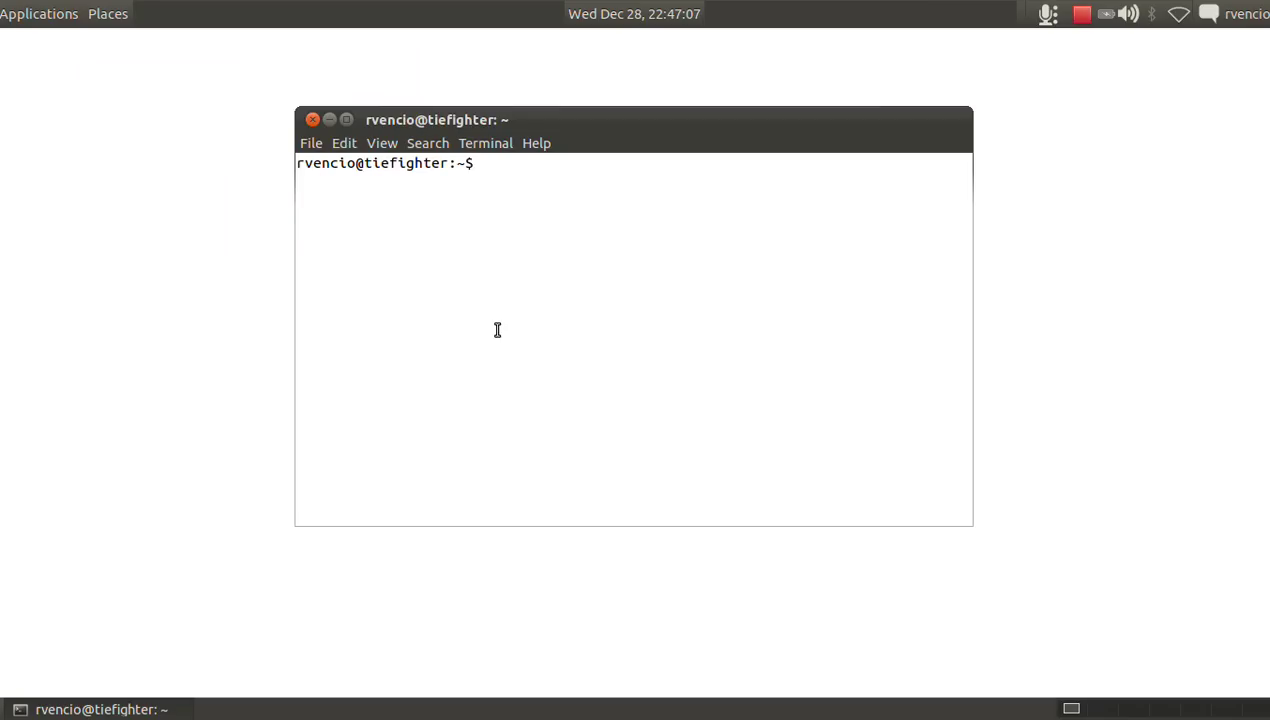
Change into the Documents folder and list its contents with ls
type("cd")
type(" Do")
key("Tab")
key("Return")
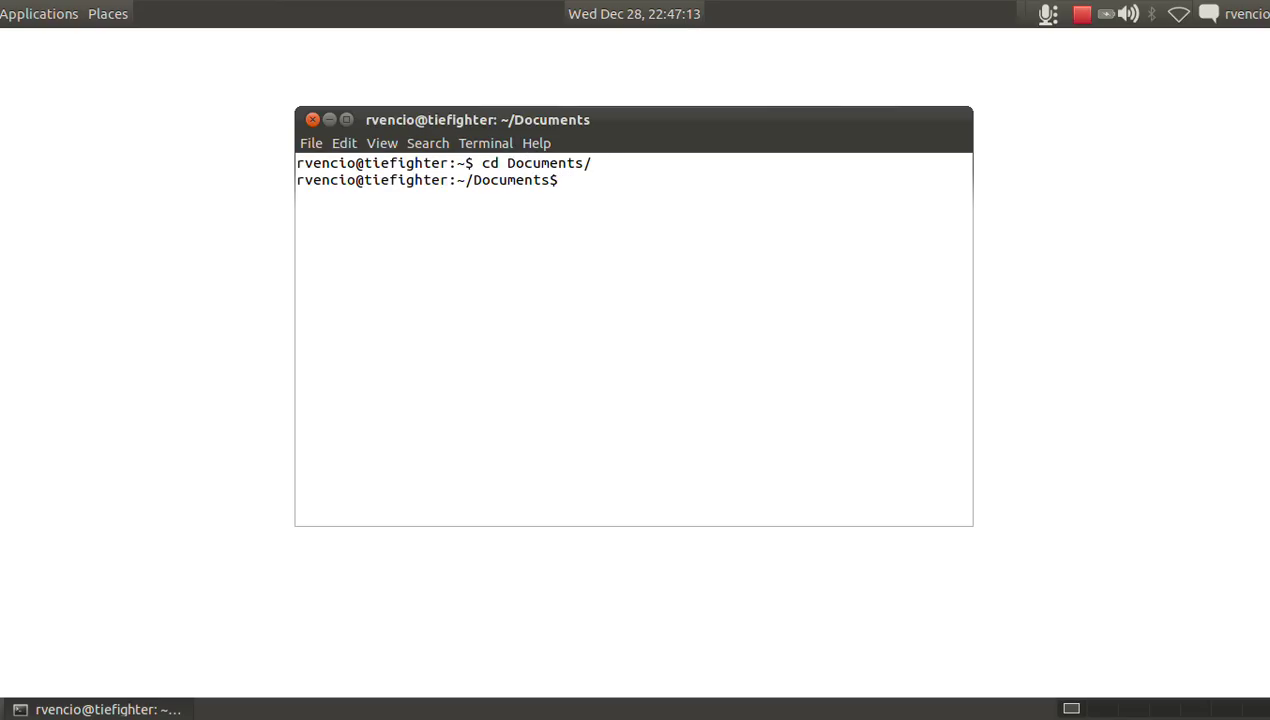
left_click(348, 120)
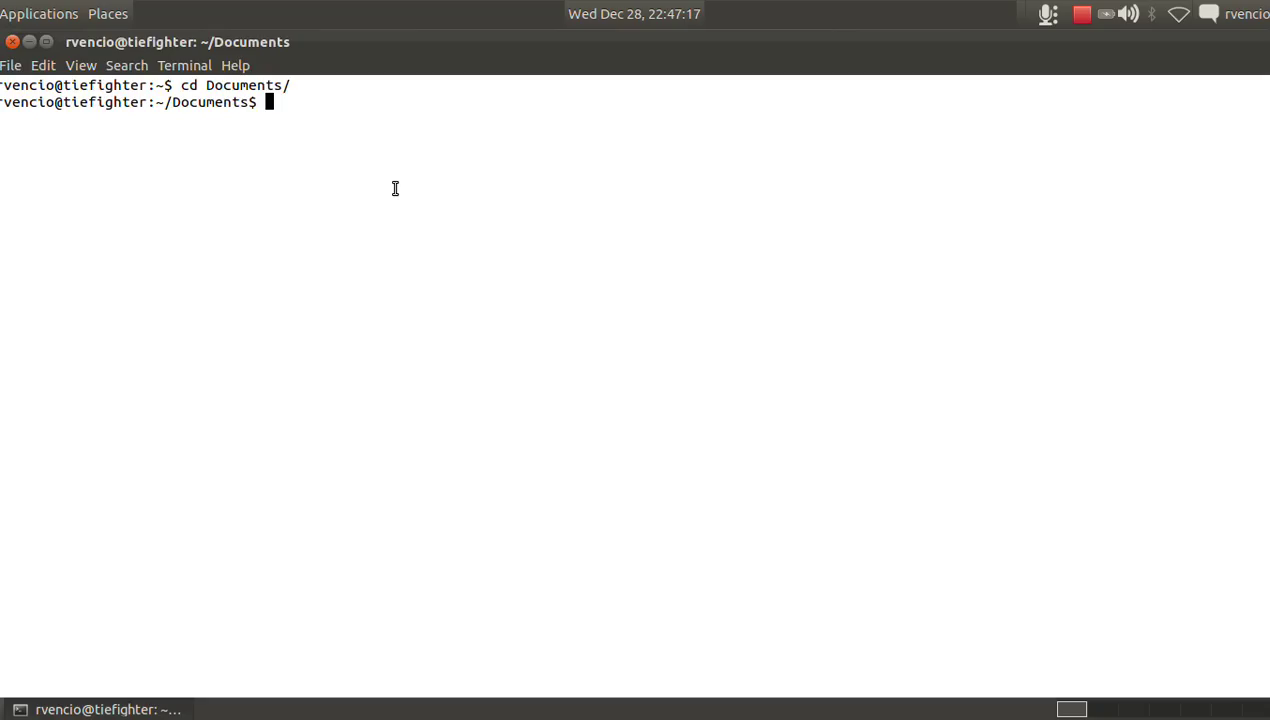
type("ls")
key("Return")
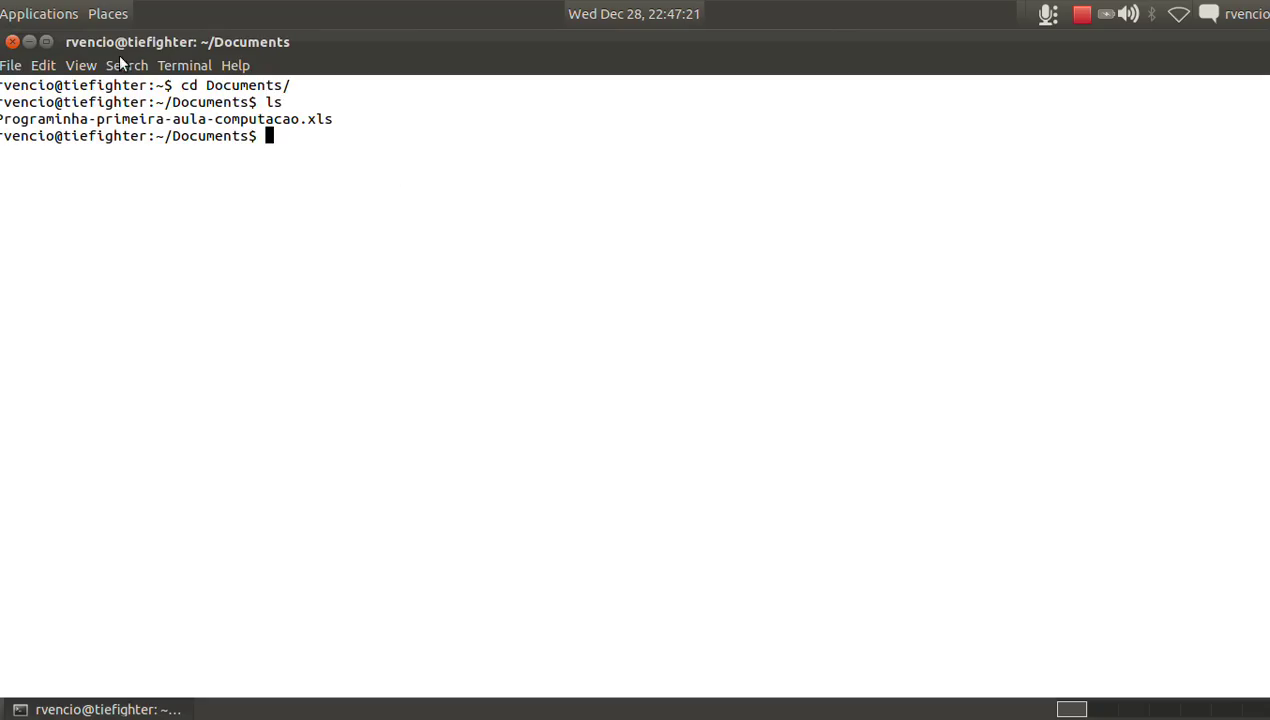
left_click(48, 42)
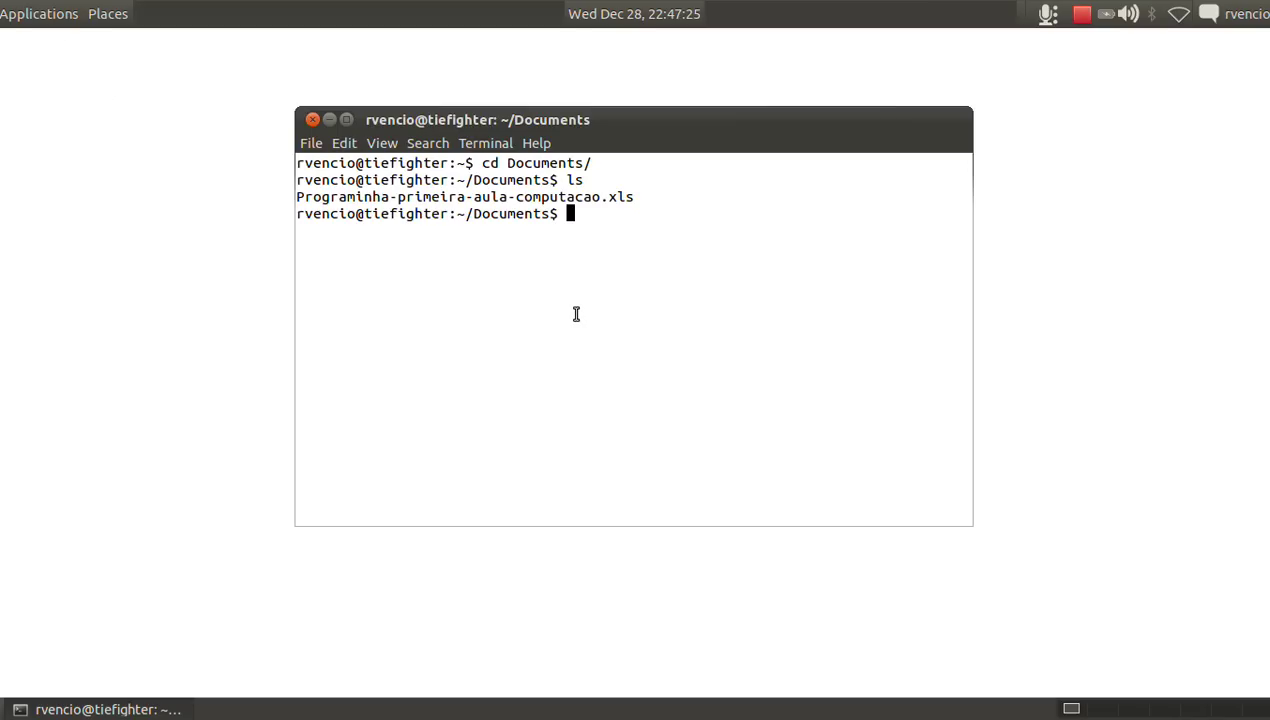
Open Programinha-primeira-aula-computacao.xls in LibreOffice from the terminal
type("libreoffice ")
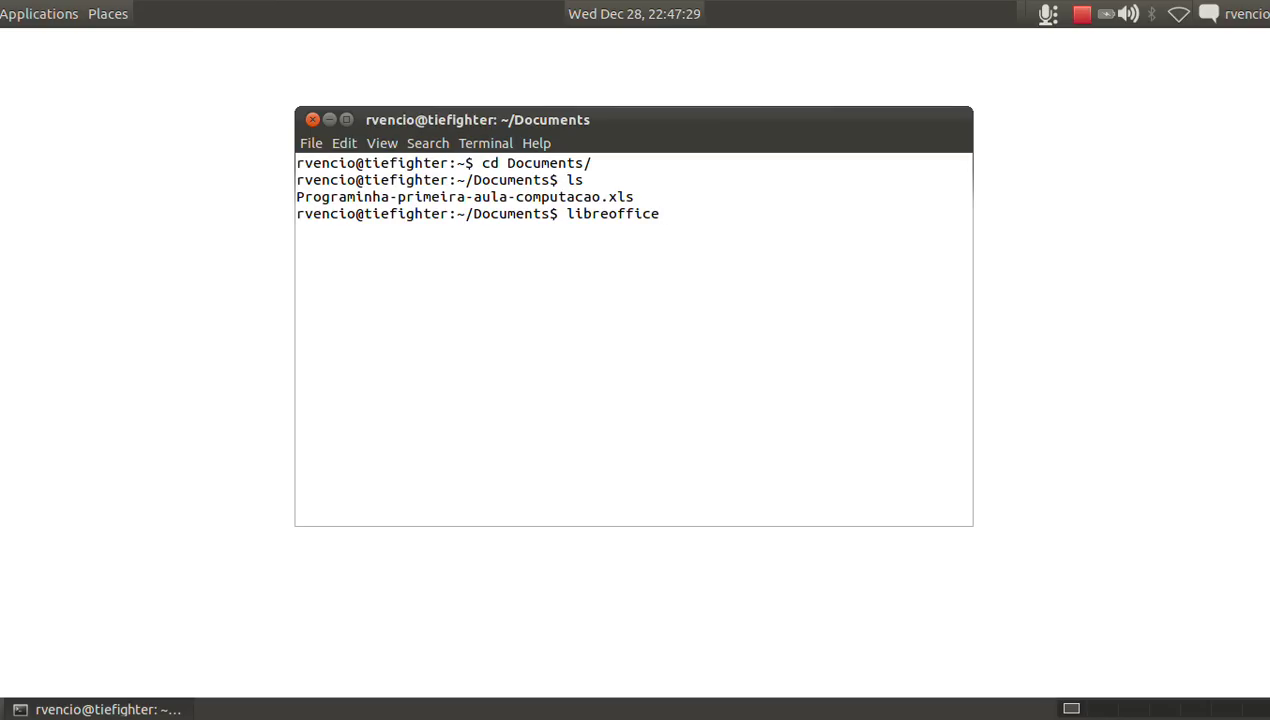
type("Pr")
key("Tab")
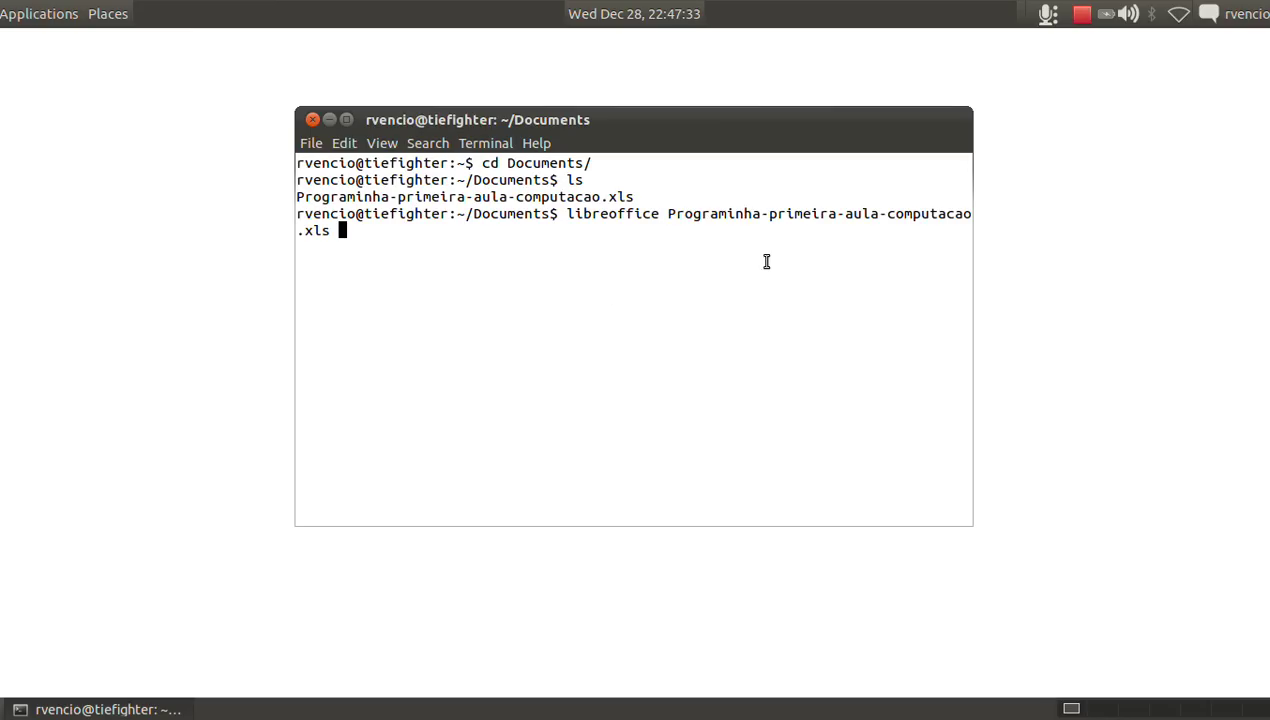
key("Return")
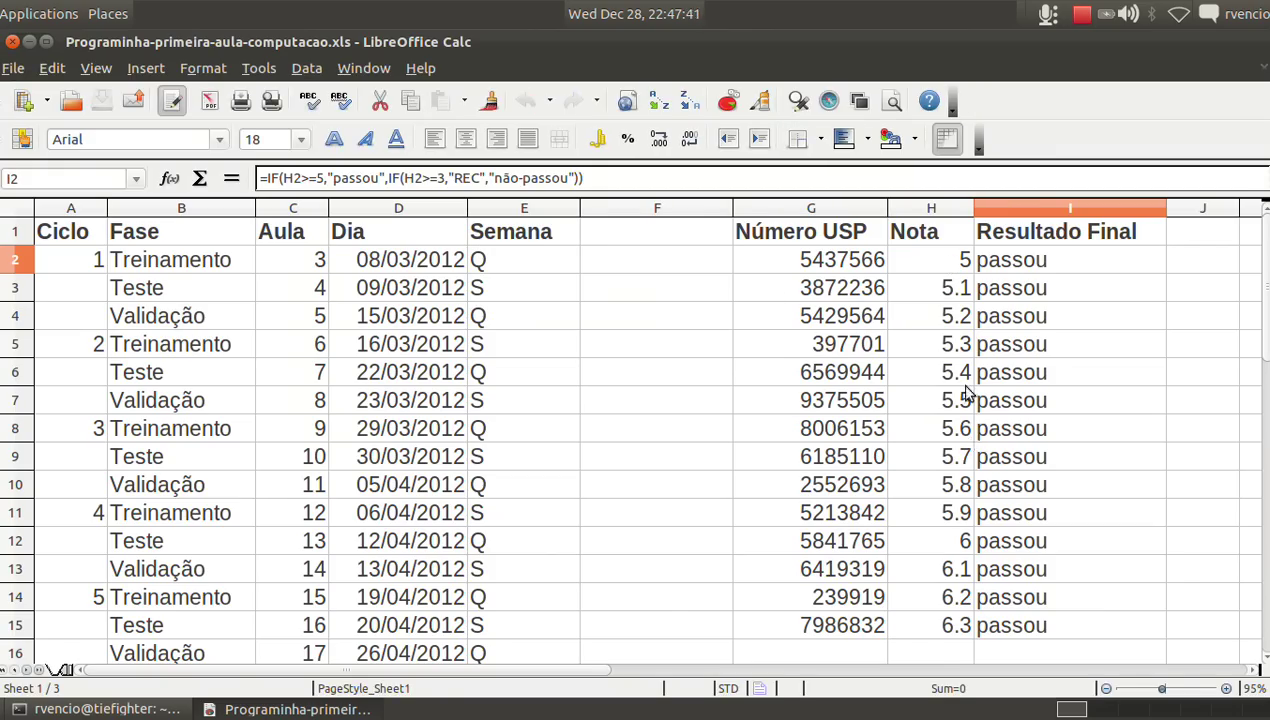
left_click(952, 266)
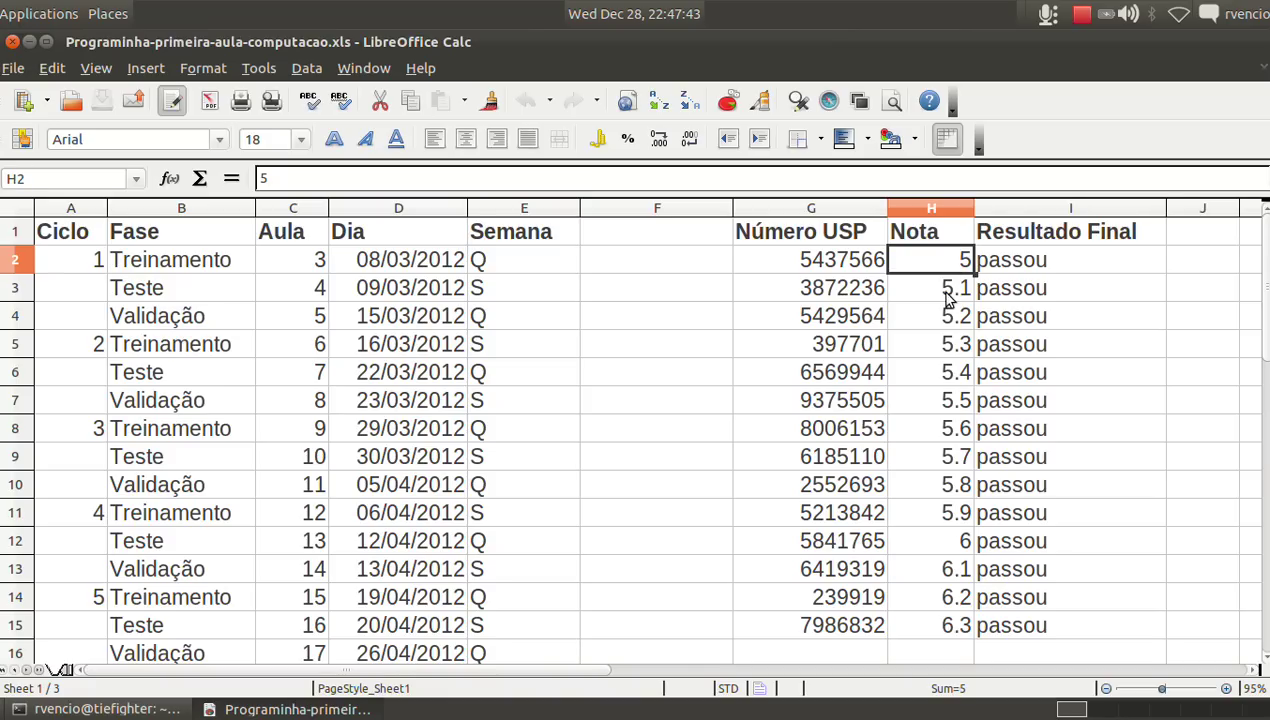
left_click(945, 295)
left_click(945, 345)
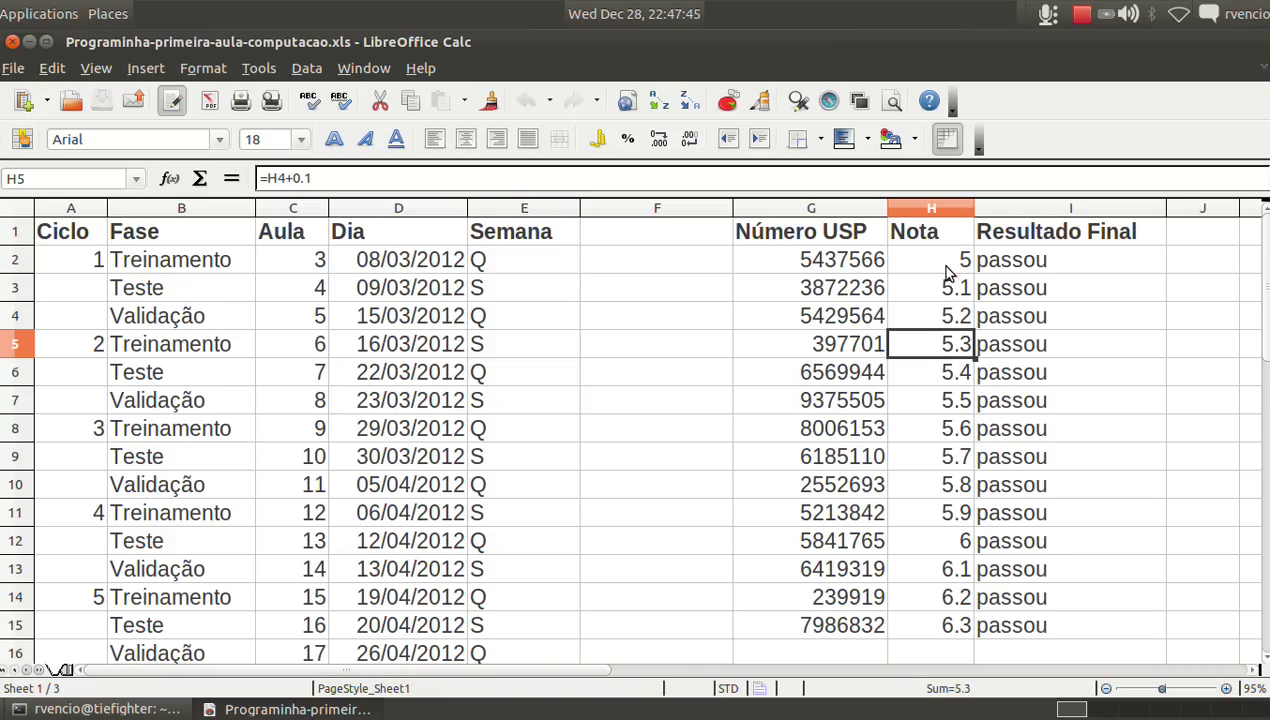
left_click(948, 268)
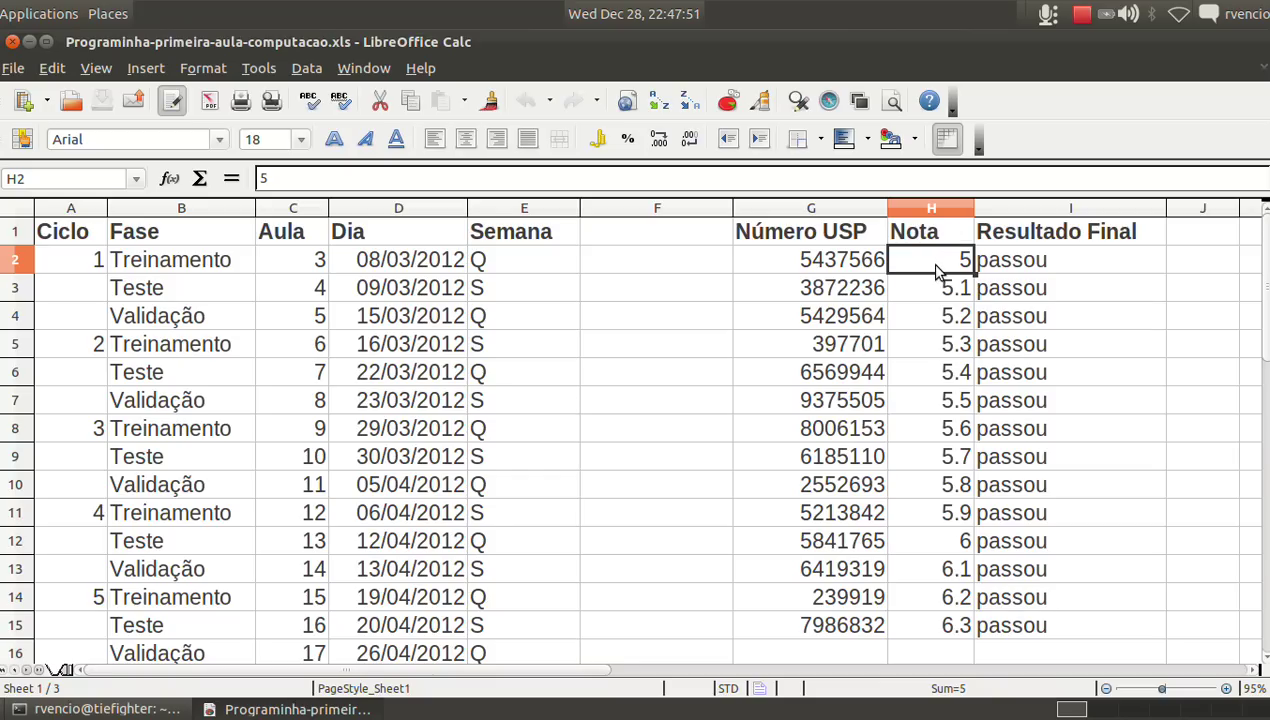
left_click(381, 410)
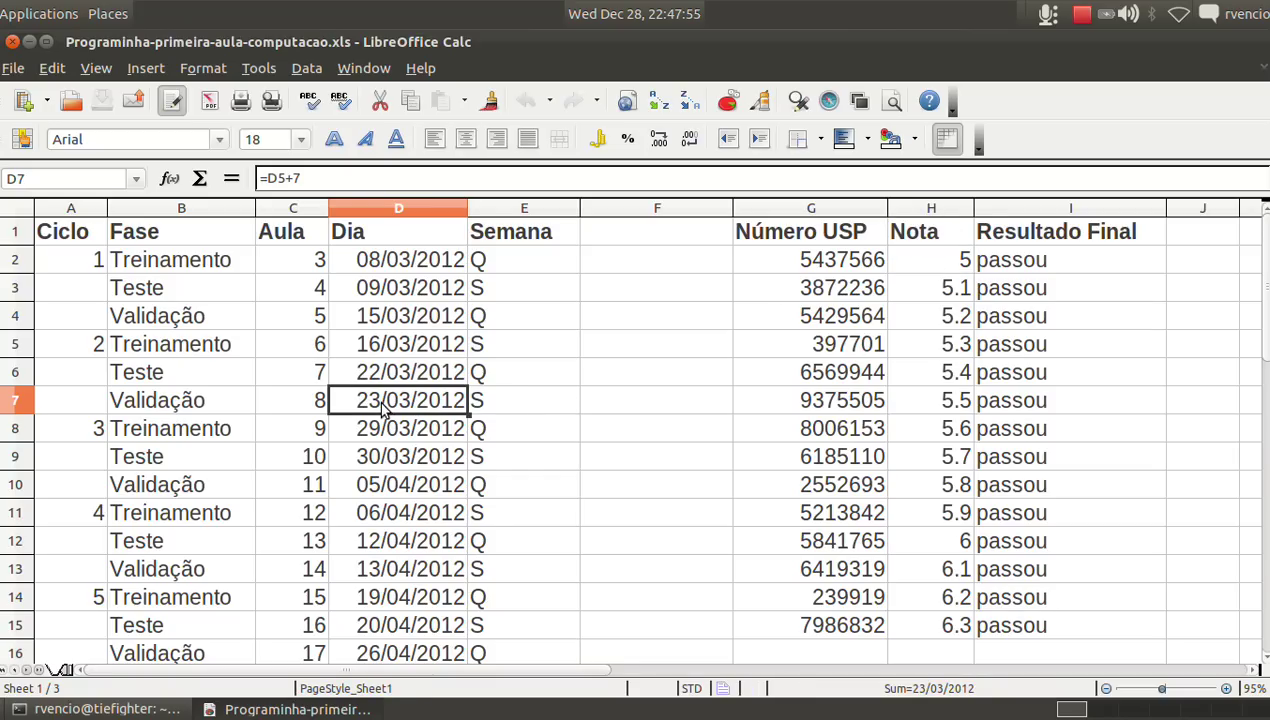
key("ctrl+Down")
key("Left")
key("Left")
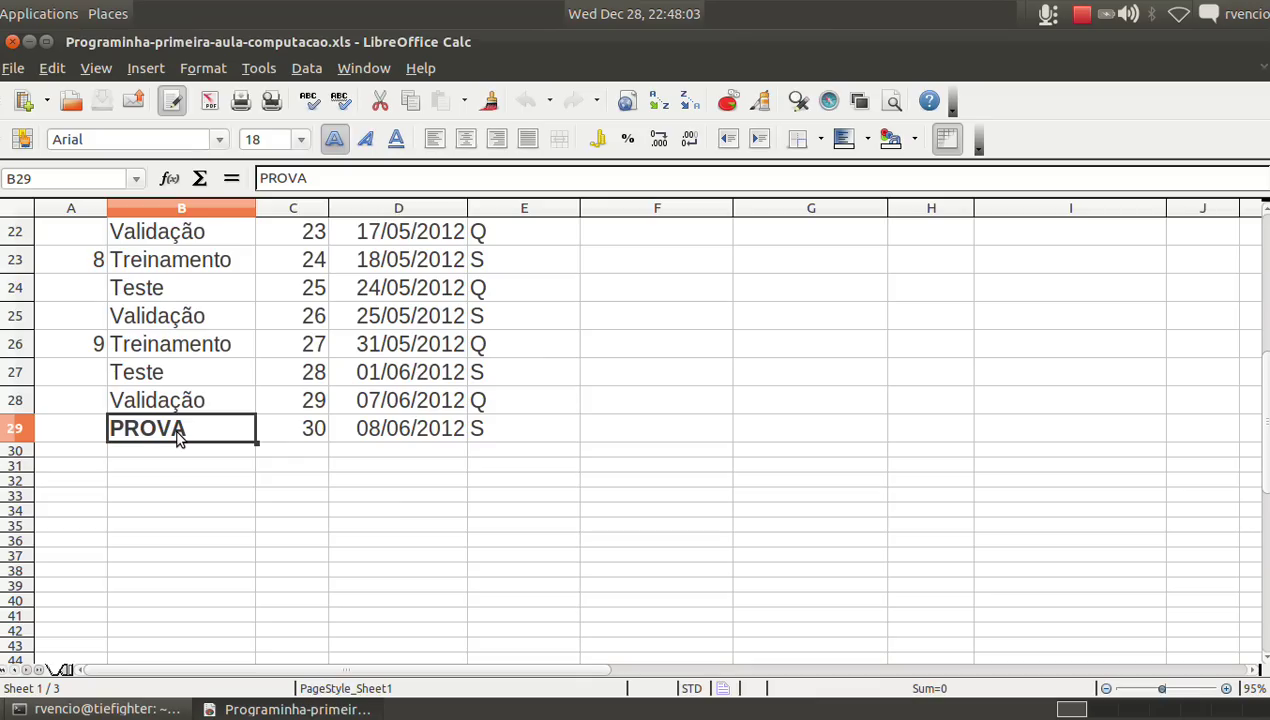
key("Right")
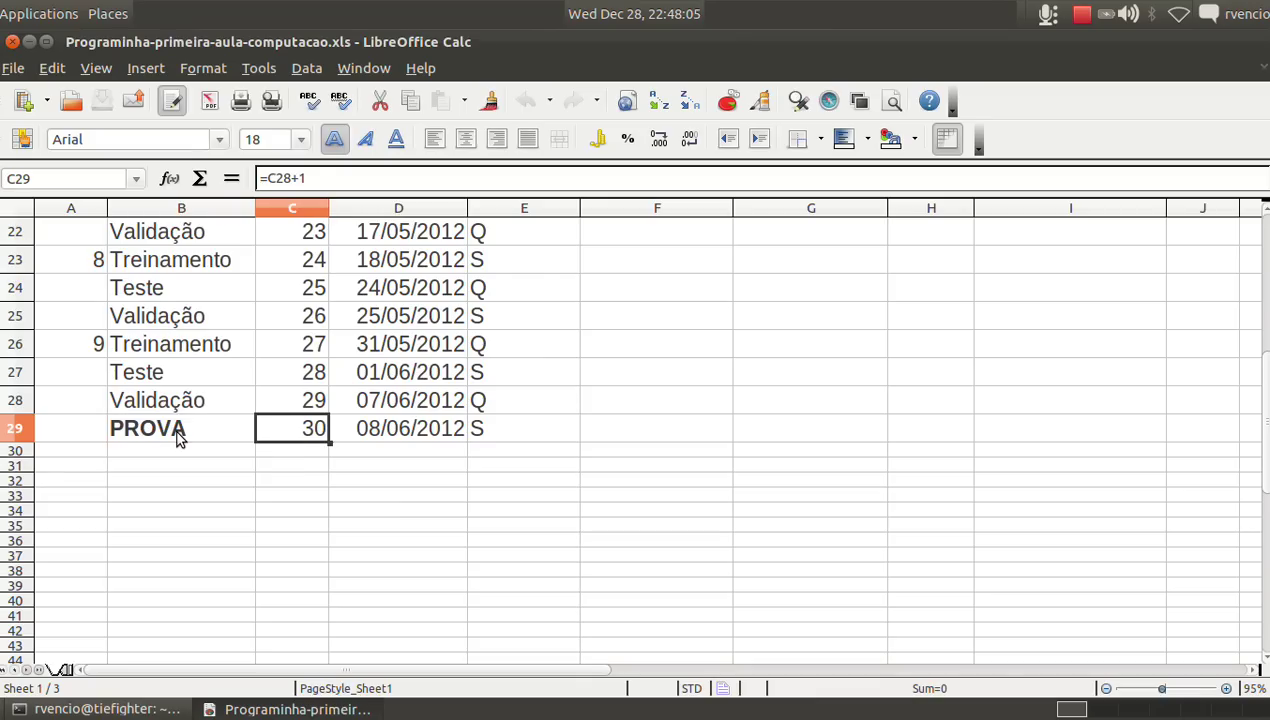
key("Right")
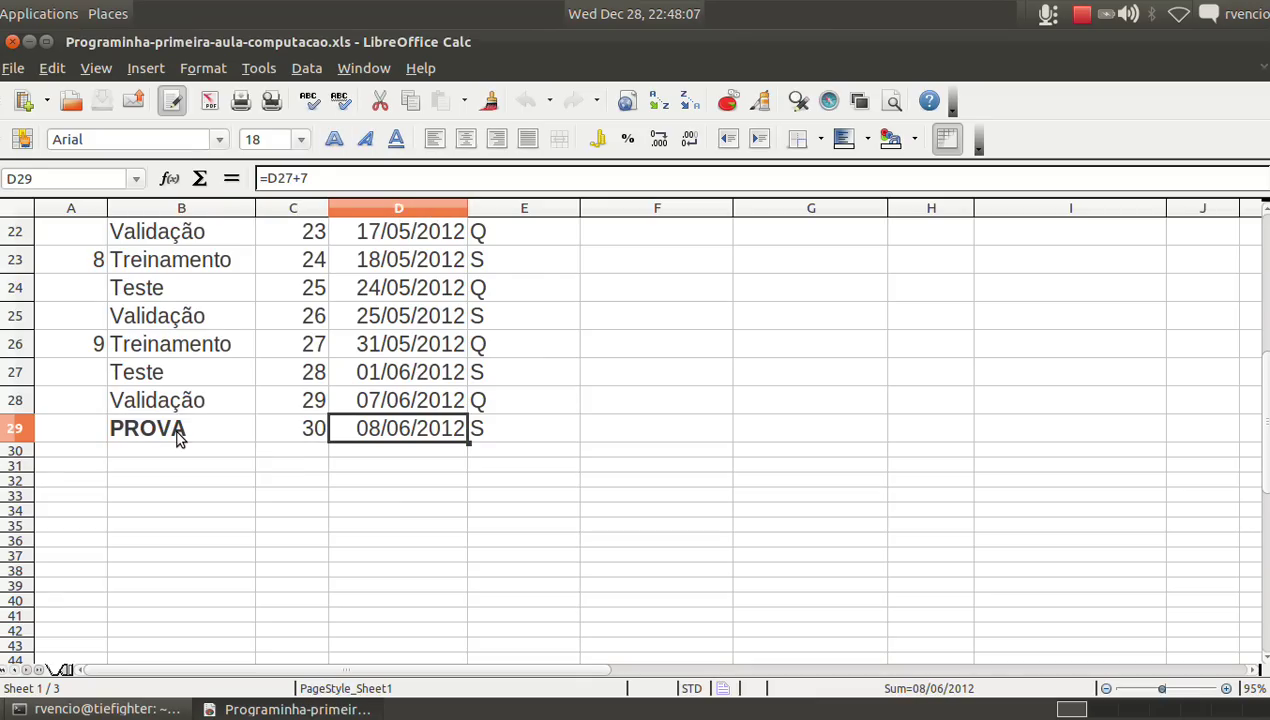
key("Left")
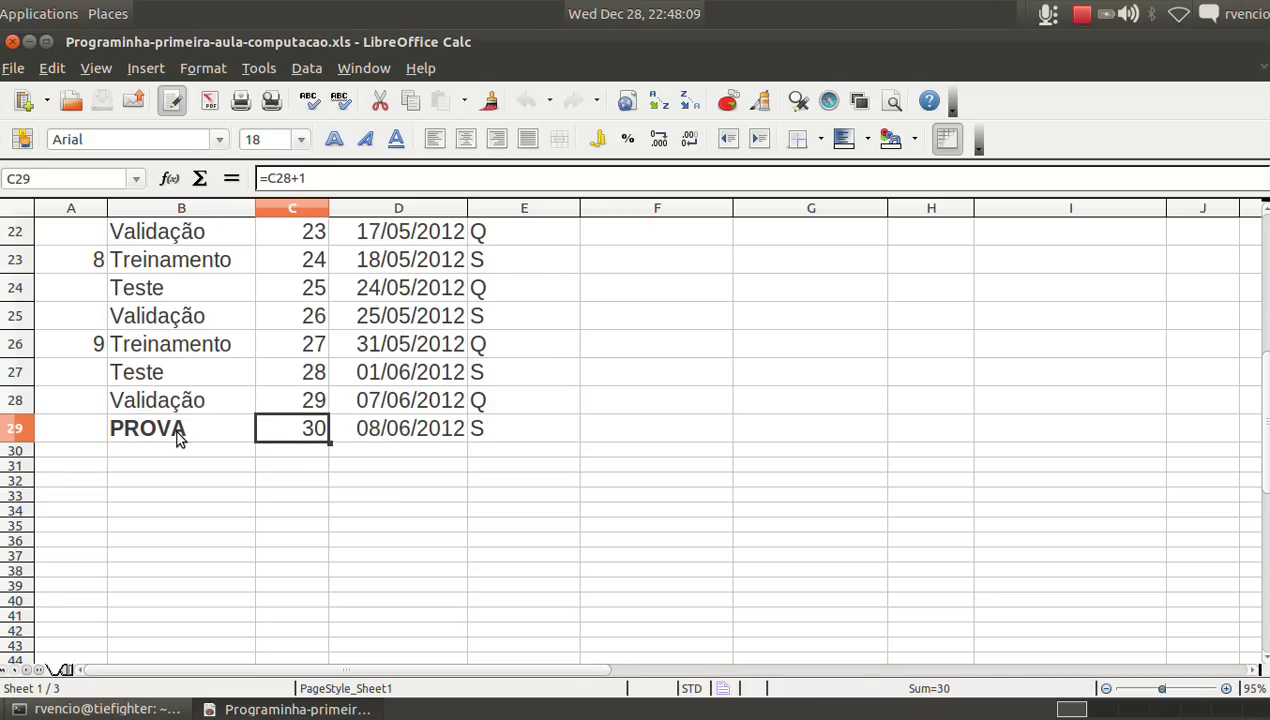
key("Right")
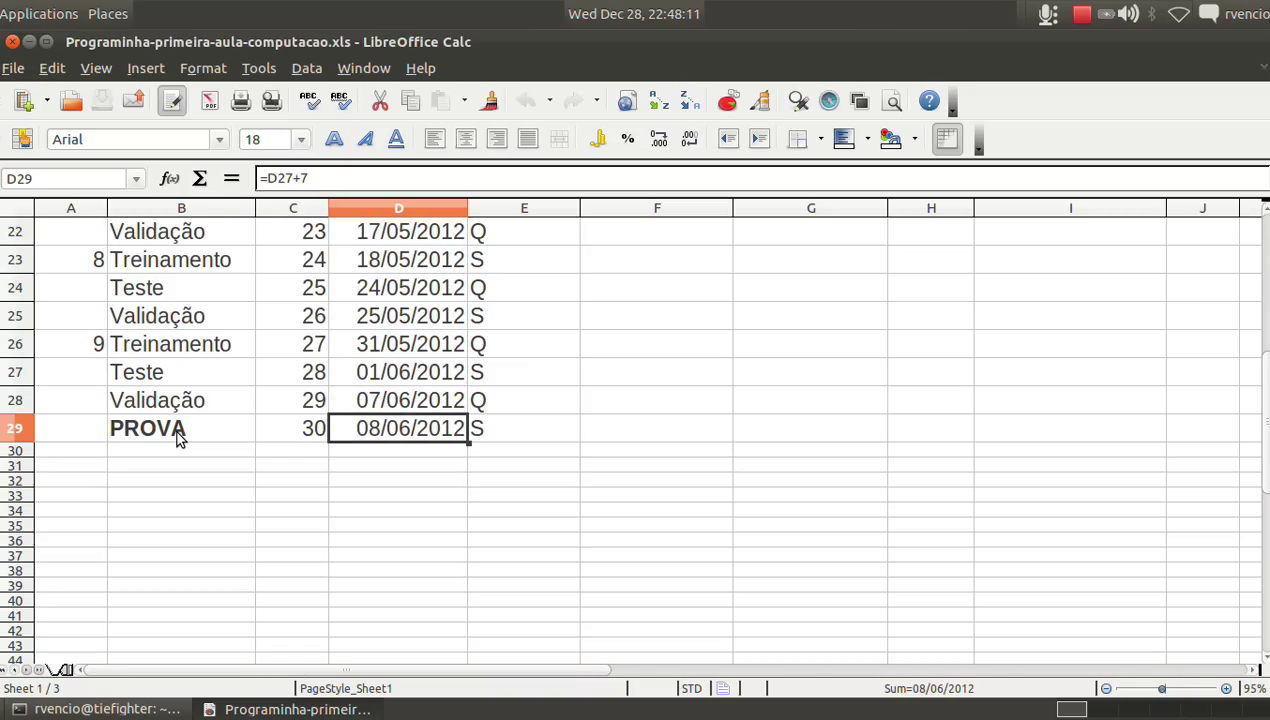
key("ctrl+Up")
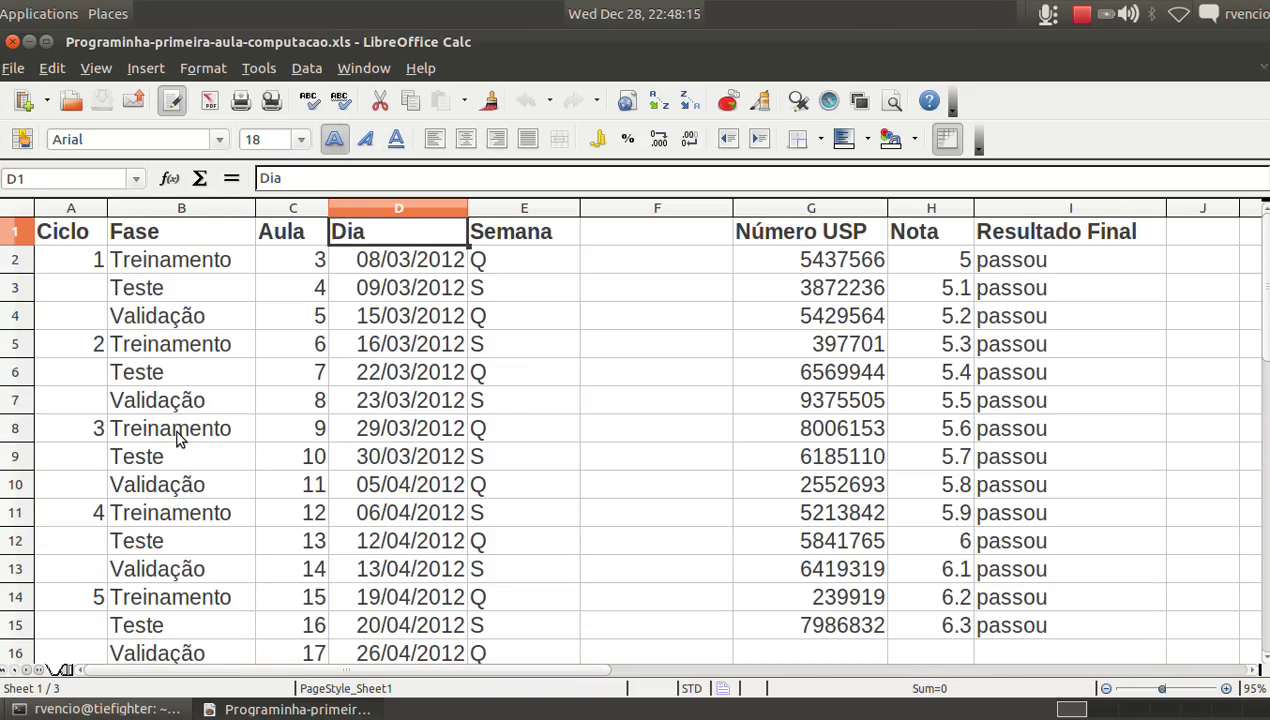
key("Down")
key("Down")
key("Left")
key("Left")
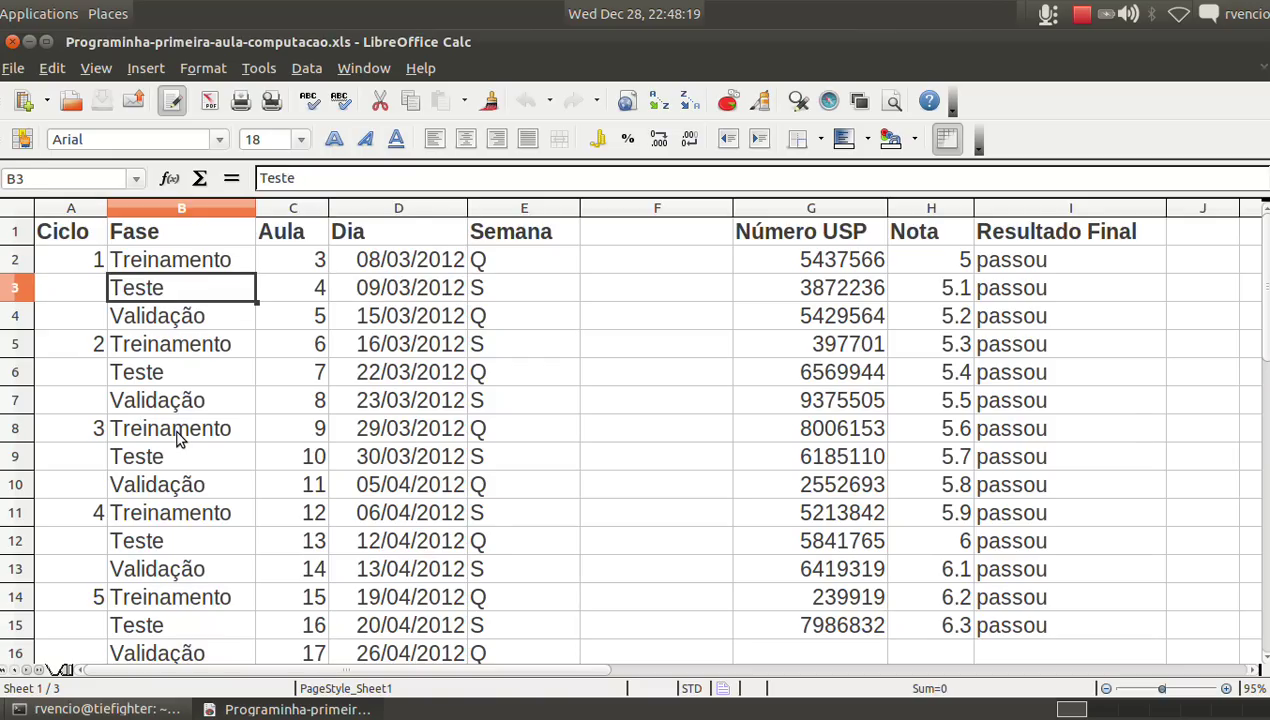
Insert two new empty columns at column F
left_click(687, 208)
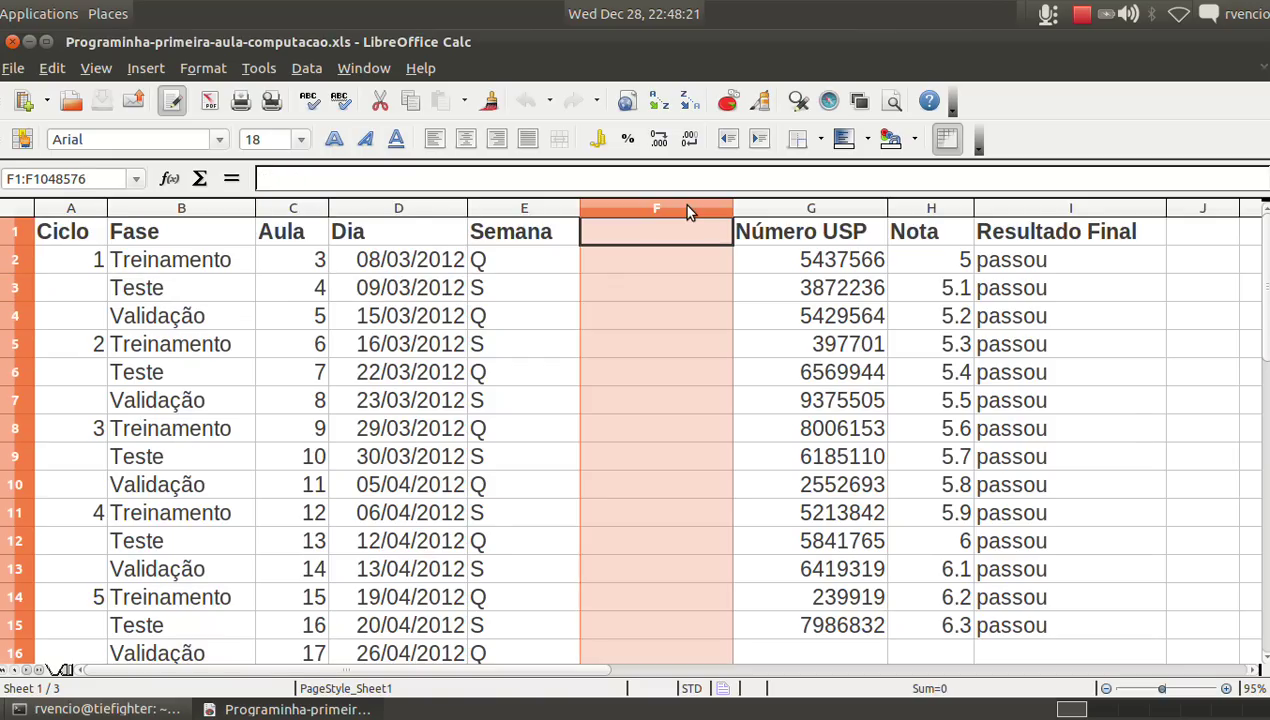
left_click(628, 292)
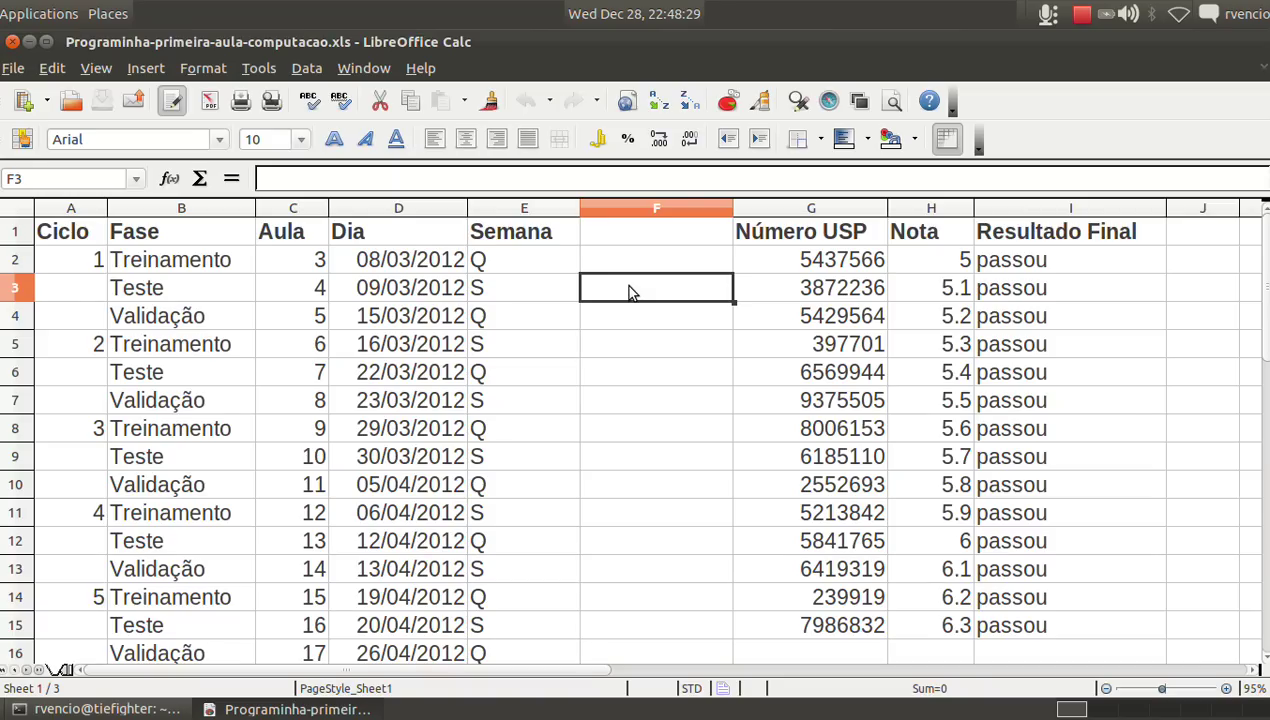
right_click(639, 206)
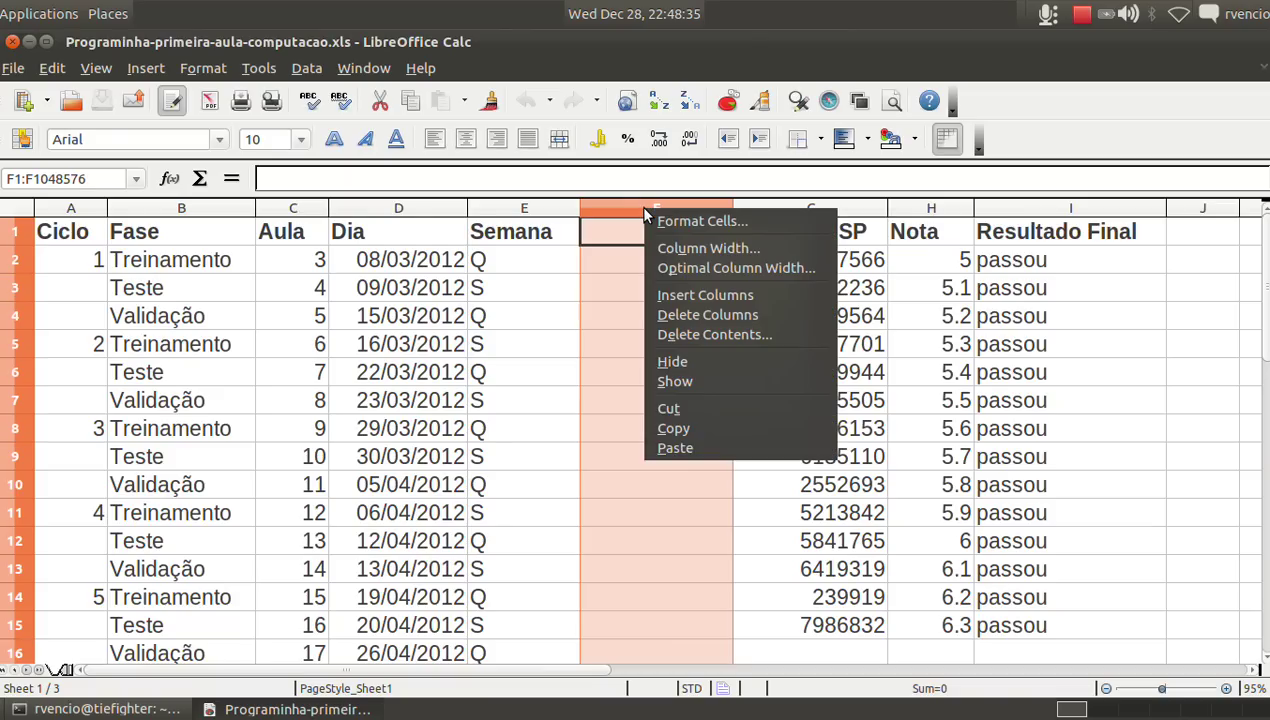
left_click(636, 208)
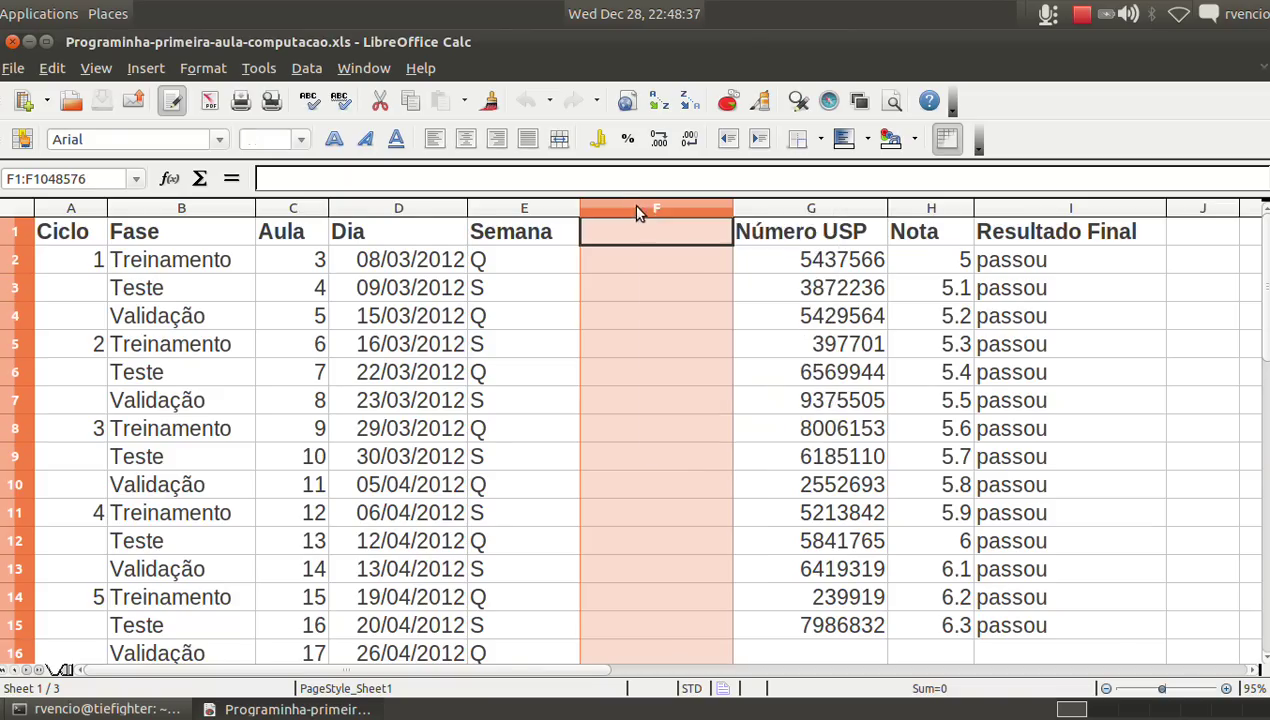
right_click(637, 207)
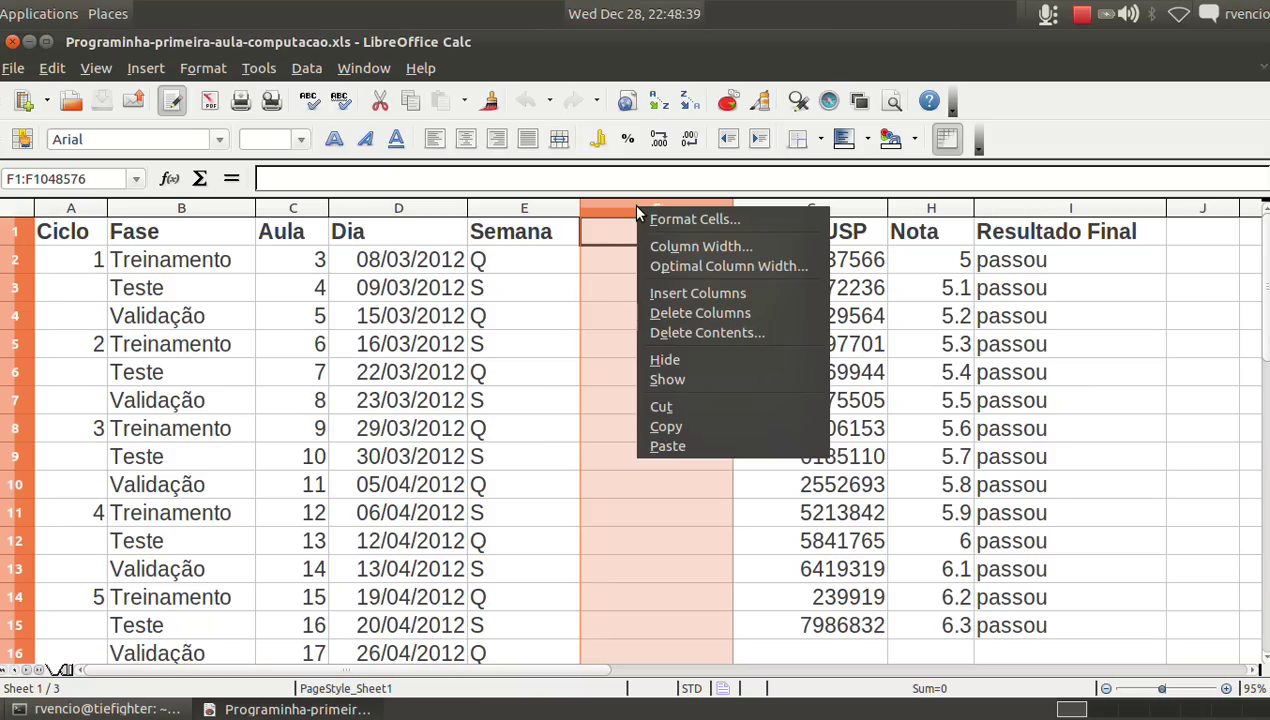
left_click(681, 294)
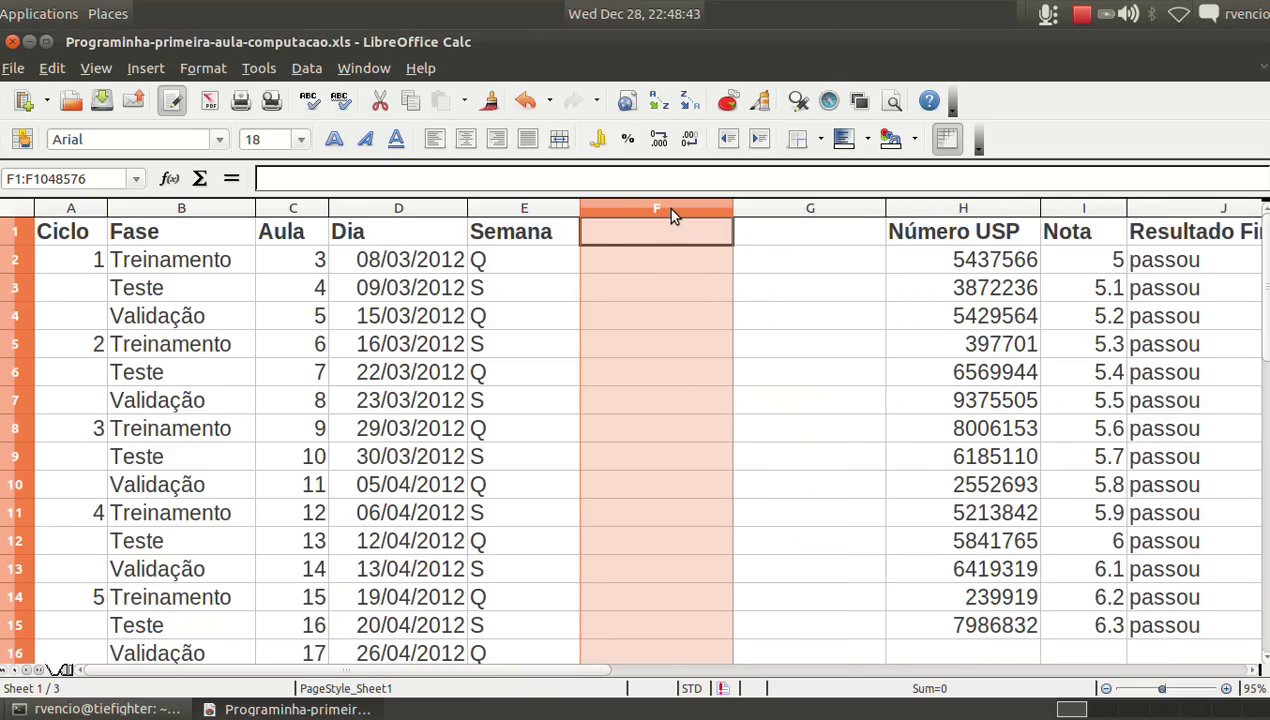
right_click(672, 215)
left_click(711, 296)
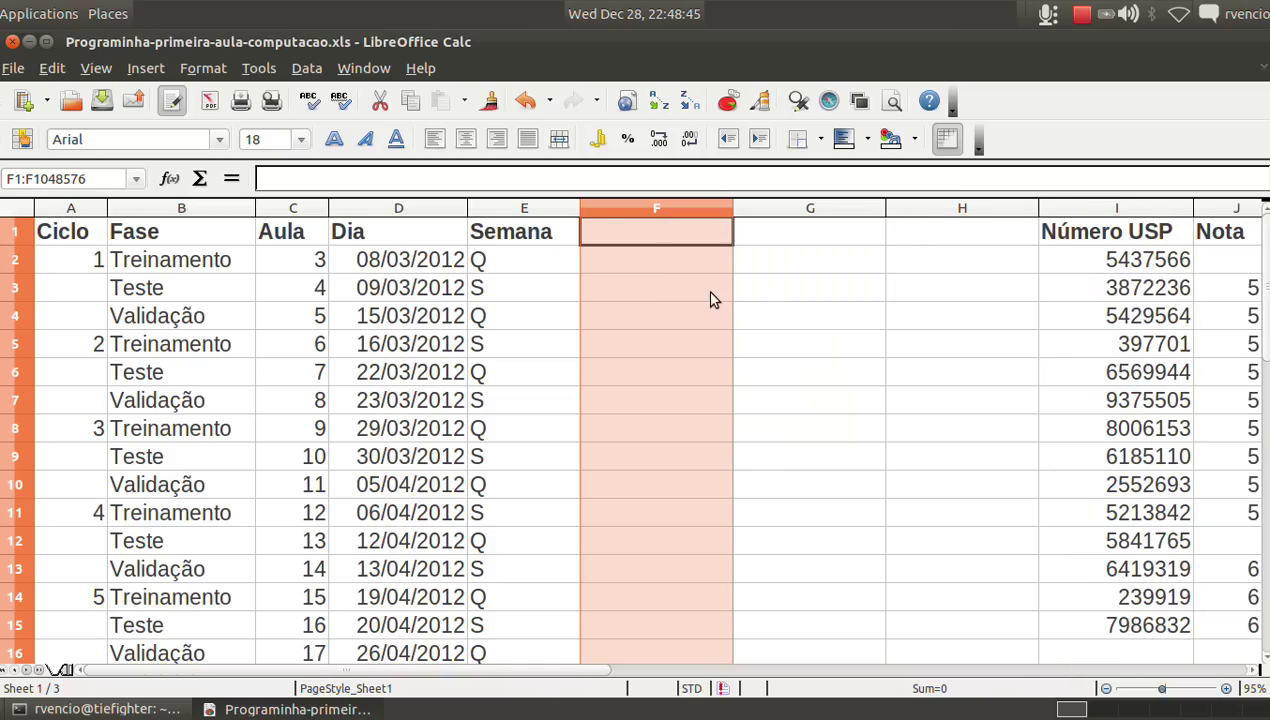
Give the empty columns F through H a common optimal width
left_click(765, 311)
left_click_drag(666, 206, 1013, 212)
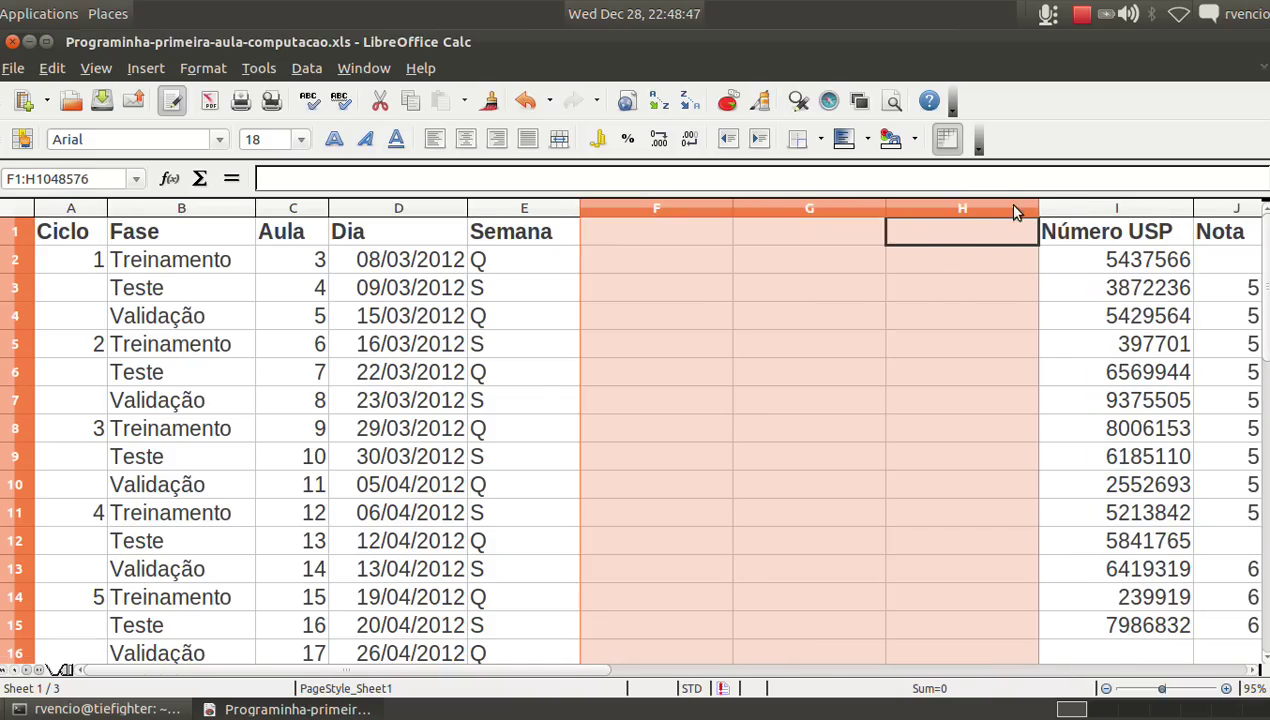
left_click_drag(888, 208, 802, 212)
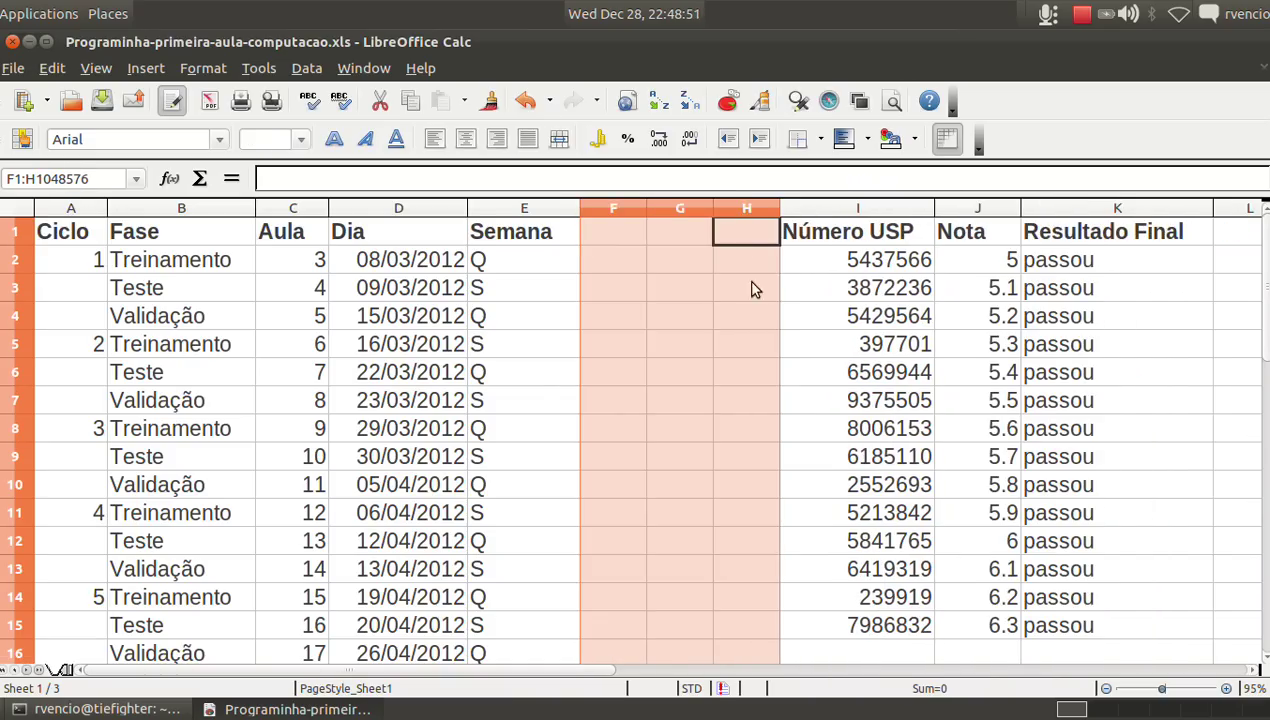
double_click(714, 208)
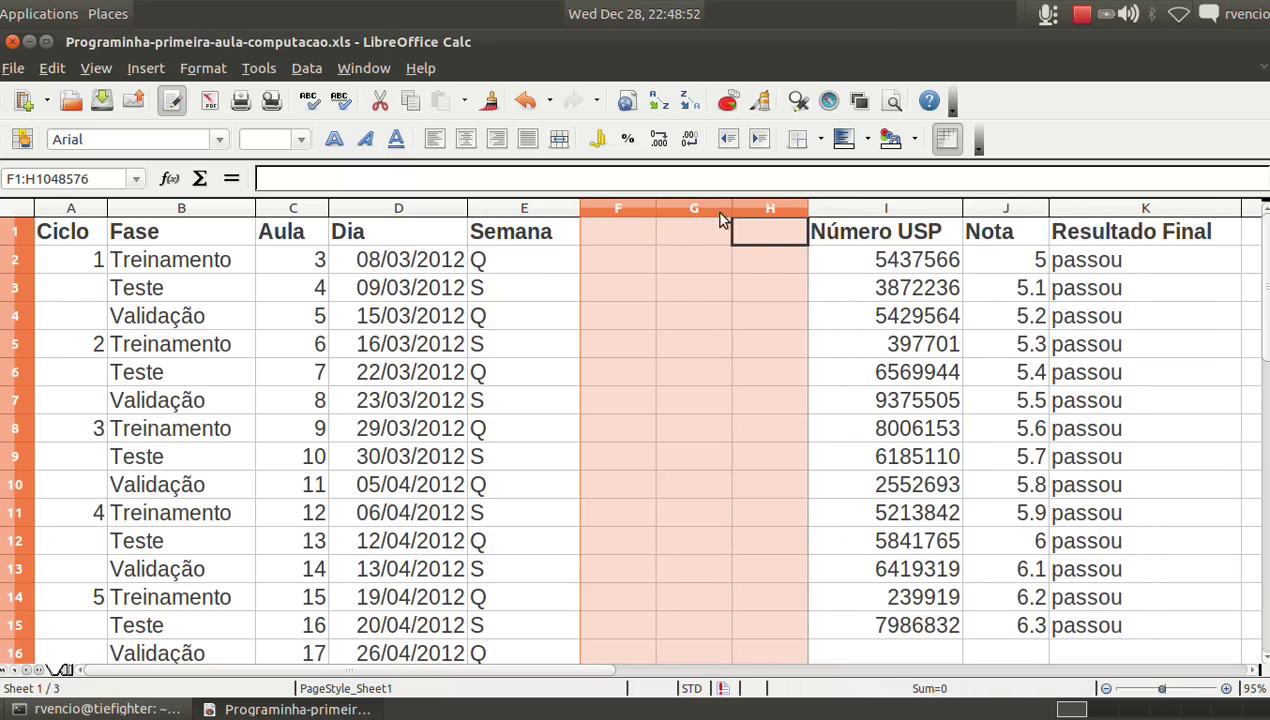
left_click(714, 264)
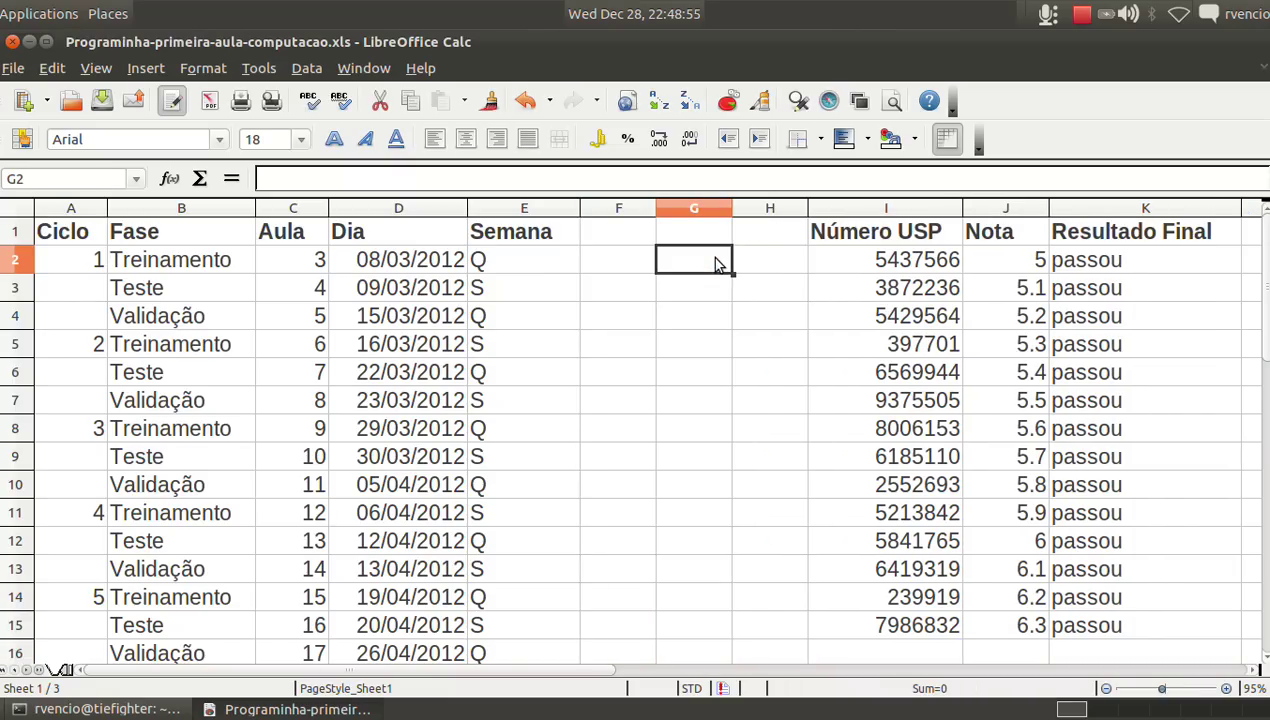
Widen column G beyond its neighbours and move to cell G3
left_click_drag(732, 208, 768, 208)
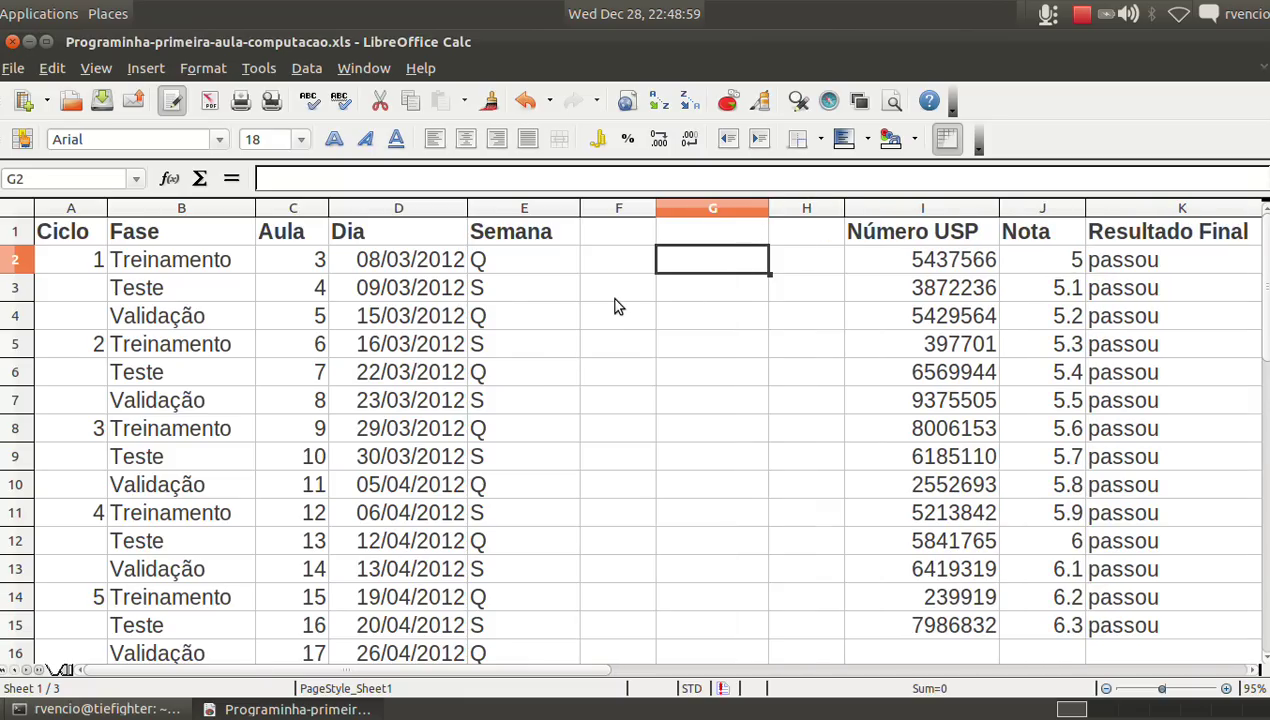
left_click(232, 298)
key("Right")
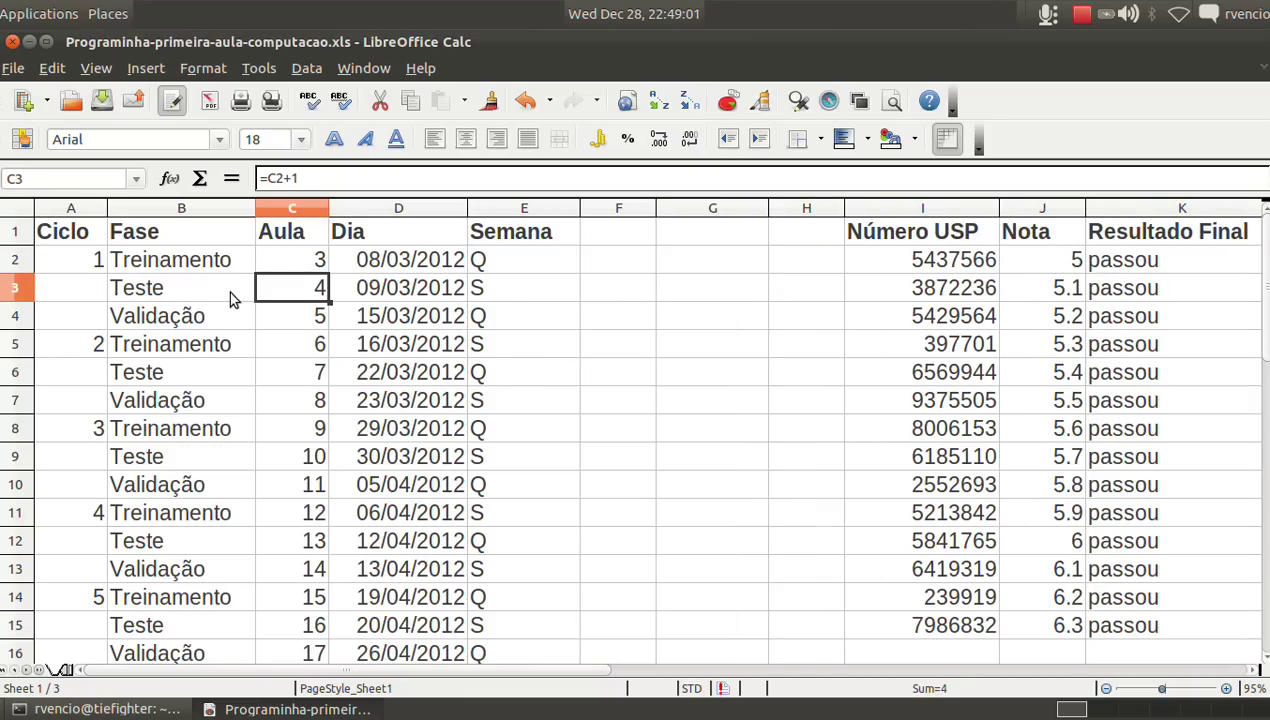
key("Right")
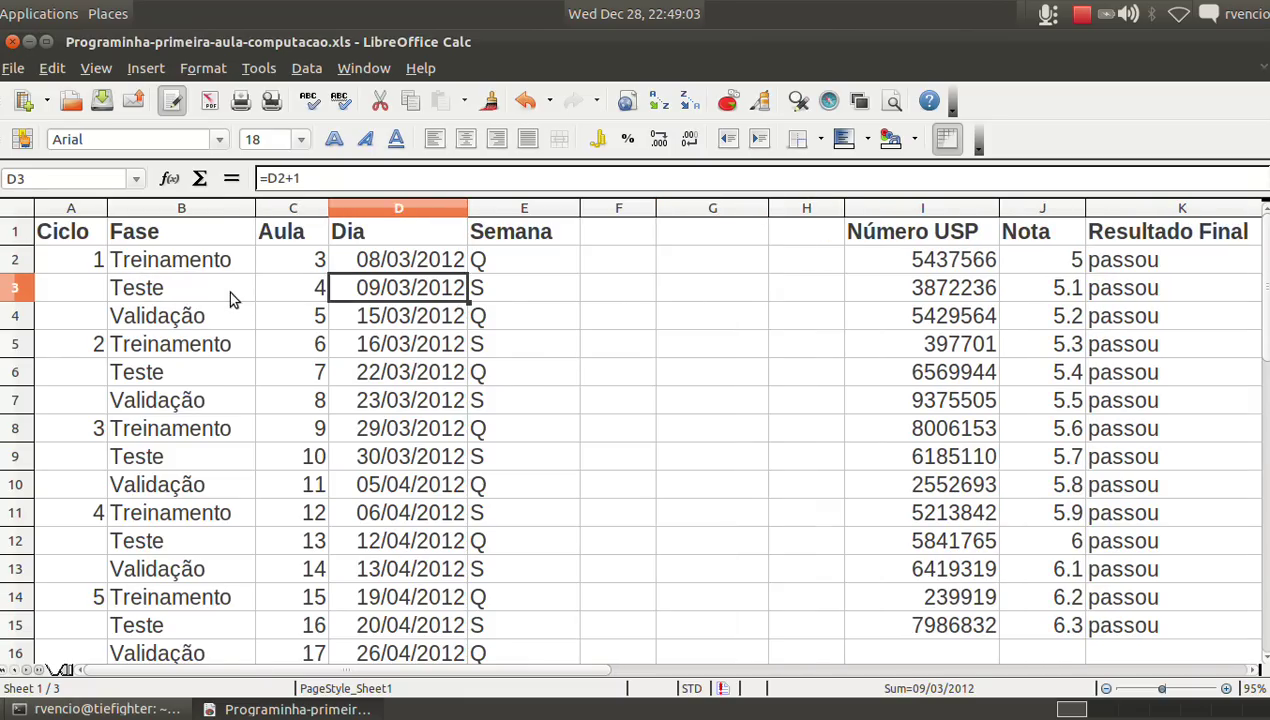
key("Left")
key("Left")
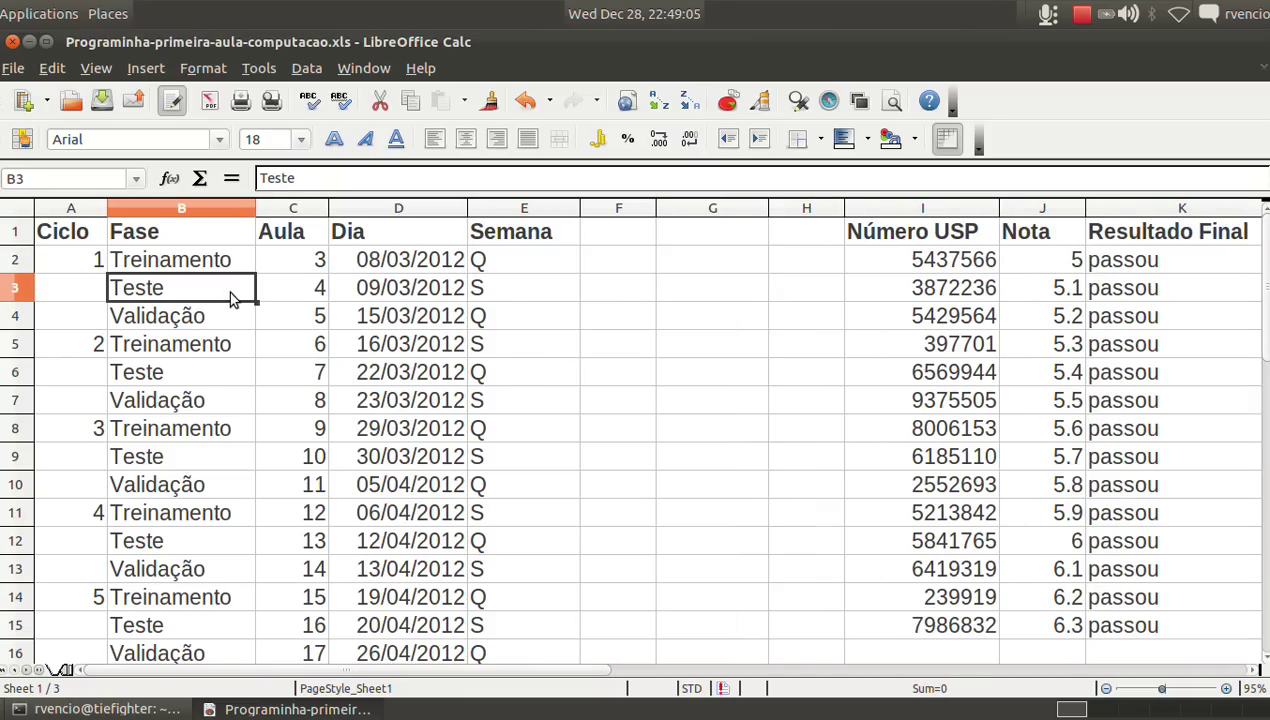
key("Right")
key("Right")
key("Right")
key("Right")
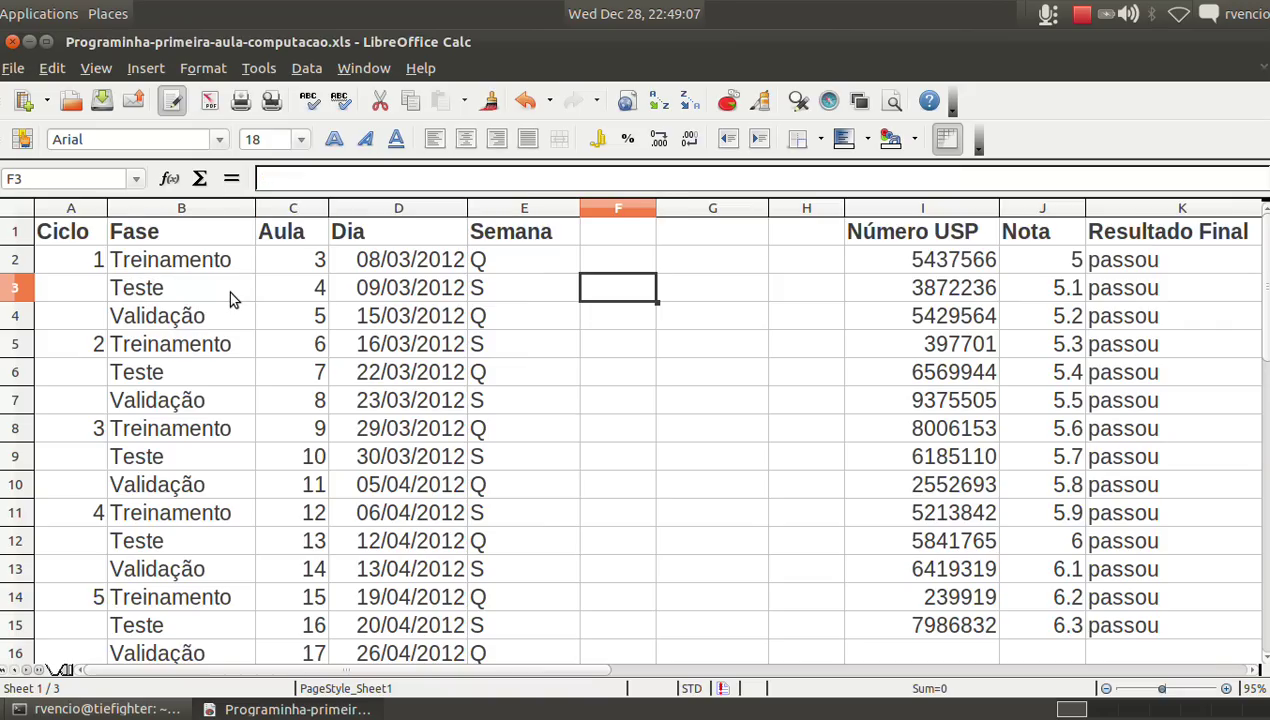
key("Right")
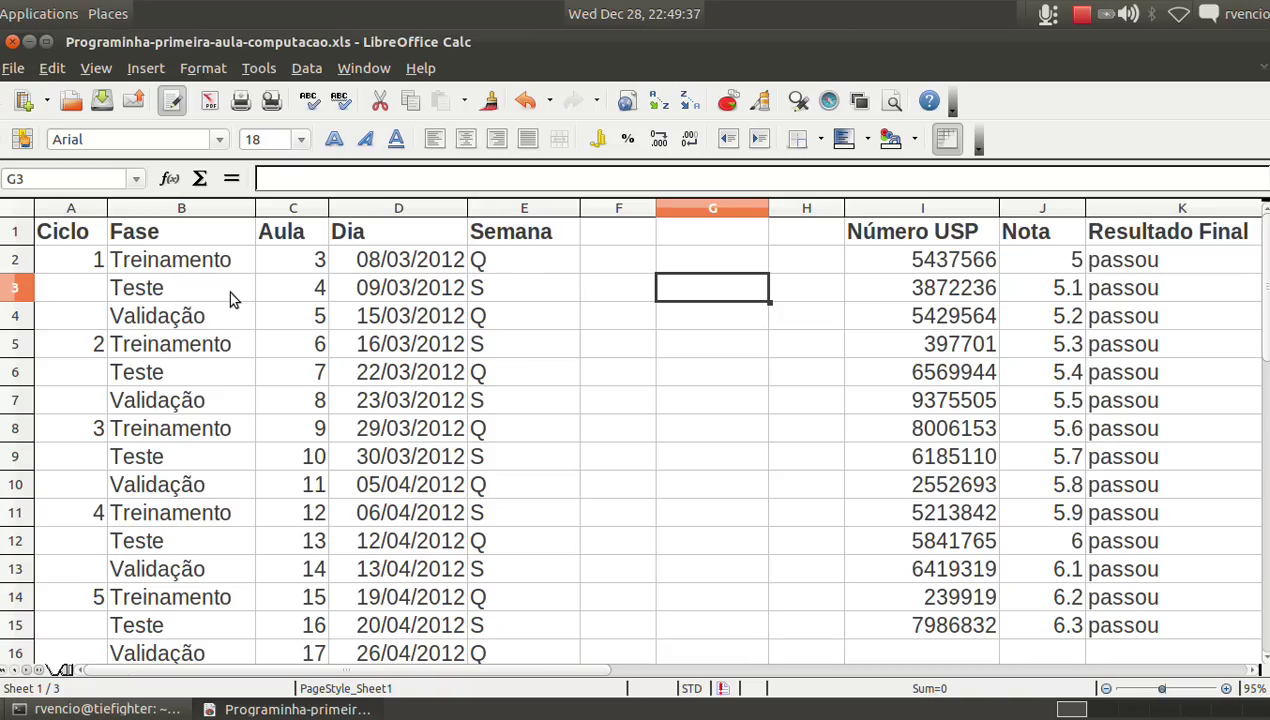
Enter =concatenate("provinha p ", A2) in G3 to label the test with its cycle number
type("=")
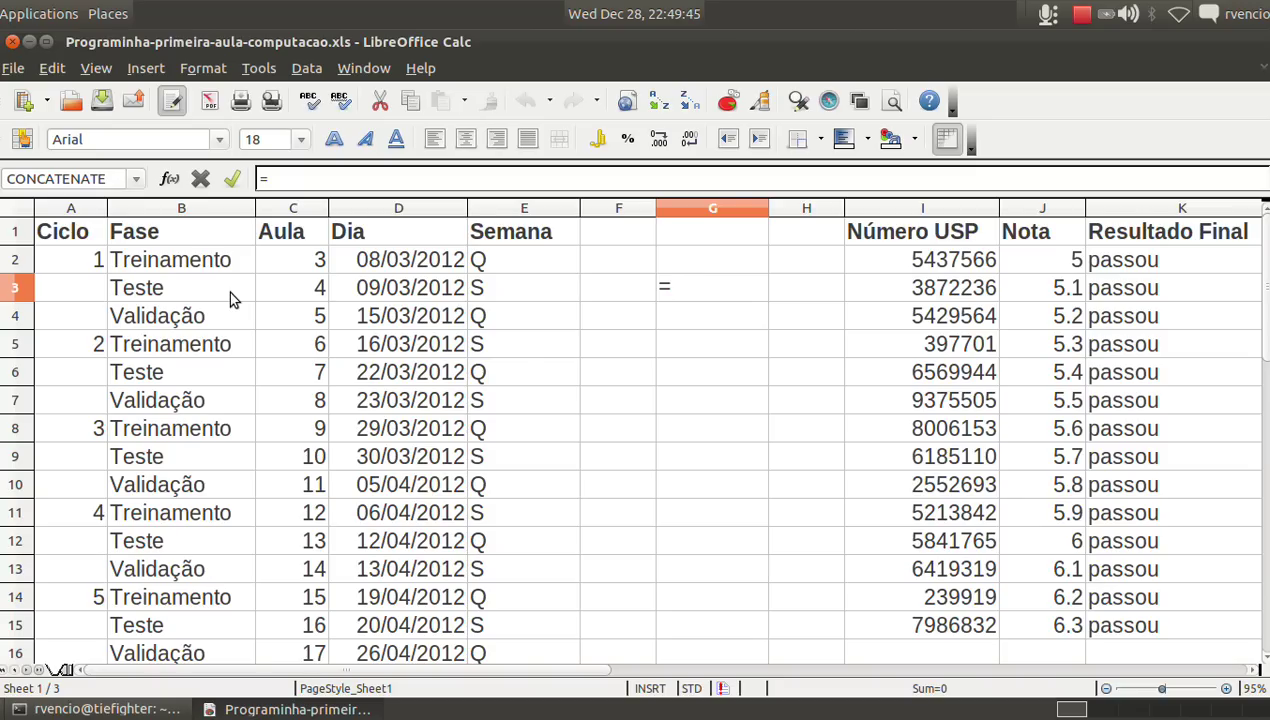
type("con")
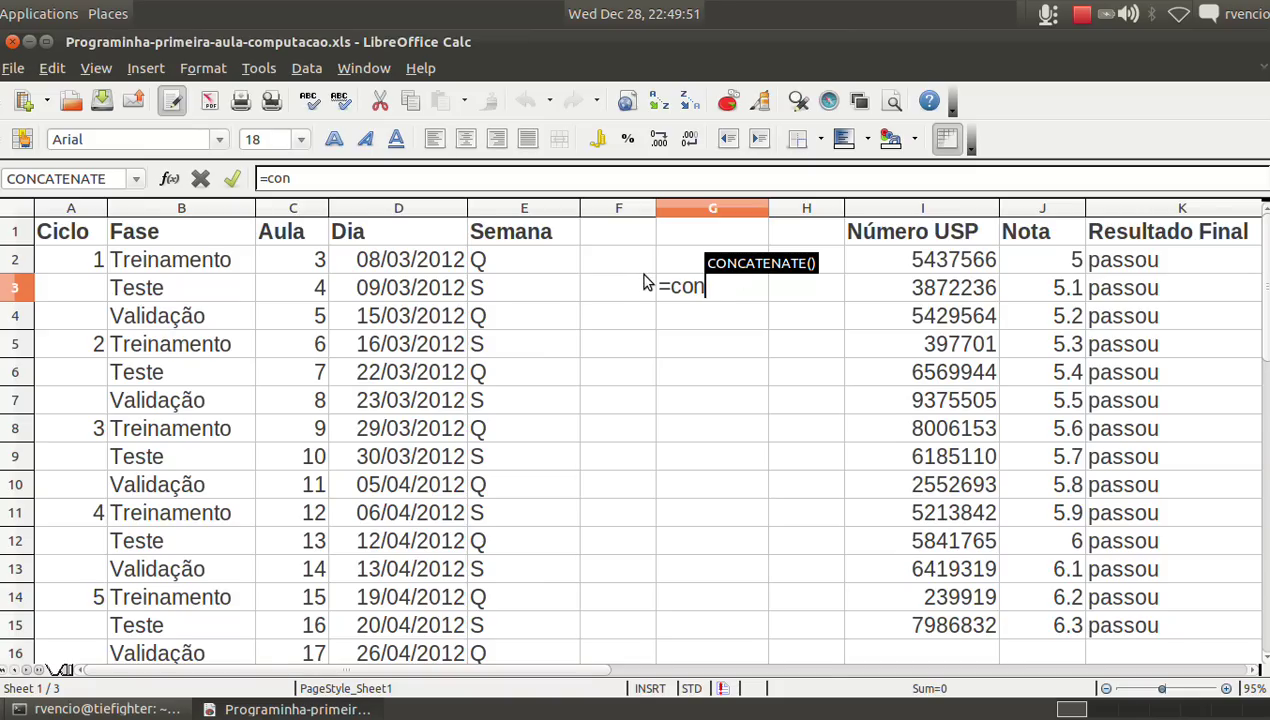
type("ca")
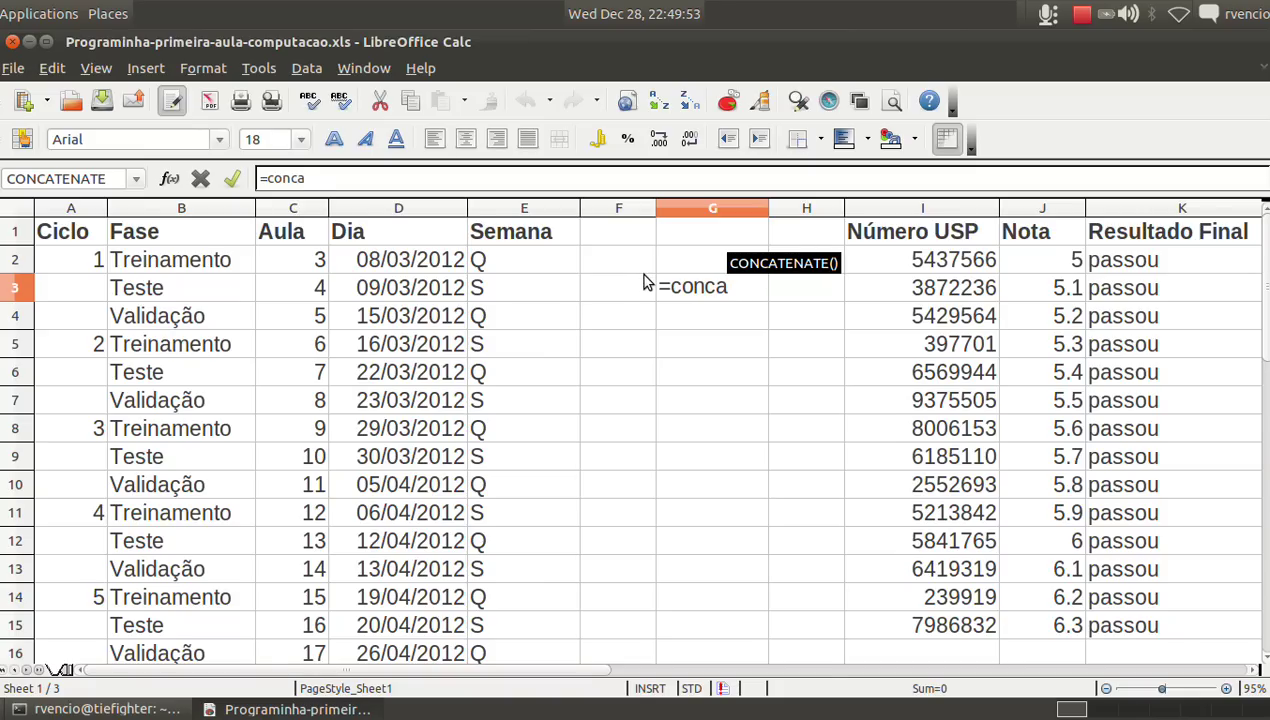
type("tenate")
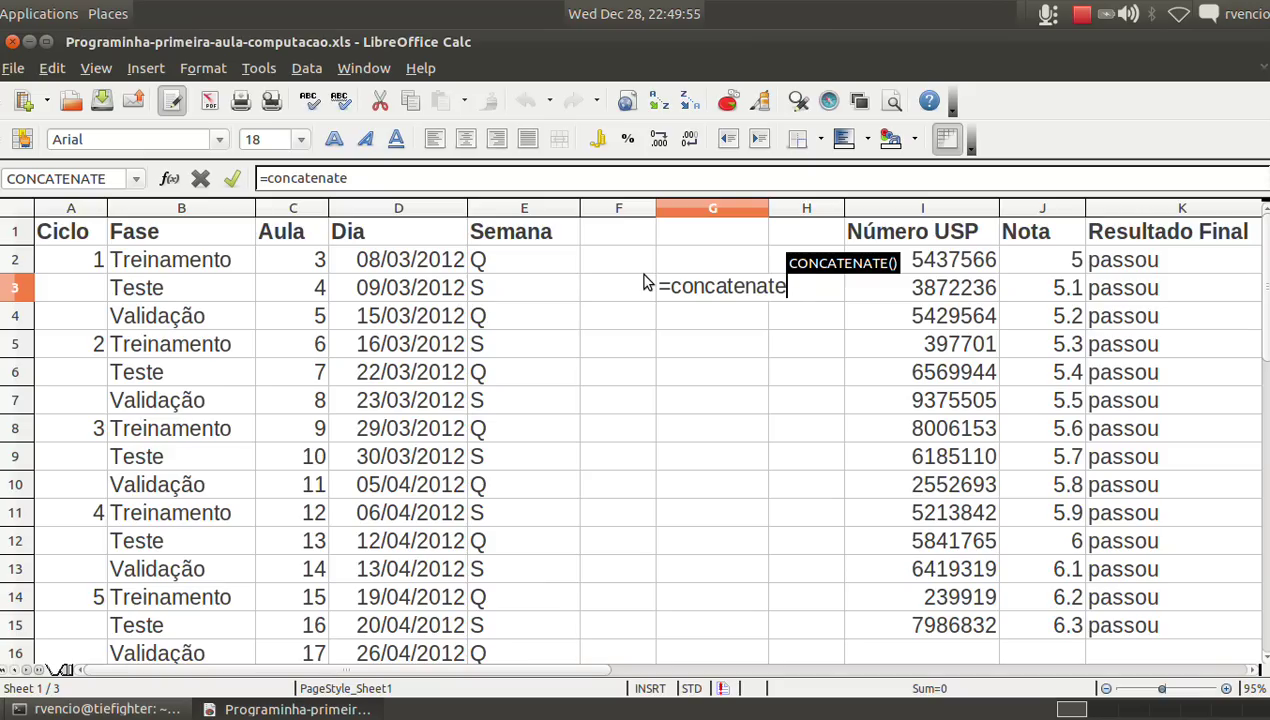
type("(")
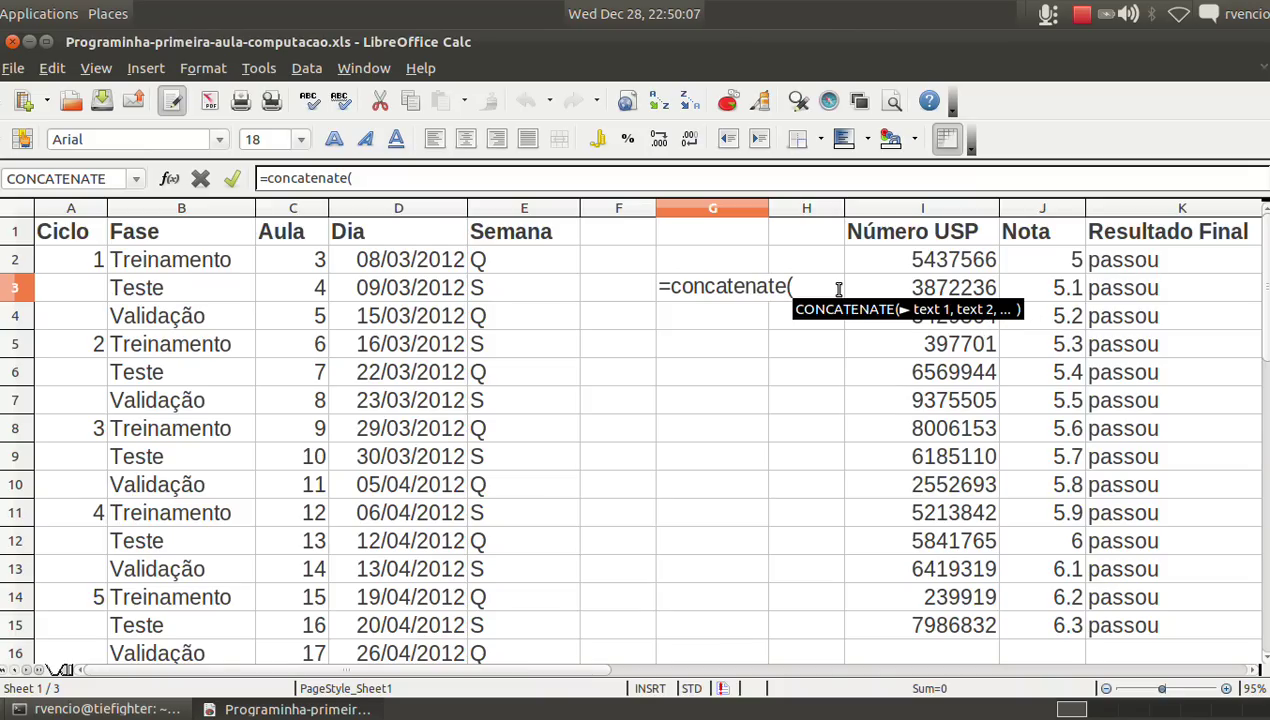
type("\"")
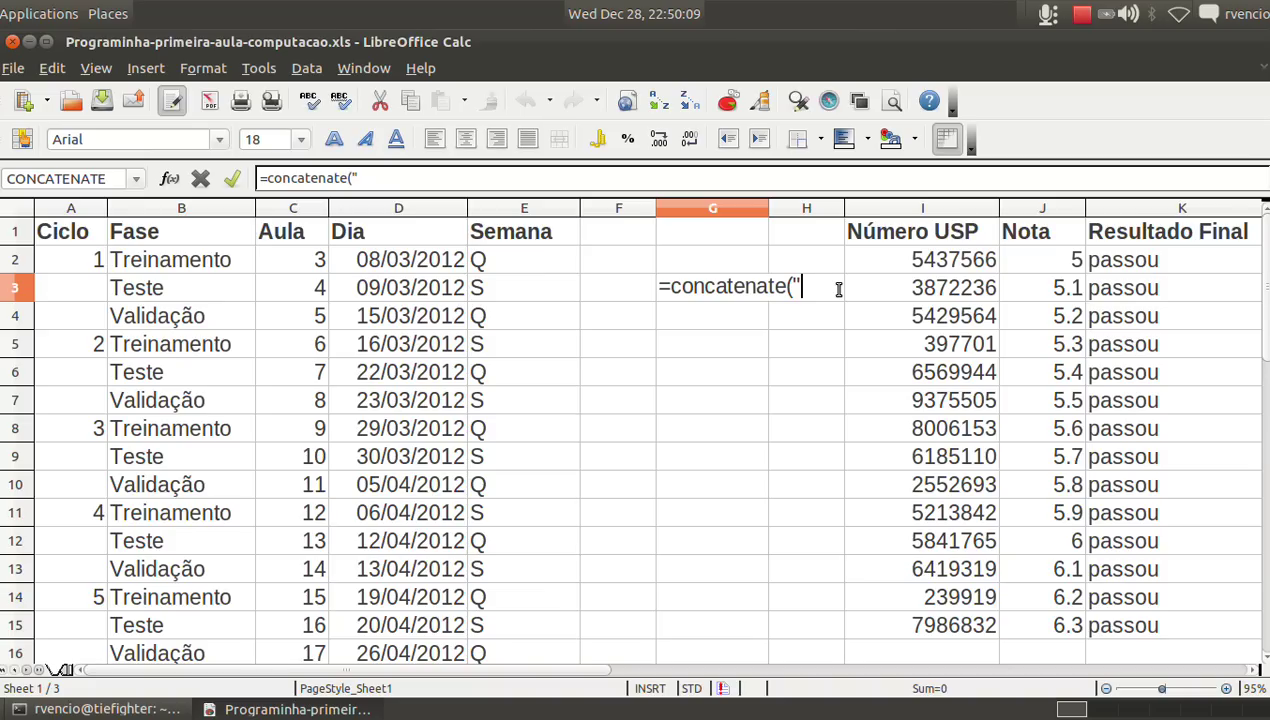
type("provinha ")
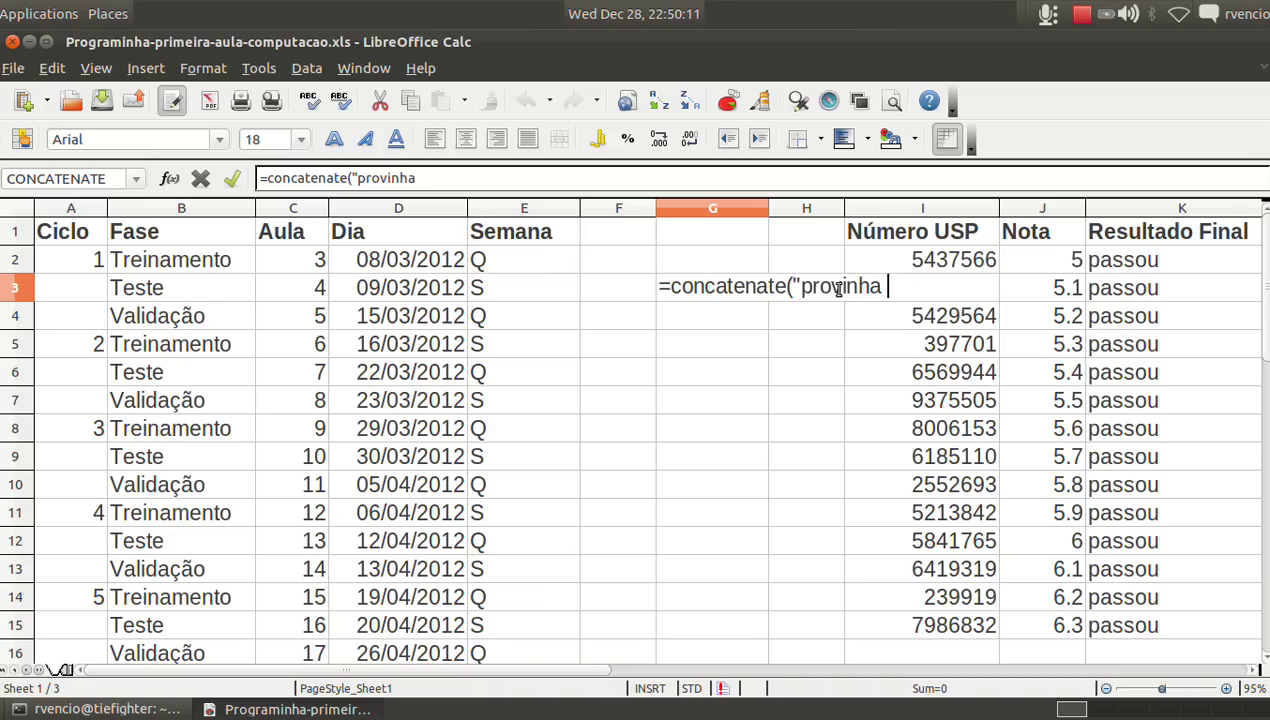
type("p")
type(" \"")
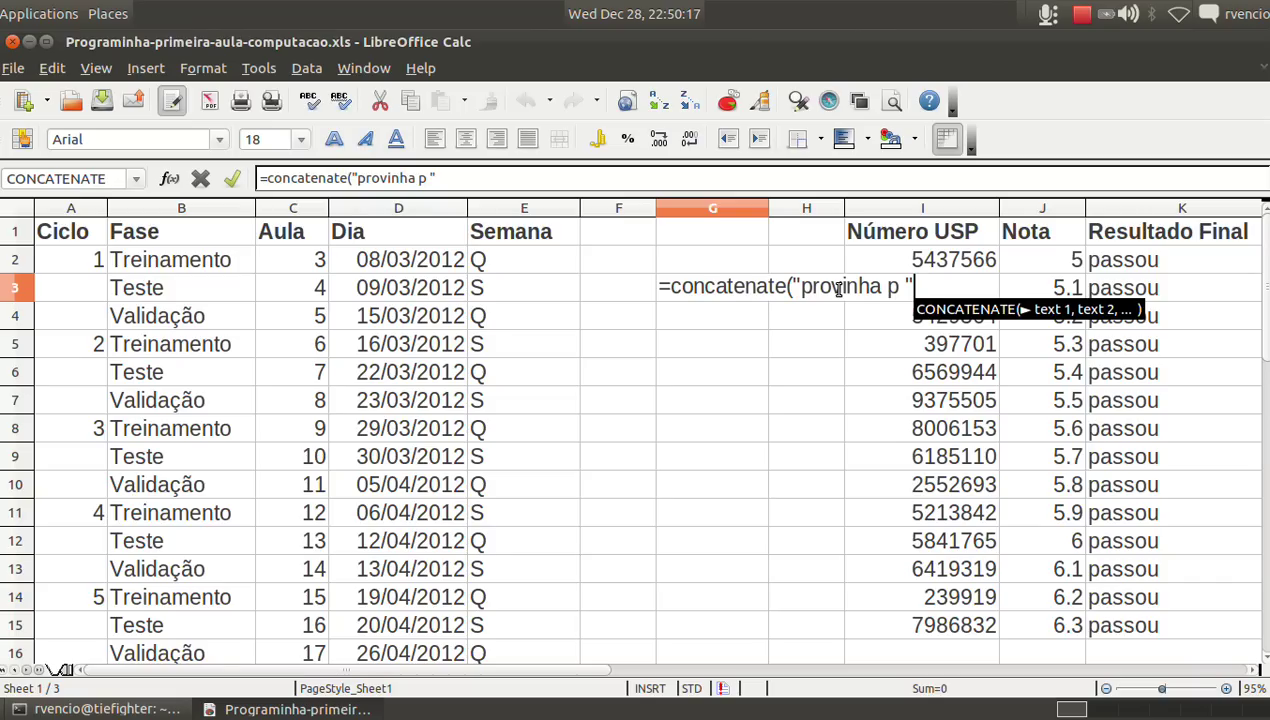
type(",")
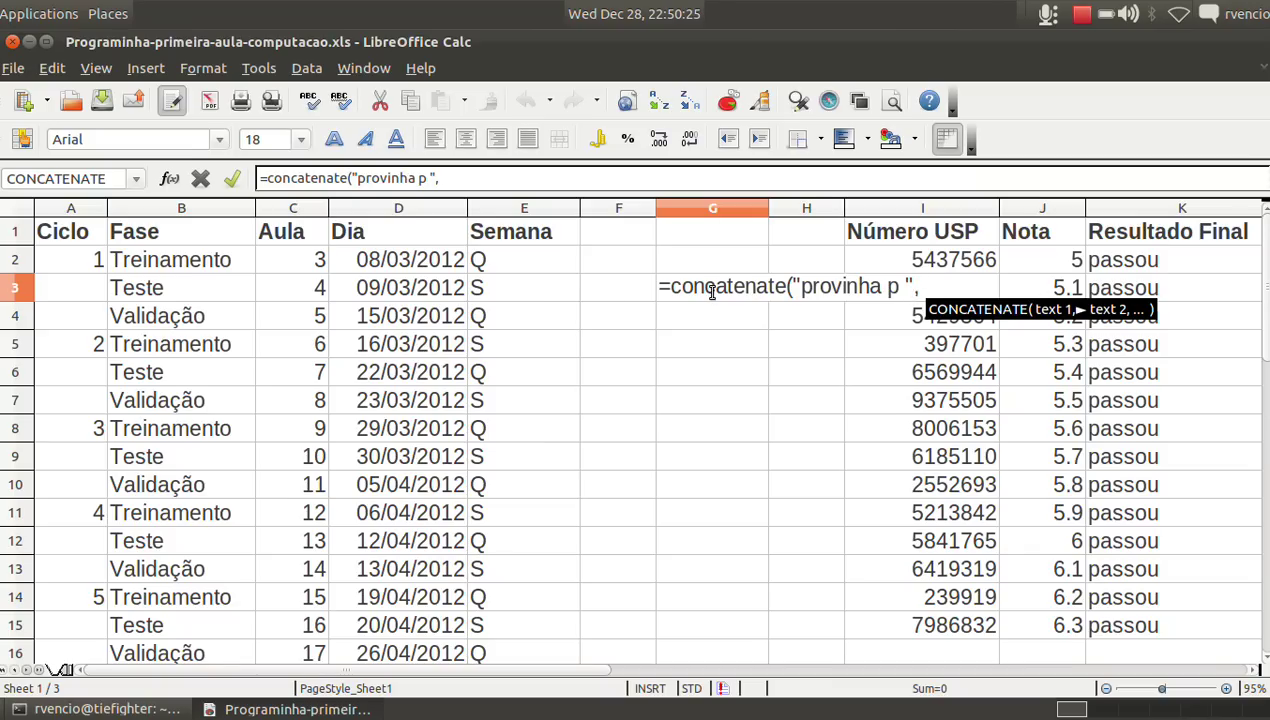
left_click(90, 264)
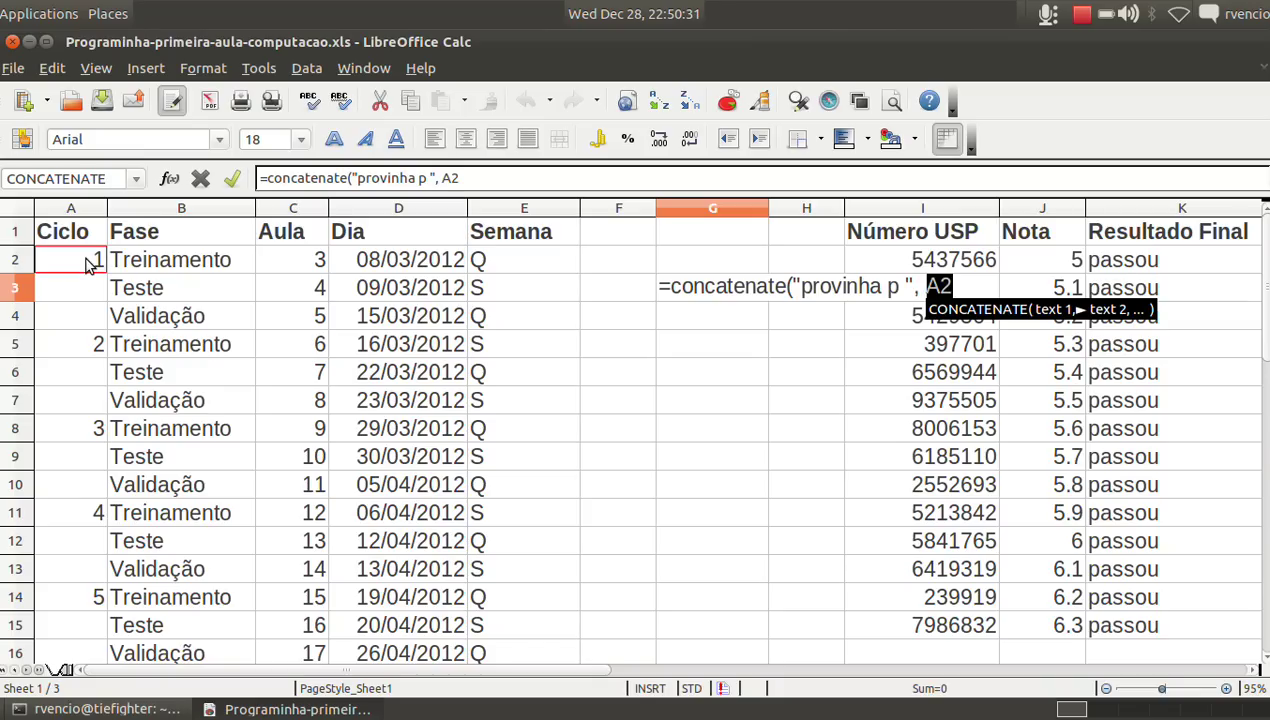
type(")")
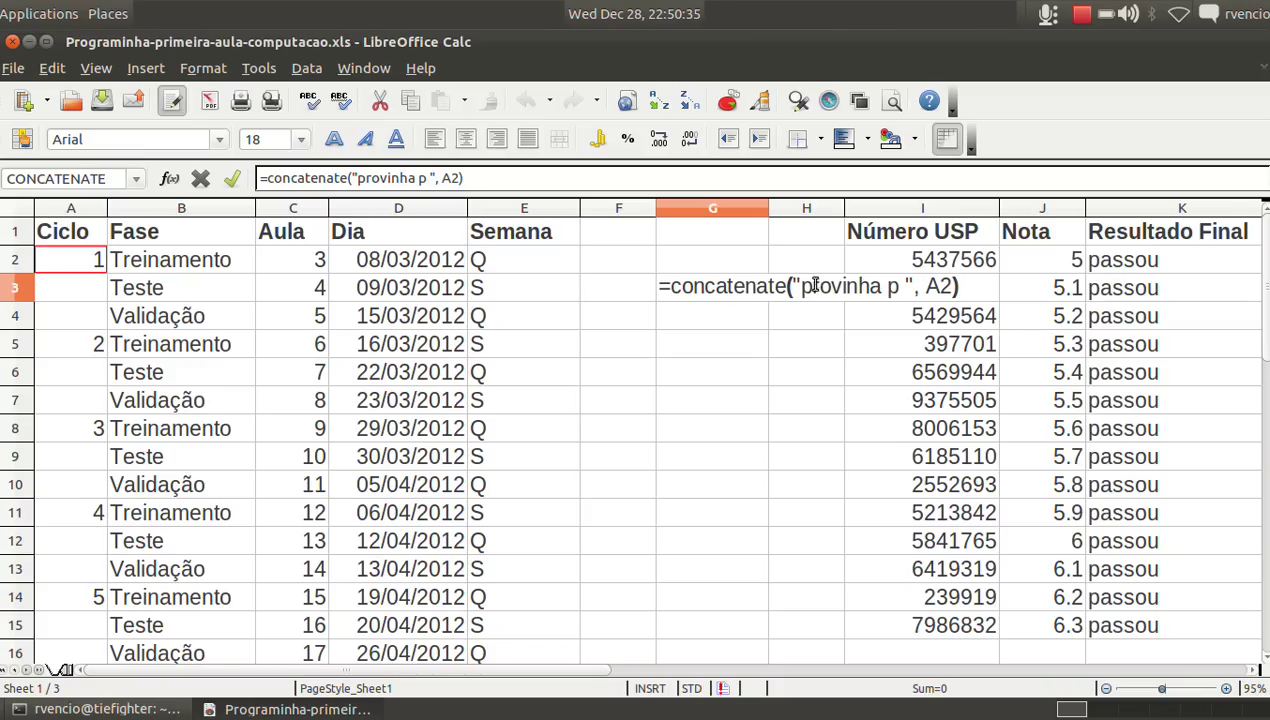
Commit the G3 label formula and widen column G to fit 'provinha p 1'
key("Return")
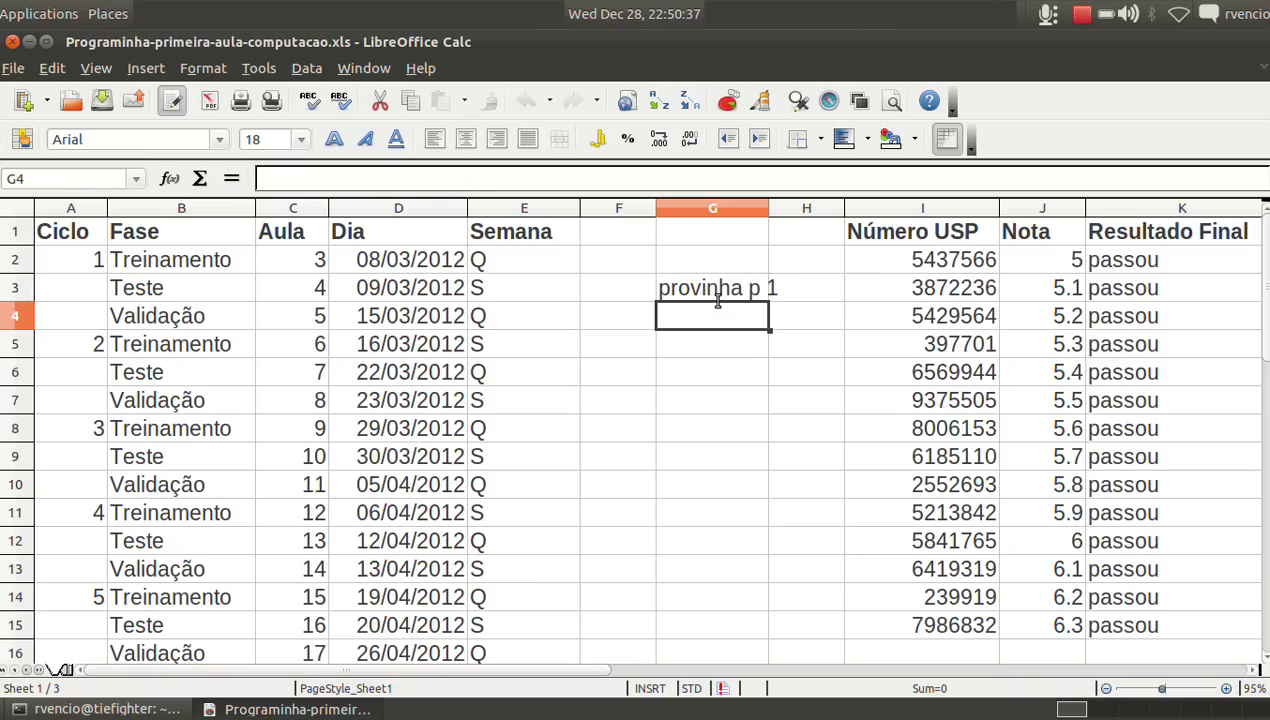
left_click(717, 299)
left_click_drag(768, 208, 812, 208)
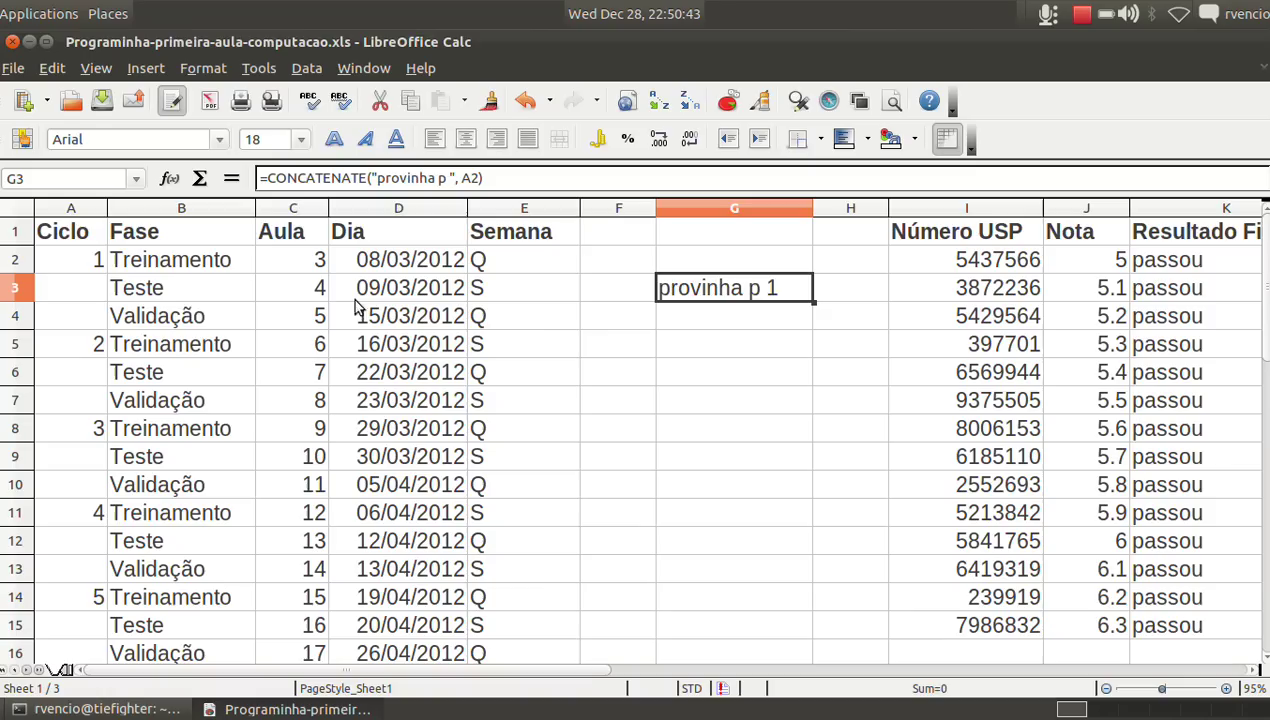
left_click(183, 295)
left_click(67, 262)
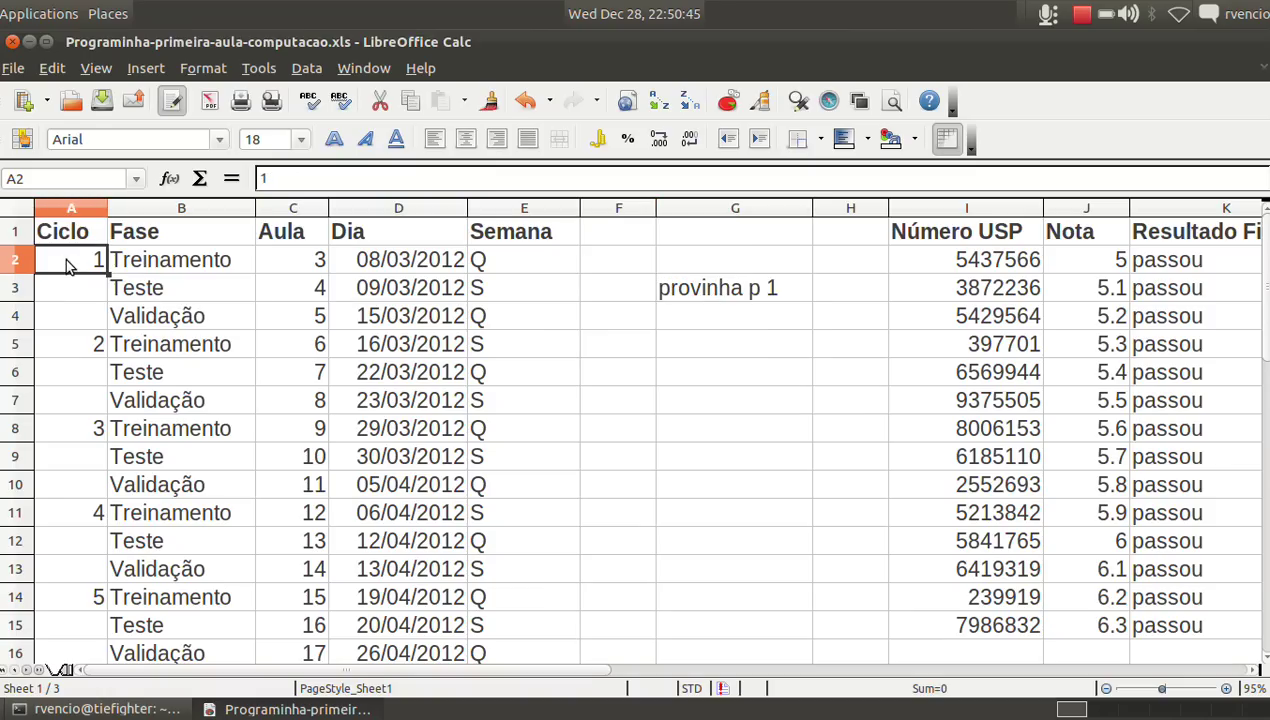
Copy the label formula into G6 and adjust its reference so it reads provinha p 2
left_click(700, 294)
key("ctrl+c")
key("Down")
key("Down")
key("Down")
key("Left")
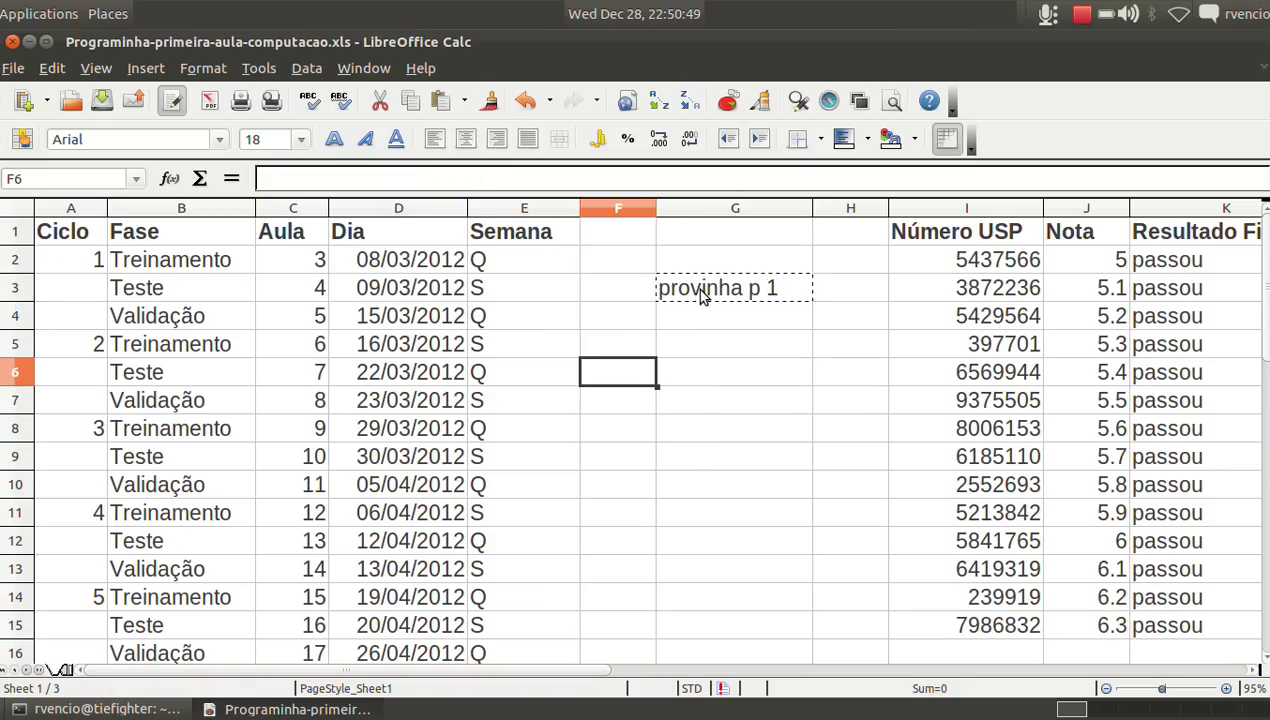
key("Left")
key("Left")
key("Left")
key("Right")
key("Right")
key("Right")
key("Right")
key("Right")
key("ctrl+v")
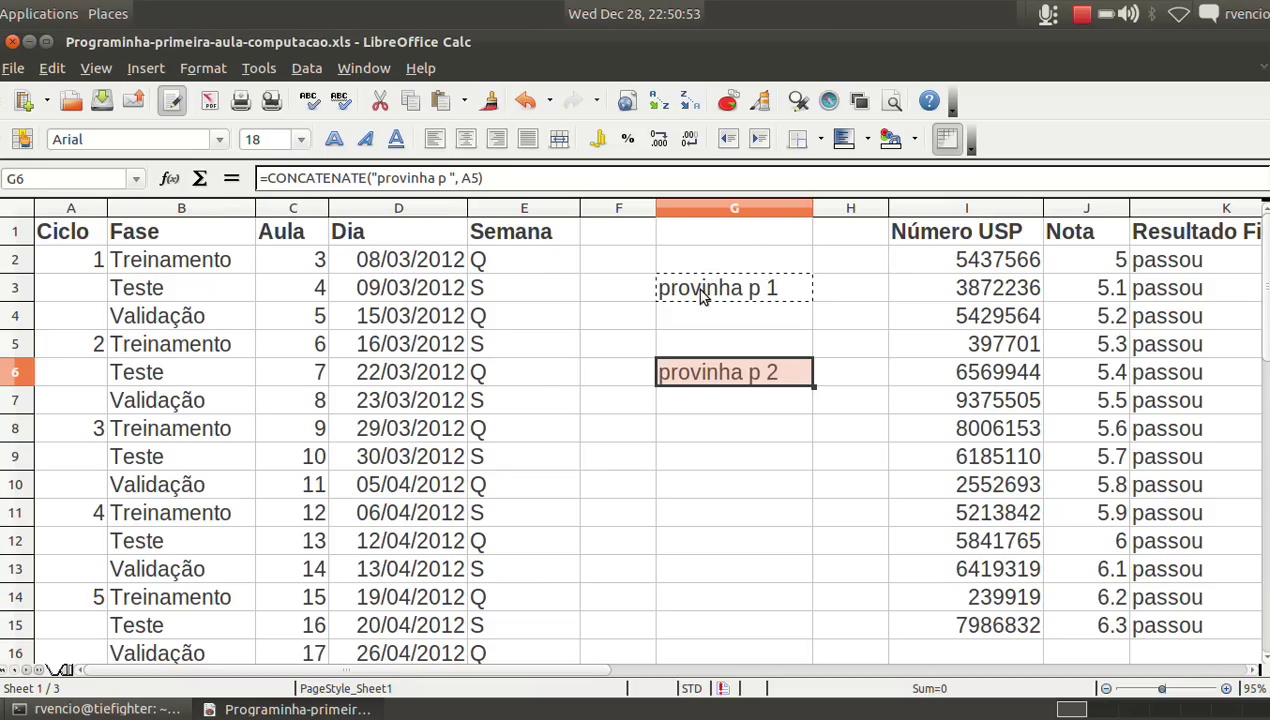
key("Down")
key("Up")
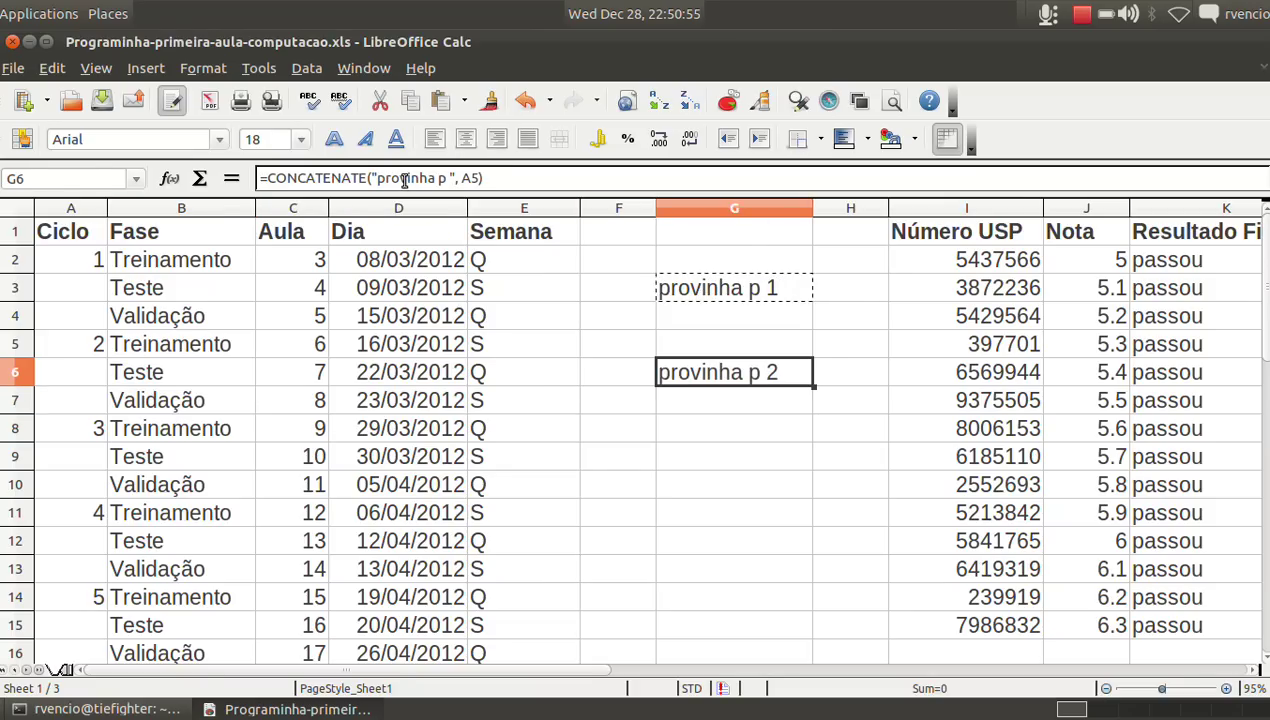
left_click(403, 178)
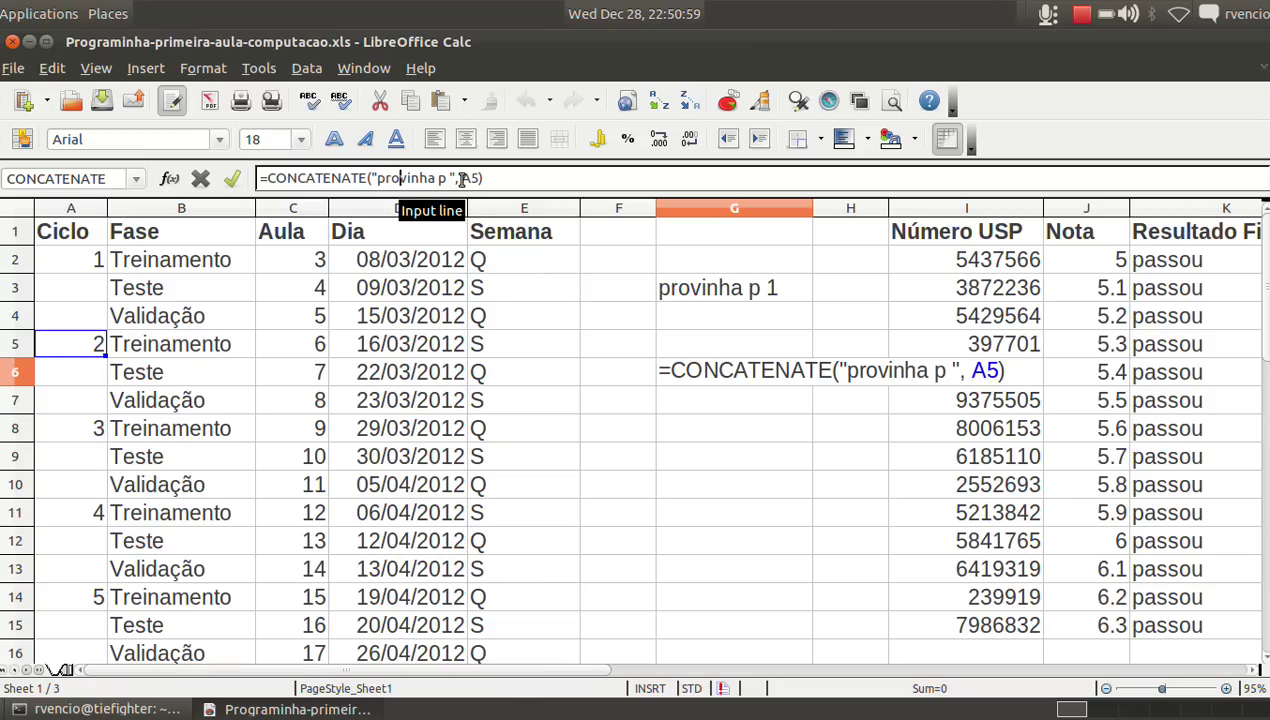
left_click_drag(460, 178, 478, 178)
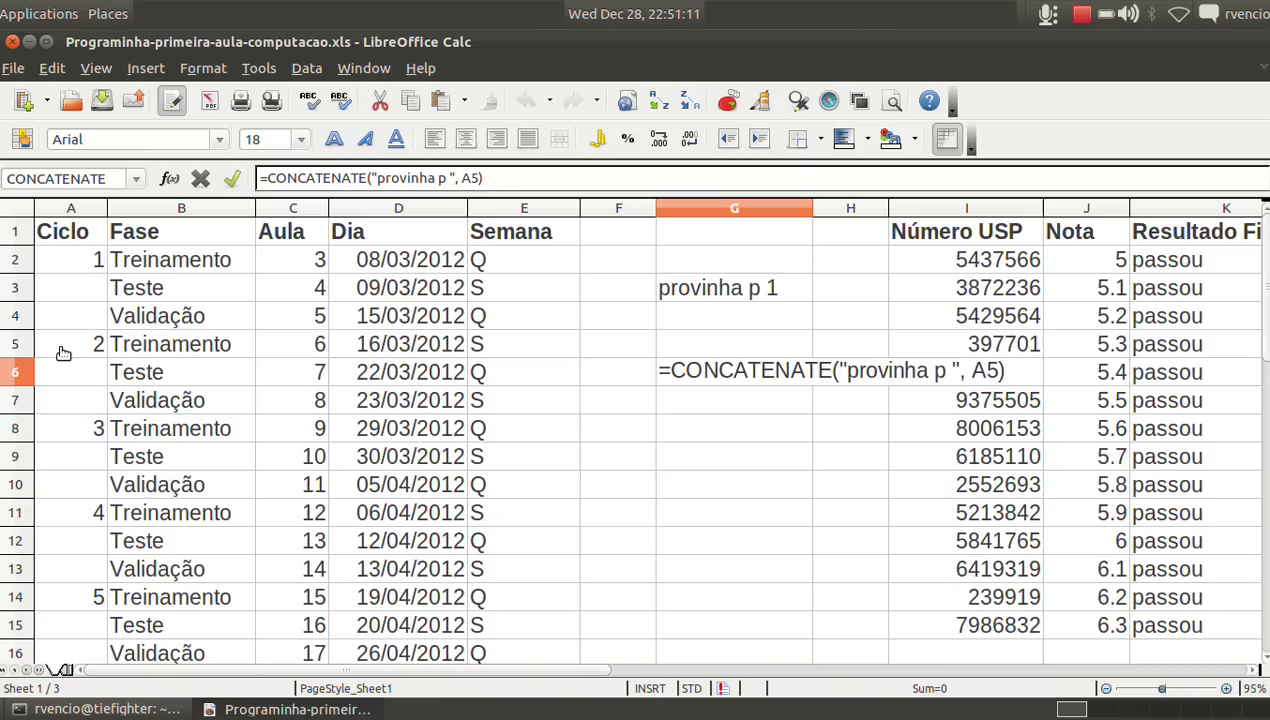
key("Return")
Paste the label into G7, inspect its reference, then clear G7 again
key("ctrl+c")
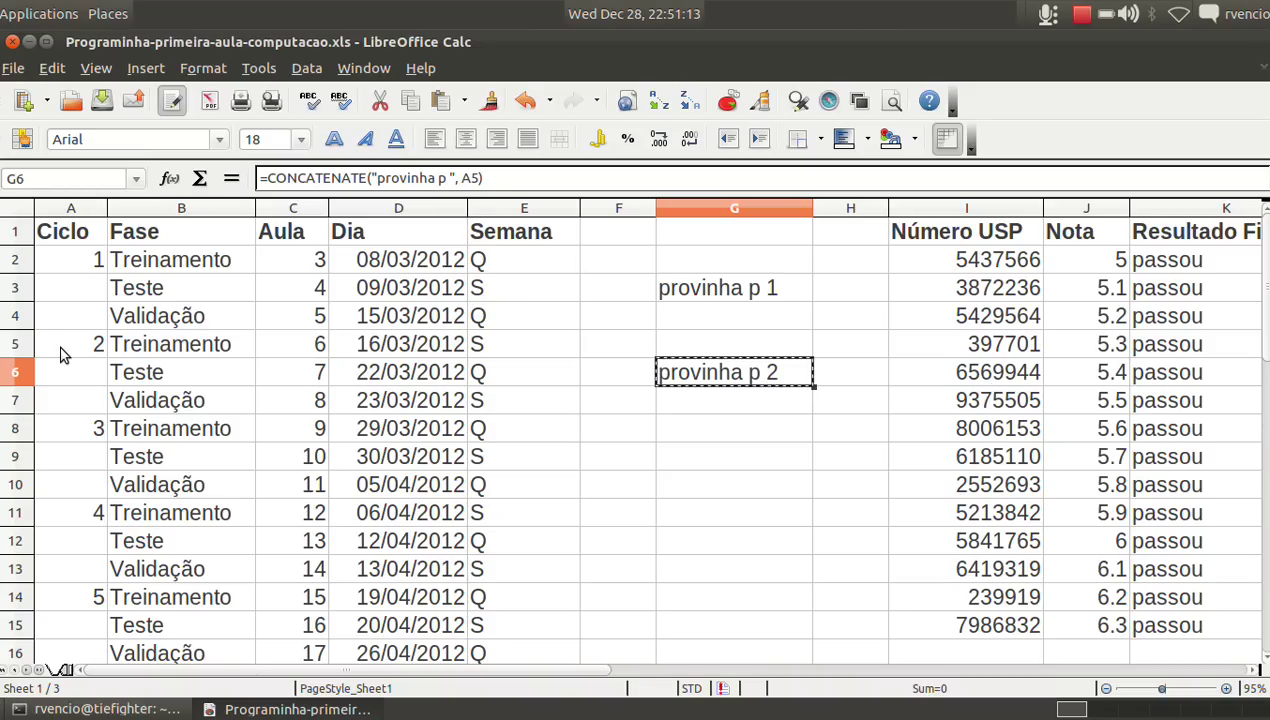
key("Down")
key("ctrl+v")
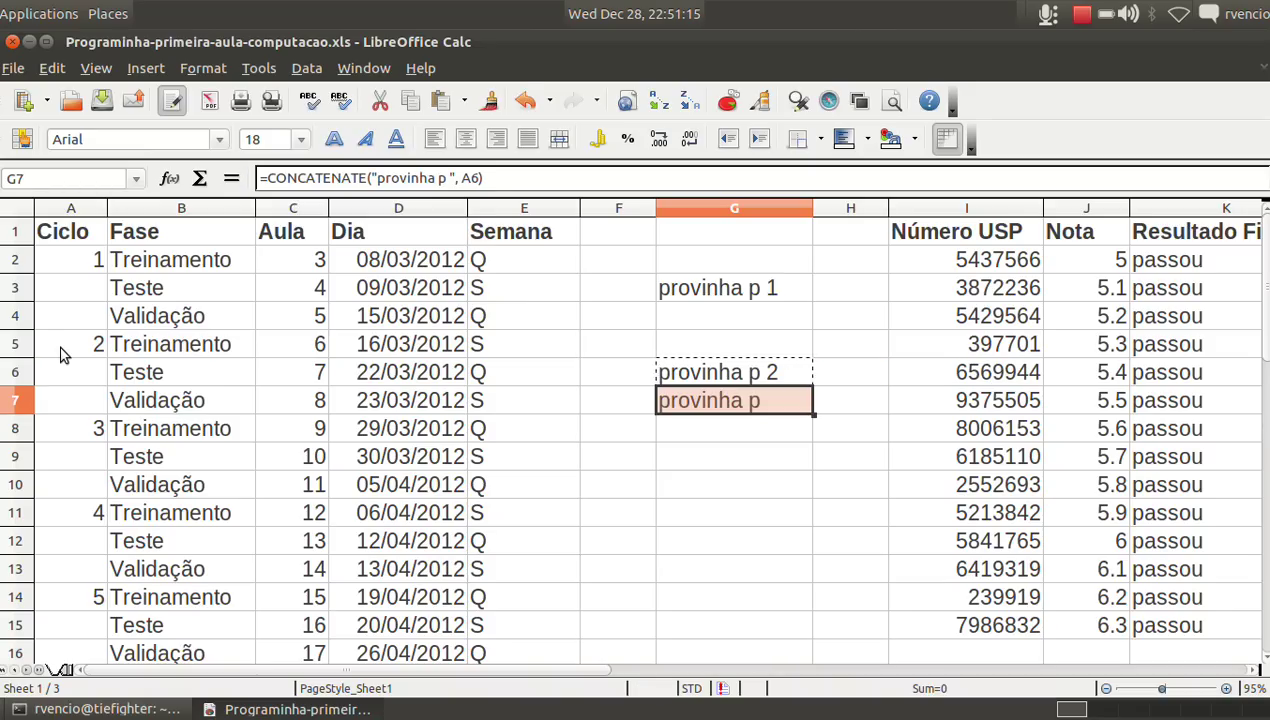
left_click(735, 430)
left_click(742, 408)
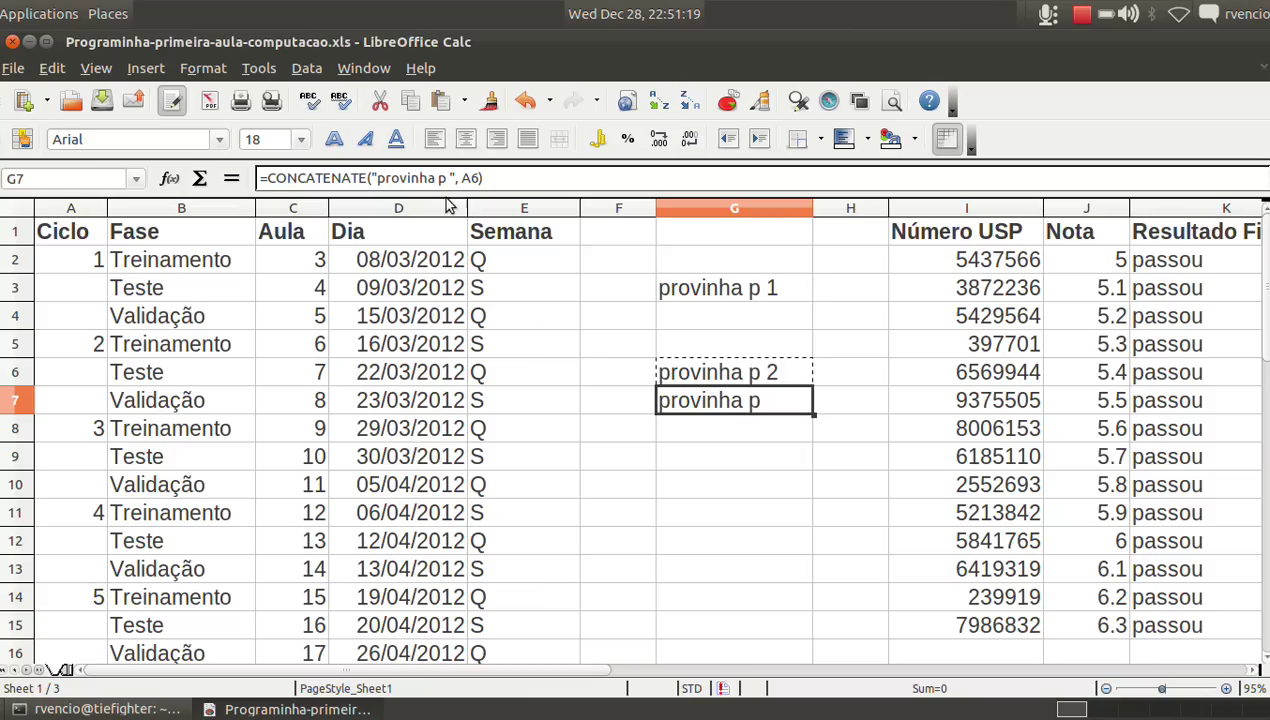
left_click(432, 178)
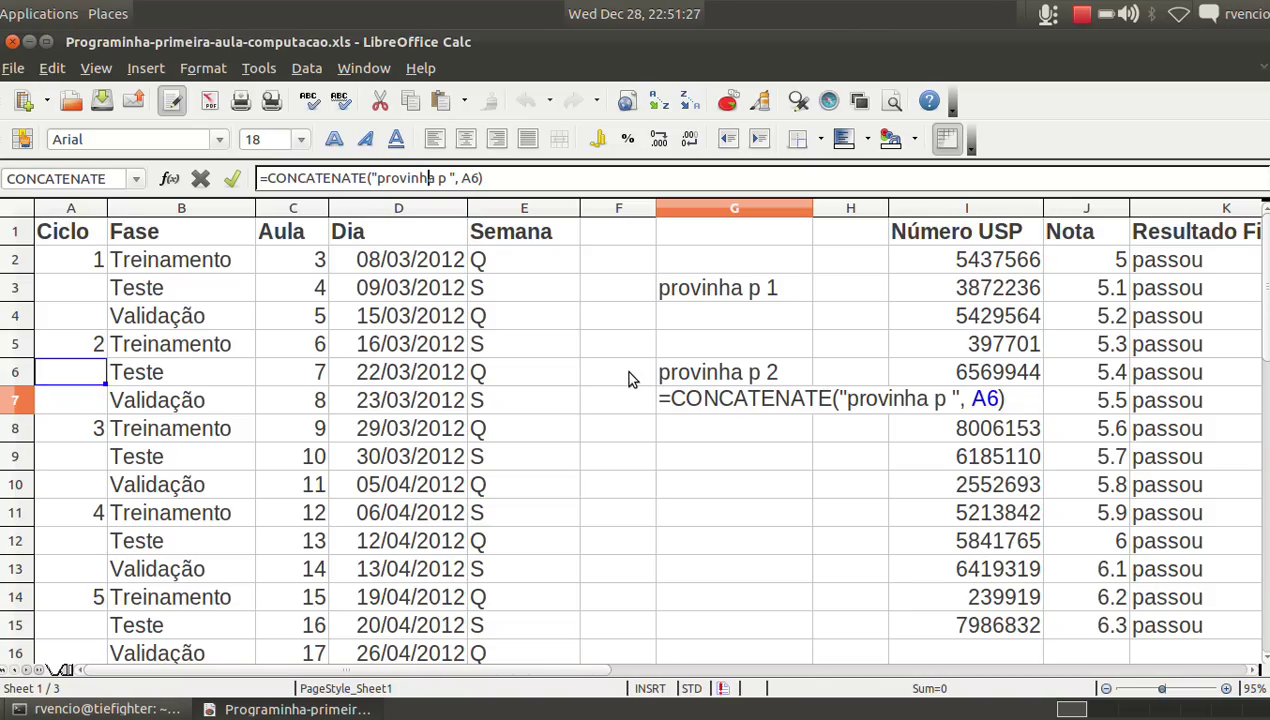
key("Return")
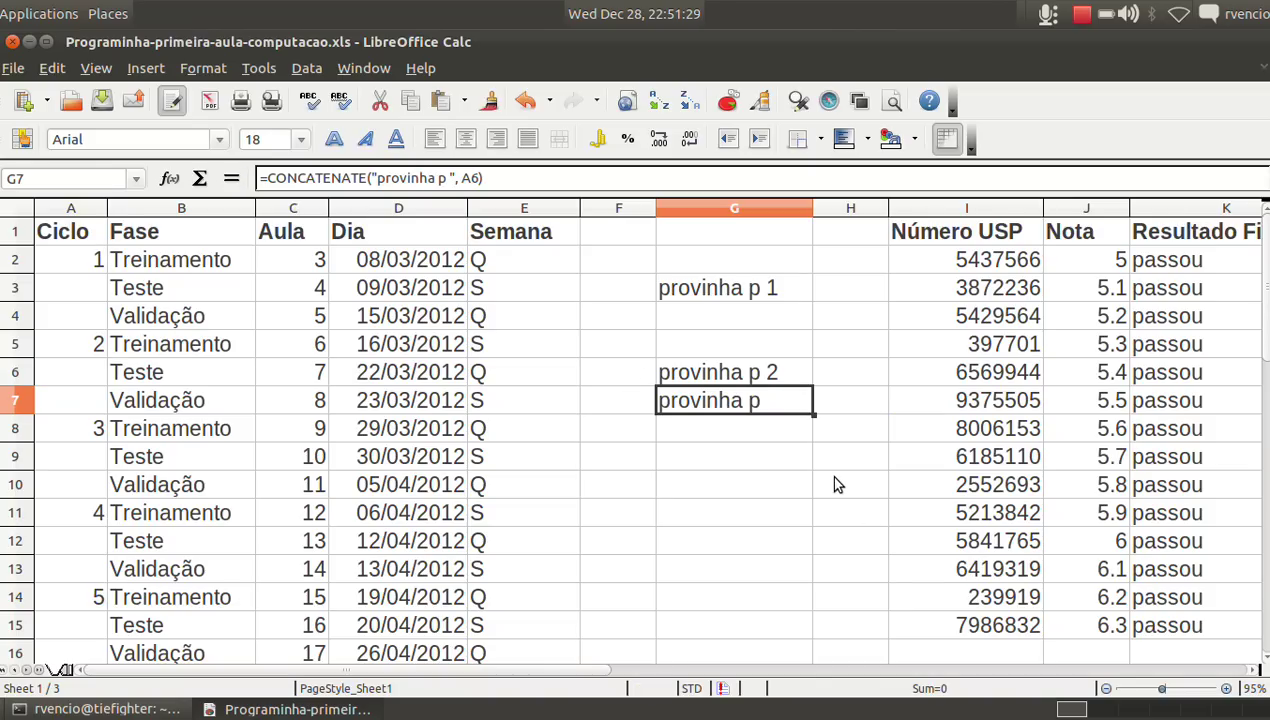
key("Delete")
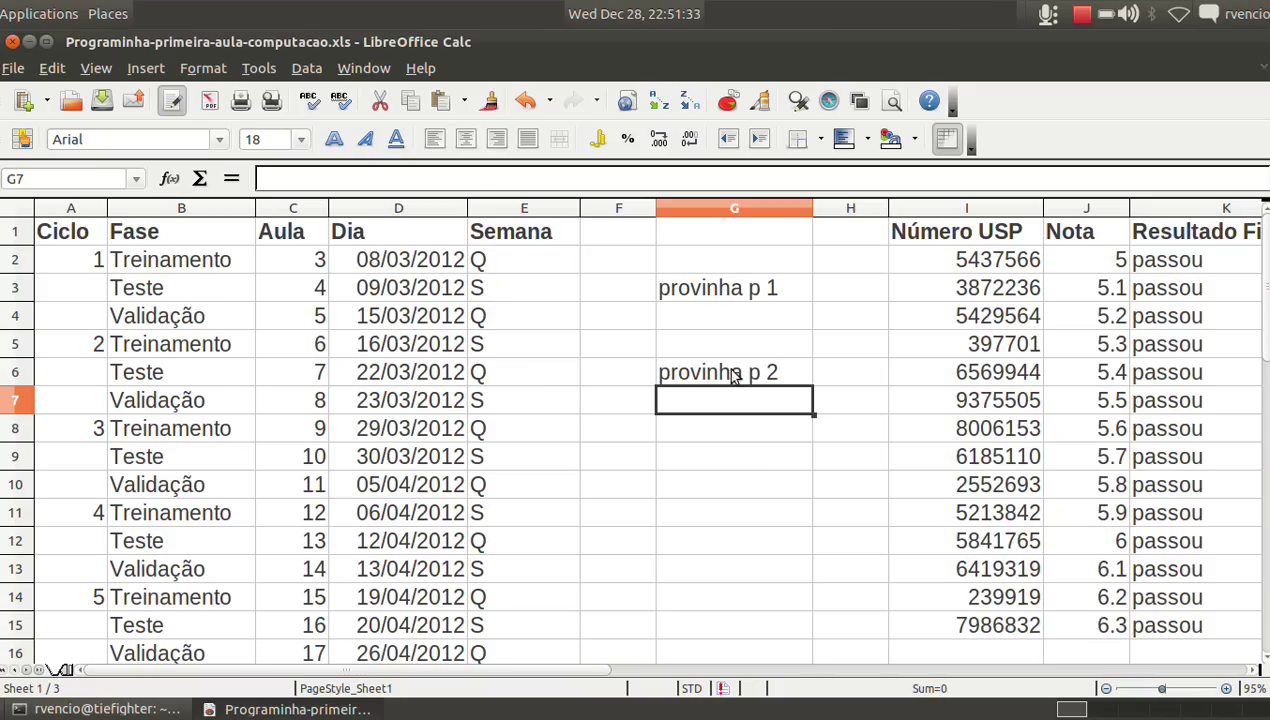
Copy the G6:G8 label block and paste it at G9 and G12
left_click_drag(731, 373, 736, 432)
key("ctrl+c")
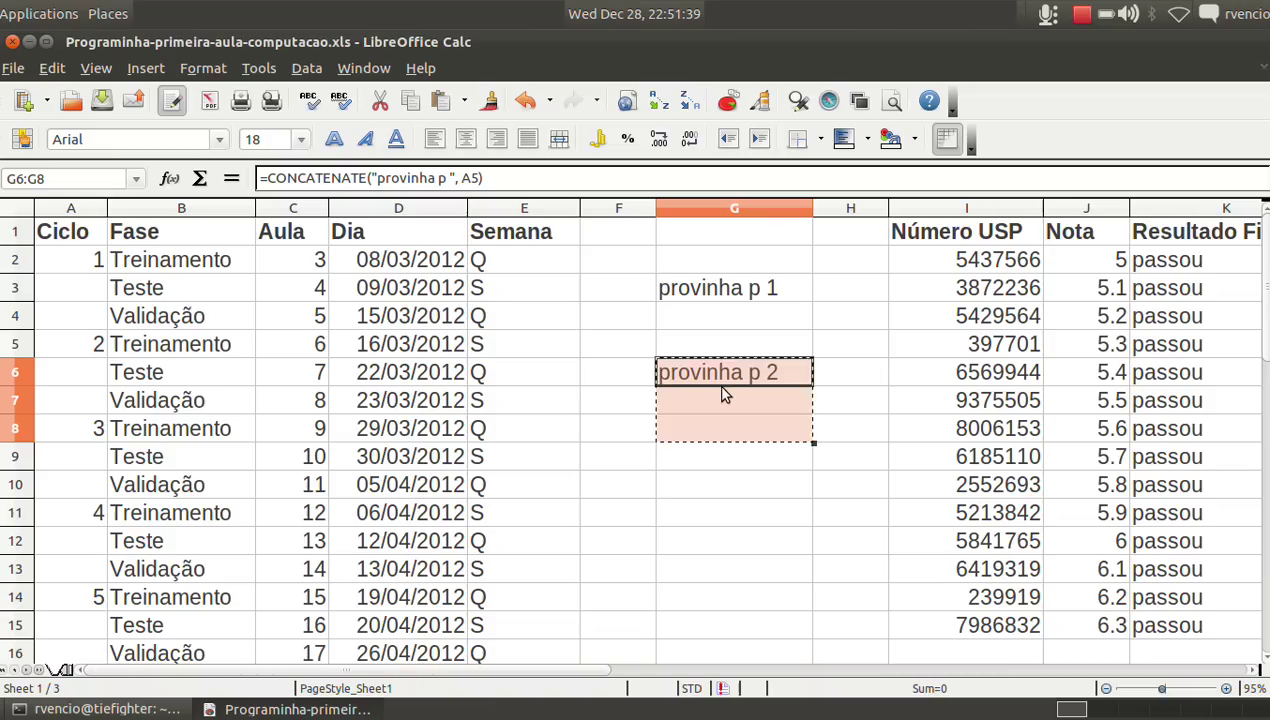
left_click(700, 465)
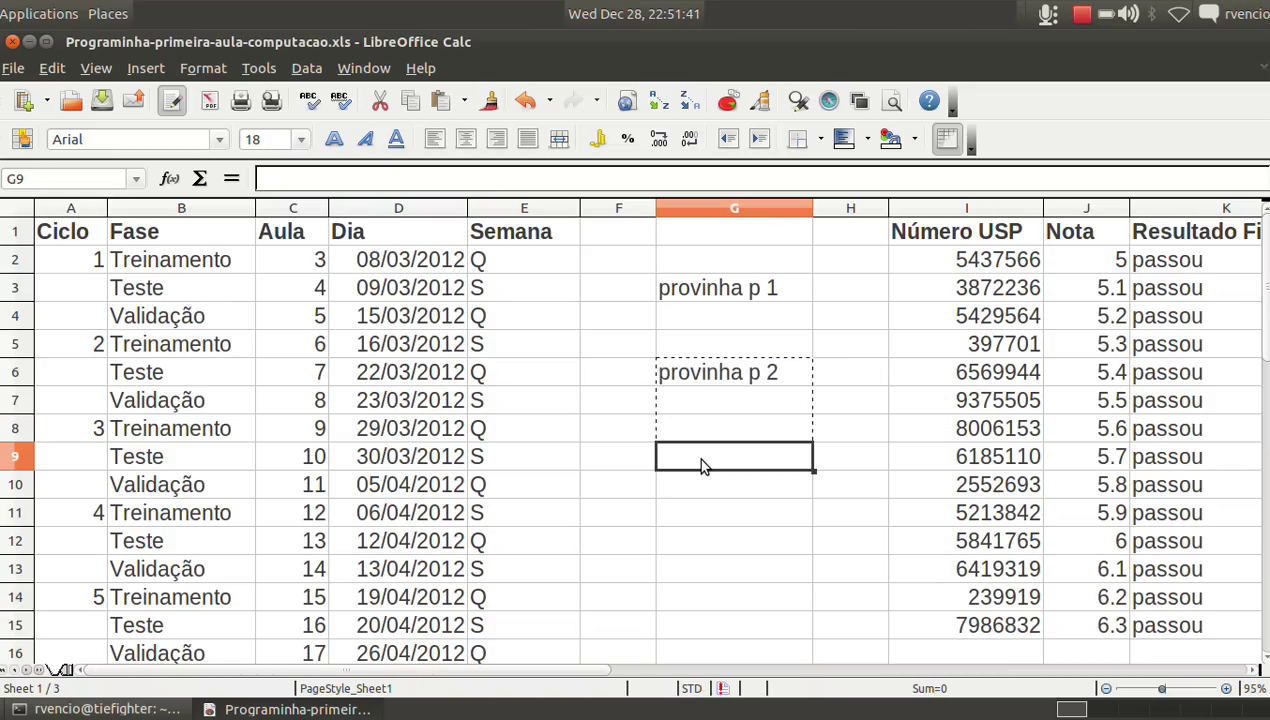
left_click(29, 460)
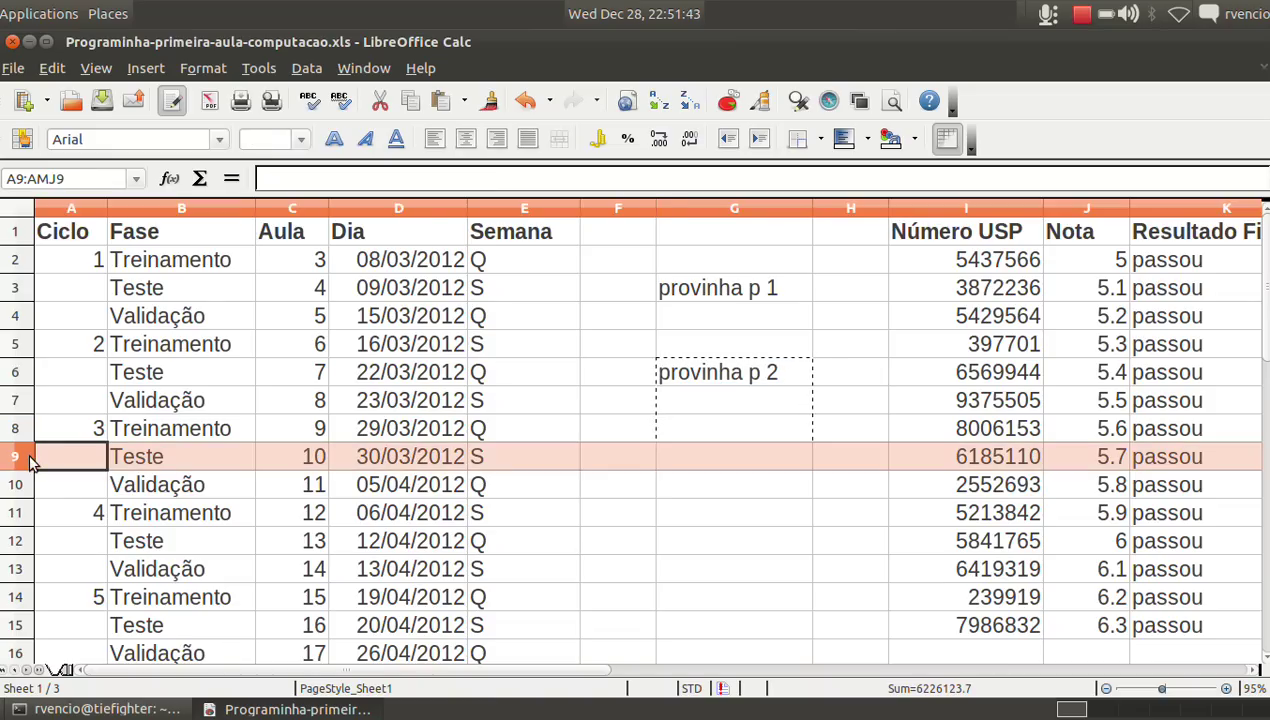
left_click(30, 541)
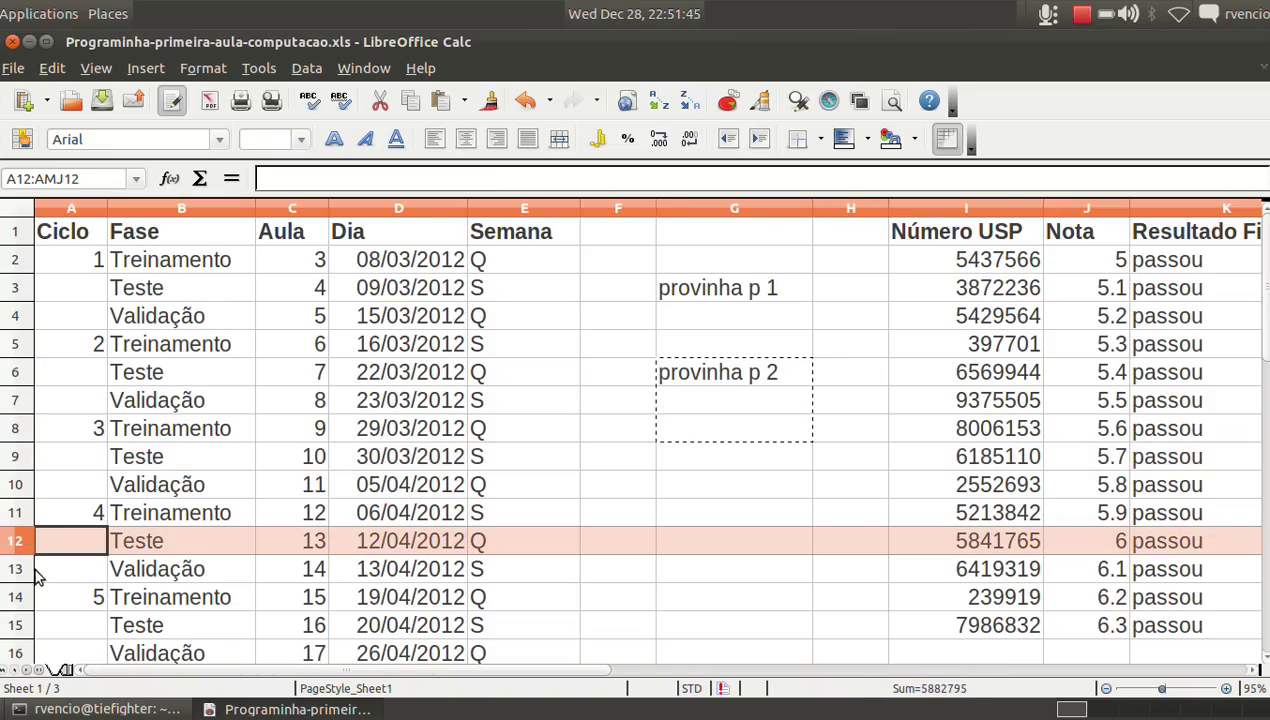
left_click(22, 625)
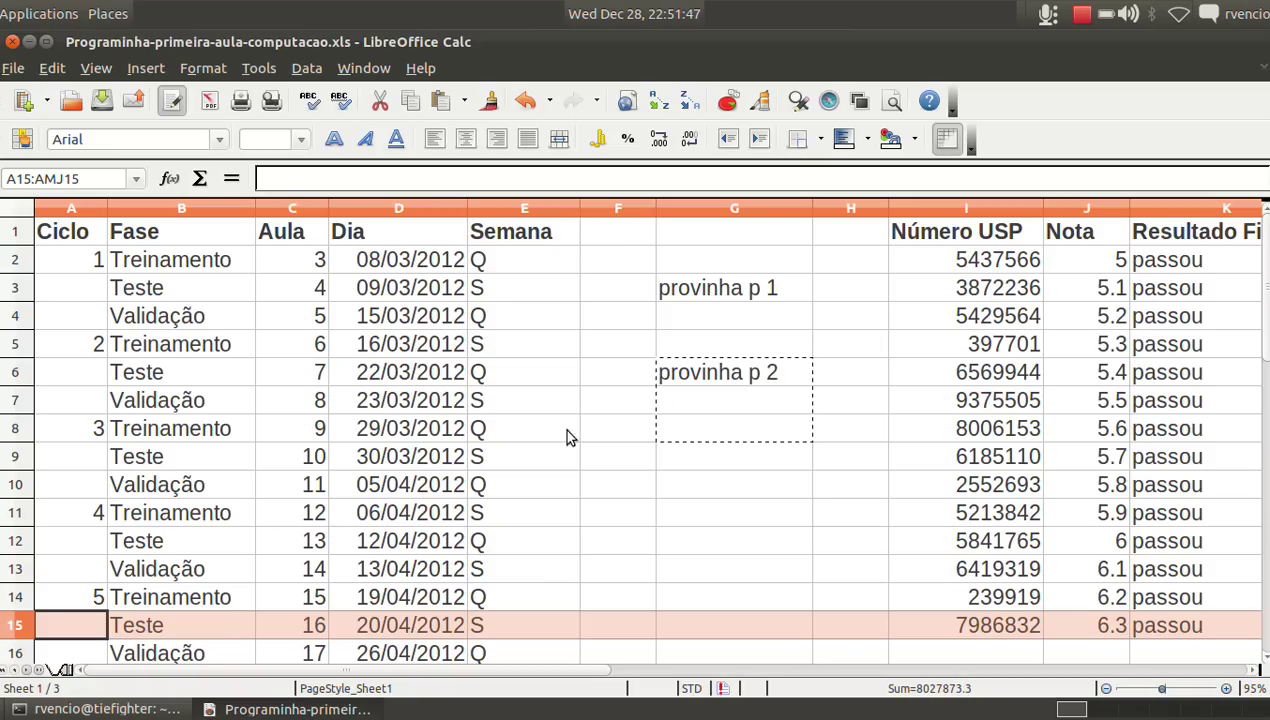
left_click(670, 458)
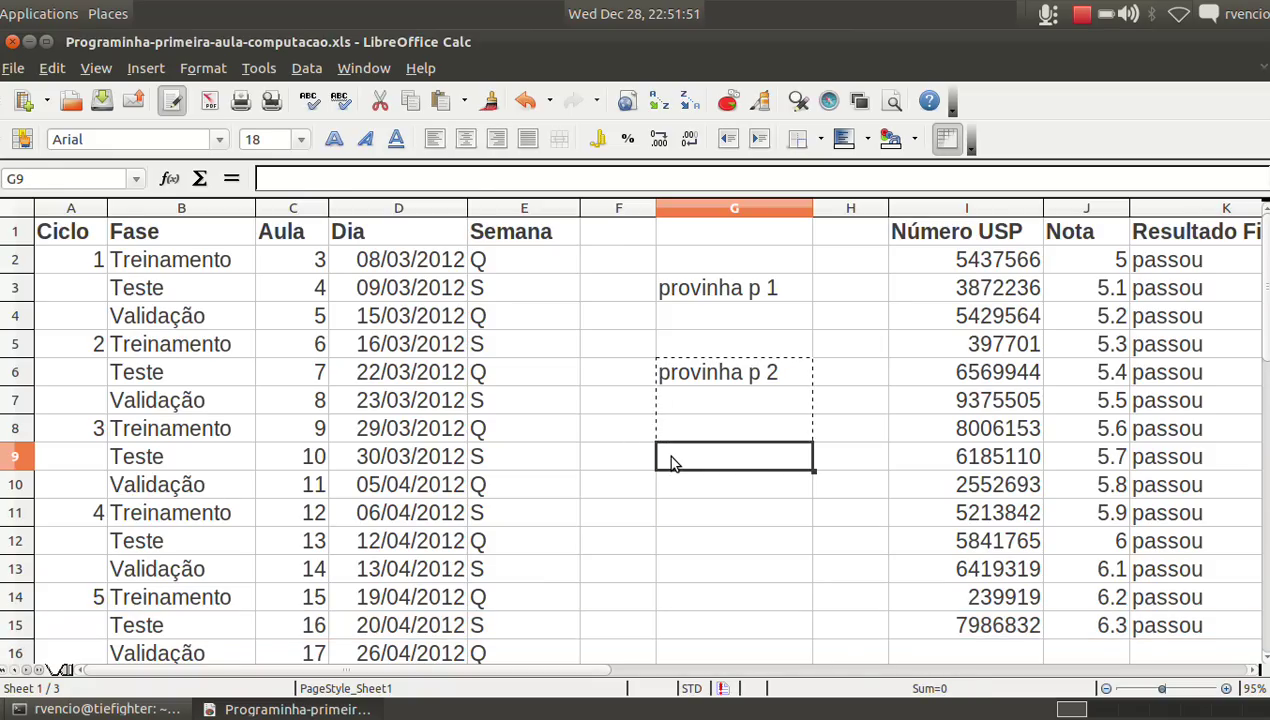
key("ctrl+v")
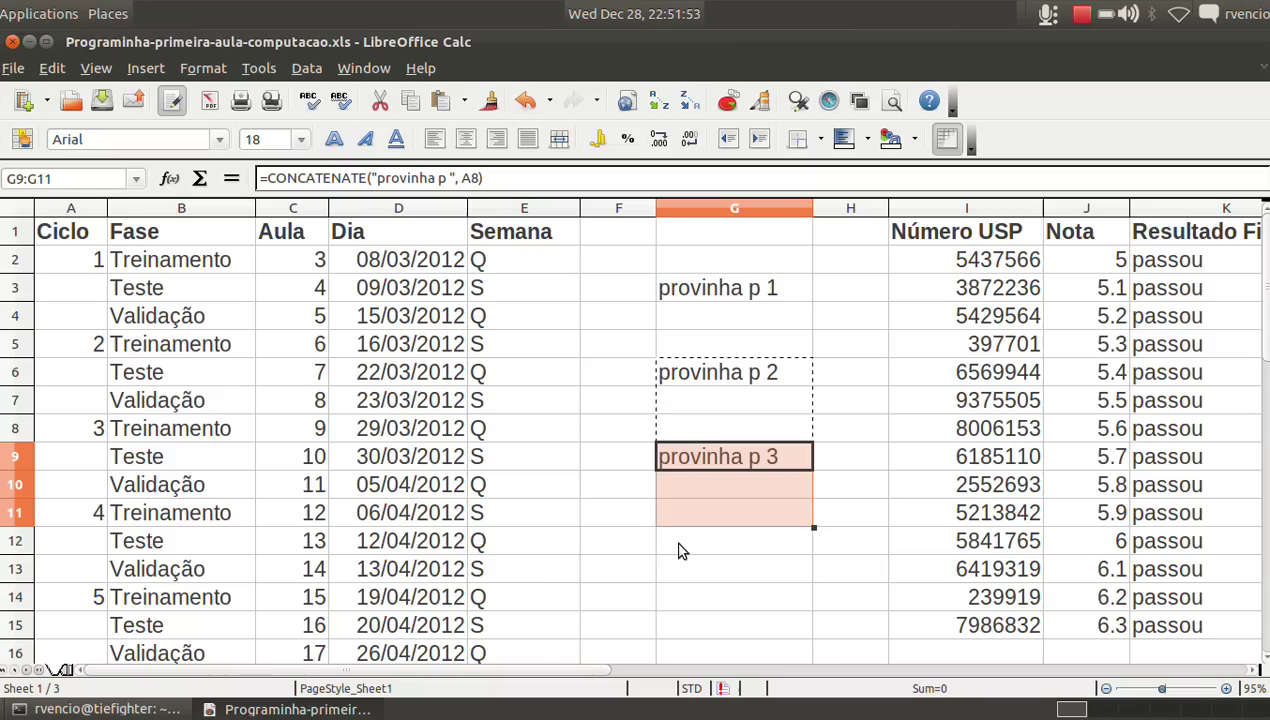
left_click(679, 551)
key("ctrl+v")
key("Left")
key("Left")
key("Left")
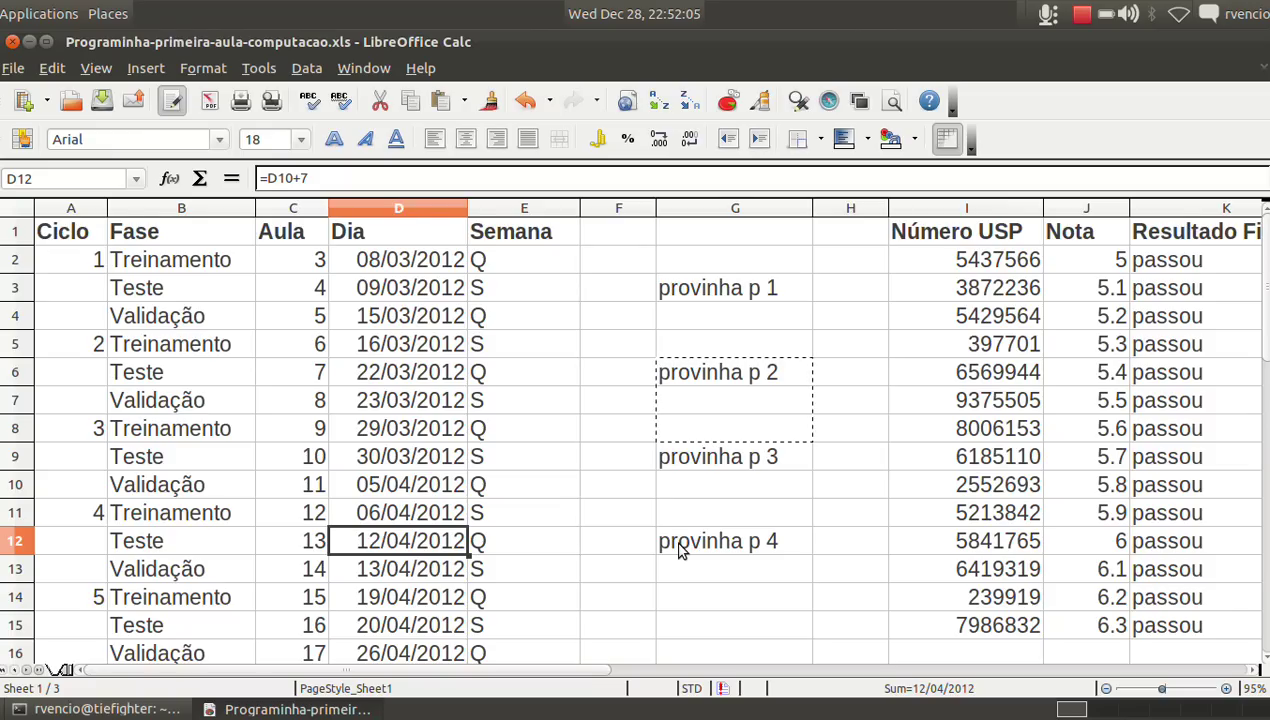
Select G15:G29 and paste the copied label block over it
key("ctrl+Down")
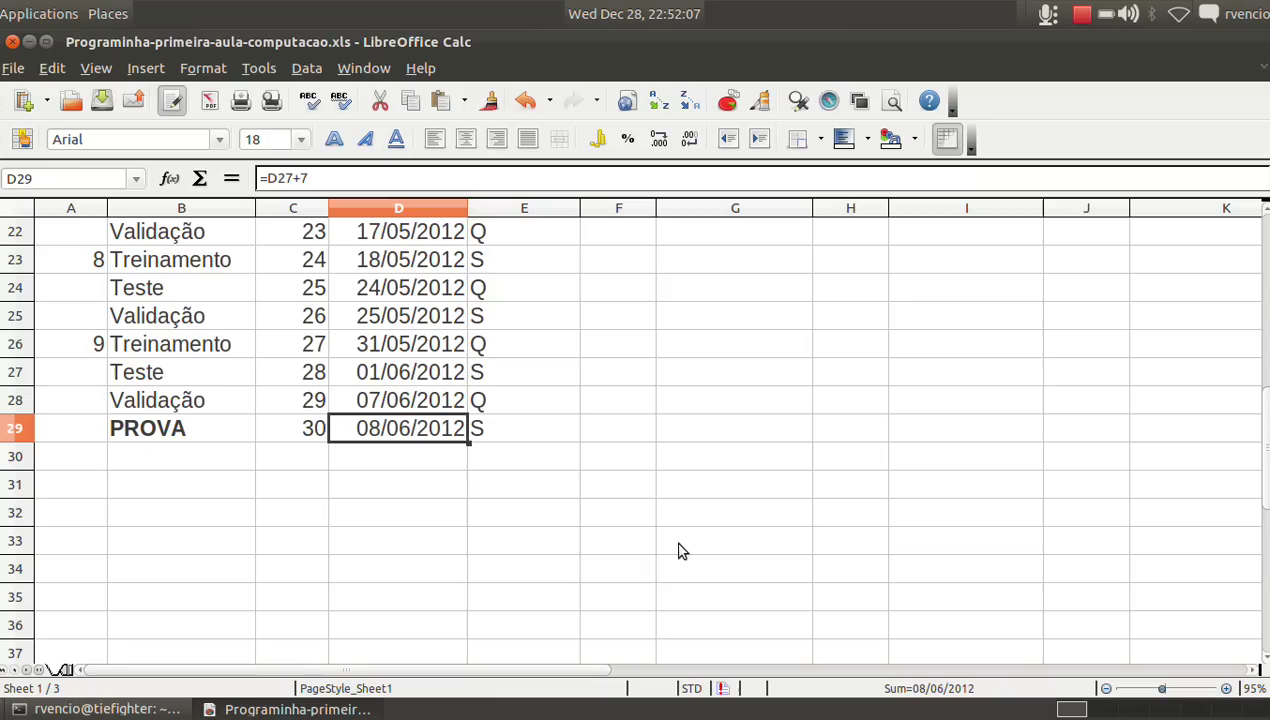
key("Right")
key("Right")
key("Right")
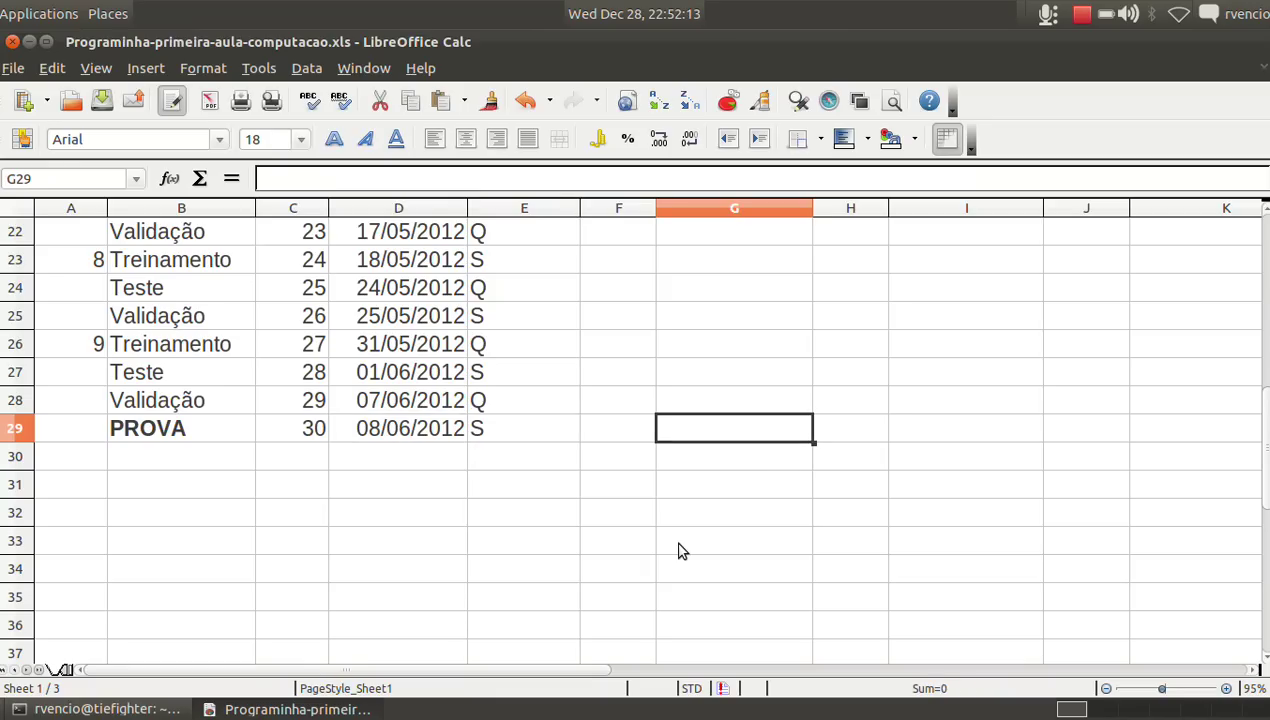
key("shift+Up")
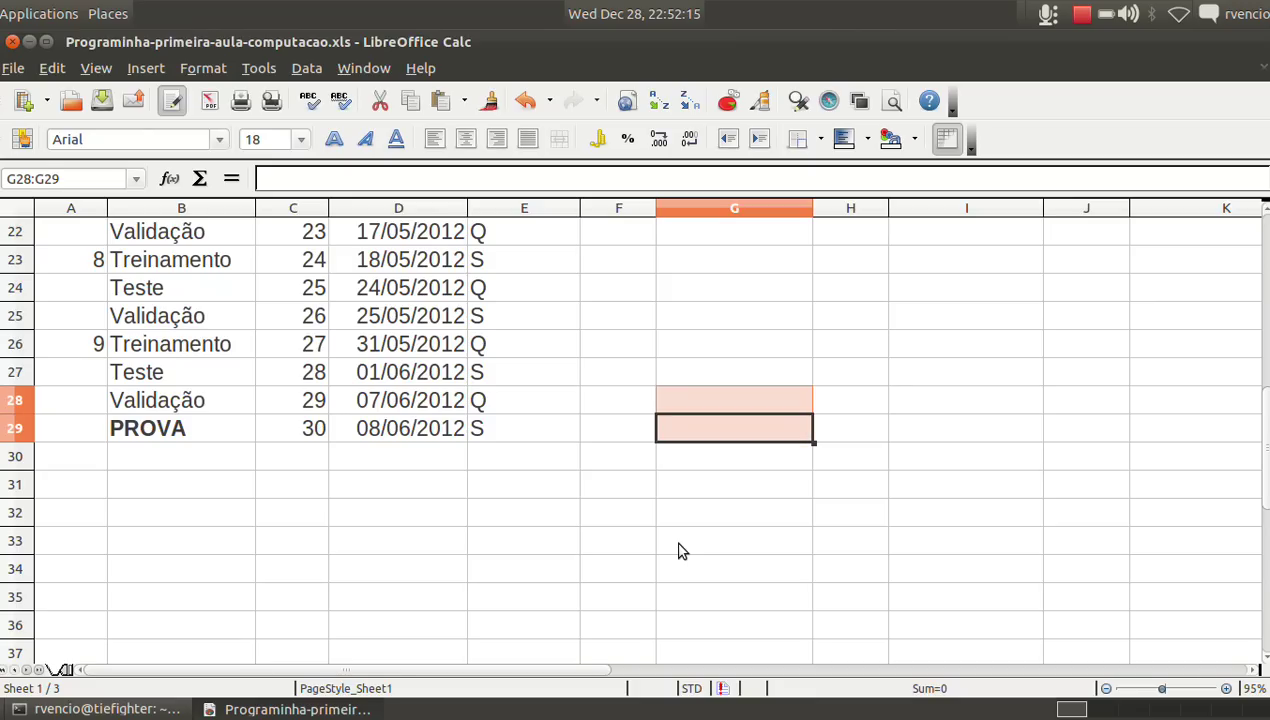
key("shift+Up")
key("shift+Up")
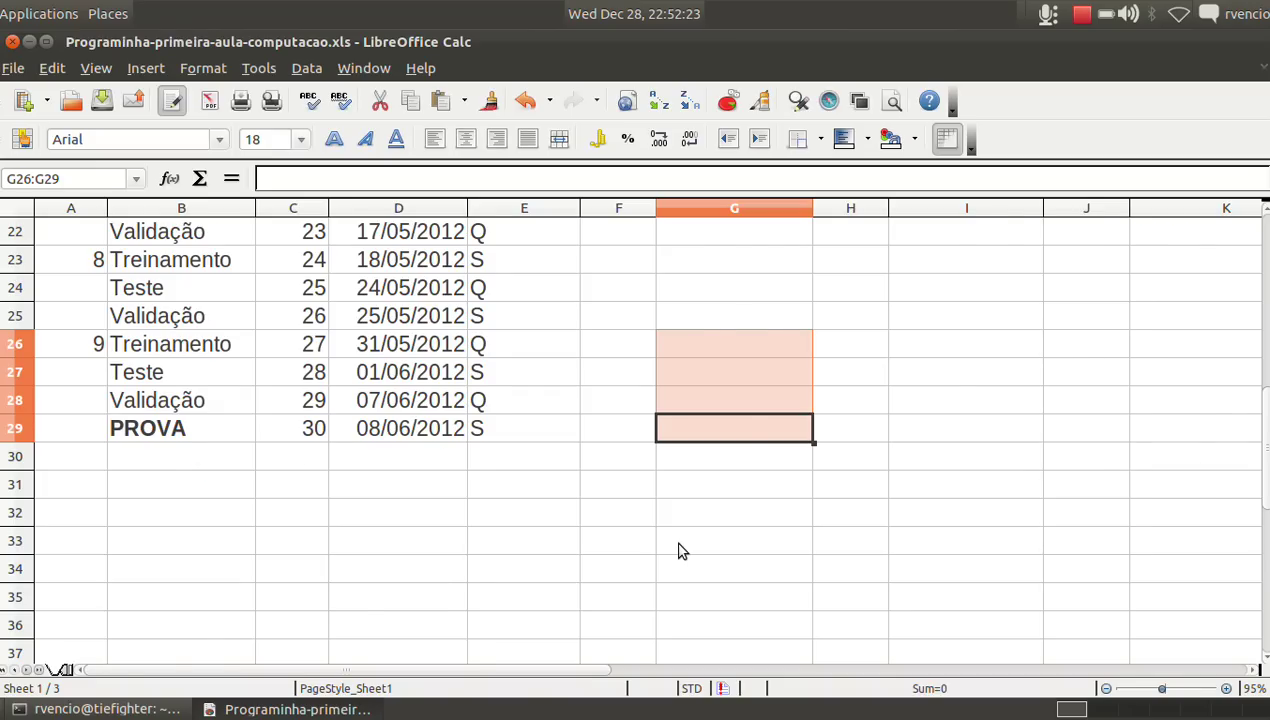
key("shift+Page_Up")
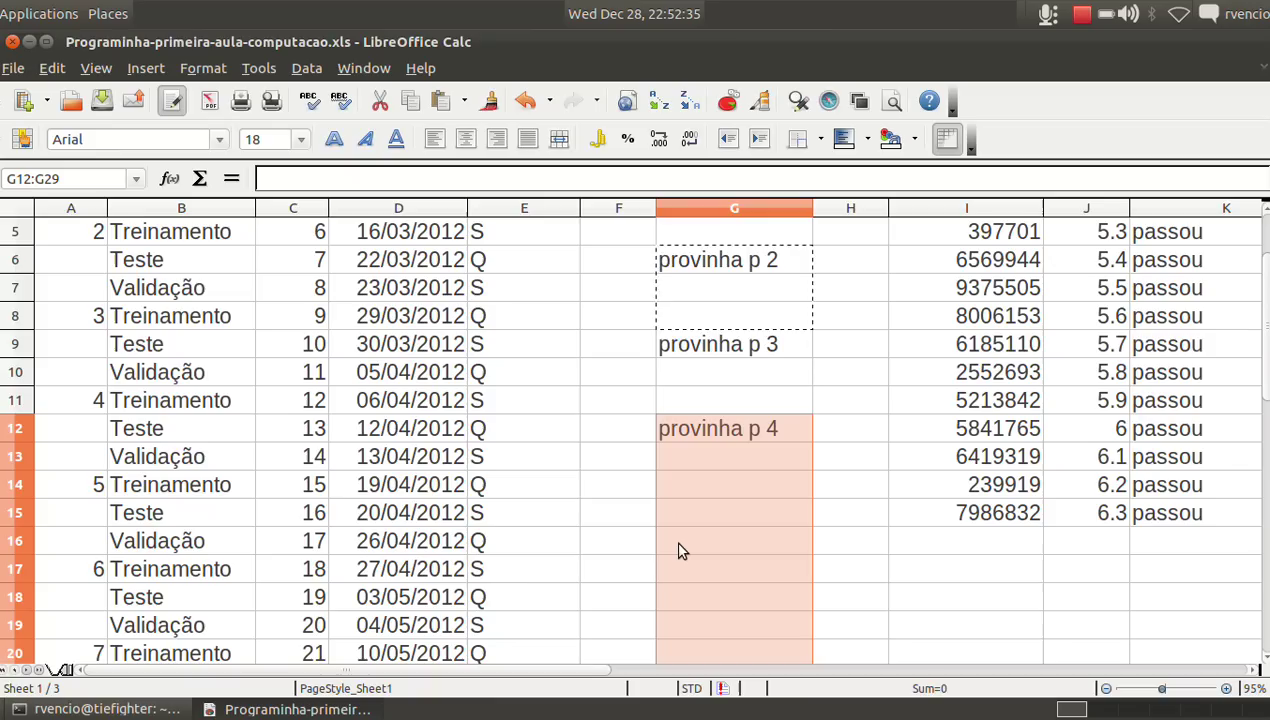
key("shift+Down")
key("shift+Down")
key("shift+Down")
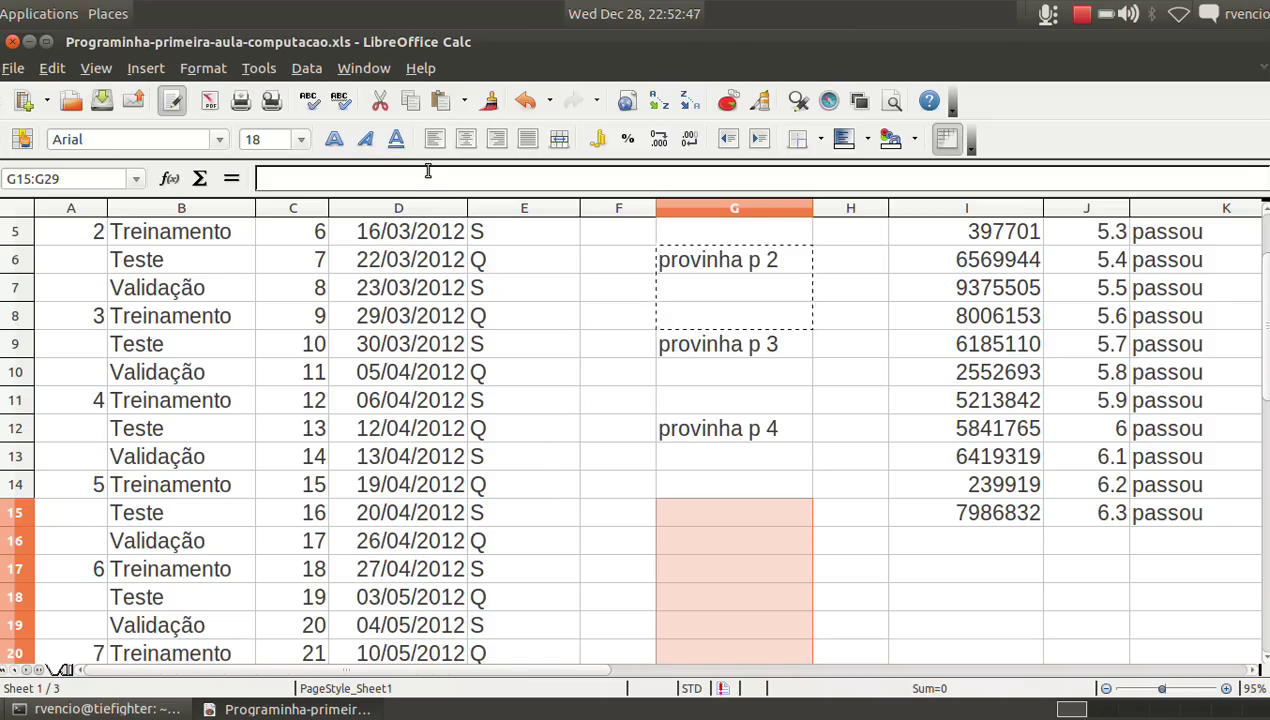
left_click(440, 102)
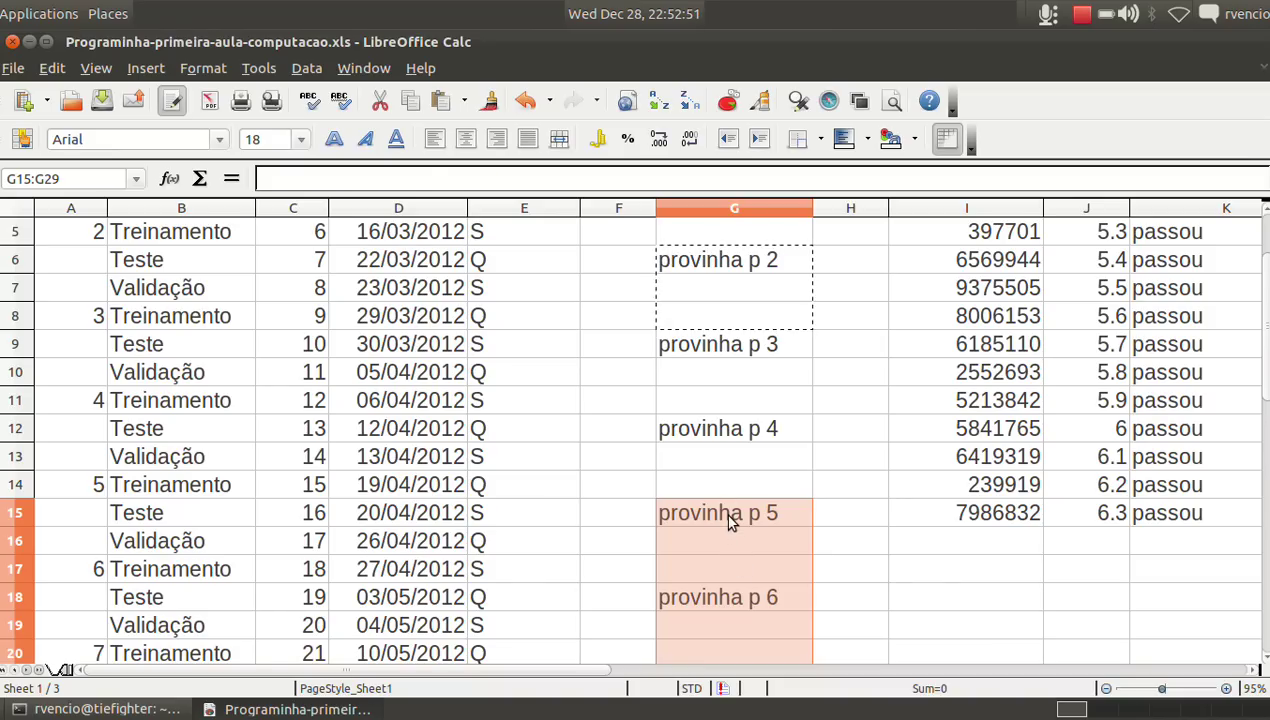
left_click(729, 524)
left_click(473, 186)
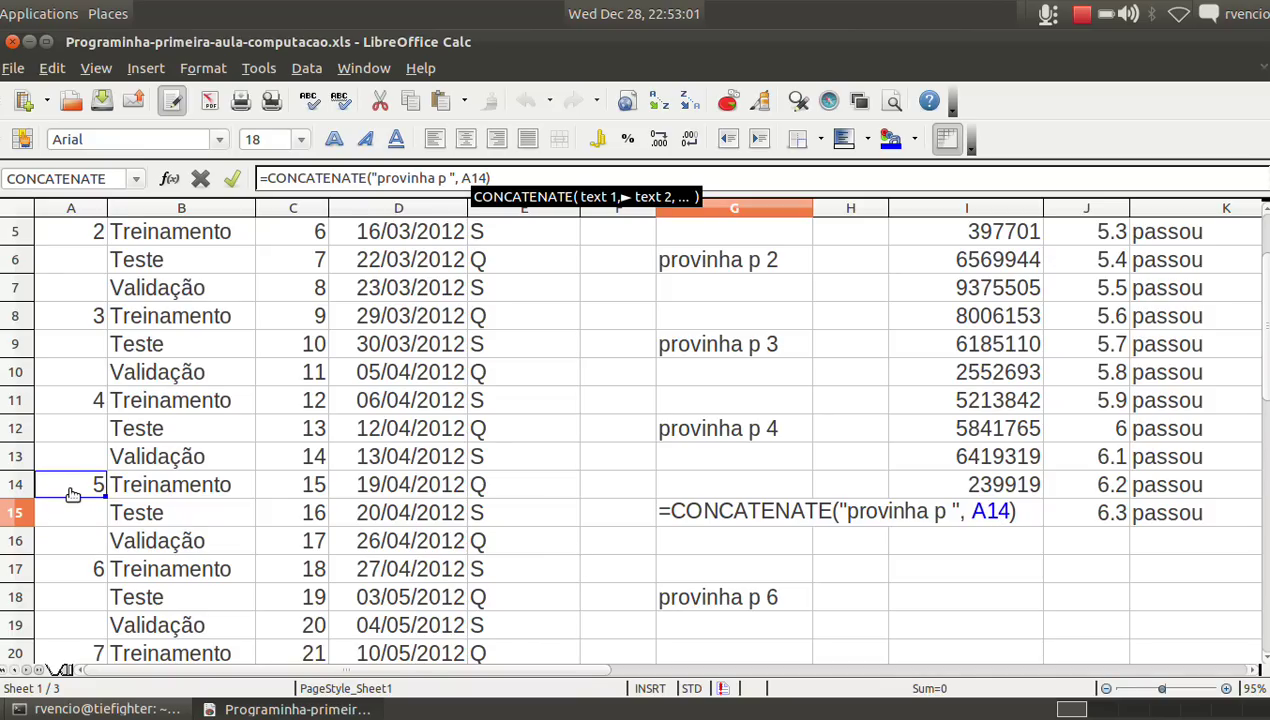
key("Return")
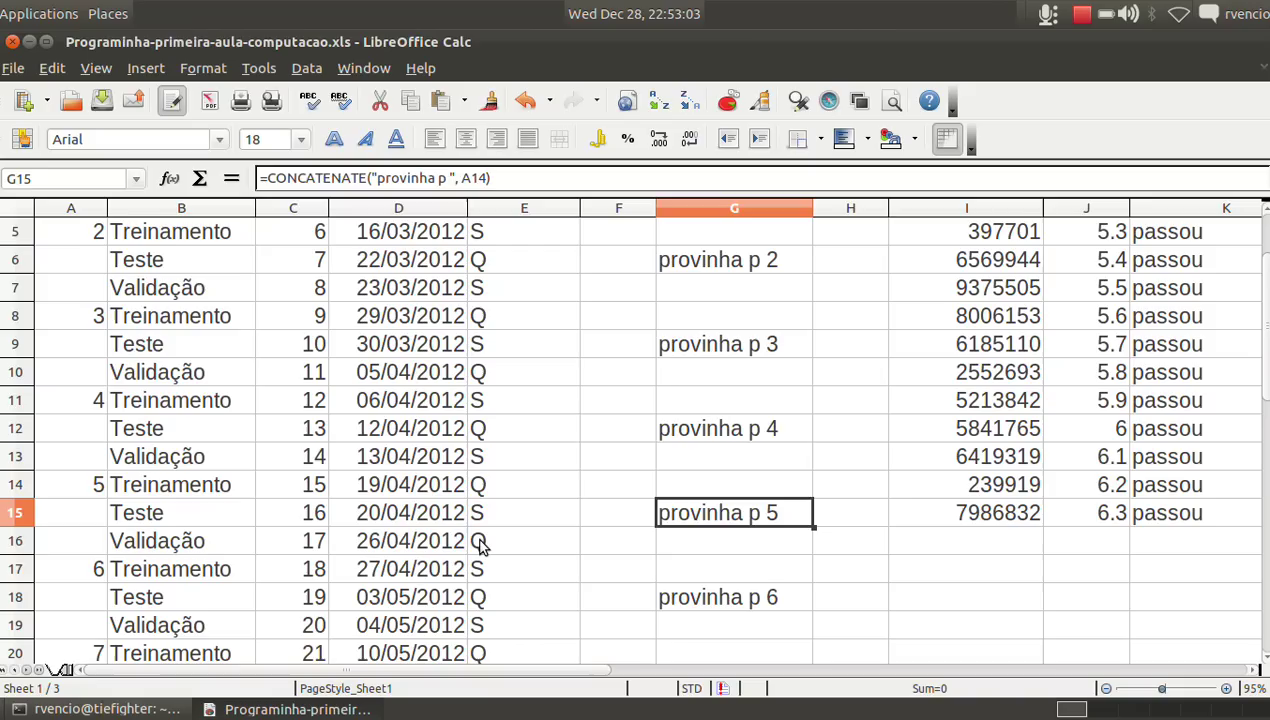
key("Down")
key("Down")
key("Down")
key("Down")
key("Down")
key("Down")
key("Down")
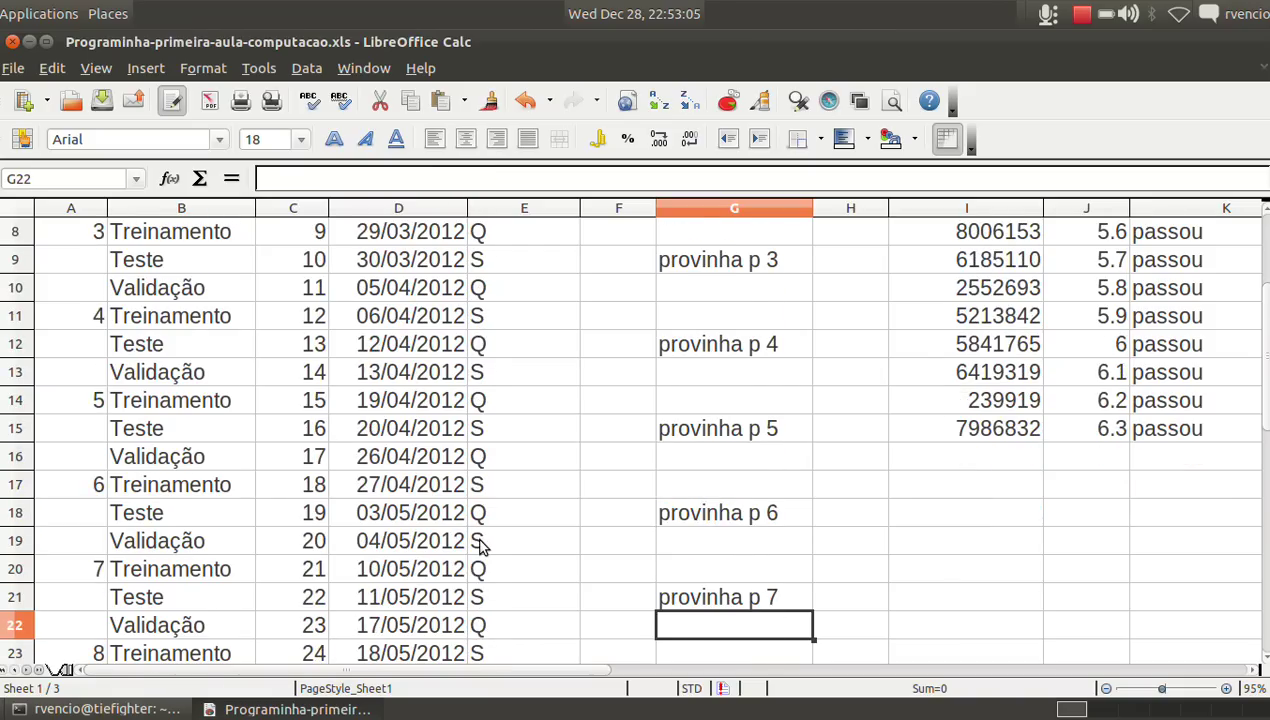
key("Down")
key("Down")
key("Down")
key("Up")
key("Up")
key("Up")
key("Up")
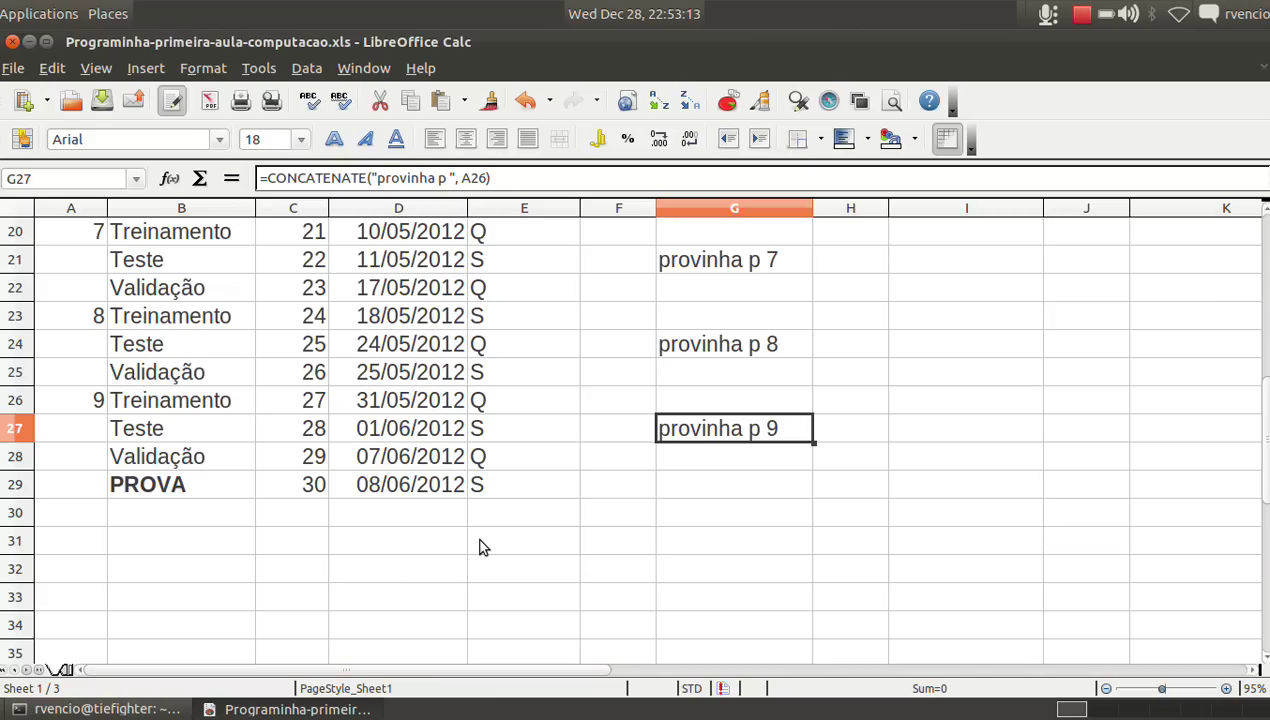
key("Down")
key("Down")
key("Left")
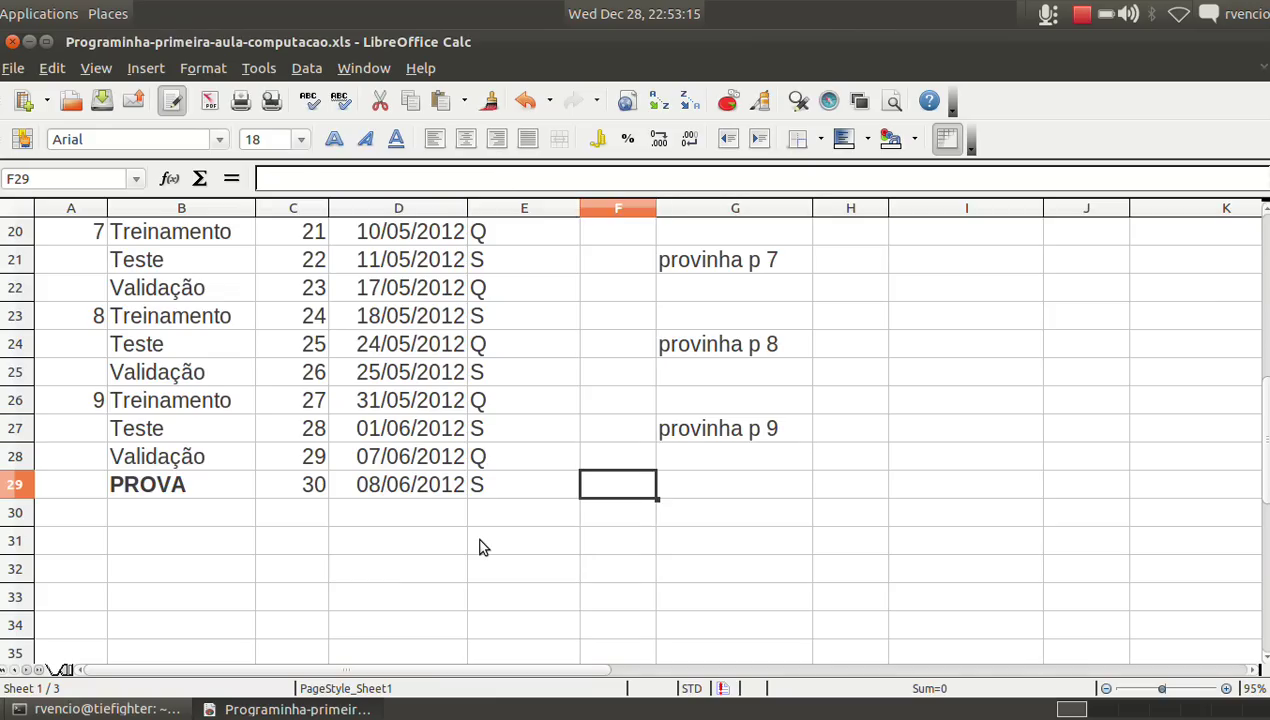
key("Left")
key("Left")
key("Left")
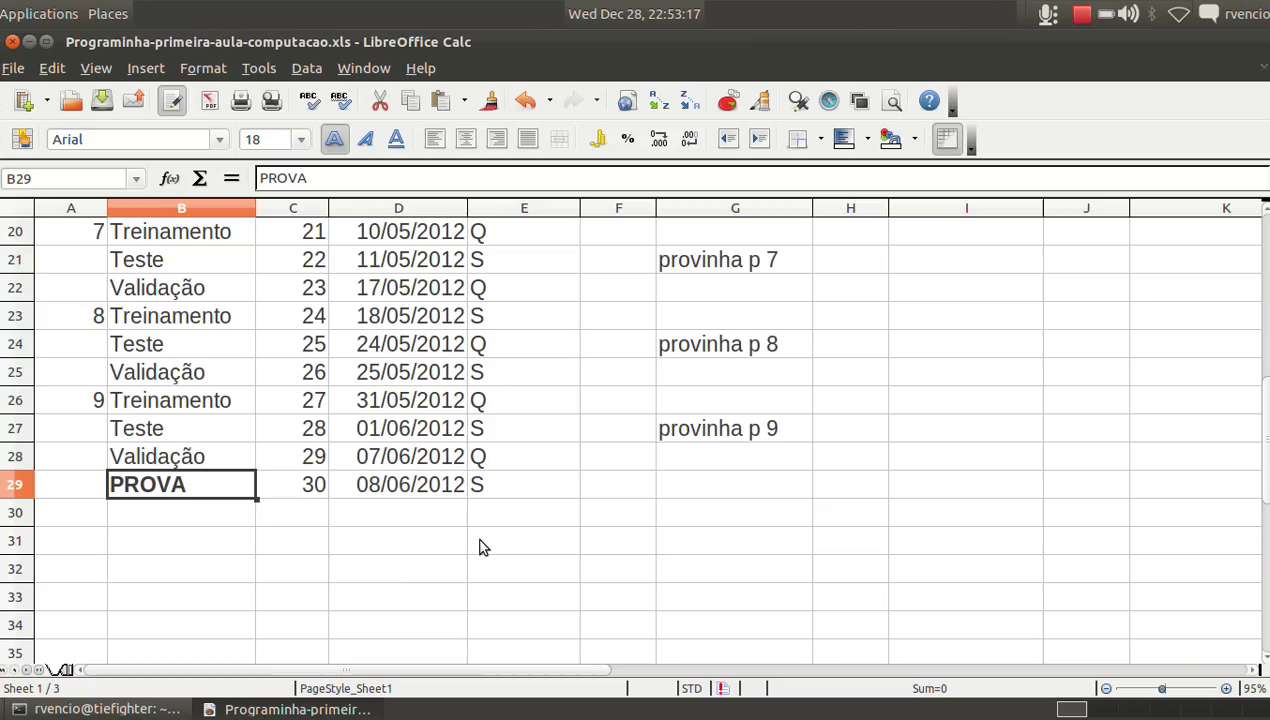
key("Right")
key("Right")
key("Right")
key("Left")
key("Left")
key("Left")
key("Right")
key("Right")
key("Right")
key("Right")
key("Right")
key("Up")
key("Up")
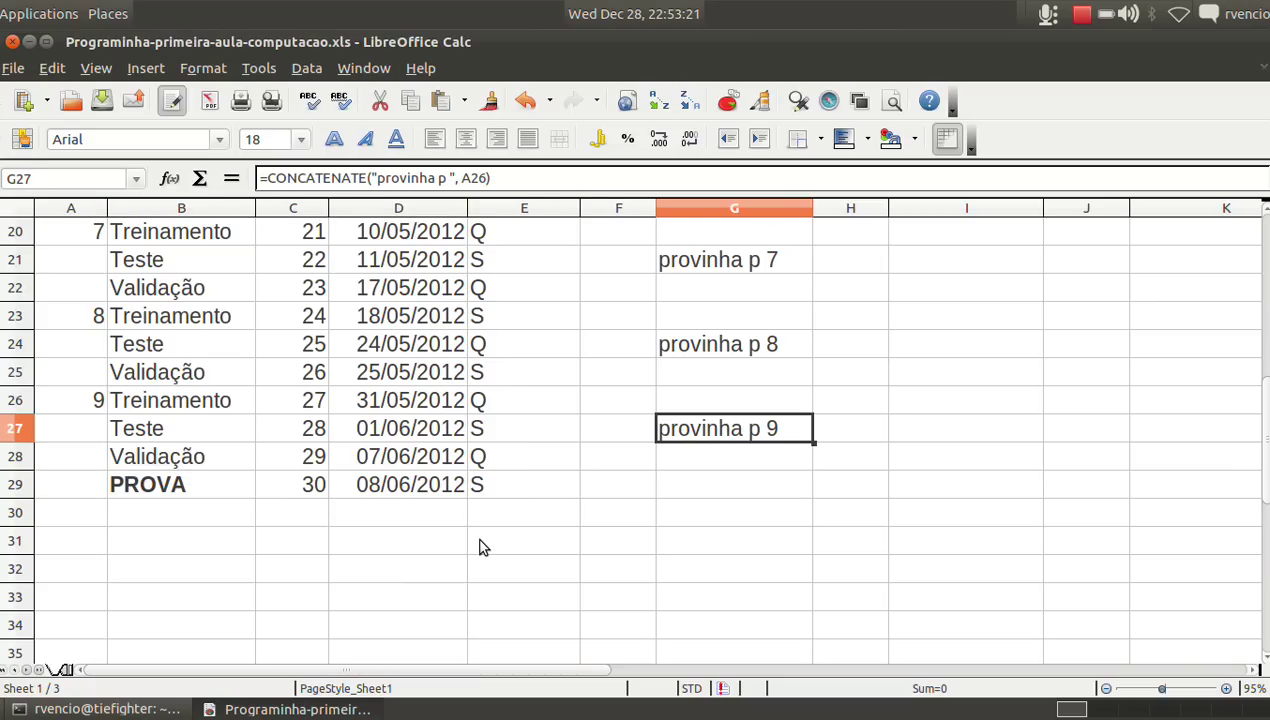
key("Up")
key("Down")
key("Left")
key("Left")
key("Left")
key("Left")
key("Left")
key("Right")
key("Right")
key("Right")
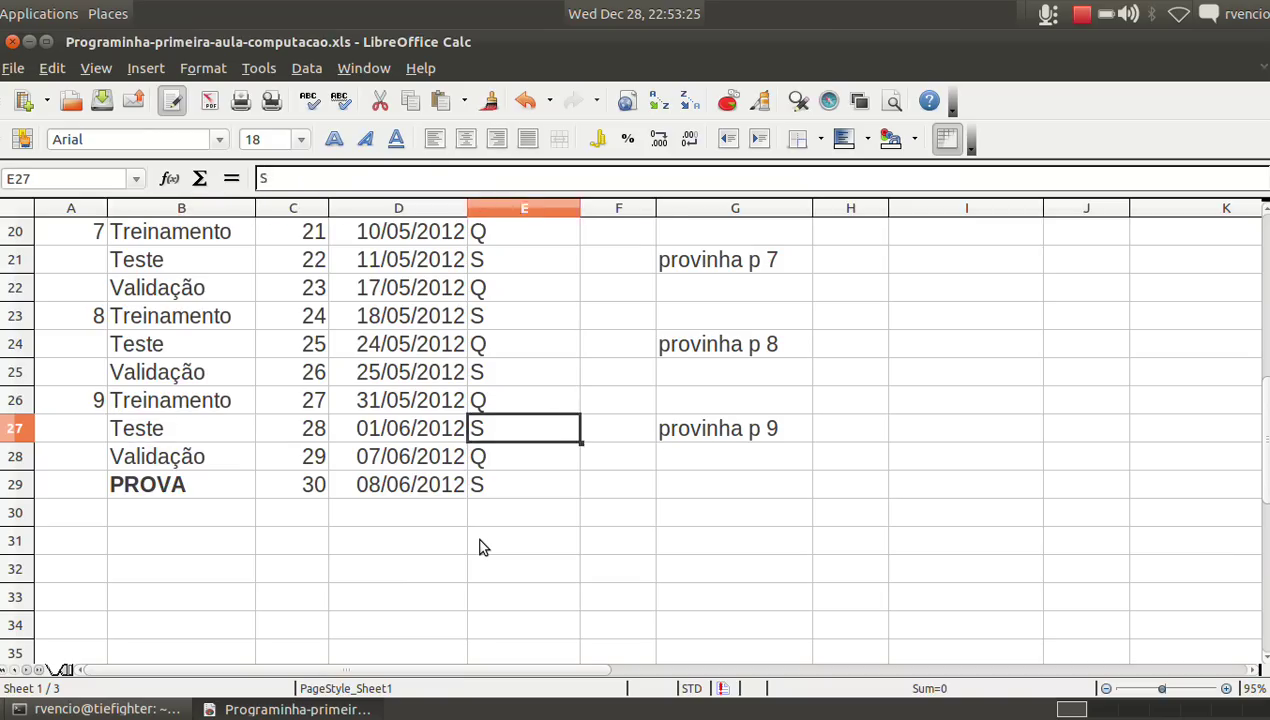
key("Right")
key("Right")
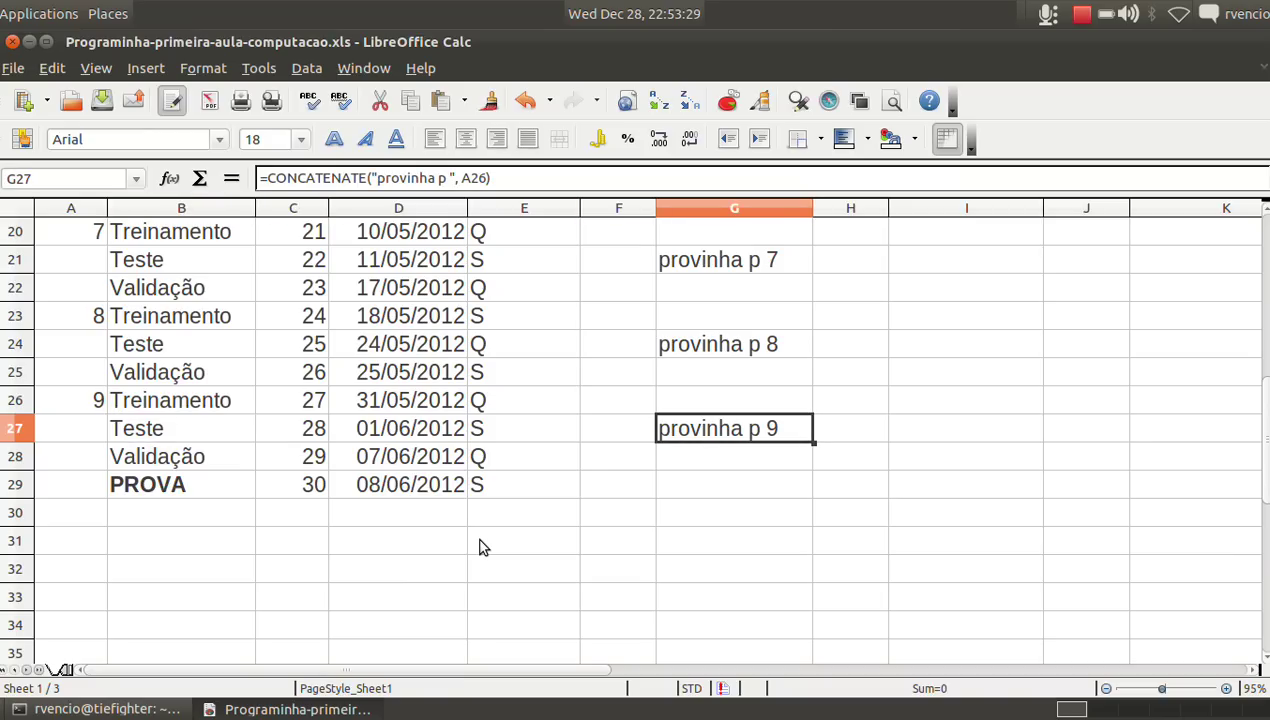
key("Page_Up")
key("Page_Up")
key("Down")
key("Down")
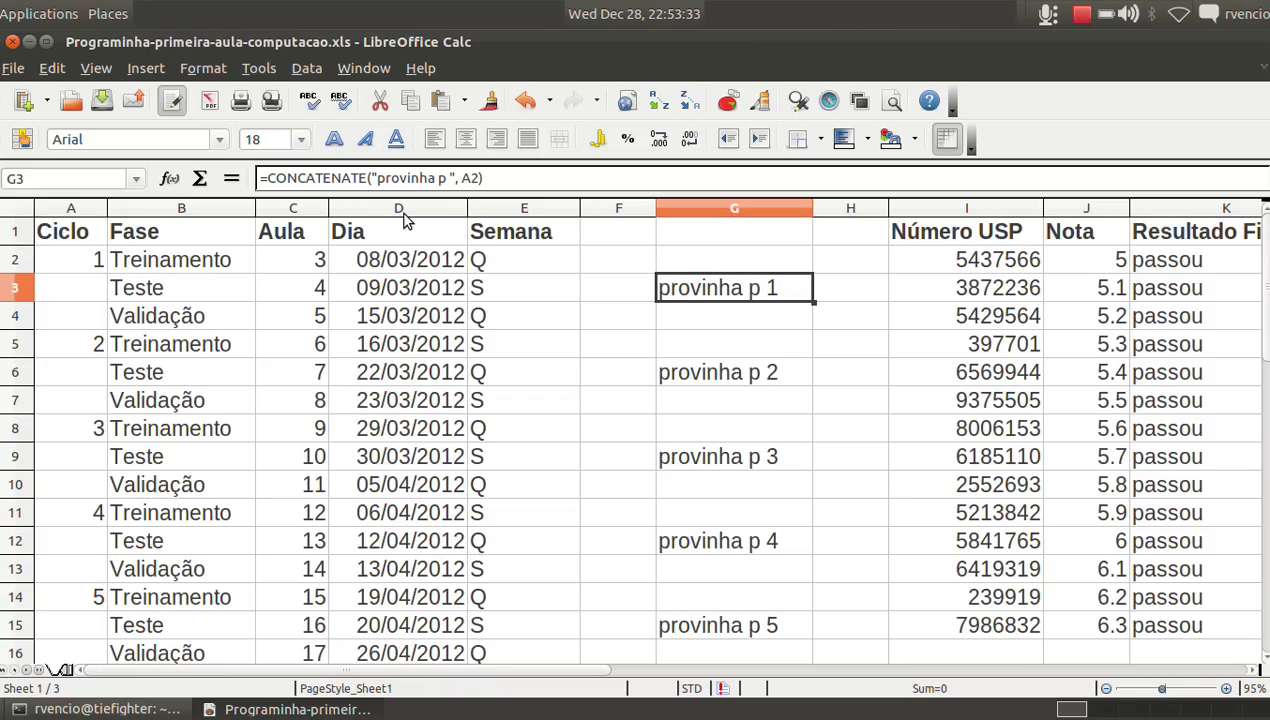
Shorten the G3 formula to =CONCATENATE("p", A2) so it shows p1
left_click(447, 178)
key("BackSpace")
key("BackSpace")
key("BackSpace")
key("BackSpace")
key("BackSpace")
key("BackSpace")
key("BackSpace")
key("BackSpace")
key("BackSpace")
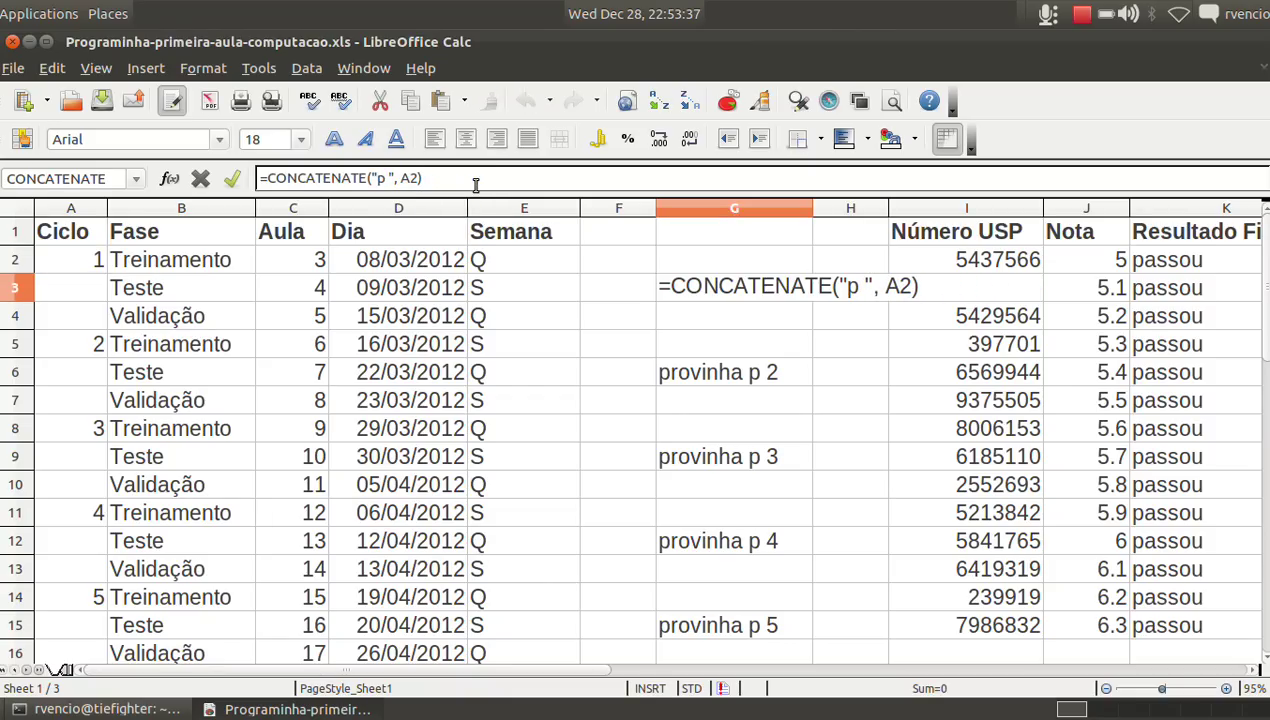
key("Return")
key("Up")
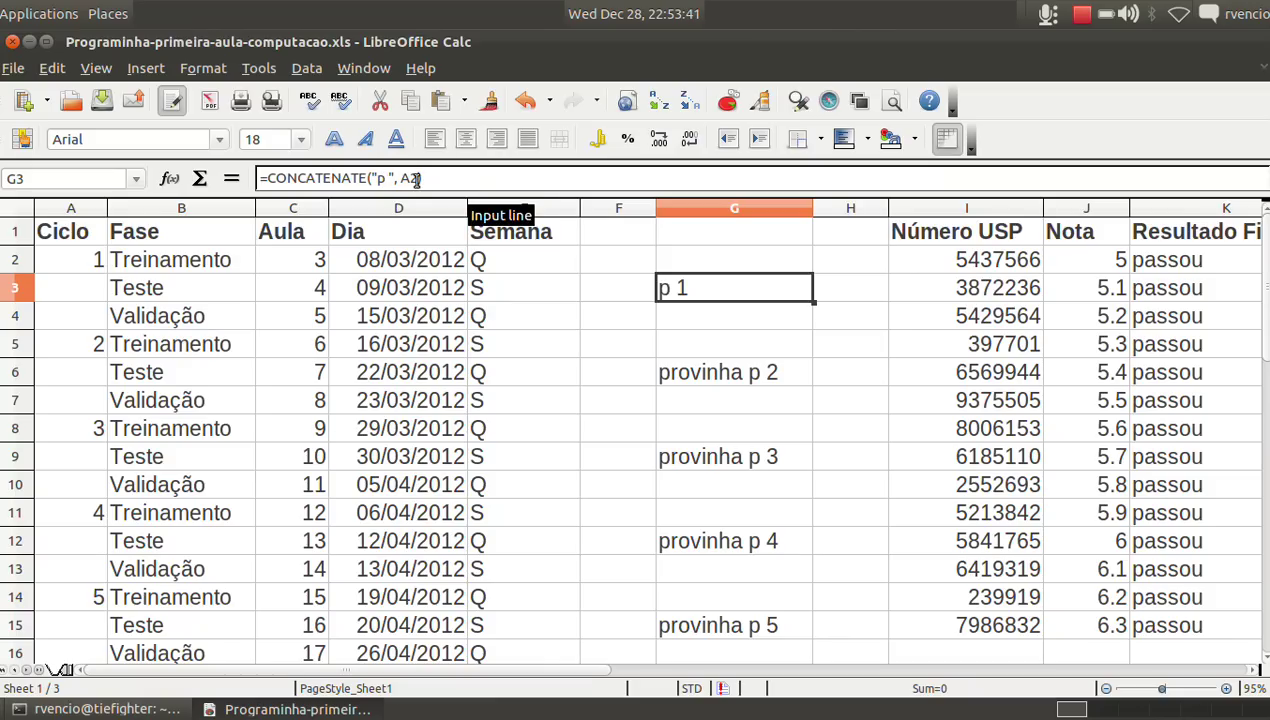
left_click(319, 177)
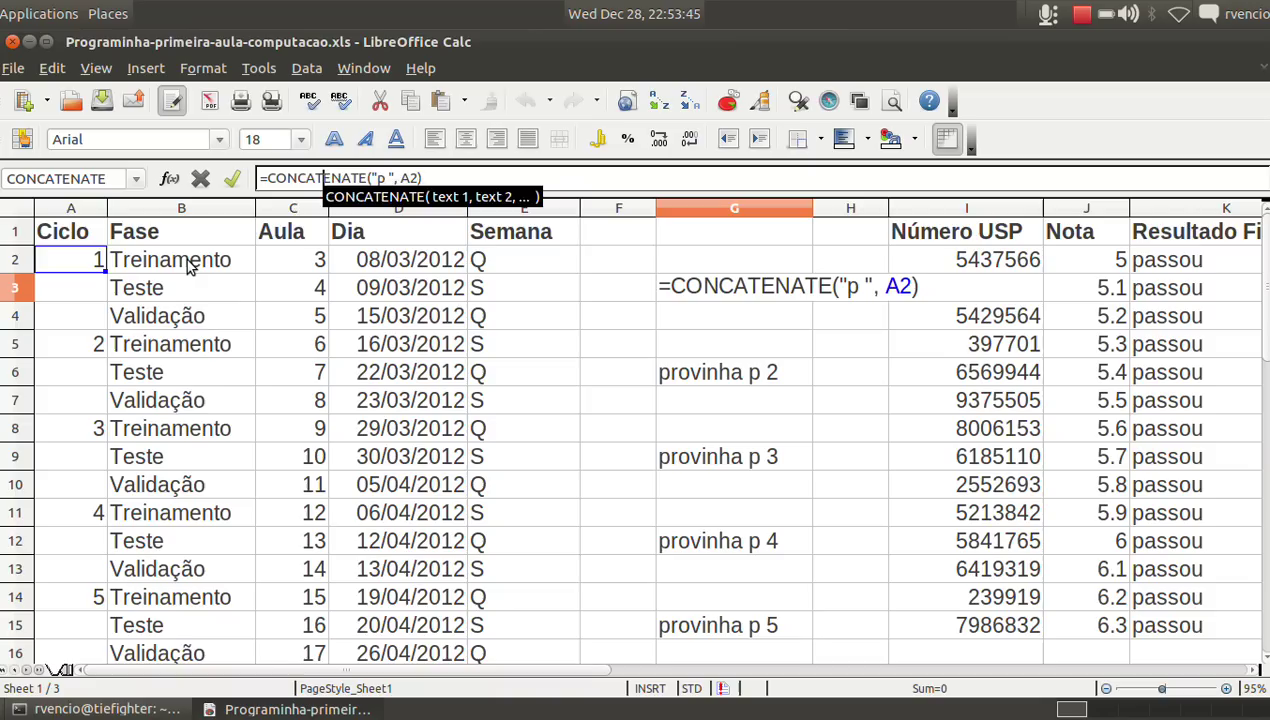
left_click(388, 177)
key("BackSpace")
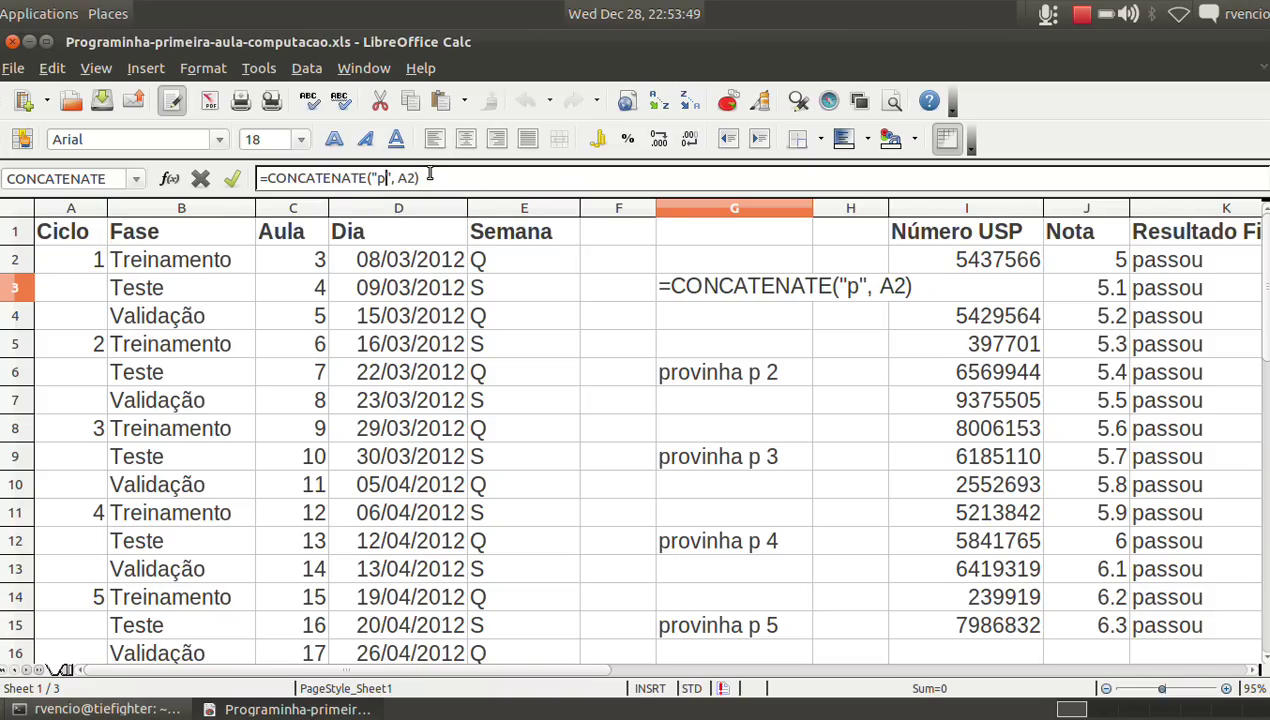
key("Return")
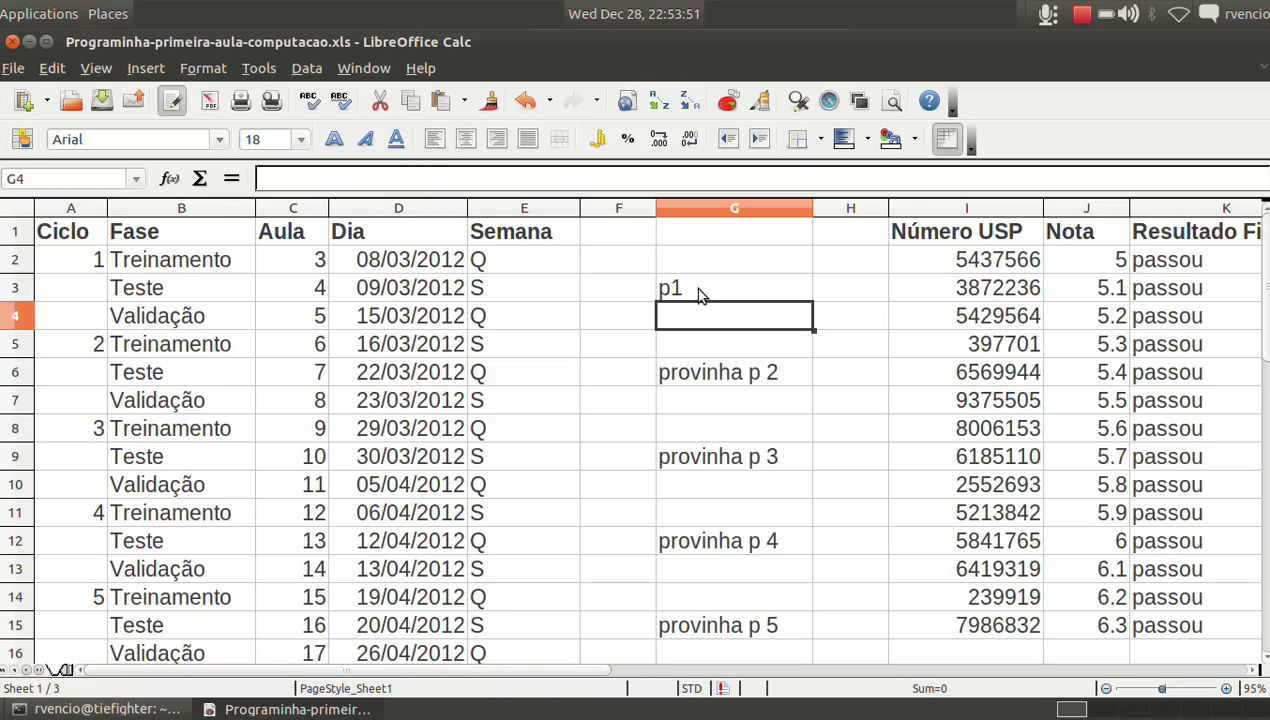
Fill the p-label formula from G3 down column G to the PROVA row, giving p1–p9
left_click(698, 291)
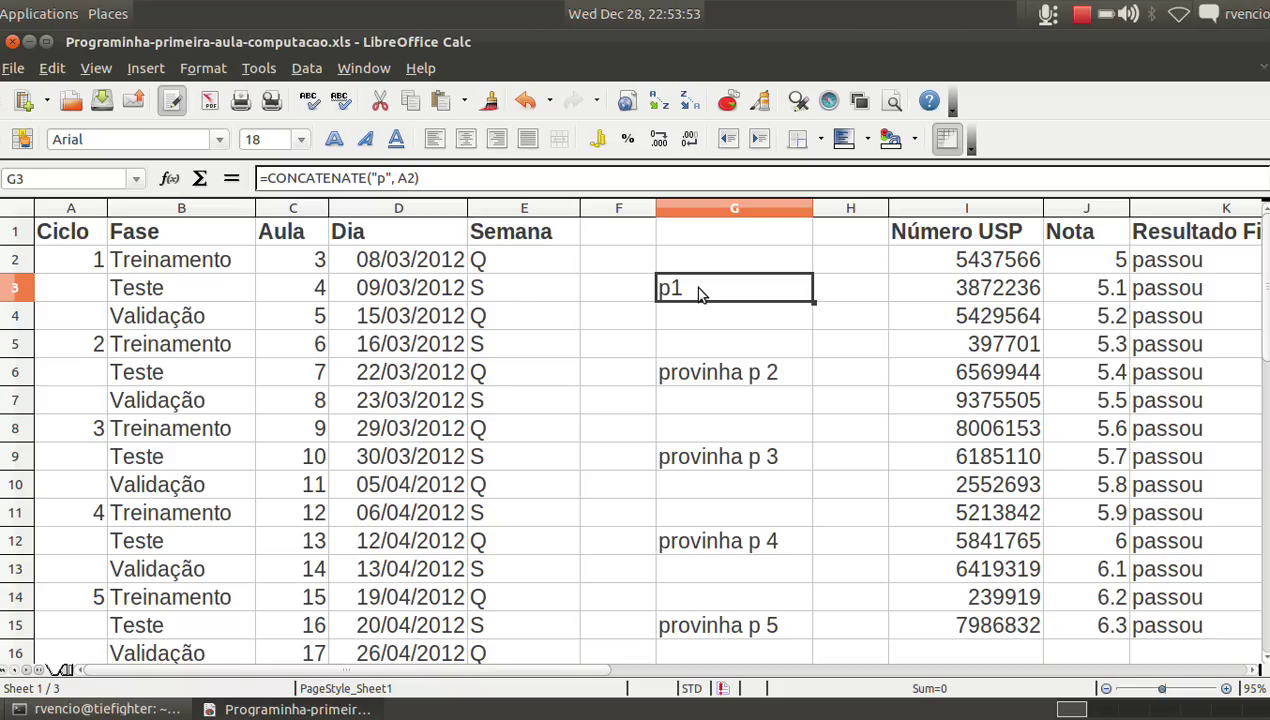
key("shift+Down")
key("shift+Down")
key("ctrl+c")
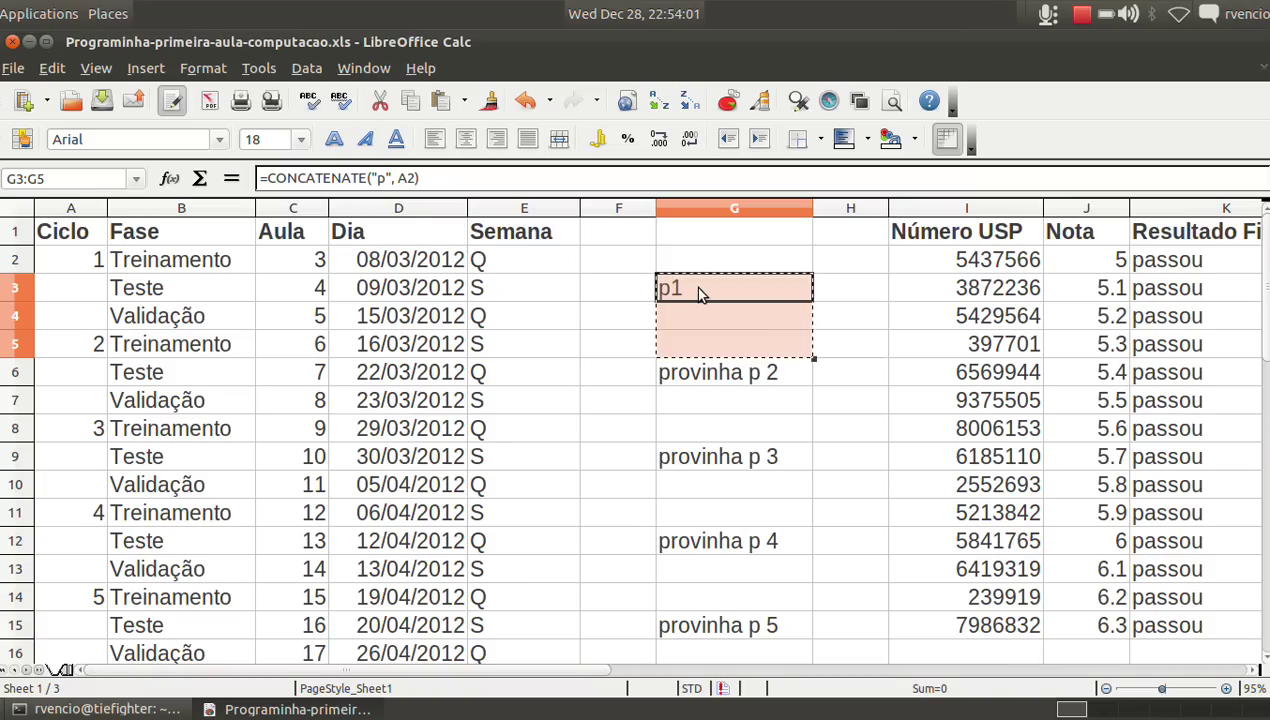
key("shift+Page_Down")
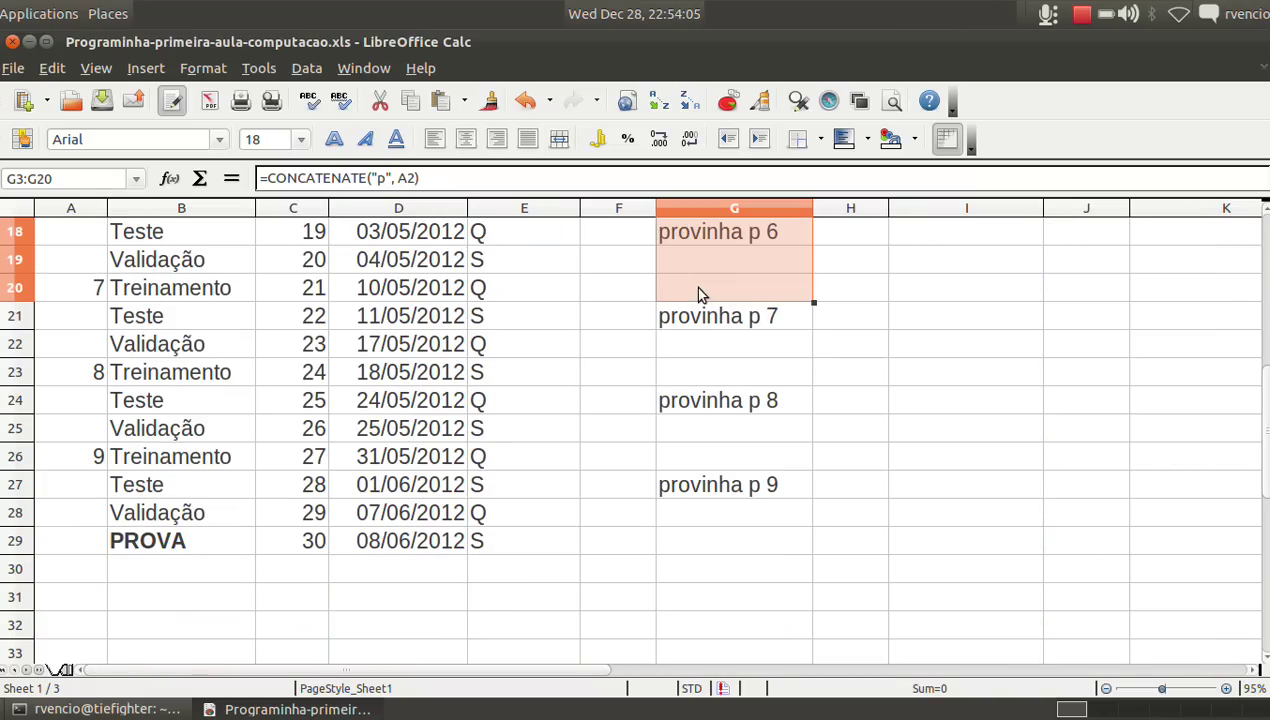
key("shift+Down")
key("shift+Down")
key("shift+Down")
key("shift+Down")
key("shift+Down")
key("shift+Down")
key("shift+Down")
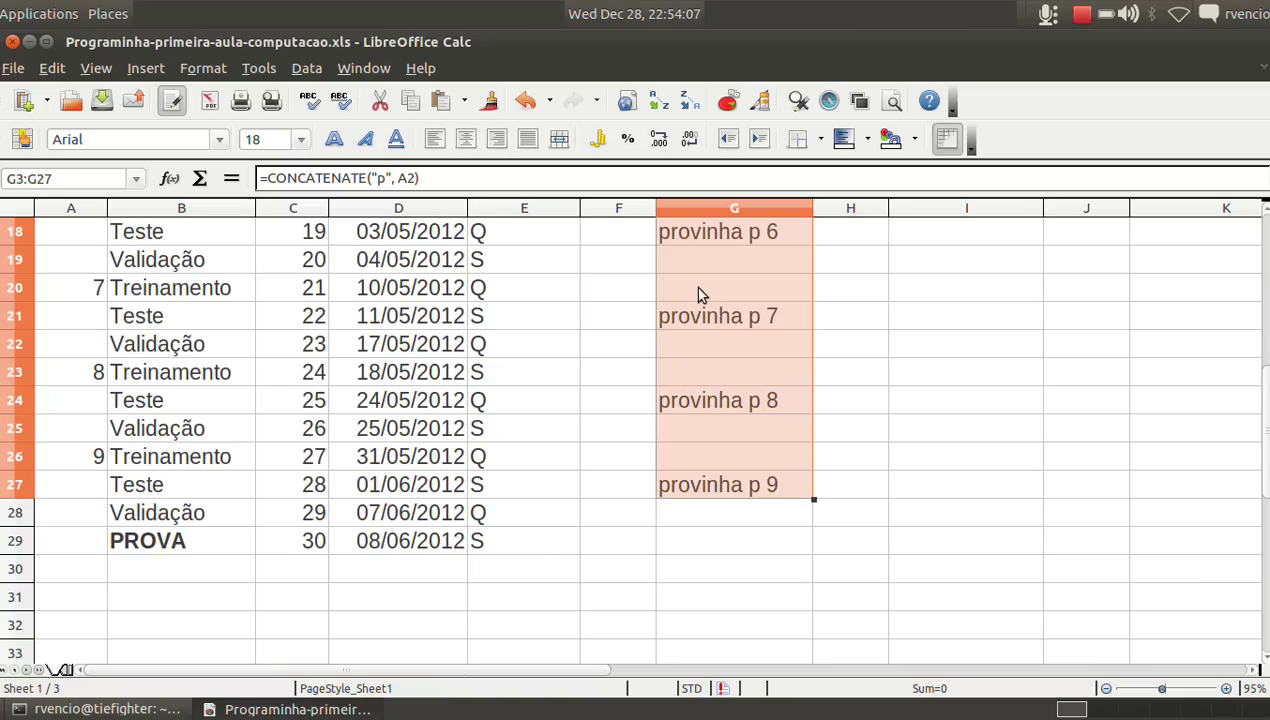
key("shift+Down")
key("shift+Down")
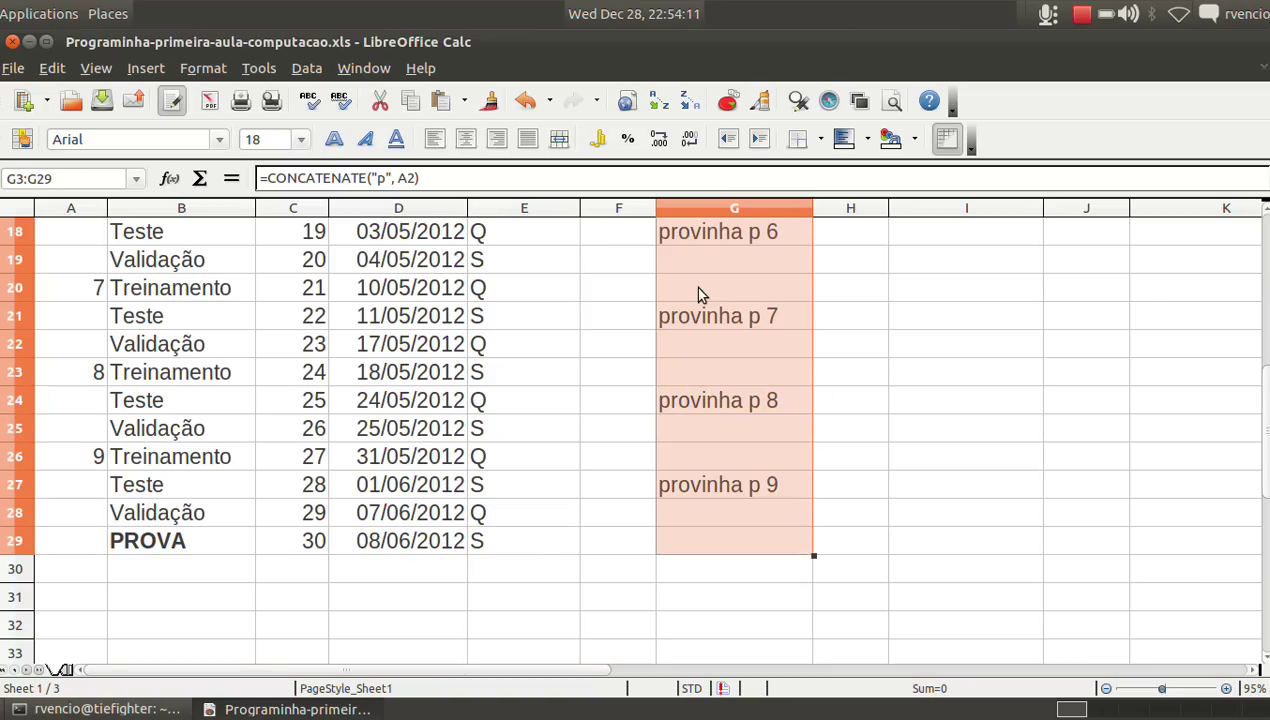
key("ctrl+d")
key("ctrl+Up")
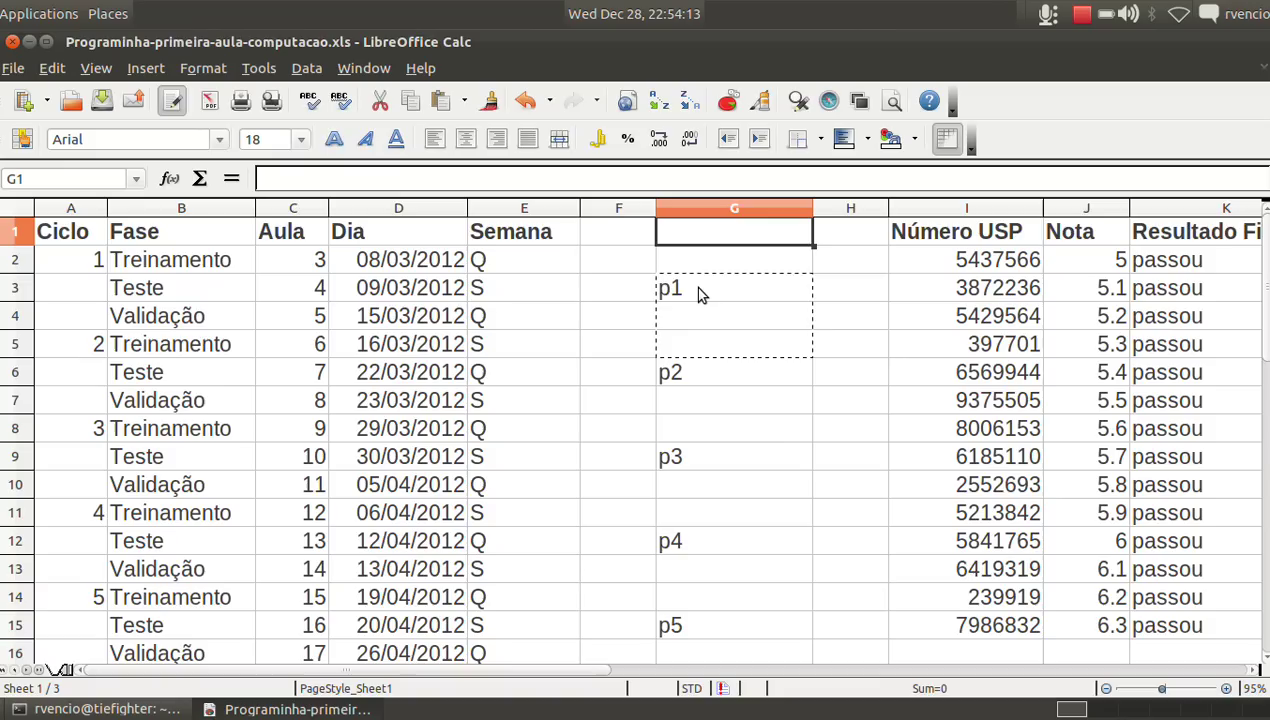
left_click(698, 294)
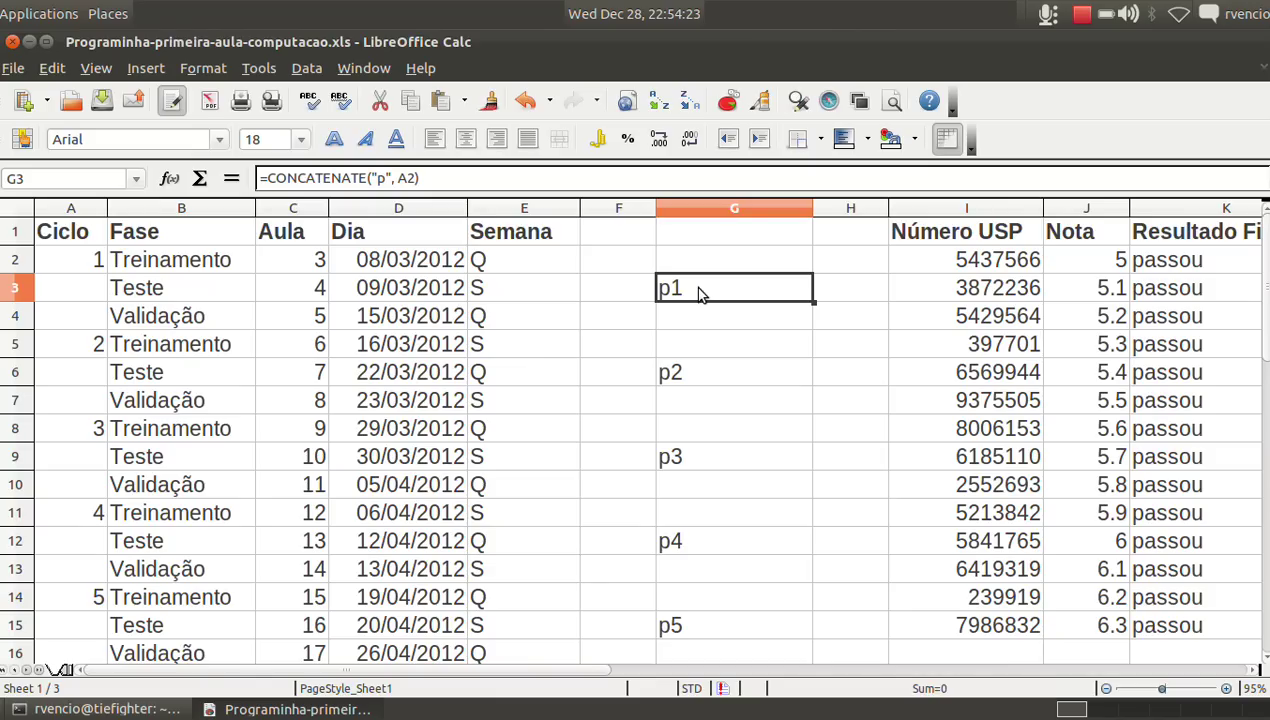
key("Right")
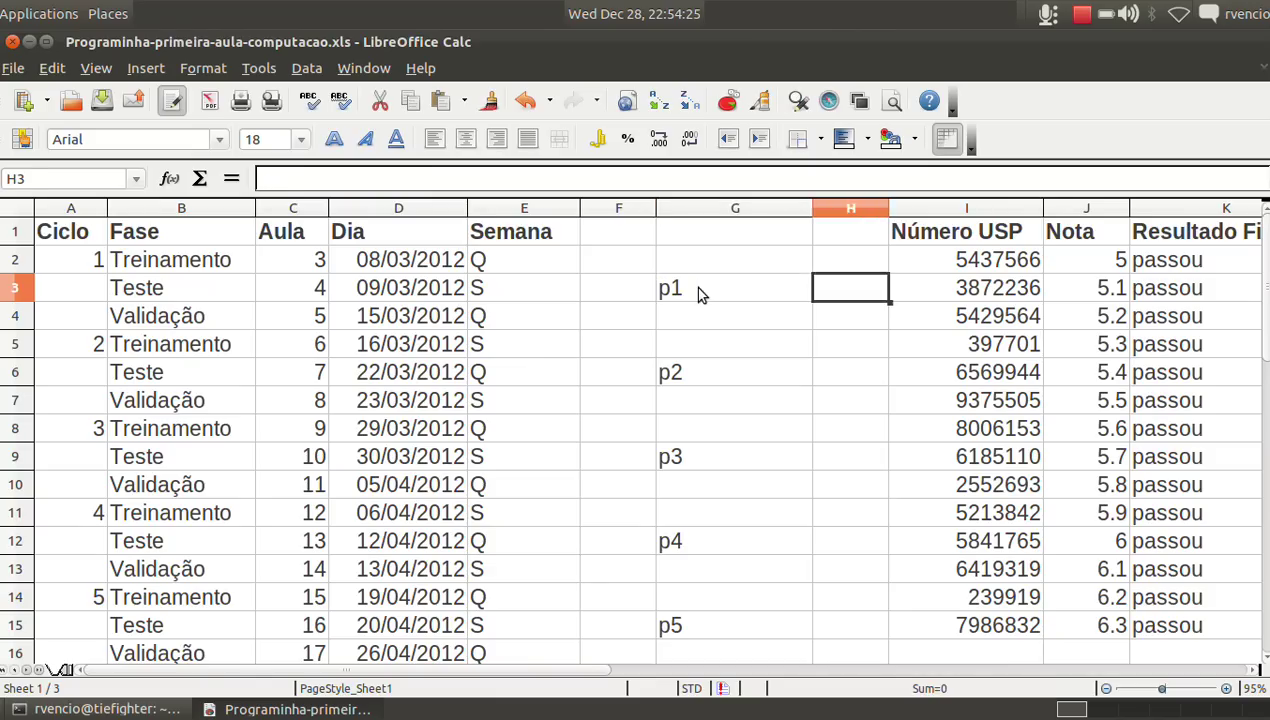
key("Left")
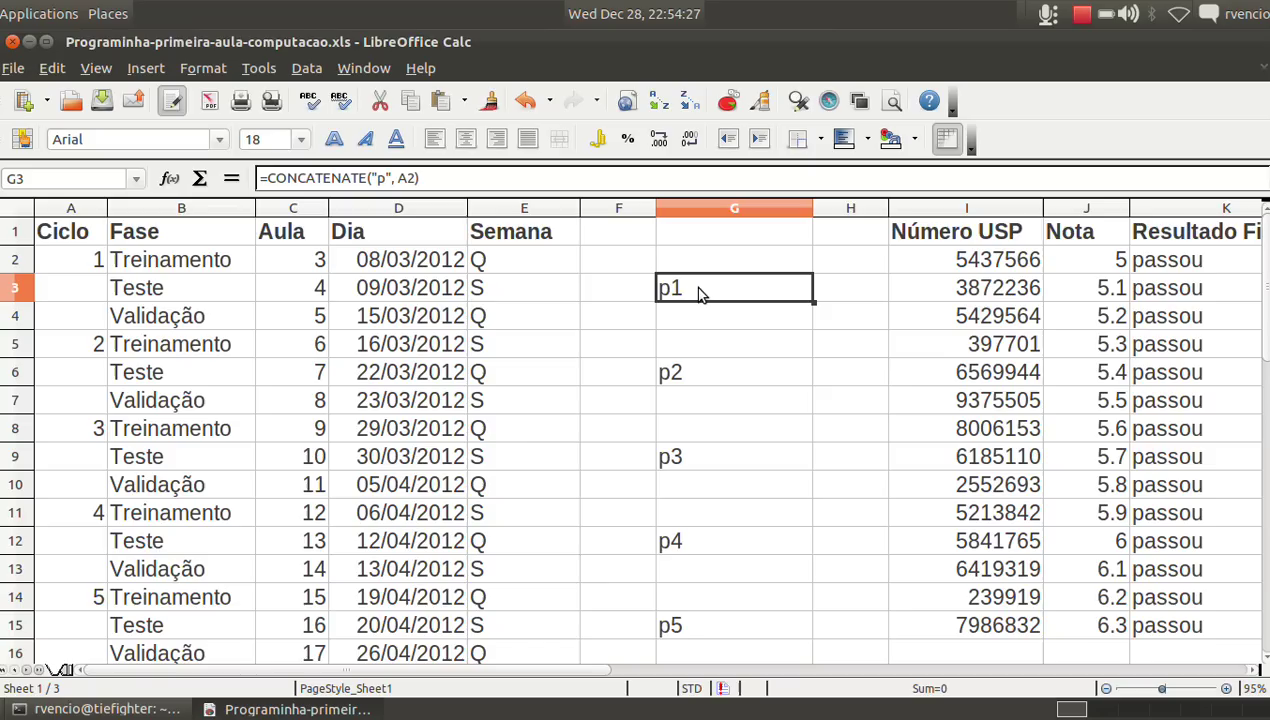
key("Right")
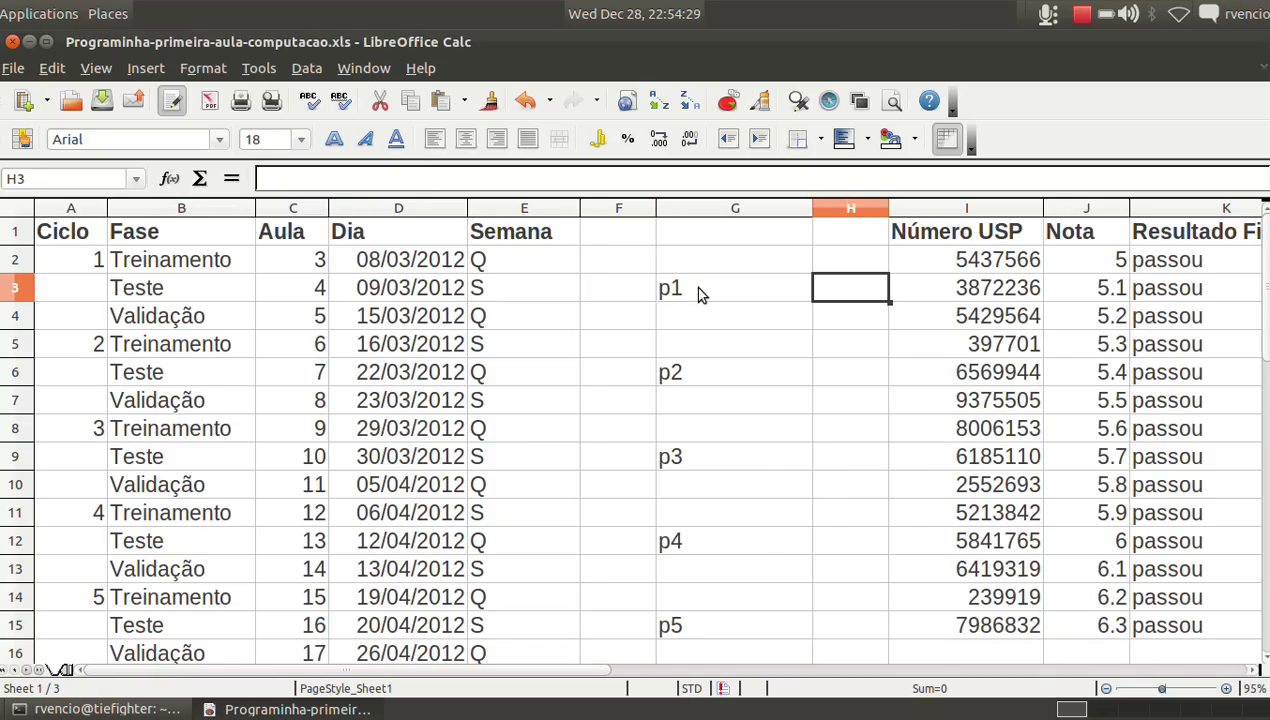
key("Right")
key("Right")
key("Right")
key("Left")
key("Left")
key("Left")
key("Up")
key("Up")
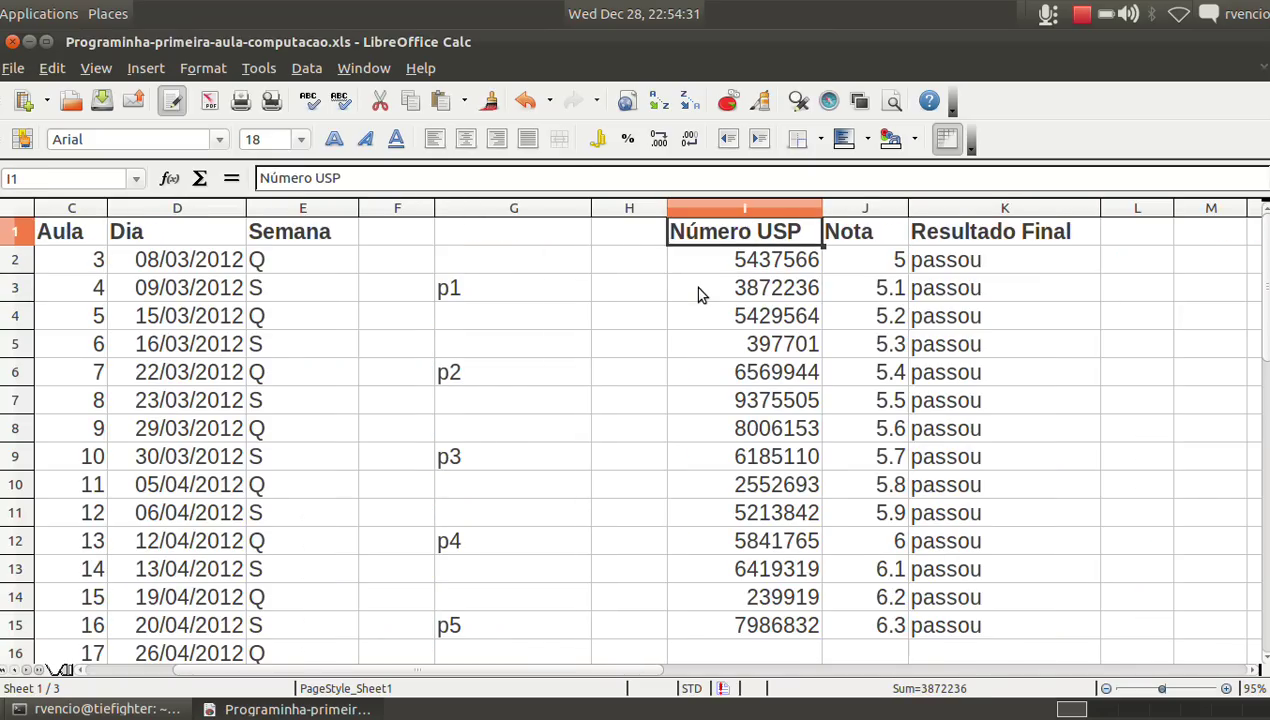
key("Down")
key("Down")
key("Up")
key("Up")
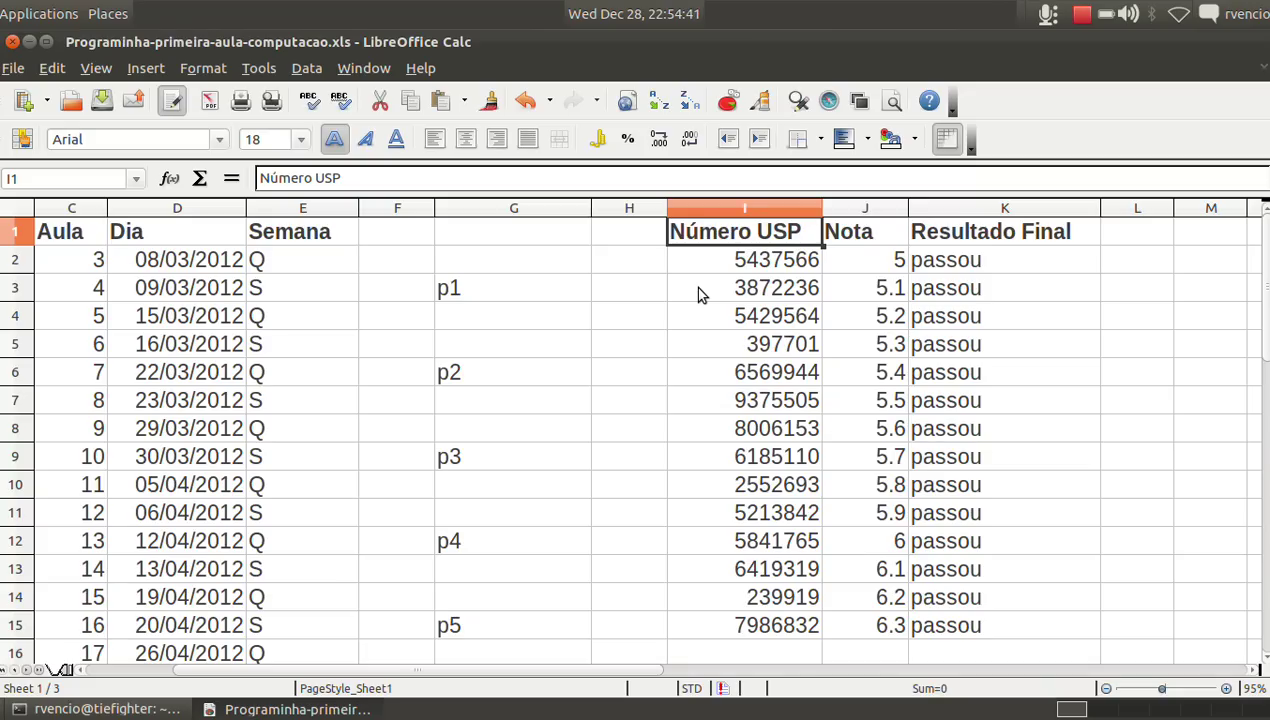
Try out scratch entries in L2:L3, then clear them again
key("Right")
key("Right")
key("Right")
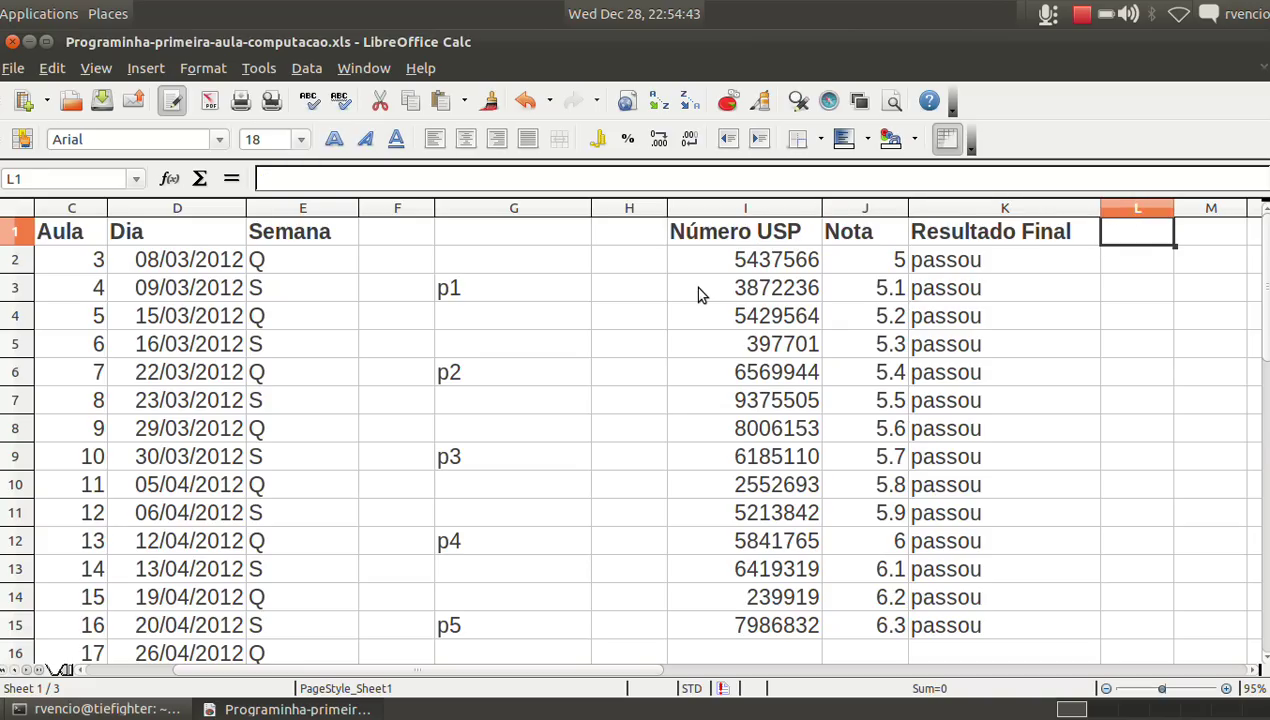
key("Down")
type("wfw")
key("Return")
type("sfd")
key("Up")
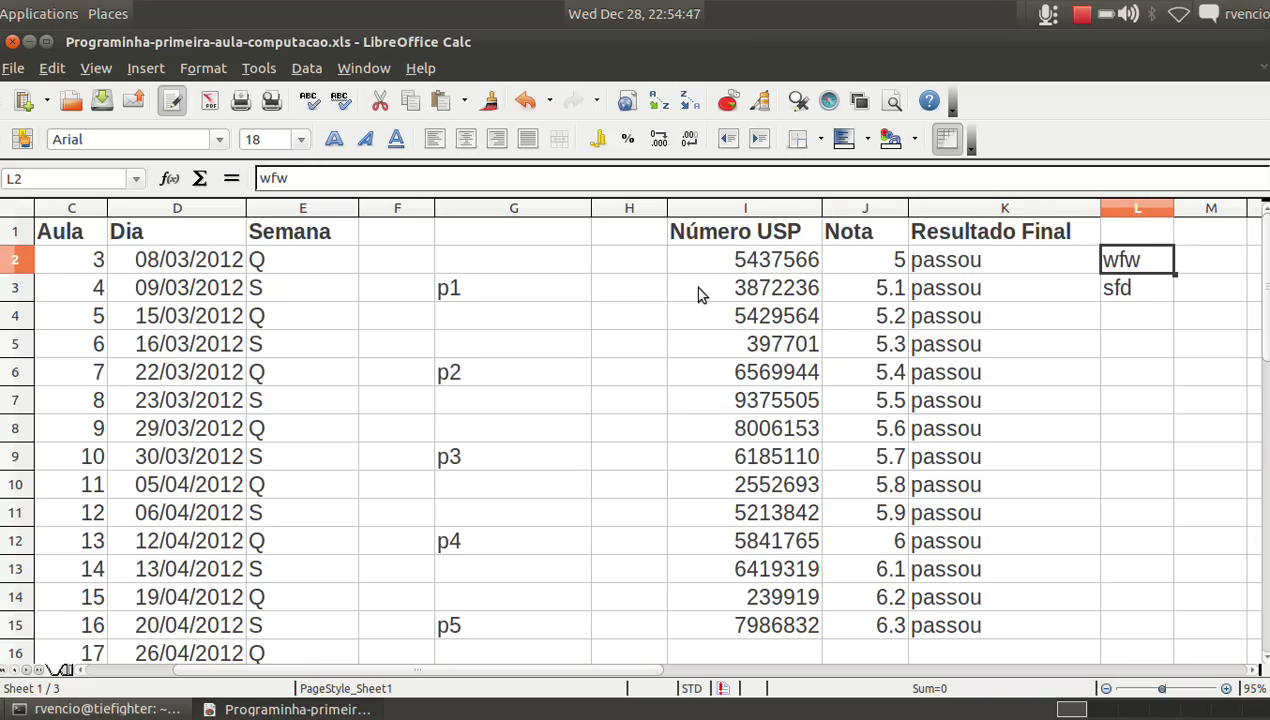
key("shift+Down")
key("Delete")
type("46765")
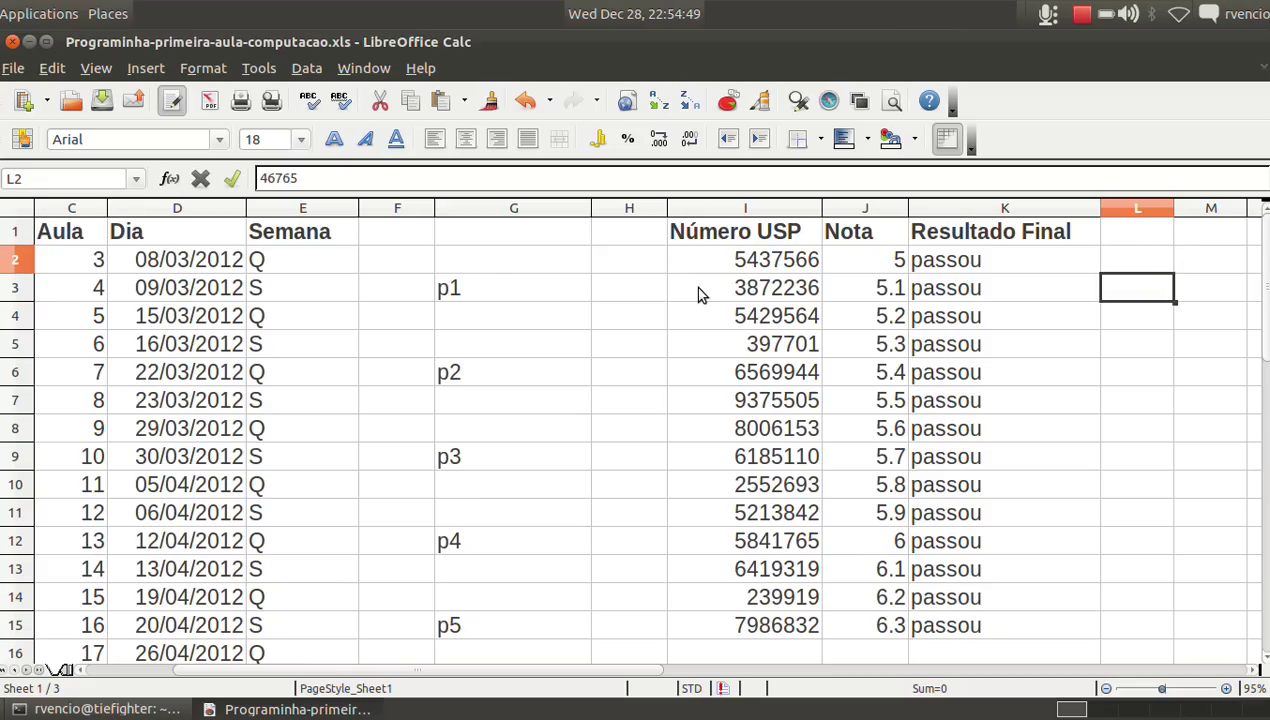
key("Return")
type("567")
key("Up")
key("Delete")
key("Down")
key("Delete")
key("Up")
Enter the p1 scores 3, 8, 9, 10, 6 into L2:L6
type("3")
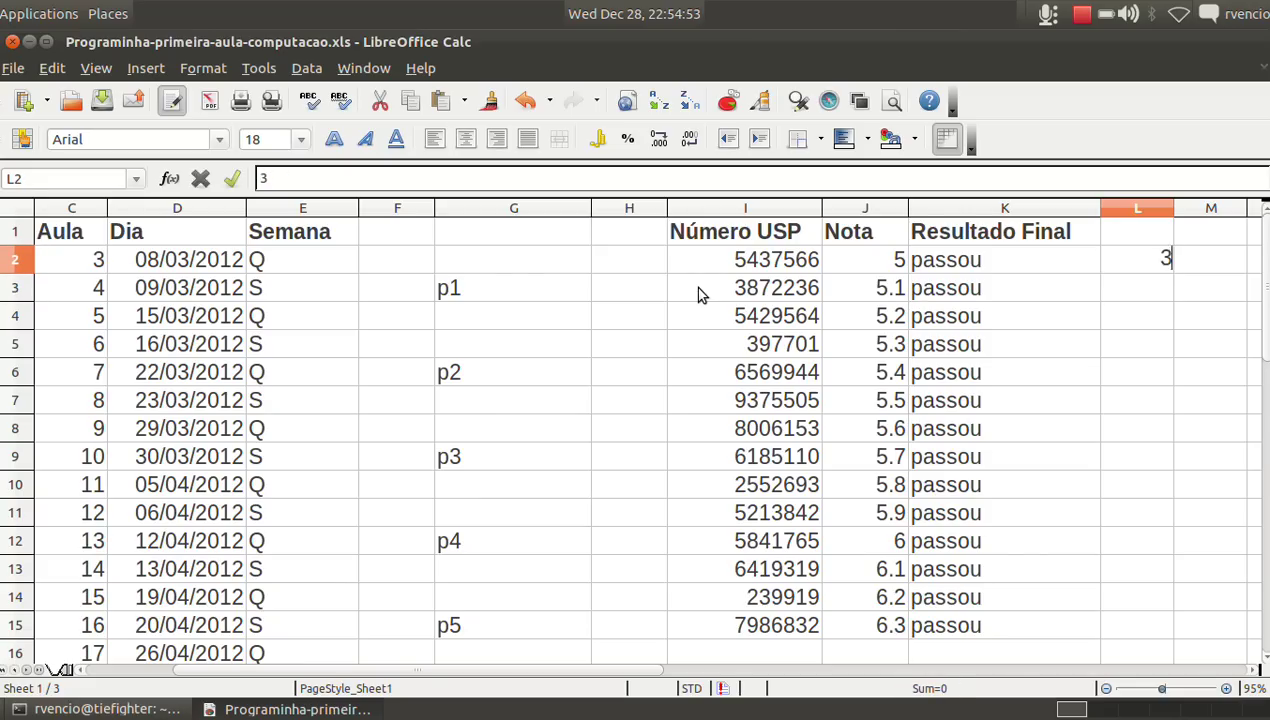
key("Return")
type("8")
key("Return")
type("9")
key("Return")
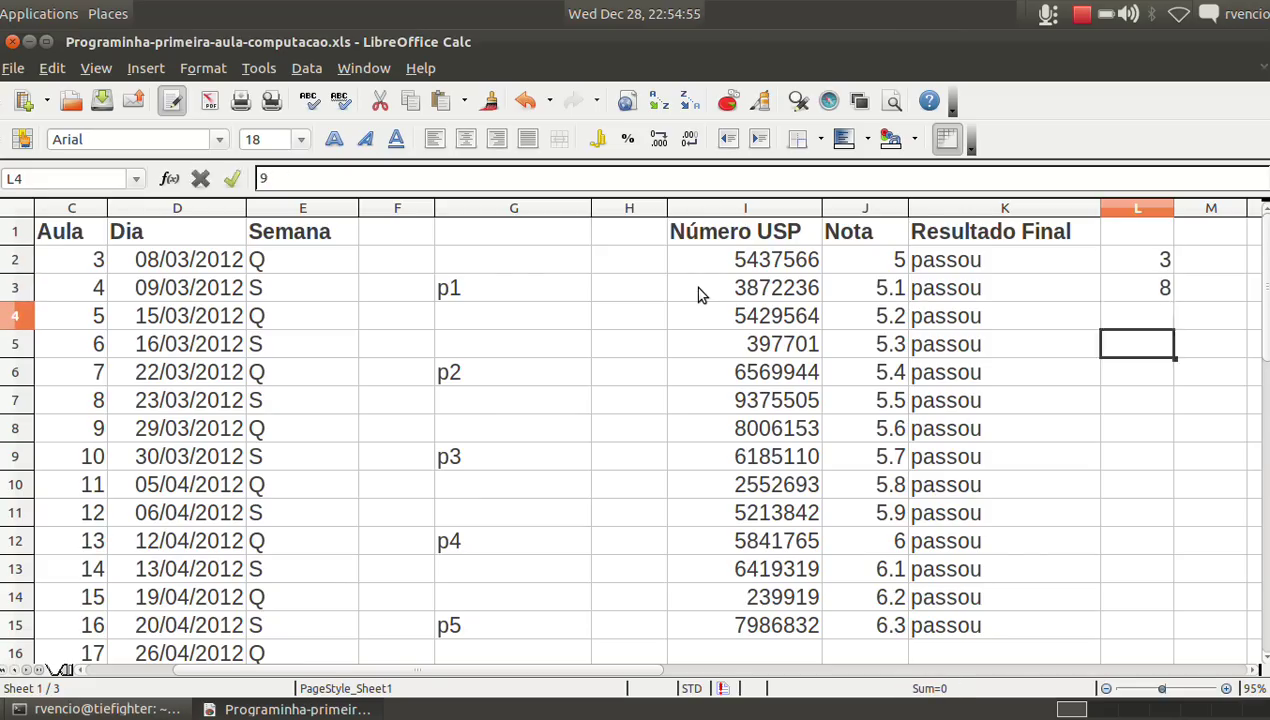
type("10")
key("Return")
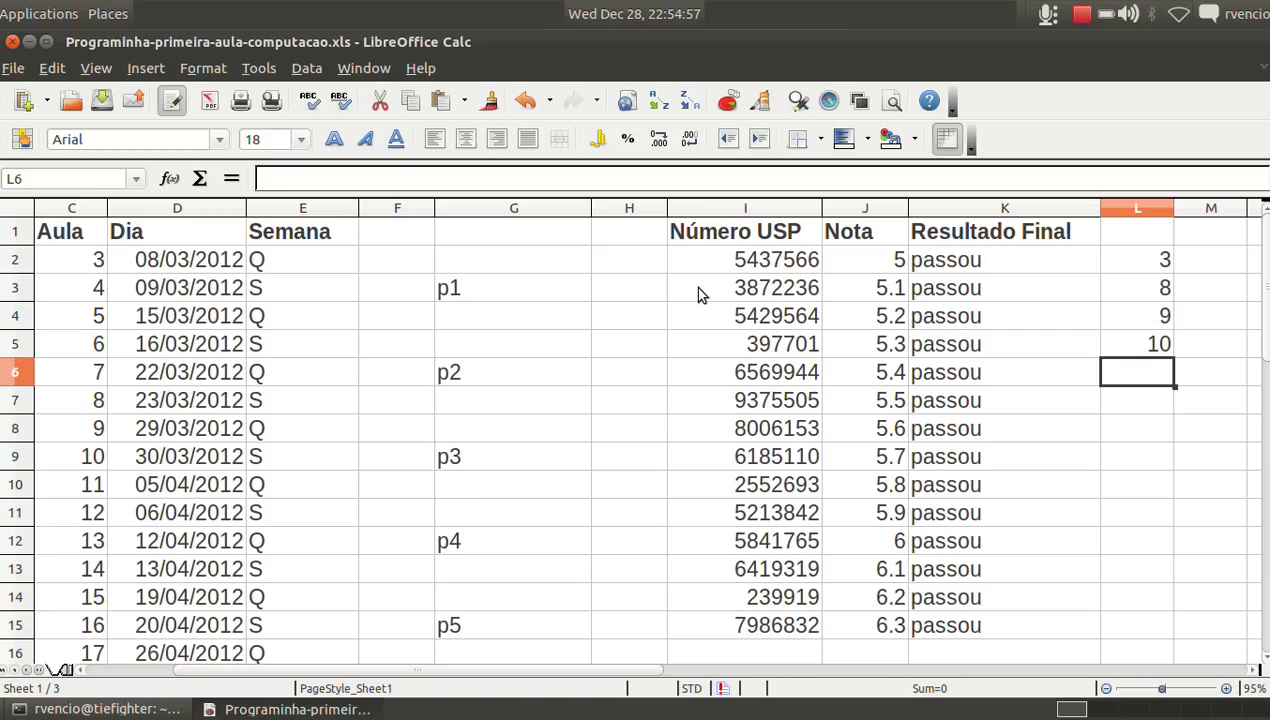
type("6")
key("Up")
key("Up")
key("Up")
Add the column headers p1 in L1 and p2 in M1
key("Up")
key("Up")
type("p1")
key("Return")
key("Up")
key("Right")
type("p2")
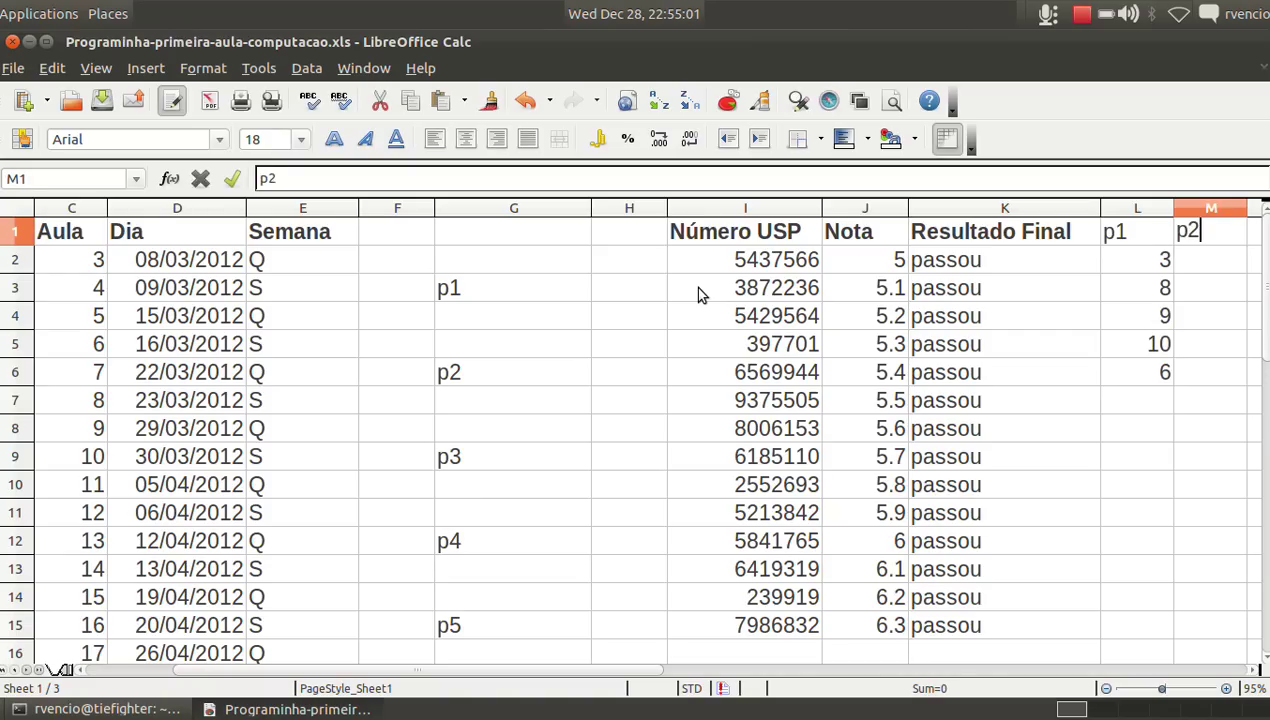
key("Return")
Enter the p2 scores 10, 10, 9, 3, 0 into M2:M6
type("10")
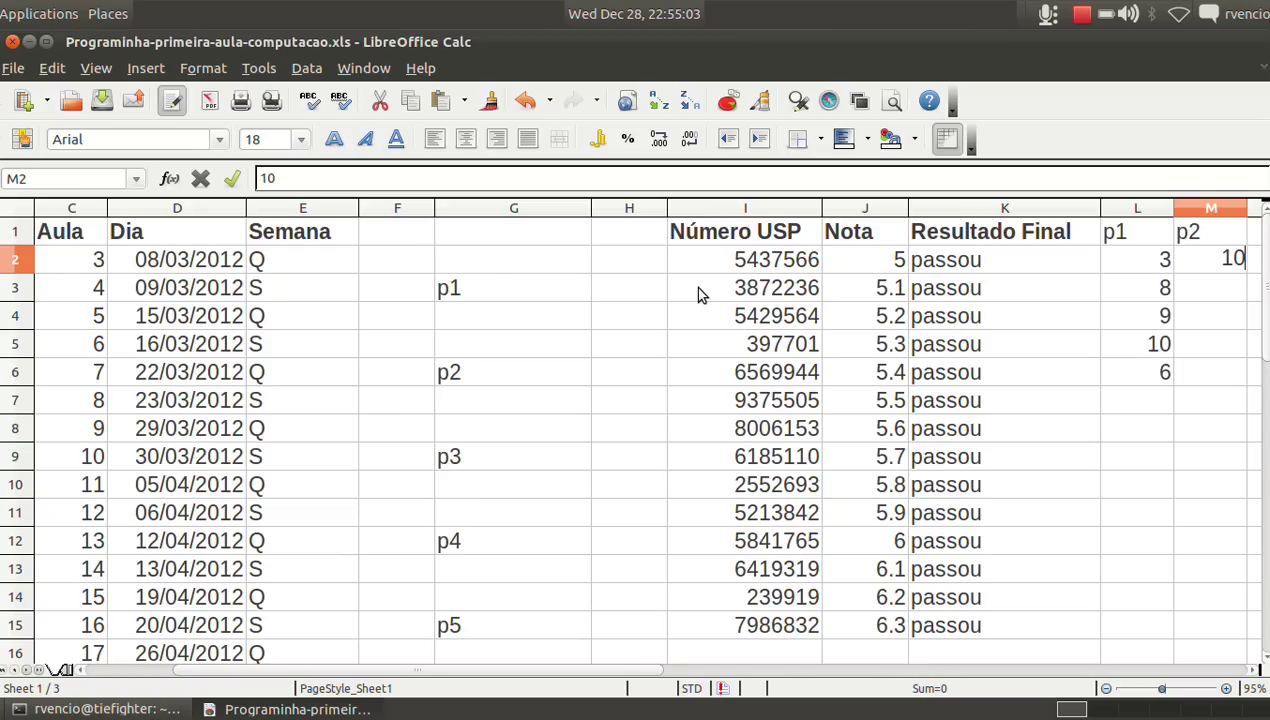
key("Return")
type("10")
key("Return")
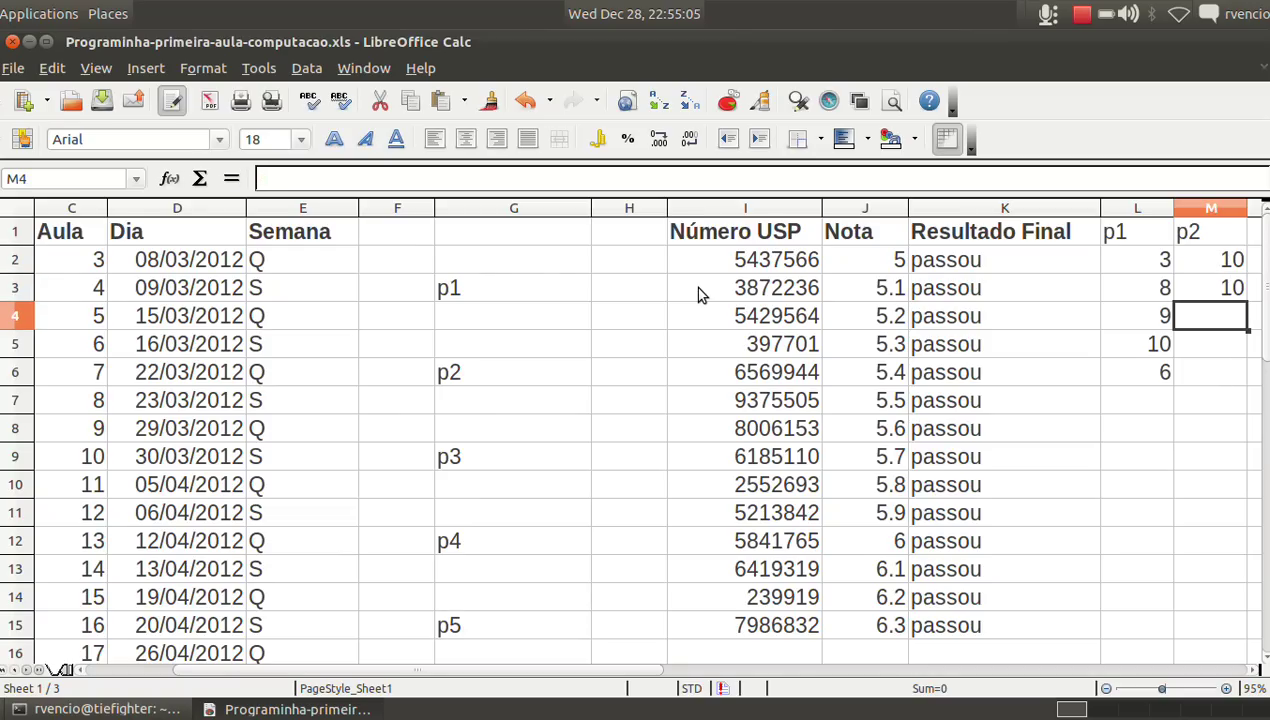
type("9")
key("Return")
type("3")
key("Return")
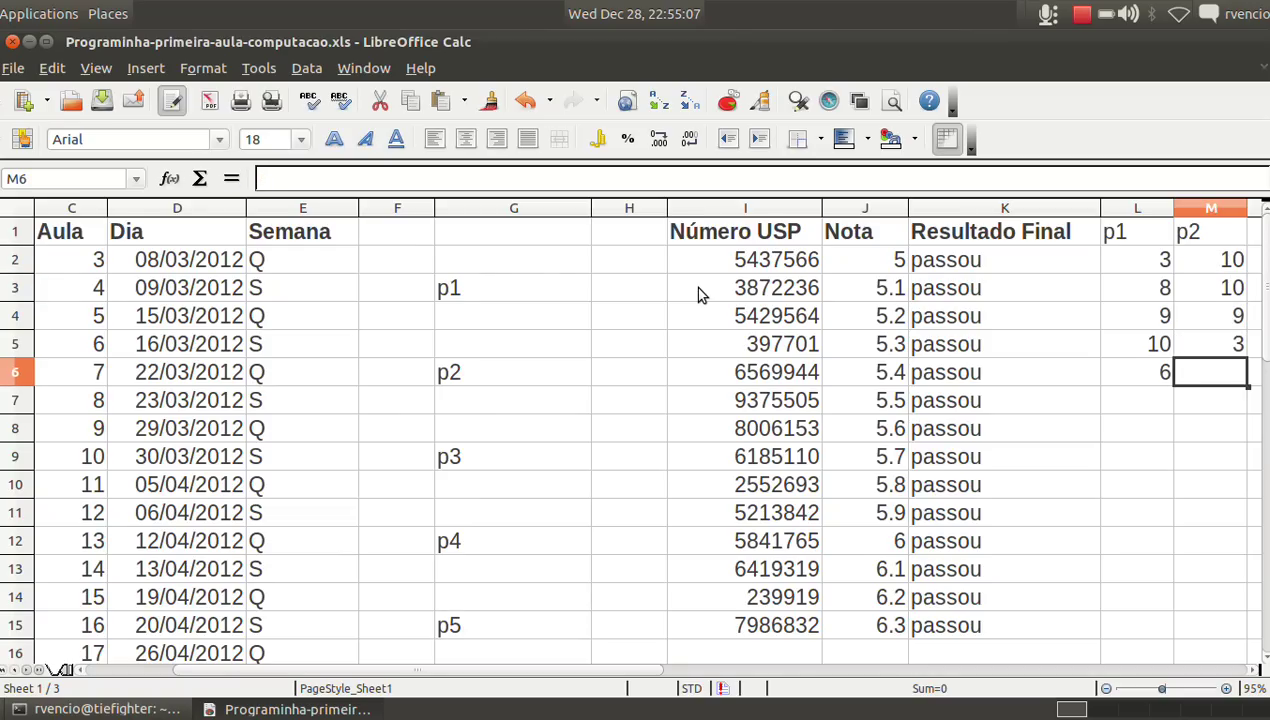
type("0")
key("Return")
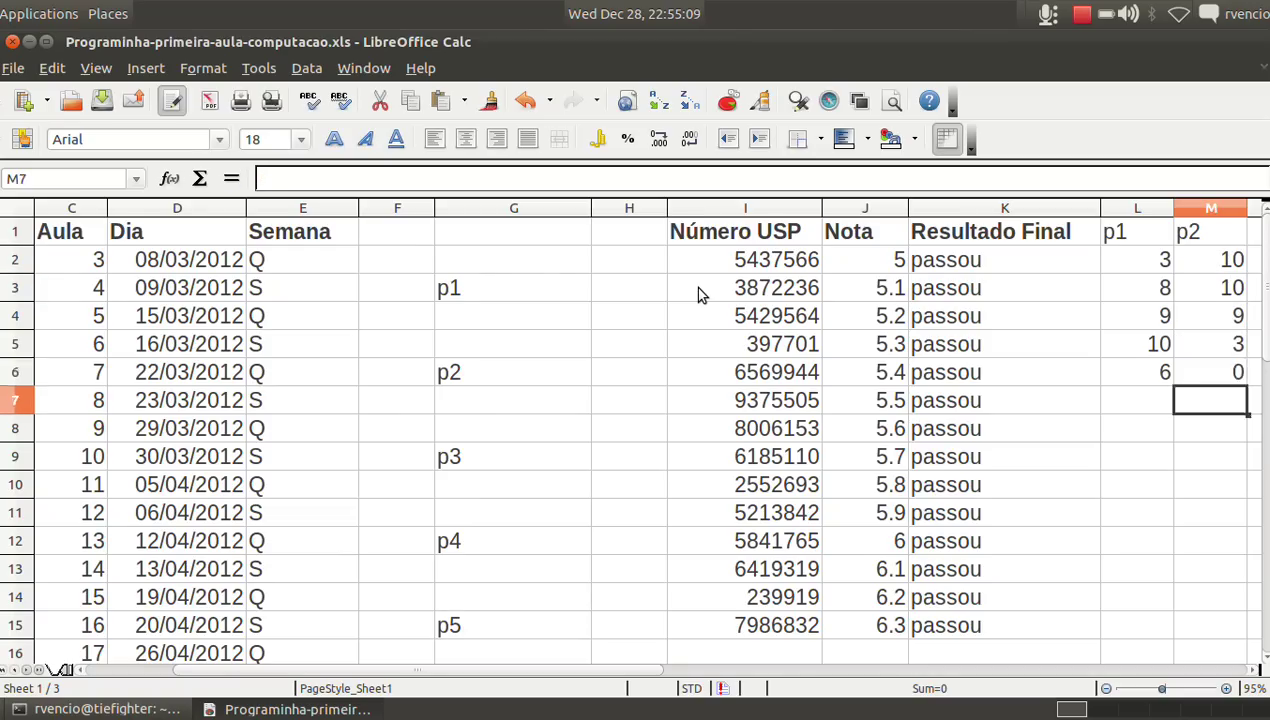
key("Right")
key("Right")
key("Right")
key("Left")
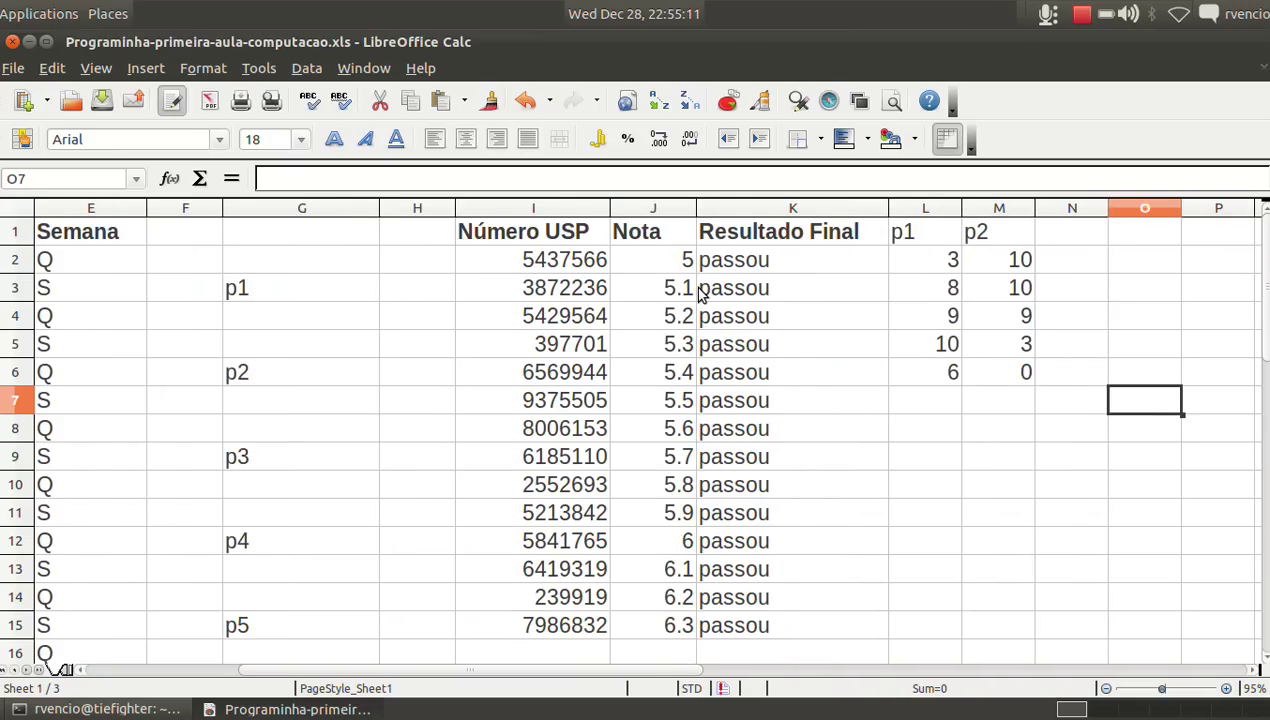
key("Left")
key("Left")
key("Left")
key("Up")
key("Up")
key("Up")
key("Up")
key("Up")
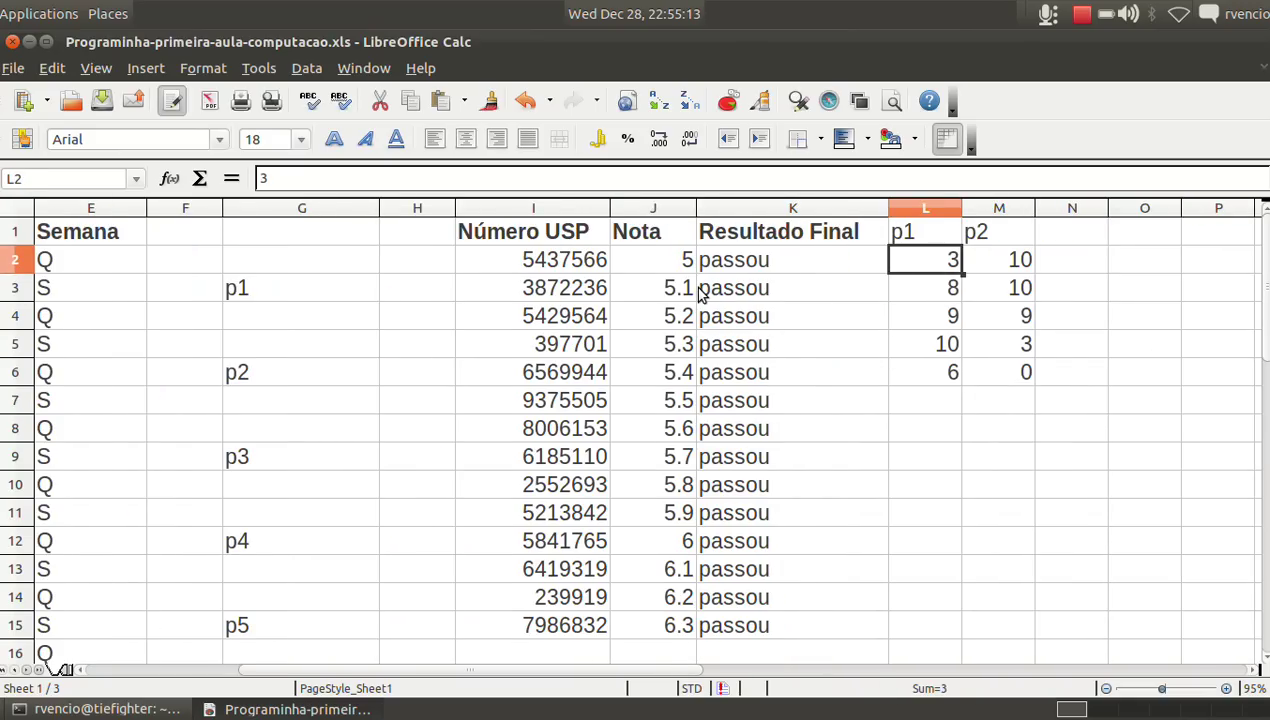
key("Left")
key("Left")
key("Left")
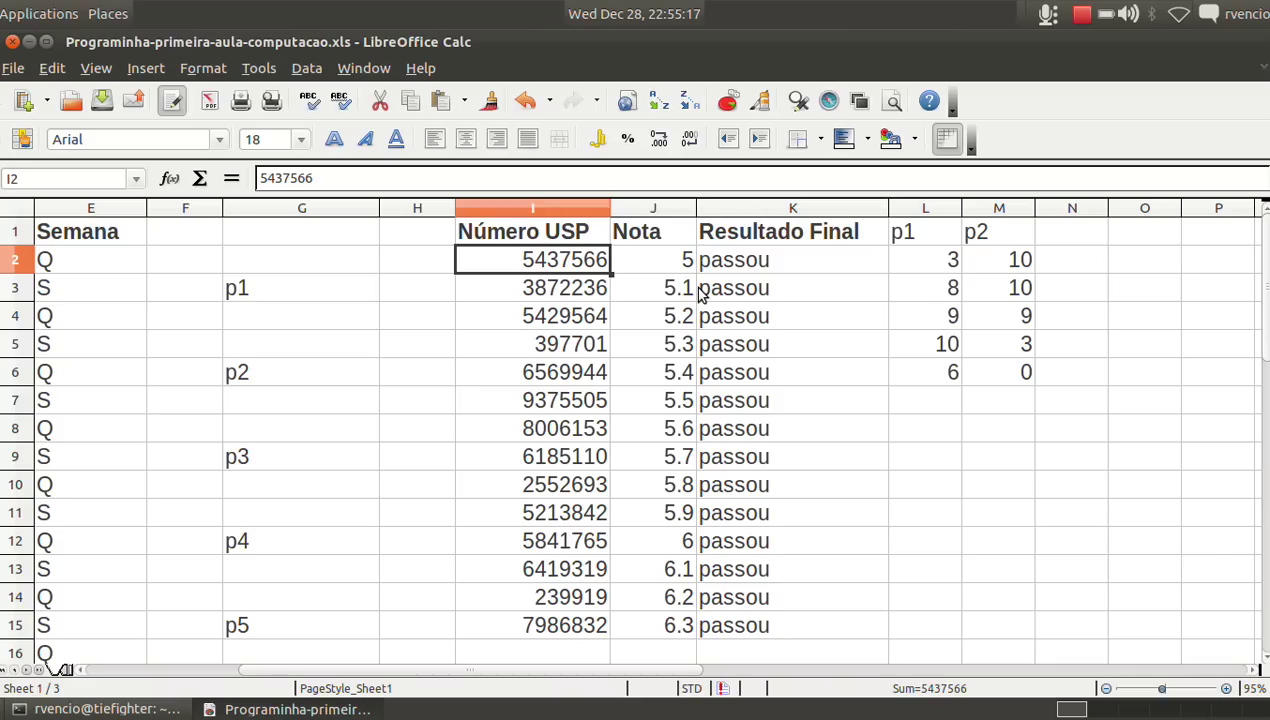
key("Right")
key("Right")
key("Right")
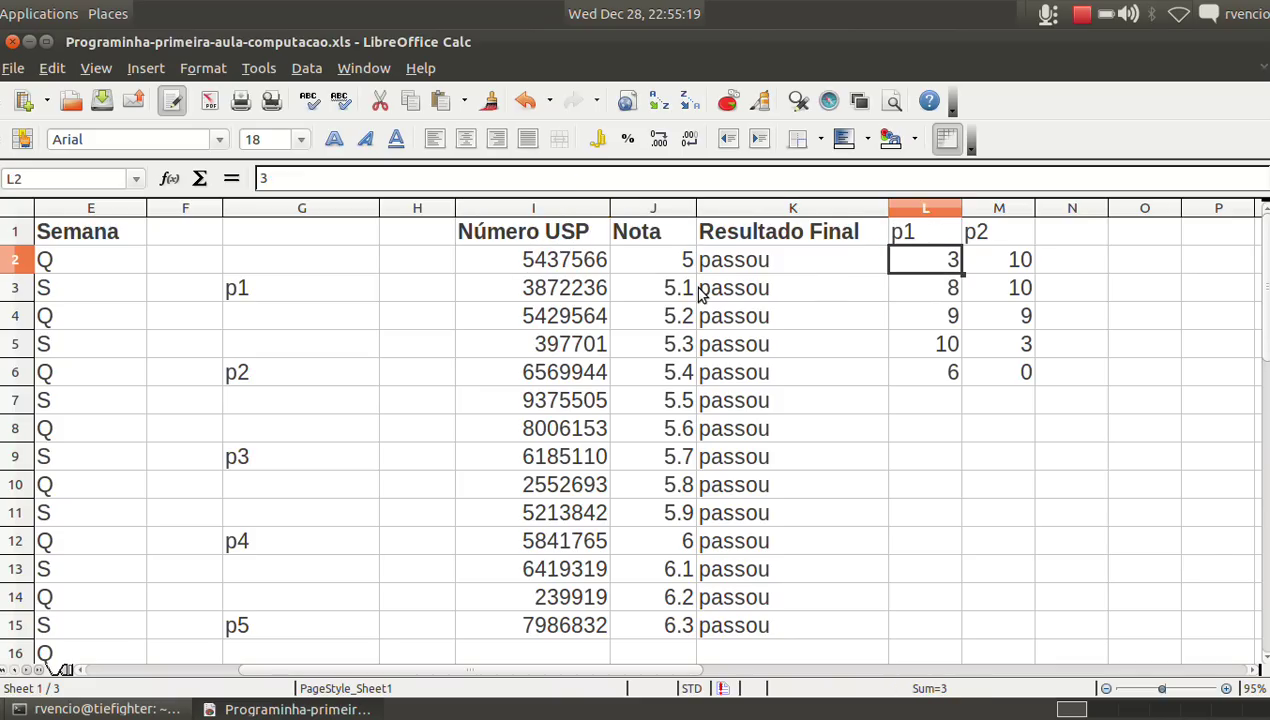
key("Right")
key("Right")
key("Right")
key("Right")
key("Right")
key("Left")
key("Left")
key("Left")
key("Left")
key("Left")
key("Left")
key("Left")
key("Right")
key("Right")
key("Right")
key("Down")
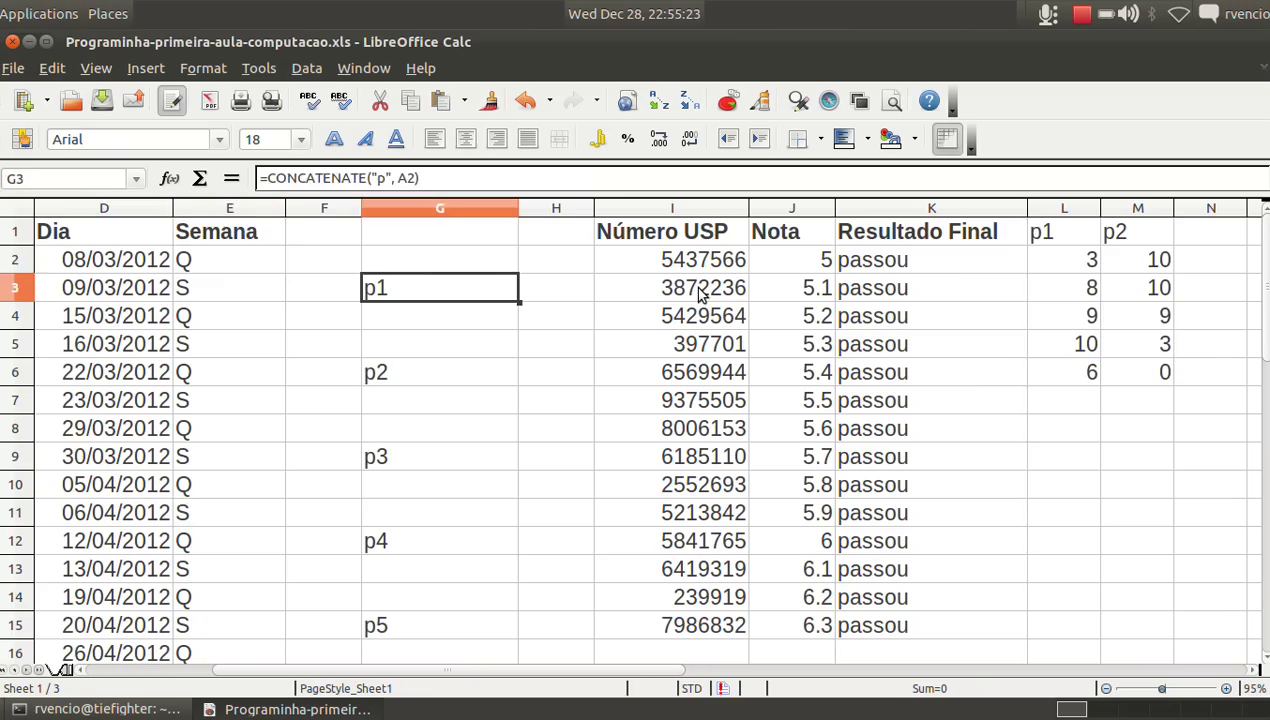
key("Up")
key("Up")
key("Down")
key("Down")
key("Down")
key("Up")
key("Up")
key("Up")
key("Right")
key("Right")
key("Right")
key("Right")
key("Left")
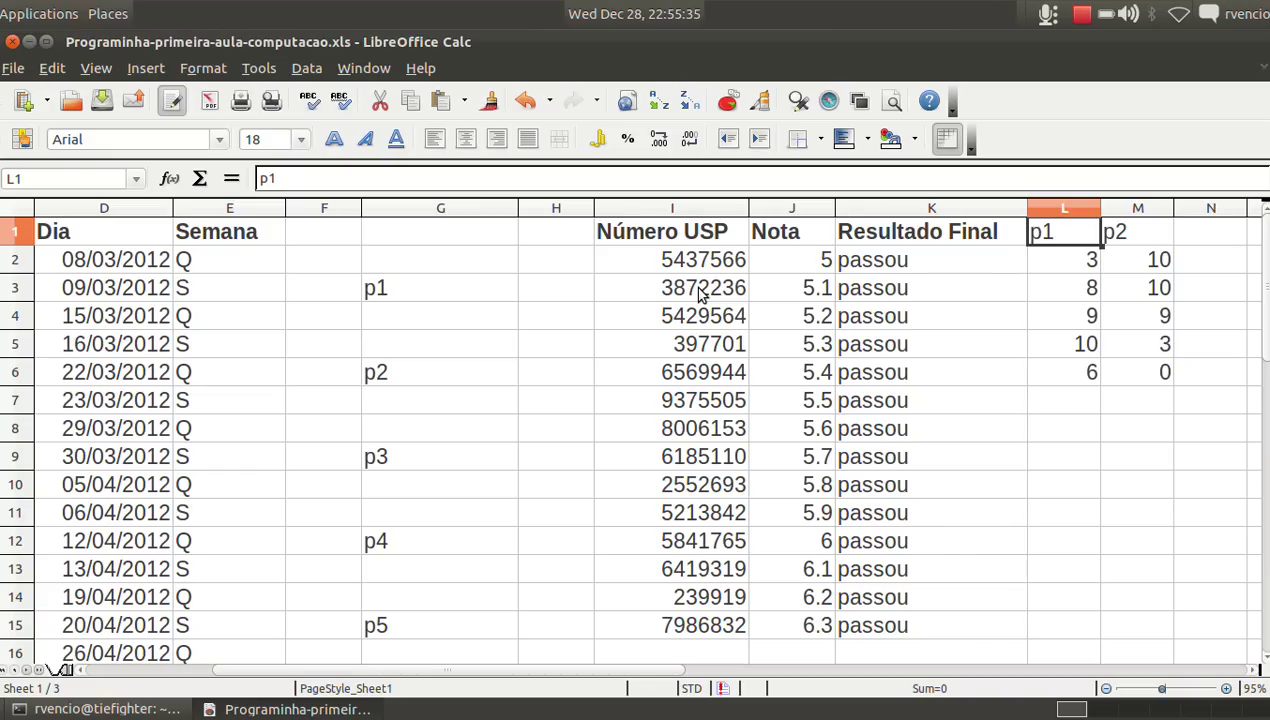
key("Left")
key("Left")
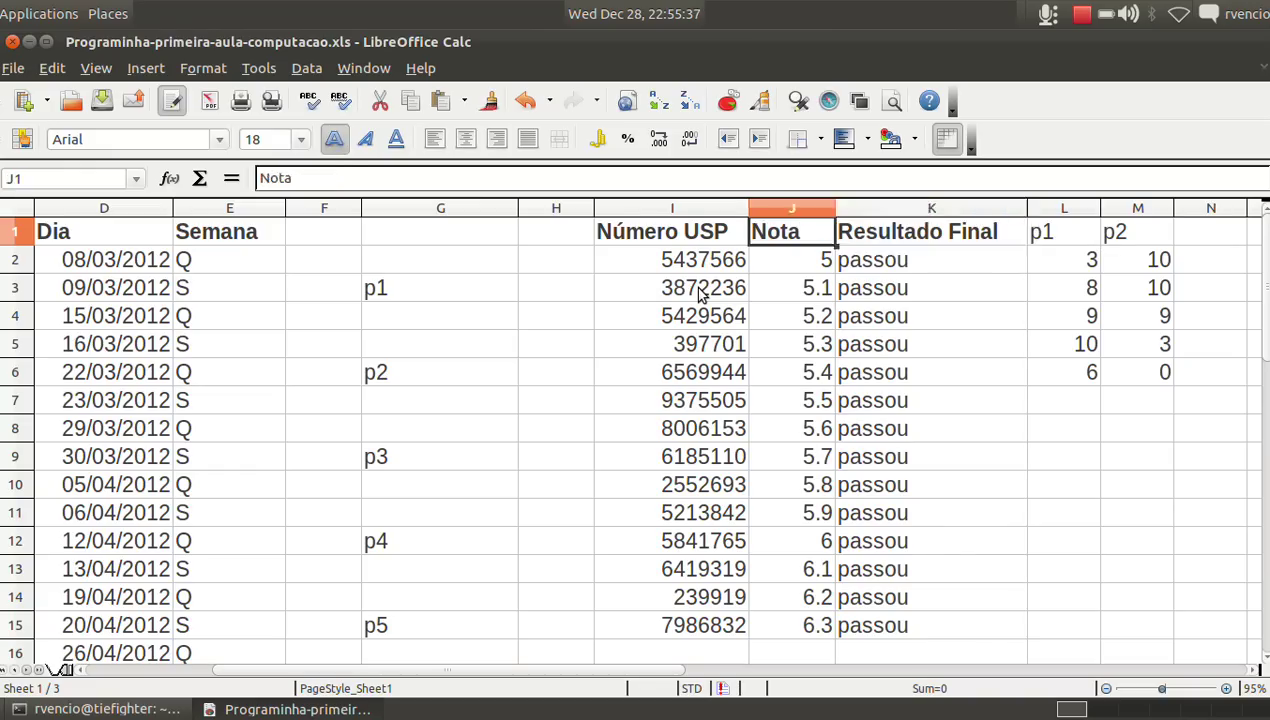
key("Left")
key("Left")
key("Left")
key("Down")
key("Down")
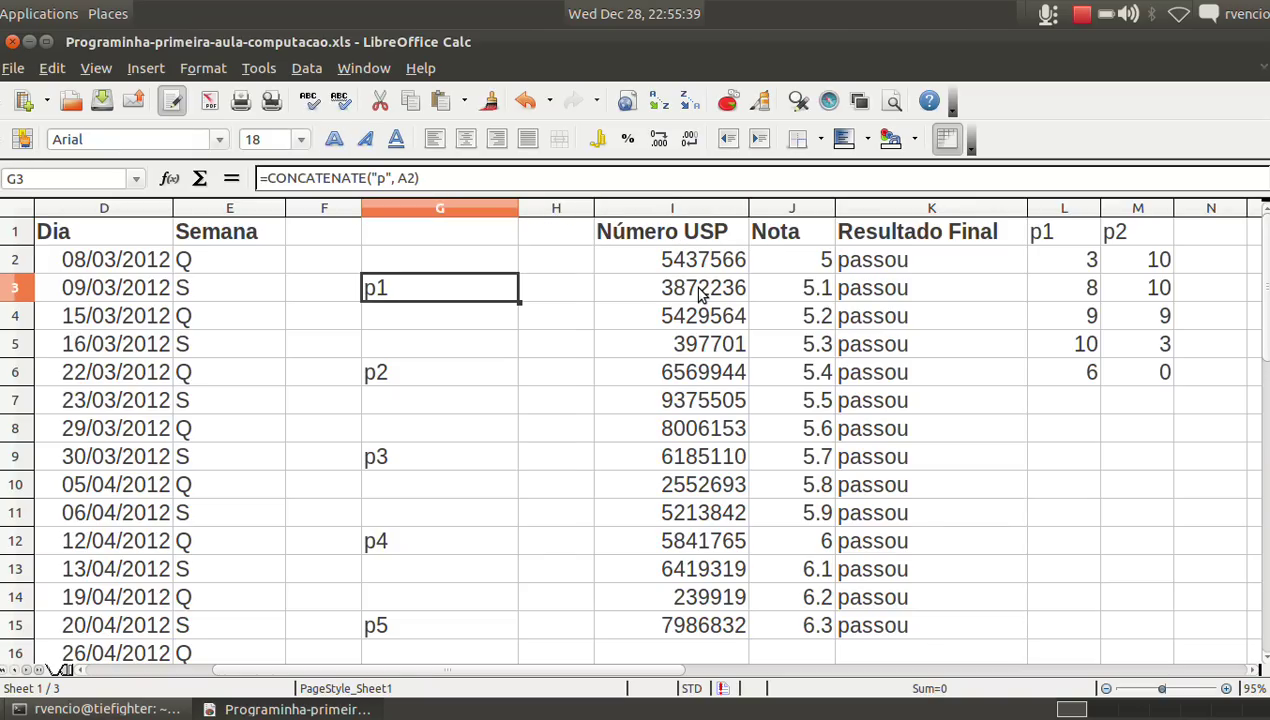
key("Down")
key("Down")
key("Up")
key("Down")
key("Up")
key("Up")
key("Down")
key("Down")
key("Down")
key("Up")
key("Up")
key("Down")
key("Up")
key("Up")
key("Up")
key("Right")
key("Right")
key("Right")
key("Right")
key("Up")
key("Right")
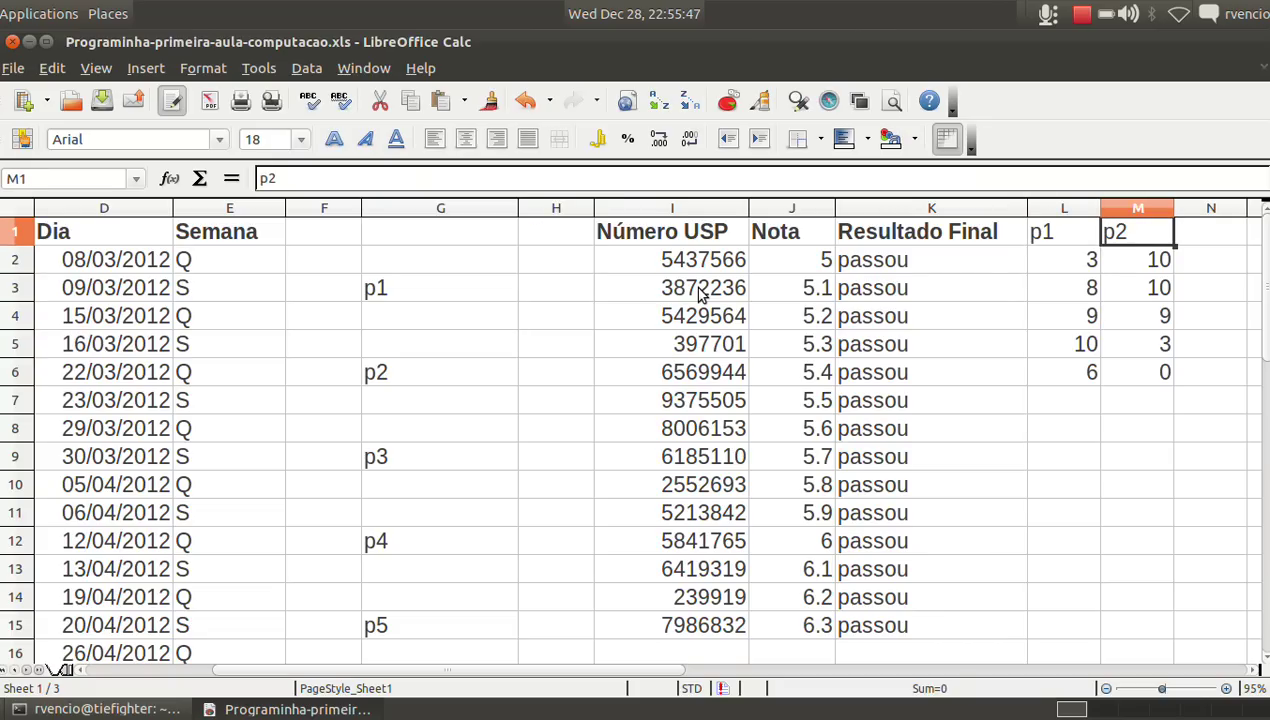
key("Right")
key("Right")
key("Right")
key("Left")
key("Left")
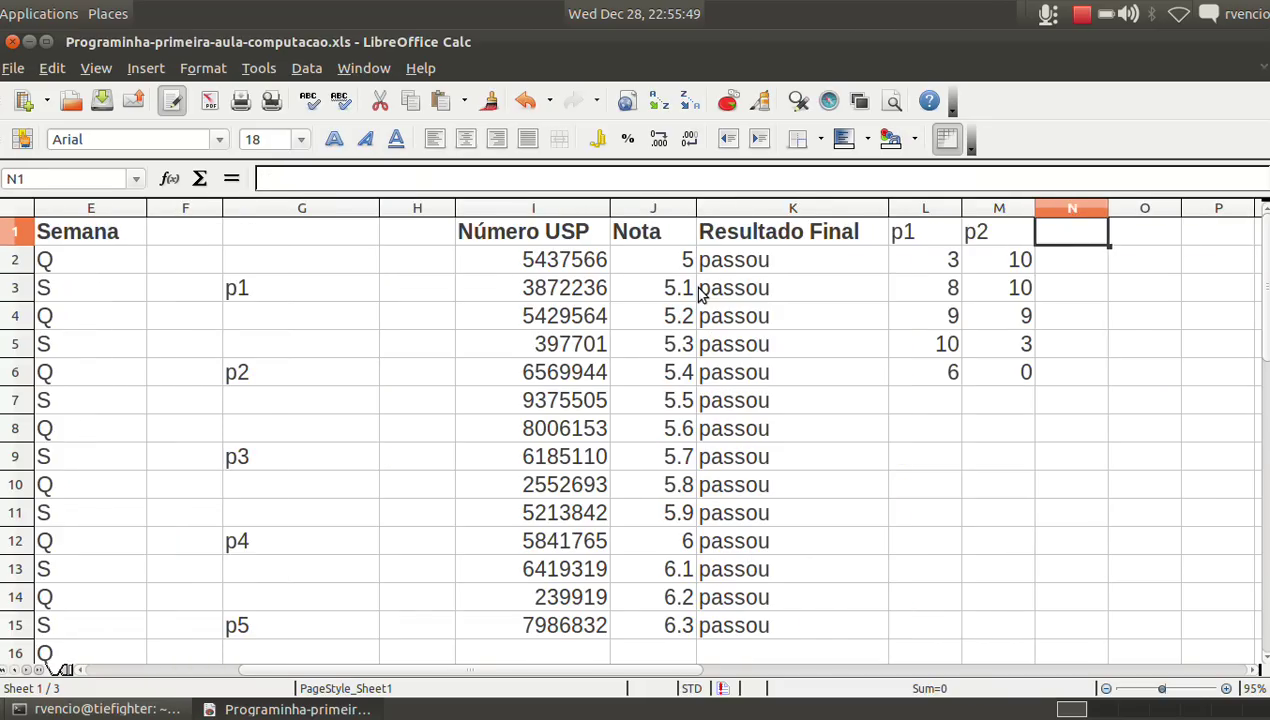
key("Left")
key("shift+Down")
key("shift+Down")
key("shift+Down")
key("shift+Down")
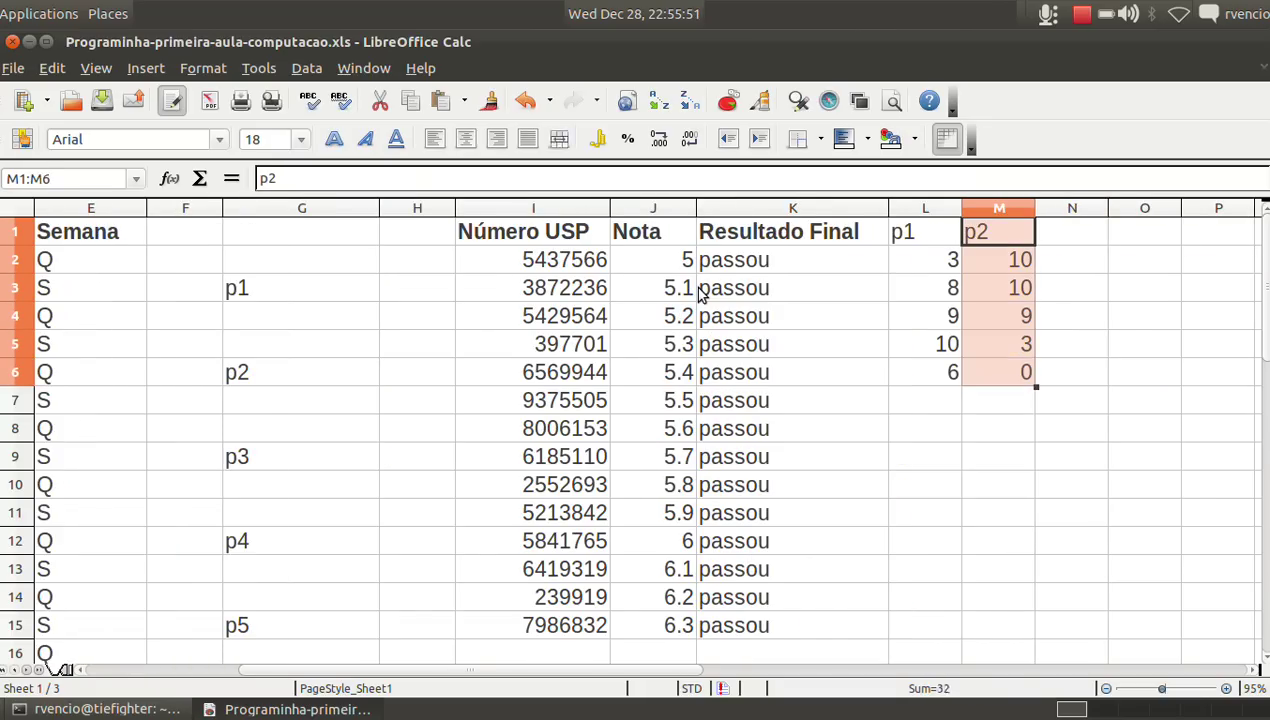
Cut the p2 block from column M and paste copies into columns O, R, U and X
key("ctrl+x")
key("Right")
key("Right")
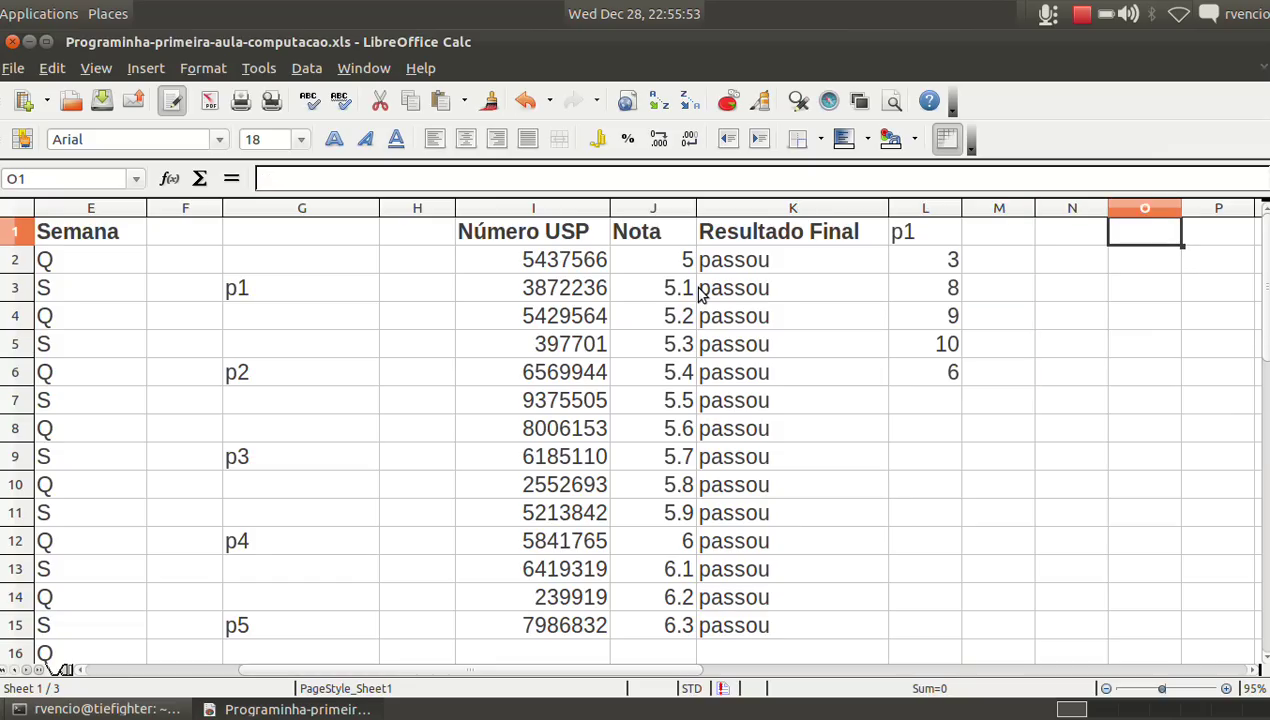
key("ctrl+v")
key("Right")
key("Right")
key("Right")
key("Left")
key("Right")
key("ctrl+v")
key("Right")
key("Right")
key("Right")
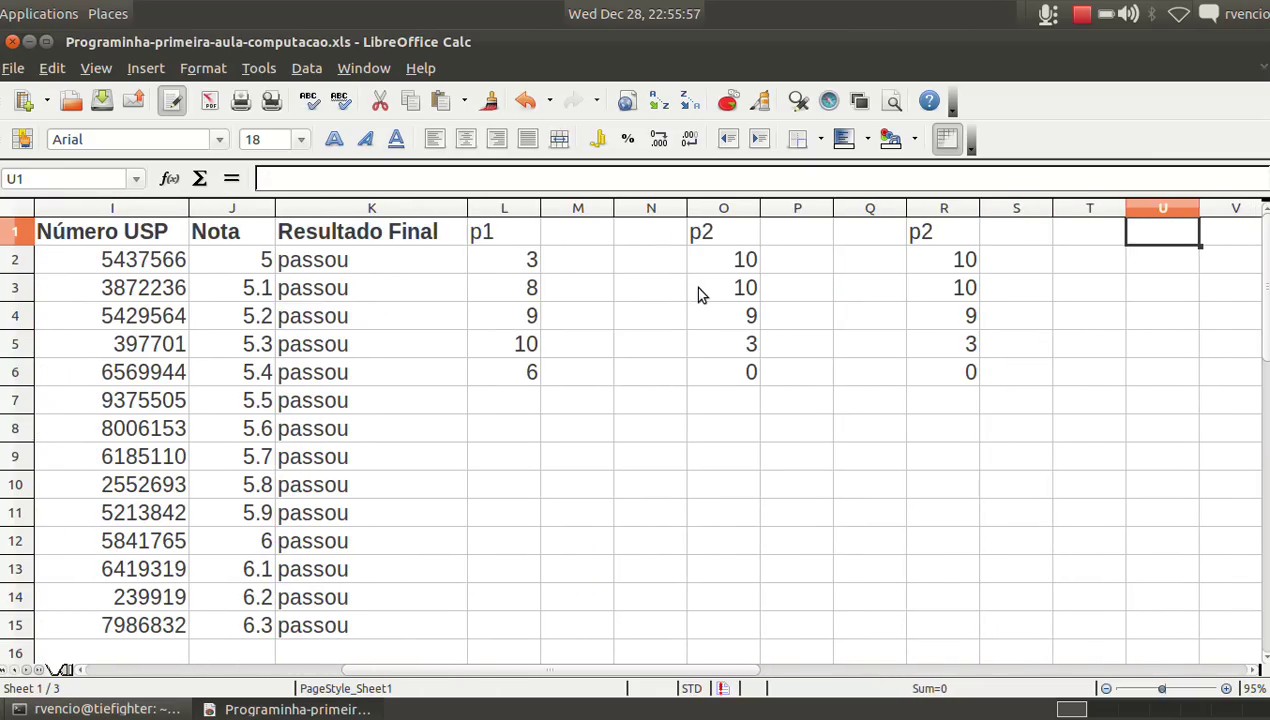
key("ctrl+v")
key("Right")
key("Right")
key("Right")
key("ctrl+v")
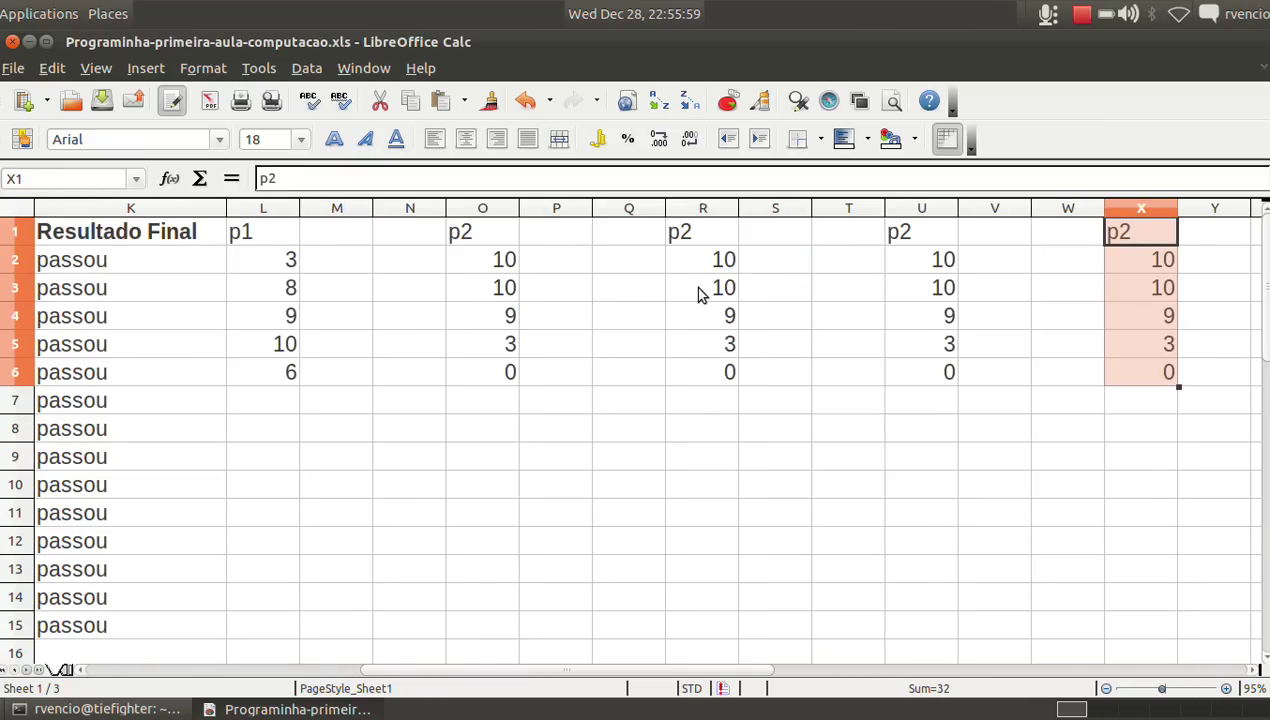
key("Left")
key("Left")
key("Left")
key("Left")
key("Left")
key("Left")
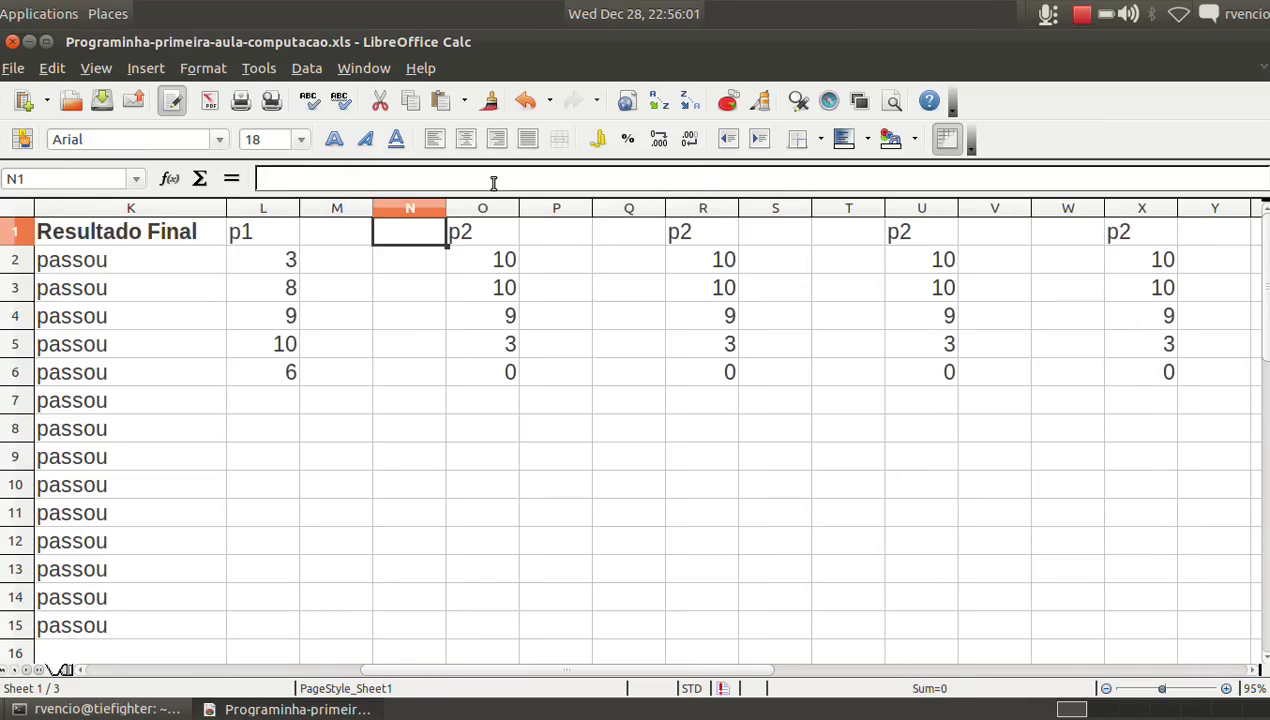
Clear the contents of columns M through Y
left_click_drag(306, 210, 1230, 220)
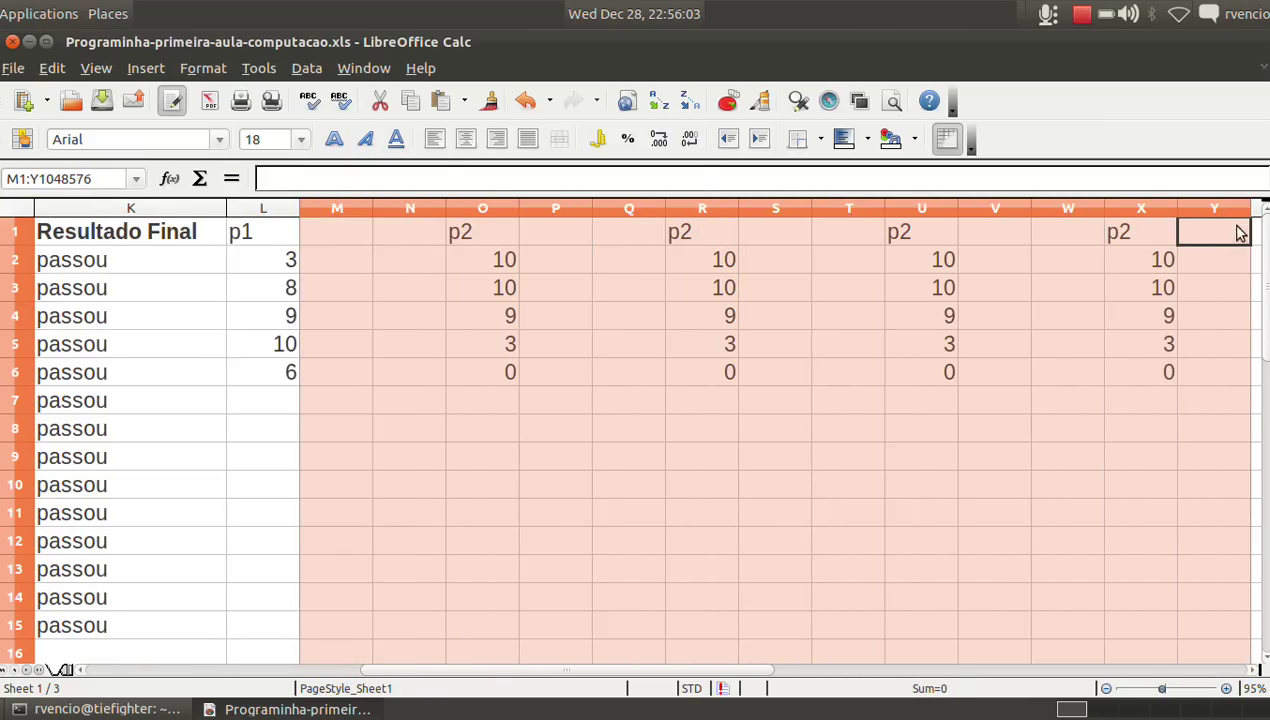
key("Delete")
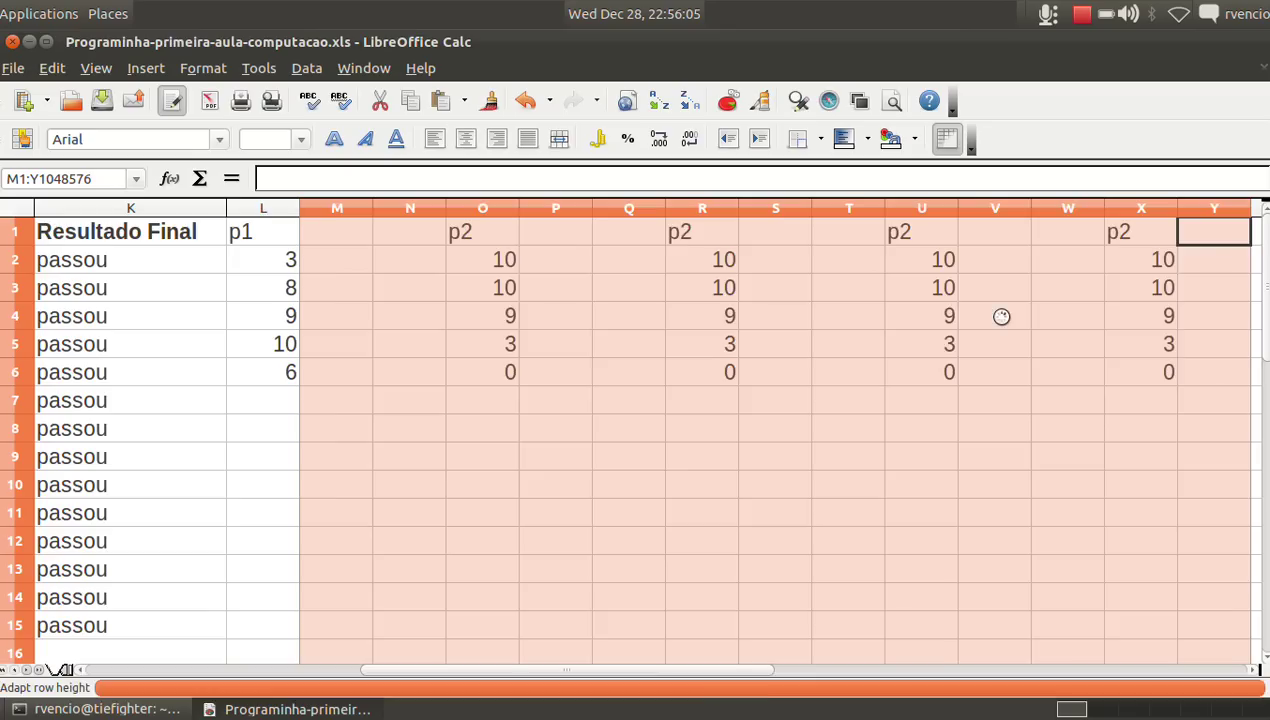
key("Left")
key("Left")
key("Left")
key("Left")
key("Left")
key("Left")
key("Left")
key("Left")
key("Left")
key("Right")
key("Right")
key("Right")
key("Right")
key("Right")
key("Right")
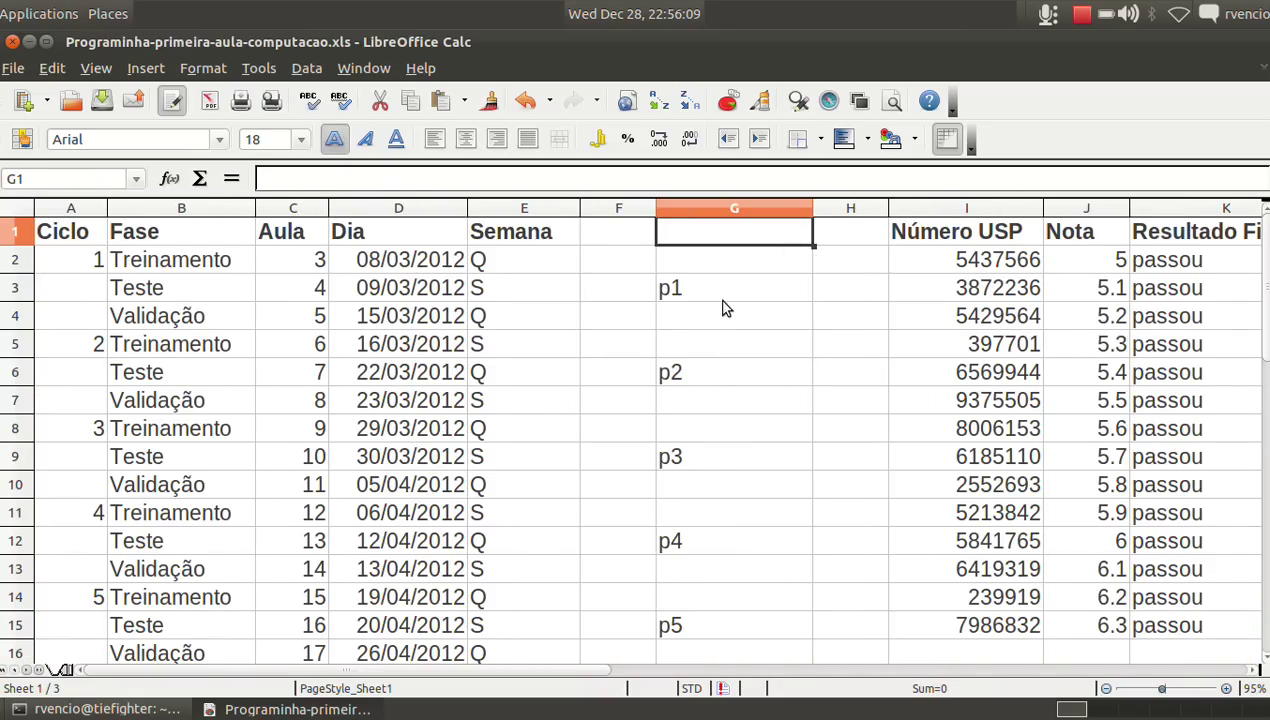
left_click(716, 298)
left_click(708, 384)
left_click(700, 462)
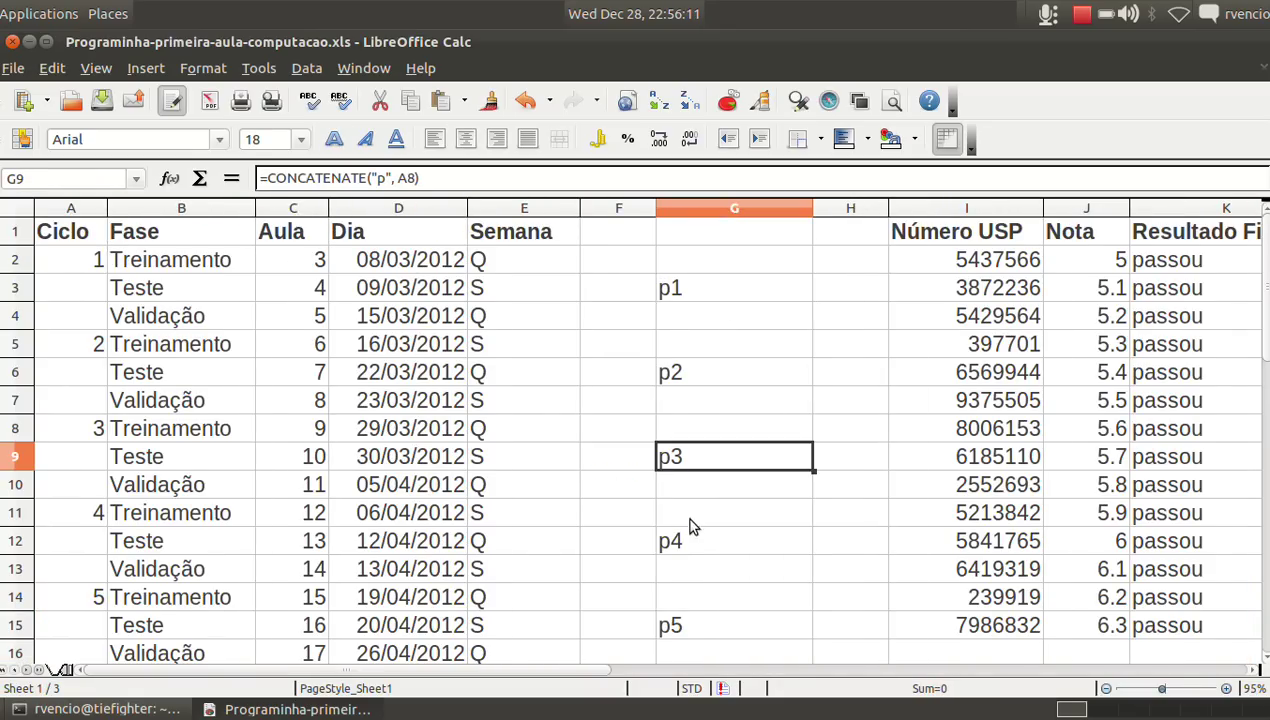
left_click(688, 541)
left_click(683, 630)
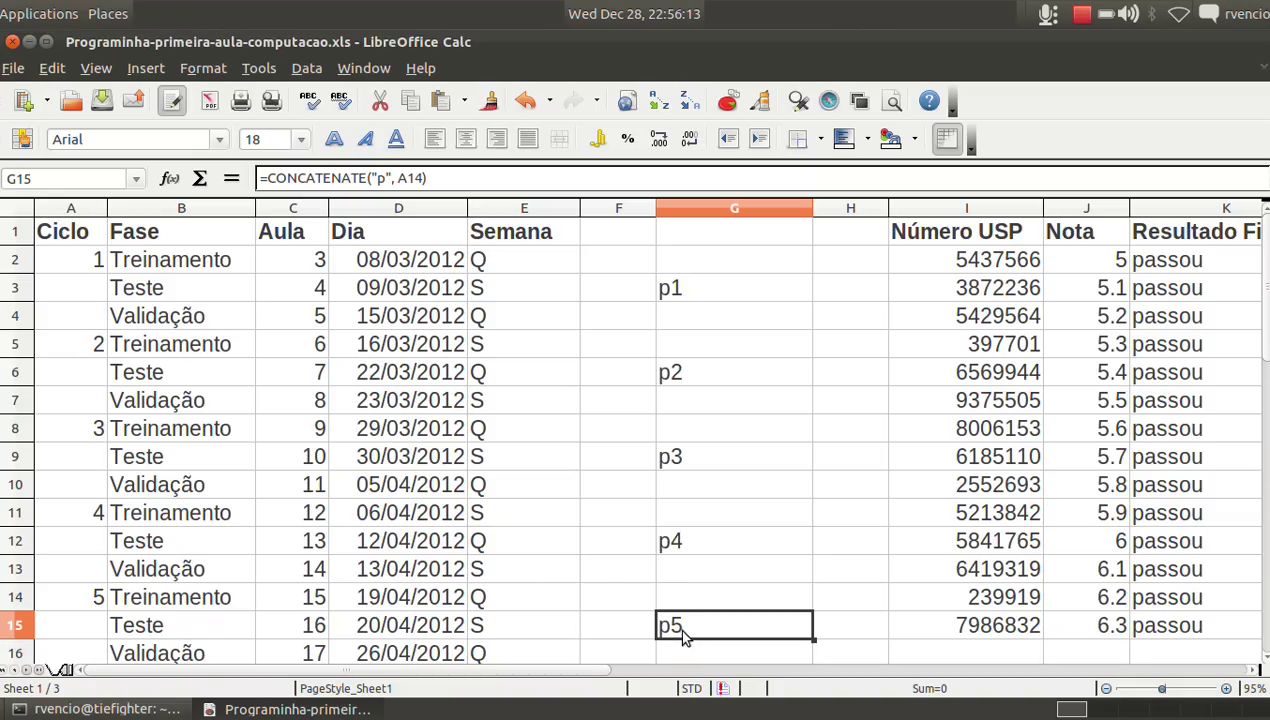
left_click(704, 318)
left_click(706, 340)
left_click(705, 322)
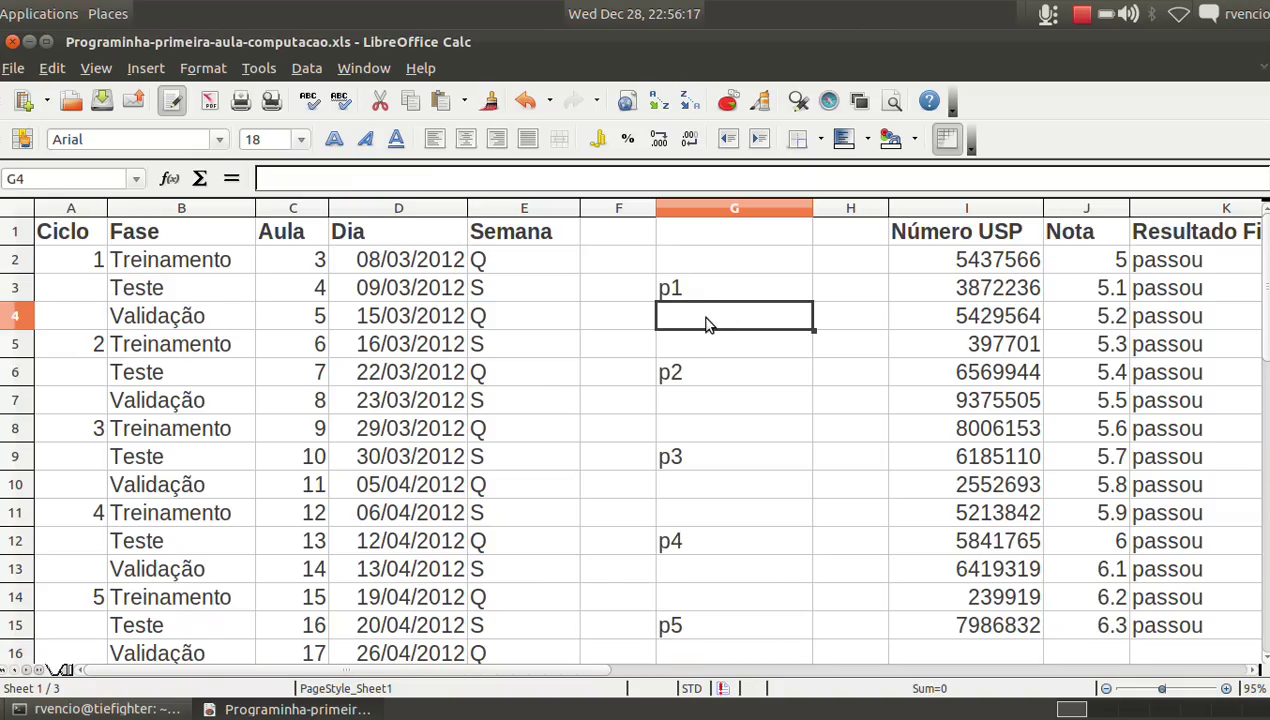
left_click(697, 293)
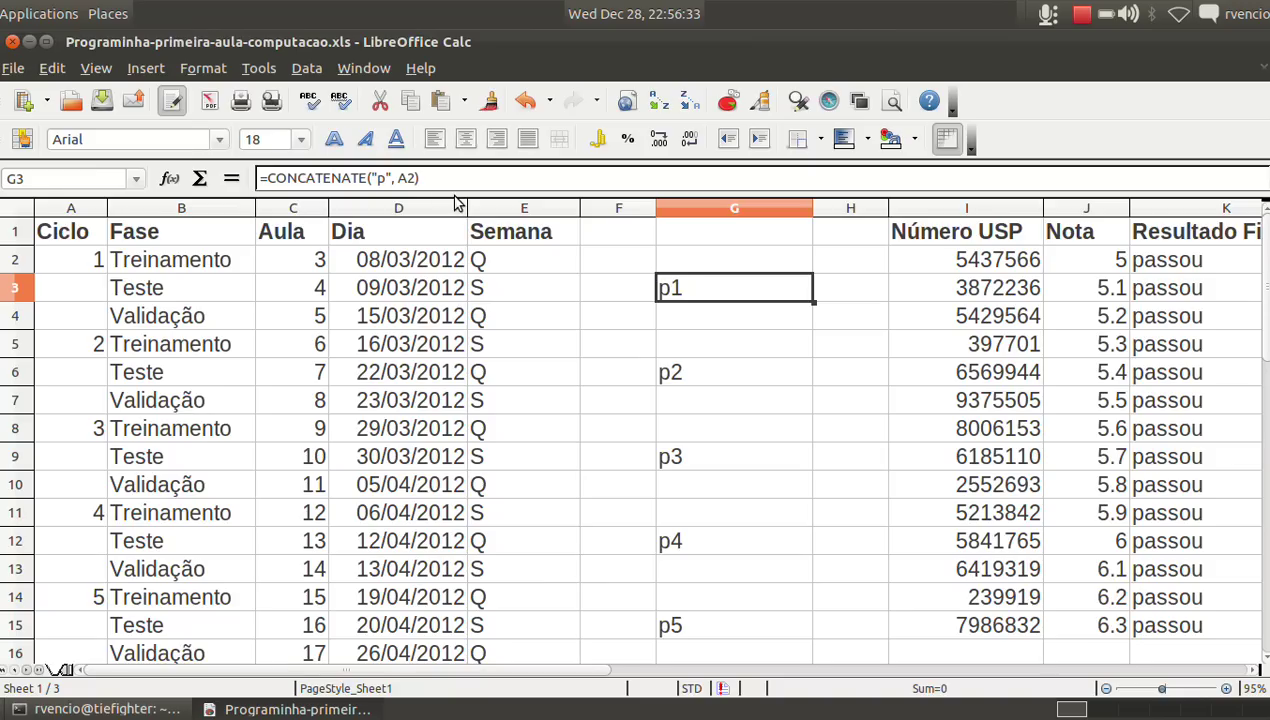
left_click(405, 177)
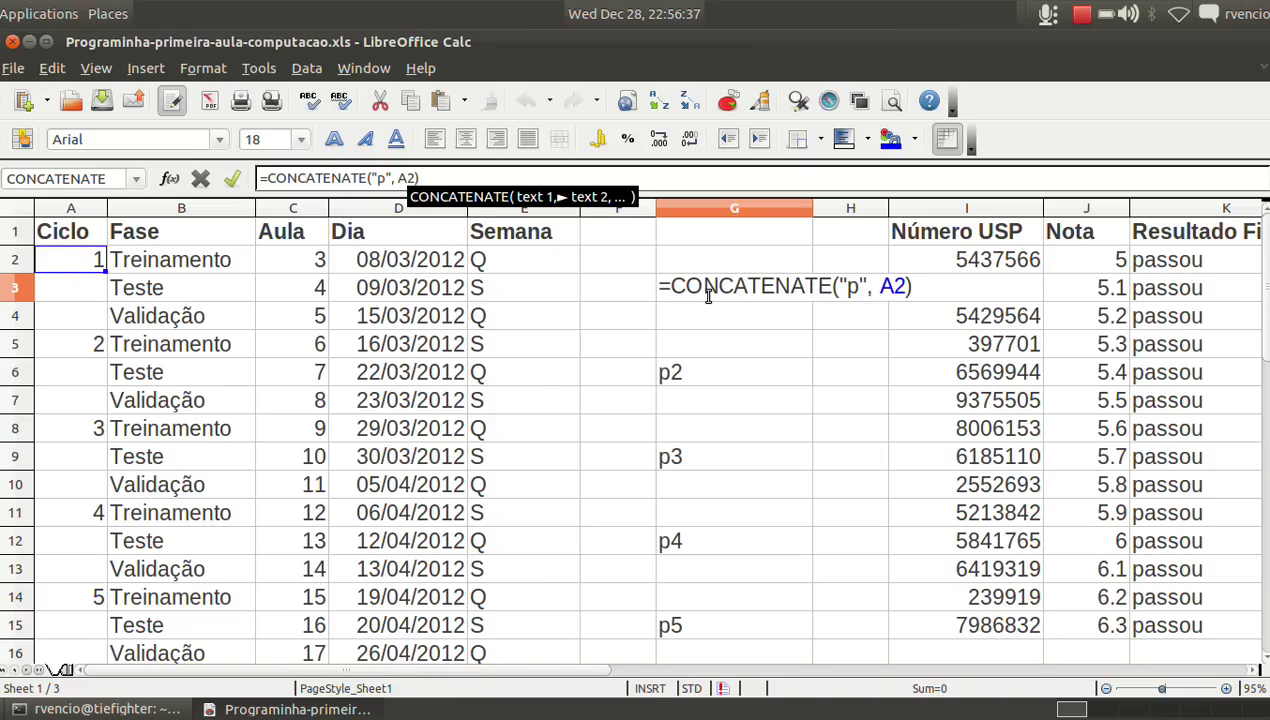
key("Return")
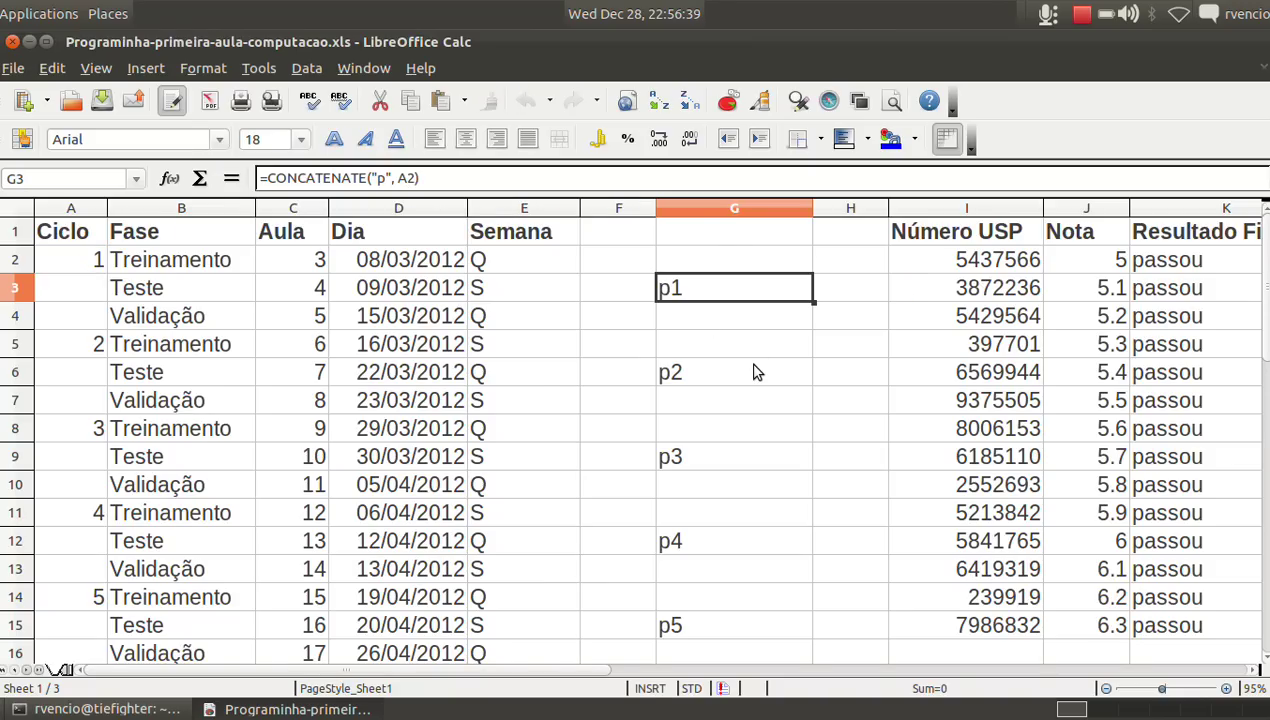
left_click(722, 212)
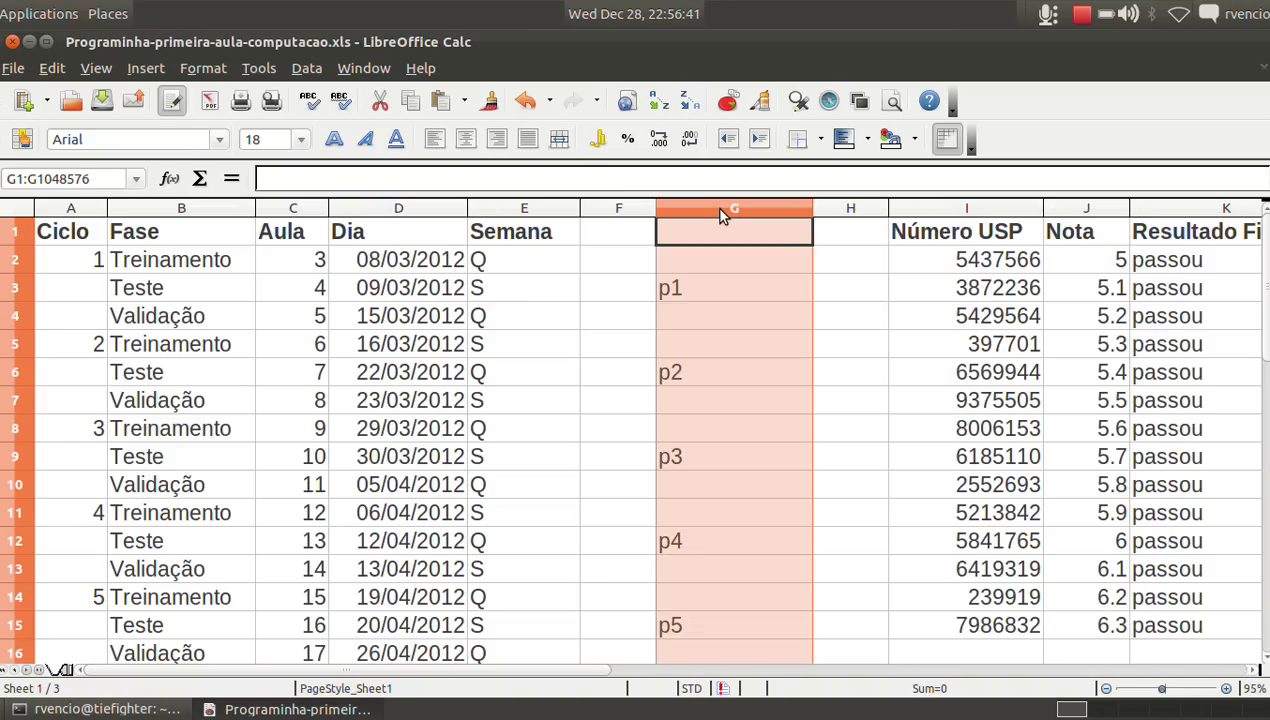
Copy column G and set Paste Special to paste only Text, excluding formulas, formats, comments and objects
left_click(411, 105)
left_click(52, 68)
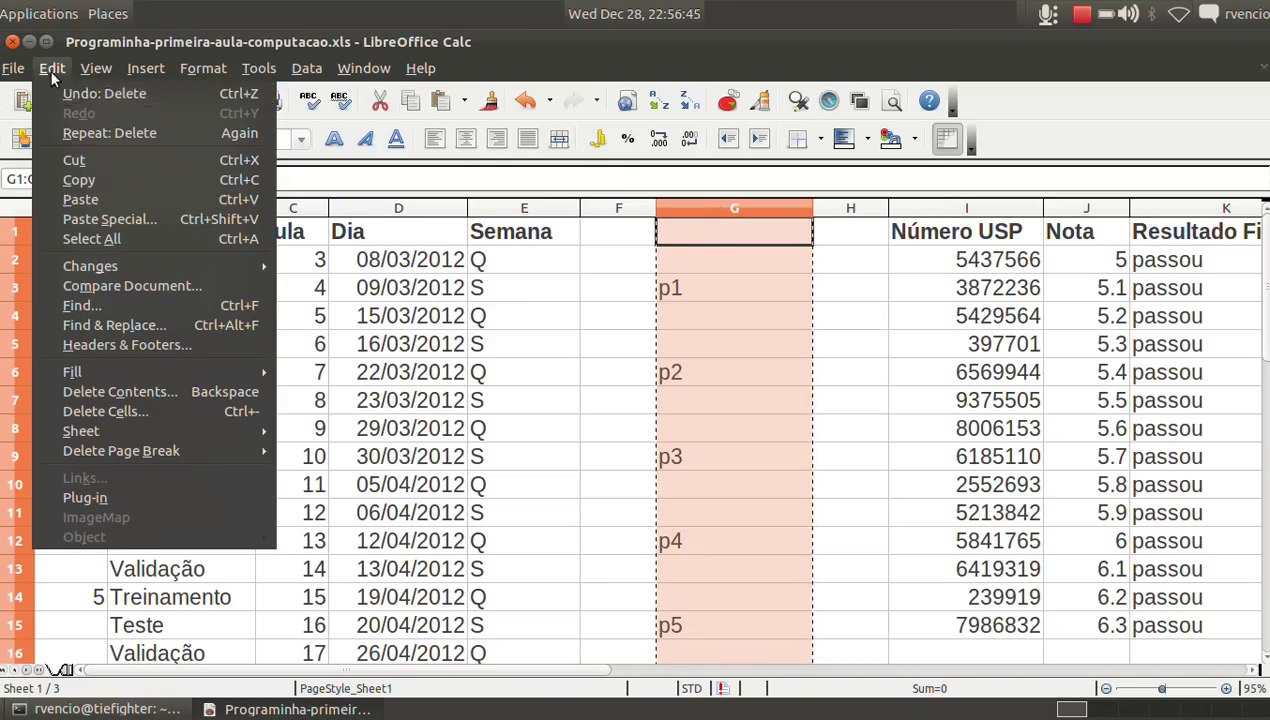
left_click(101, 219)
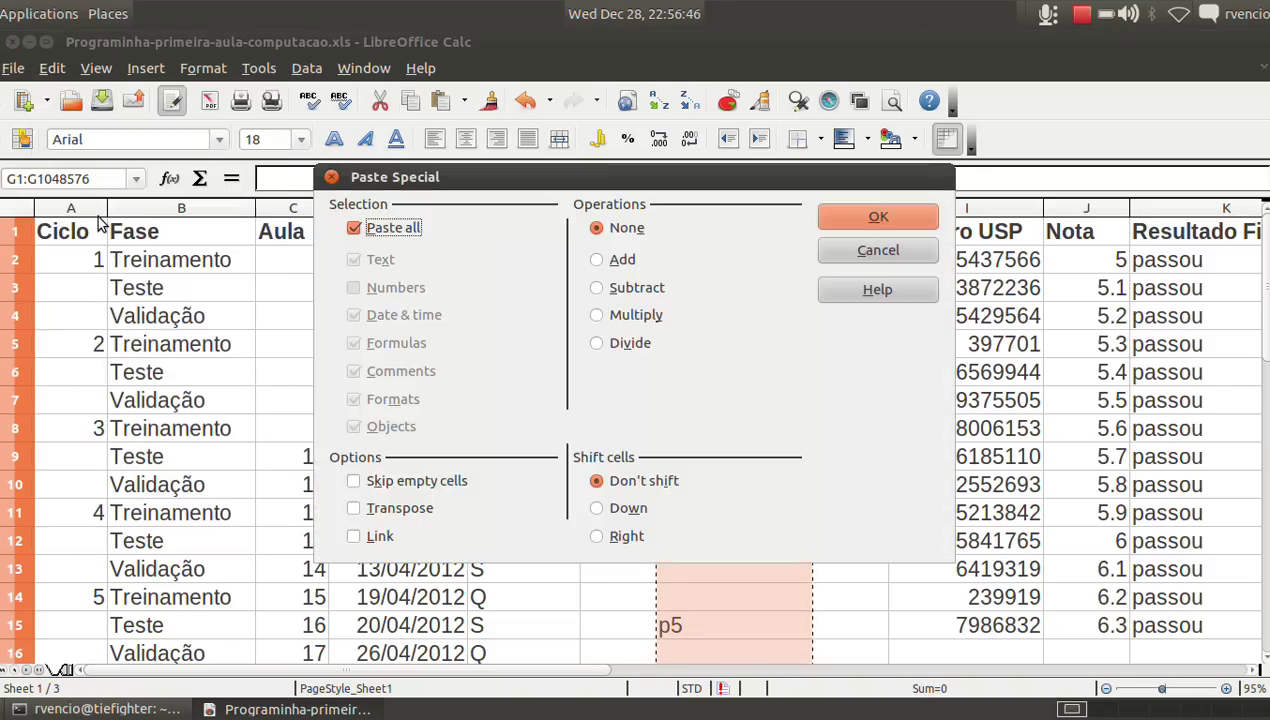
left_click(354, 228)
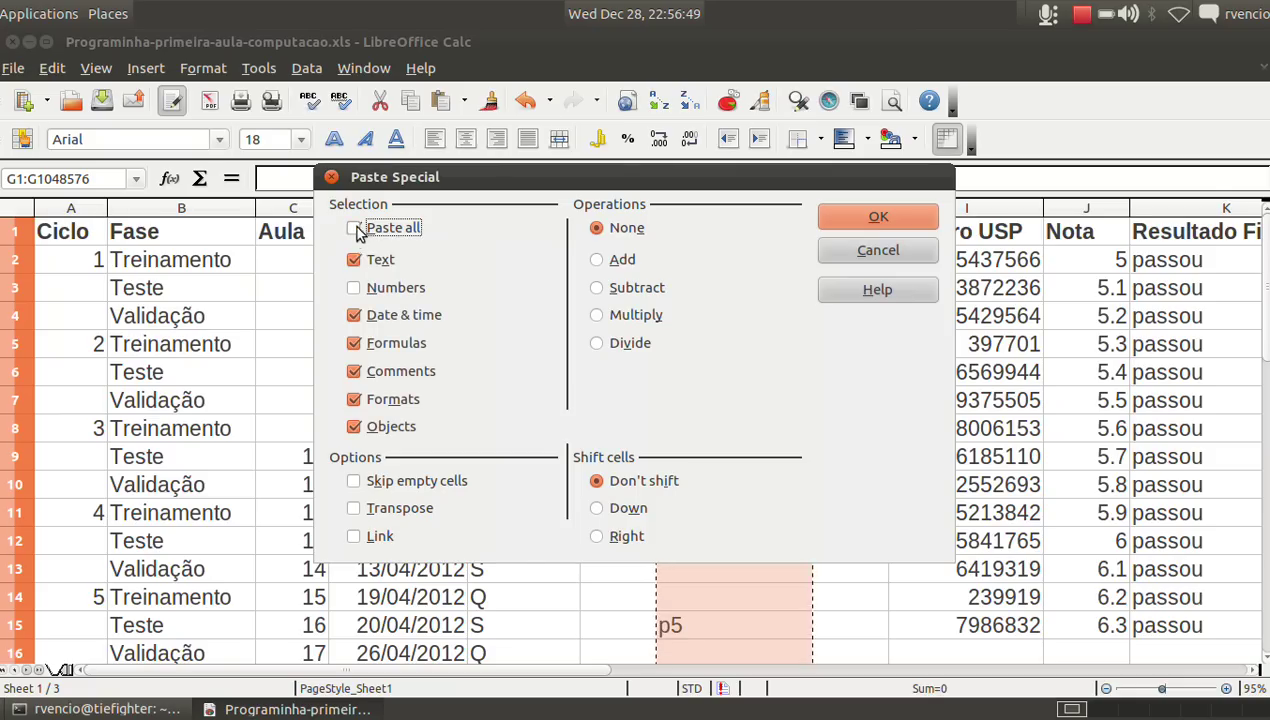
left_click(354, 315)
left_click(354, 343)
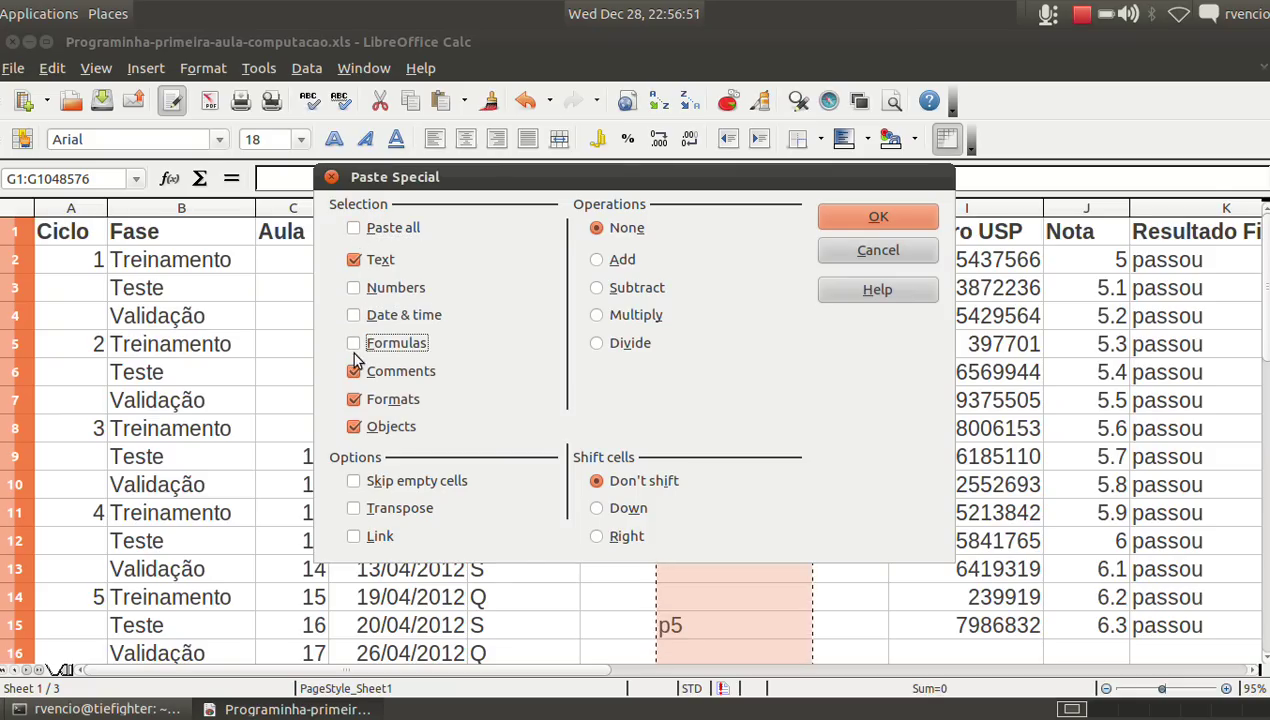
left_click(354, 371)
left_click(354, 399)
left_click(354, 427)
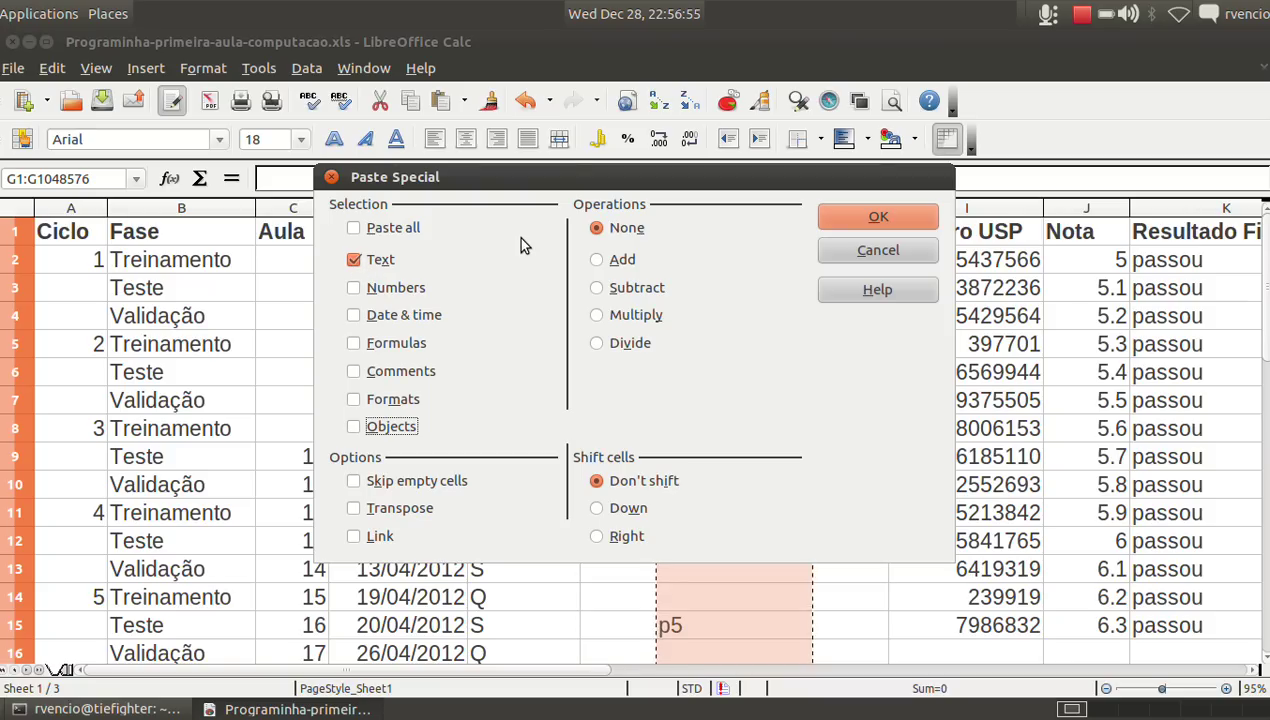
left_click_drag(580, 176, 243, 177)
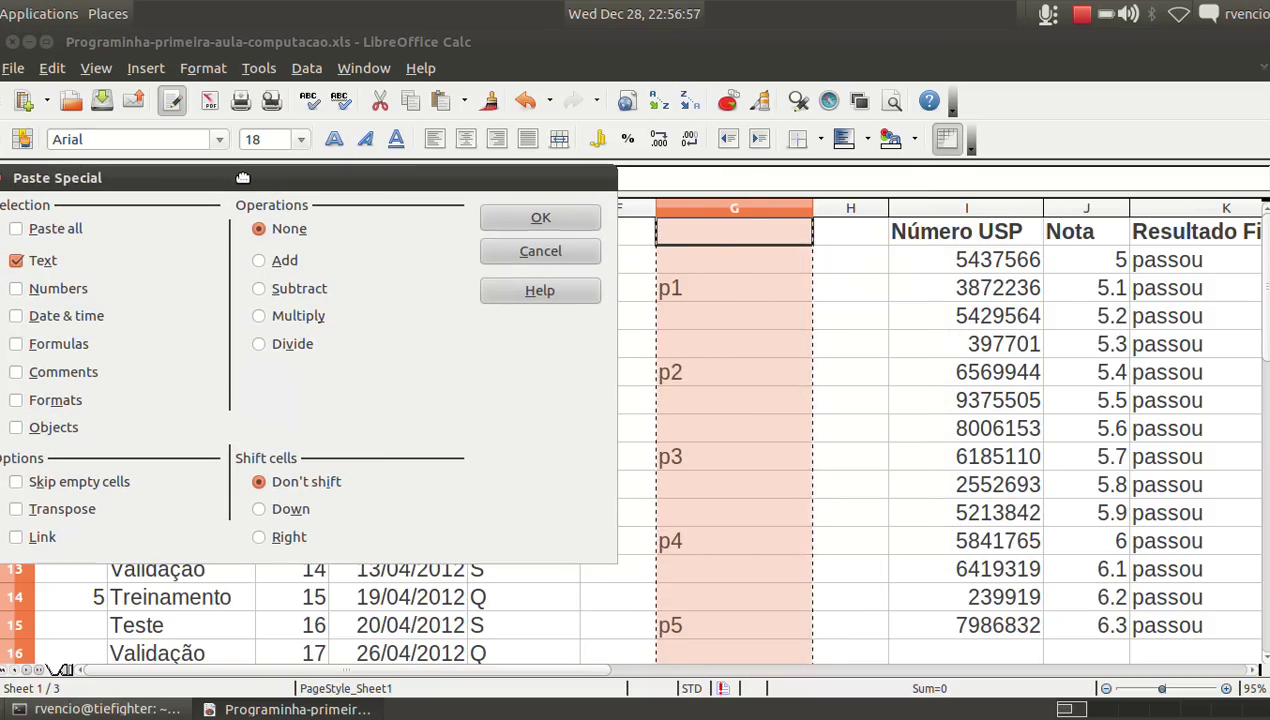
Paste column G as text only, so G3 holds plain p1 instead of a formula
left_click(500, 218)
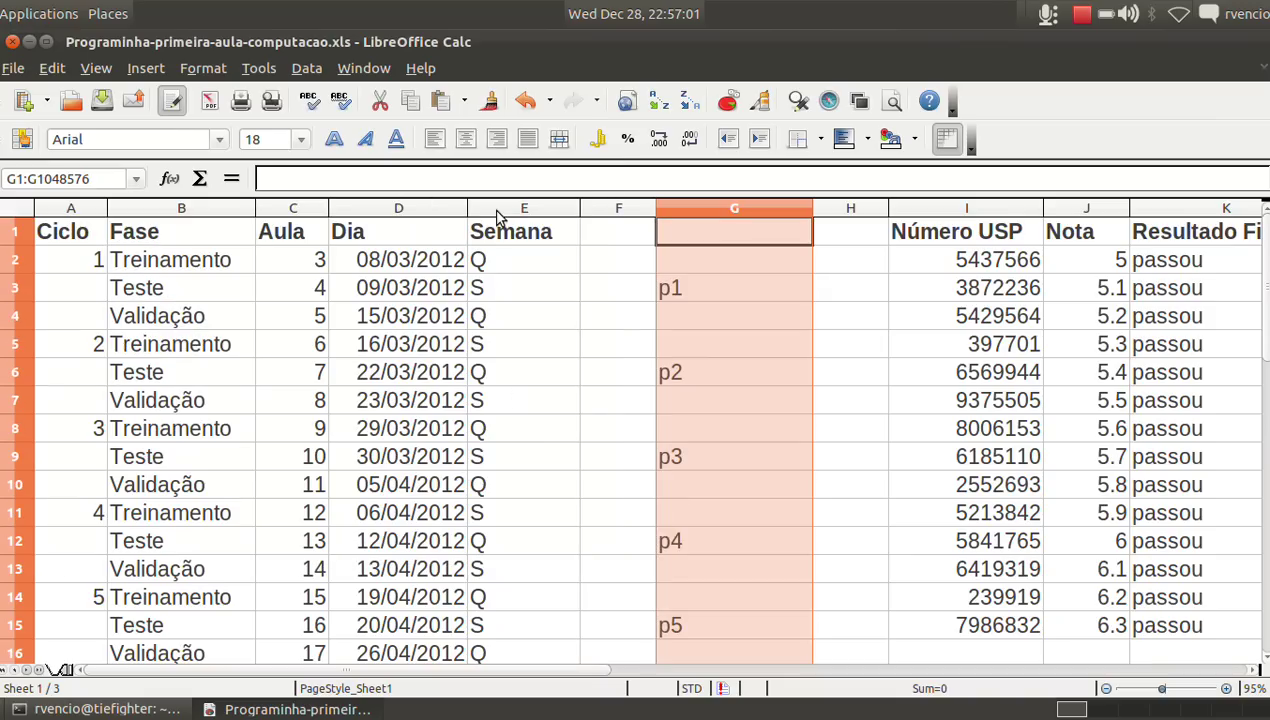
left_click(683, 287)
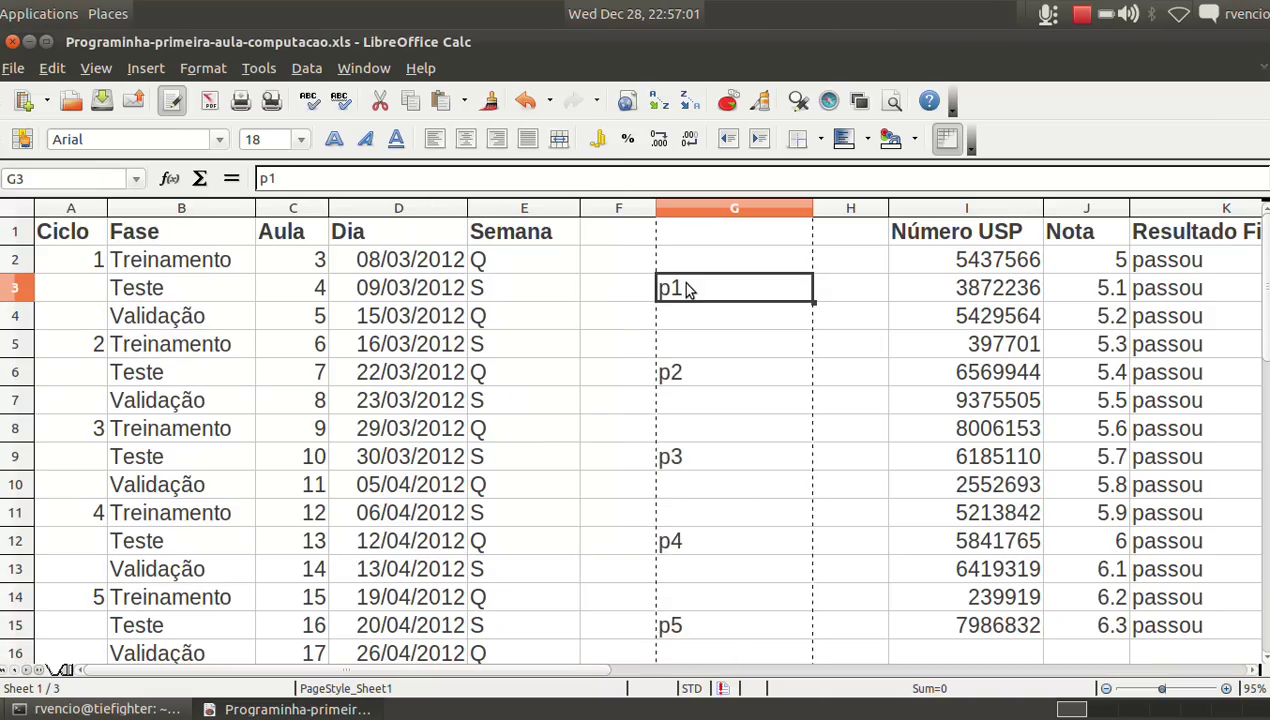
left_click(684, 375)
left_click(670, 456)
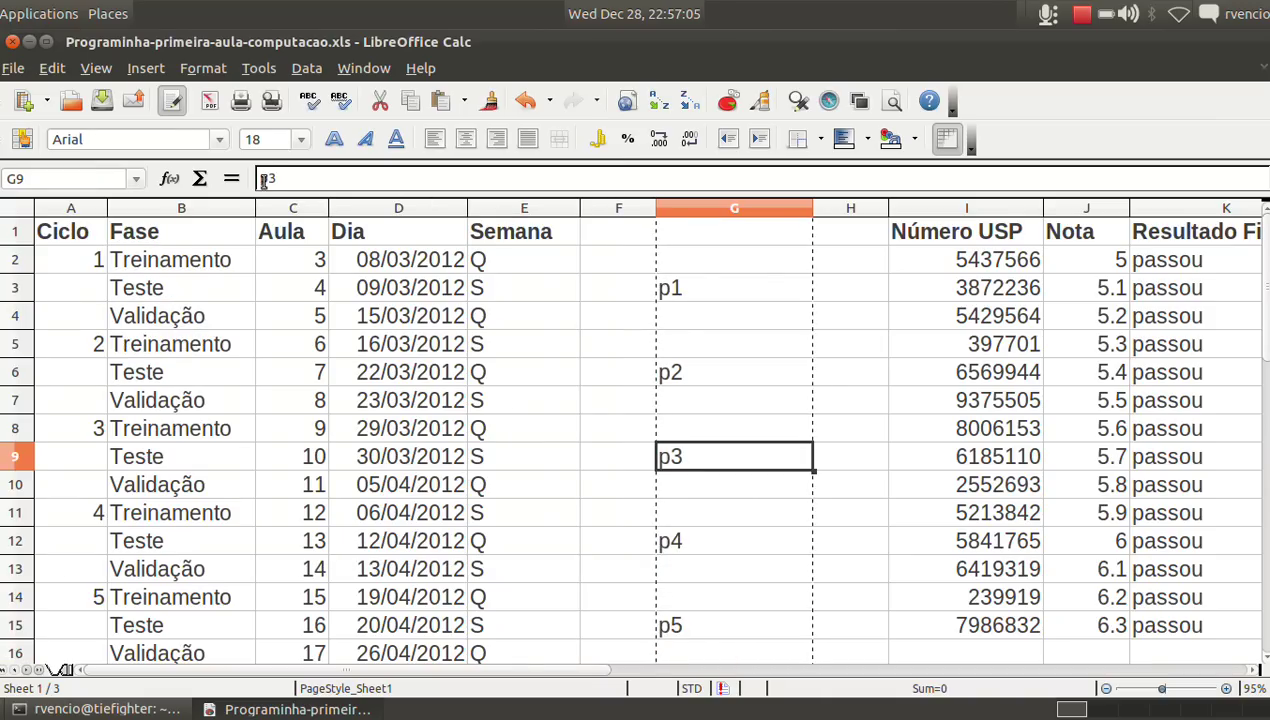
left_click(698, 552)
left_click(525, 101)
left_click(688, 298)
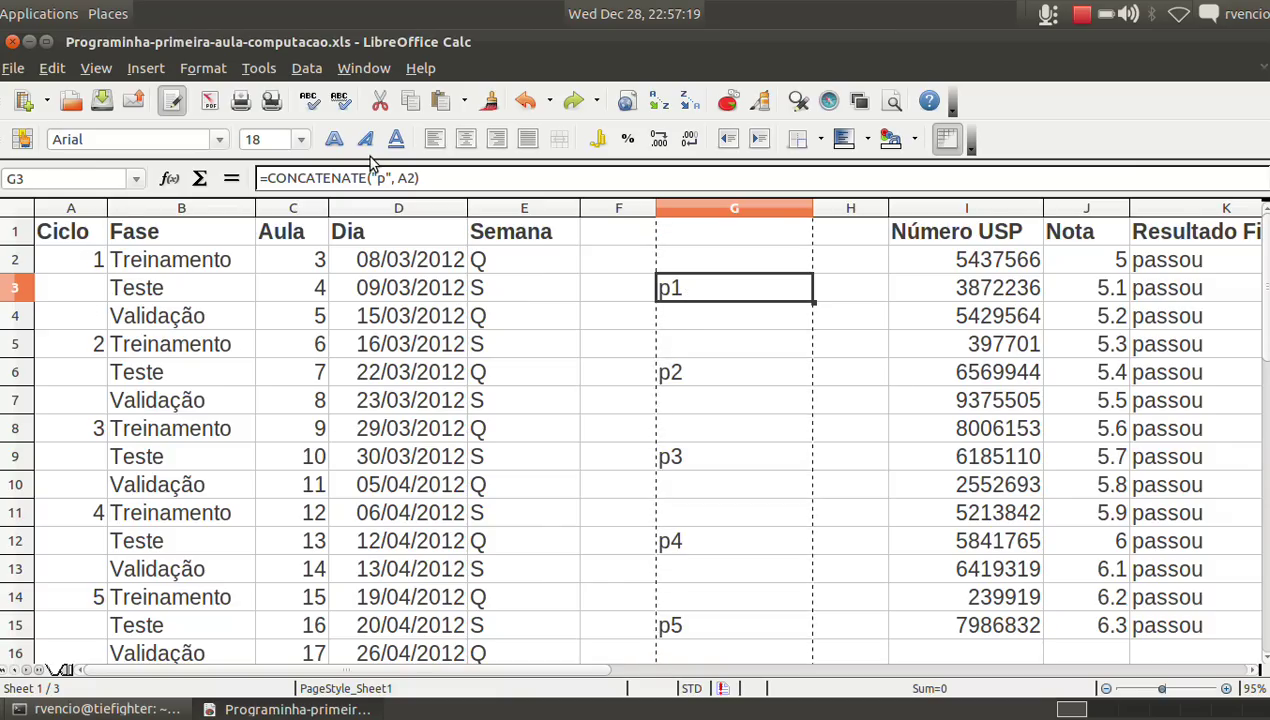
left_click(572, 103)
key("ctrl+c")
left_click(701, 294)
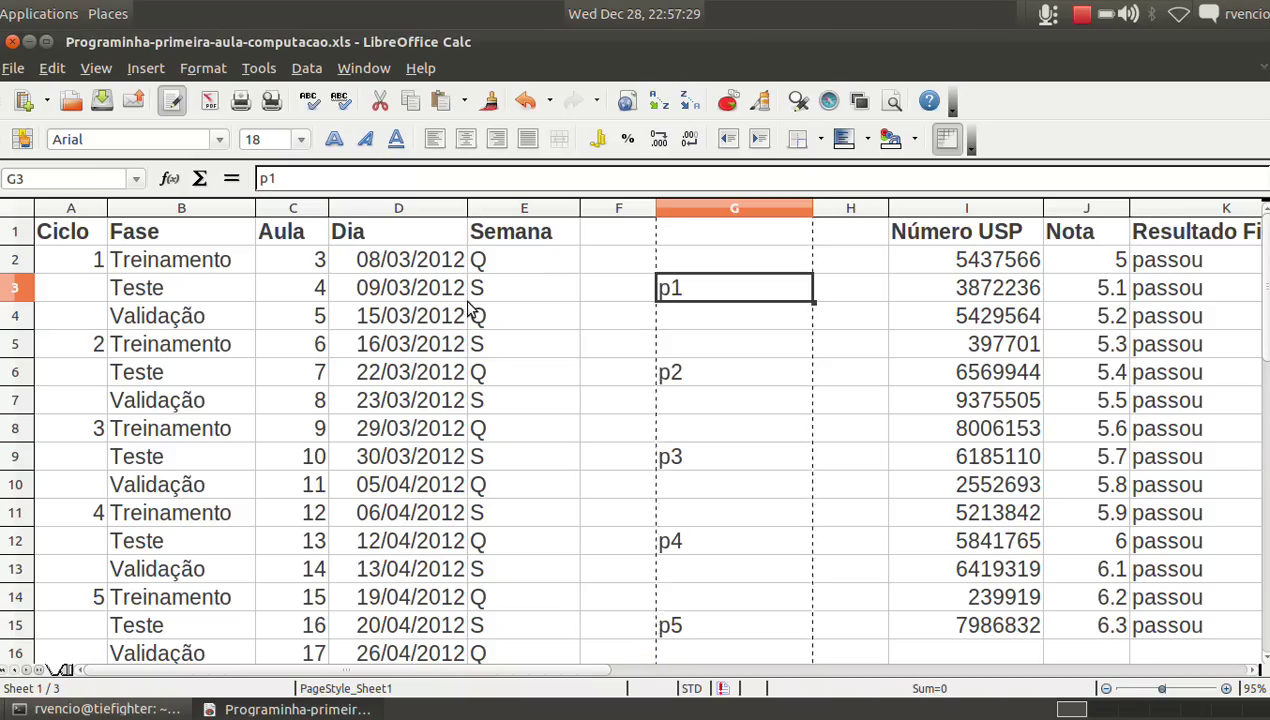
Set cell A2 to 1 and select column G
left_click(97, 262)
type("231234")
key("Return")
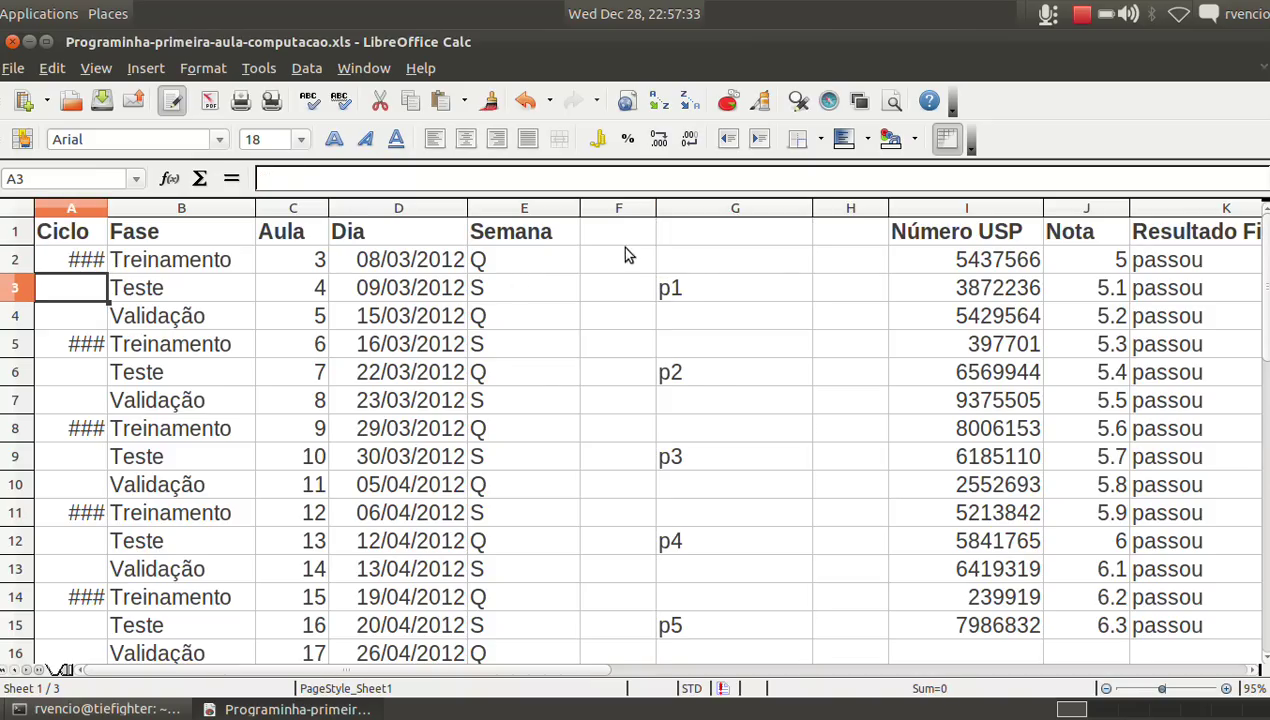
left_click(700, 298)
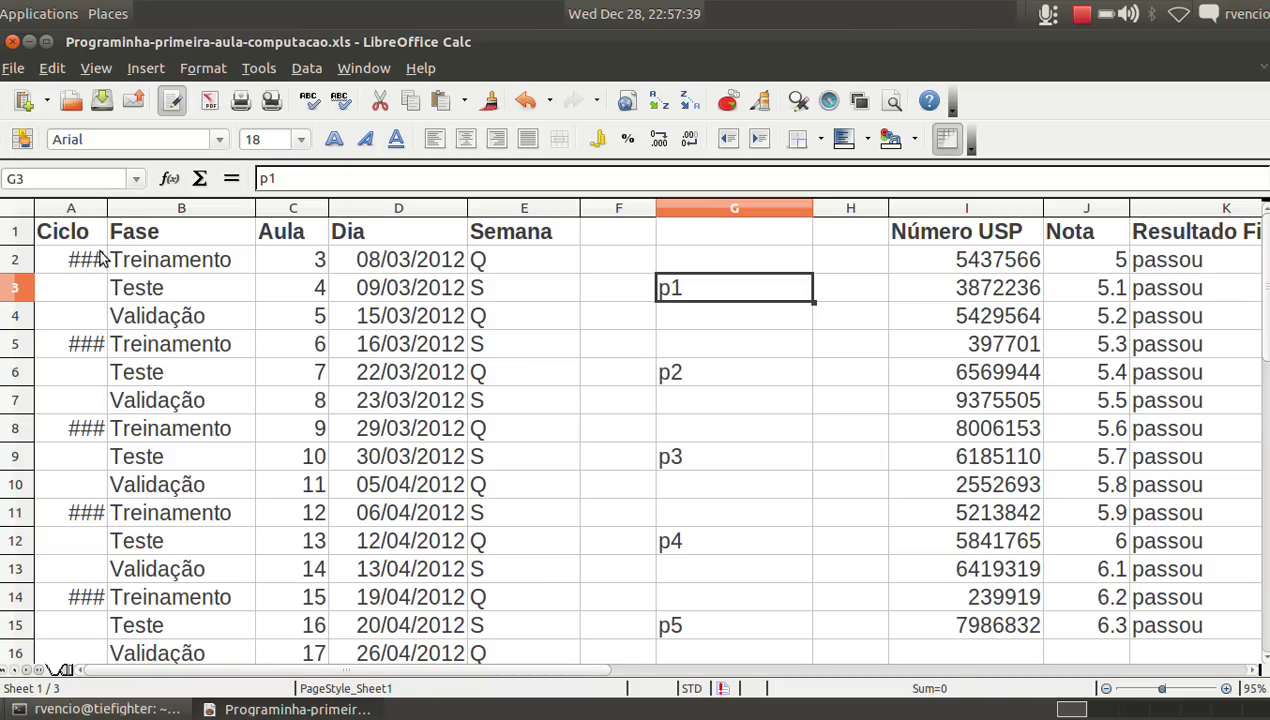
left_click(101, 263)
type("1")
key("Return")
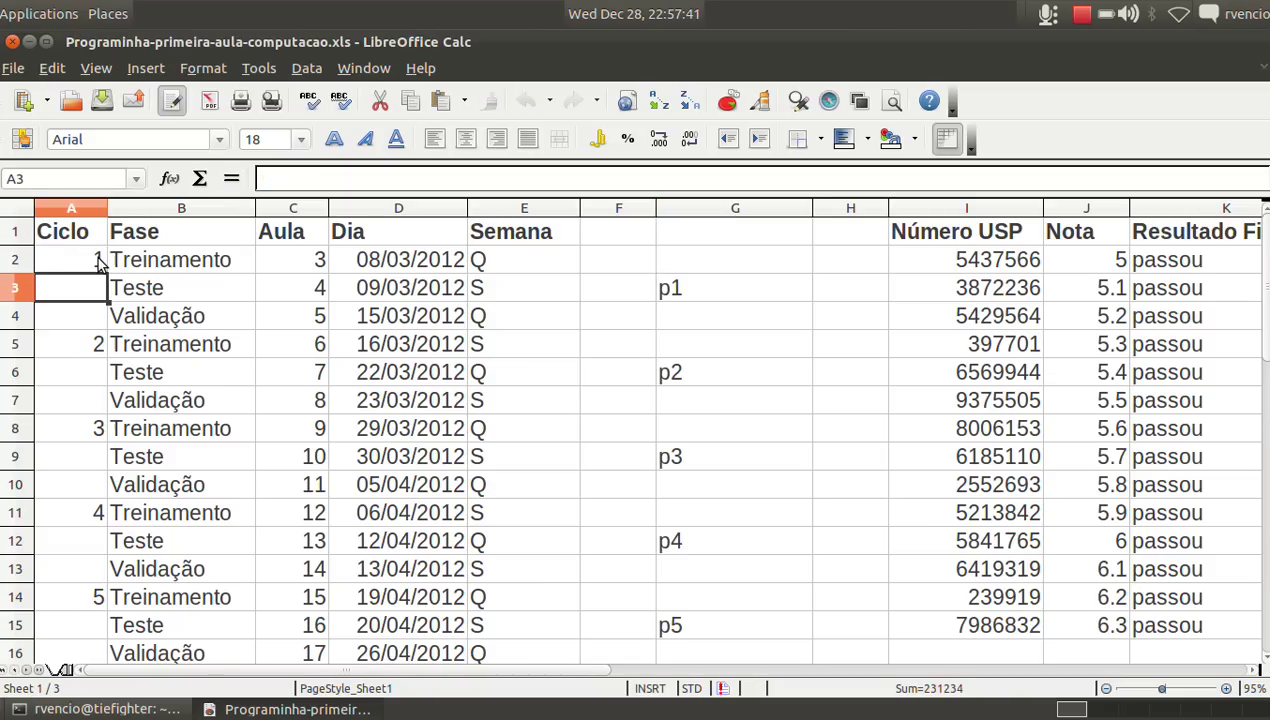
left_click(762, 299)
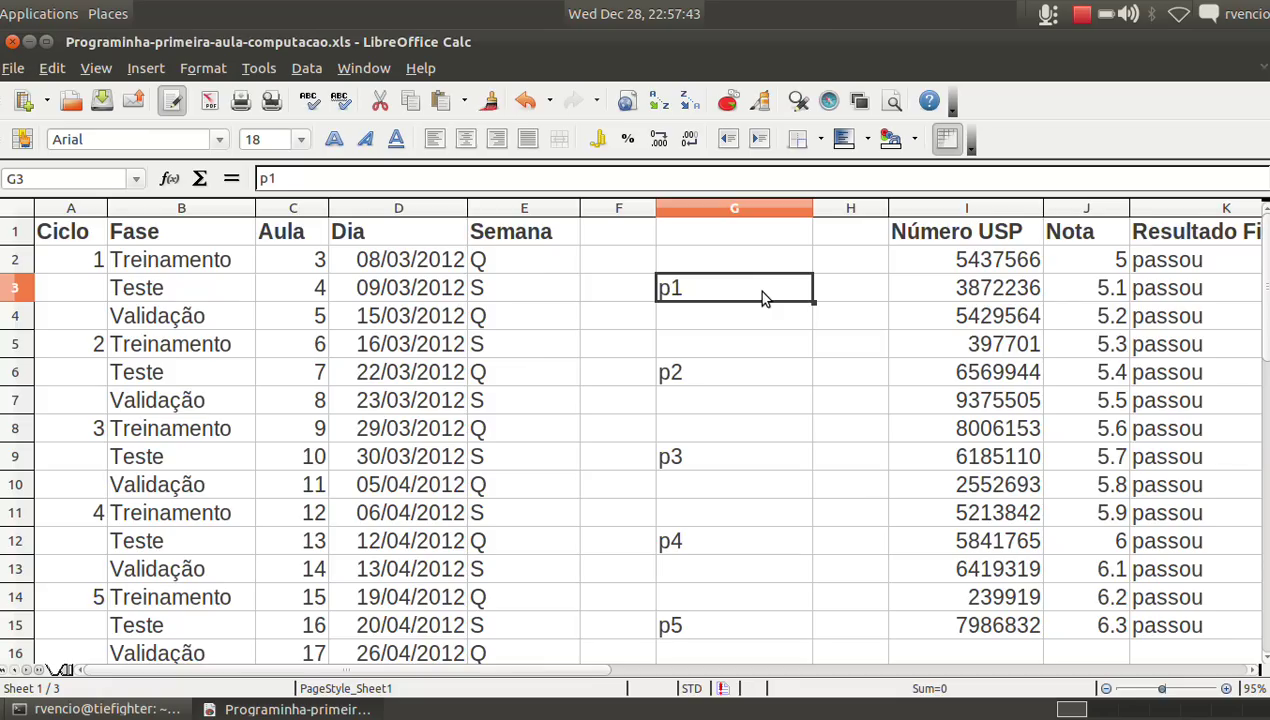
left_click(752, 214)
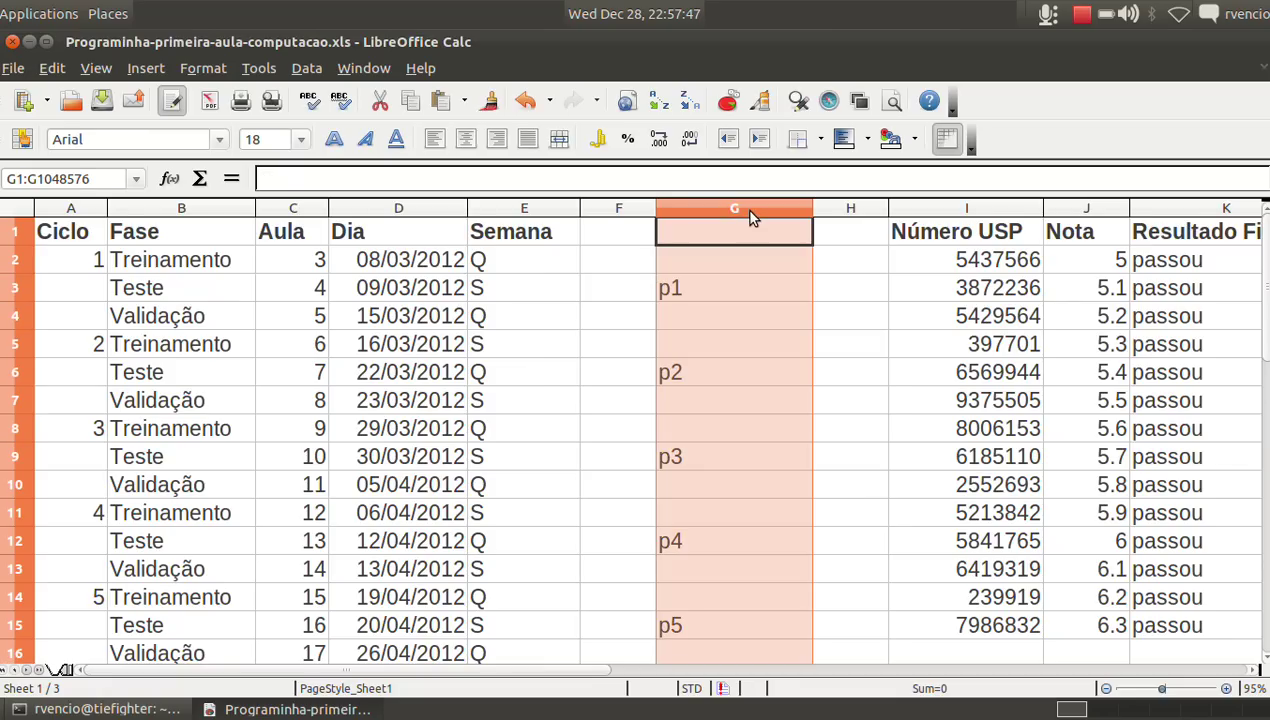
Sort column G in ascending order so p1–p9 fill G1:G9
left_click(751, 286)
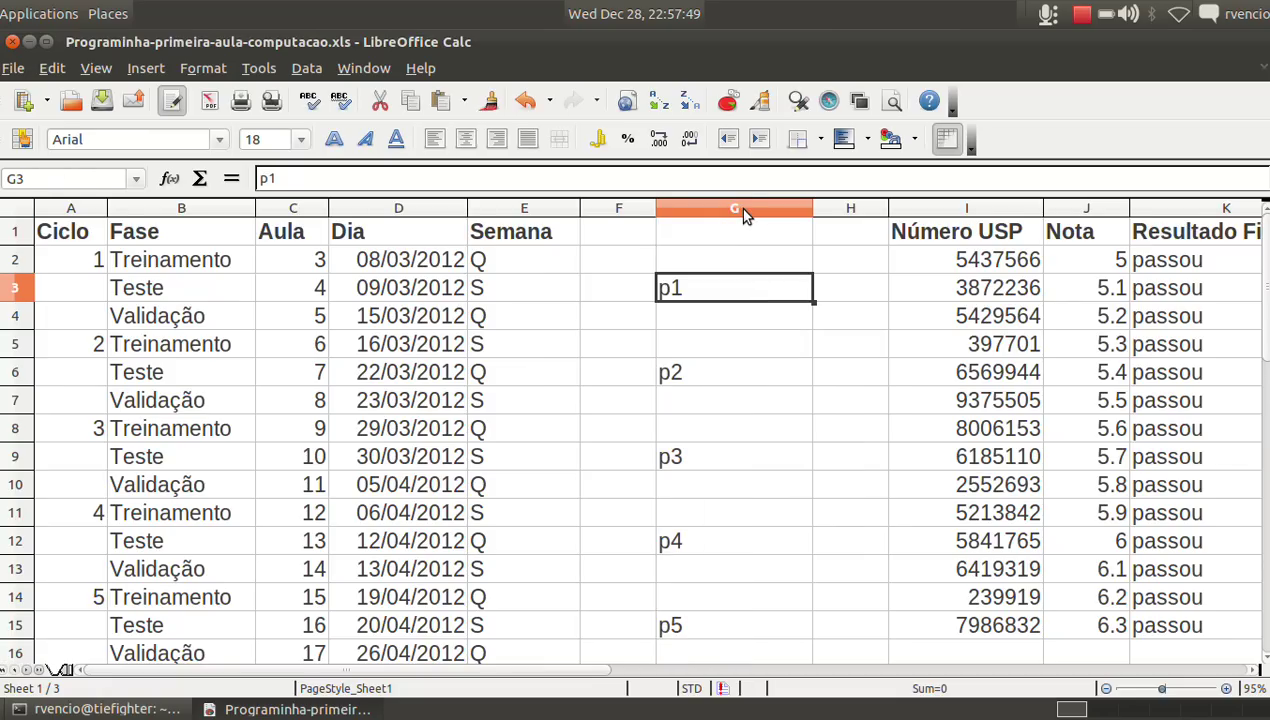
left_click(743, 209)
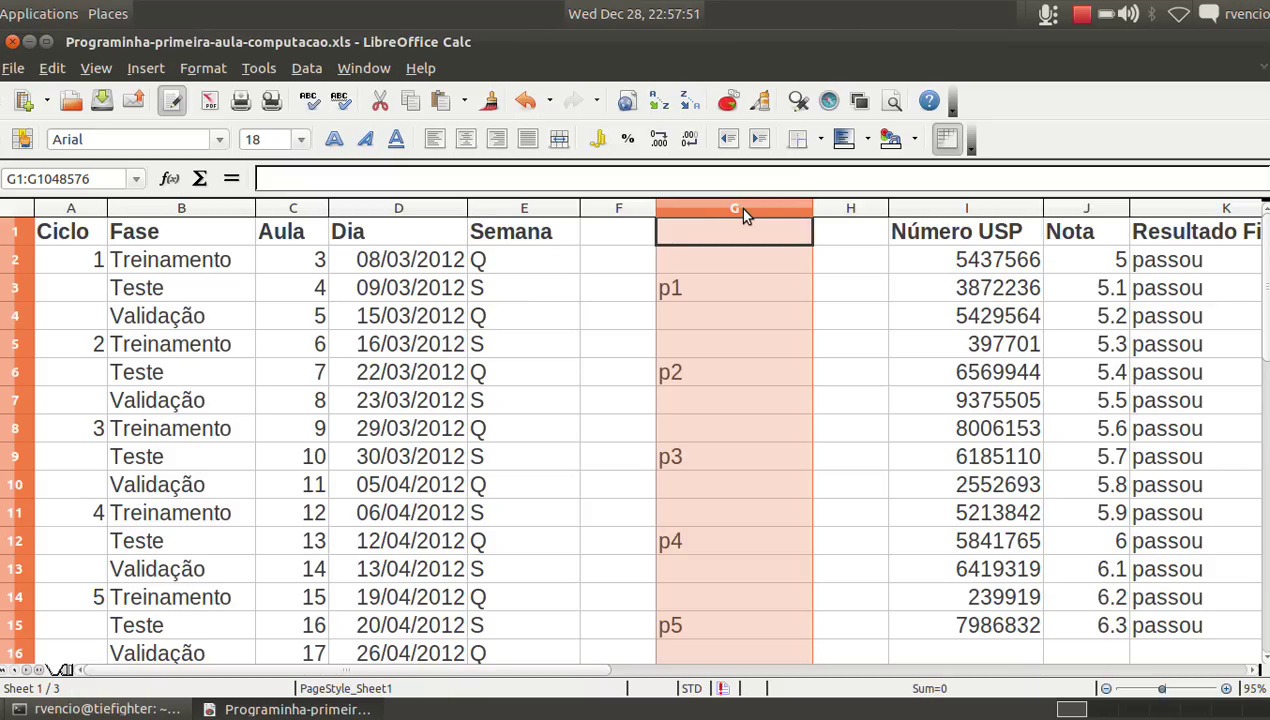
left_click(306, 70)
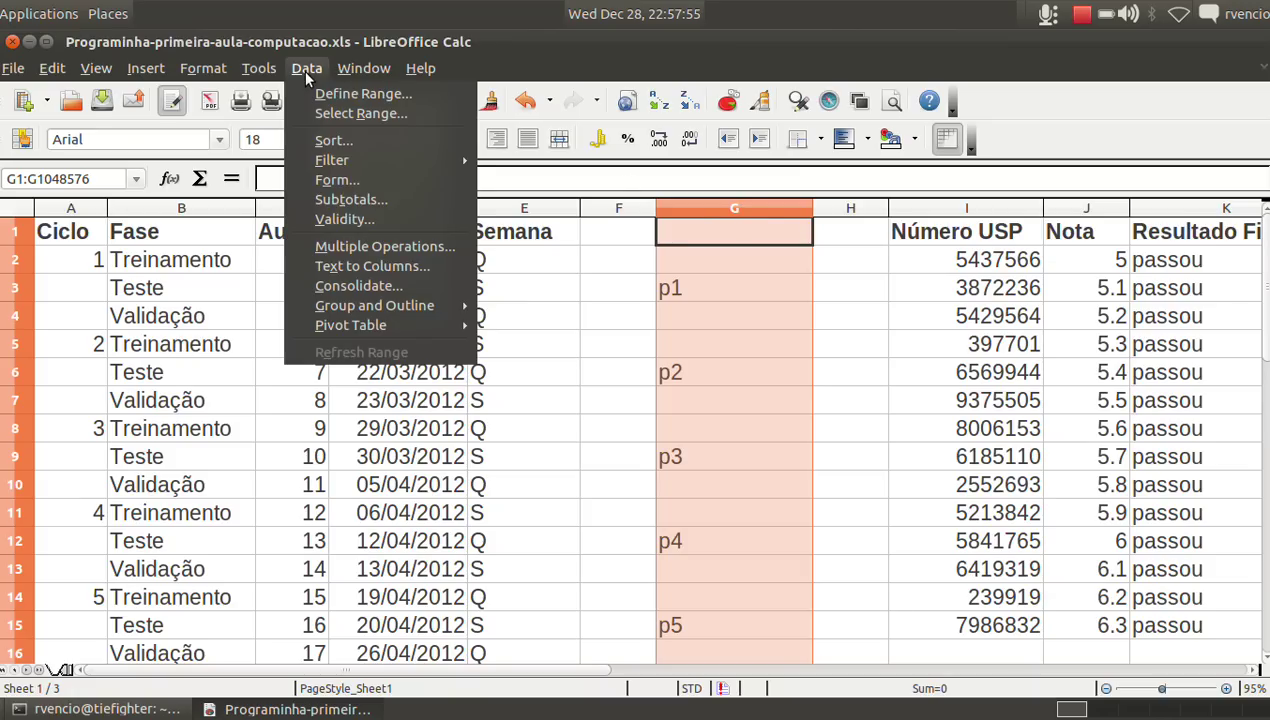
left_click(365, 150)
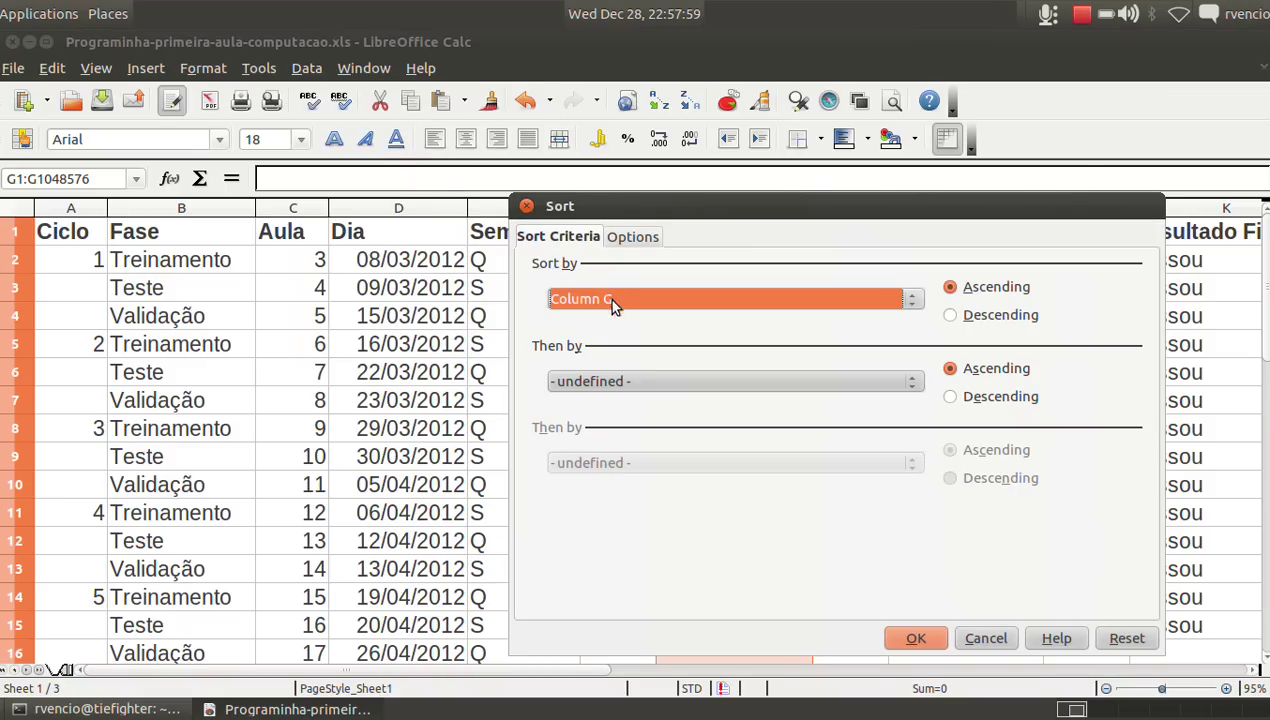
left_click_drag(645, 220, 563, 367)
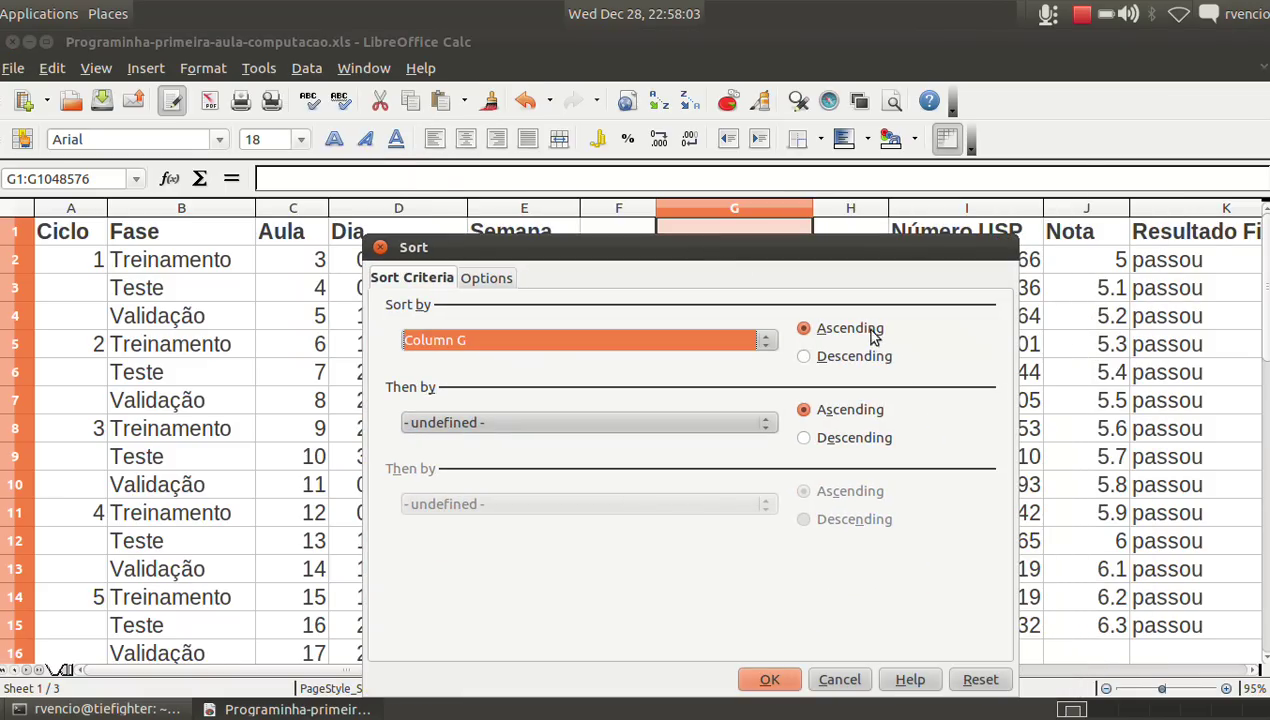
left_click(758, 682)
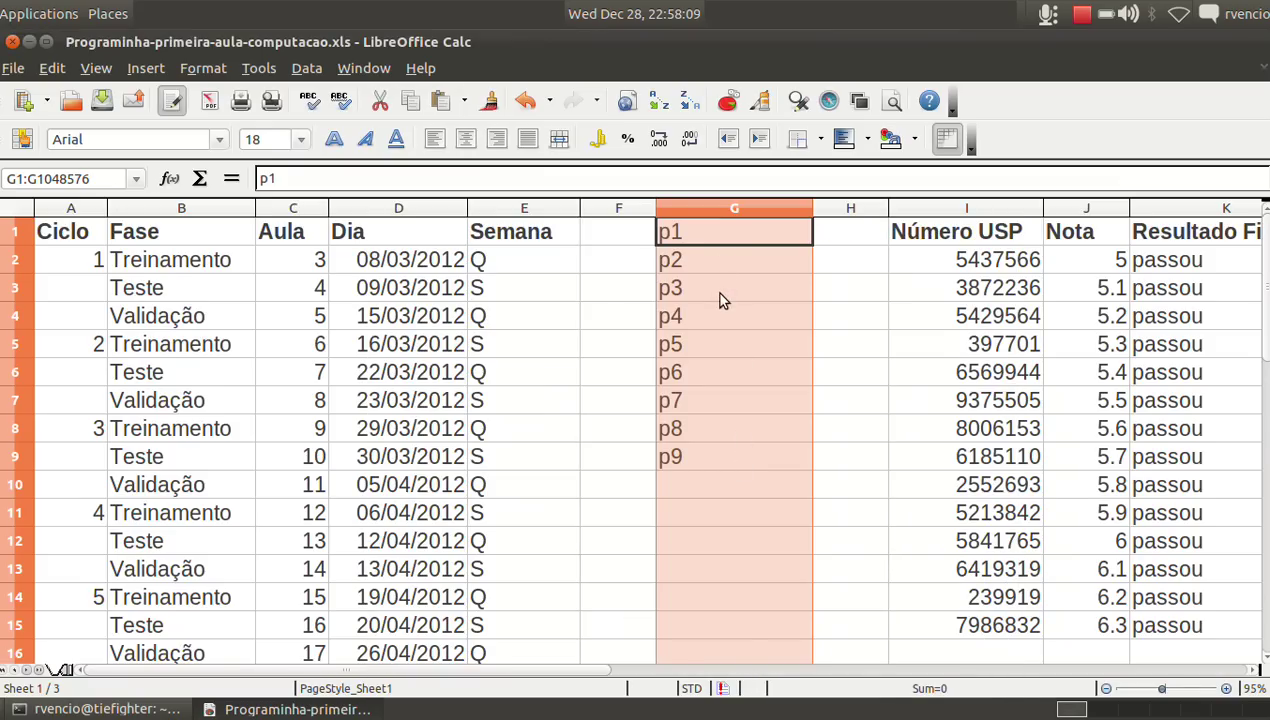
left_click(612, 512)
Select and copy the labels p1 to p9 in G1:G9
left_click_drag(717, 480, 725, 601)
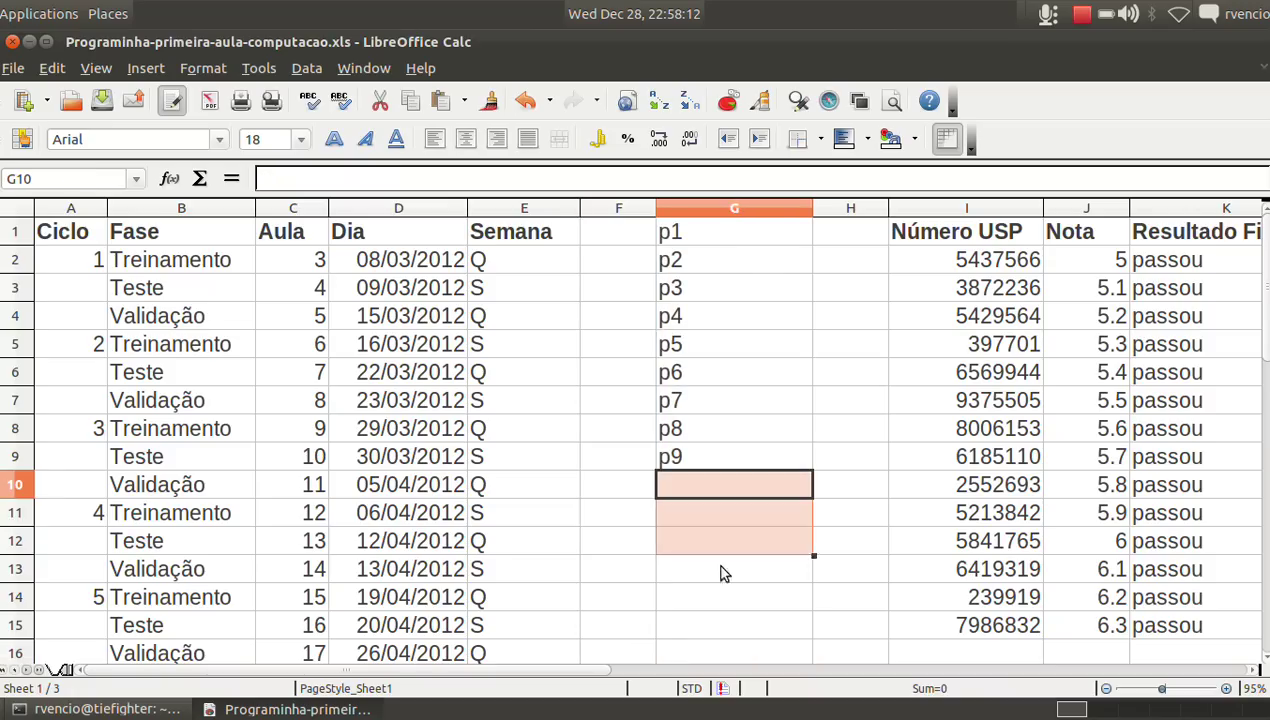
left_click(605, 512)
left_click(697, 494)
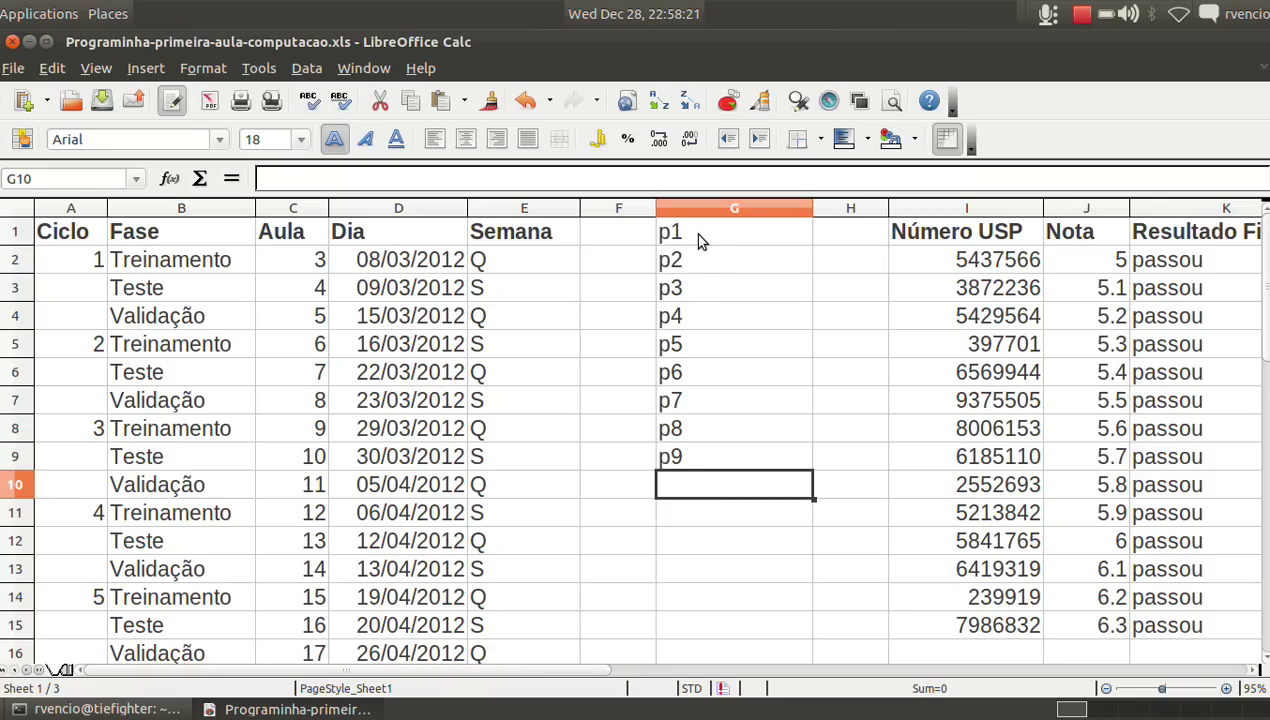
left_click_drag(699, 237, 697, 466)
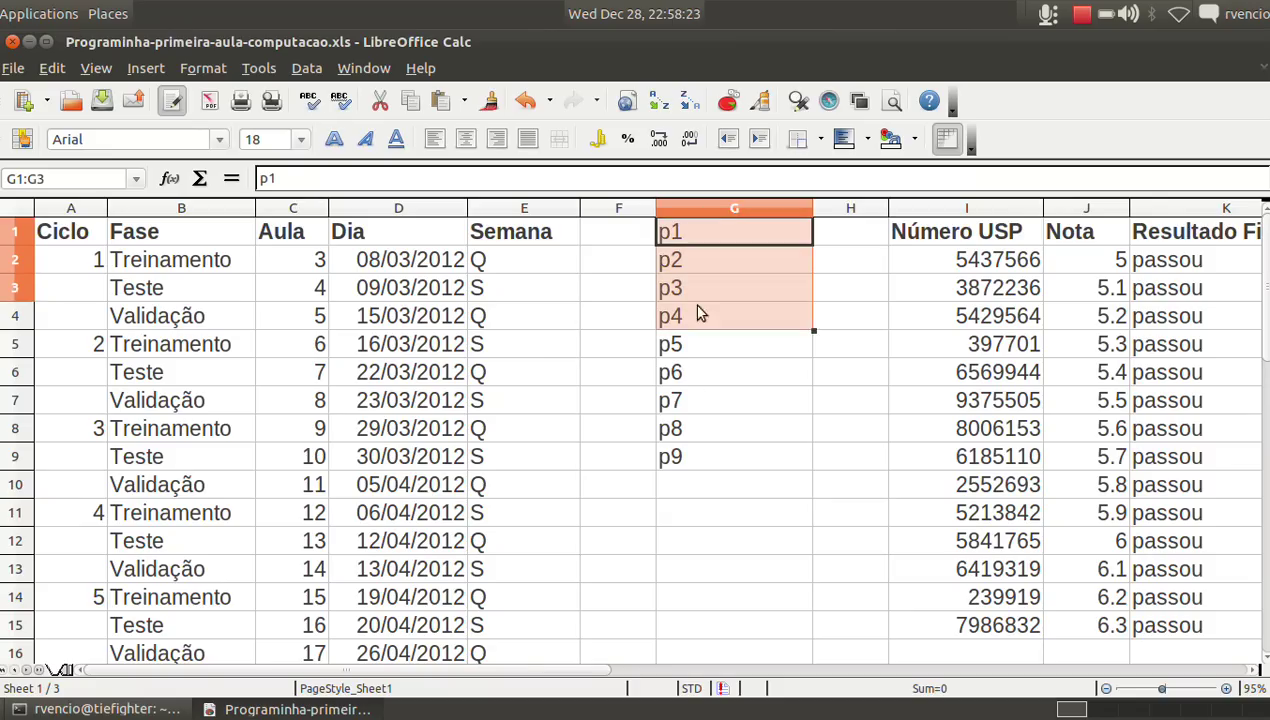
key("ctrl+c")
Clear the old p1 header and scores from column L, then reselect G1:G9
key("Right")
key("Right")
key("Right")
key("Right")
key("Right")
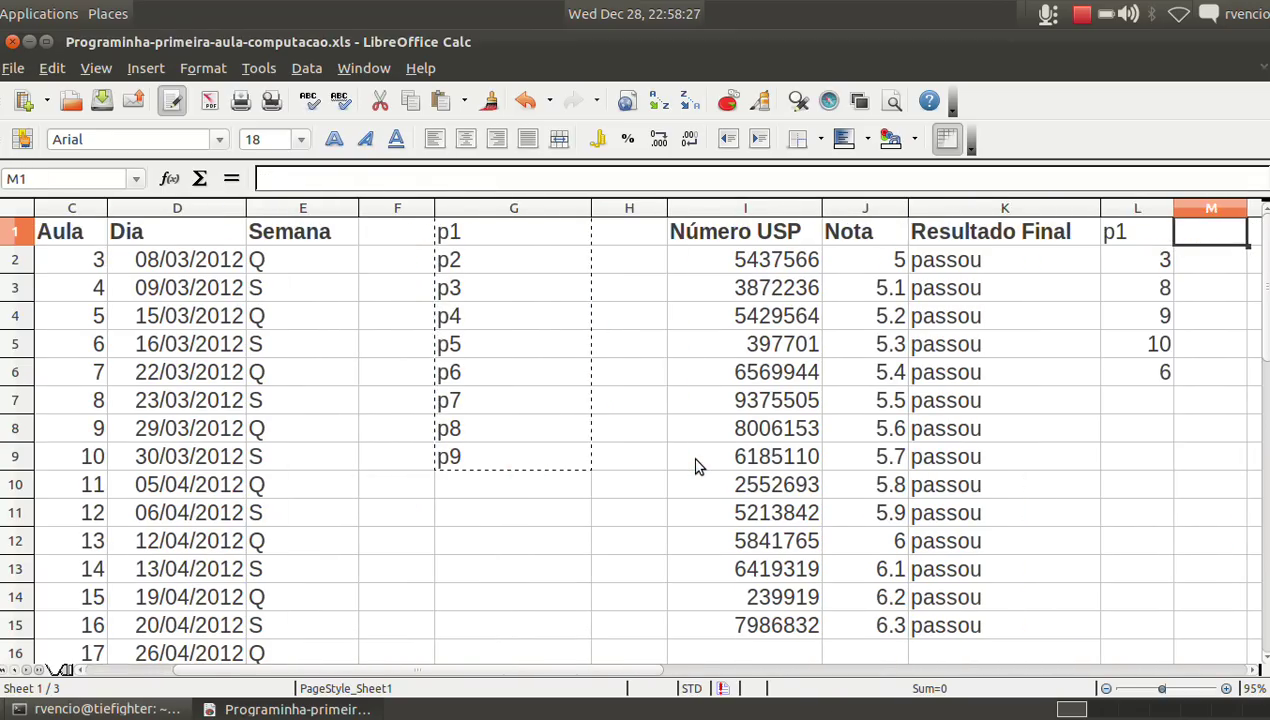
key("Left")
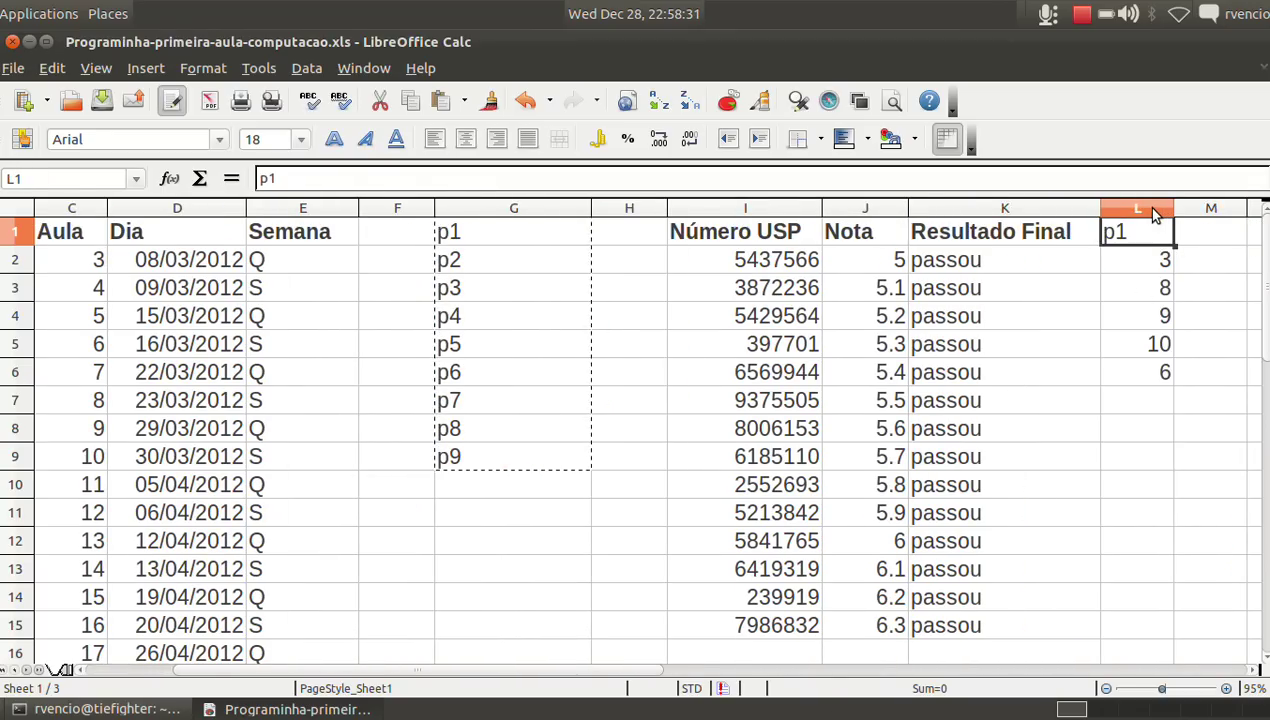
left_click(1154, 215)
key("Delete")
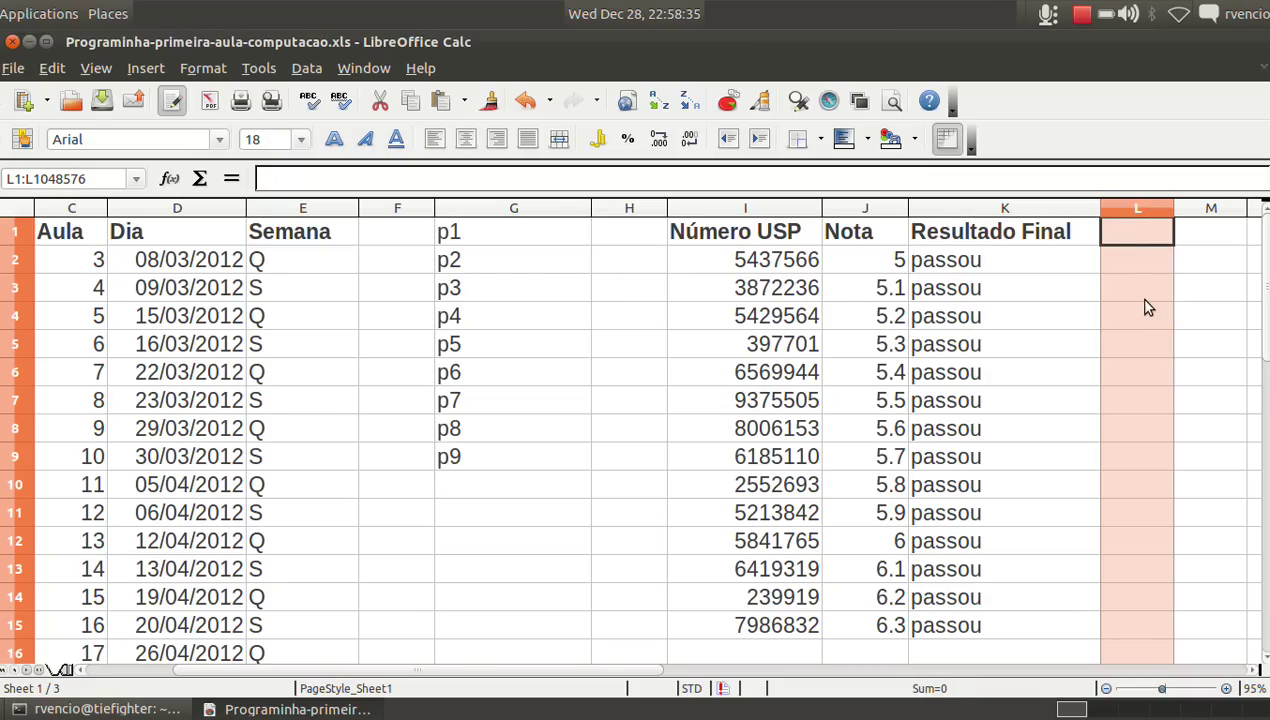
left_click(1138, 298)
left_click_drag(537, 238, 533, 459)
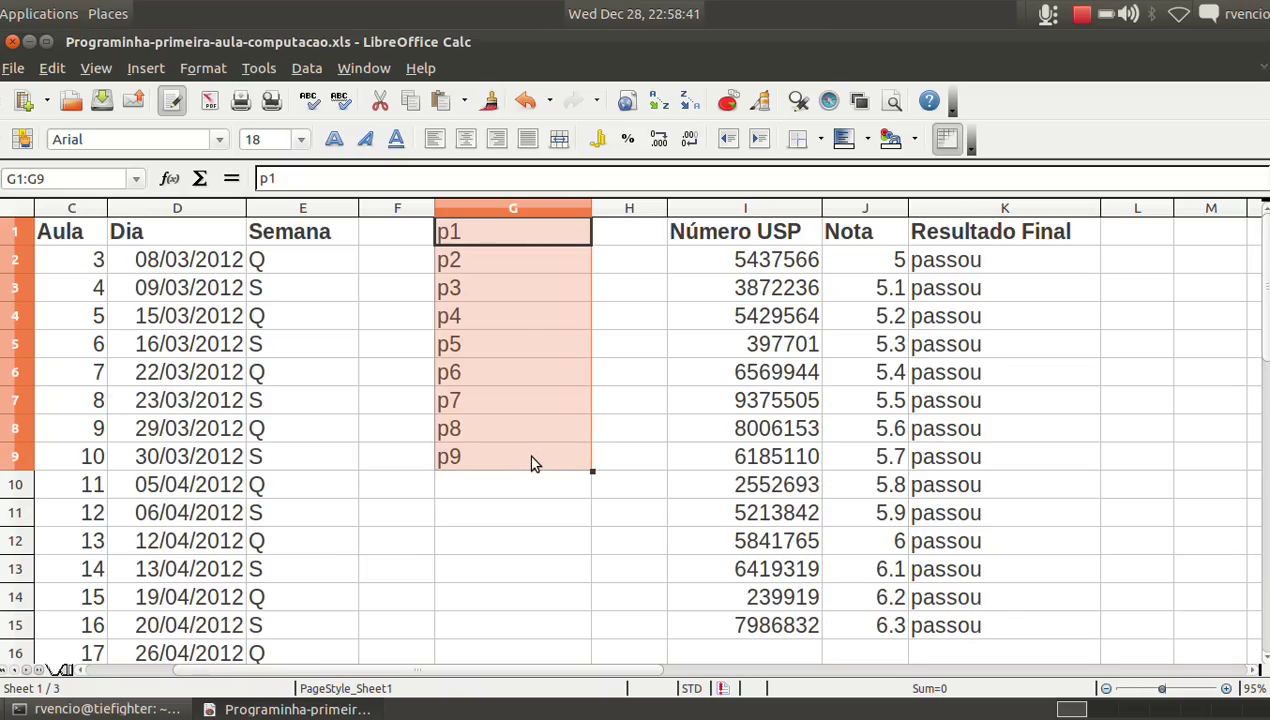
Paste the p1–p9 labels transposed into row 1 starting at L1, using Paste all with Transpose
key("ctrl+c")
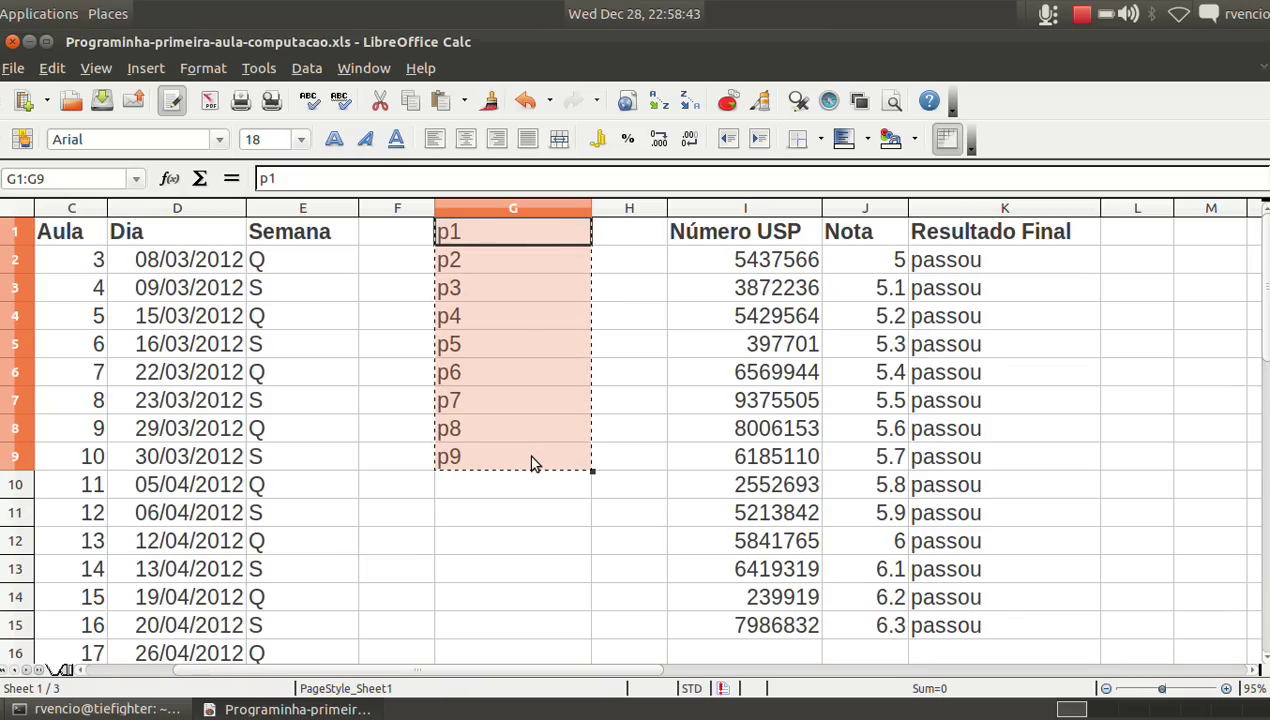
left_click(1147, 233)
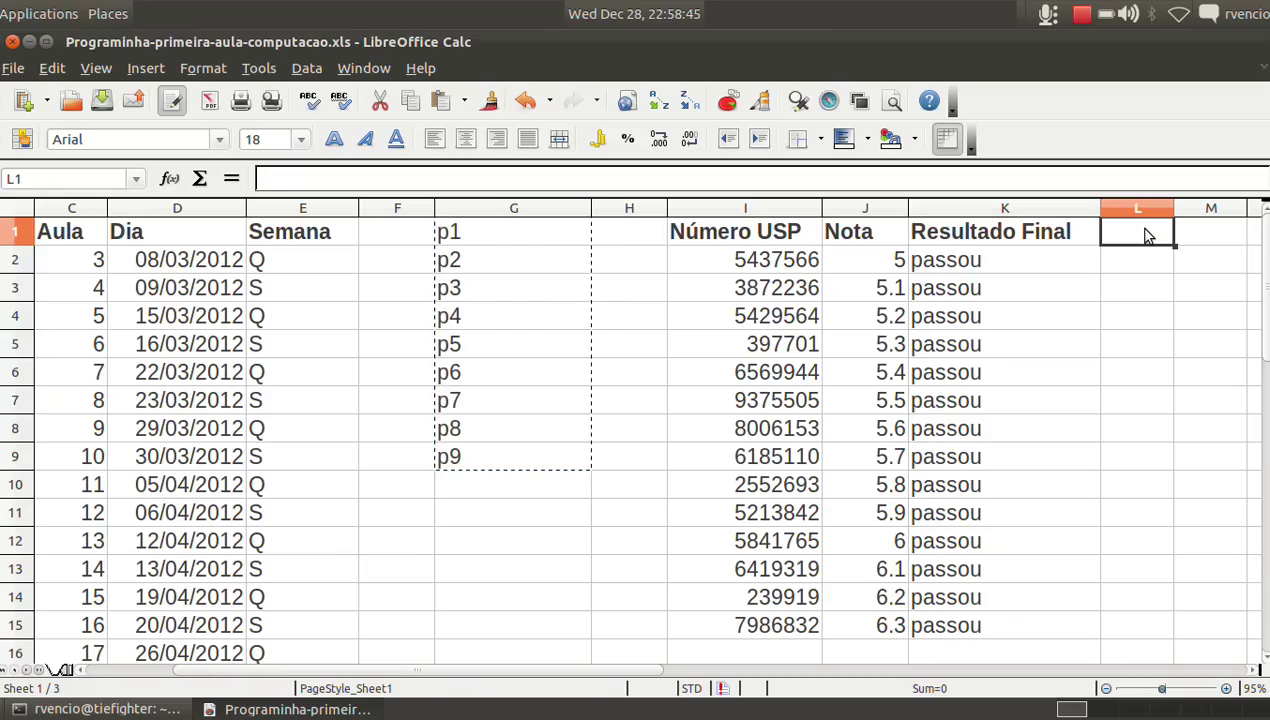
left_click(58, 70)
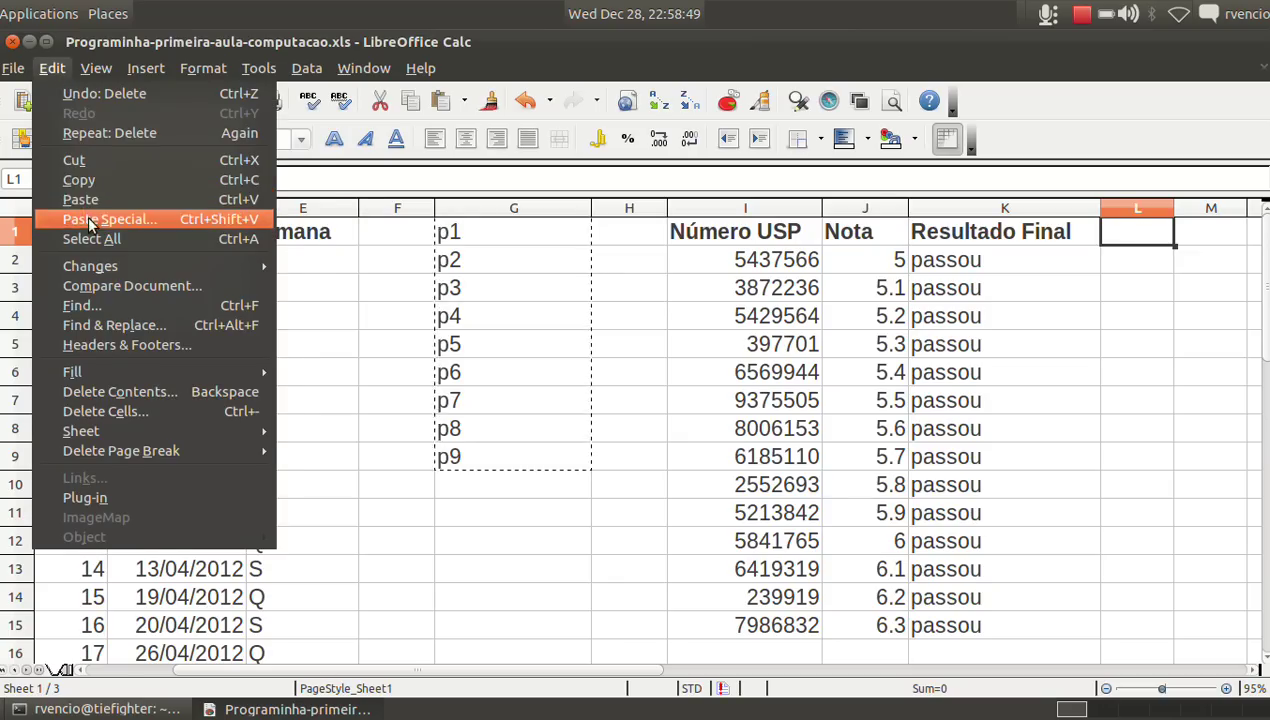
left_click(92, 219)
left_click(354, 509)
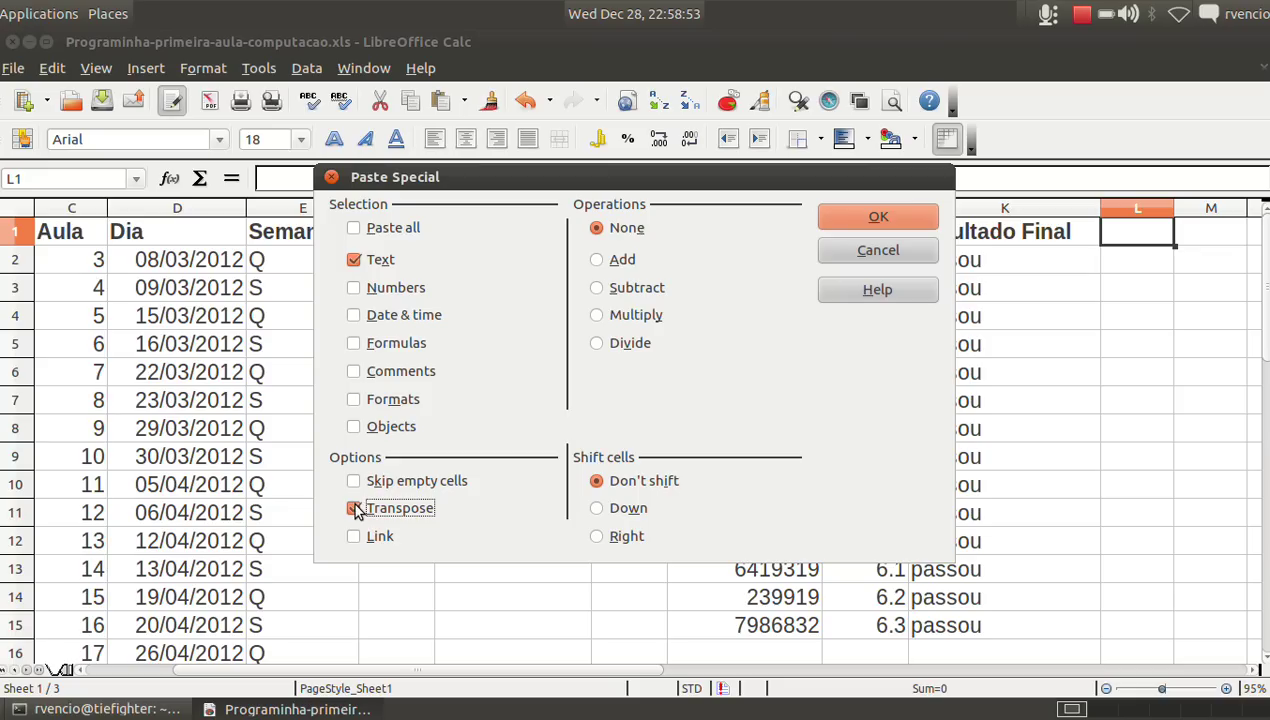
left_click(354, 229)
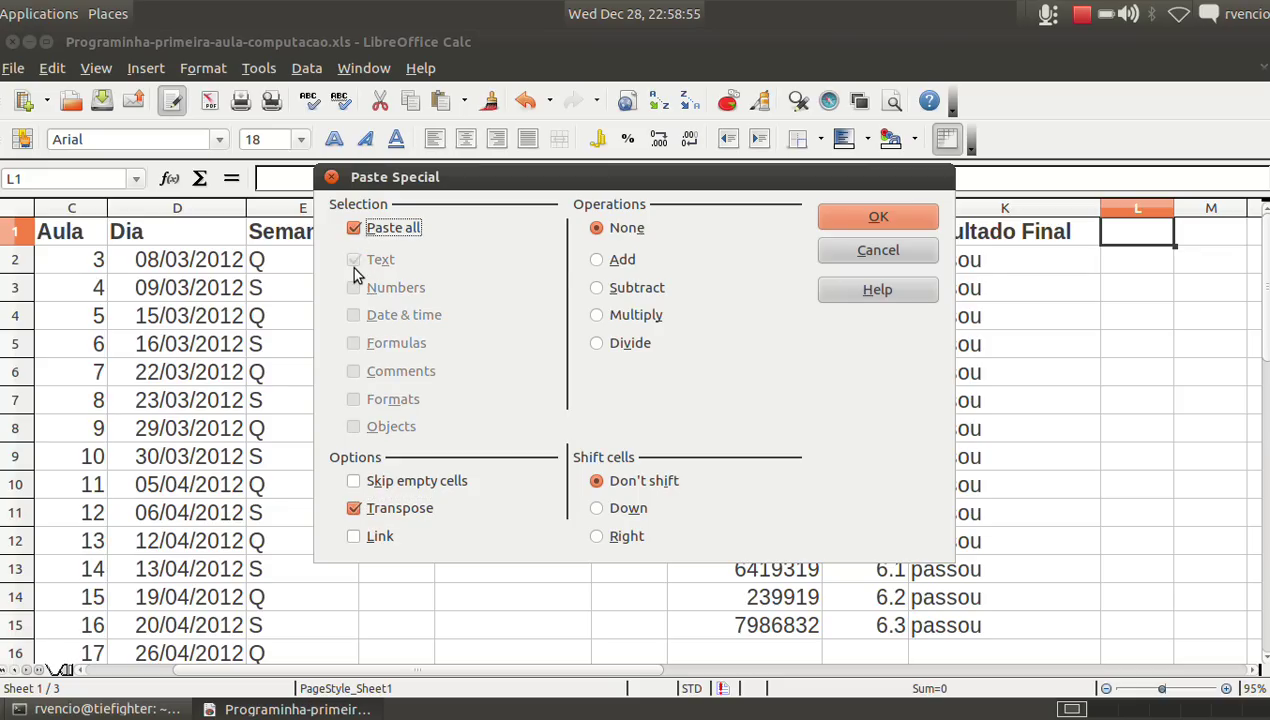
left_click(849, 220)
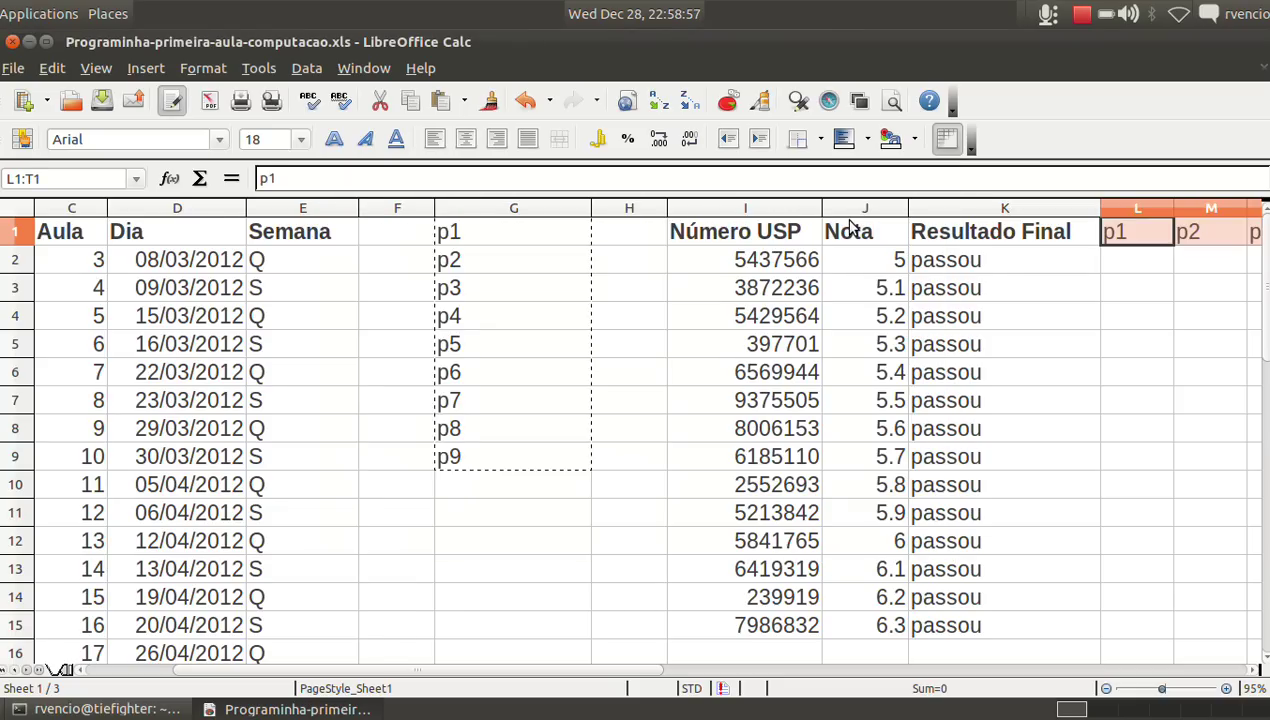
key("Right")
key("Right")
key("Right")
key("Right")
key("Right")
key("Right")
key("Right")
key("Left")
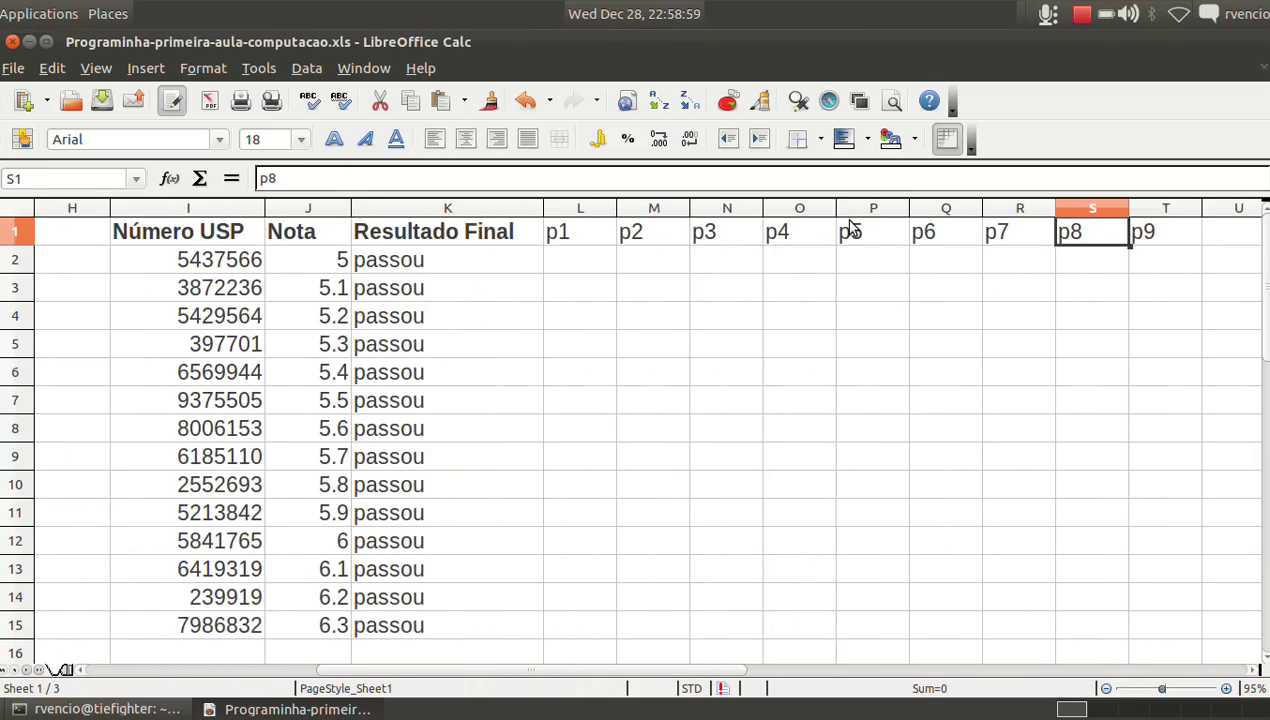
key("Right")
key("Left")
key("Left")
key("Left")
key("Left")
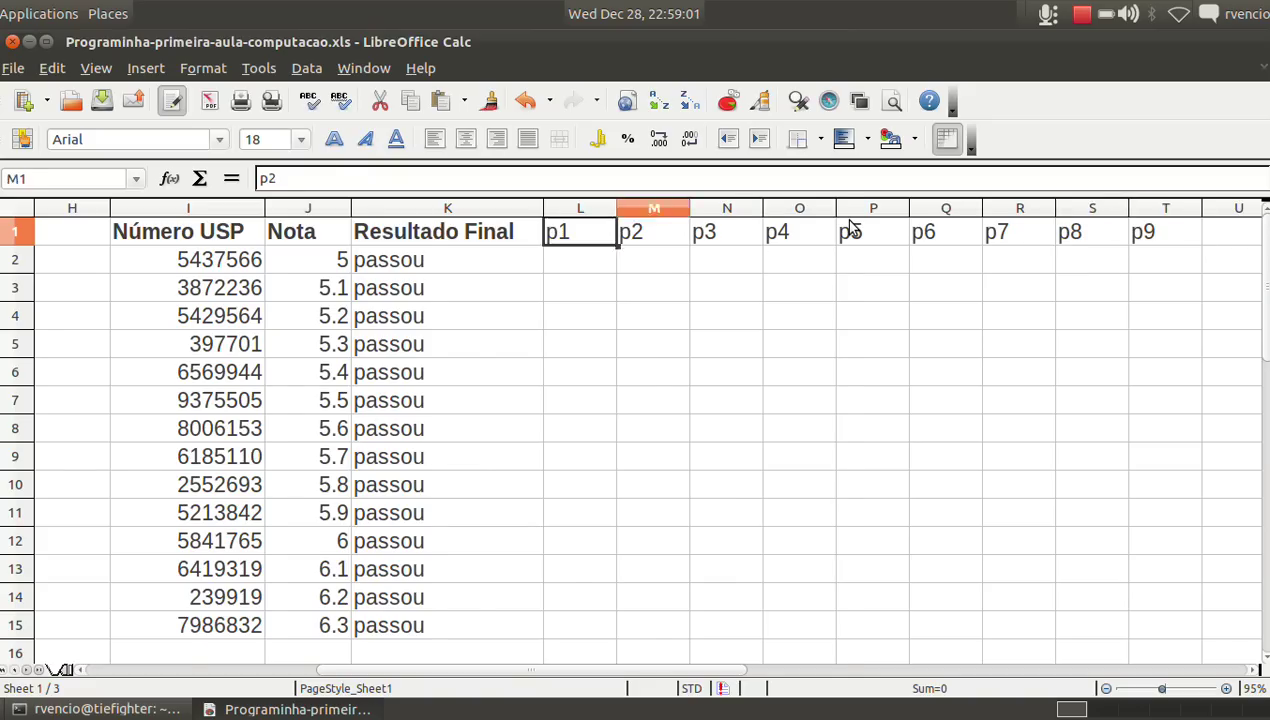
key("Left")
key("Left")
key("Left")
key("Left")
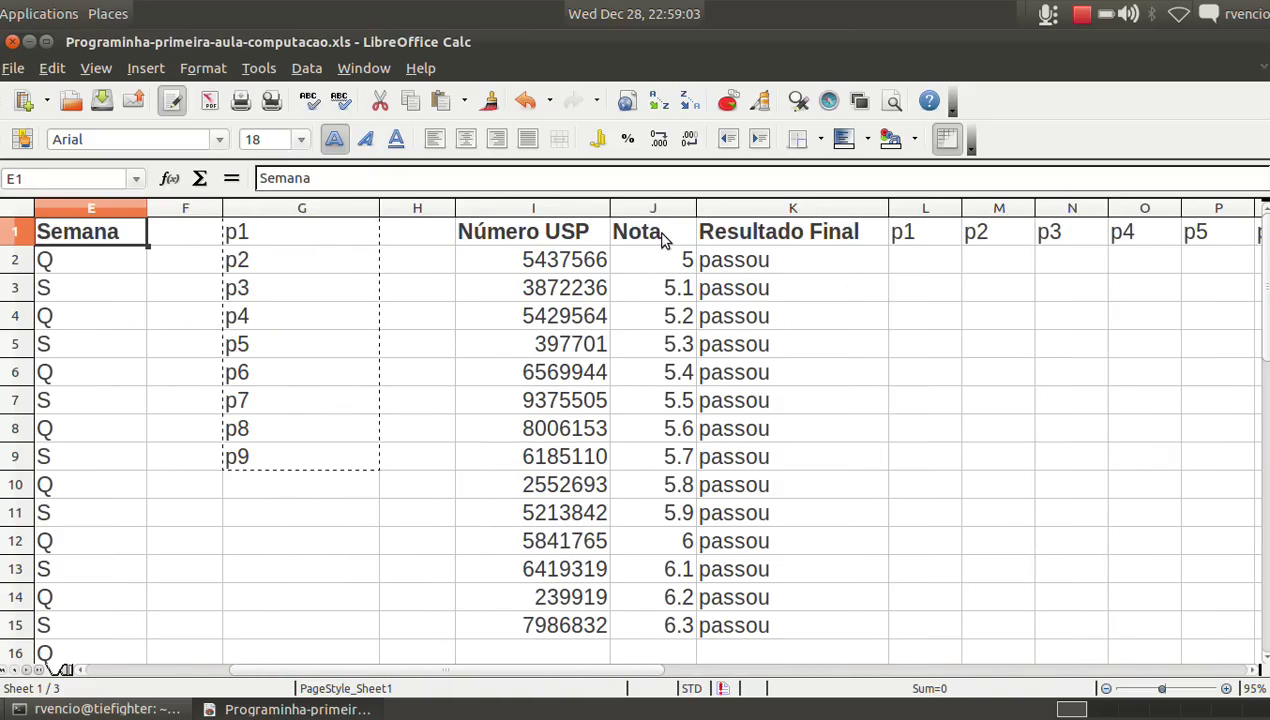
Delete columns F and G holding the old vertical p1–p9 list
left_click_drag(204, 208, 334, 208)
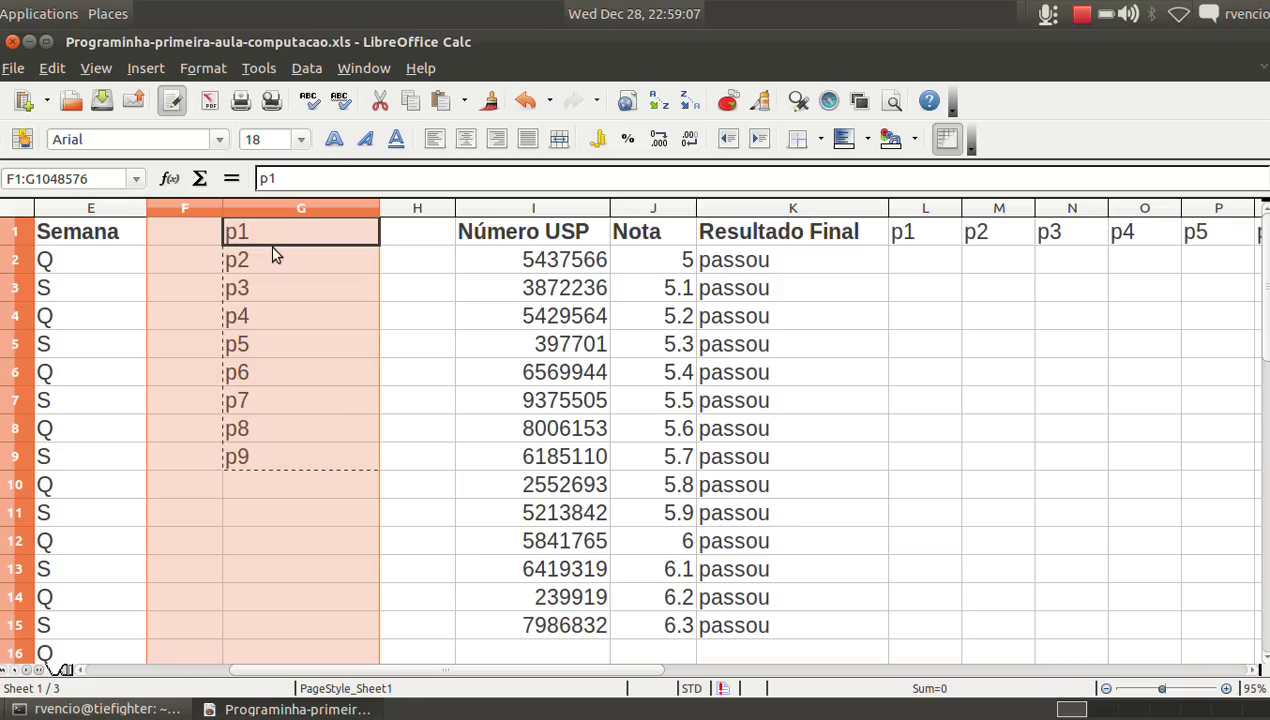
left_click(186, 206)
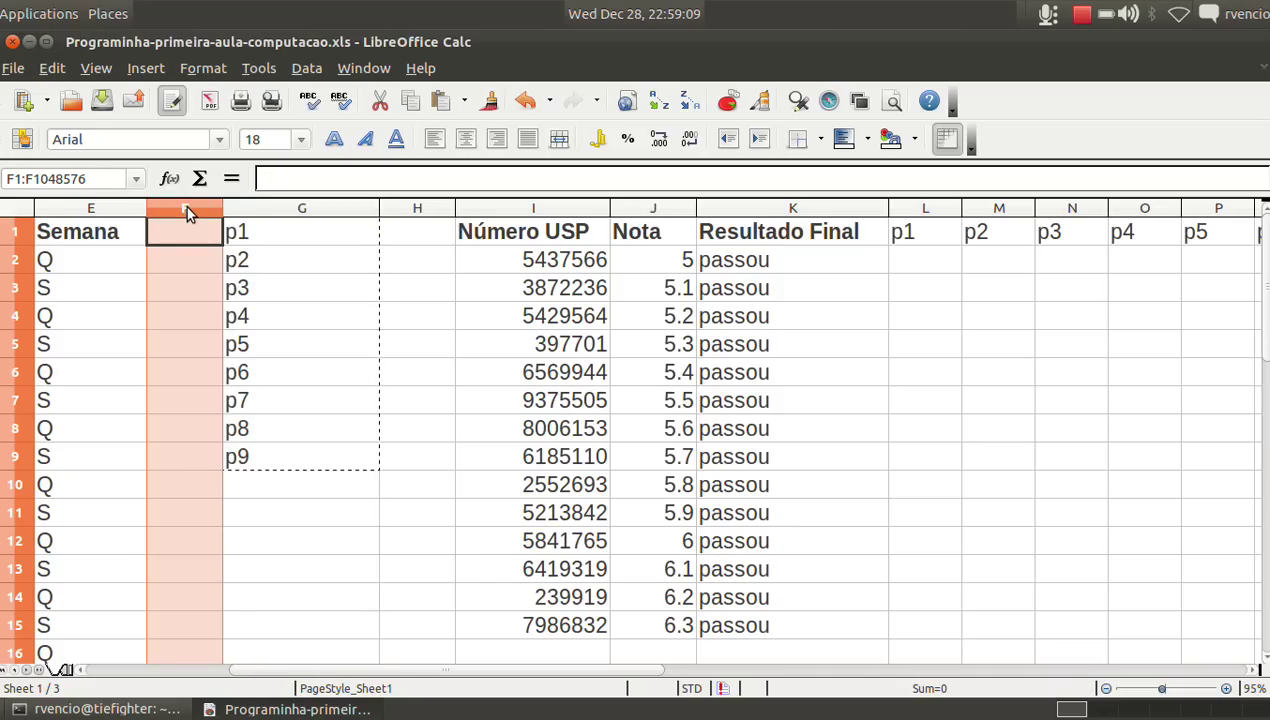
left_click(231, 327)
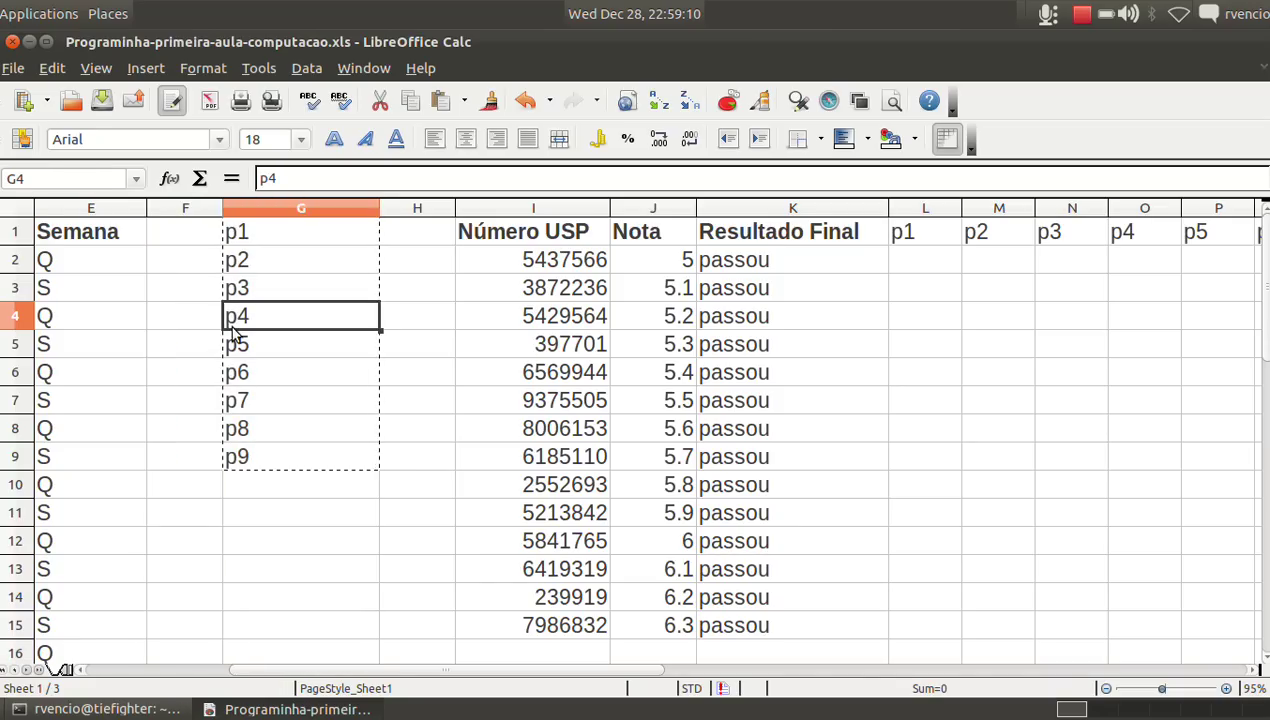
left_click(194, 206)
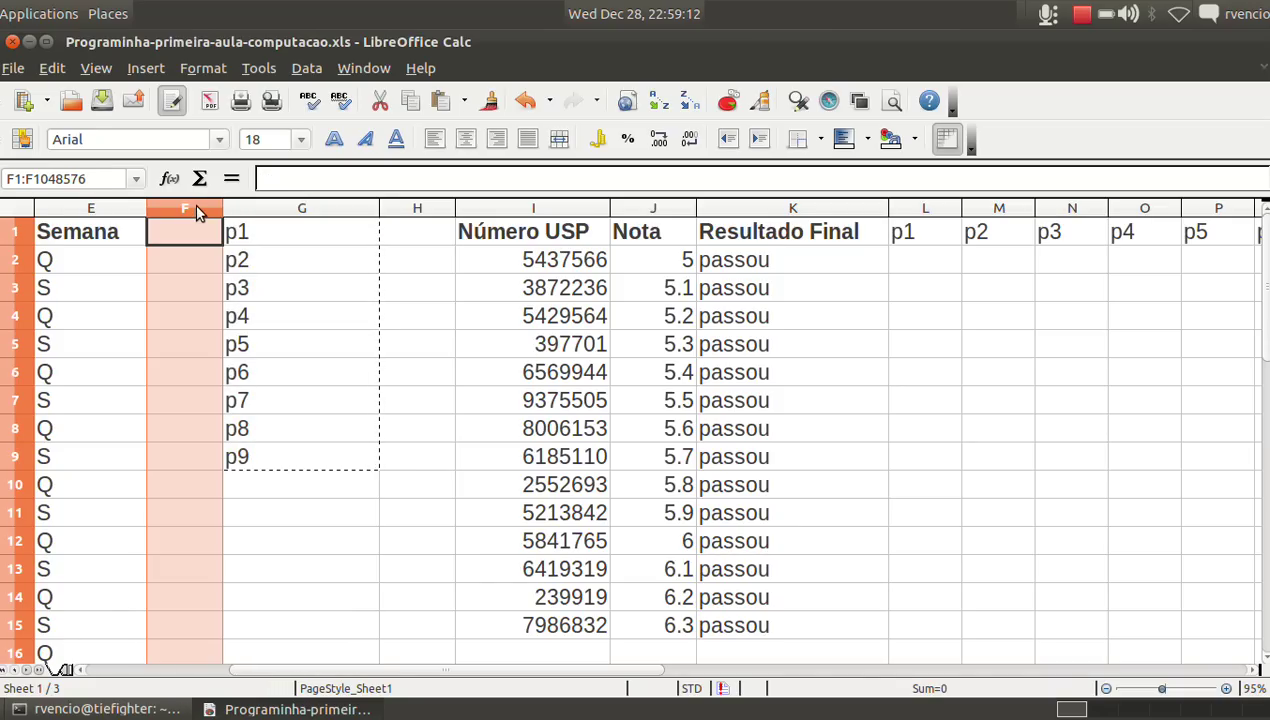
left_click(248, 205, "shift")
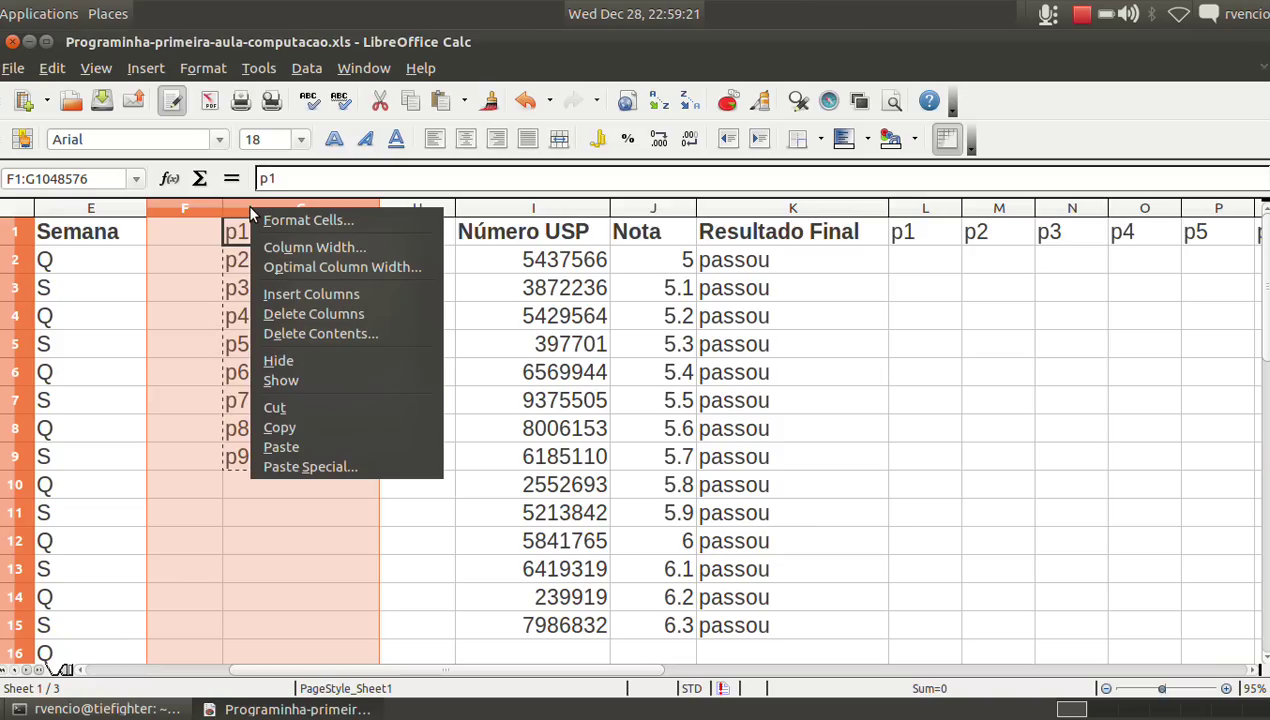
left_click(294, 324)
key("Escape")
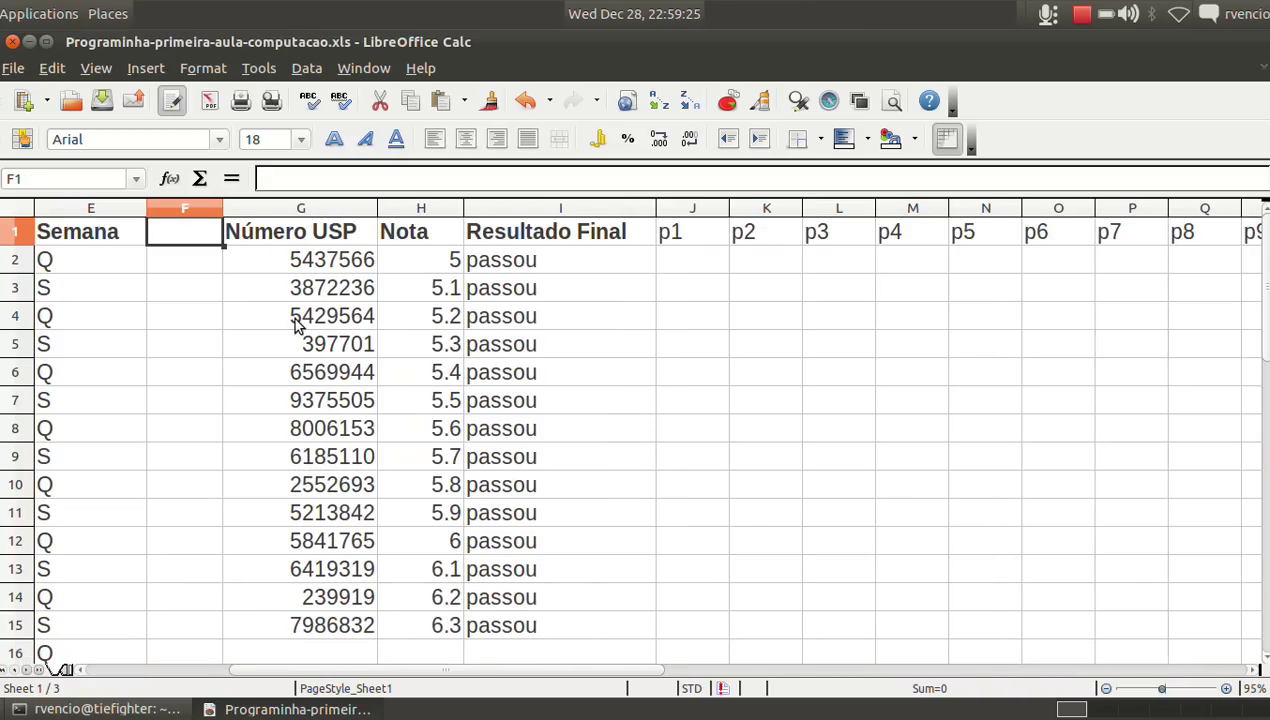
left_click(699, 239)
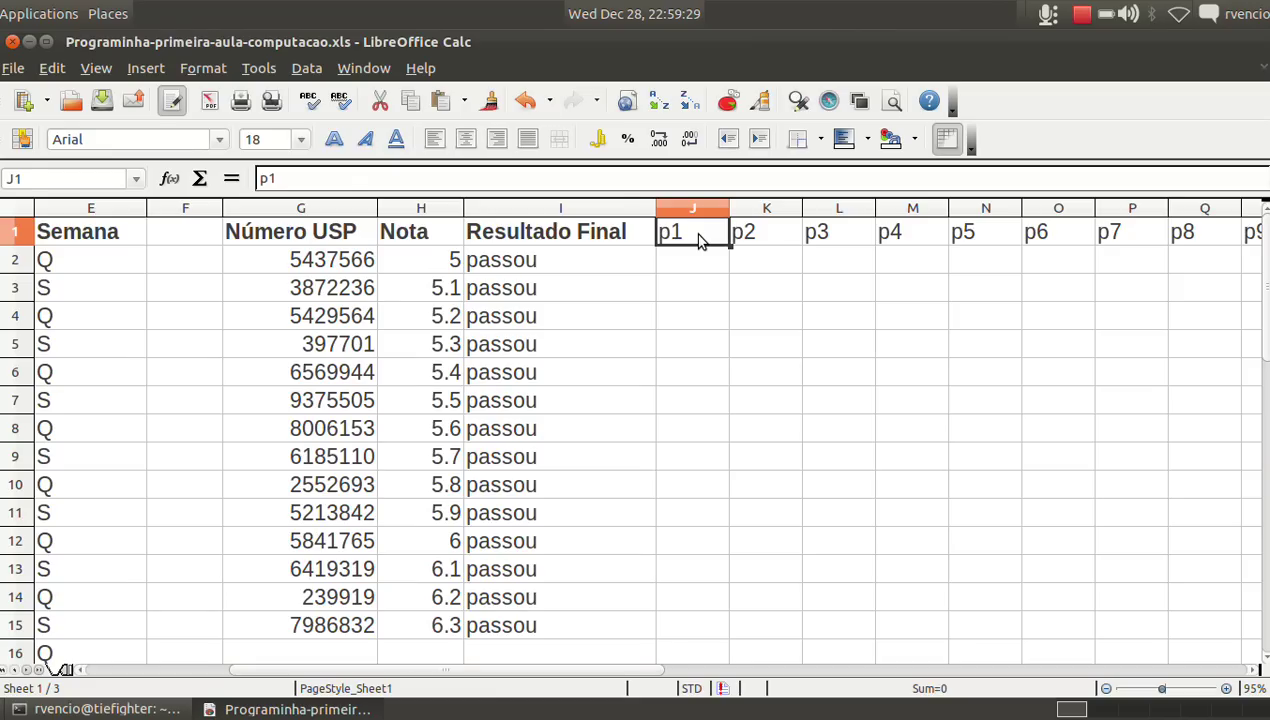
Overwrite the Nota formulas in H3:H8 with the scores 3, 4, 10, 9, 8 and 7
key("Left")
key("Left")
key("Down")
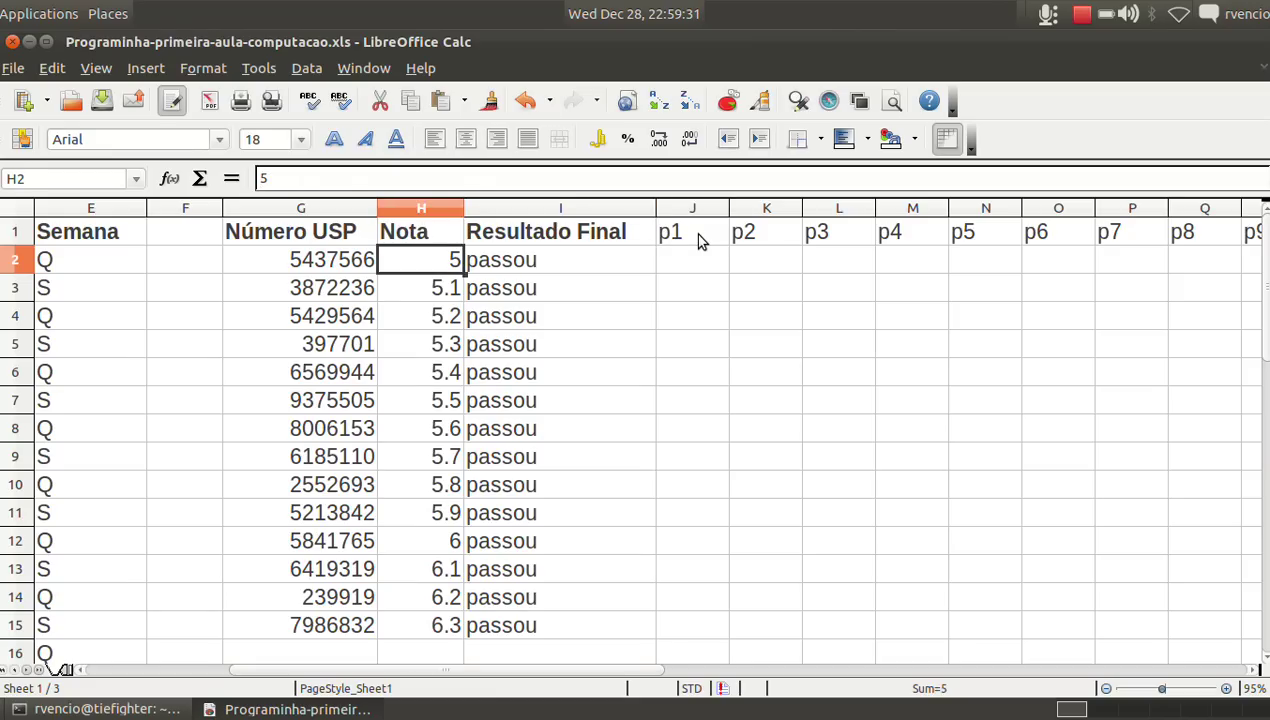
key("Down")
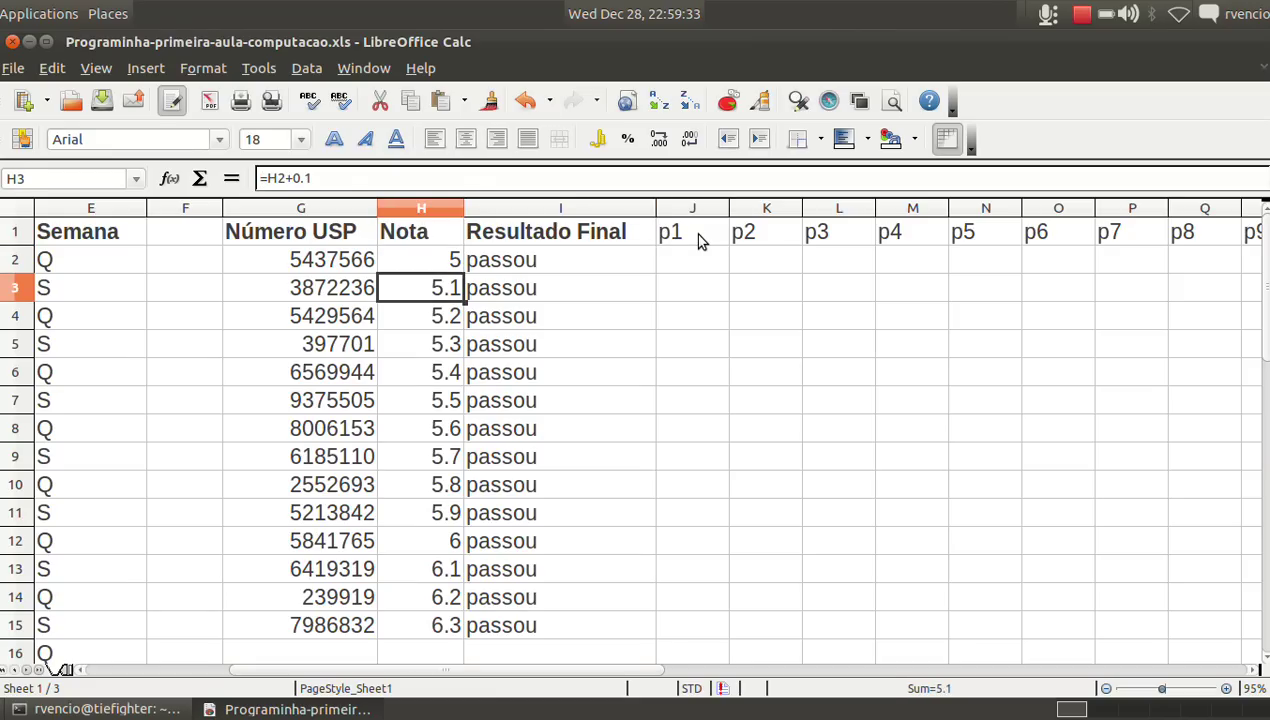
key("Up")
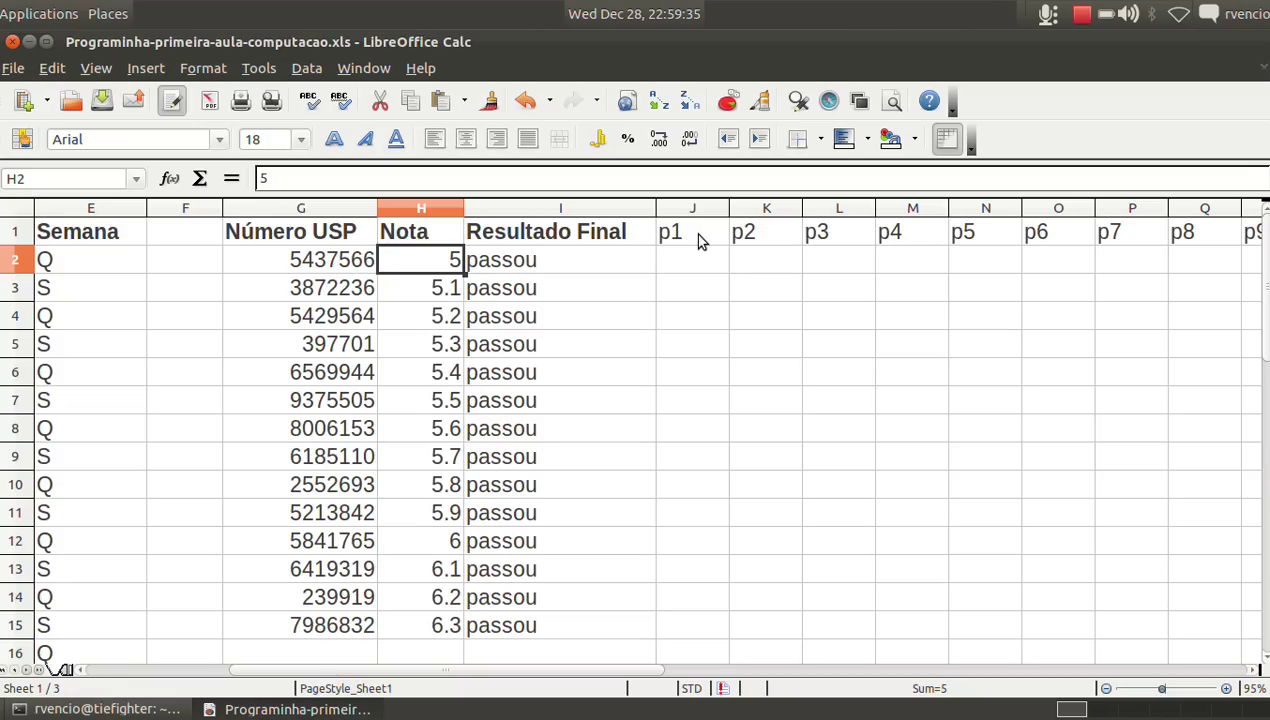
key("Down")
type("3")
key("Return")
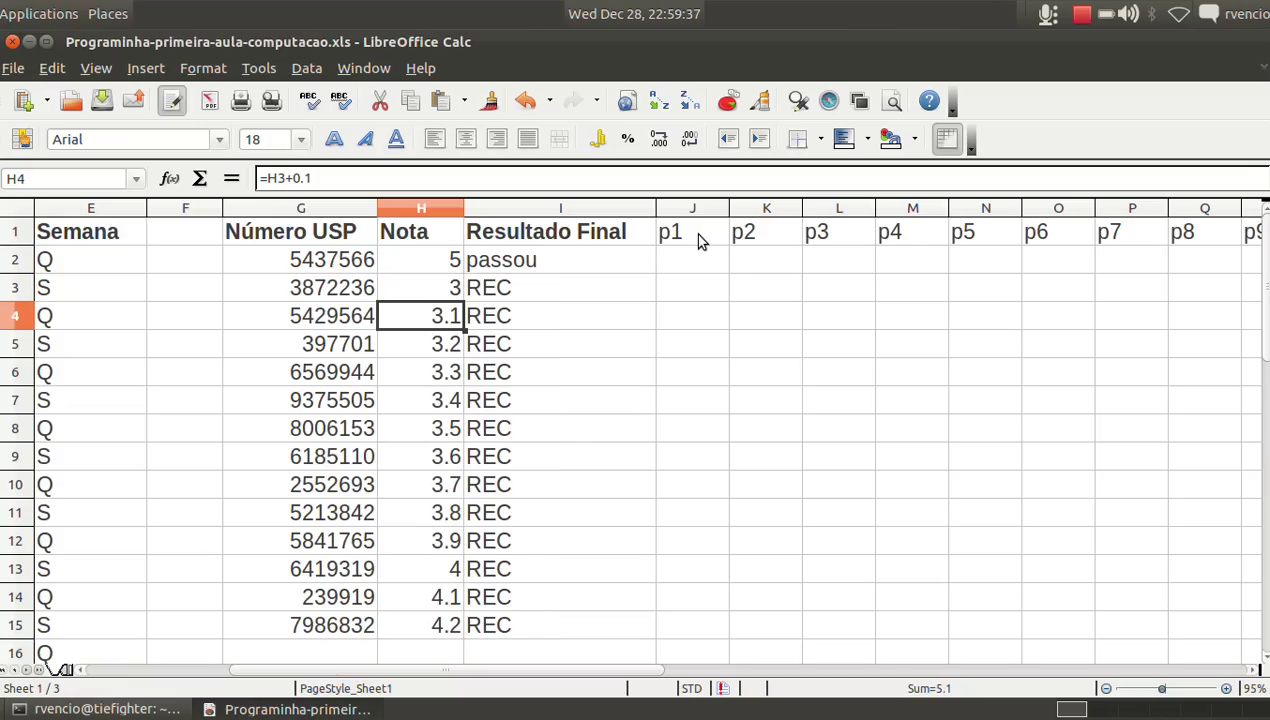
type("4")
key("Return")
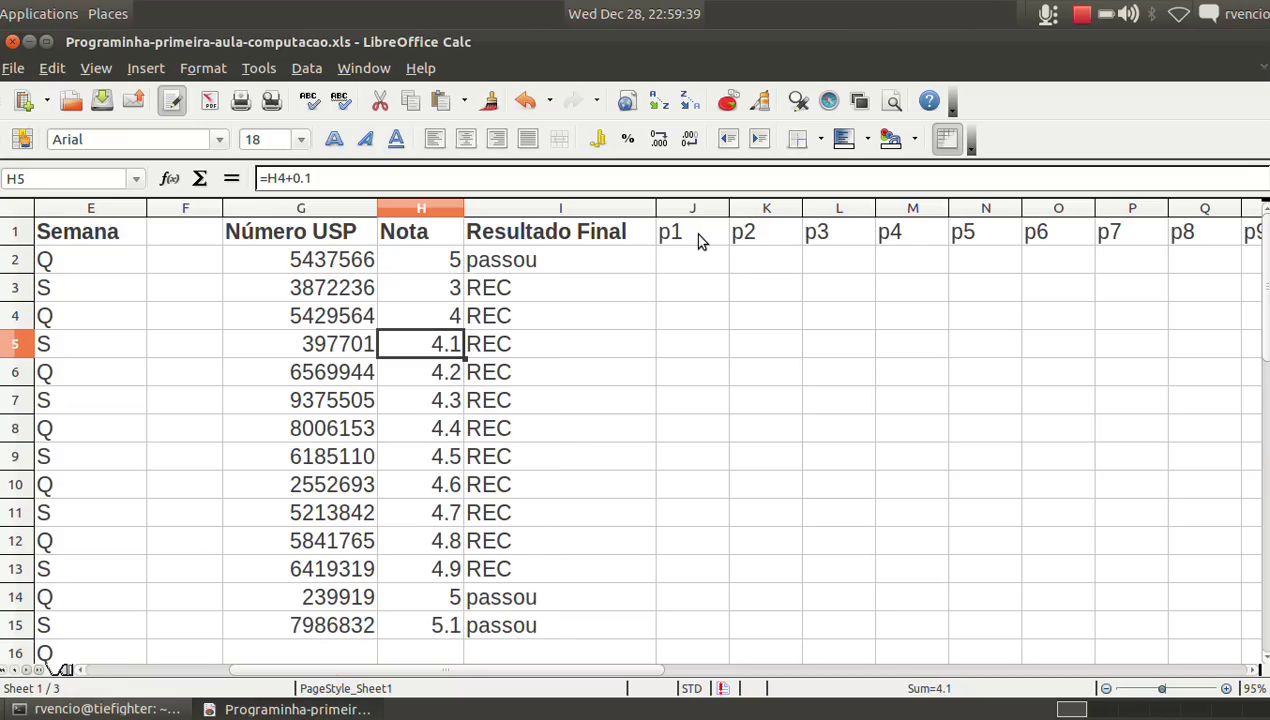
type("10")
key("Return")
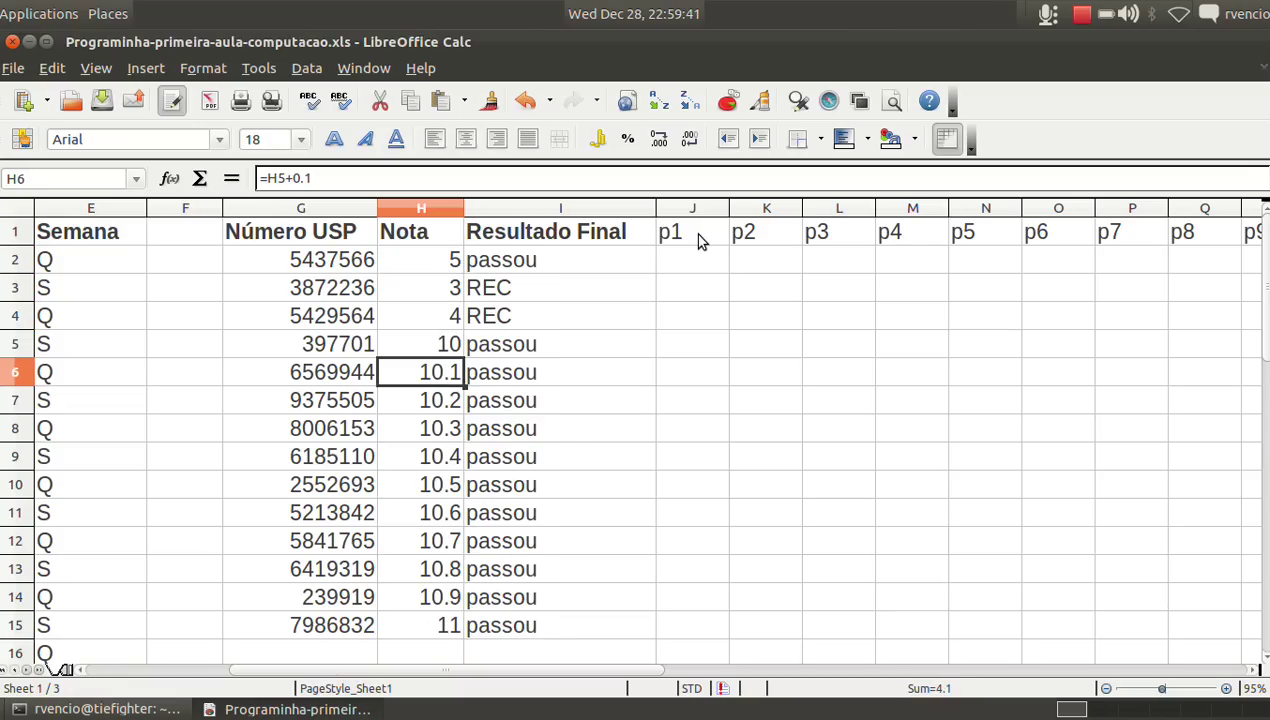
type("9")
key("Return")
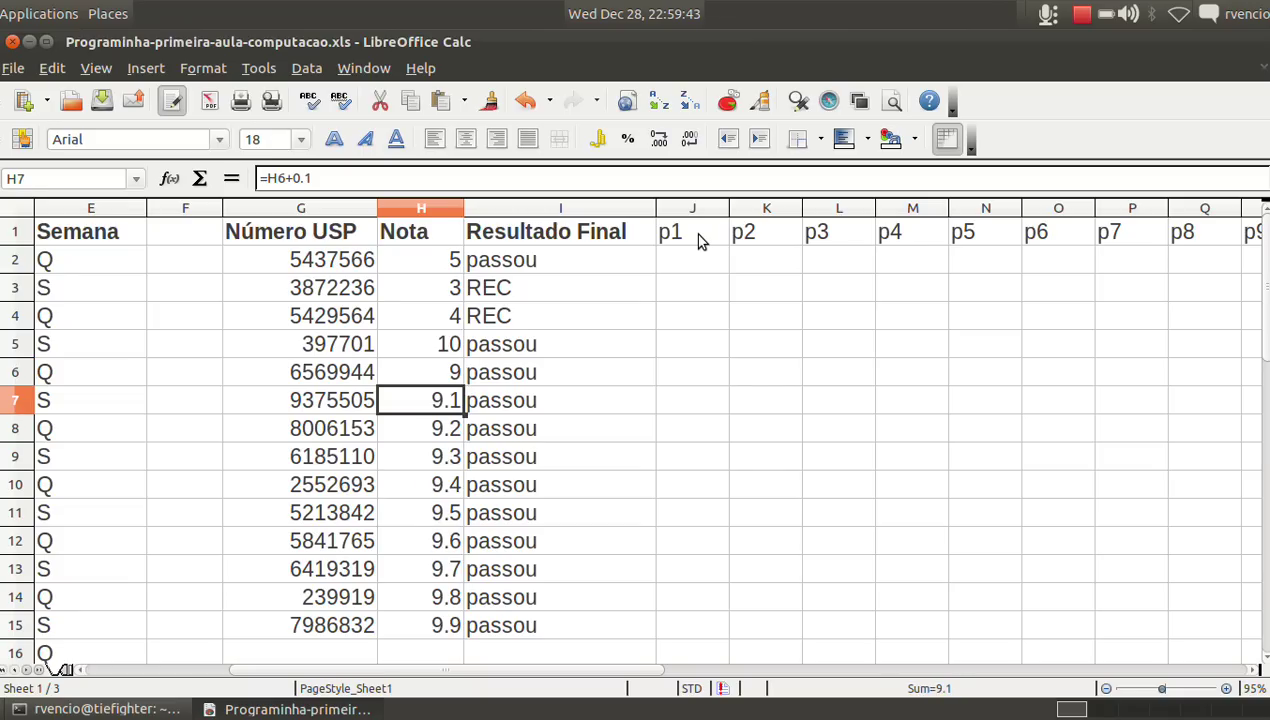
type("8")
key("Return")
type("7")
key("Return")
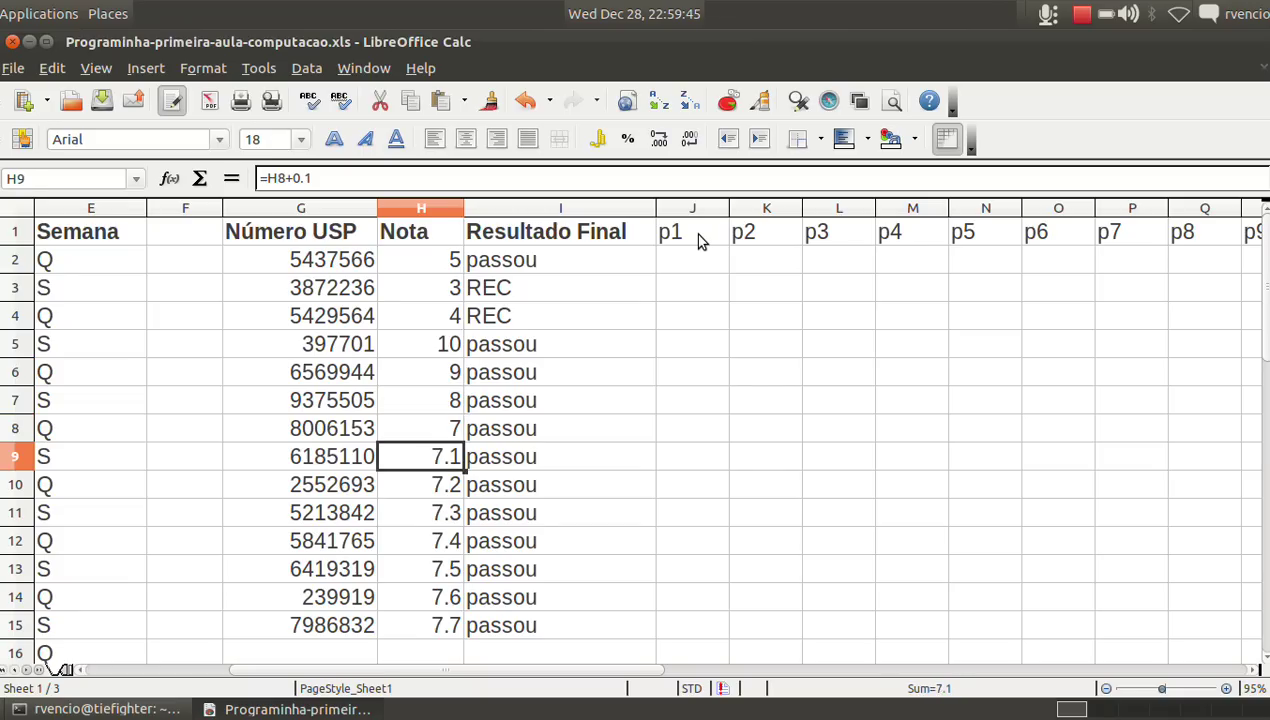
Enter the remaining Nota scores 5, 2, 2.5, 1, 0, 10 and 10 down to row 15
type("5")
key("Return")
type("2")
key("Return")
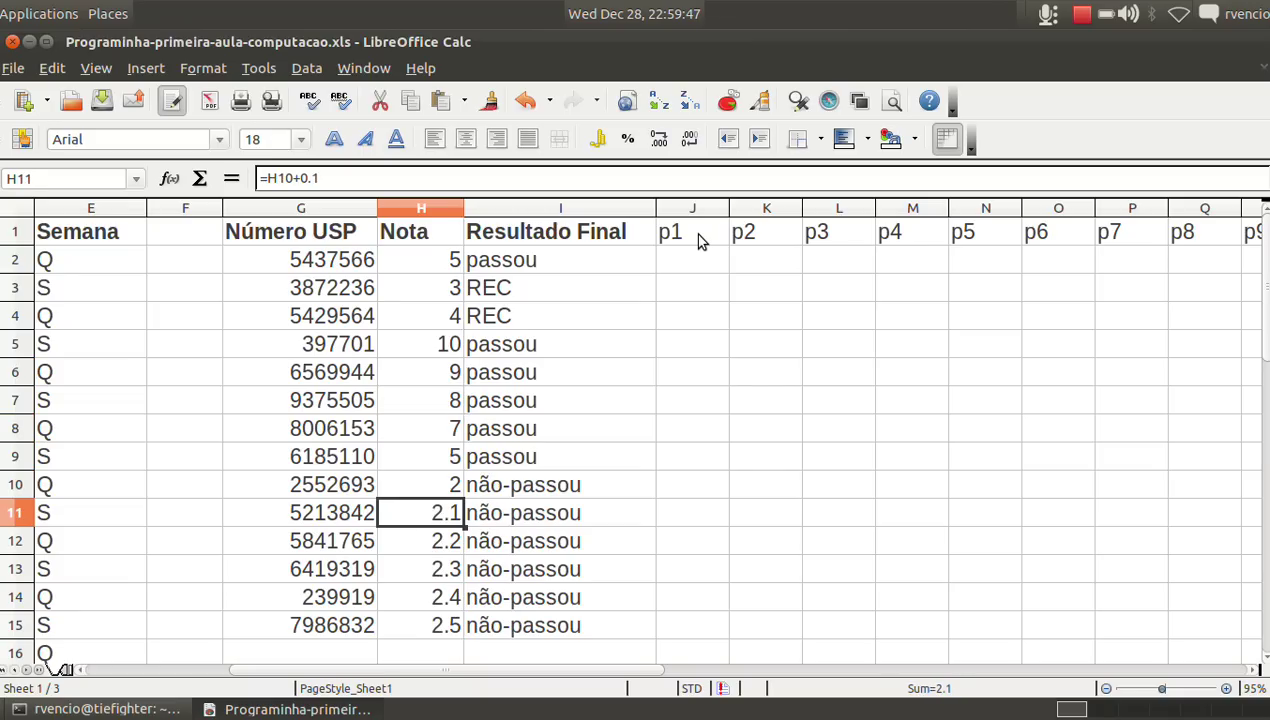
type("2.5")
key("Return")
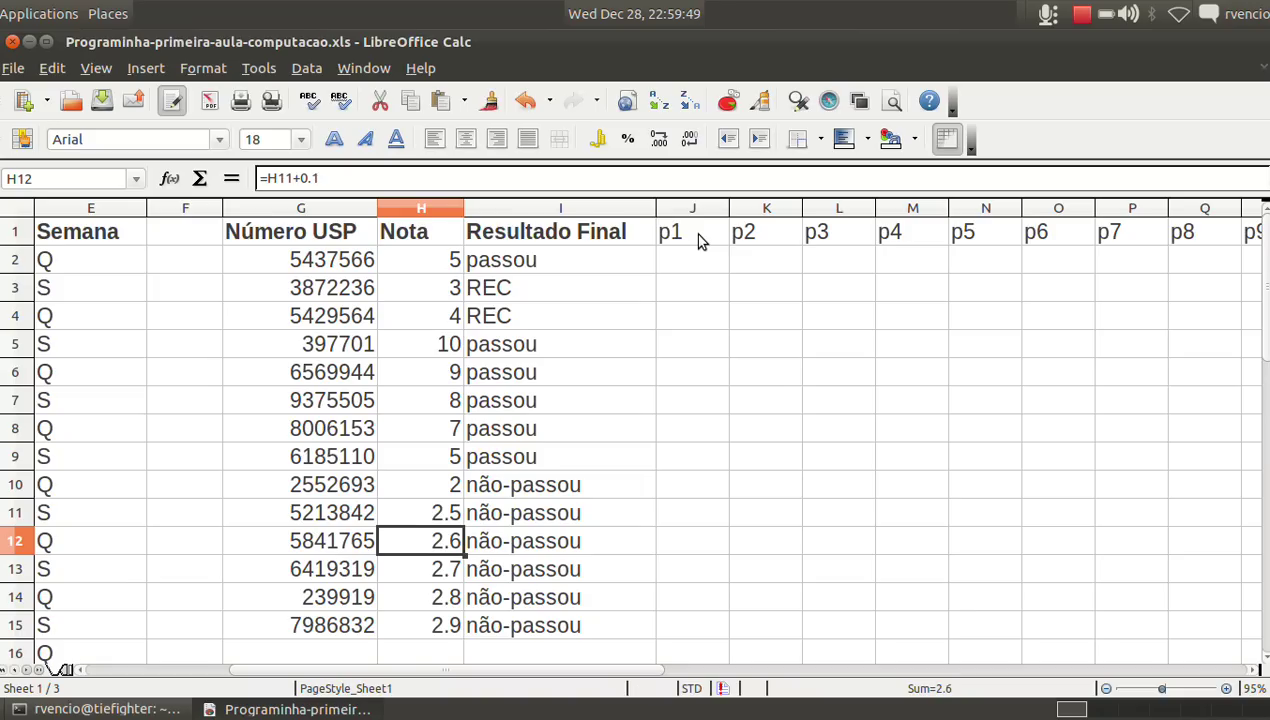
type("1")
key("Return")
type("0")
key("Return")
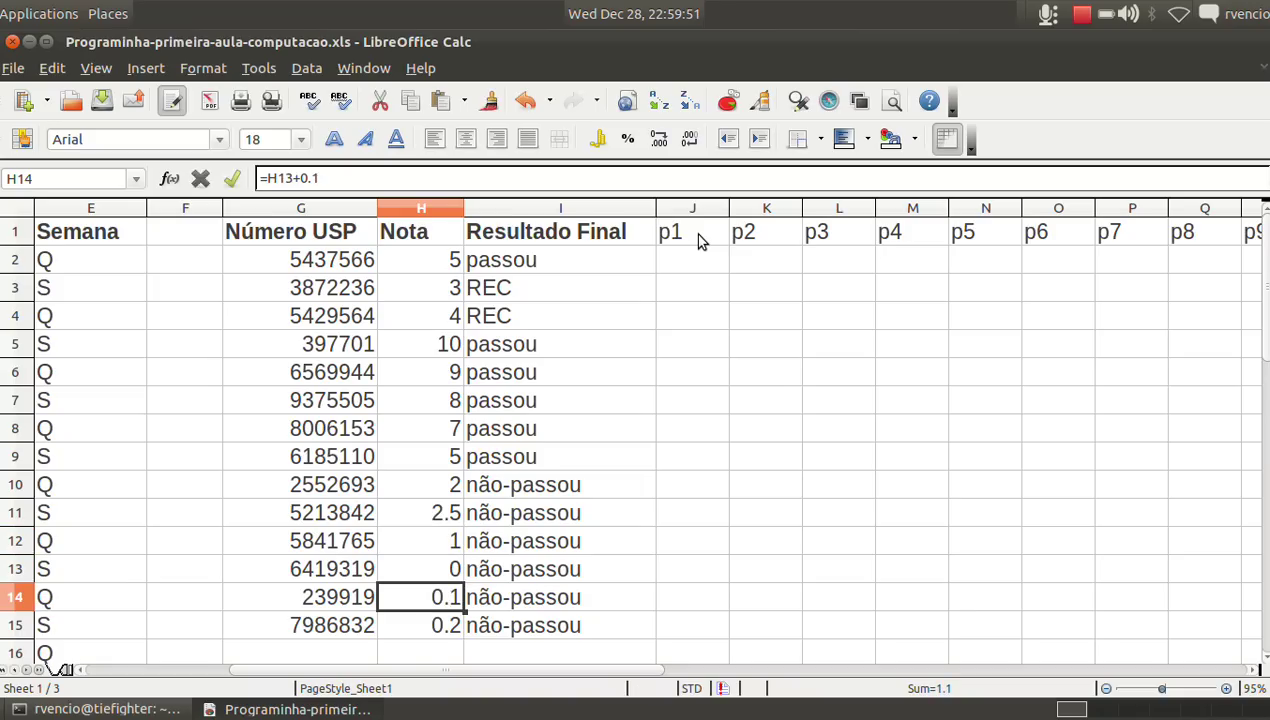
type("10")
key("Return")
type("10")
key("Return")
key("Up")
key("Up")
key("Up")
key("Up")
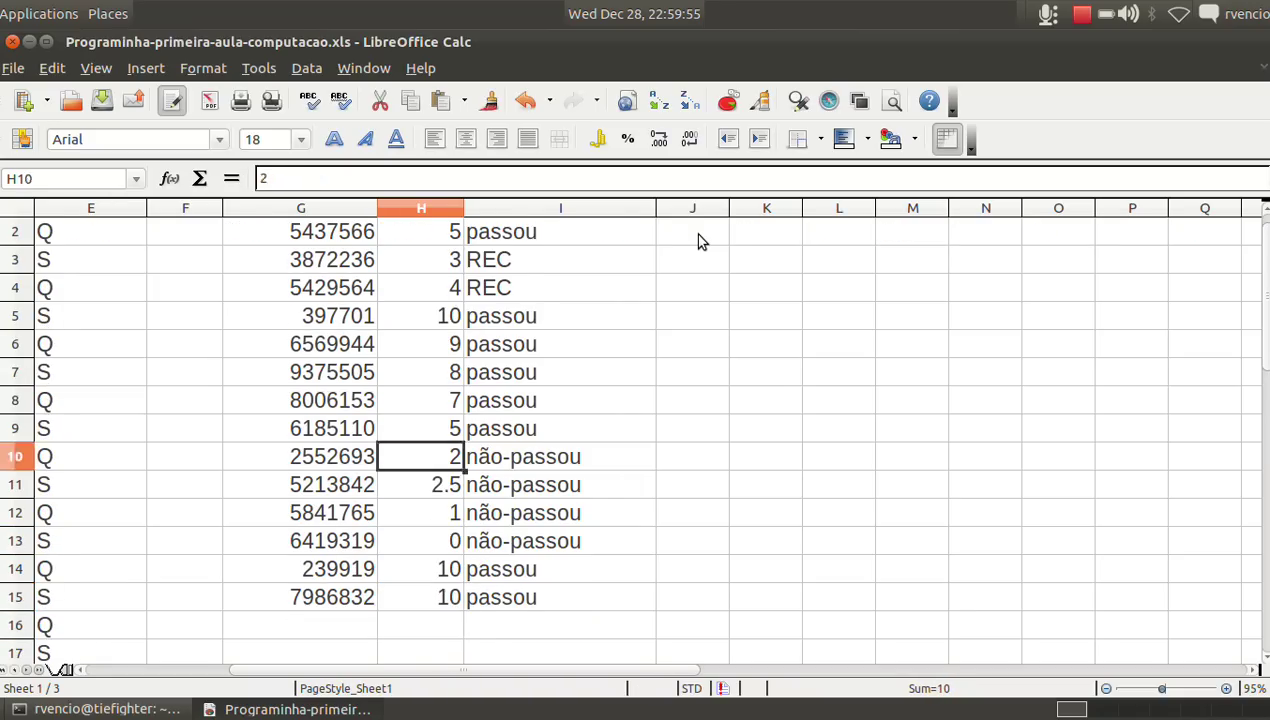
key("Up")
key("Up")
key("Up")
key("Down")
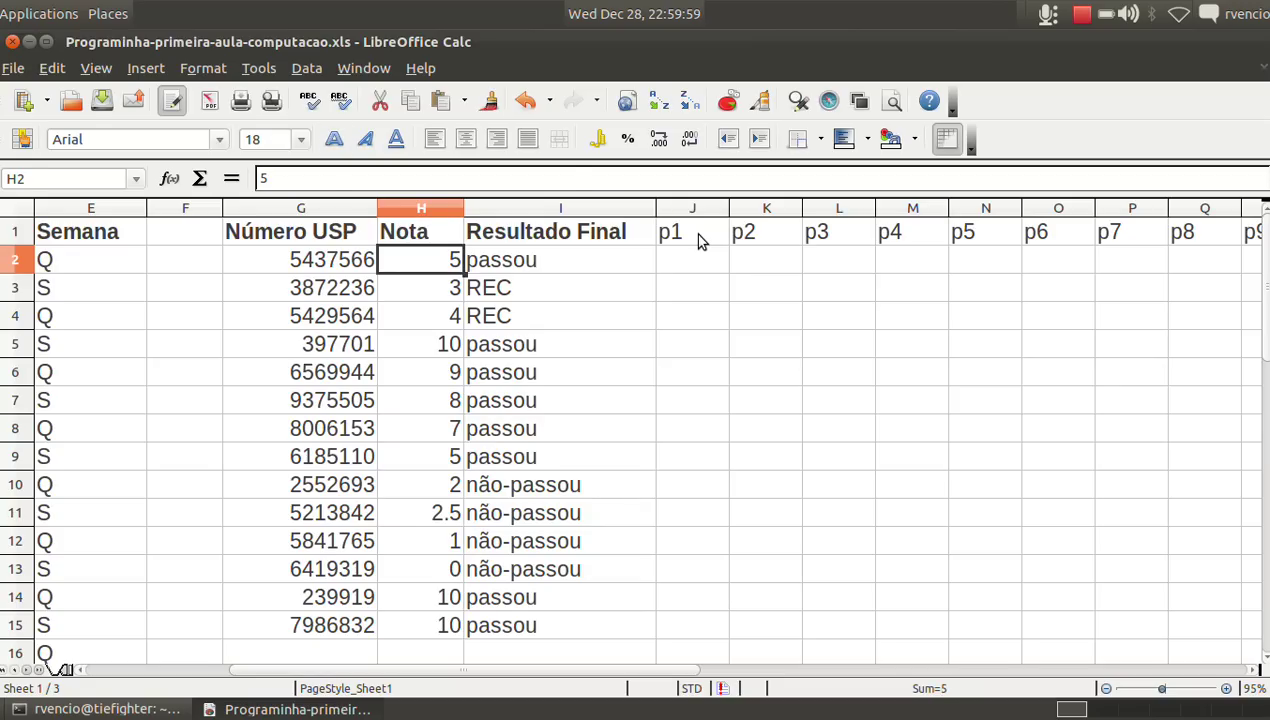
Browse across the sheet from Número USP through the p1–p9 columns and back to the Nota header
key("Right")
key("Right")
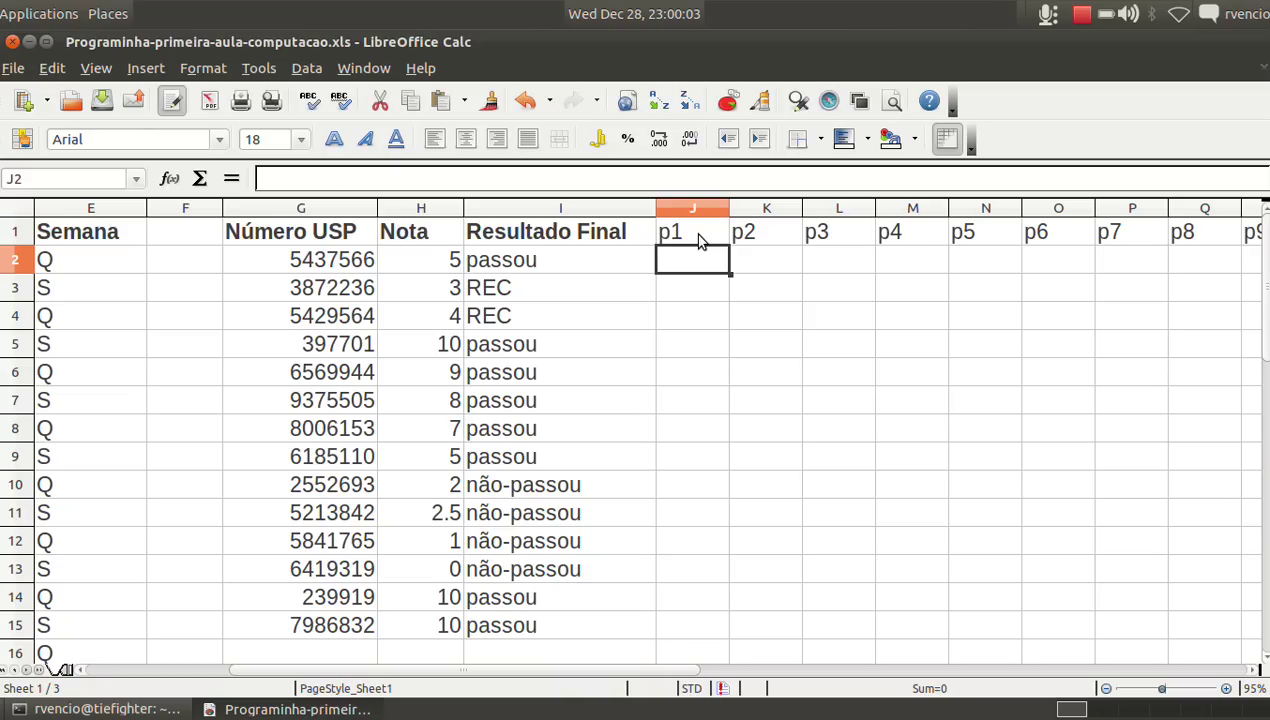
key("Left")
key("Home")
key("Down")
key("Right")
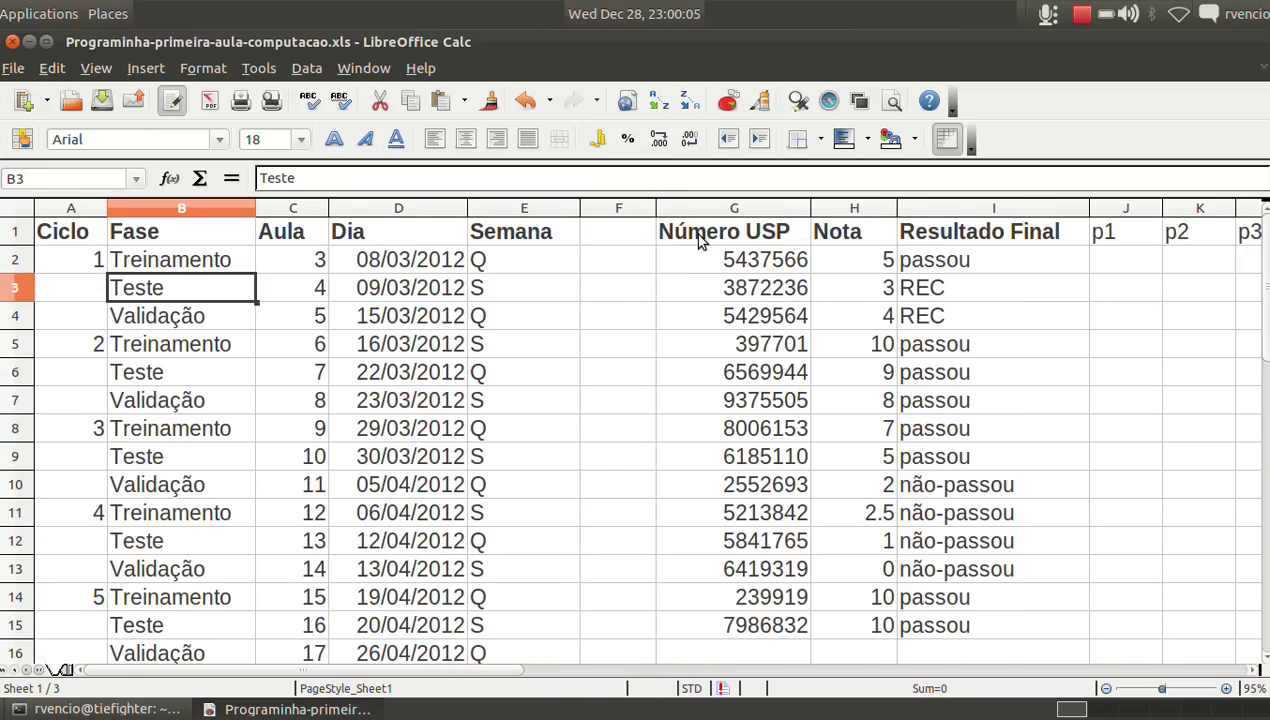
key("Right")
key("Right")
key("Right")
key("Right")
key("Right")
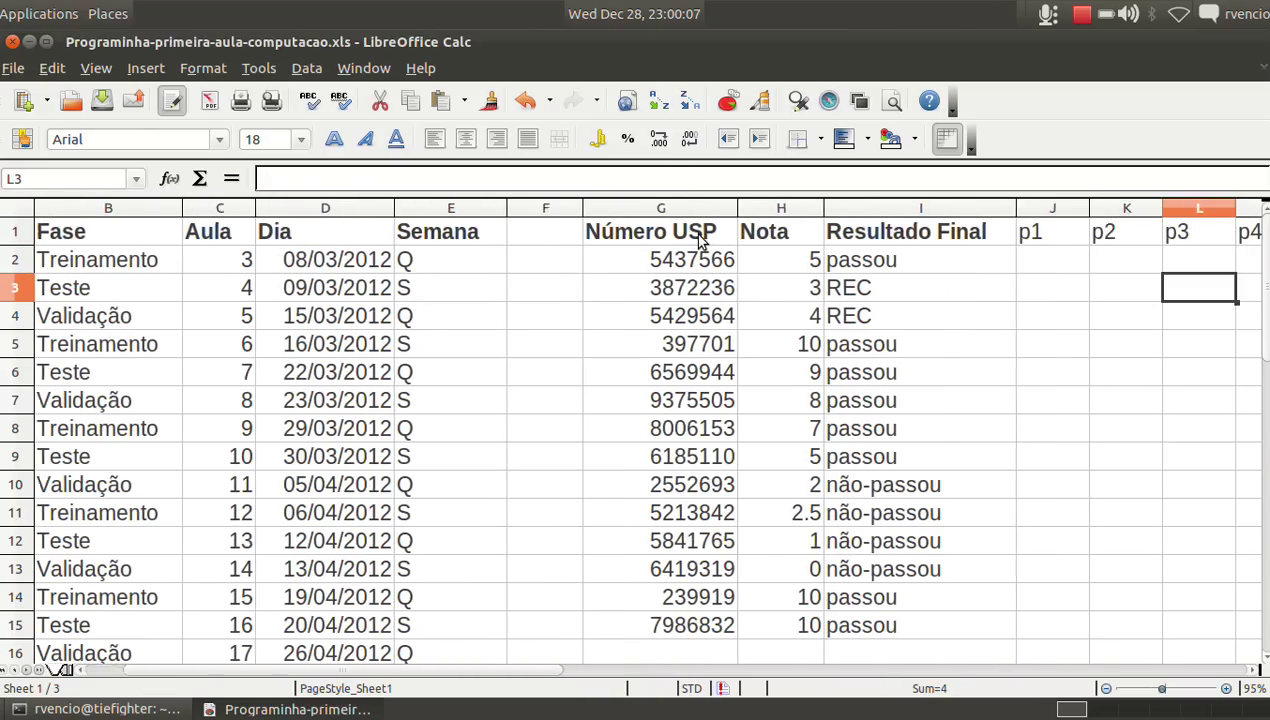
key("Left")
key("Up")
key("Right")
key("Right")
key("Right")
key("Right")
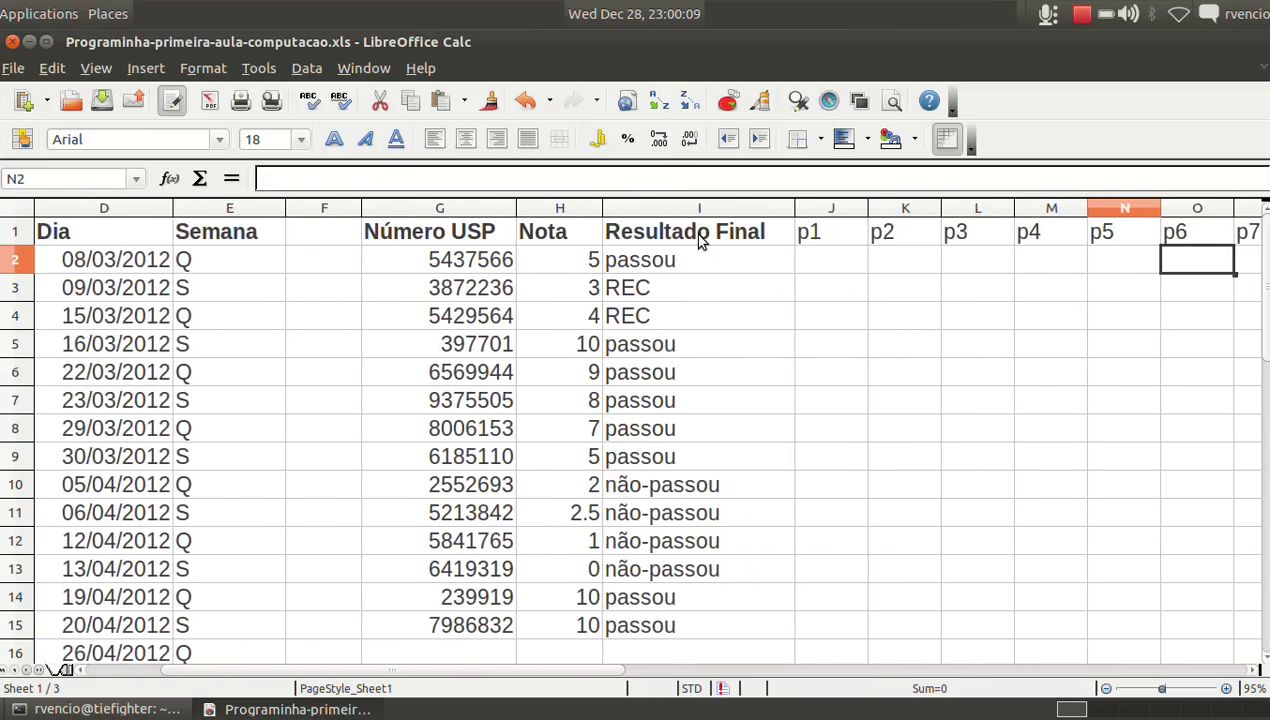
key("Right")
key("Right")
key("Right")
key("Right")
key("Right")
key("Left")
key("Left")
key("Home")
key("Right")
key("Up")
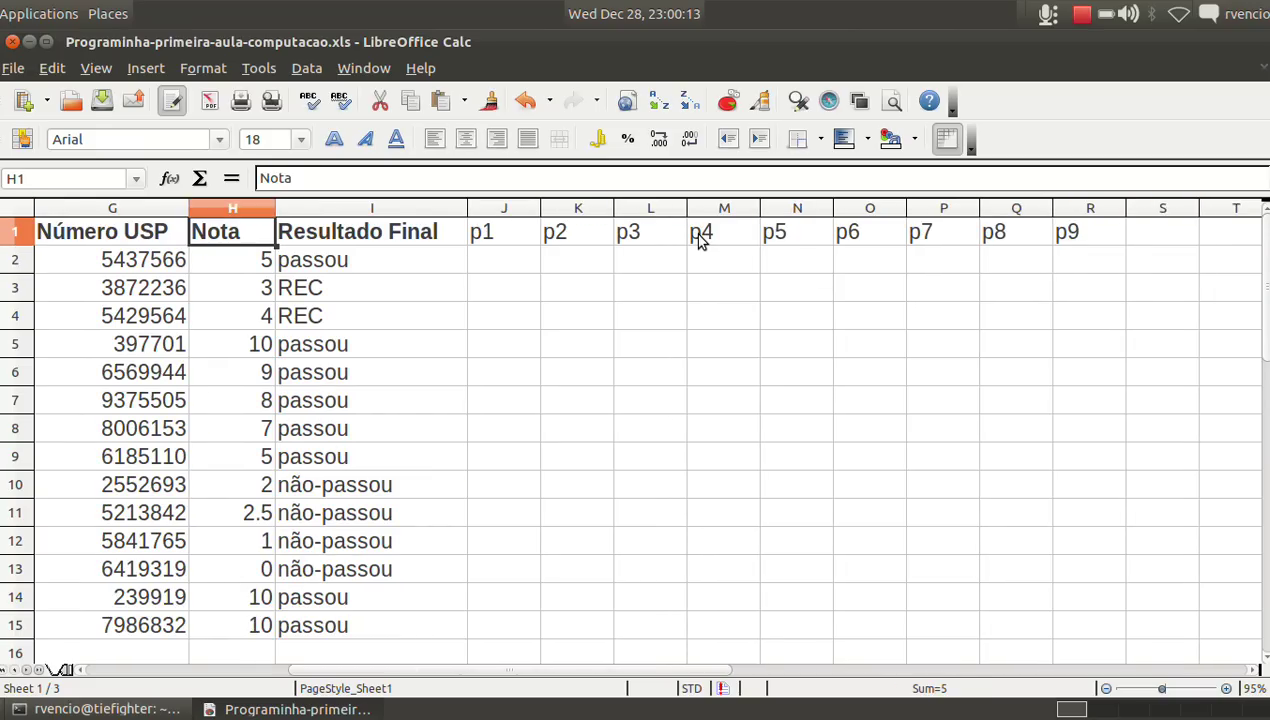
Change the H1 header to Nota PROVA and drag column H wider to show it
left_click(499, 180)
type("PROV")
key("Return")
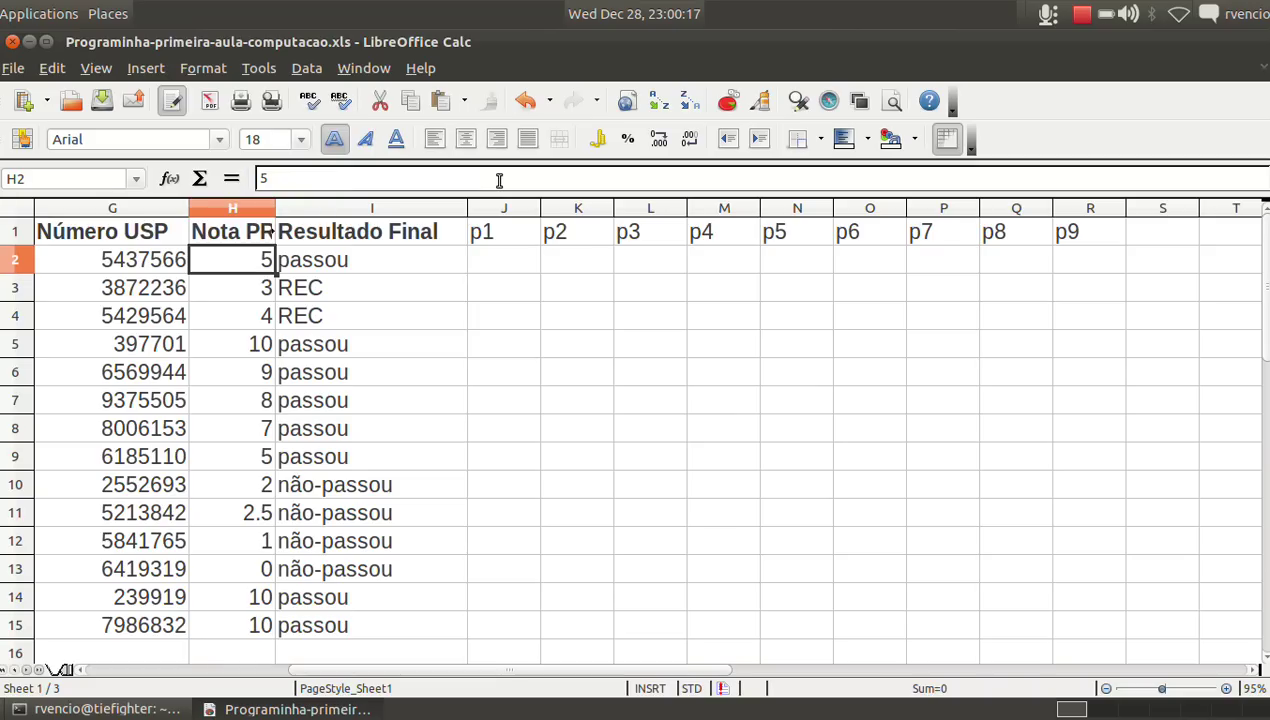
left_click_drag(277, 207, 353, 207)
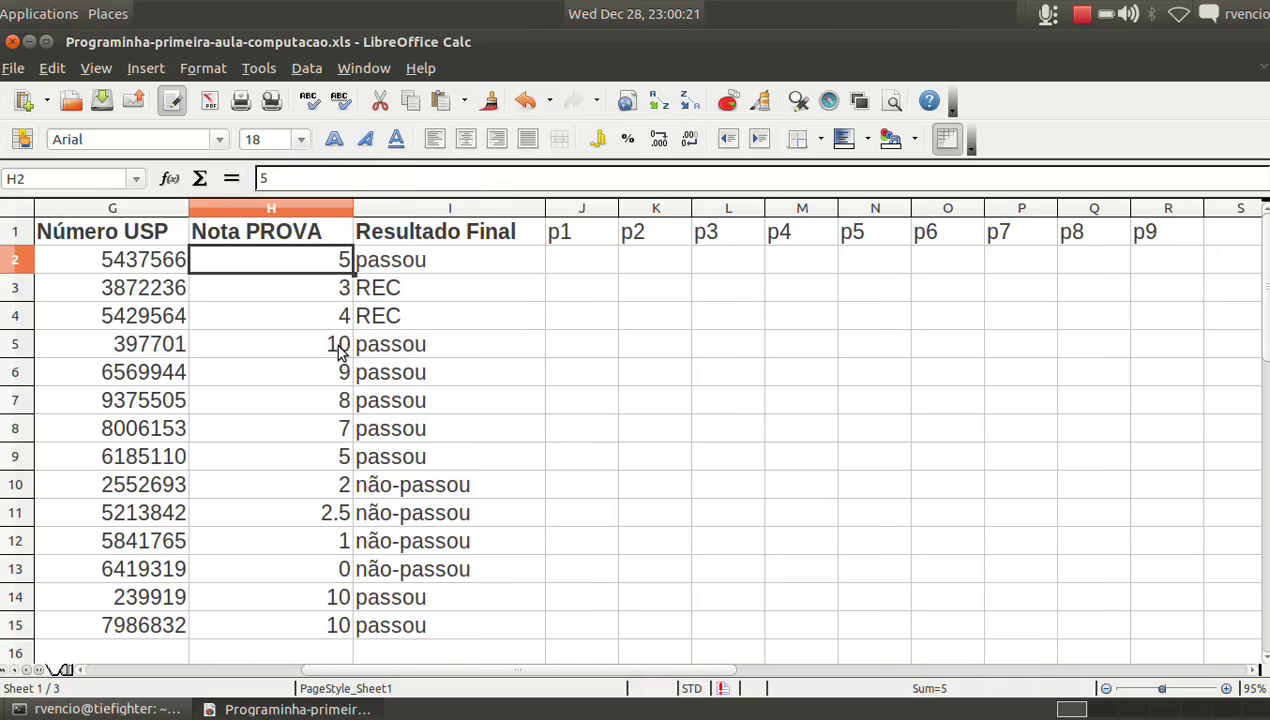
left_click(338, 540)
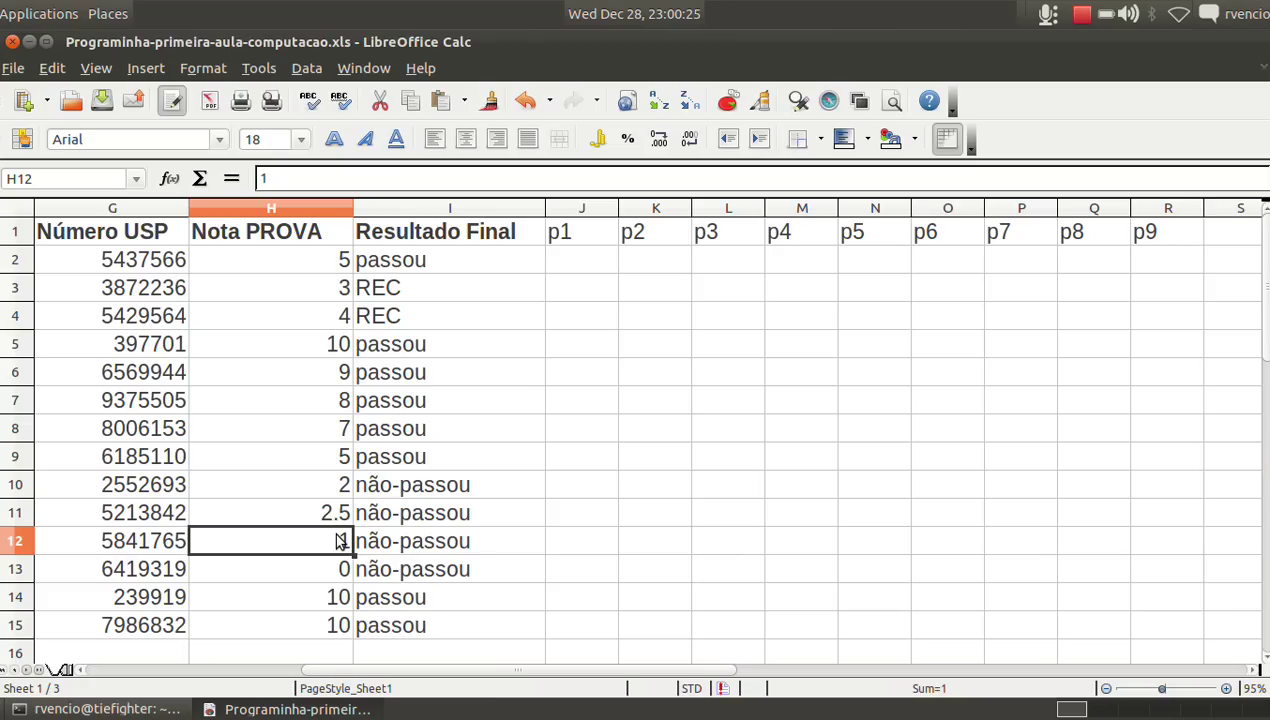
left_click(577, 240)
left_click_drag(577, 240, 1140, 233)
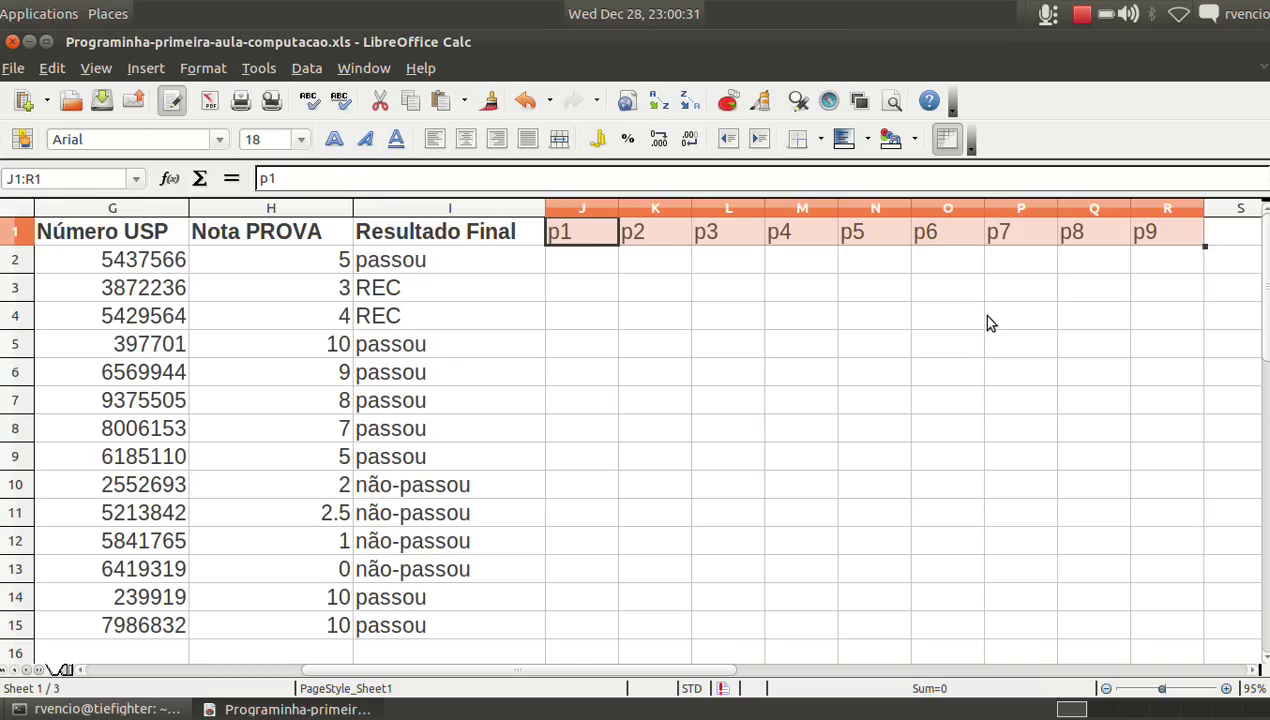
left_click(585, 295)
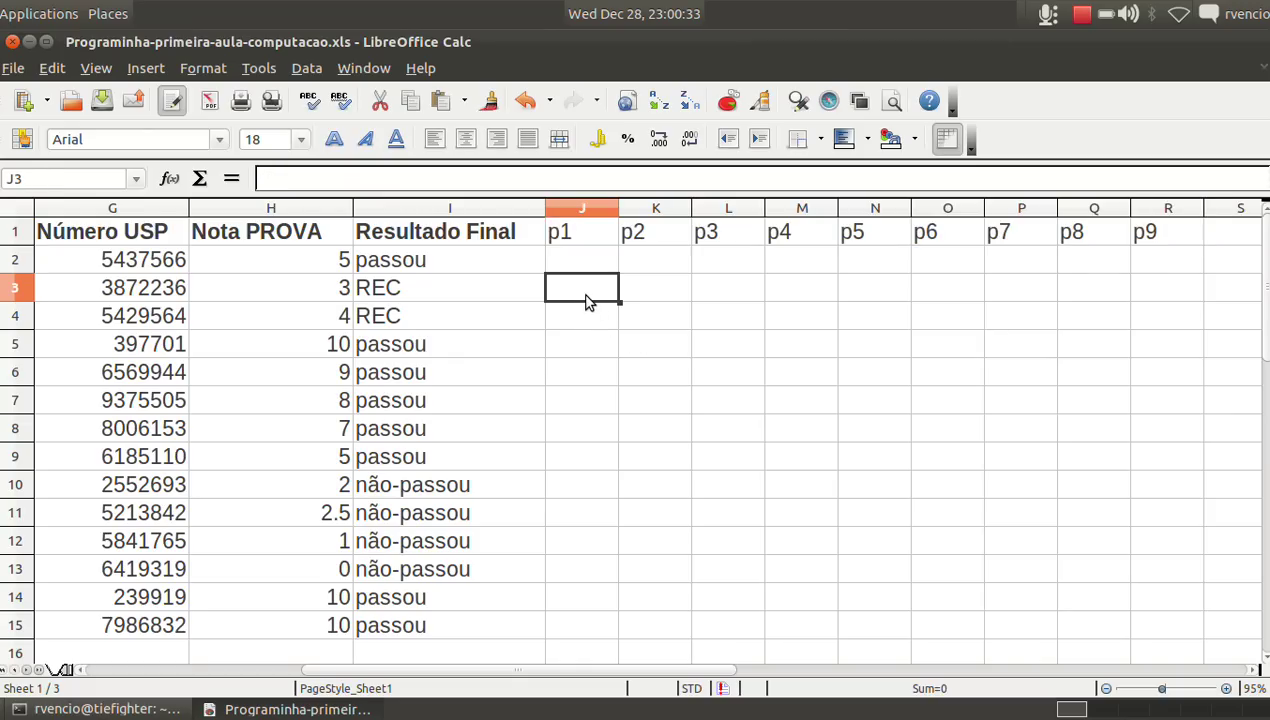
left_click(384, 547)
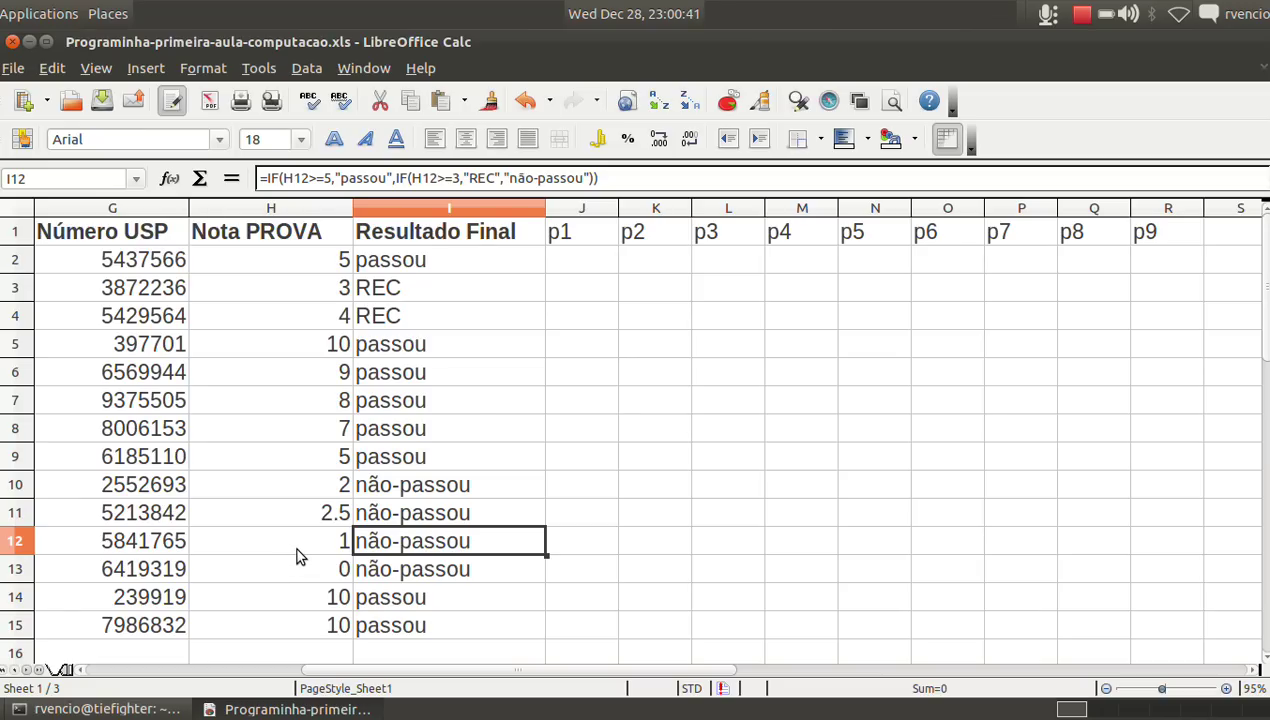
left_click(325, 548)
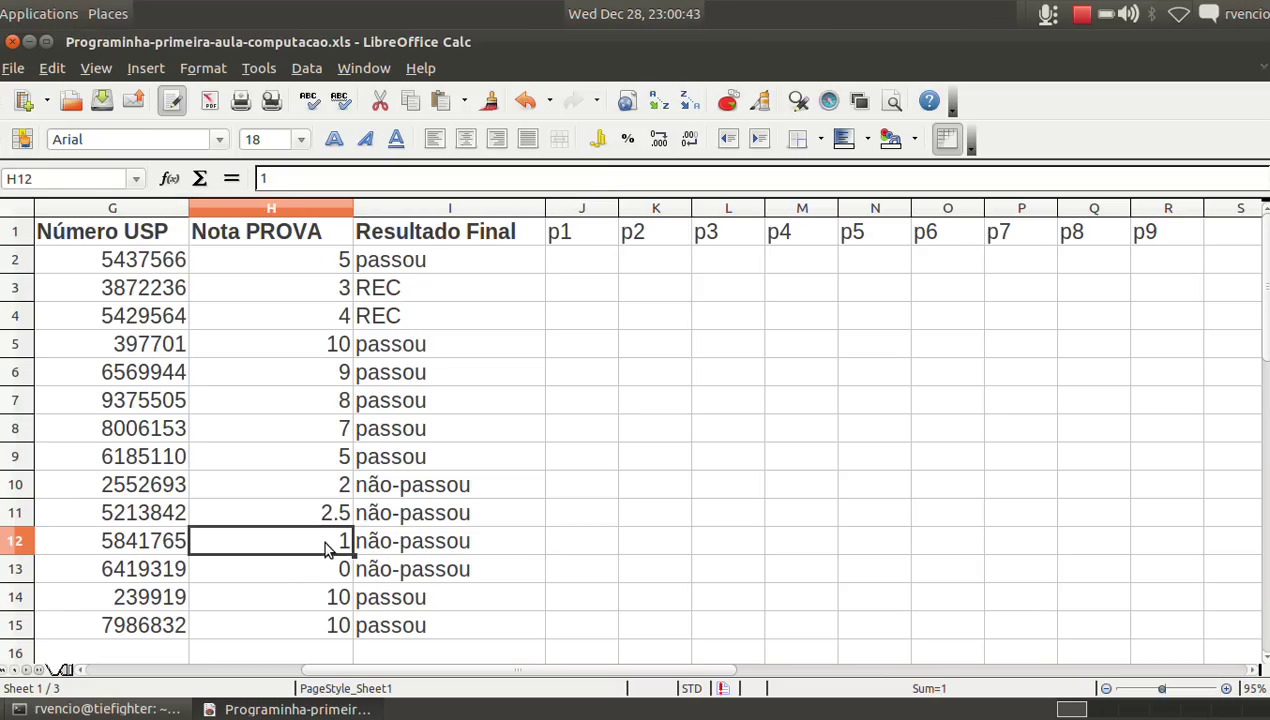
type("3")
key("Return")
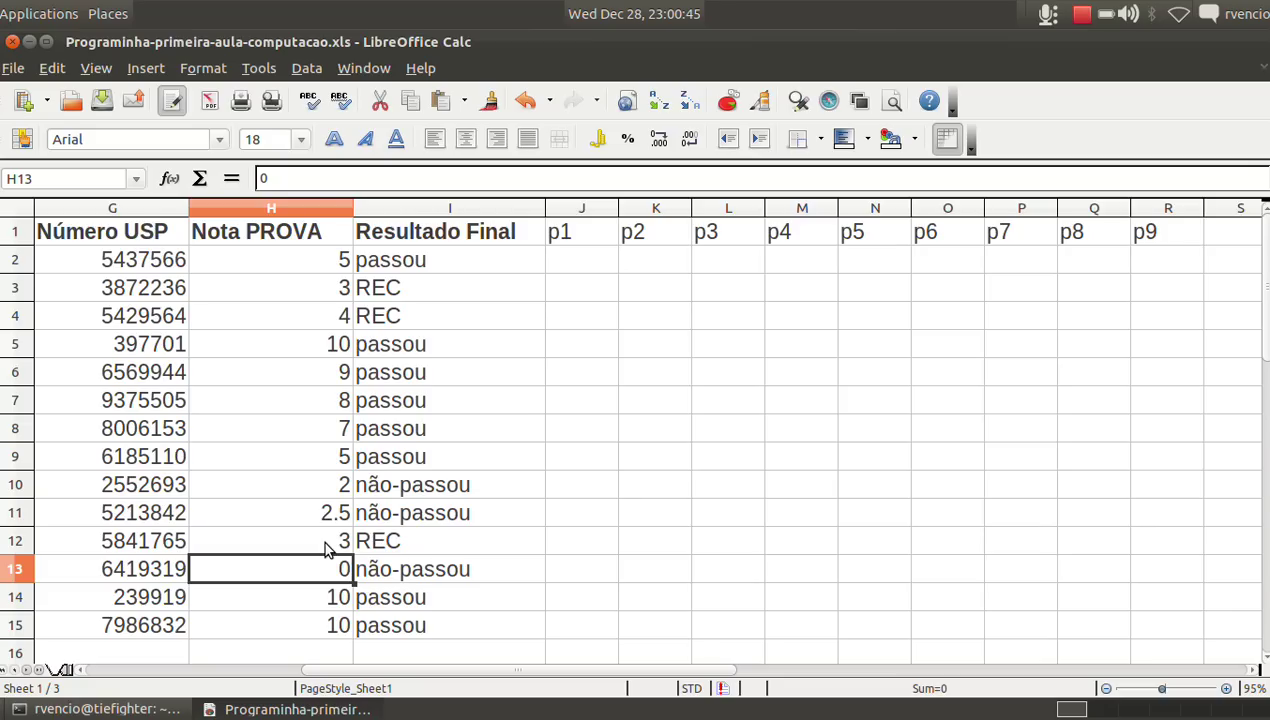
key("ctrl+z")
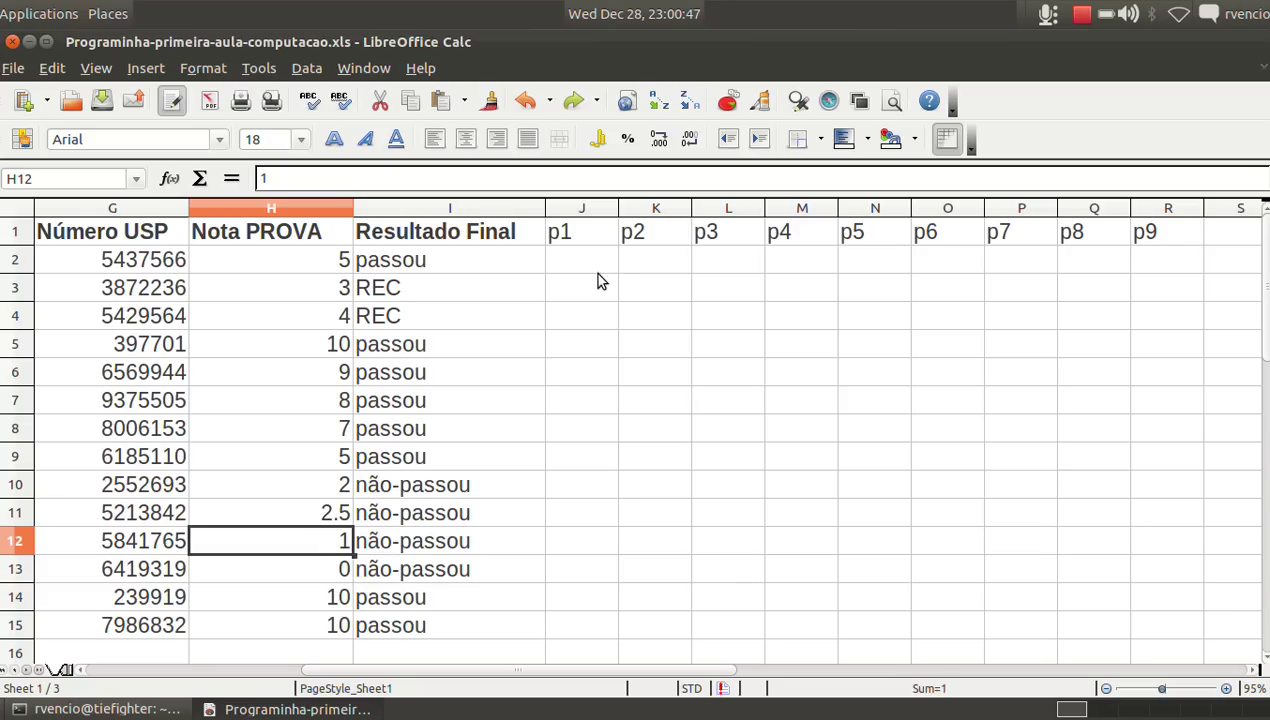
left_click(603, 263)
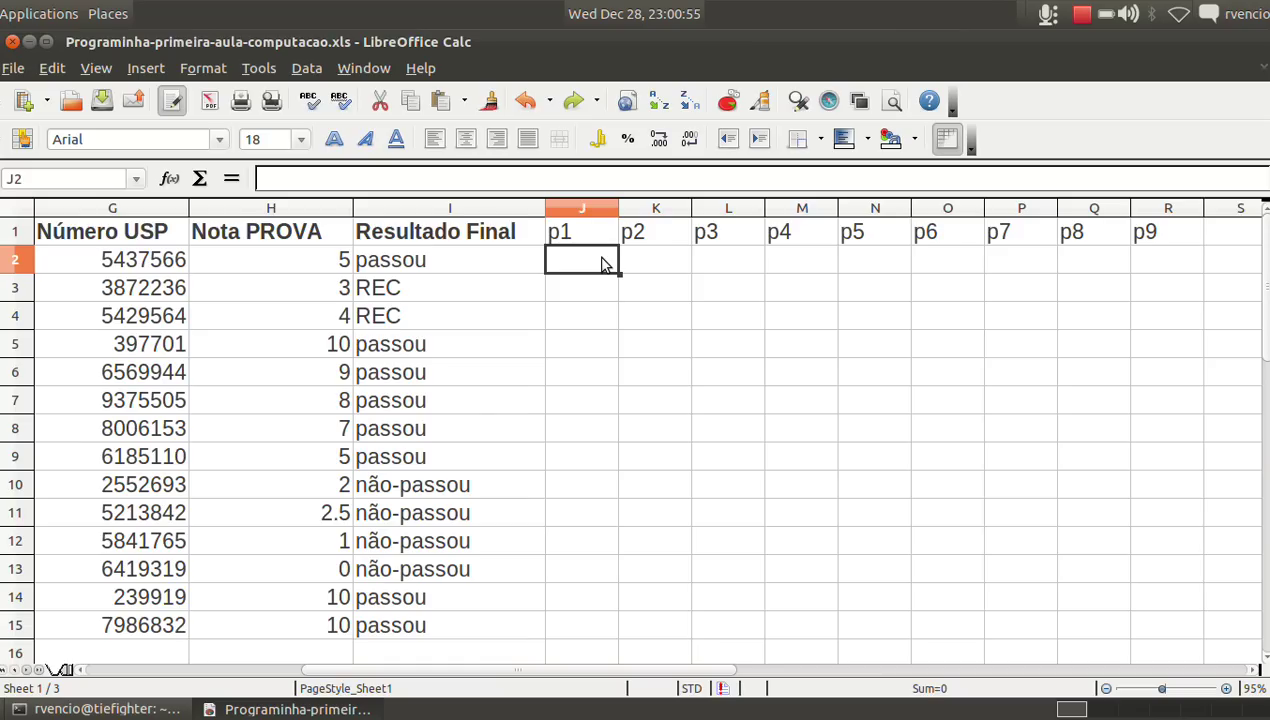
Enter =ROUND(RAND()*10, 2) in J2 as a random p1 score
type("=")
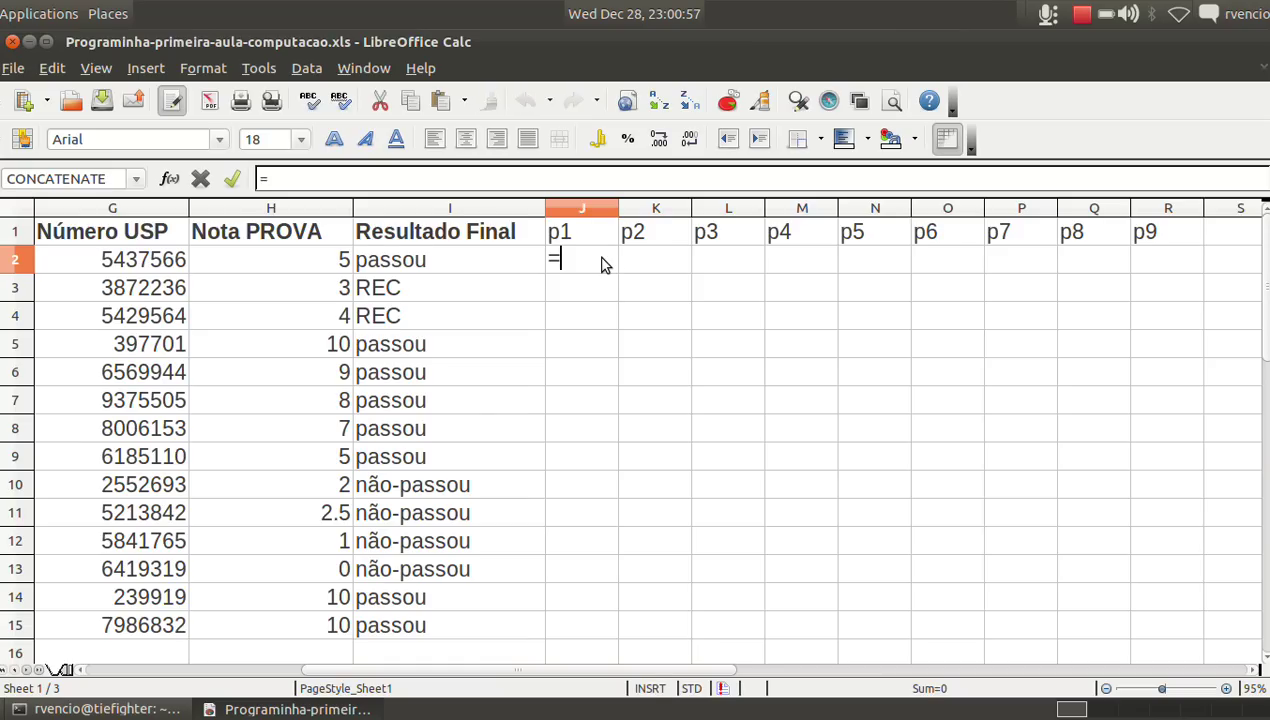
type("rand")
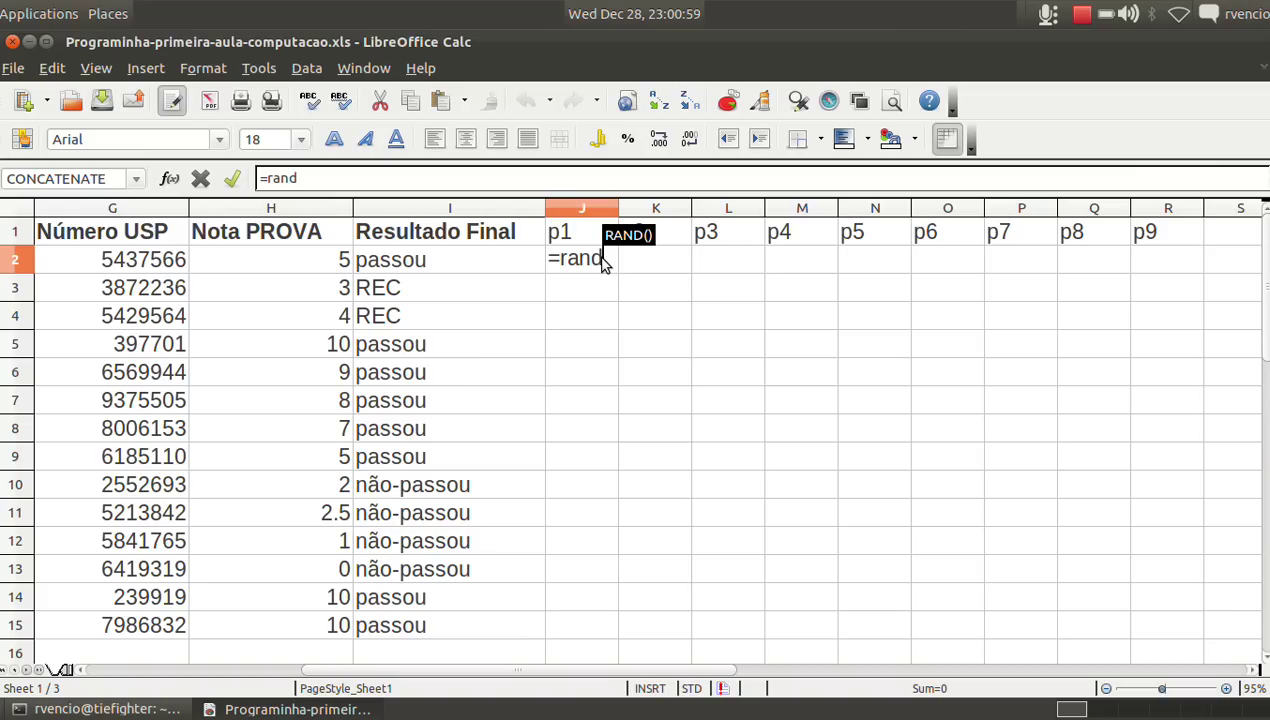
type("()")
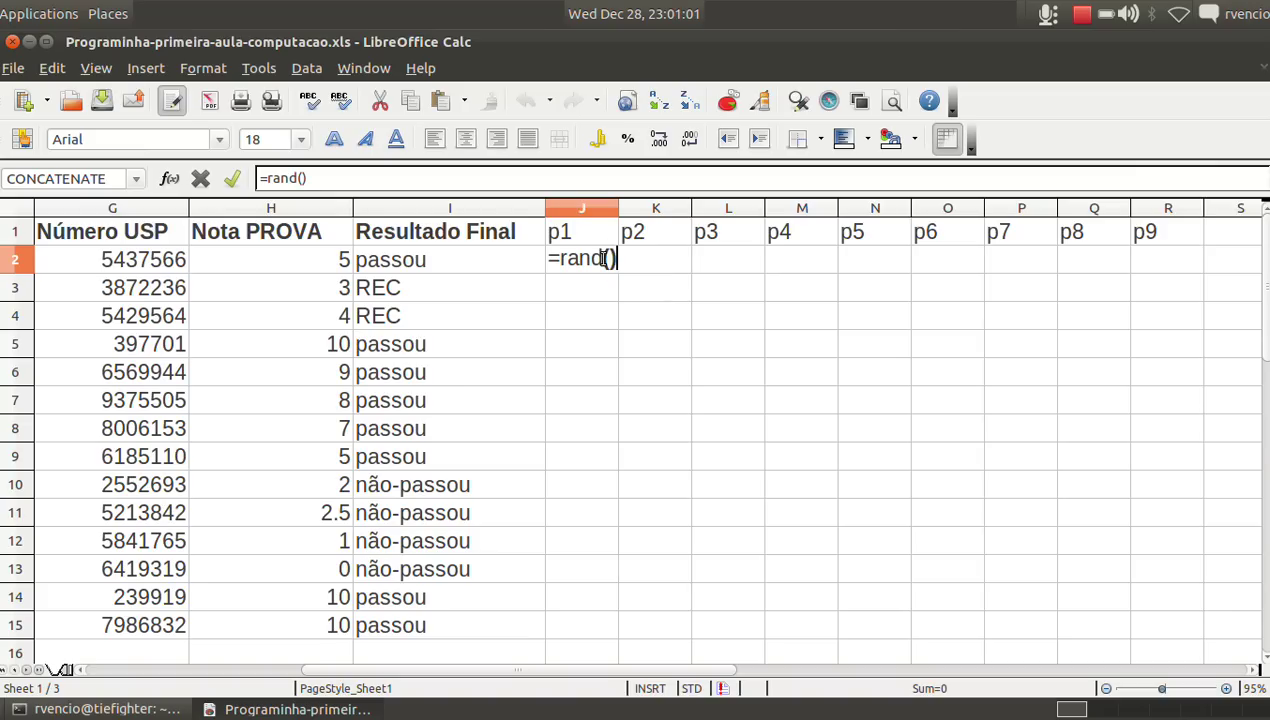
type("*10")
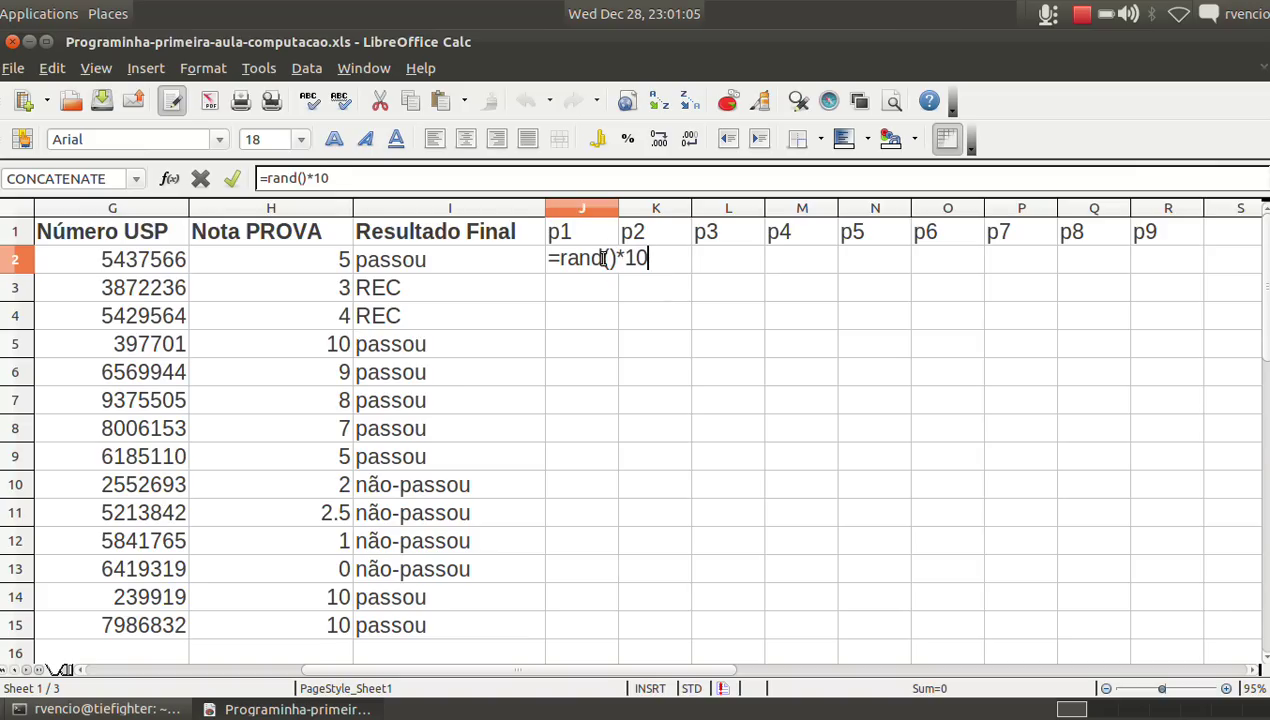
key("Return")
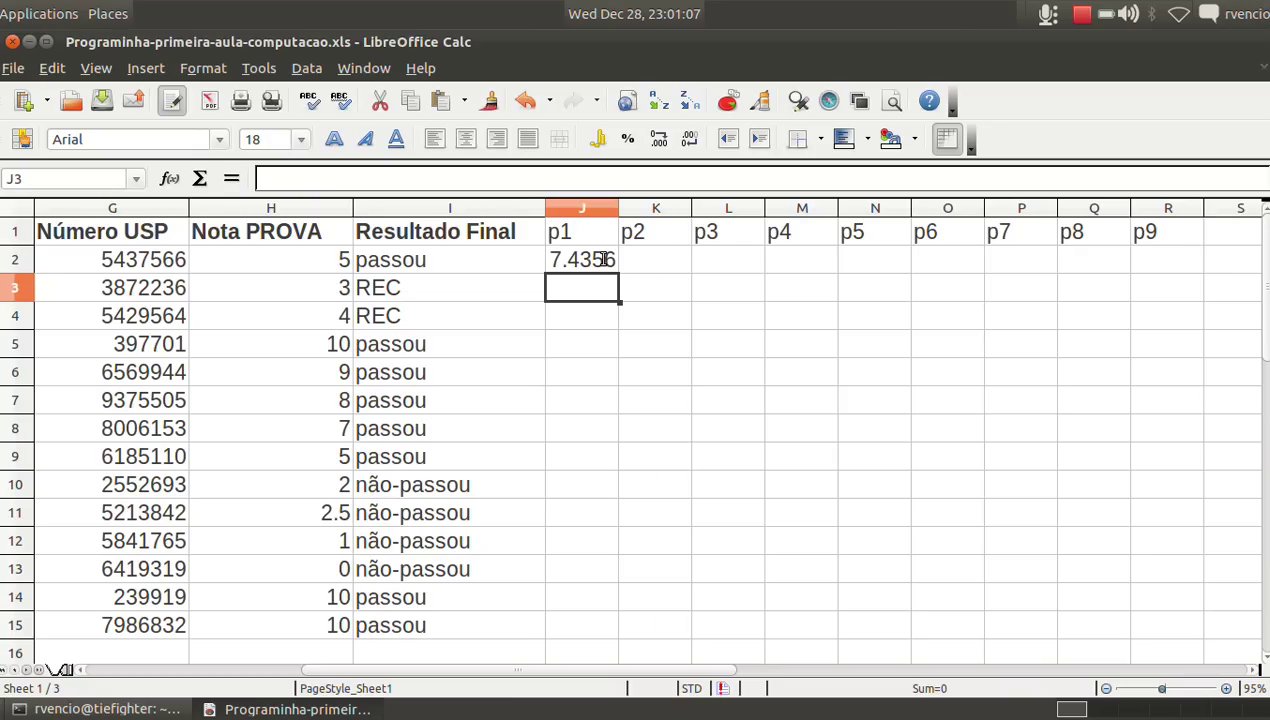
left_click(604, 259)
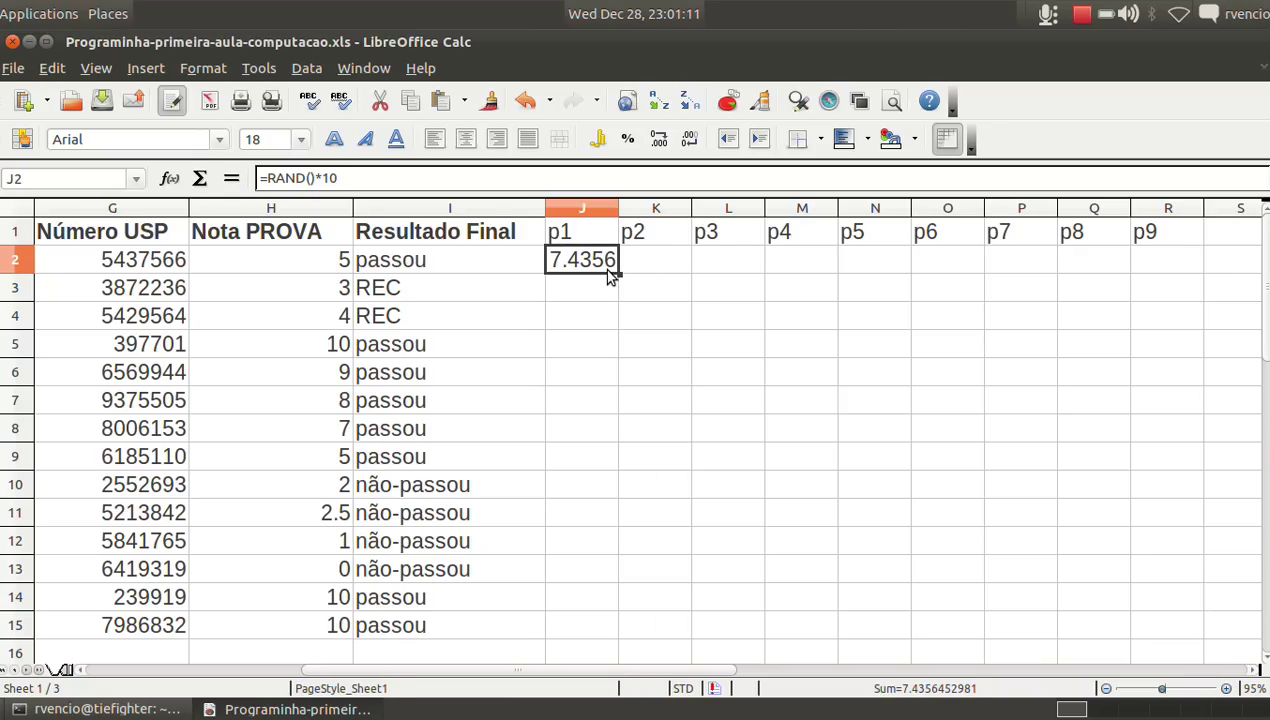
left_click(262, 178)
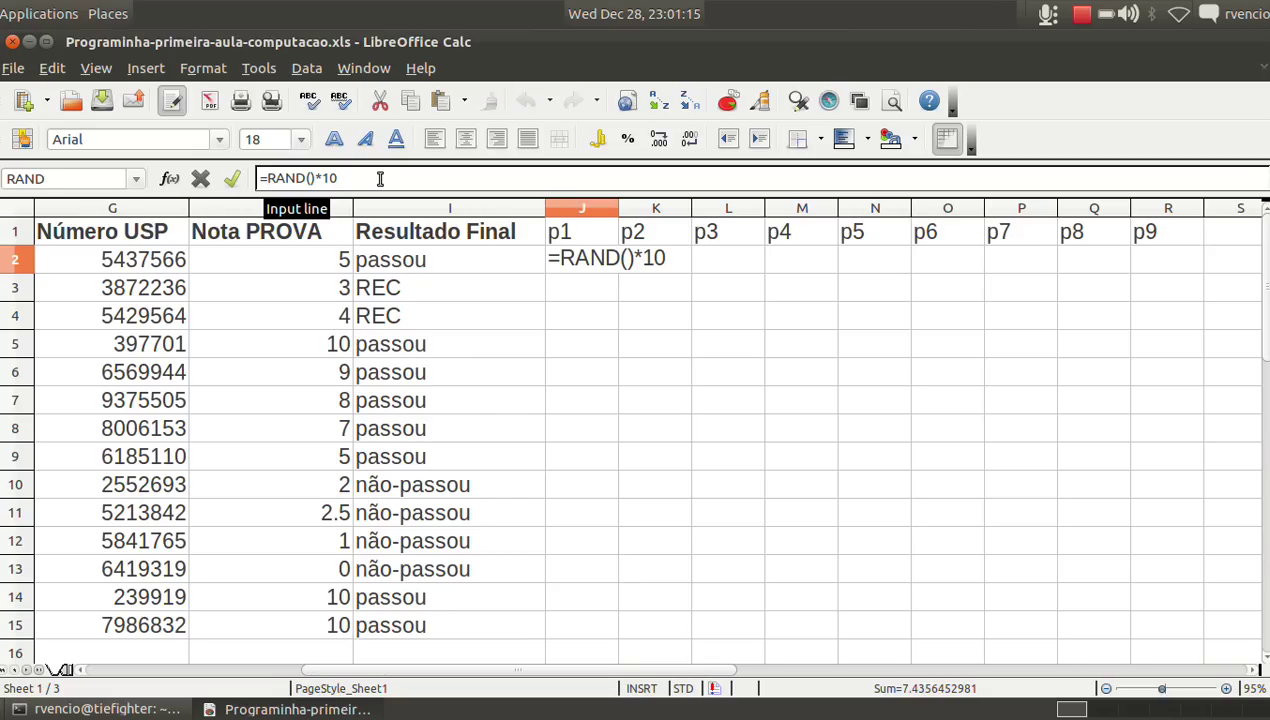
type("round")
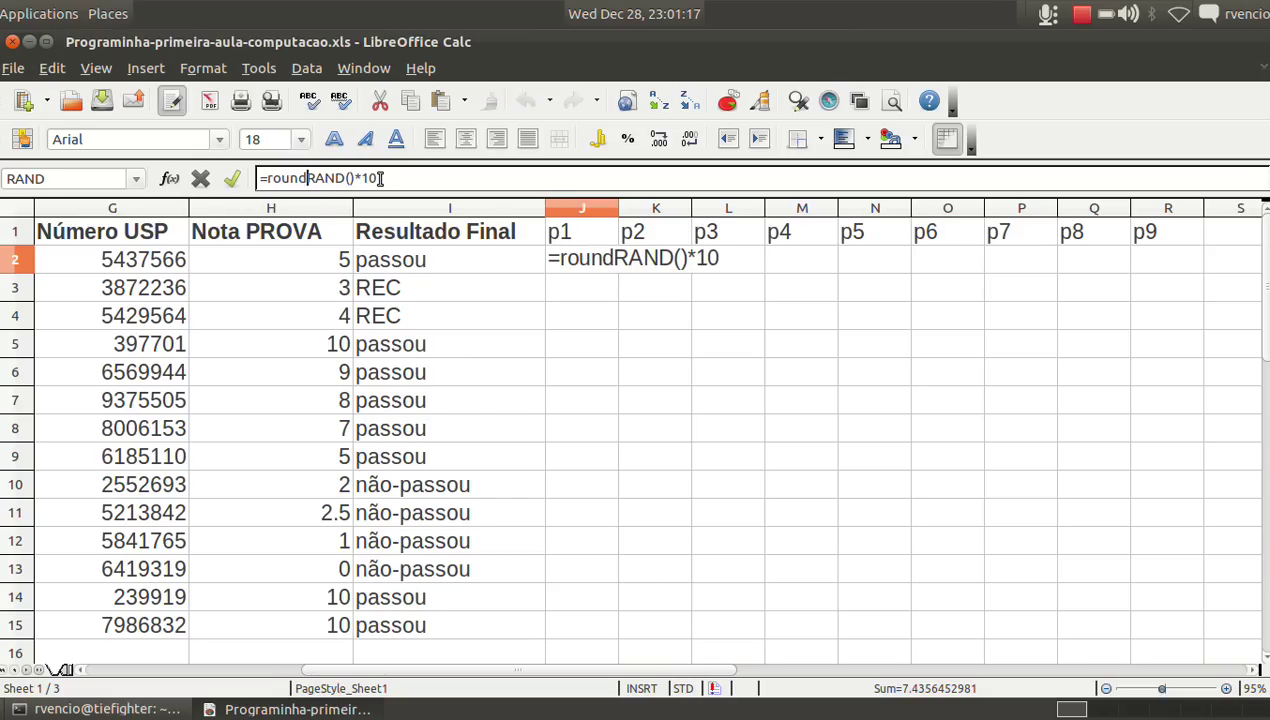
type("(")
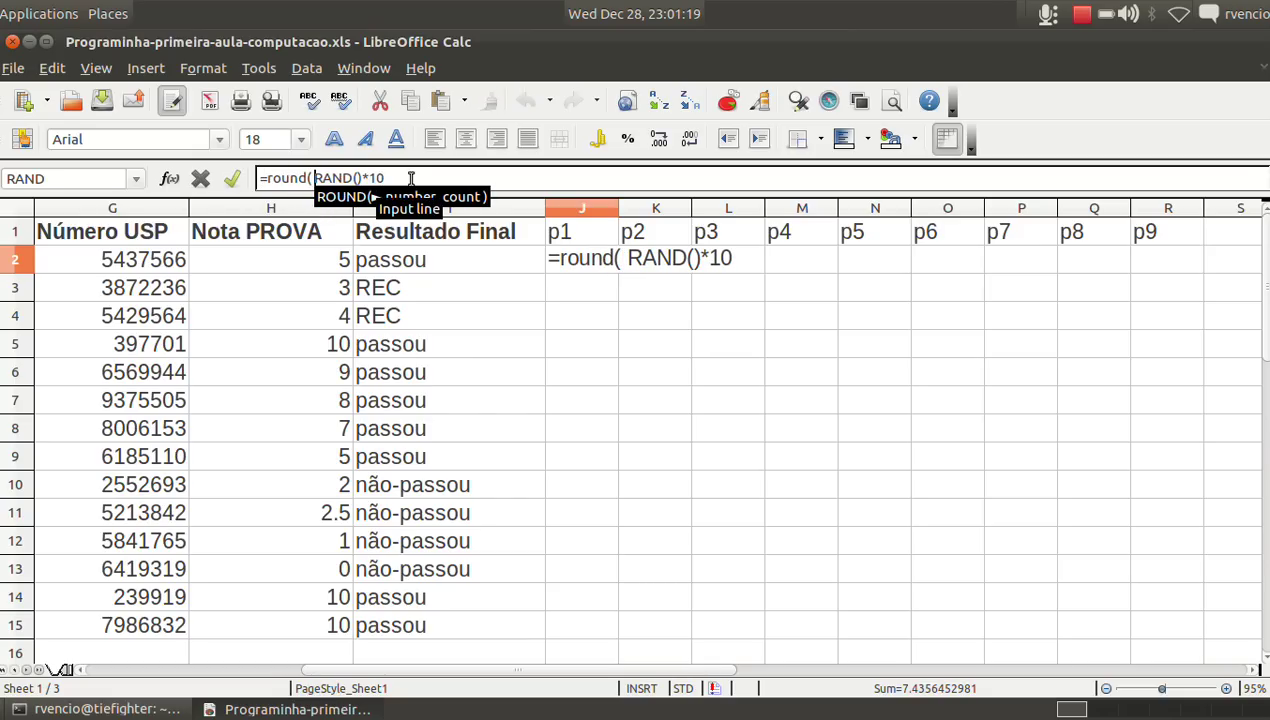
left_click(410, 178)
type(",")
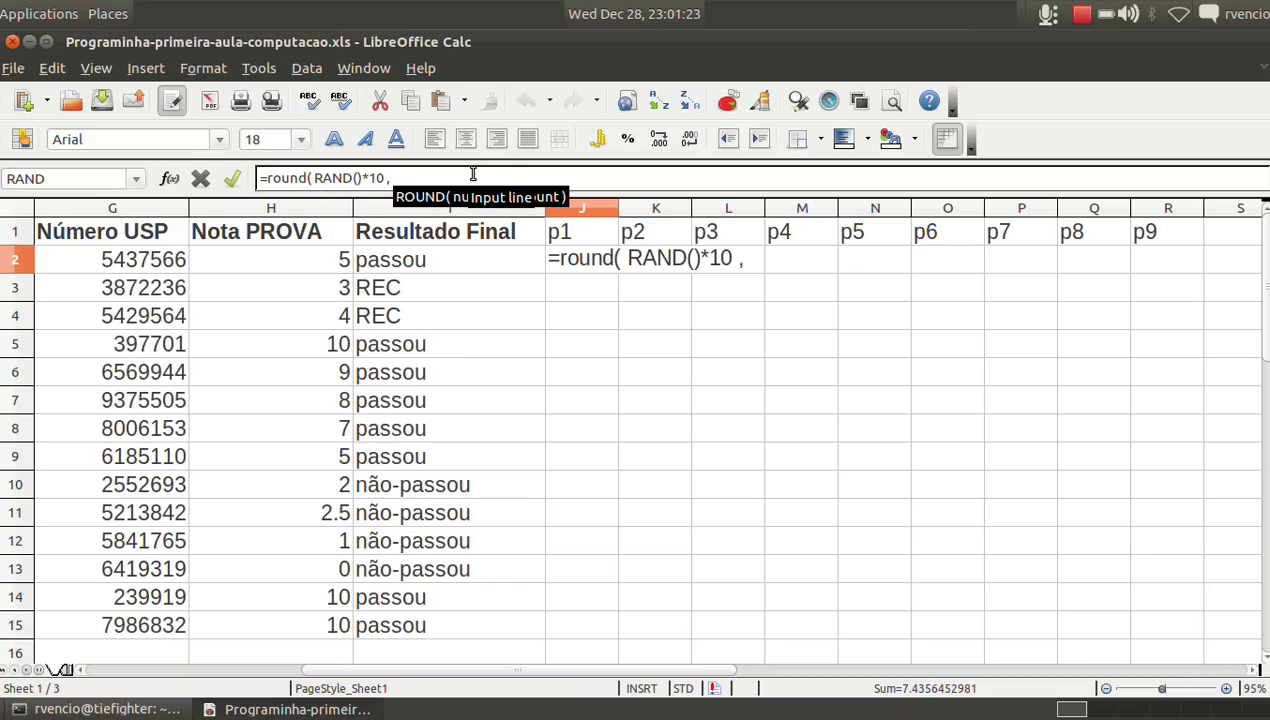
type(" 2)")
key("Return")
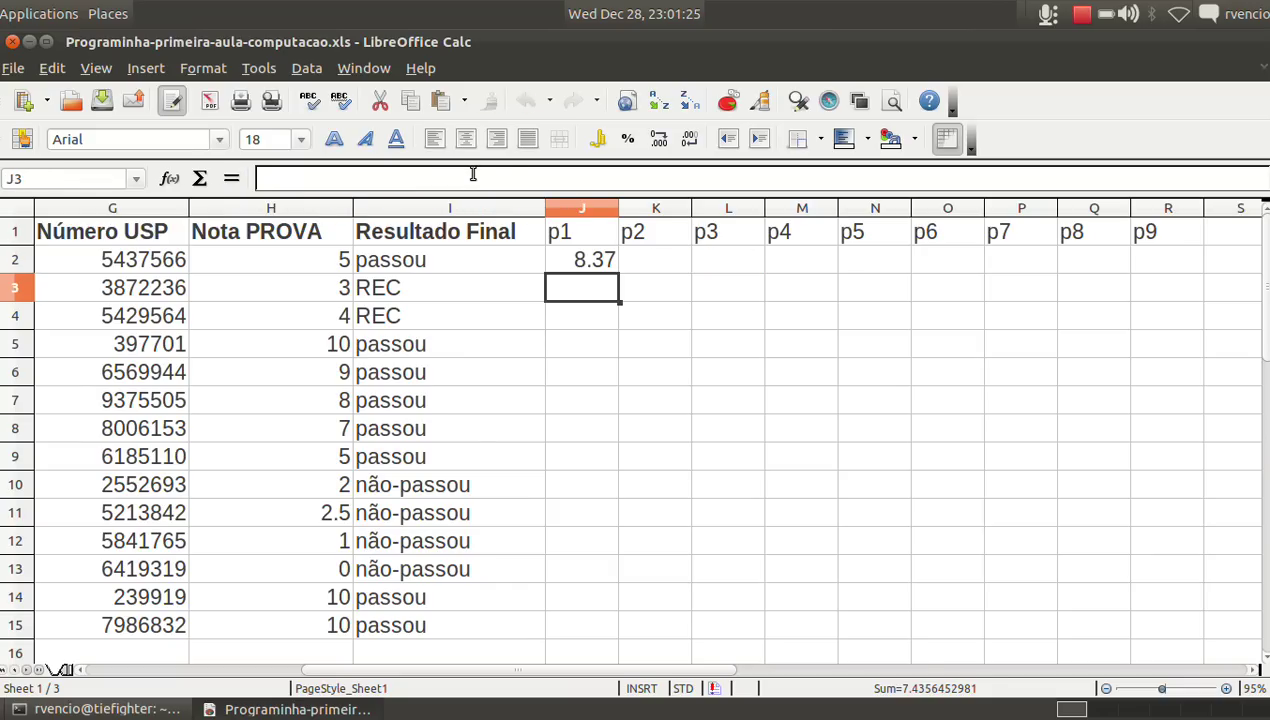
Change J2's rounding to one decimal, =ROUND(RAND()*10, 1), and copy the cell
key("Up")
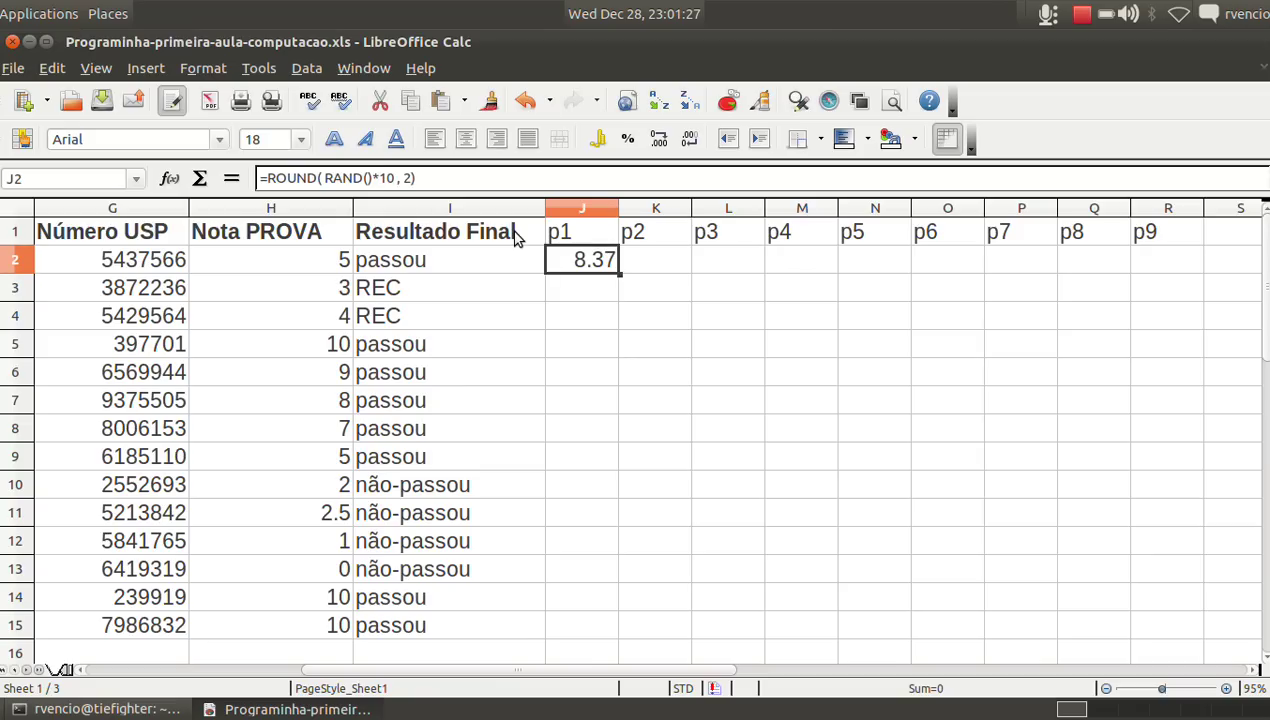
left_click(409, 178)
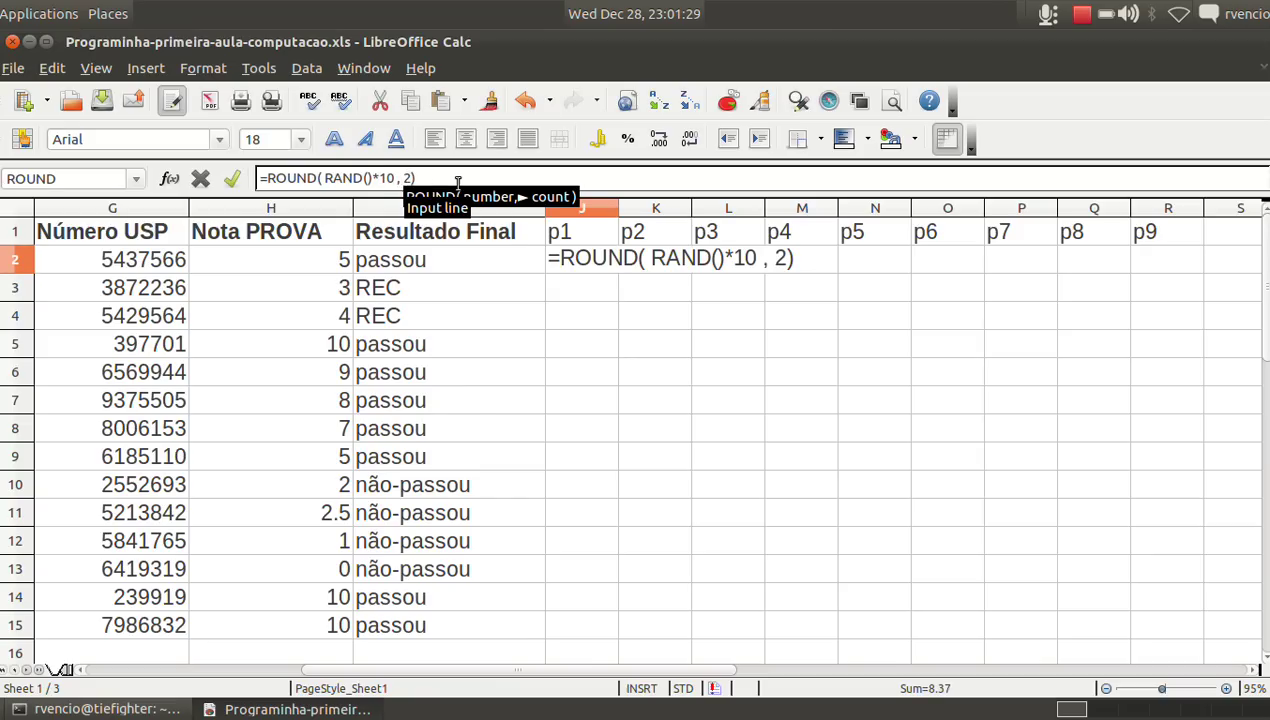
key("BackSpace")
type("1")
key("Return")
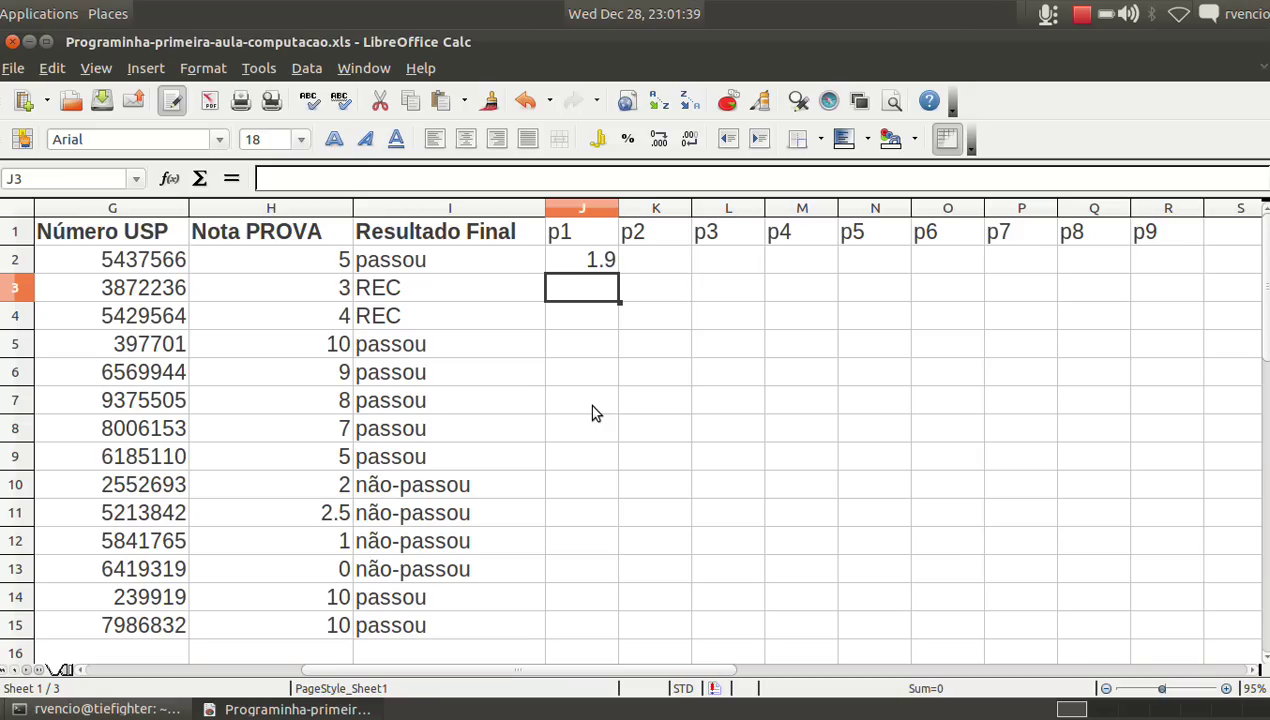
key("Up")
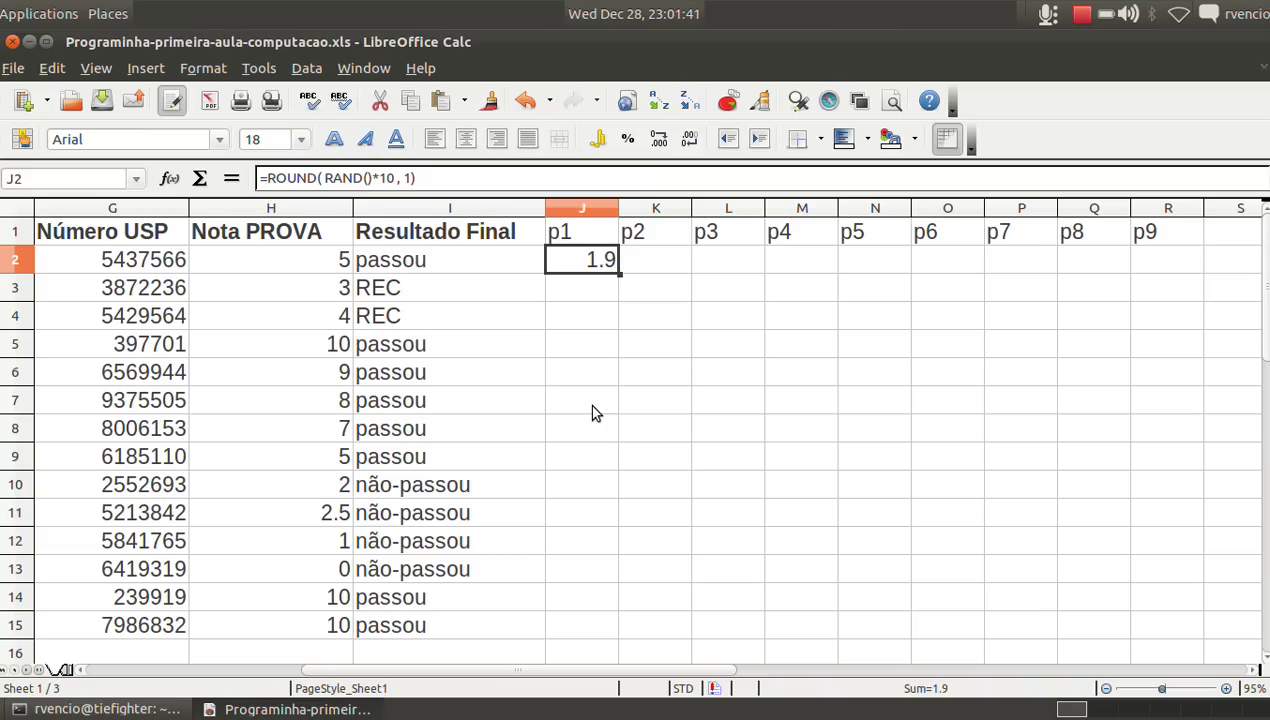
key("ctrl+c")
Select J2:R15 and paste the ROUND(RAND()*10, 1) formula into every p1–p9 cell
key("shift+Down")
key("shift+Down")
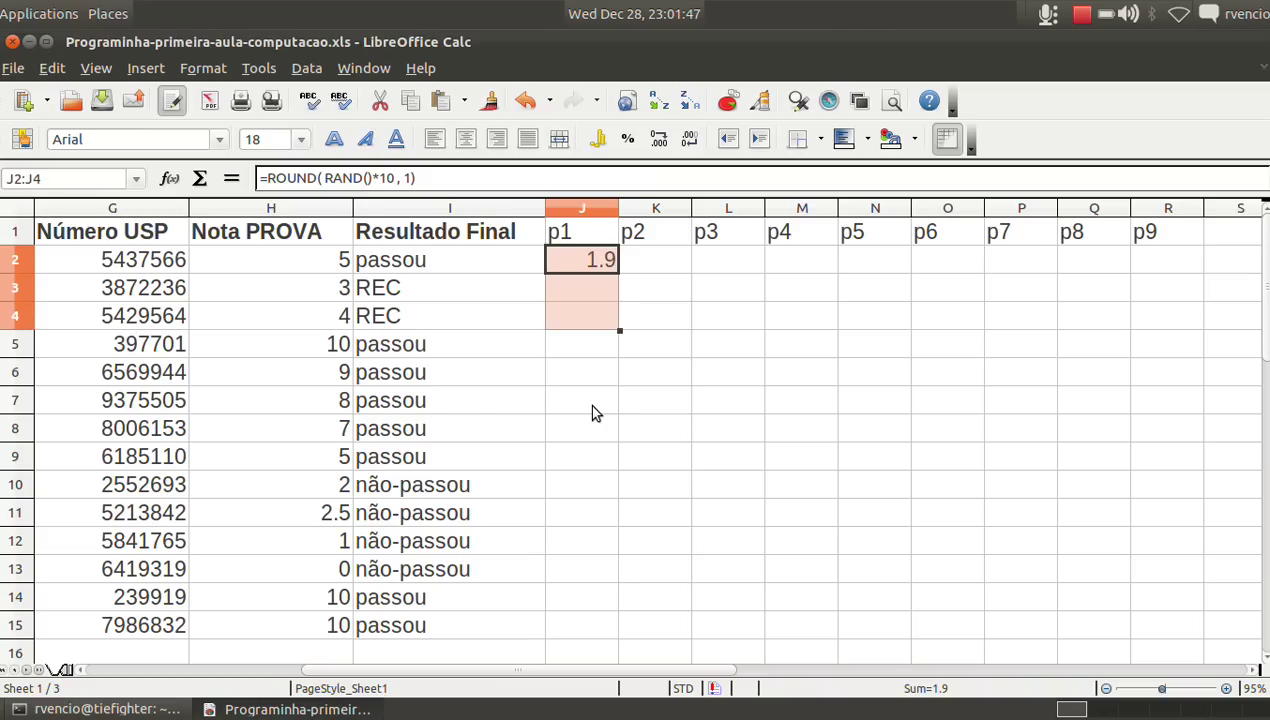
key("shift+Down")
key("shift+Down")
key("shift+Down")
key("shift+Down")
key("shift+Down")
key("shift+Down")
key("shift+Down")
key("shift+Down")
key("shift+Down")
key("shift+Down")
key("shift+Down")
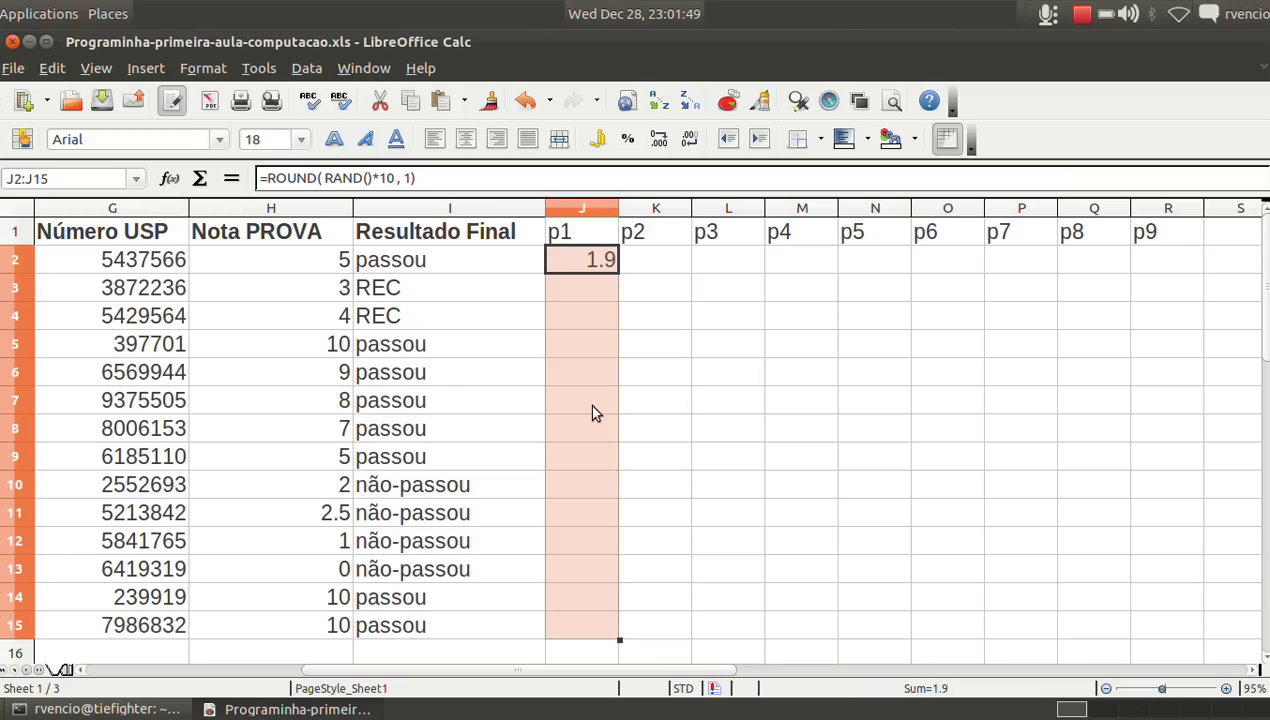
key("shift+Right")
key("shift+Right")
key("shift+Right")
key("shift+Right")
key("shift+Right")
key("shift+Right")
key("shift+Right")
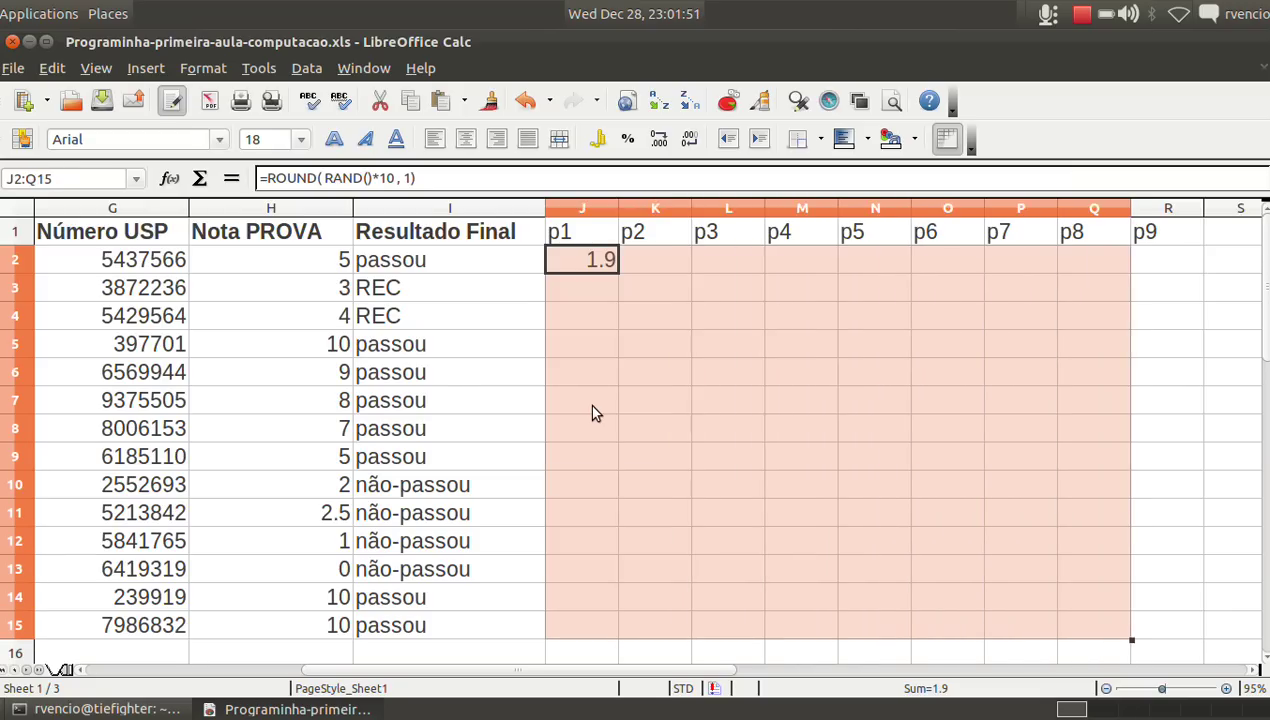
key("shift+Right")
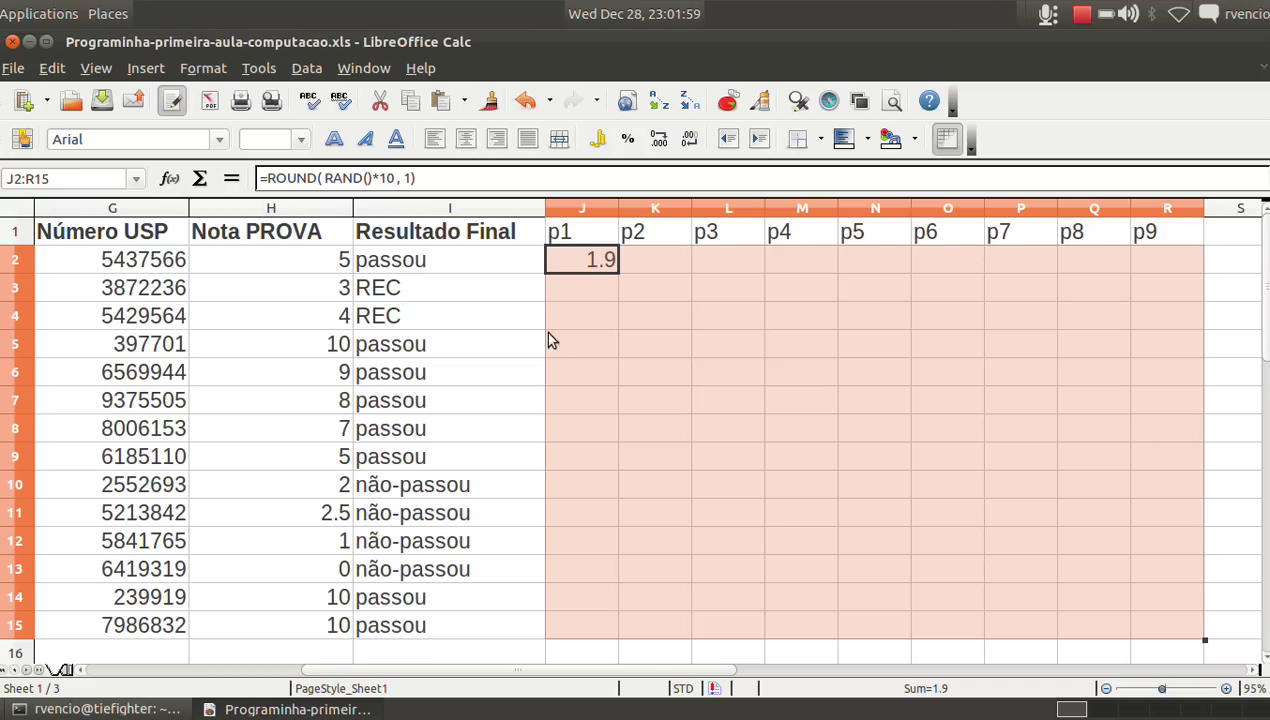
left_click(444, 105)
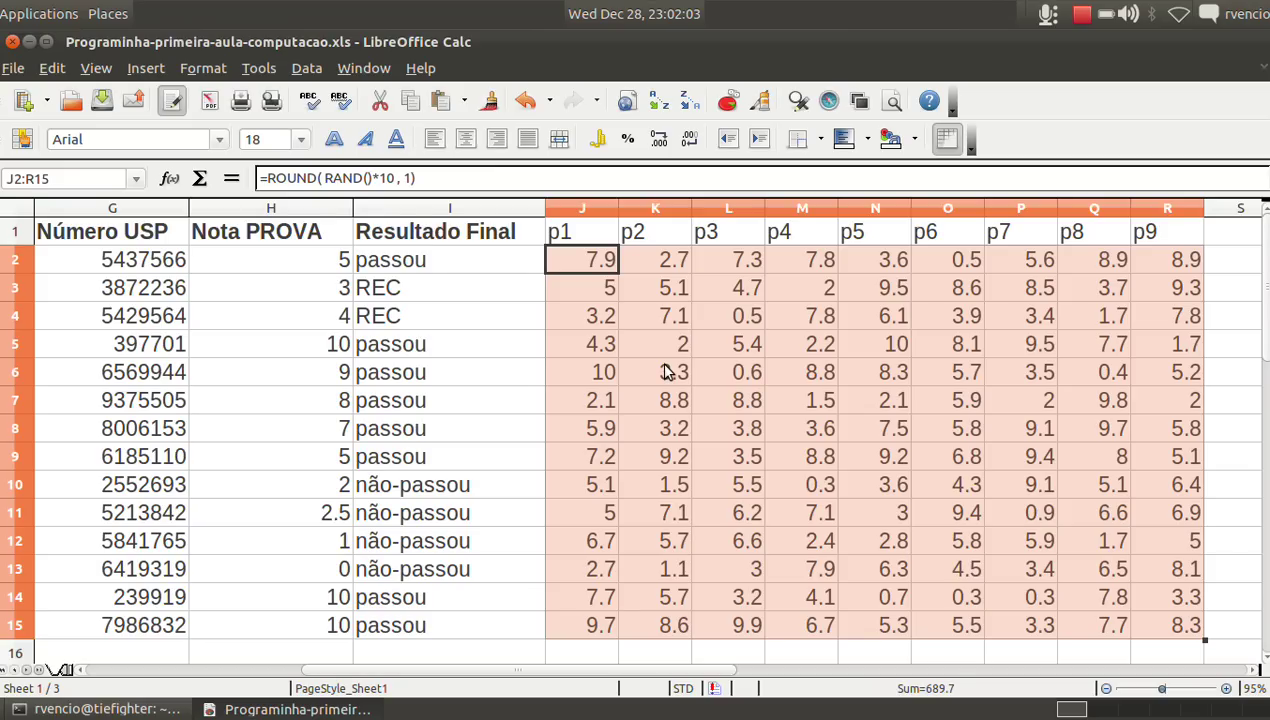
left_click(900, 343)
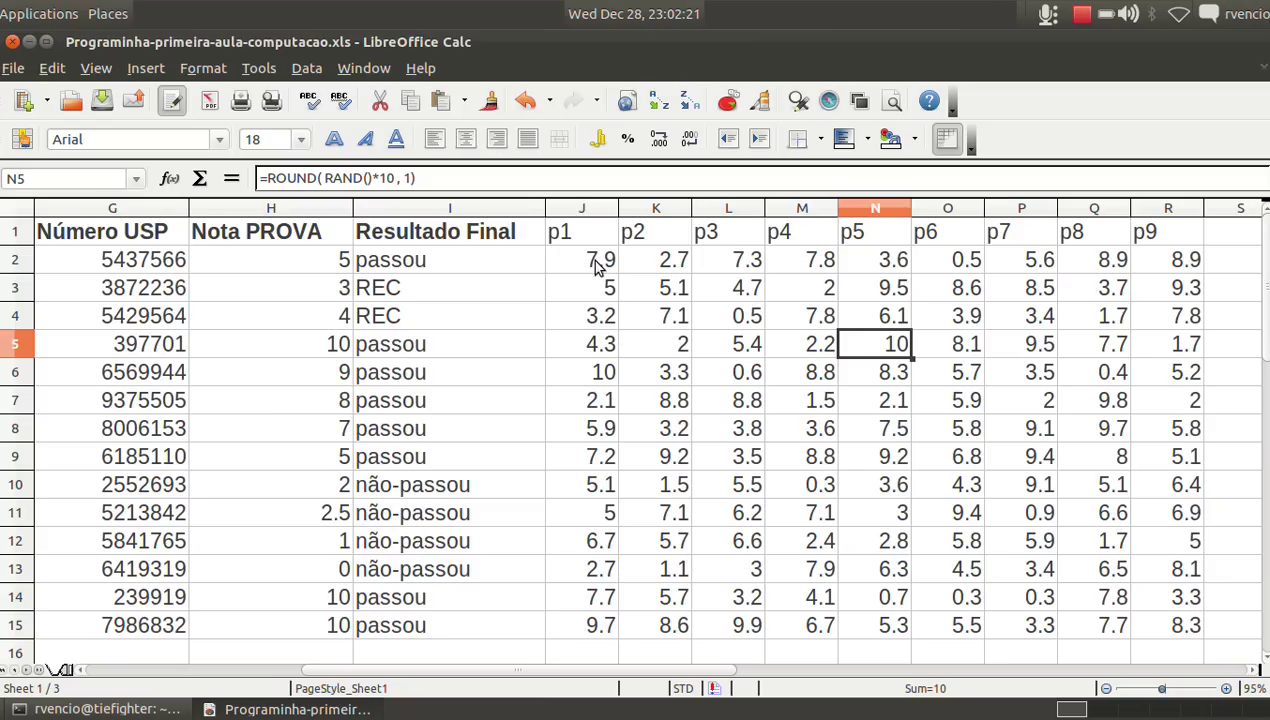
left_click_drag(596, 262, 660, 628)
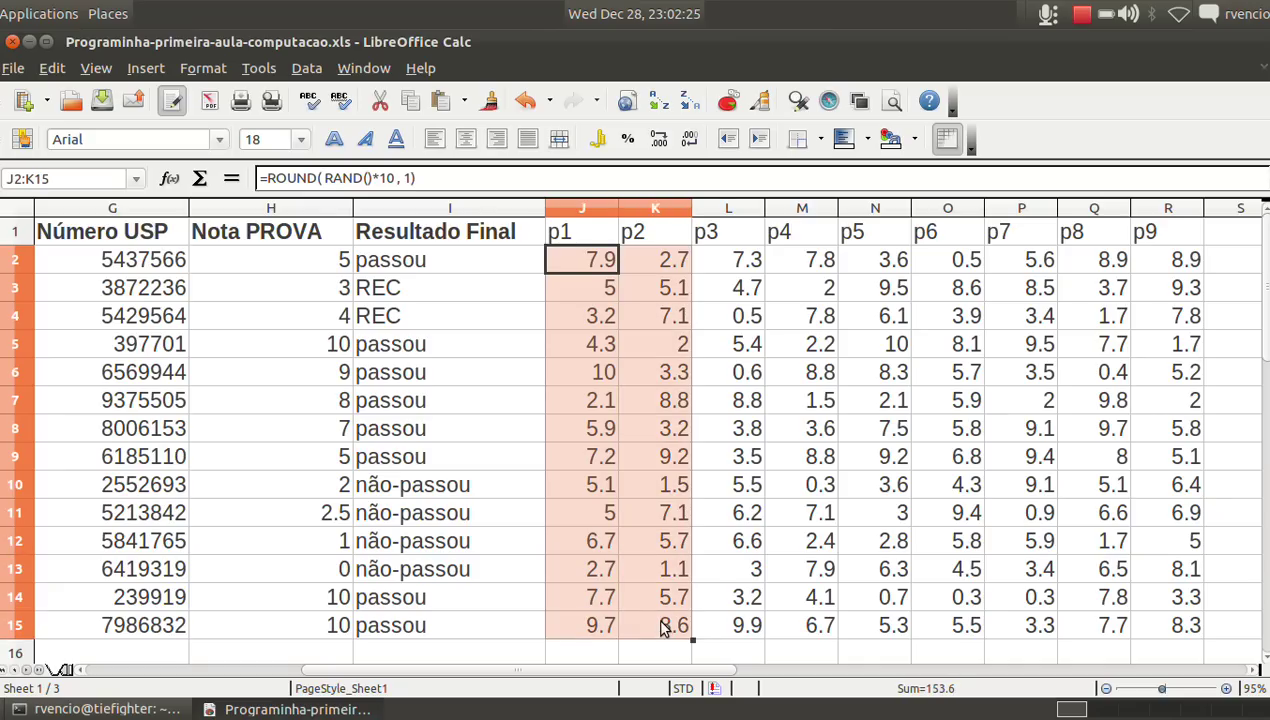
key("Up")
key("Down")
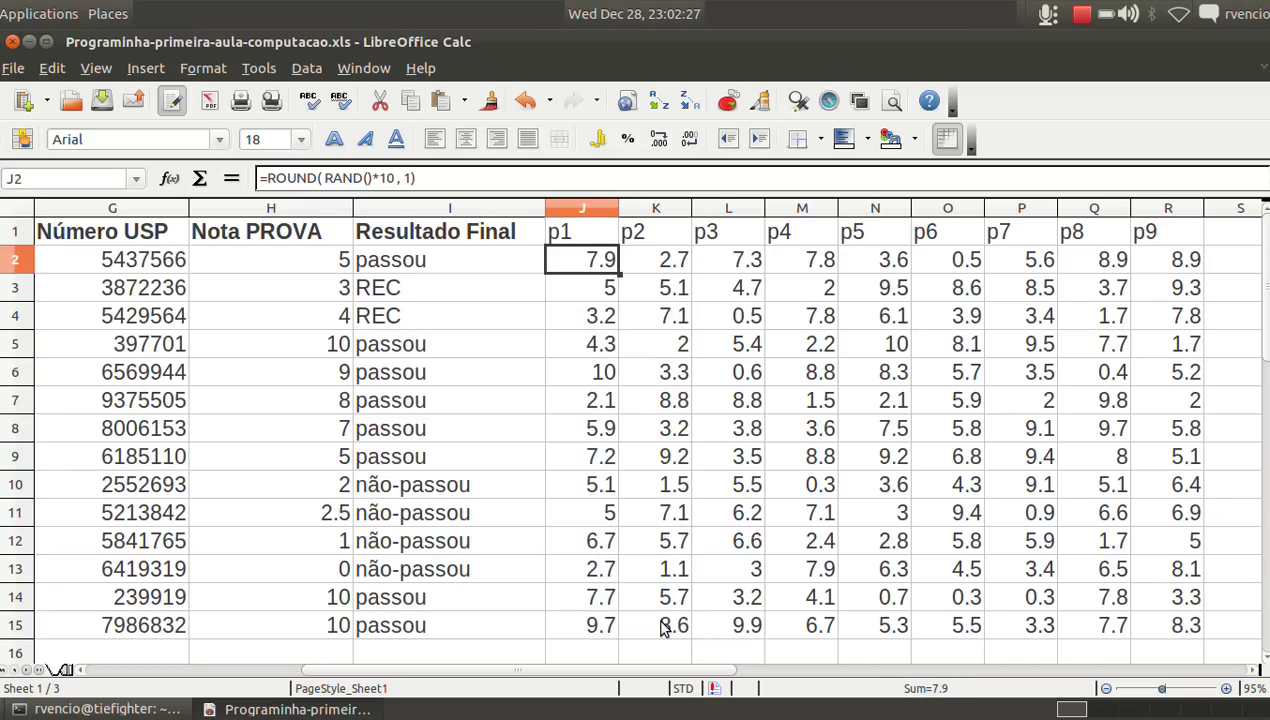
key("shift+Down")
key("shift+Down")
key("shift+Down")
key("shift+Down")
key("shift+Down")
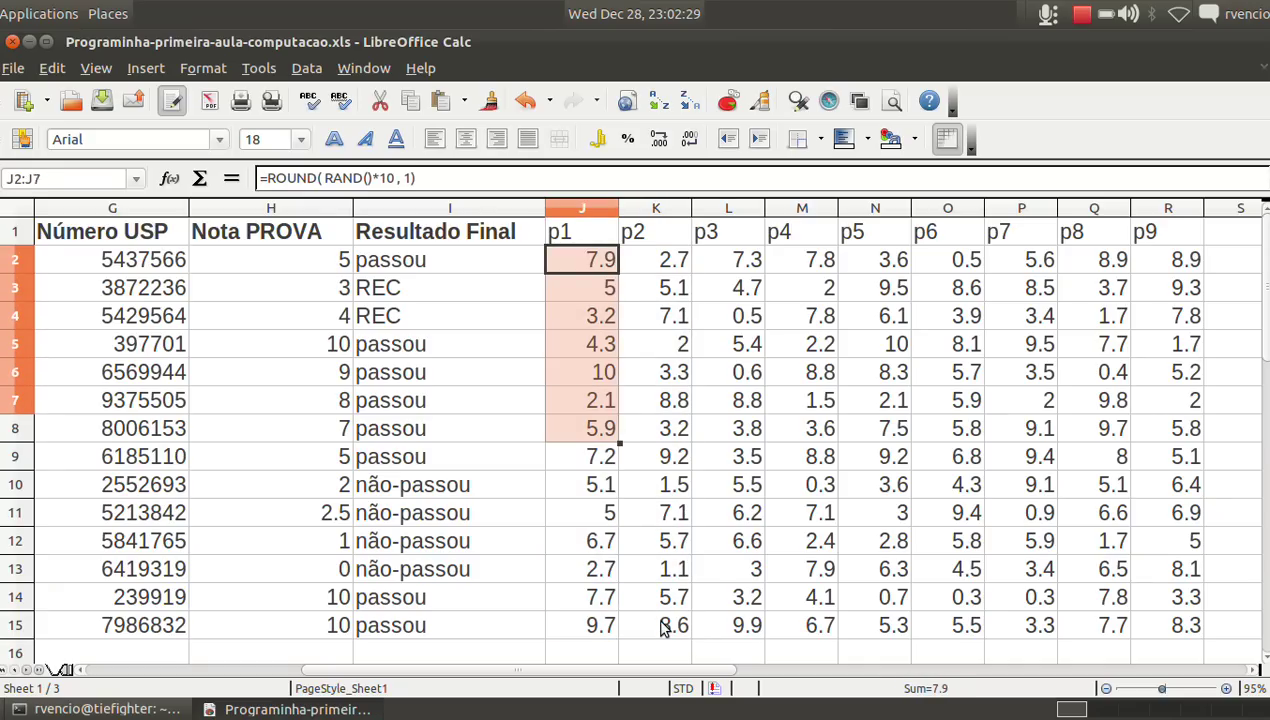
key("shift+Down")
key("shift+Down")
key("shift+Down")
key("shift+Down")
key("shift+Down")
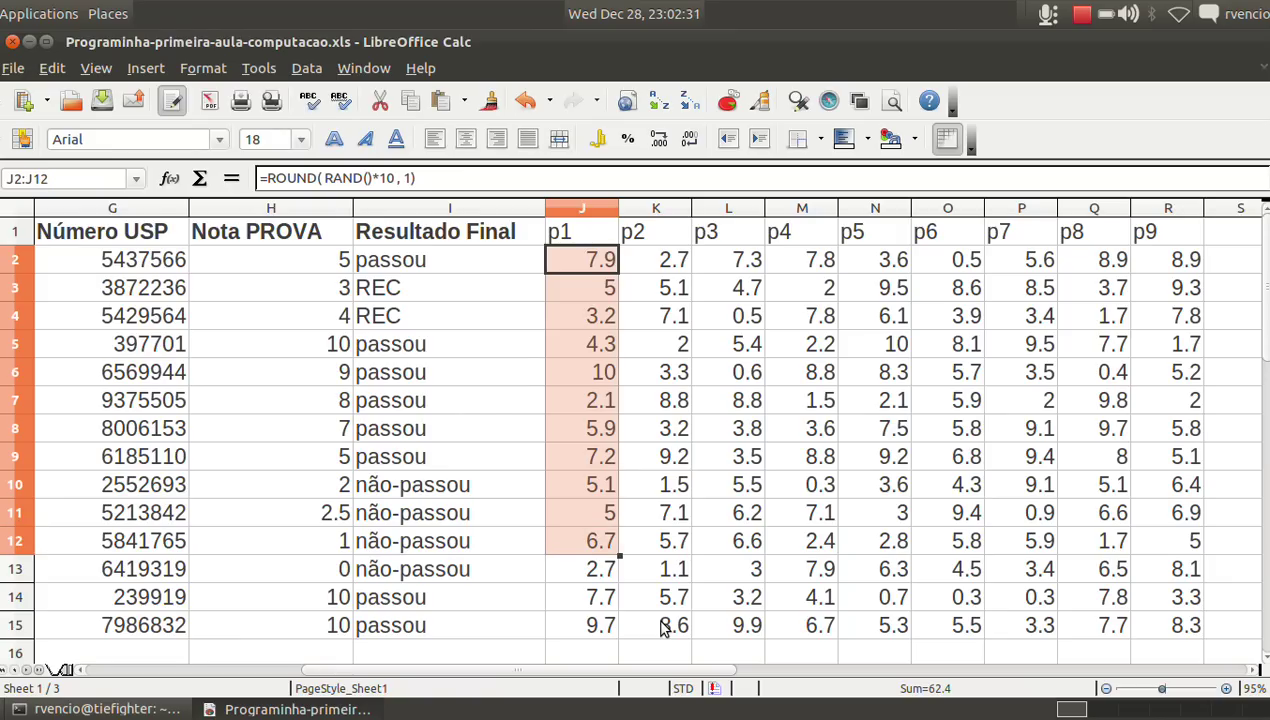
key("shift+Down")
key("shift+Down")
key("shift+Down")
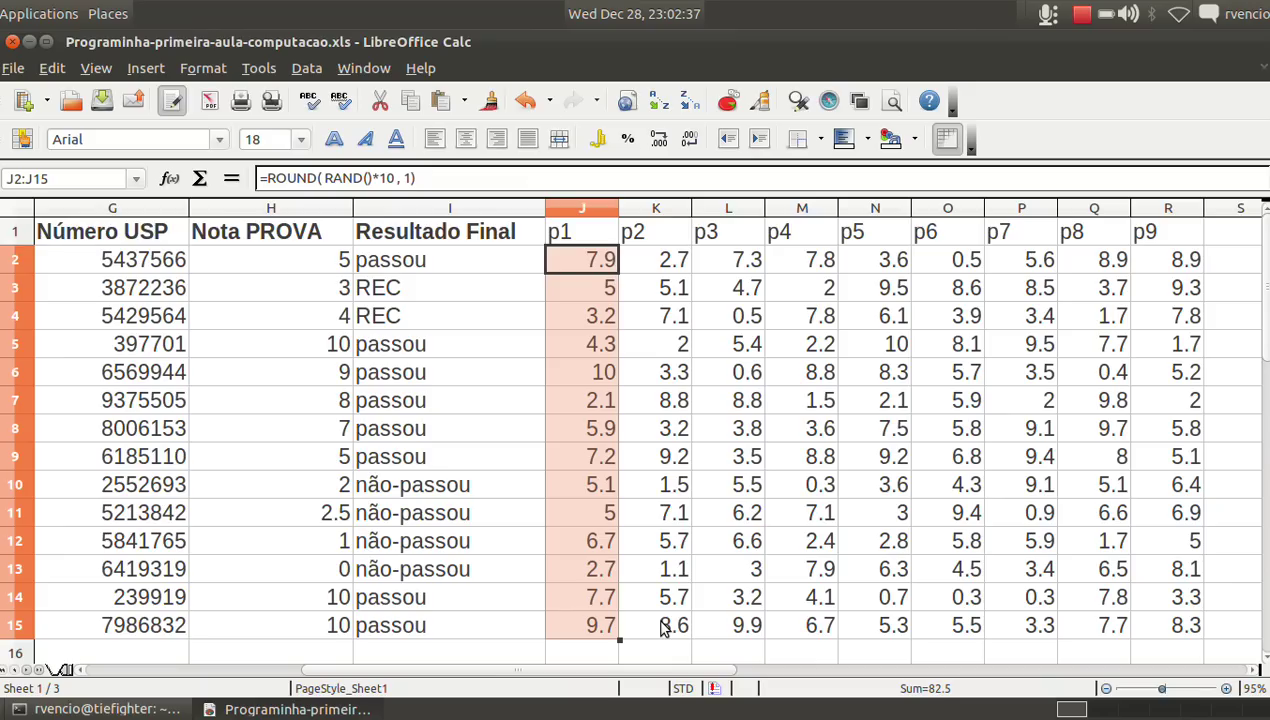
key("ctrl+shift+Right")
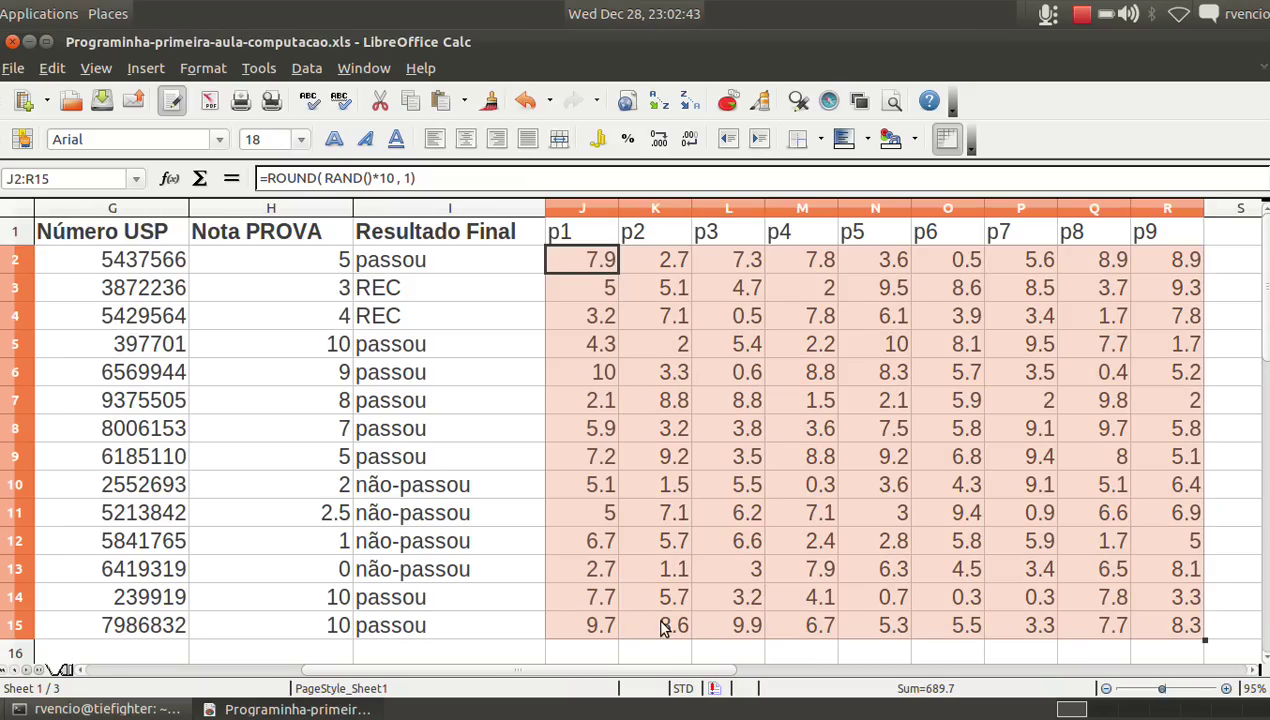
Copy the p1–p9 scores and Paste Special them with numbers only, accepting the overflow
left_click(413, 108)
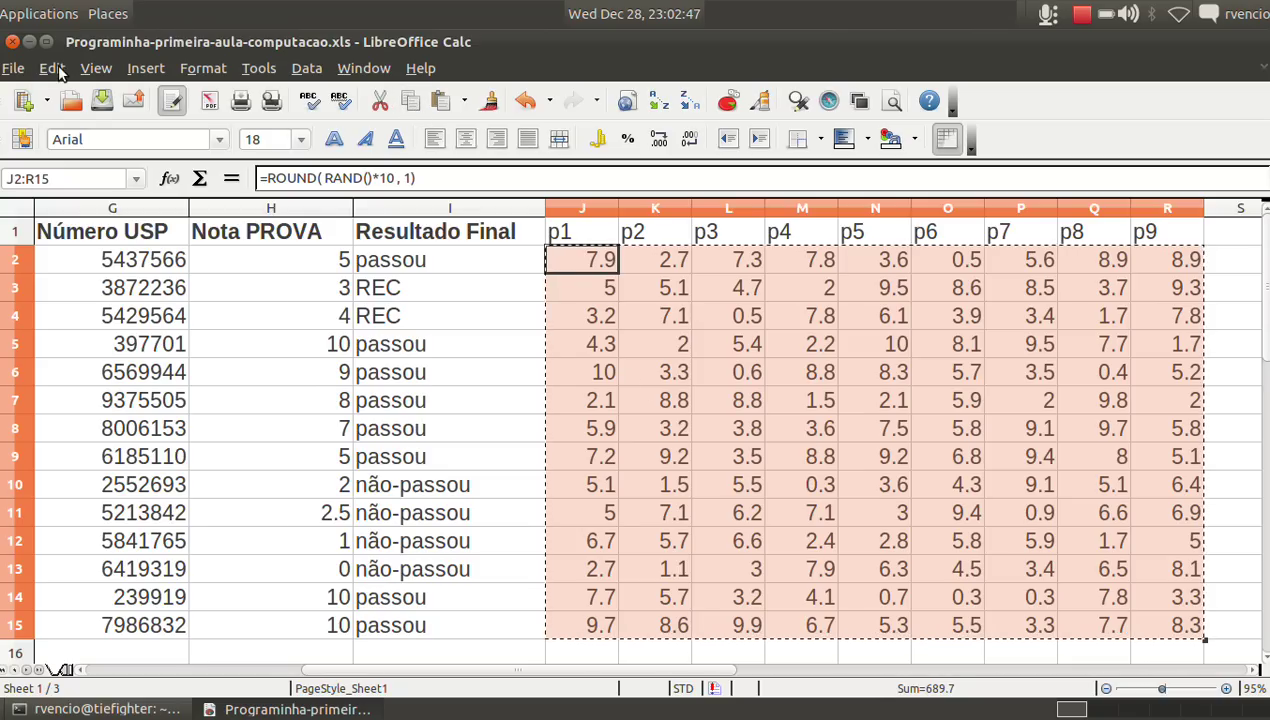
left_click(52, 68)
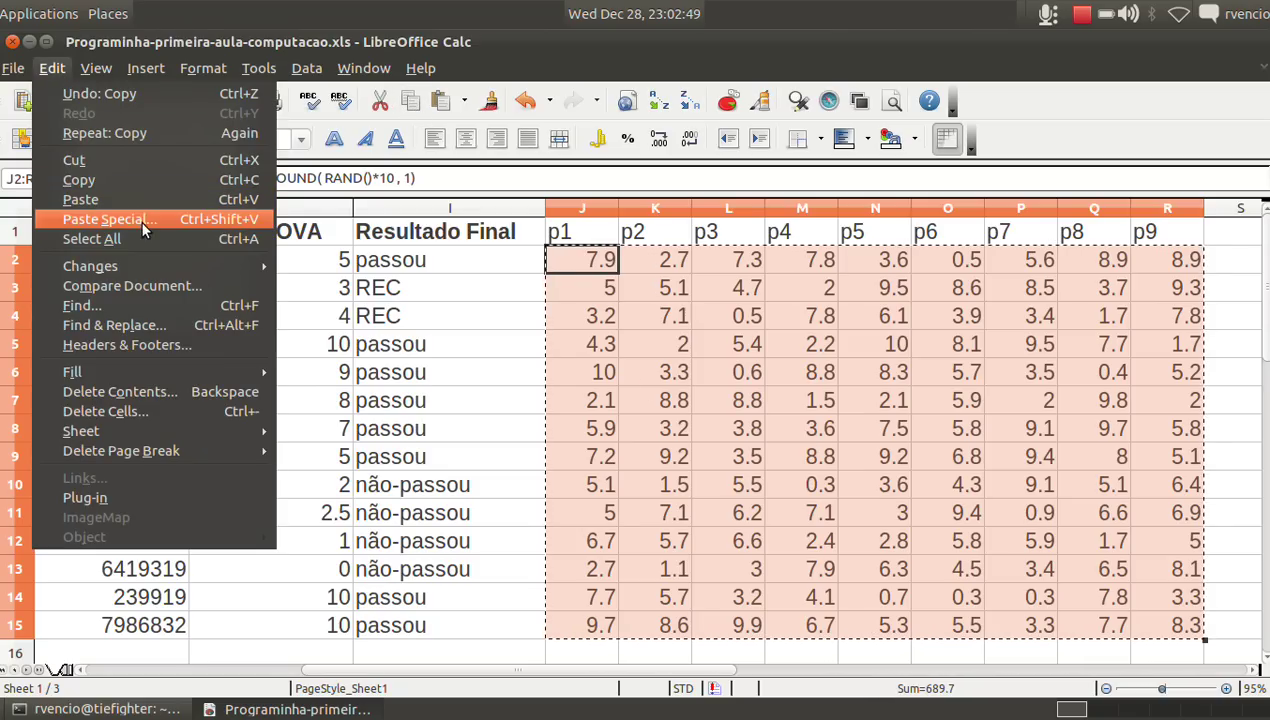
left_click(176, 218)
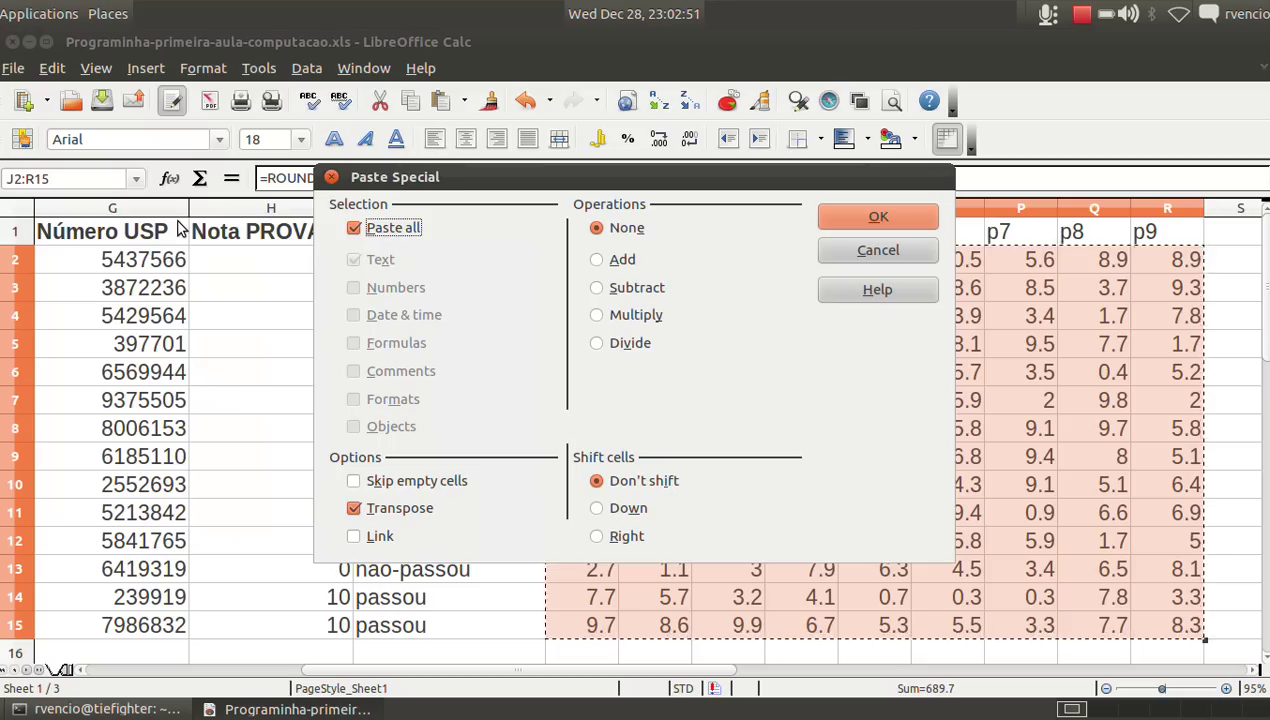
left_click(354, 228)
left_click(354, 260)
left_click(355, 288)
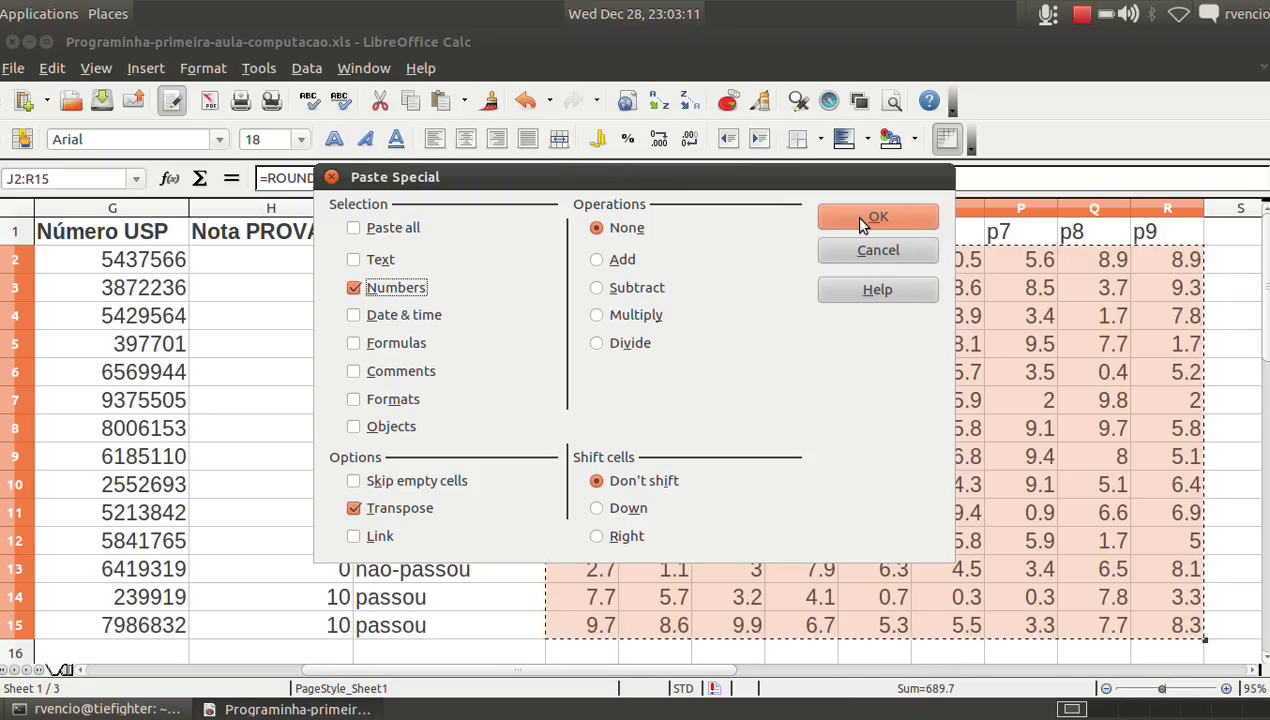
left_click(860, 222)
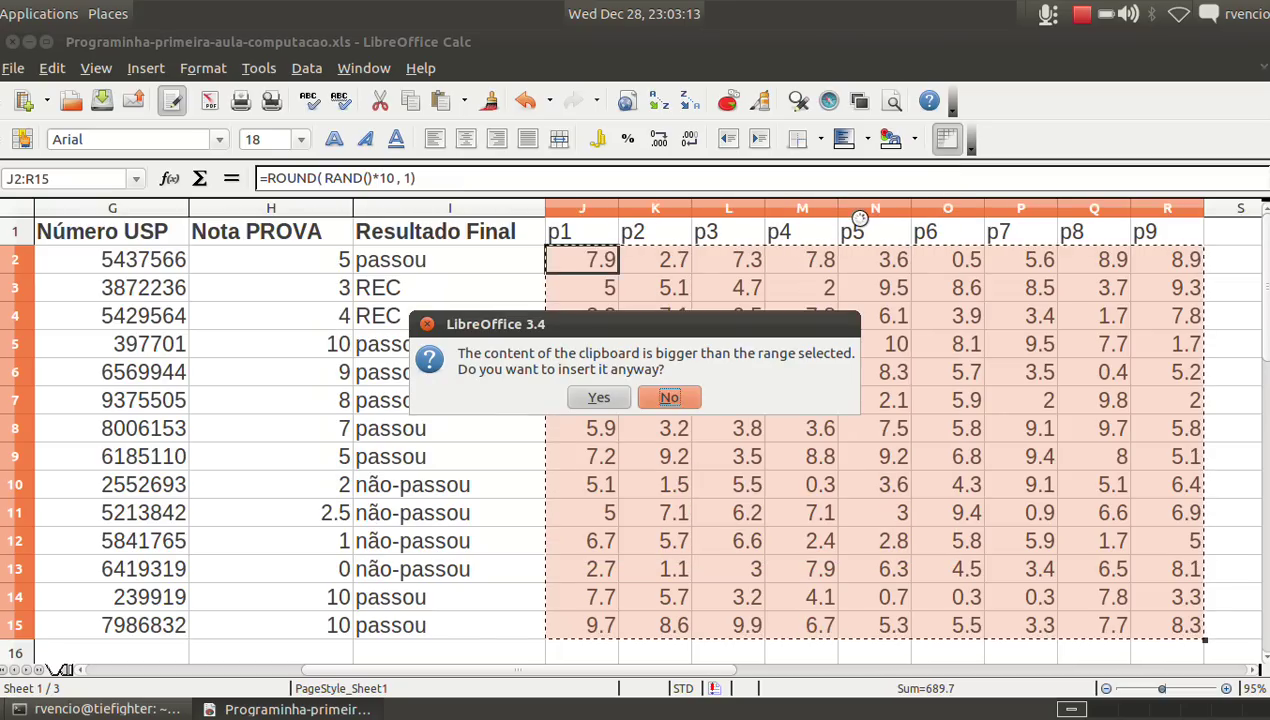
left_click(598, 396)
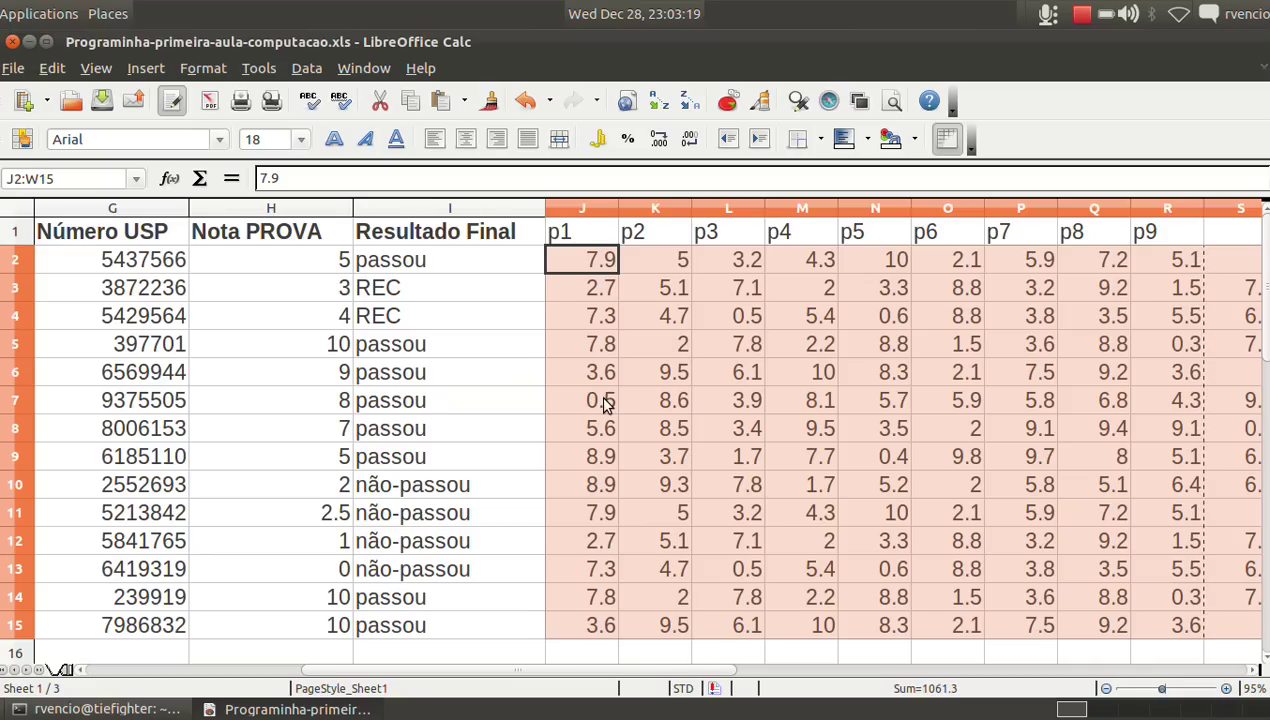
Undo the spilled values paste to restore the random-score formulas
key("Right")
key("Right")
key("Right")
key("Right")
key("Right")
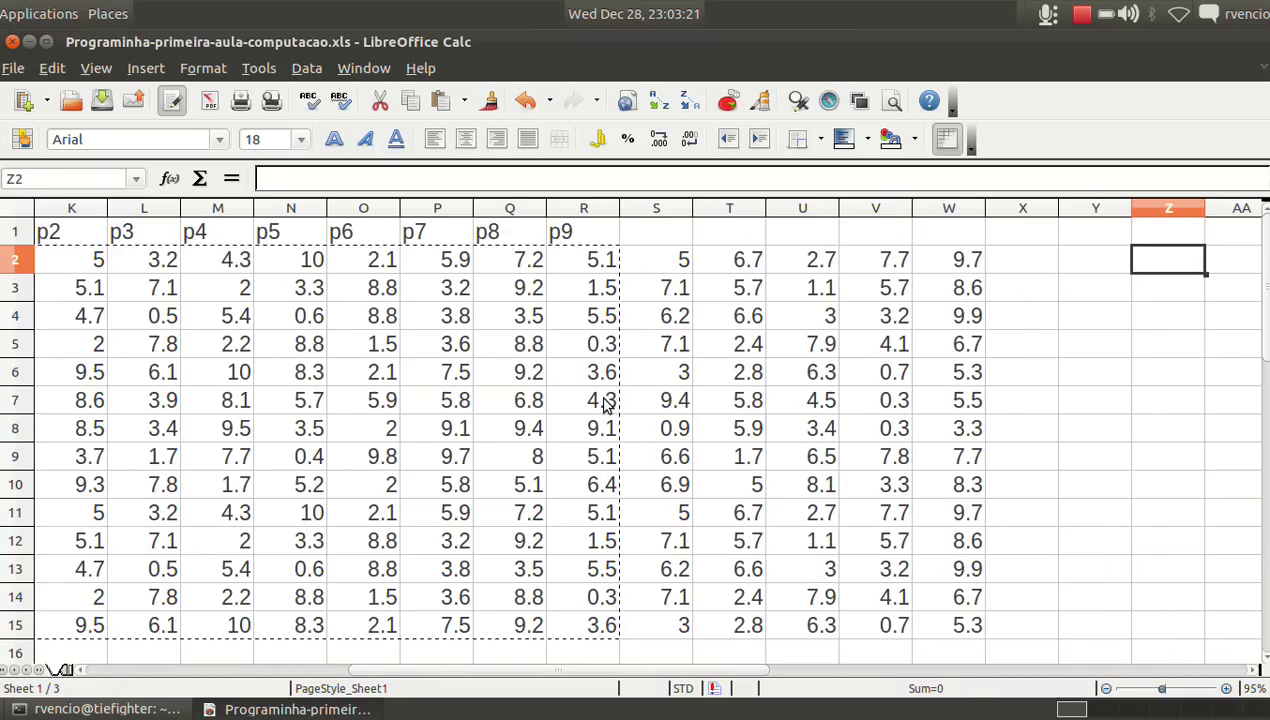
key("Left")
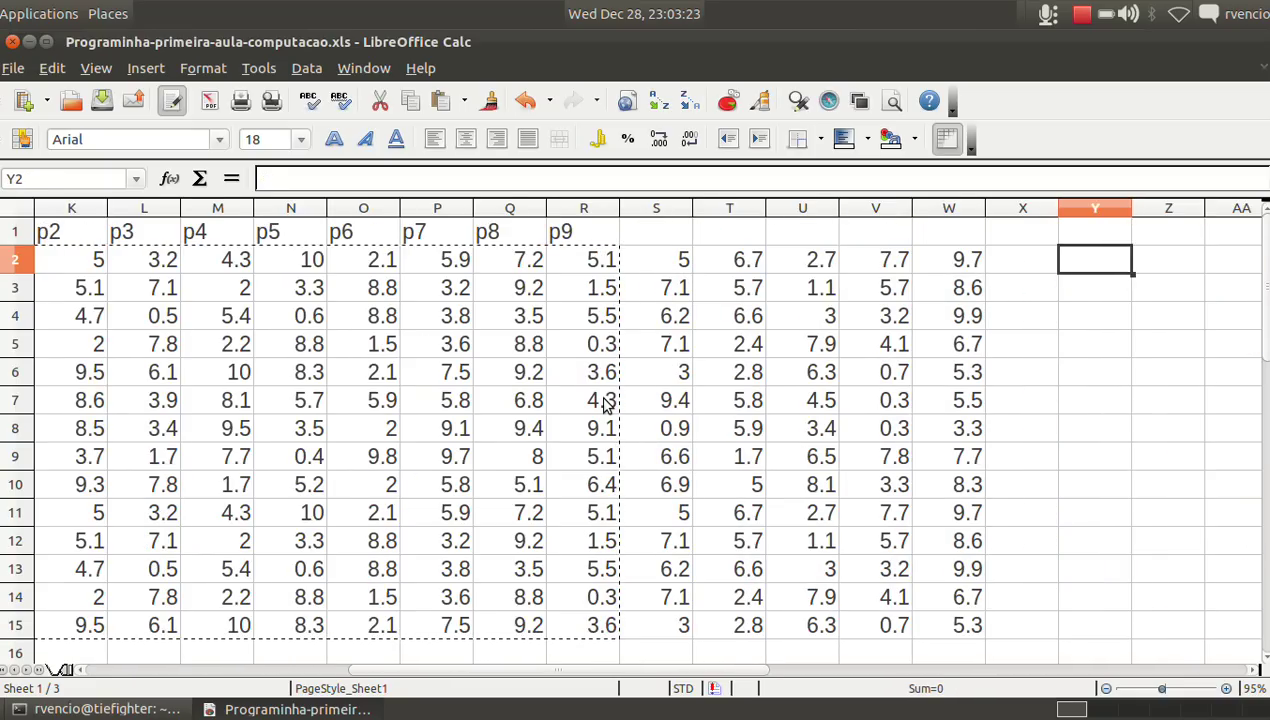
key("ctrl+z")
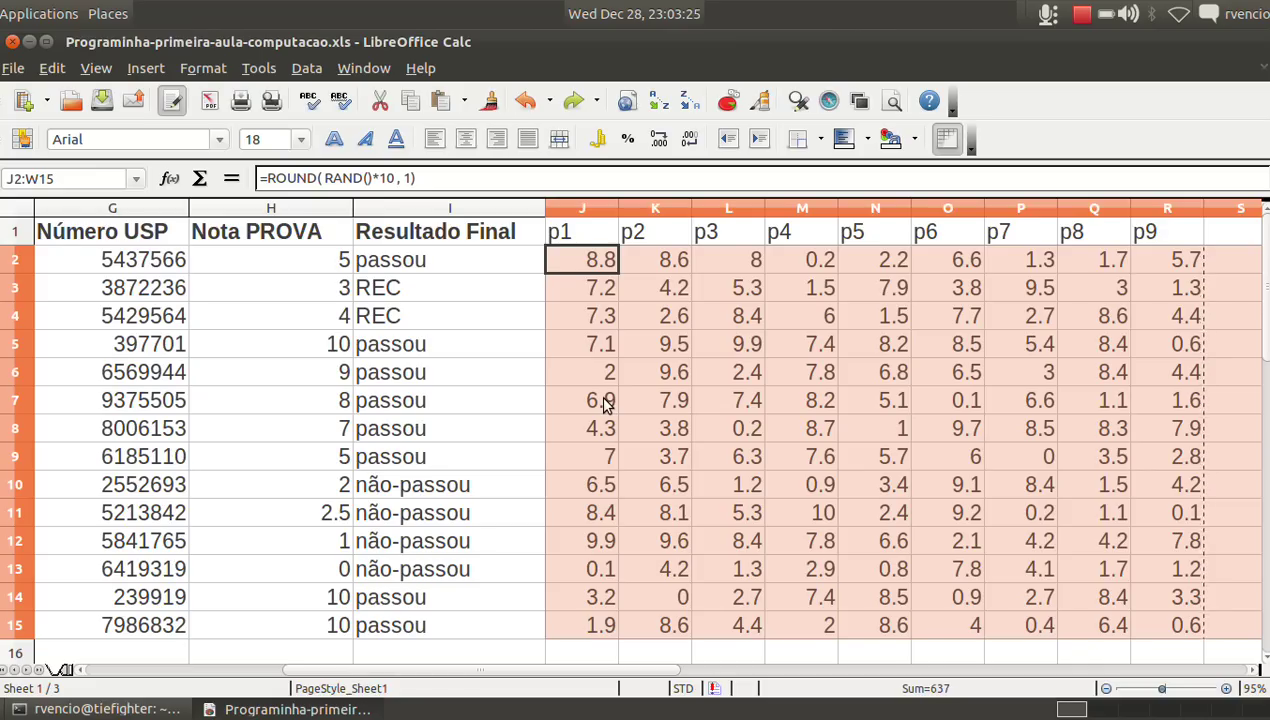
Copy the p1–p9 block J2:R15 and paste it back in place
key("ctrl+c")
key("Down")
key("Up")
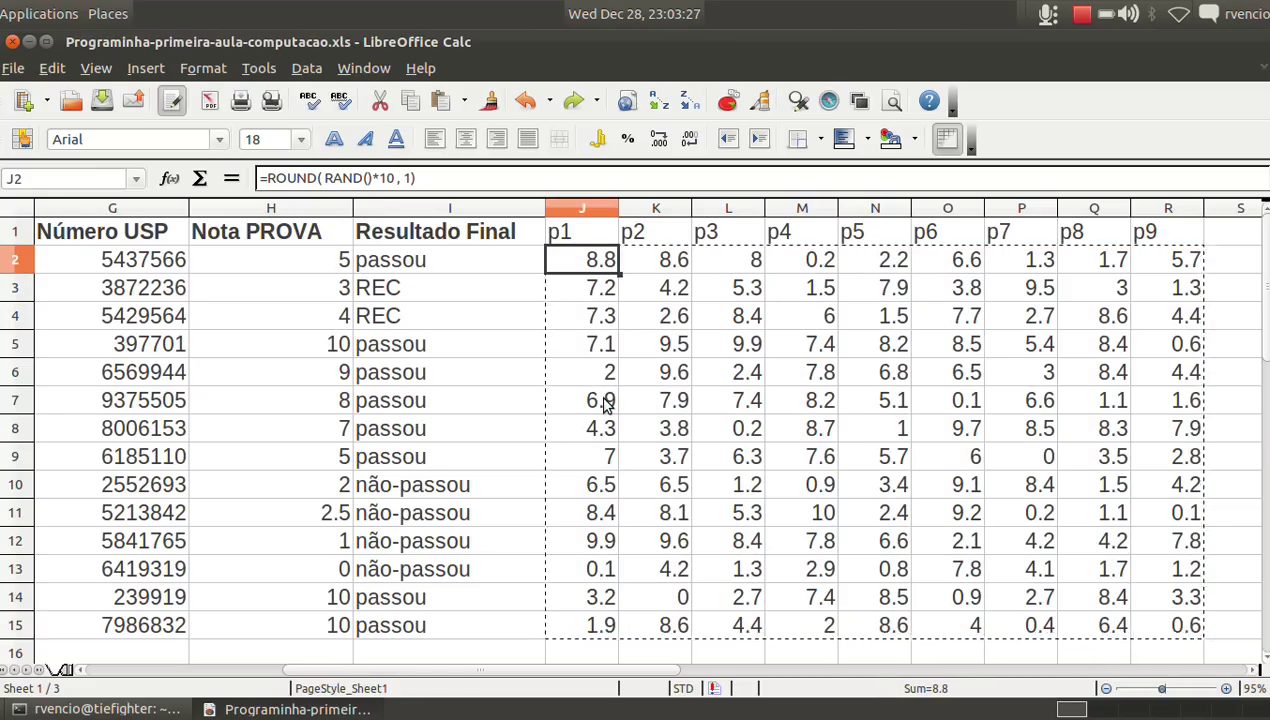
key("Right")
key("Right")
key("Right")
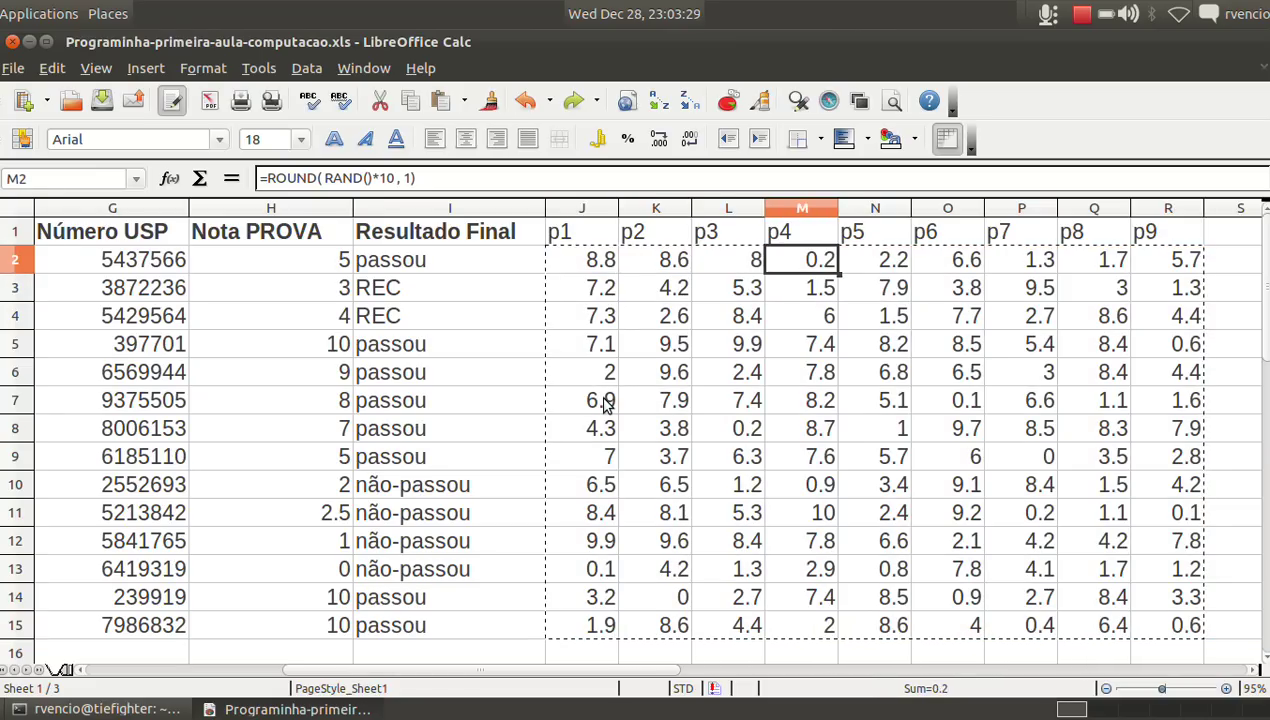
key("Right")
key("Right")
key("Right")
key("Left")
key("Left")
key("Left")
key("Left")
key("Left")
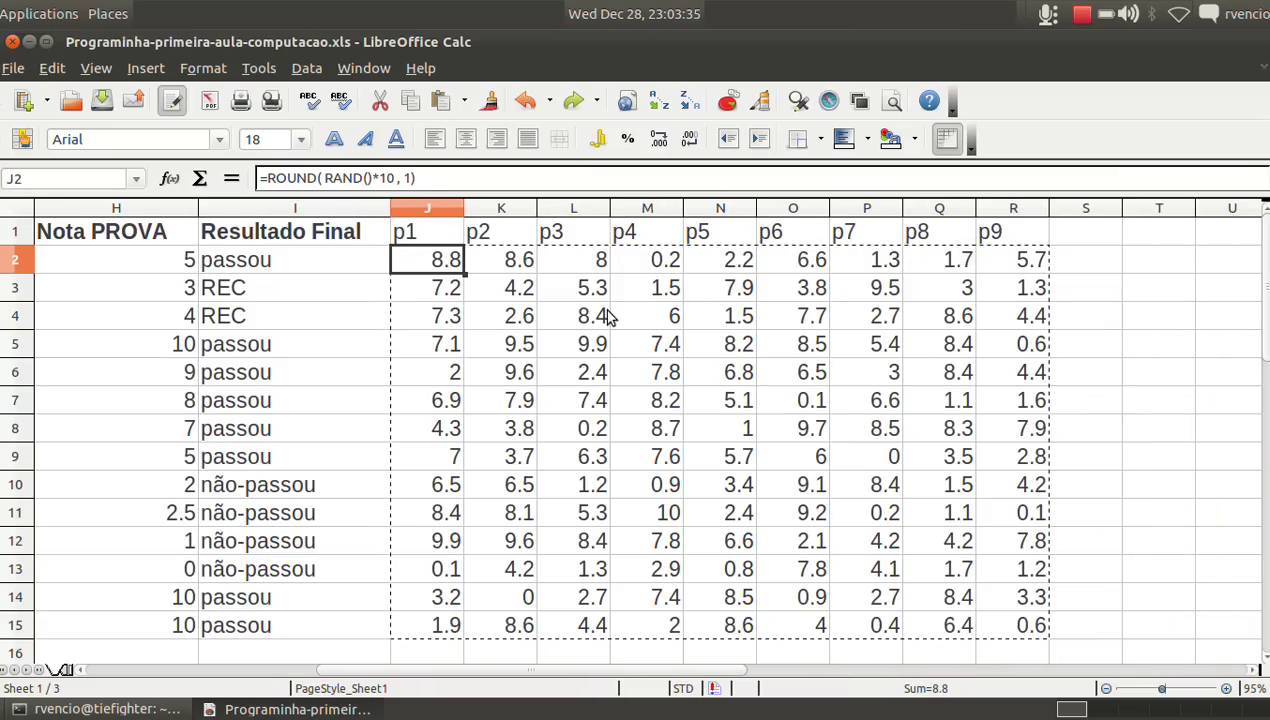
key("shift+Down")
key("shift+Down")
key("shift+Down")
key("shift+Down")
key("shift+Down")
key("shift+Down")
key("shift+Down")
key("shift+Up")
key("shift+Up")
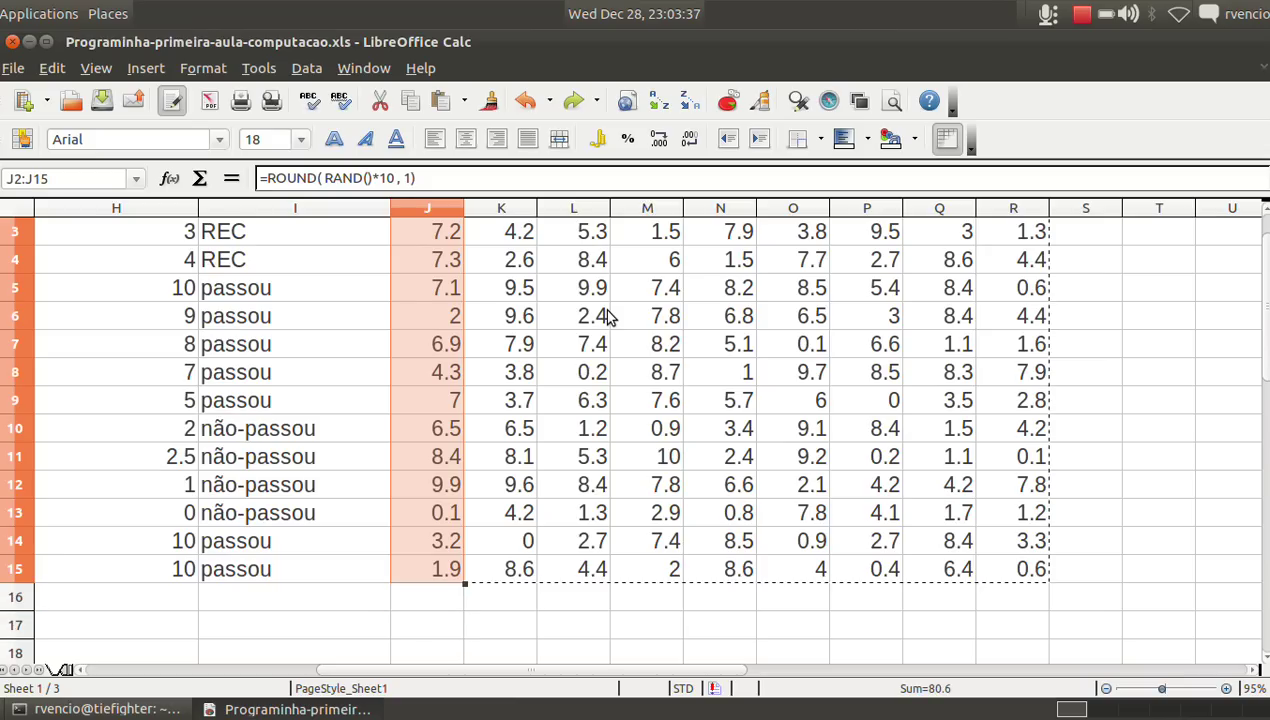
key("shift+Right")
key("shift+Right")
key("shift+Right")
key("shift+Right")
key("ctrl+c")
key("Up")
key("Down")
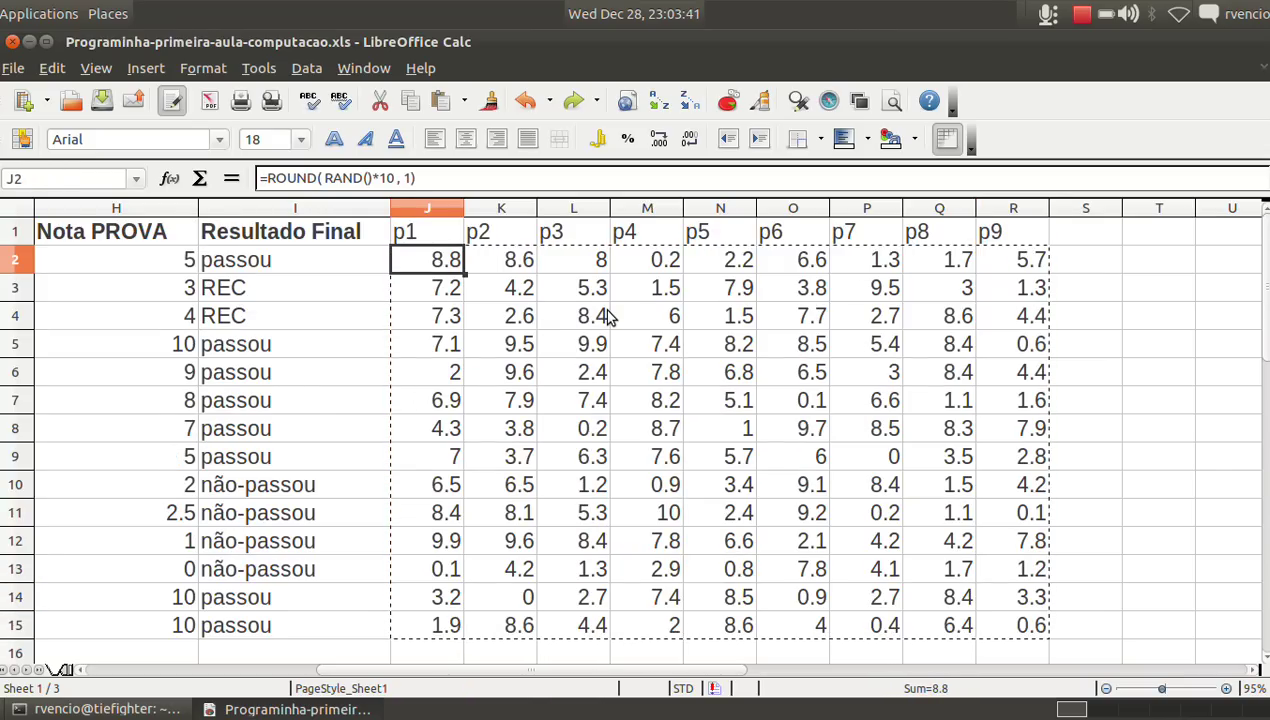
key("ctrl+v")
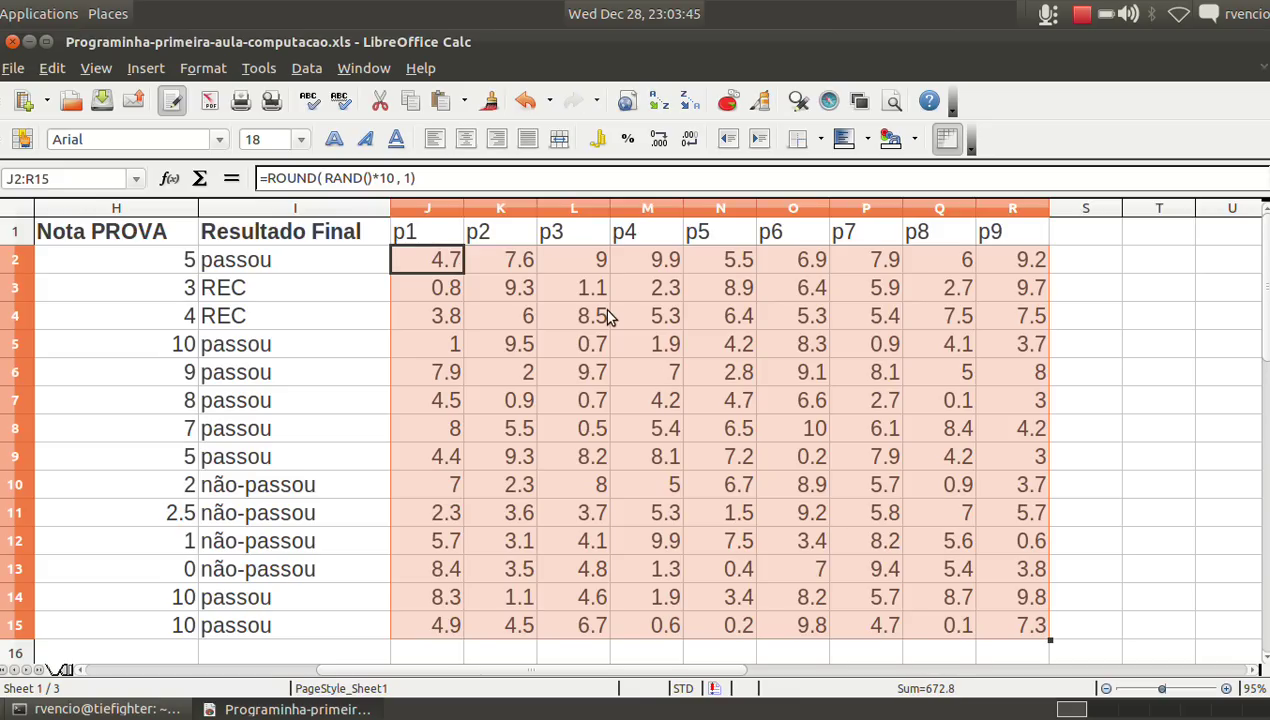
Paste Special the scores as numbers, then undo the transposed values that spilled into column S
left_click(52, 70)
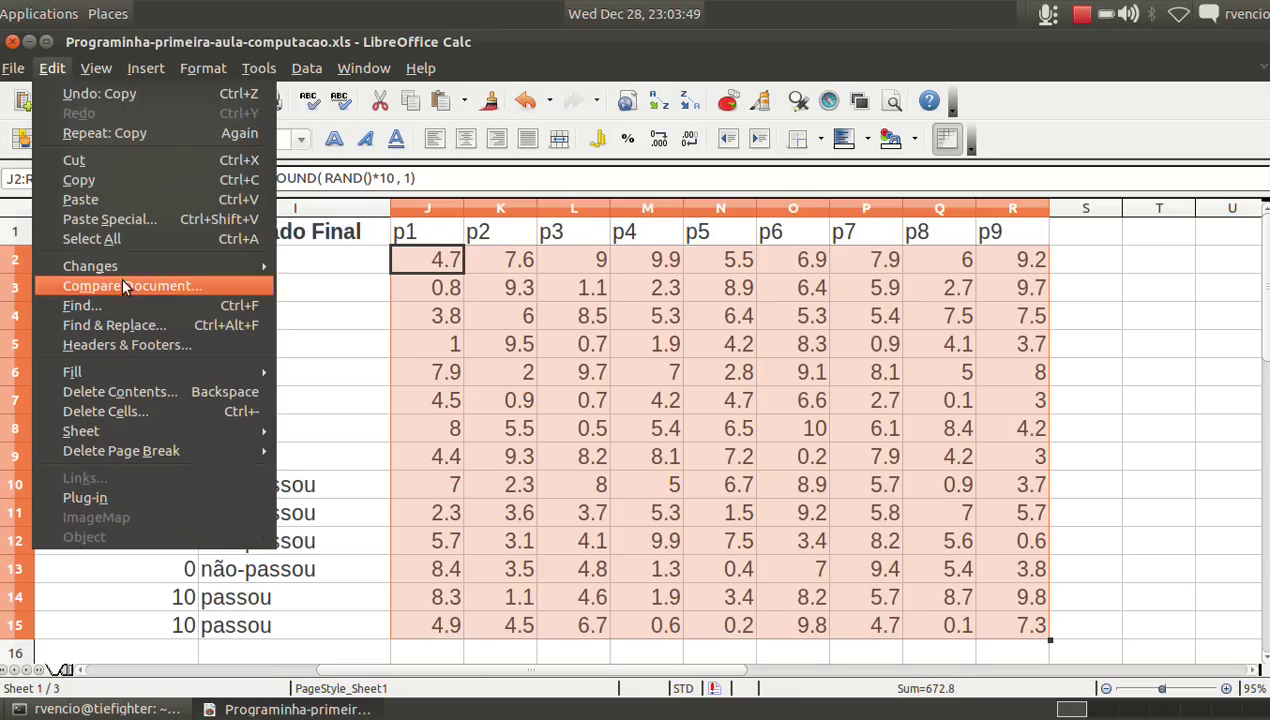
left_click(107, 219)
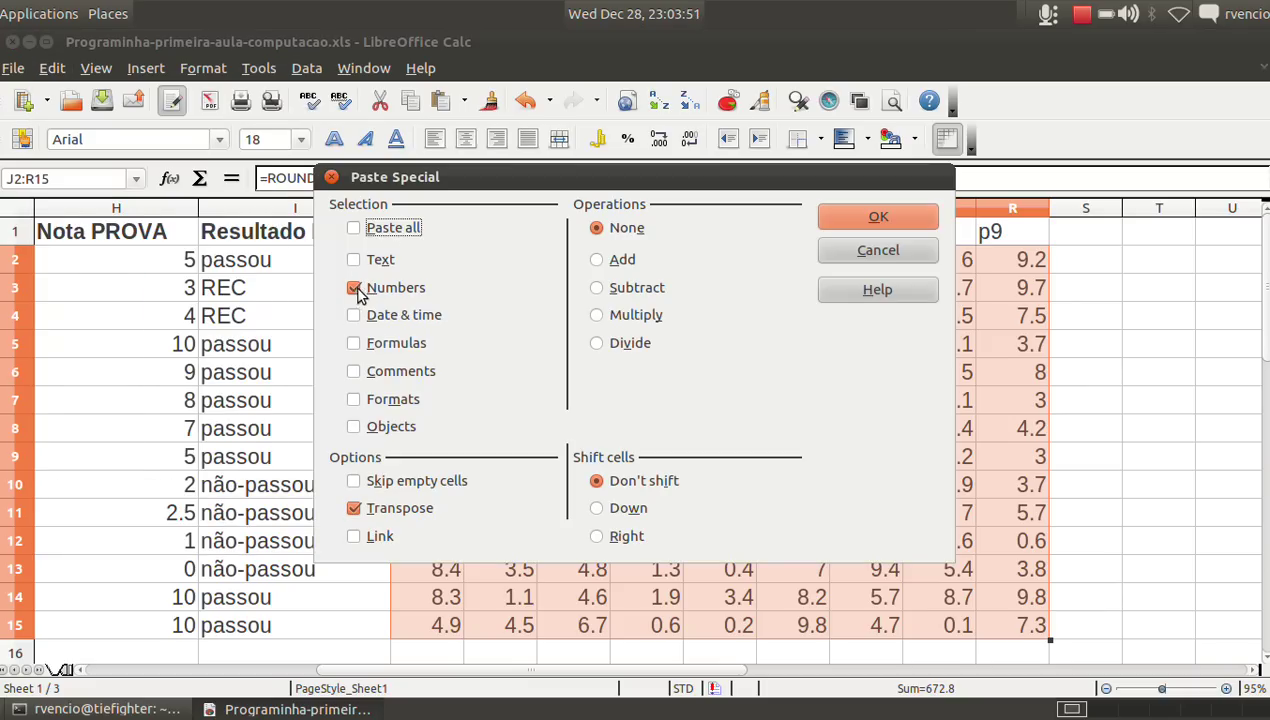
left_click(880, 217)
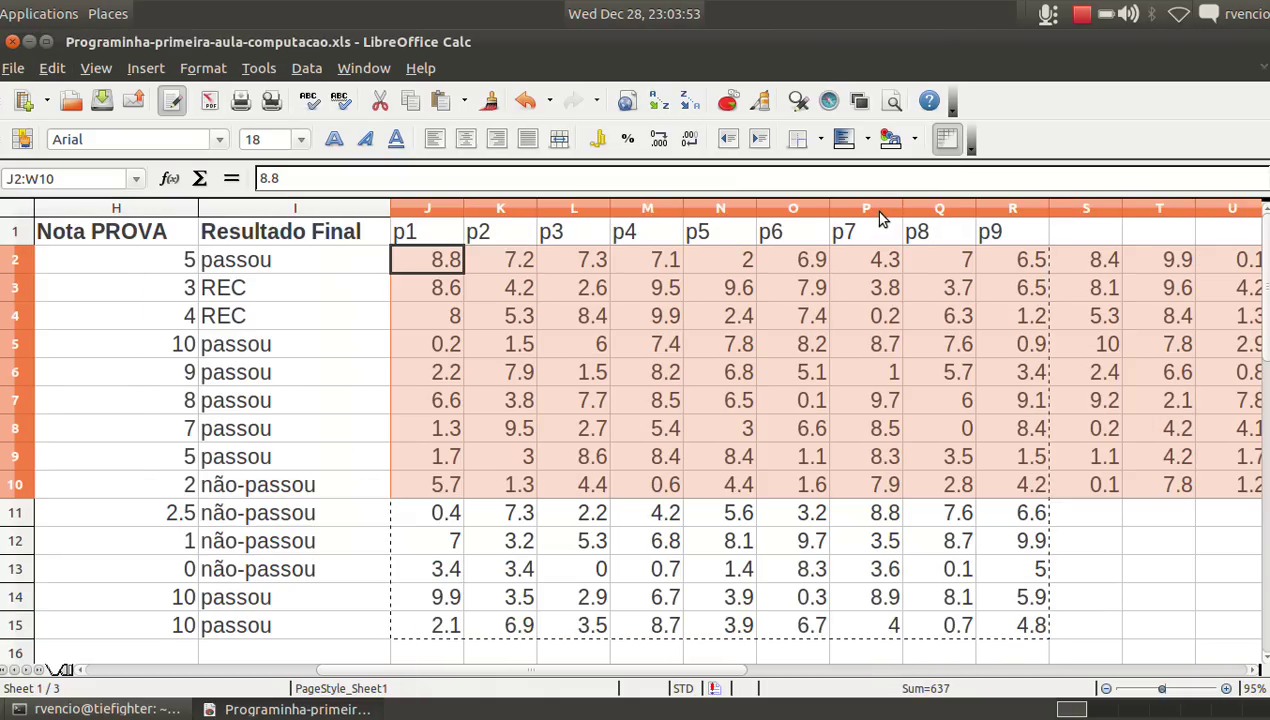
key("Right")
key("ctrl+Right")
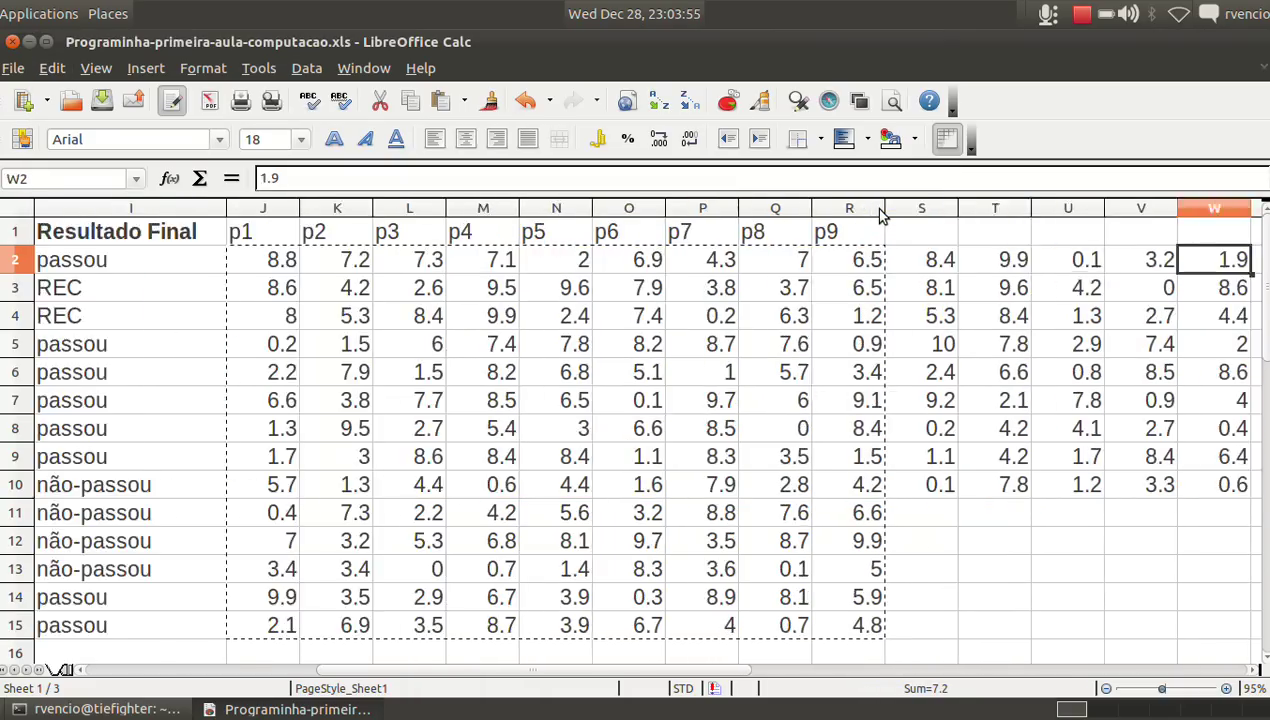
key("Left")
key("Left")
key("Left")
key("Left")
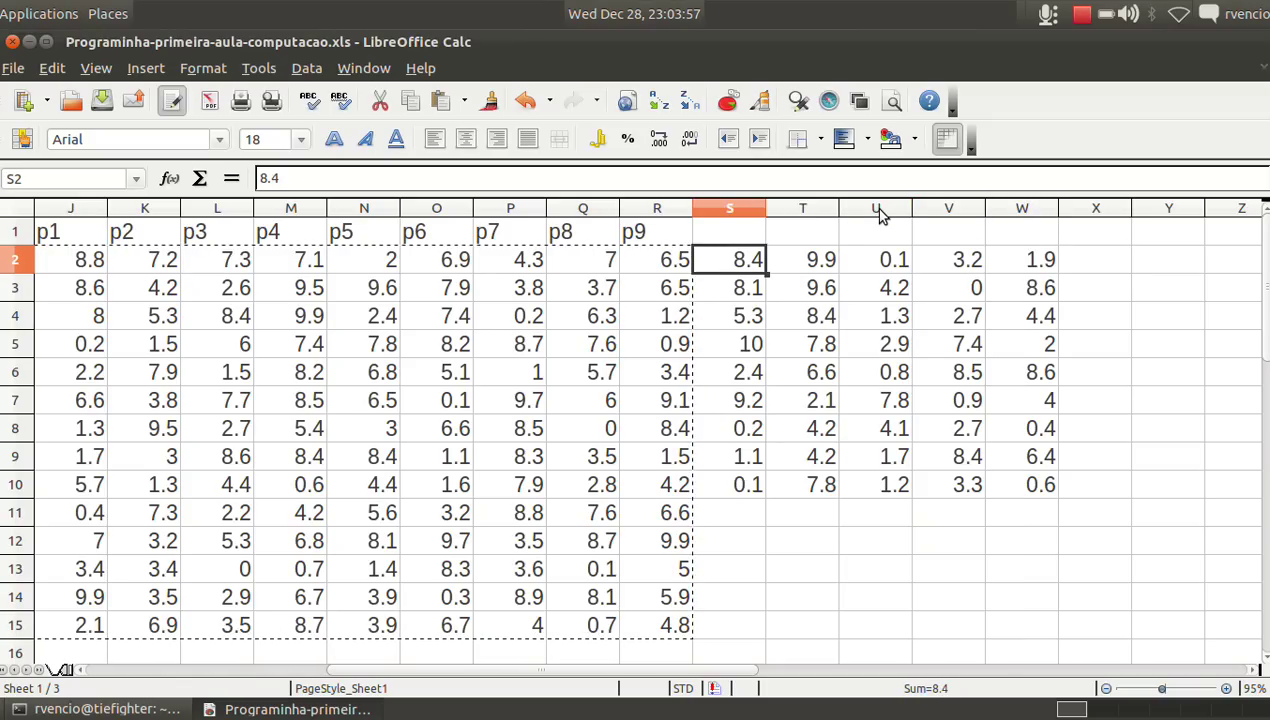
key("shift+Down")
key("shift+Down")
key("shift+Down")
key("shift+Down")
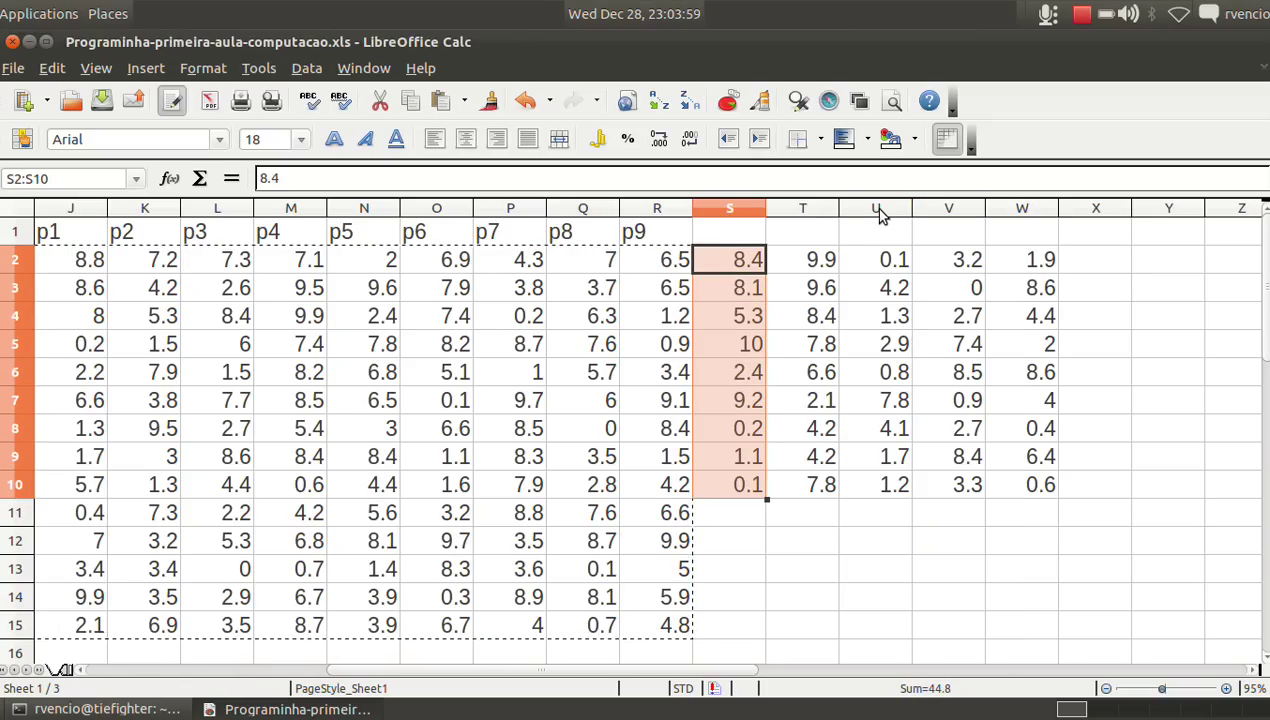
left_click(526, 101)
key("ctrl+z")
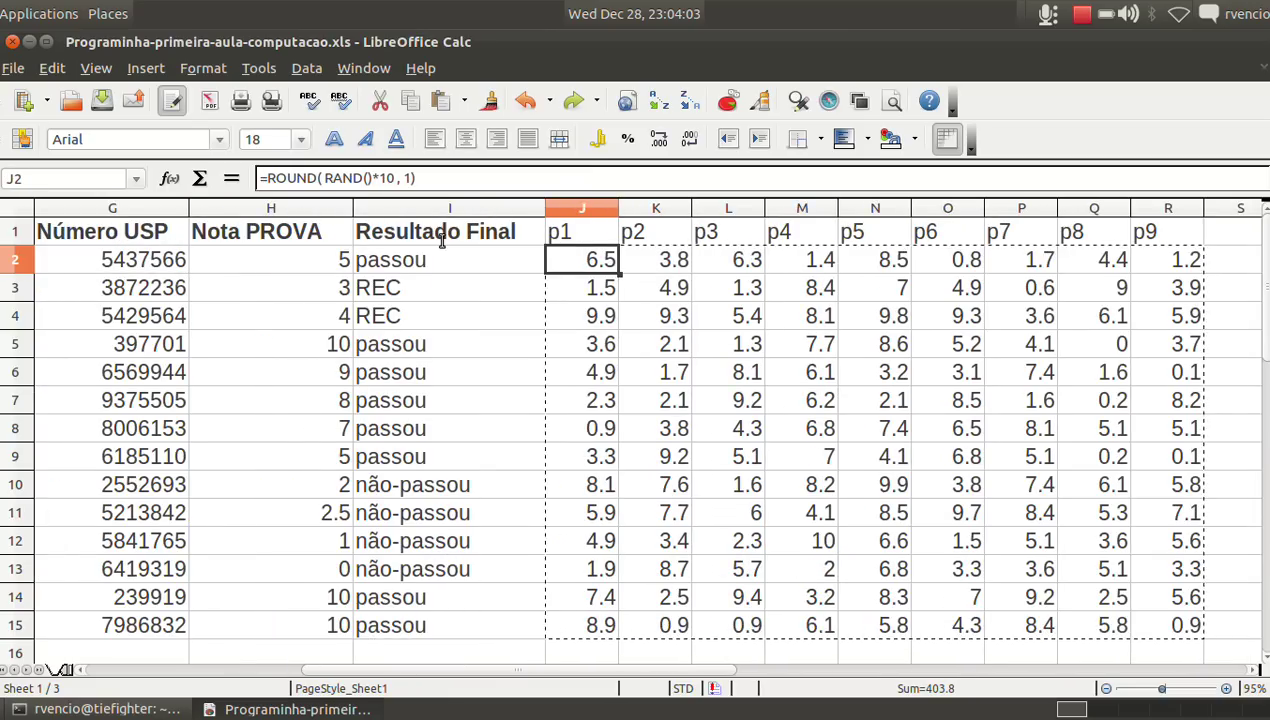
Paste Special J2:R15 as numbers only with Transpose unticked
left_click(53, 68)
left_click(78, 218)
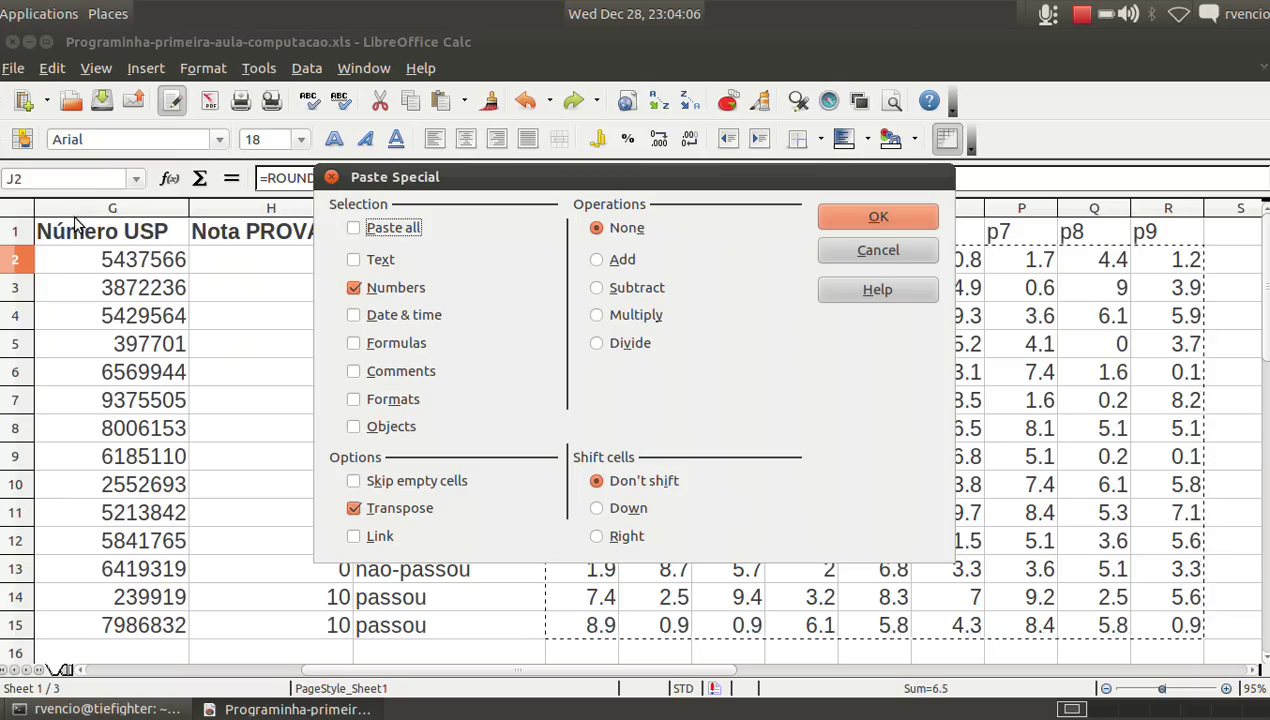
left_click(354, 509)
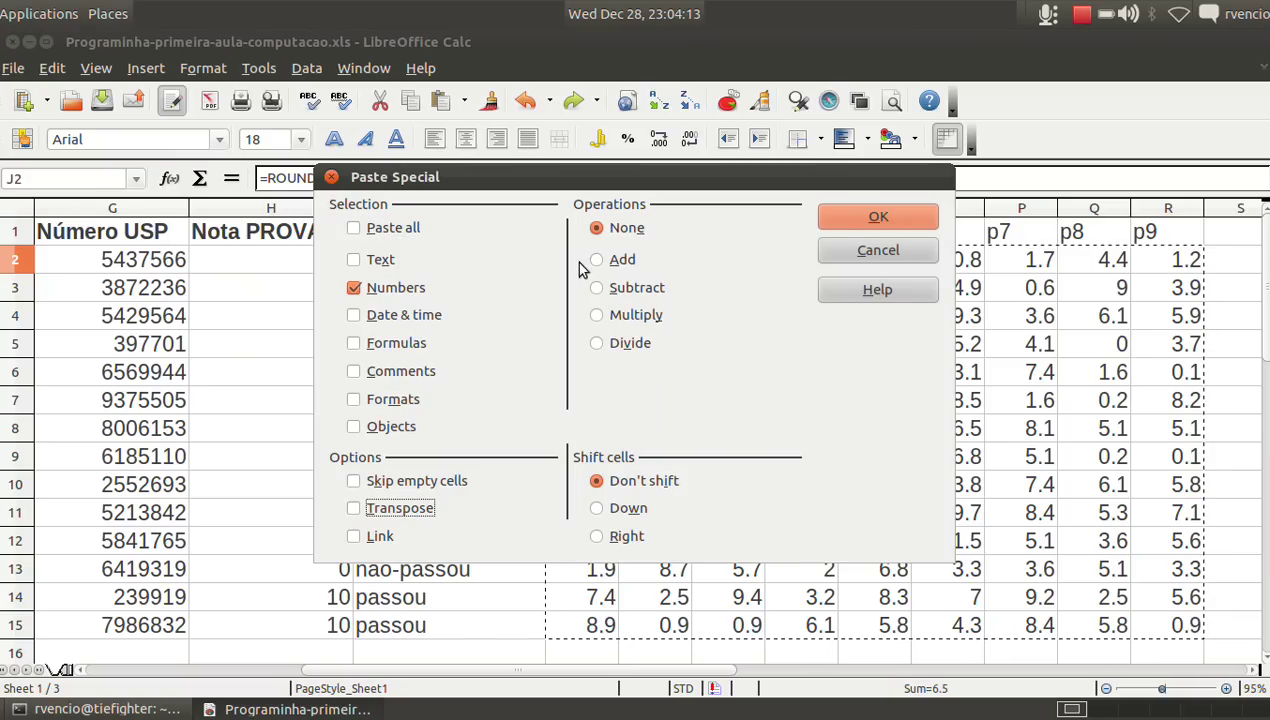
left_click(842, 208)
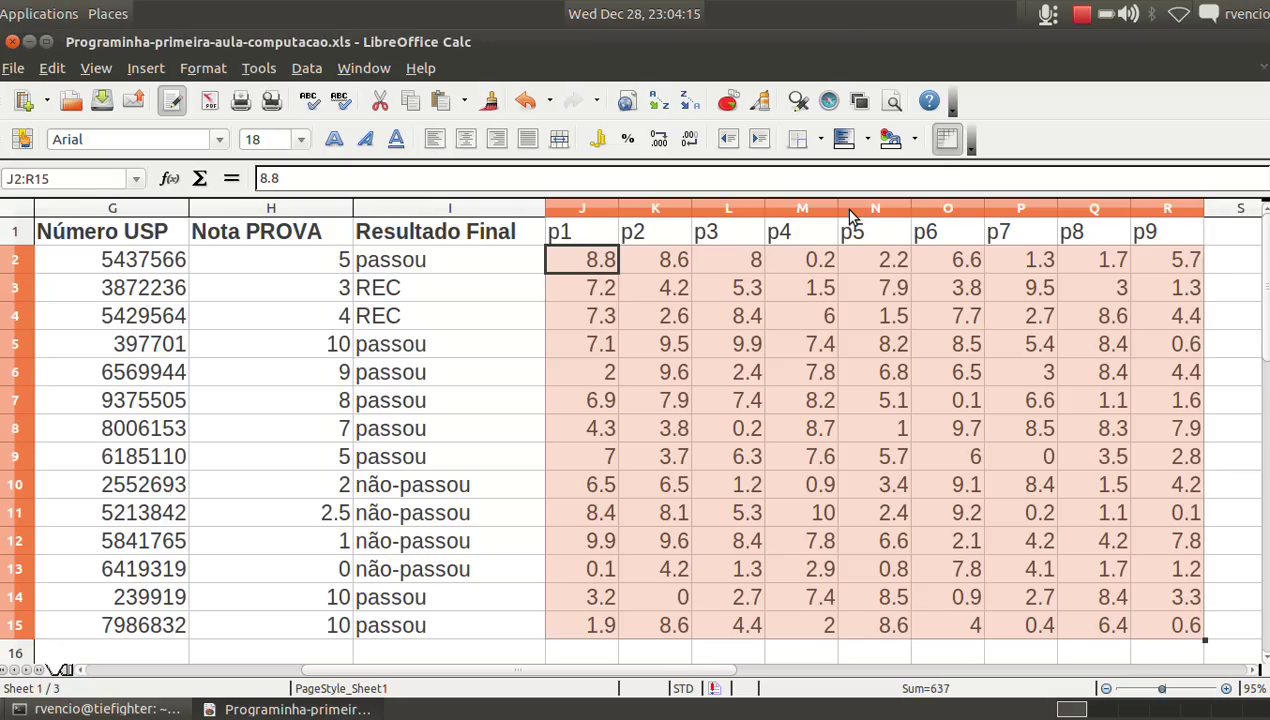
key("Escape")
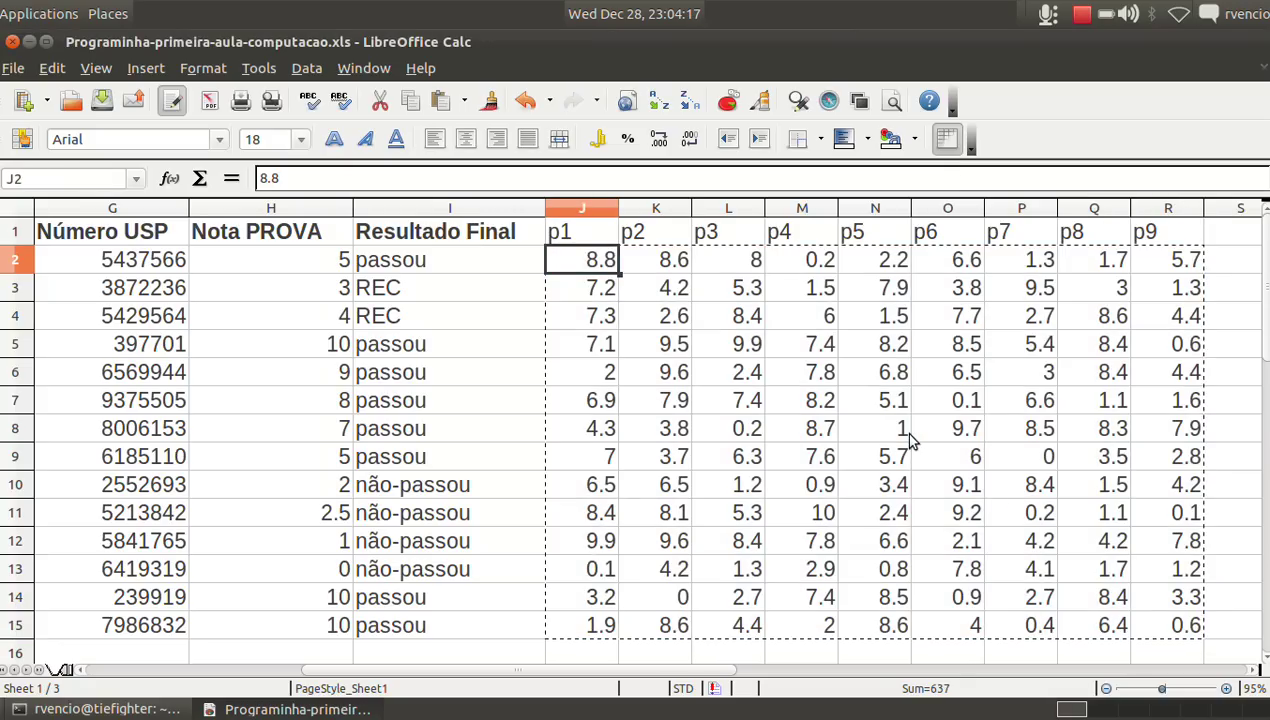
Verify that J2 and the rest of row 2 now hold plain numbers like 8.8
left_click(596, 264)
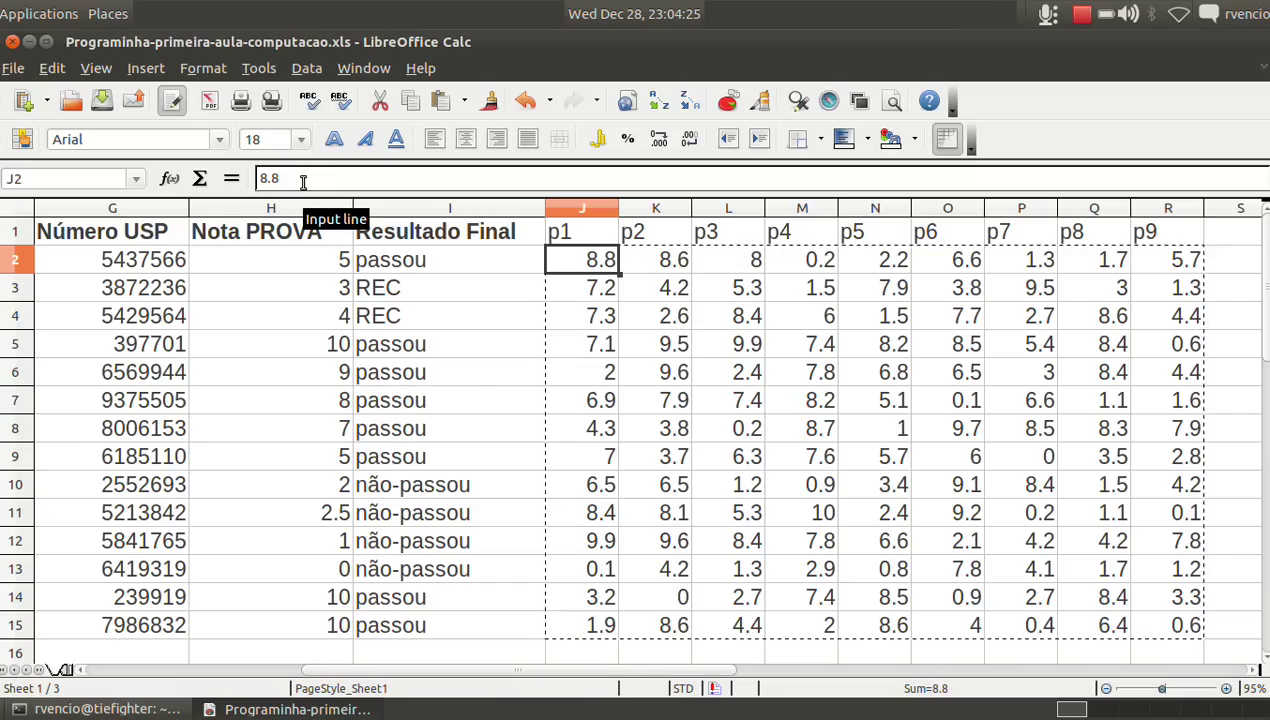
key("Return")
key("Up")
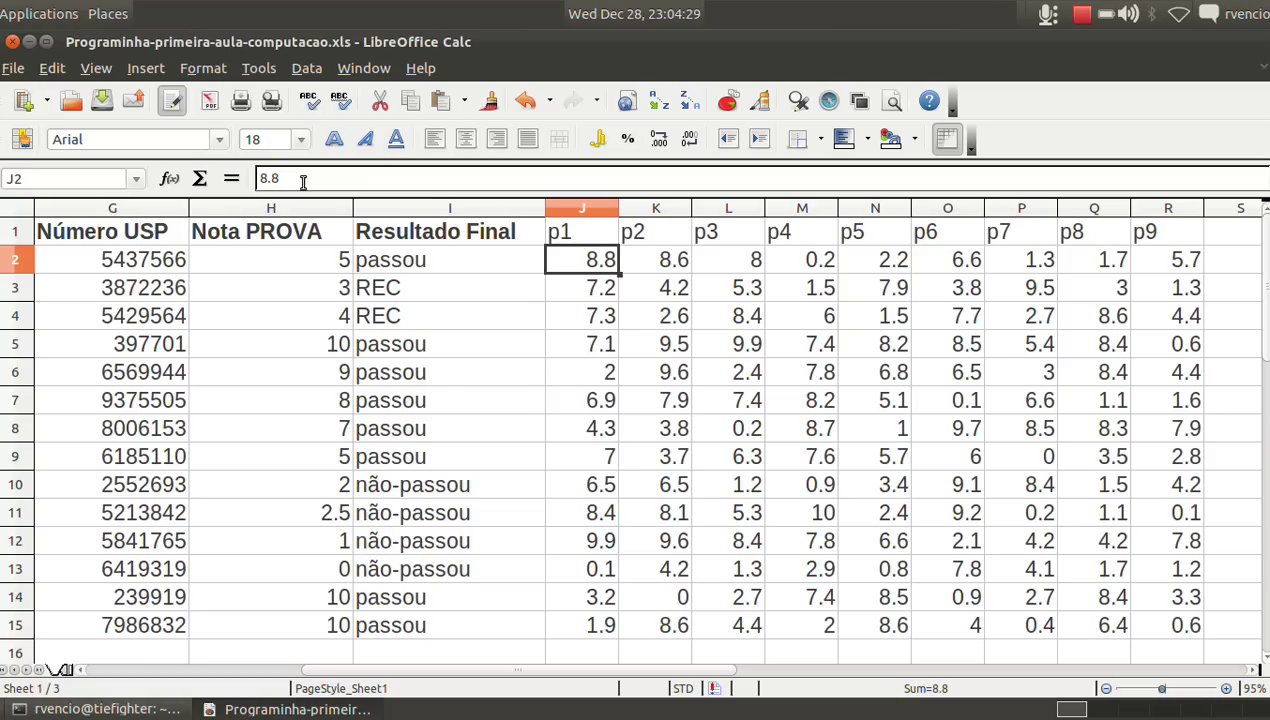
key("Right")
key("Right")
key("Right")
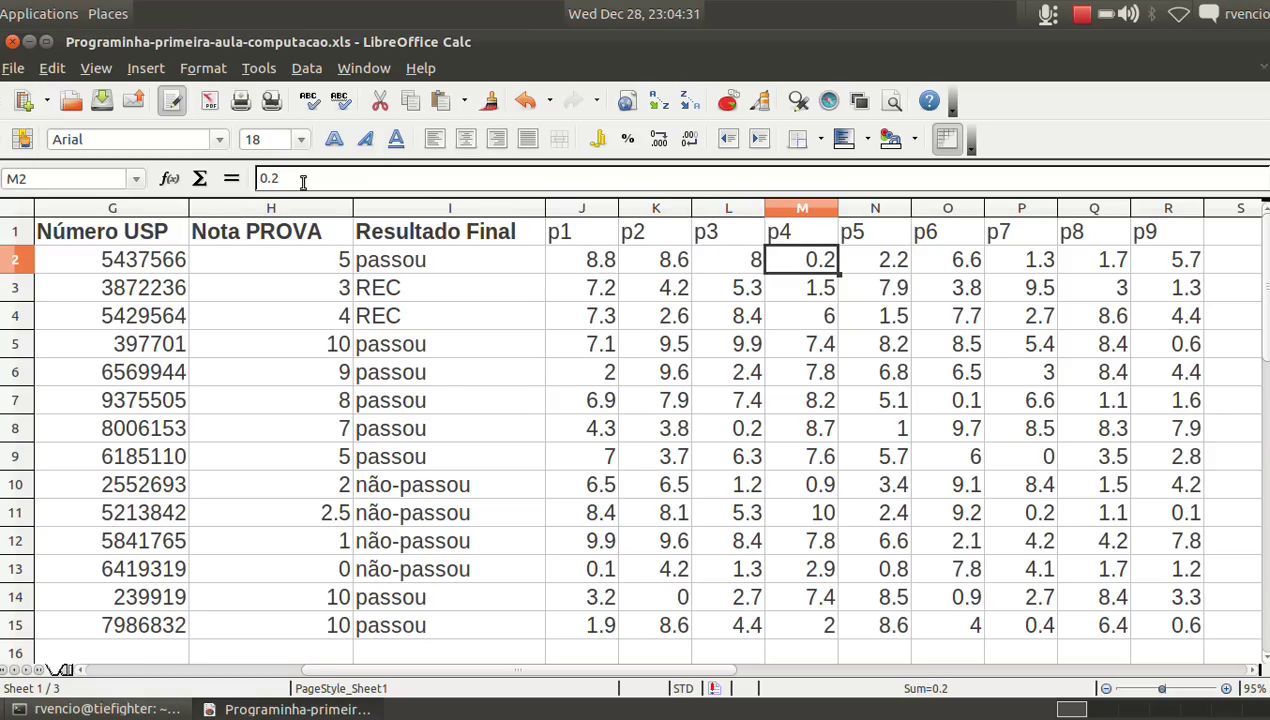
key("Right")
key("Right")
key("Right")
key("Right")
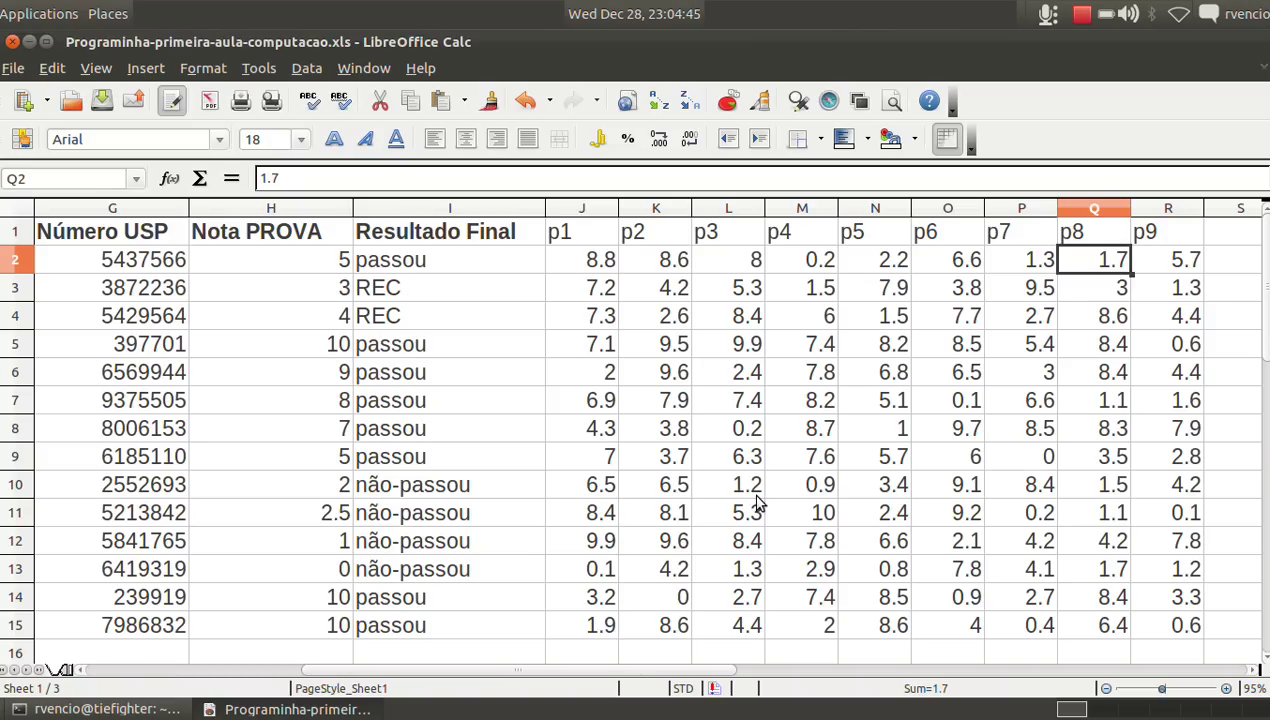
Type 'média provinhas' into S1 beside p9 and drag column S wider to fit it
key("Right")
key("Right")
key("Right")
key("Left")
key("Left")
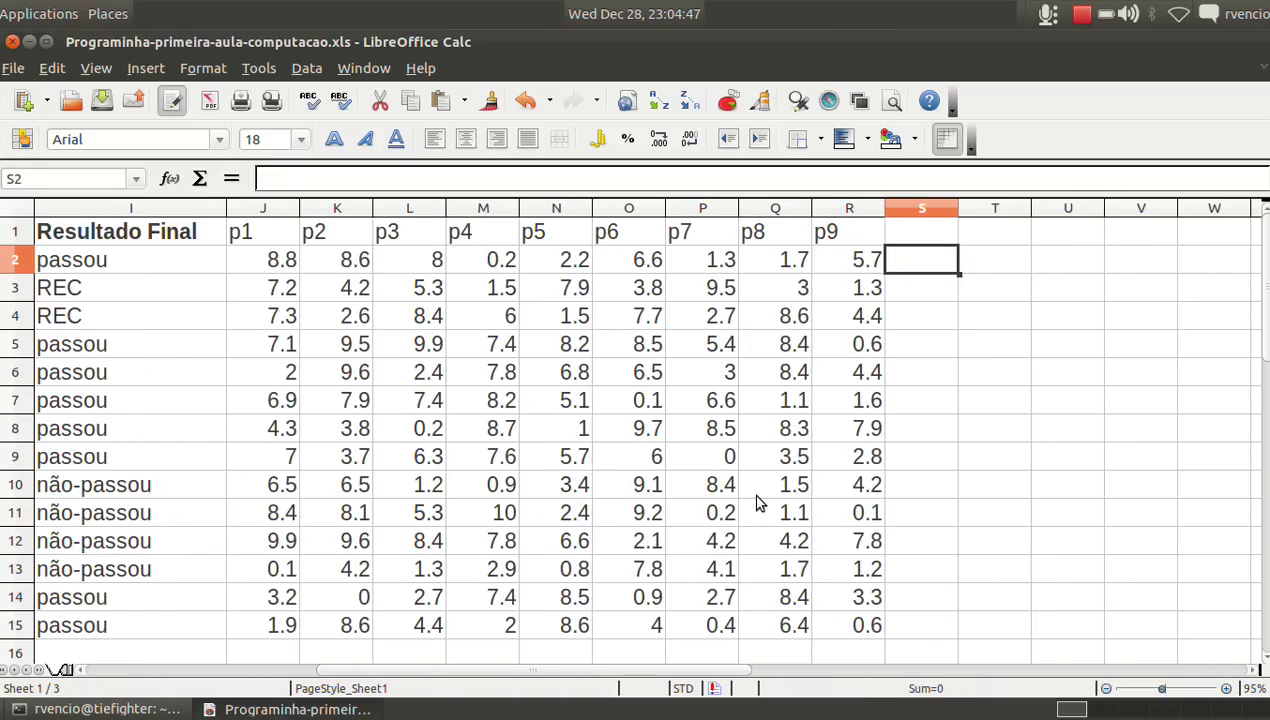
key("Up")
type("m")
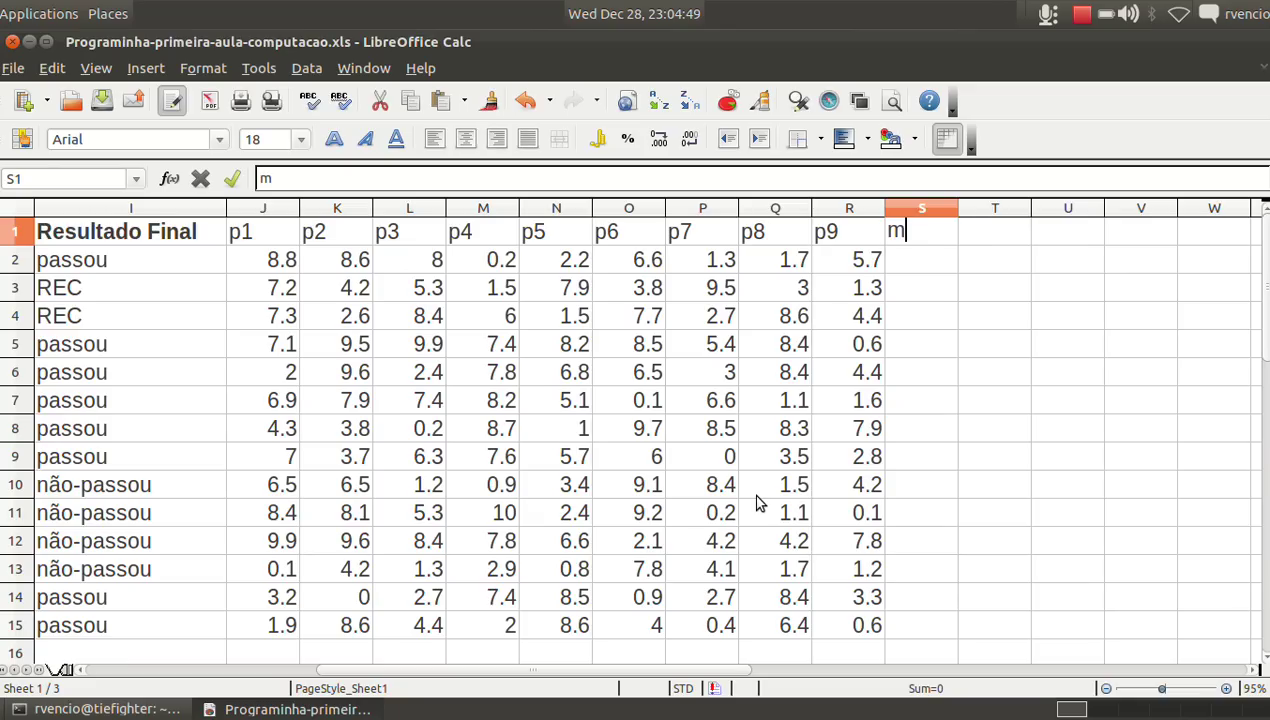
type("édia provinhas")
key("Return")
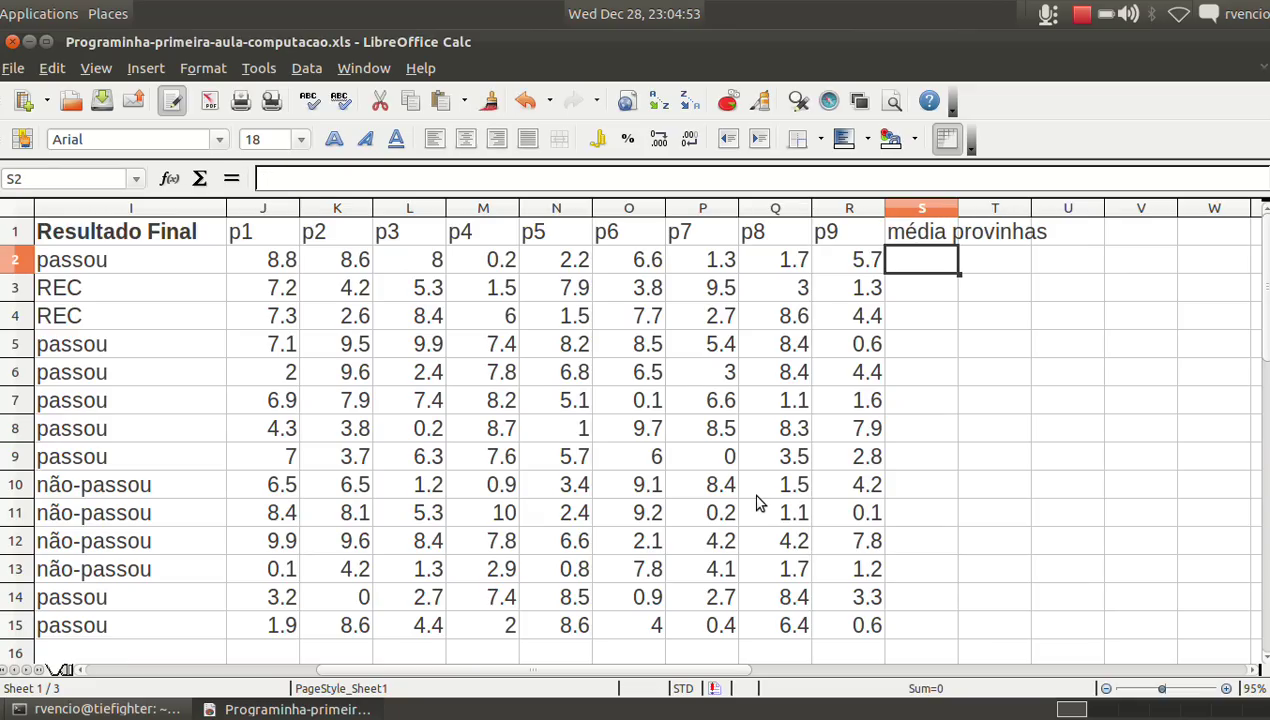
left_click_drag(958, 208, 1107, 208)
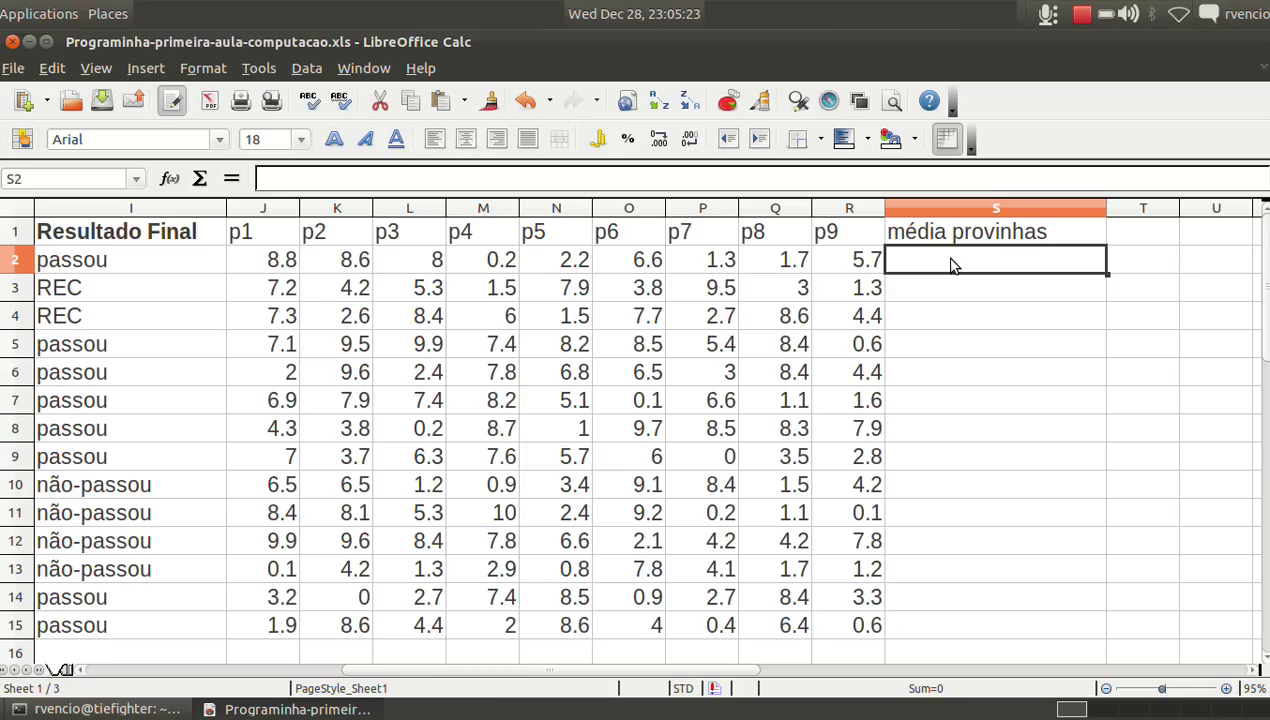
Begin =sum( in S2, list J2, K2, L2 with commas, then back it off to =sum(
type("=")
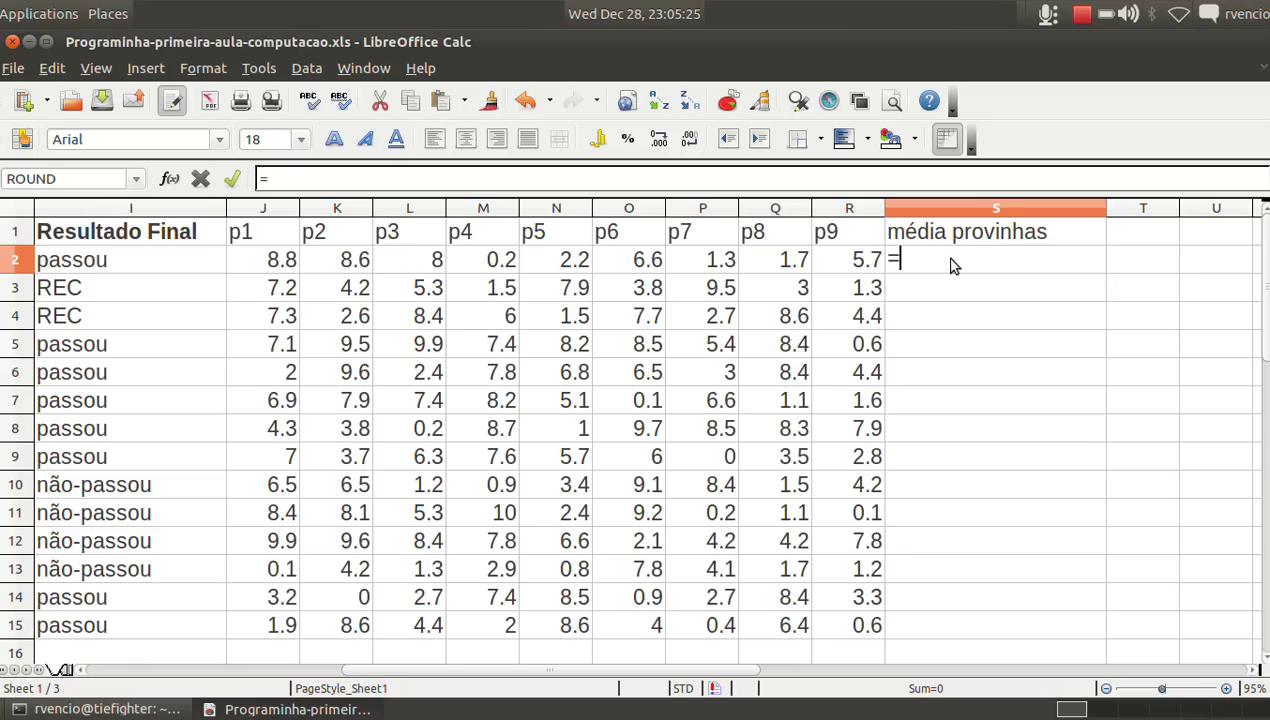
type("s")
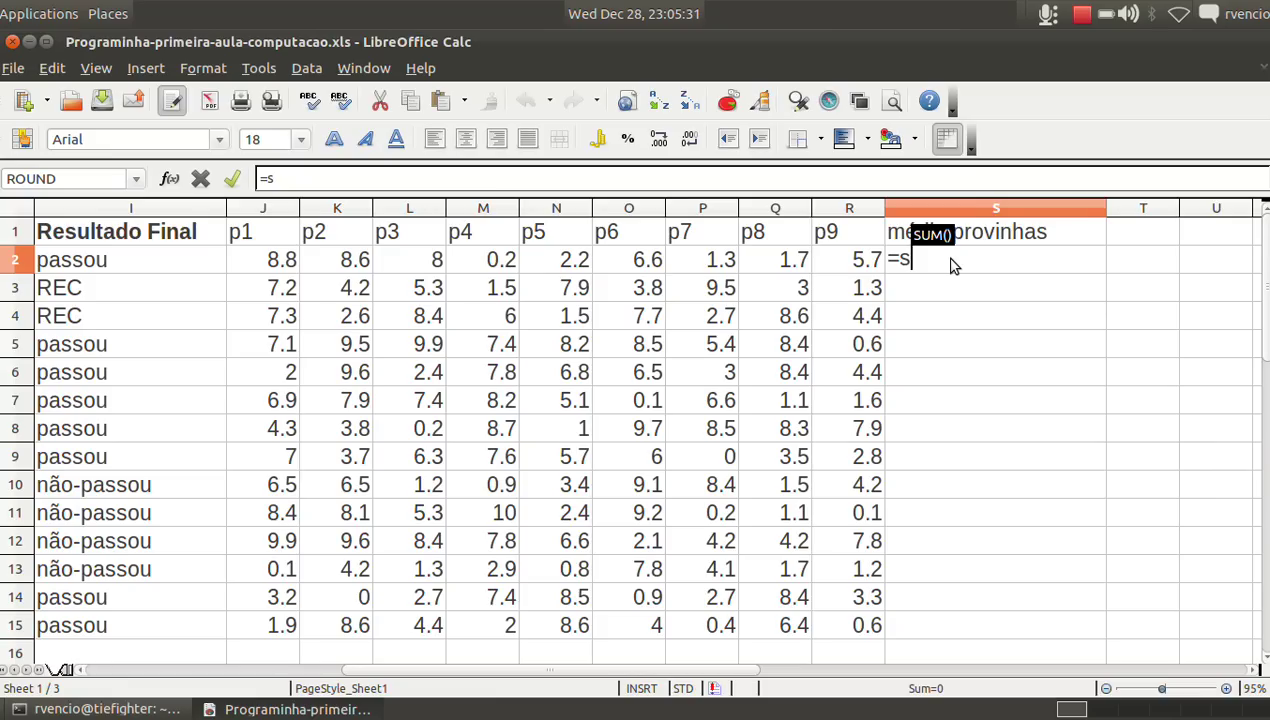
type("um(")
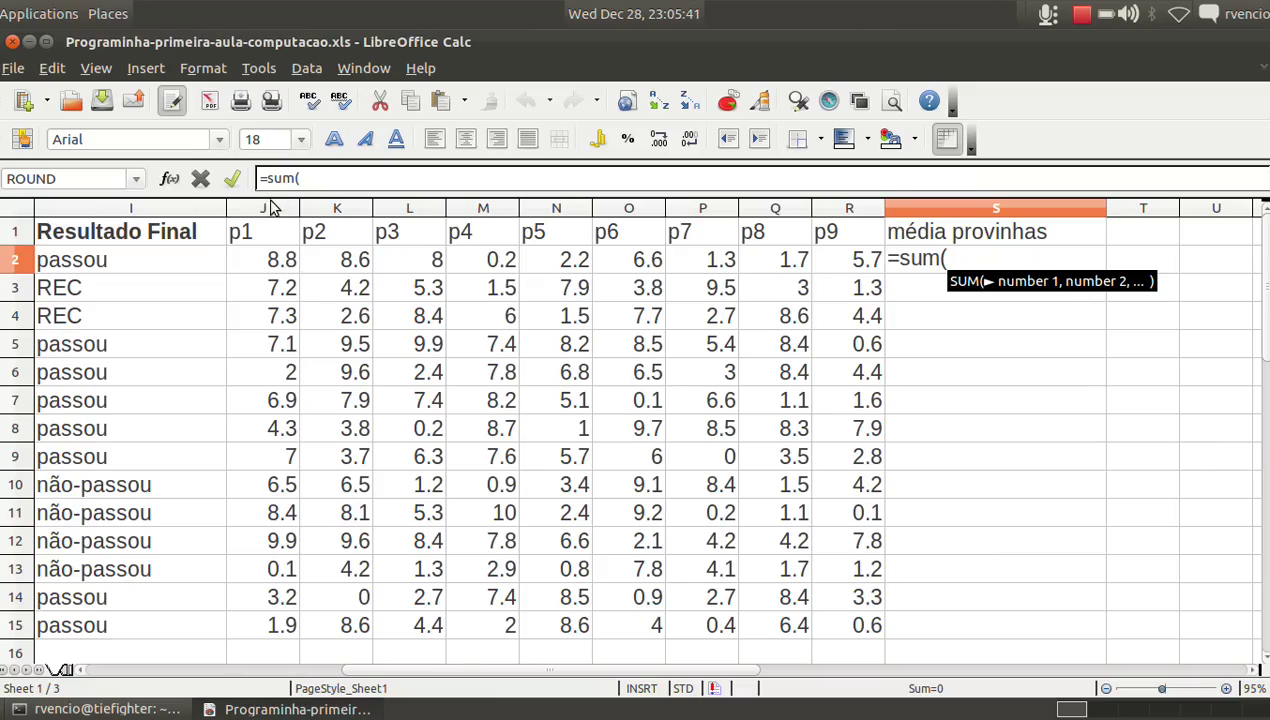
left_click(270, 264)
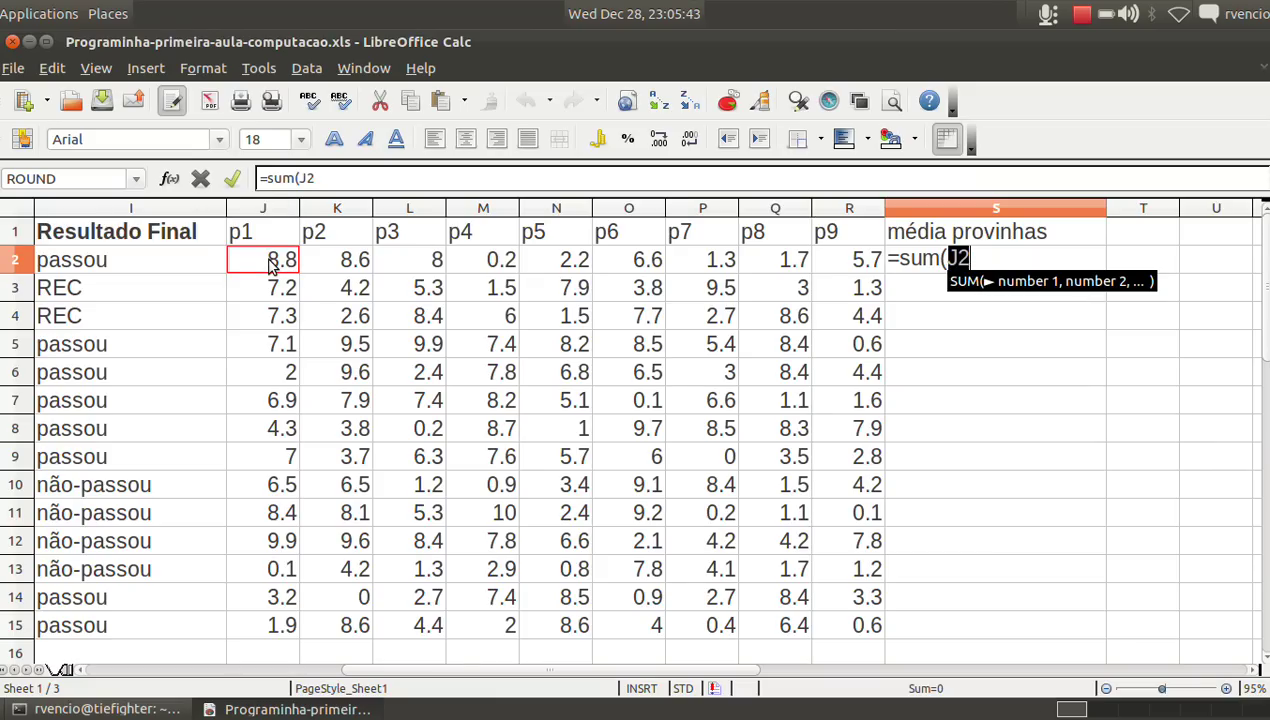
type(",")
left_click(324, 263)
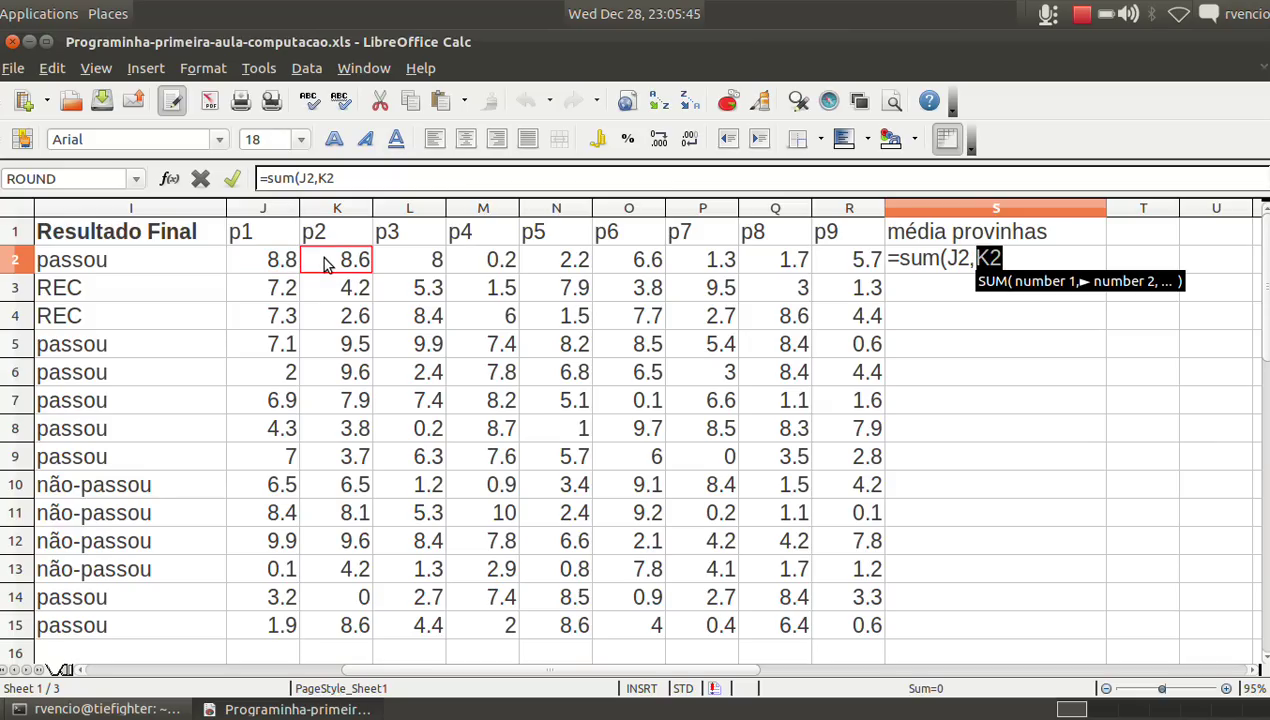
type(",")
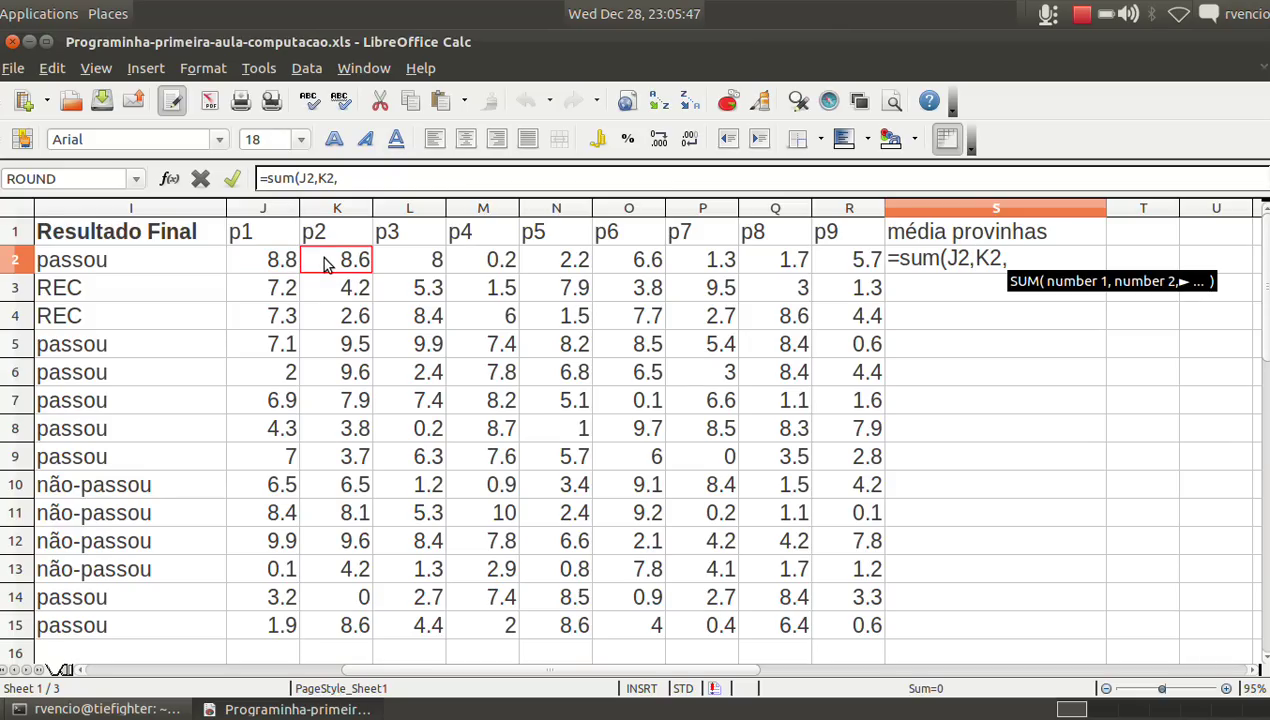
left_click(427, 263)
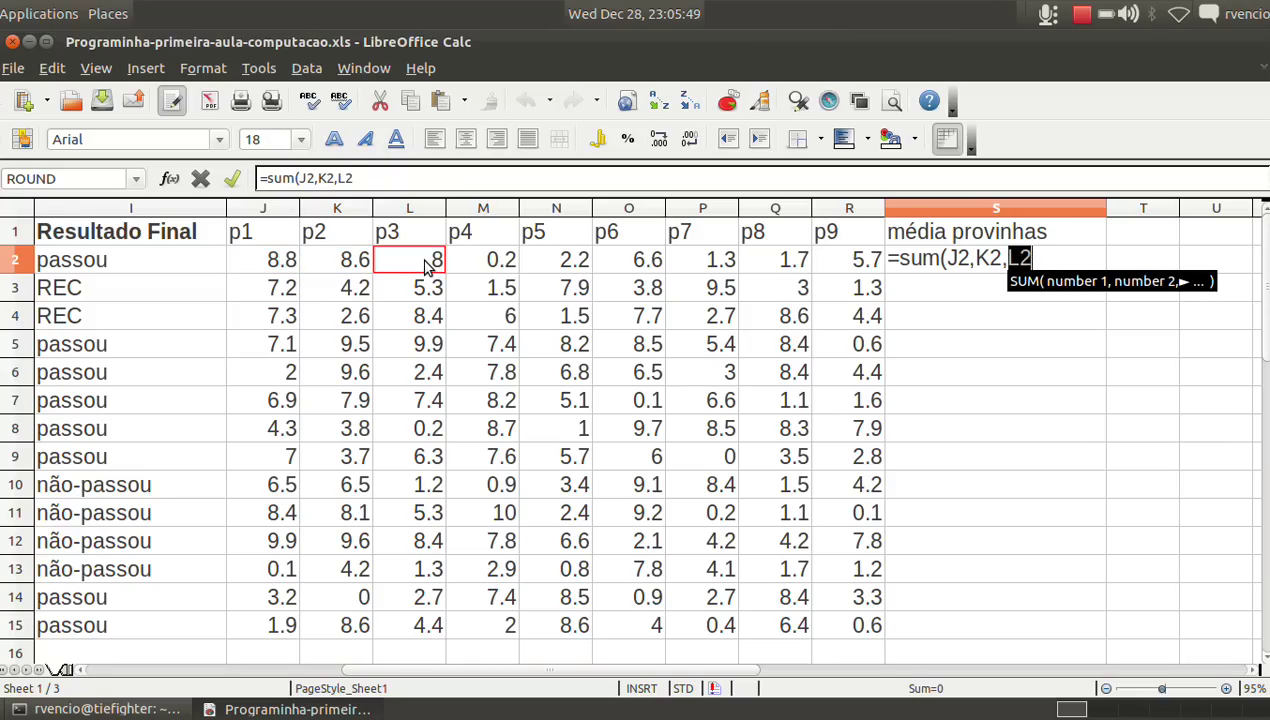
type(",")
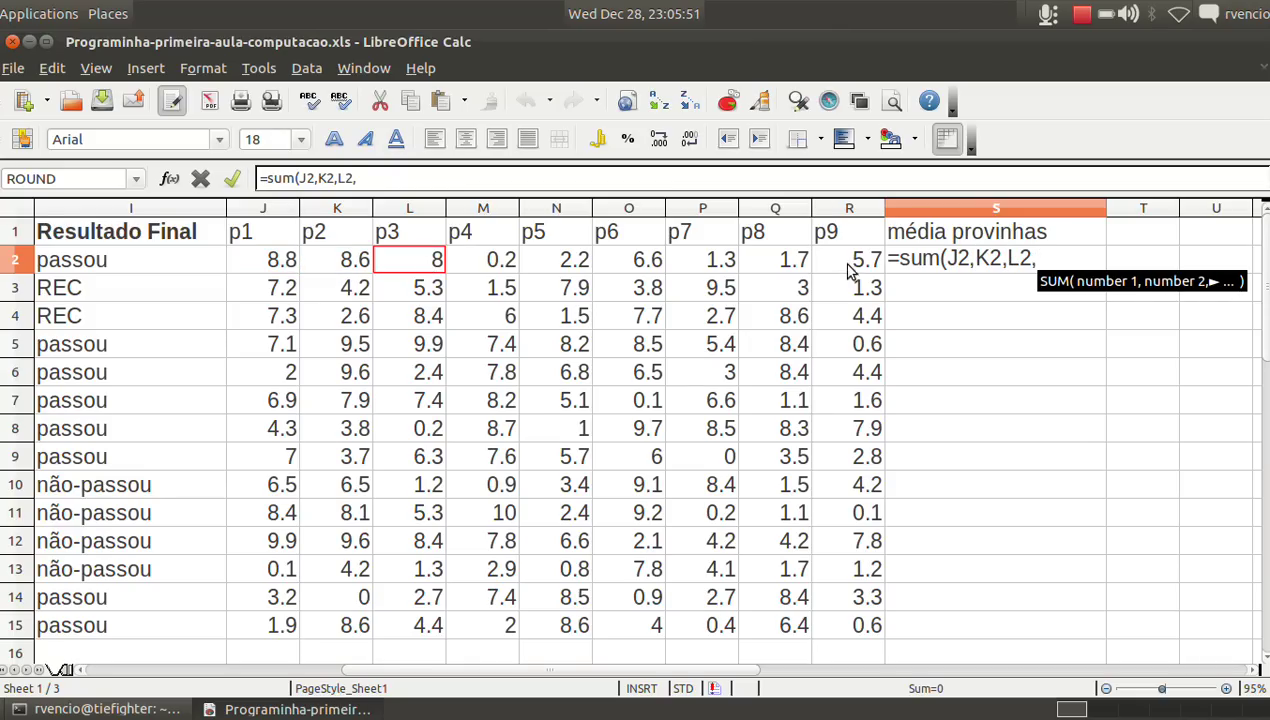
key("BackSpace")
key("BackSpace")
key("BackSpace")
key("BackSpace")
key("BackSpace")
key("BackSpace")
key("BackSpace")
key("BackSpace")
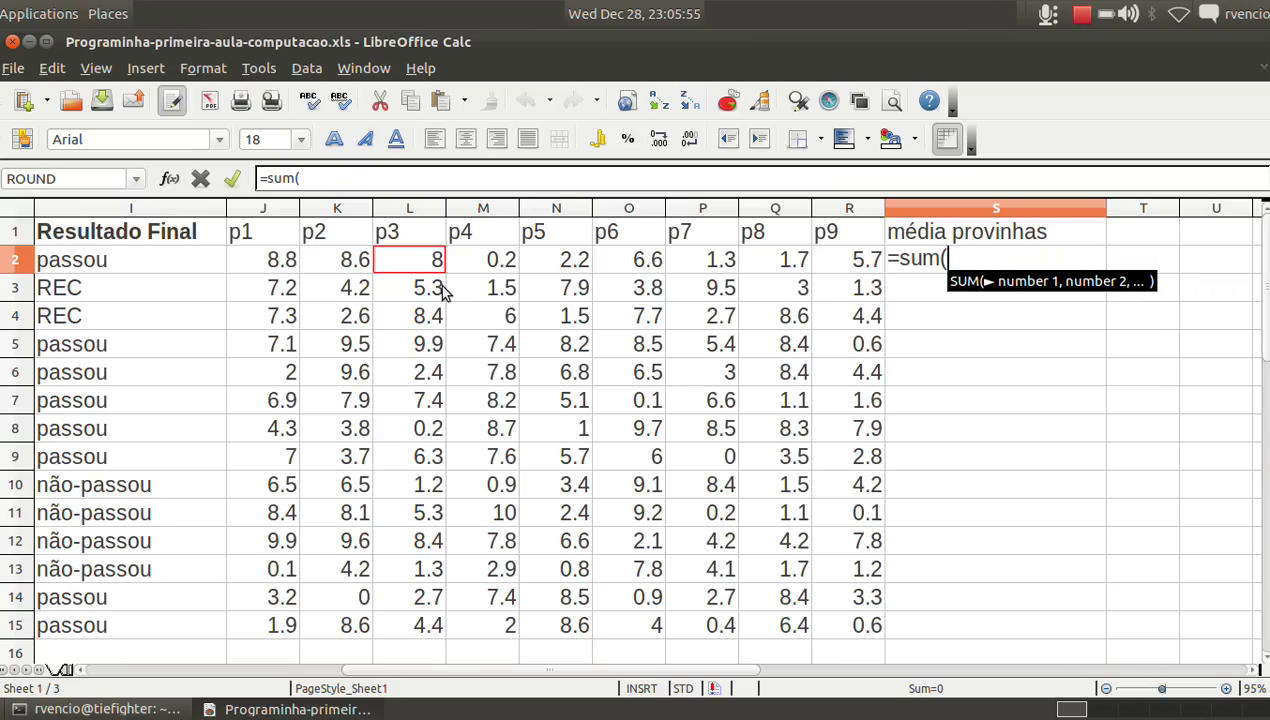
Complete S2 as =SUM(J2:R2) so row 2's p1–p9 scores total 43.1
left_click(280, 269)
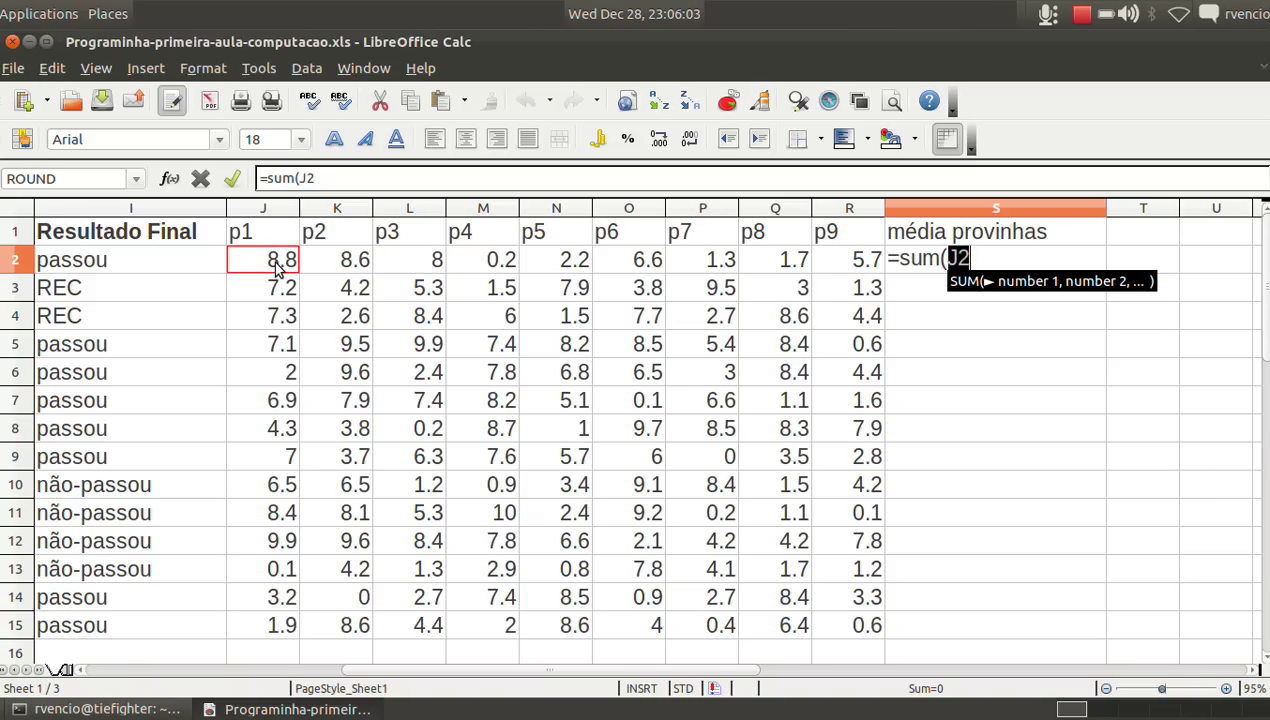
key("Right")
key("Left")
key("shift+Right")
key("shift+Right")
key("shift+Right")
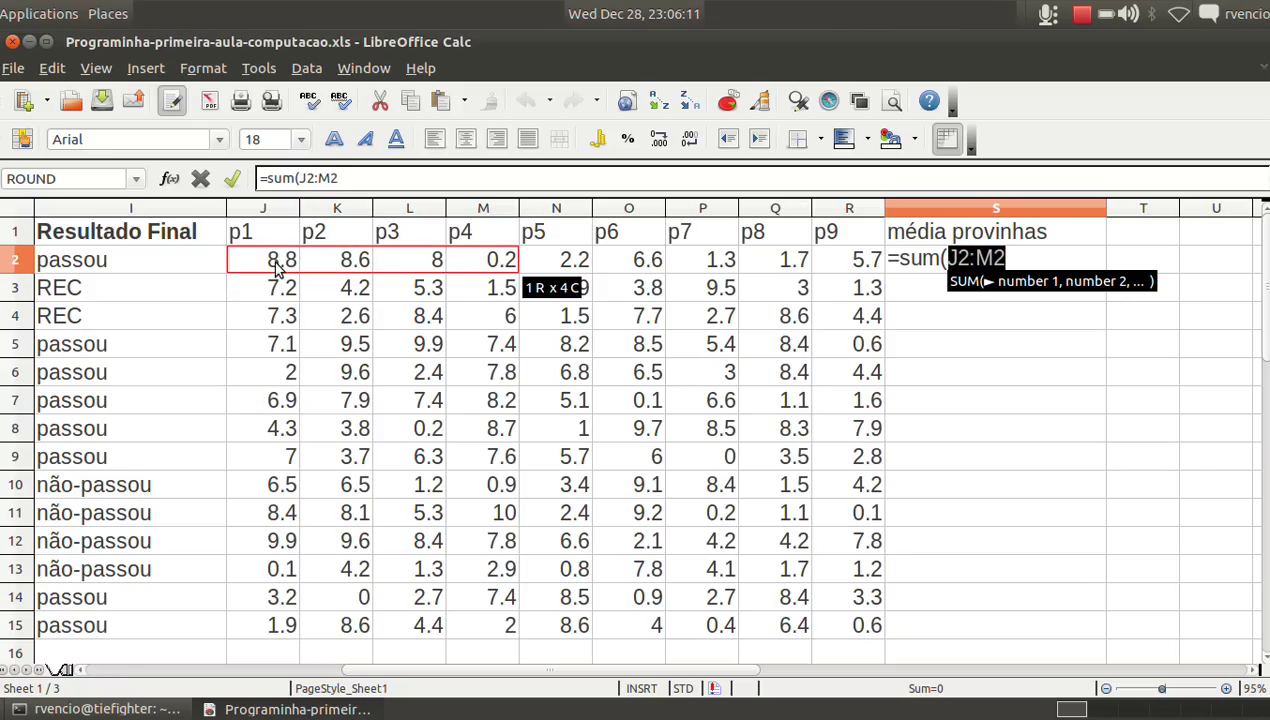
key("shift+Right")
key("shift+Right")
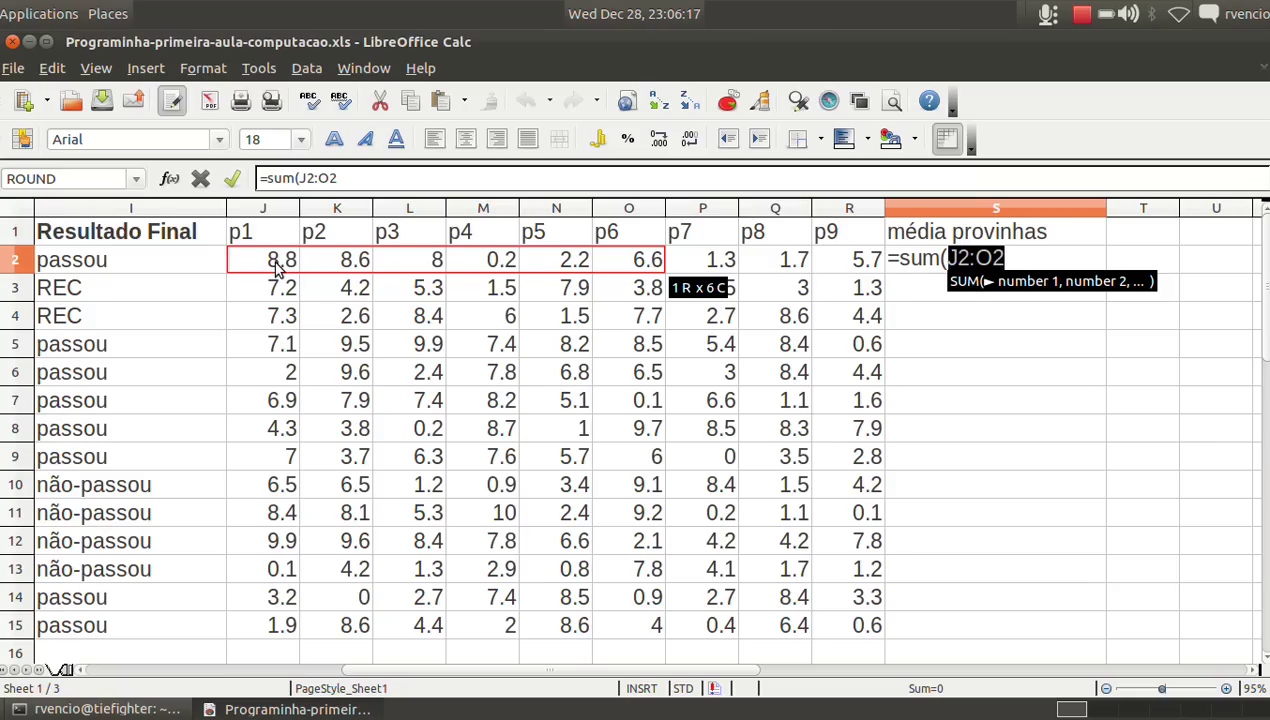
key("shift+Right")
key("shift+Right")
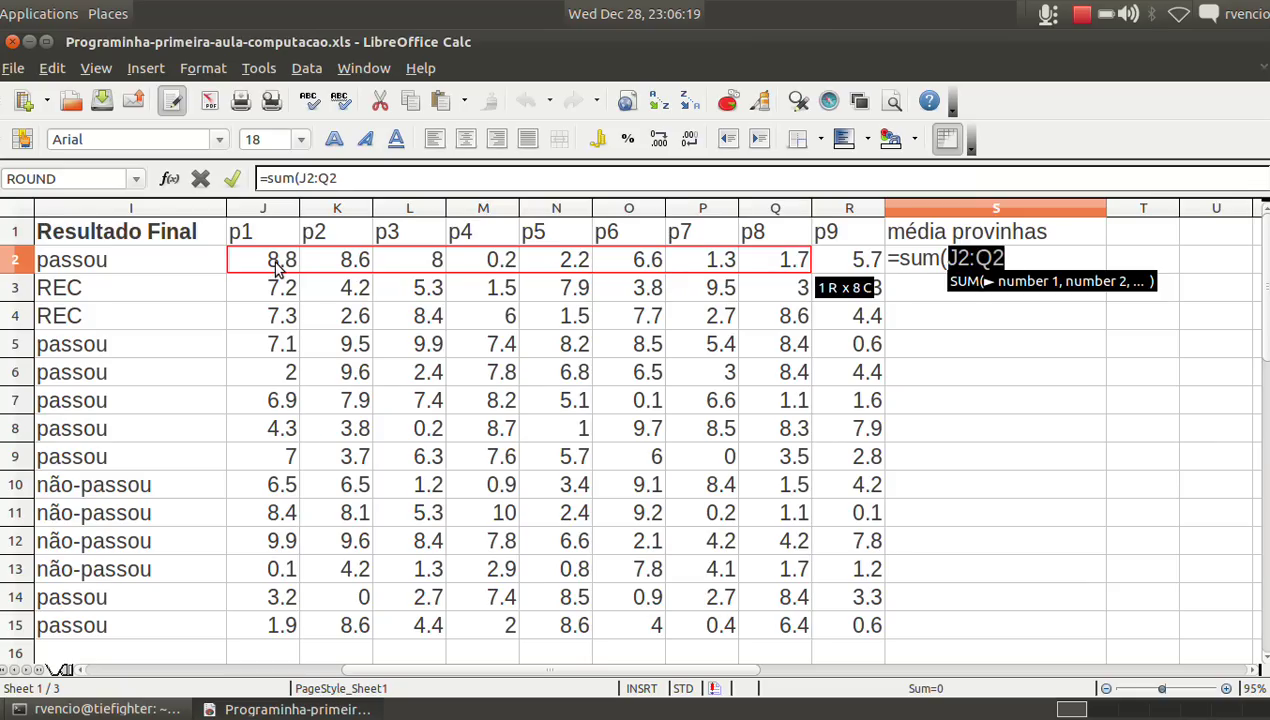
key("shift+Right")
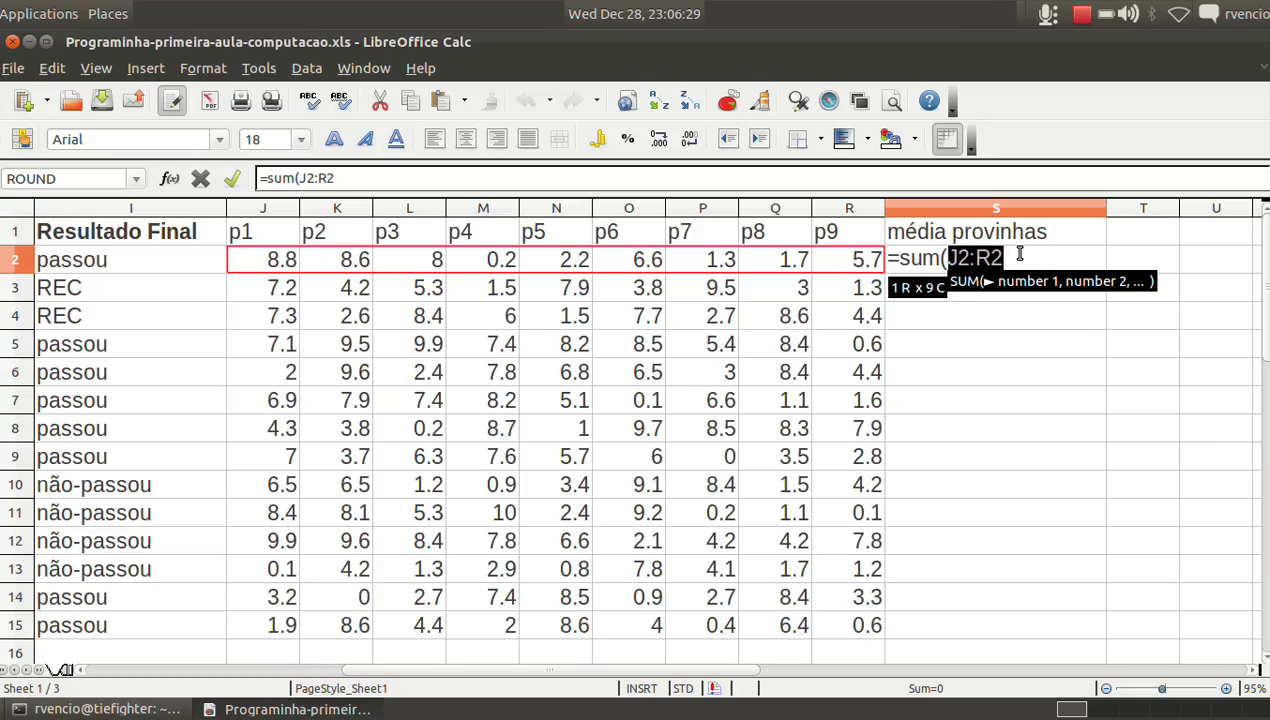
type(")")
key("Return")
left_click(1019, 254)
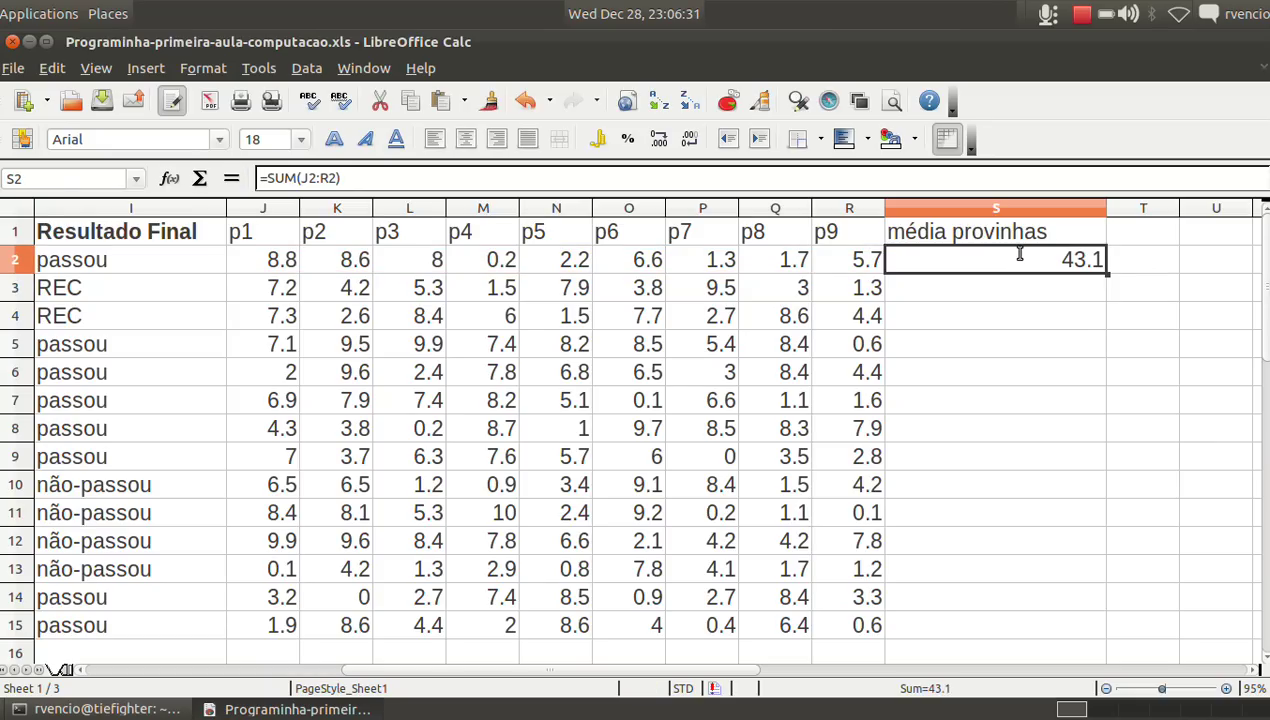
Divide the S2 sum by 9, making it SUM(J2:R2) / 9
left_click(333, 178)
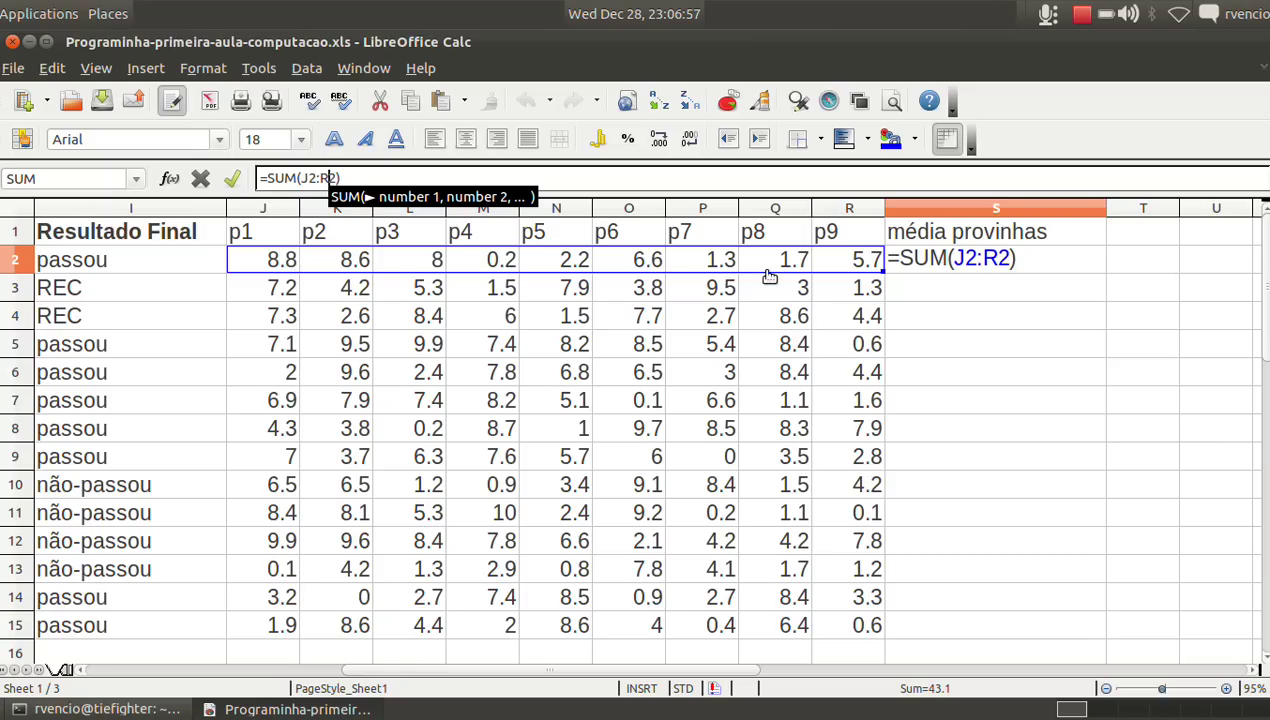
key("Return")
key("Up")
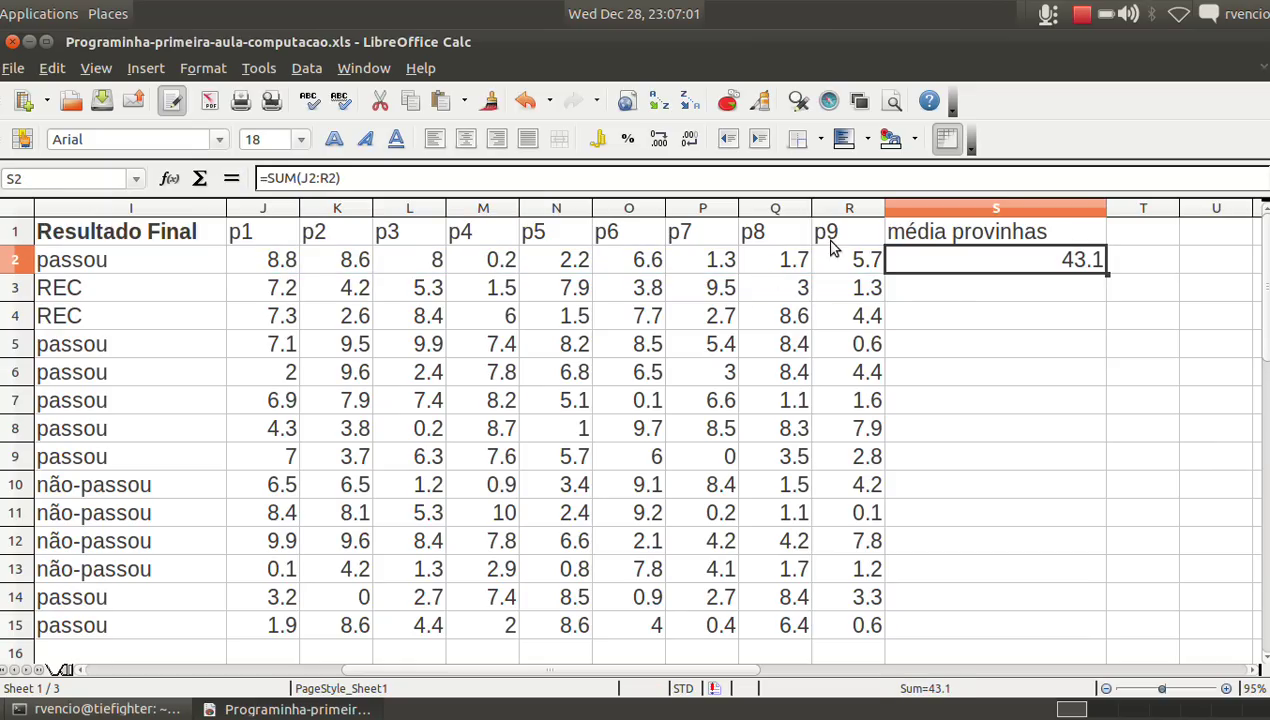
left_click(724, 180)
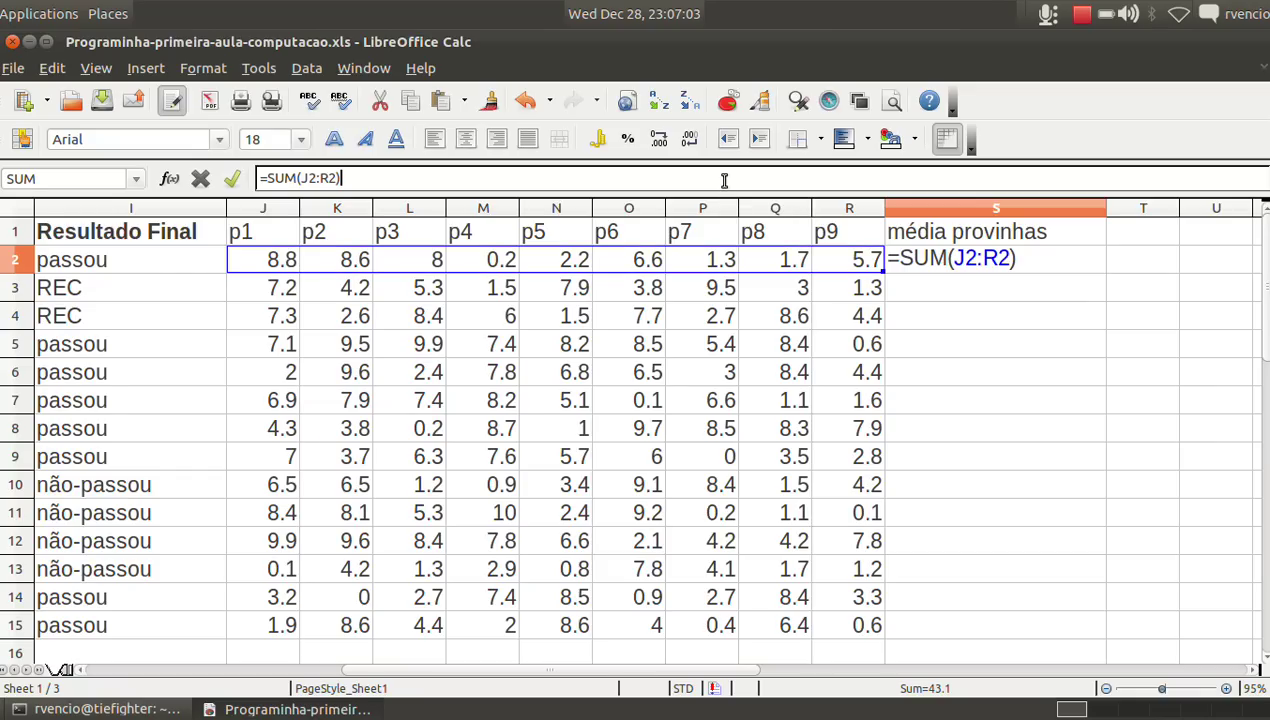
type(" / 9")
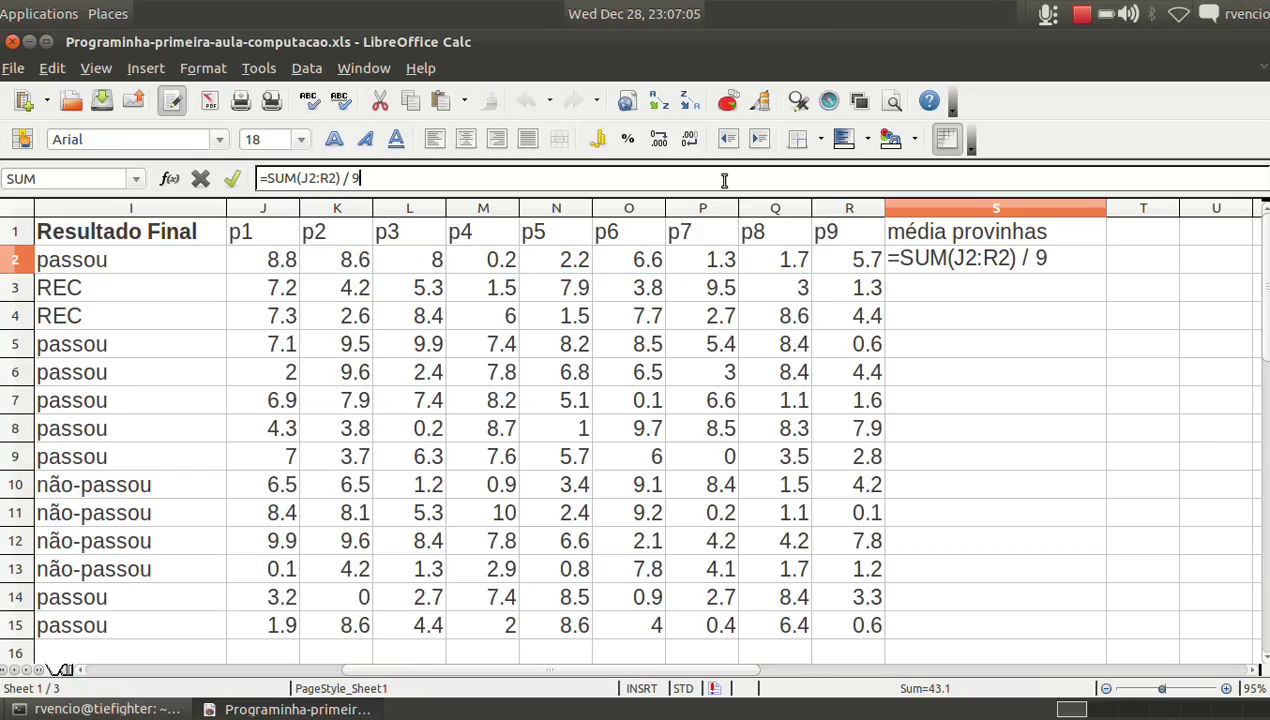
key("Return")
key("Up")
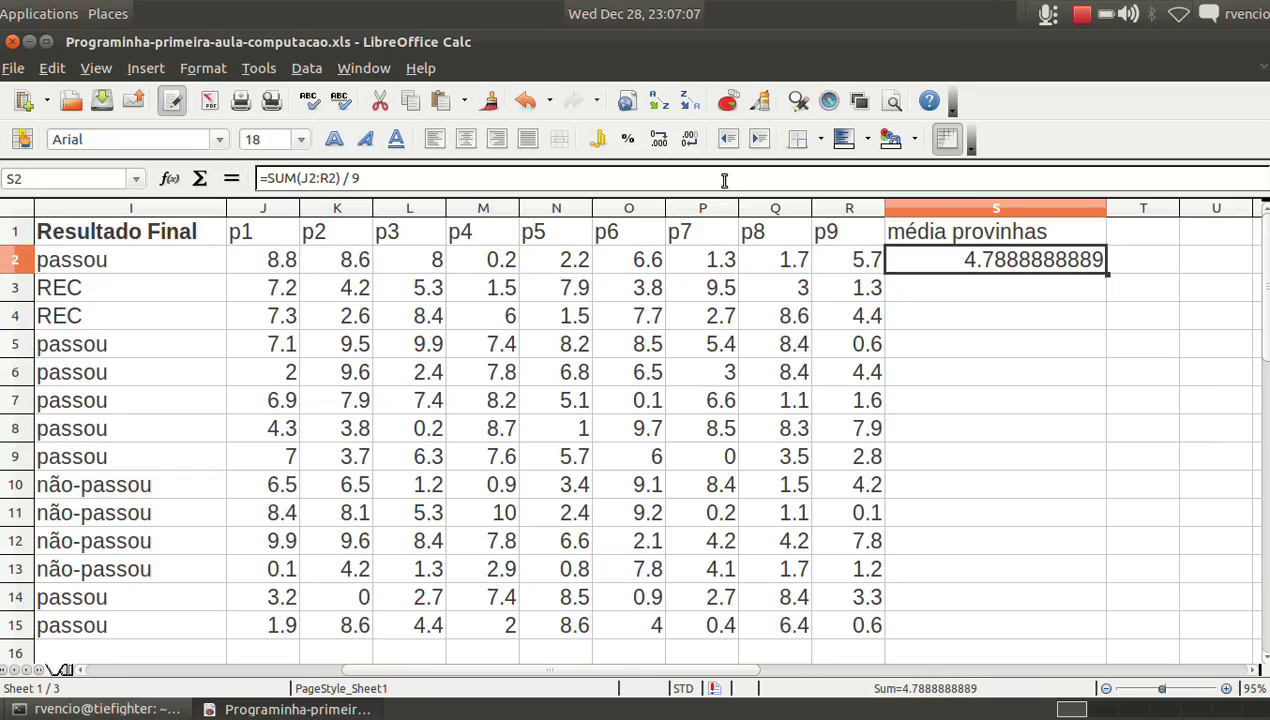
Wrap the S2 formula in ROUND with 1 decimal so it shows 4.8
left_click(264, 177)
type("round")
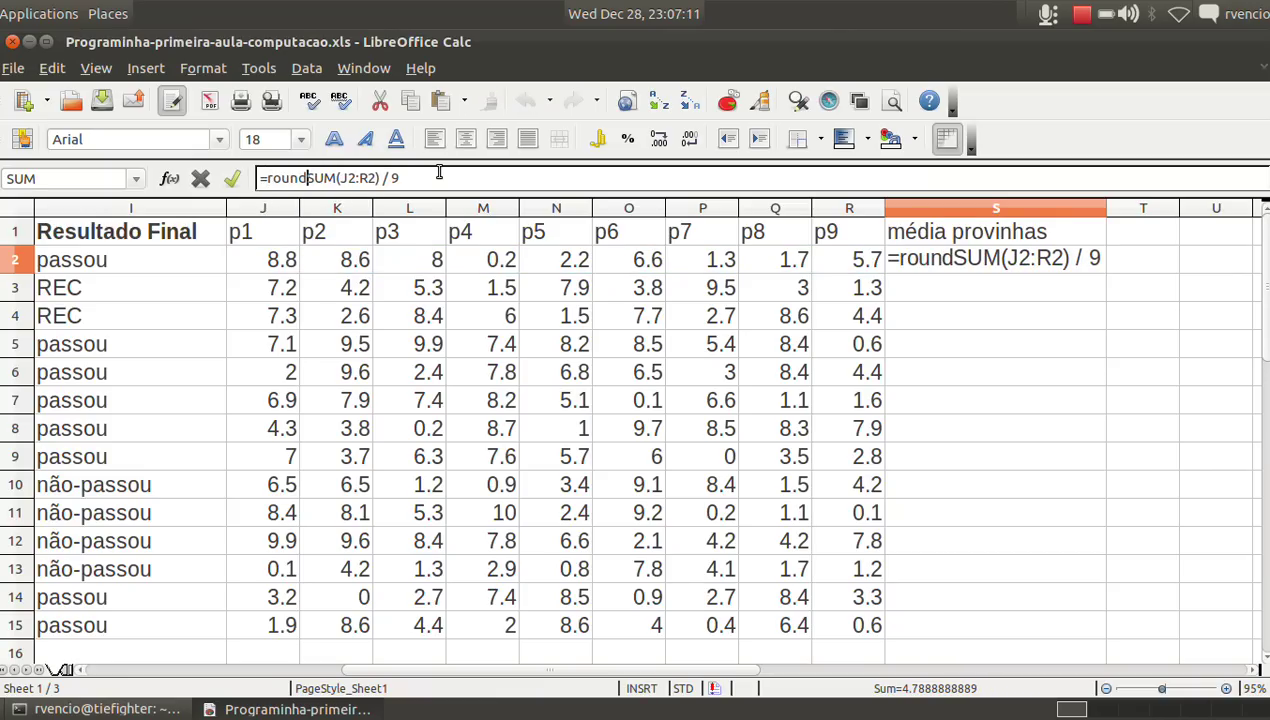
type("(")
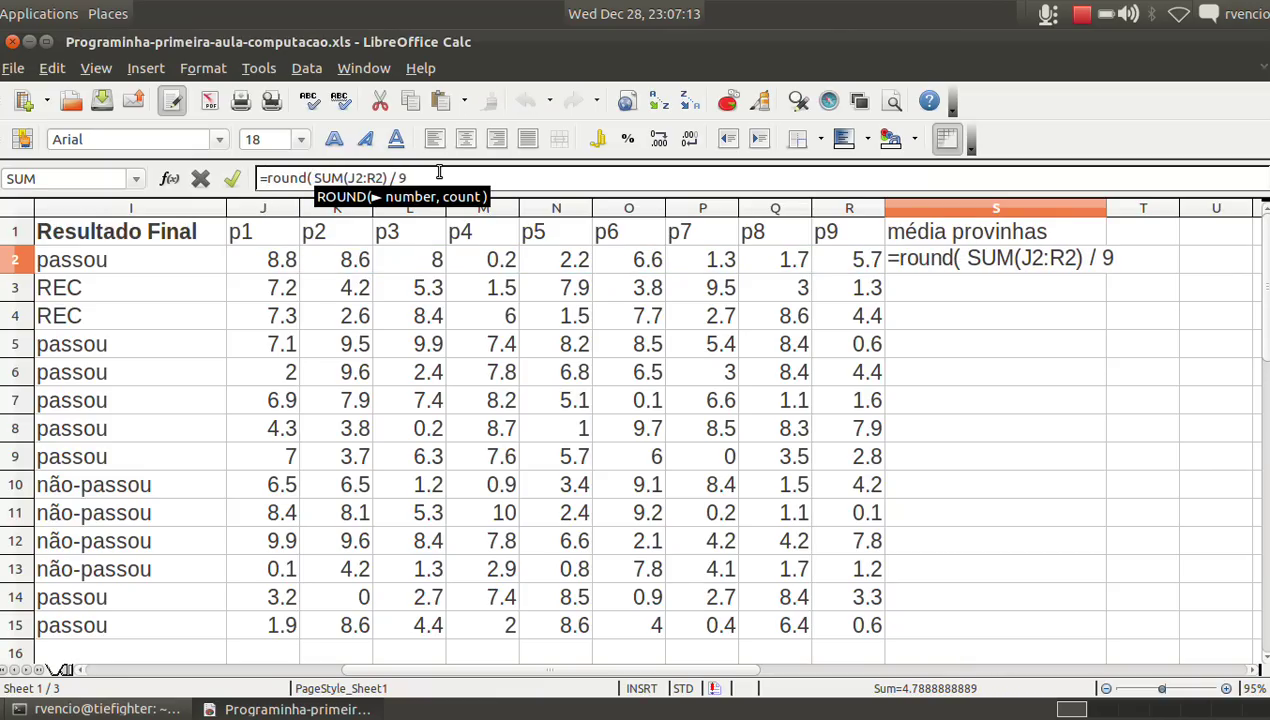
left_click(440, 178)
type(",")
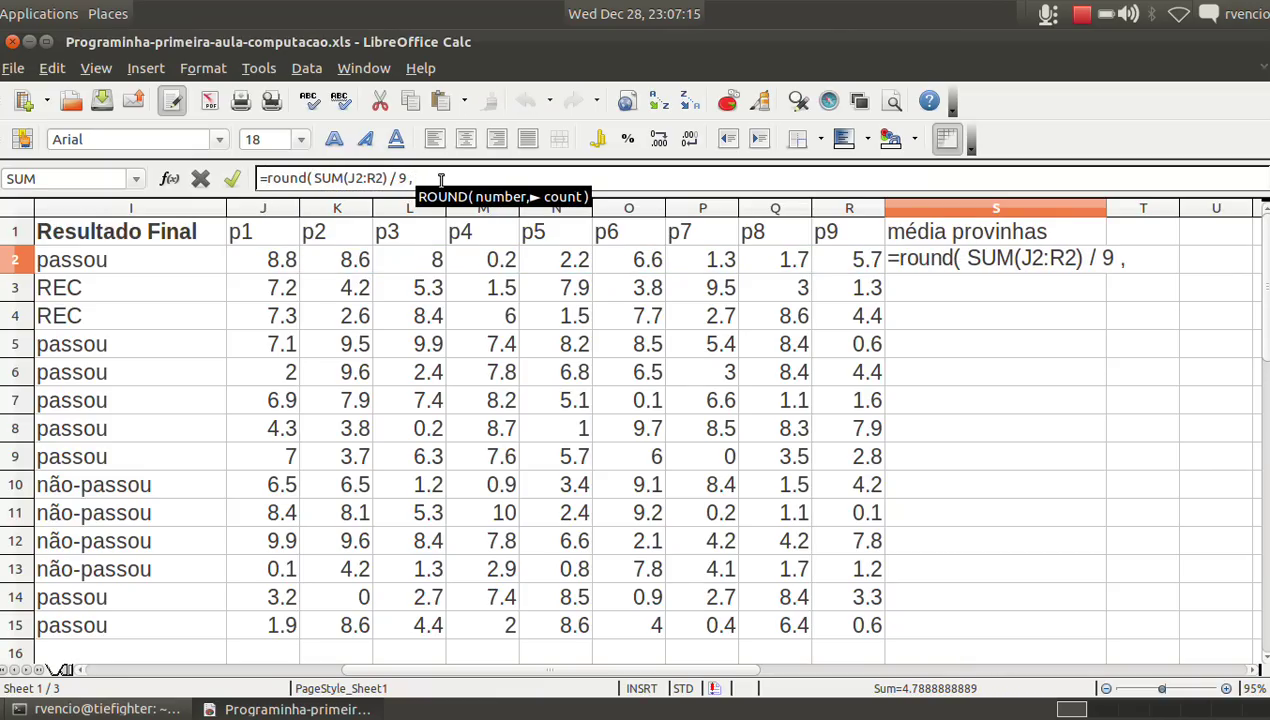
type(" 1)")
key("Return")
key("Up")
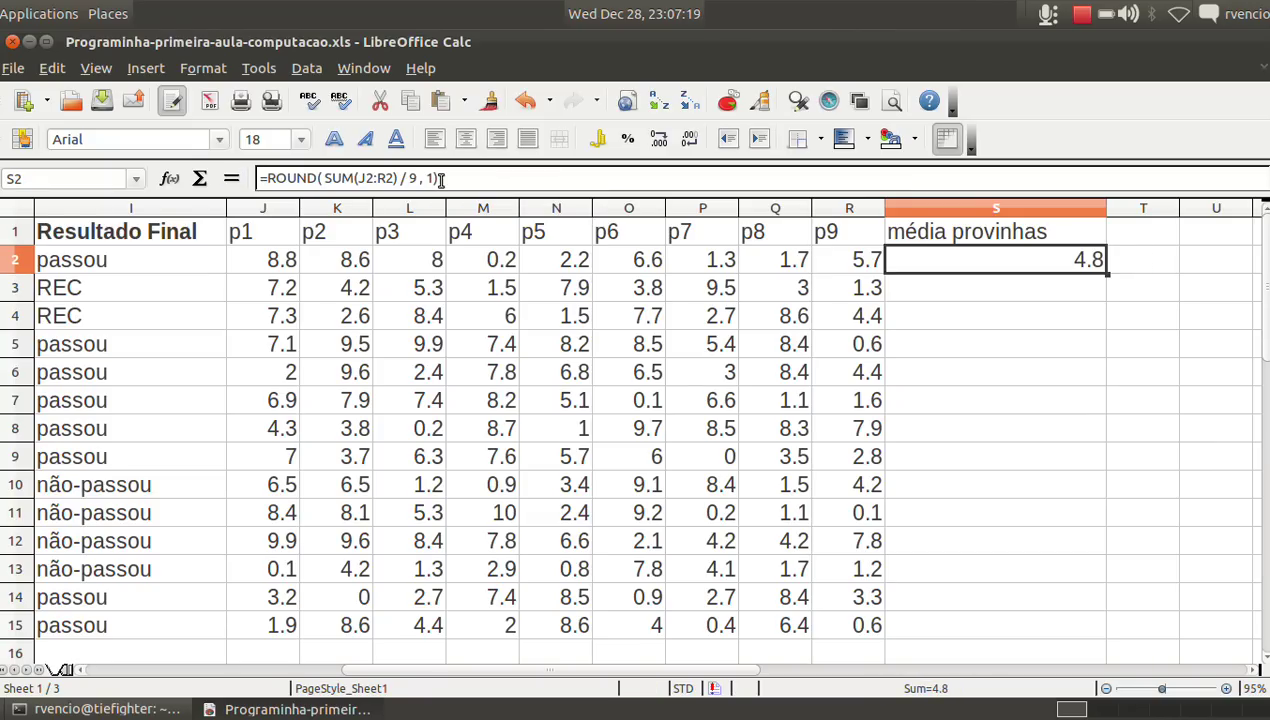
key("Left")
key("Left")
key("Left")
key("Left")
key("Left")
key("Left")
key("Left")
key("Left")
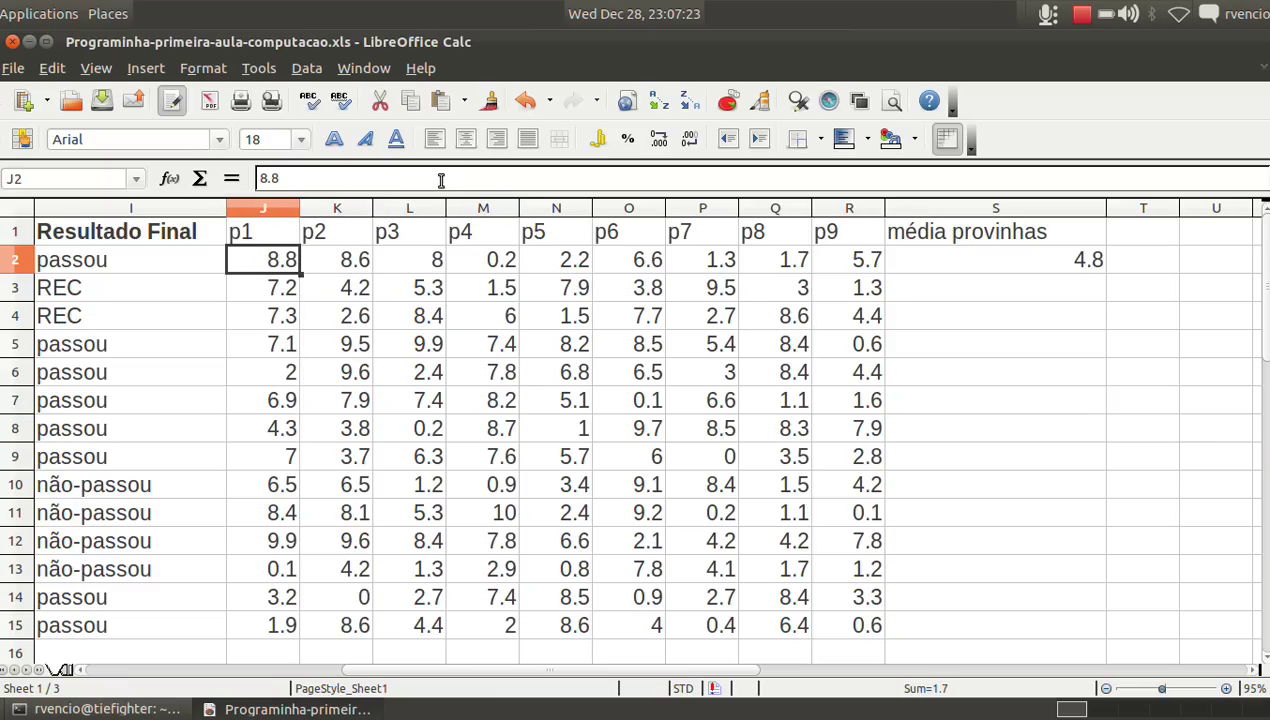
key("Right")
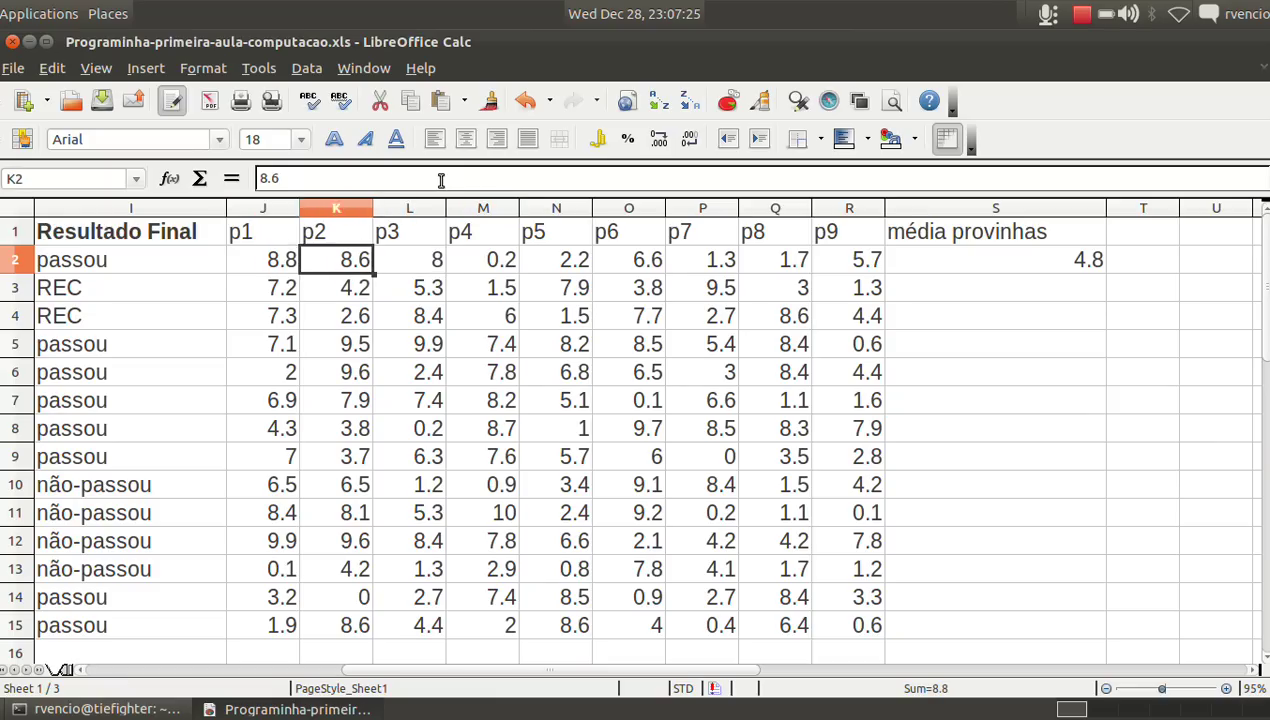
key("Right")
key("Right")
key("Right")
key("Down")
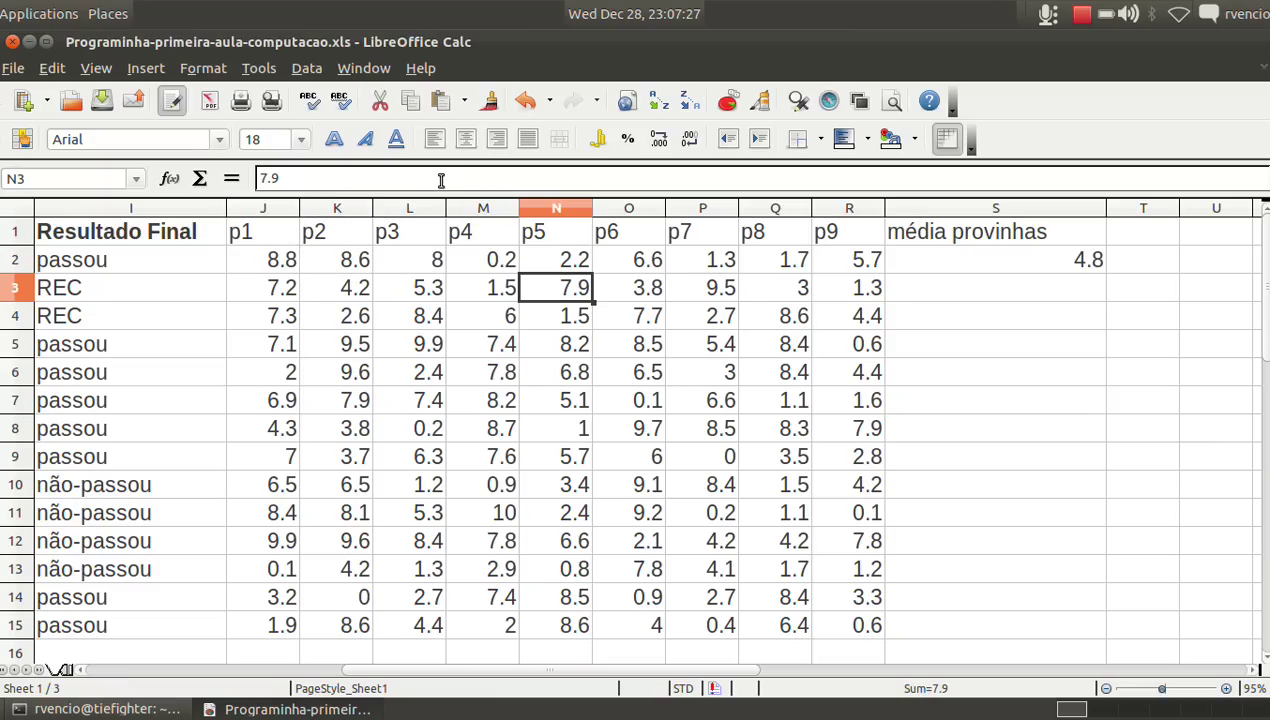
key("Right")
key("Right")
key("Right")
key("Right")
key("Right")
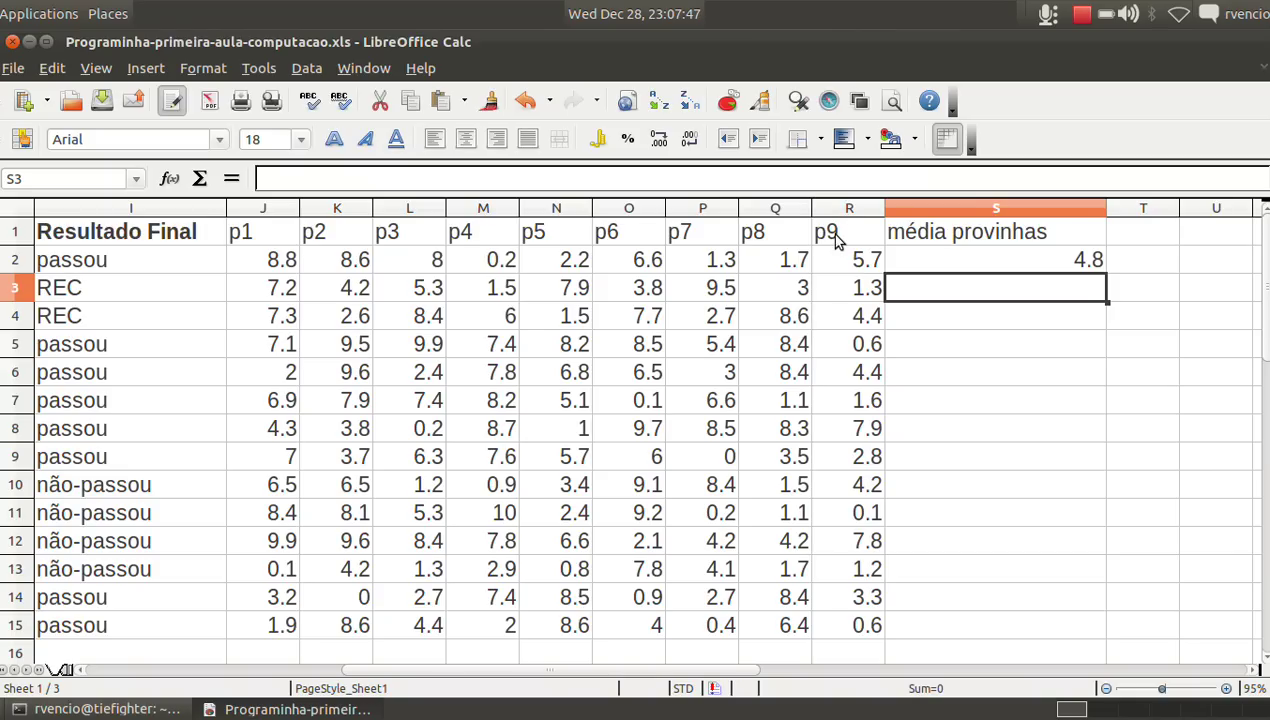
Replace the comma list in S3 with =SUM(J3:R3), totalling 43.7
type("=")
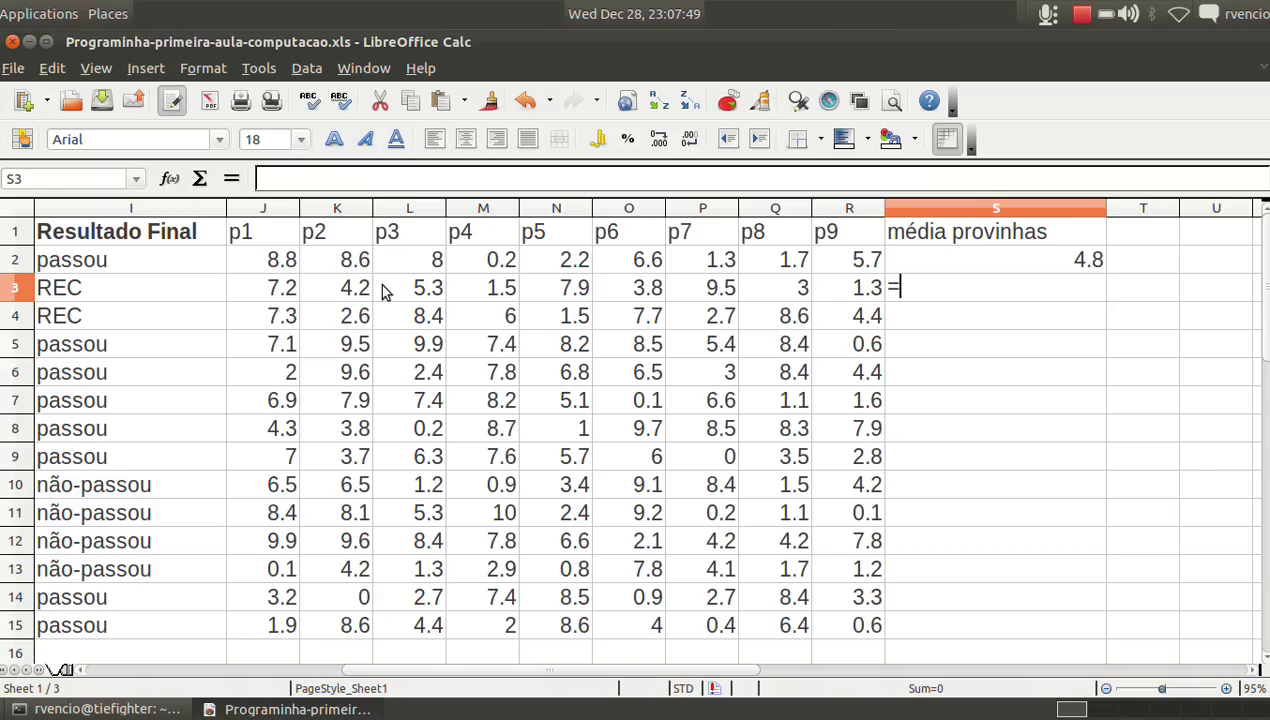
type("sum(")
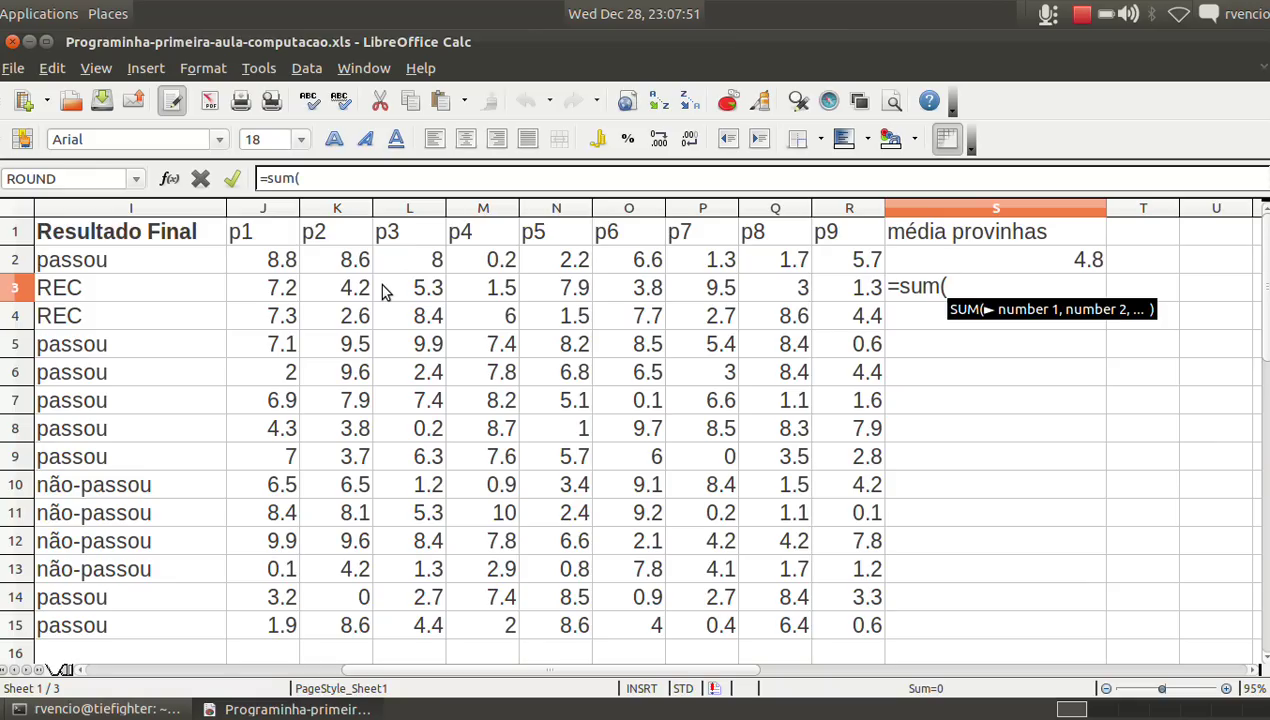
left_click(255, 289)
type(", ")
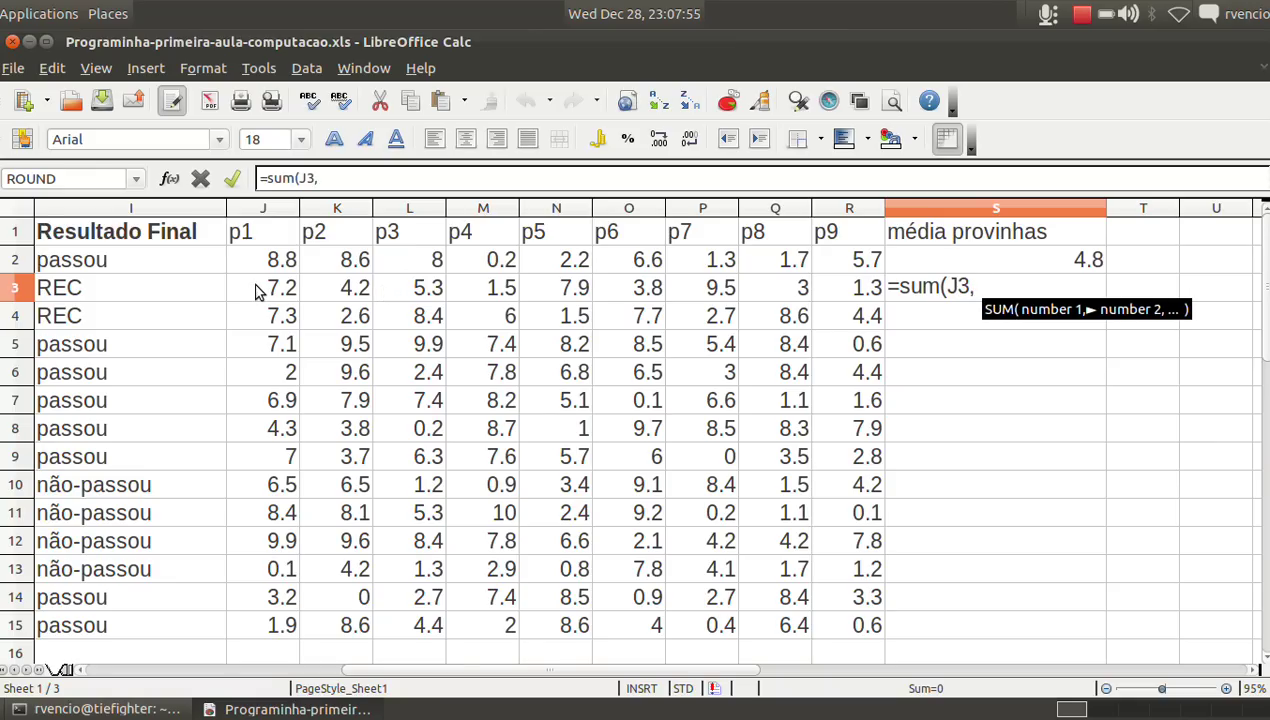
type("k3, l3, ...")
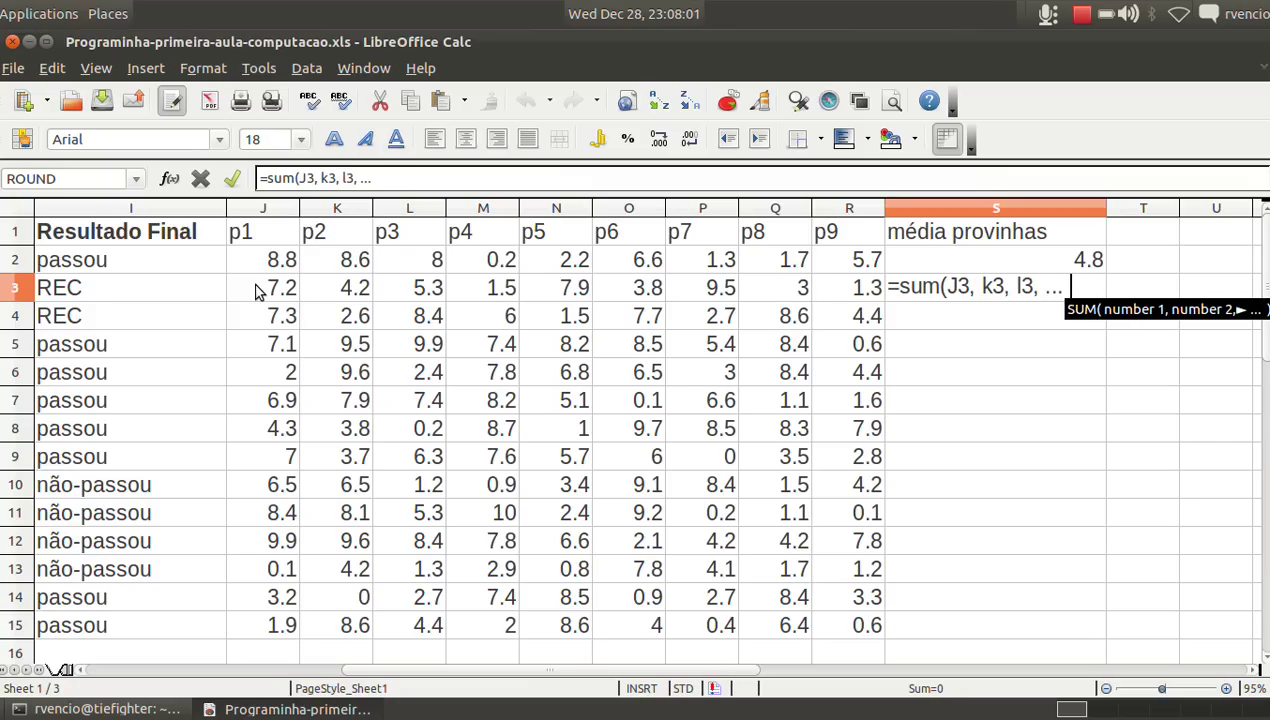
key("BackSpace")
key("BackSpace")
key("BackSpace")
key("BackSpace")
key("BackSpace")
key("BackSpace")
key("BackSpace")
key("BackSpace")
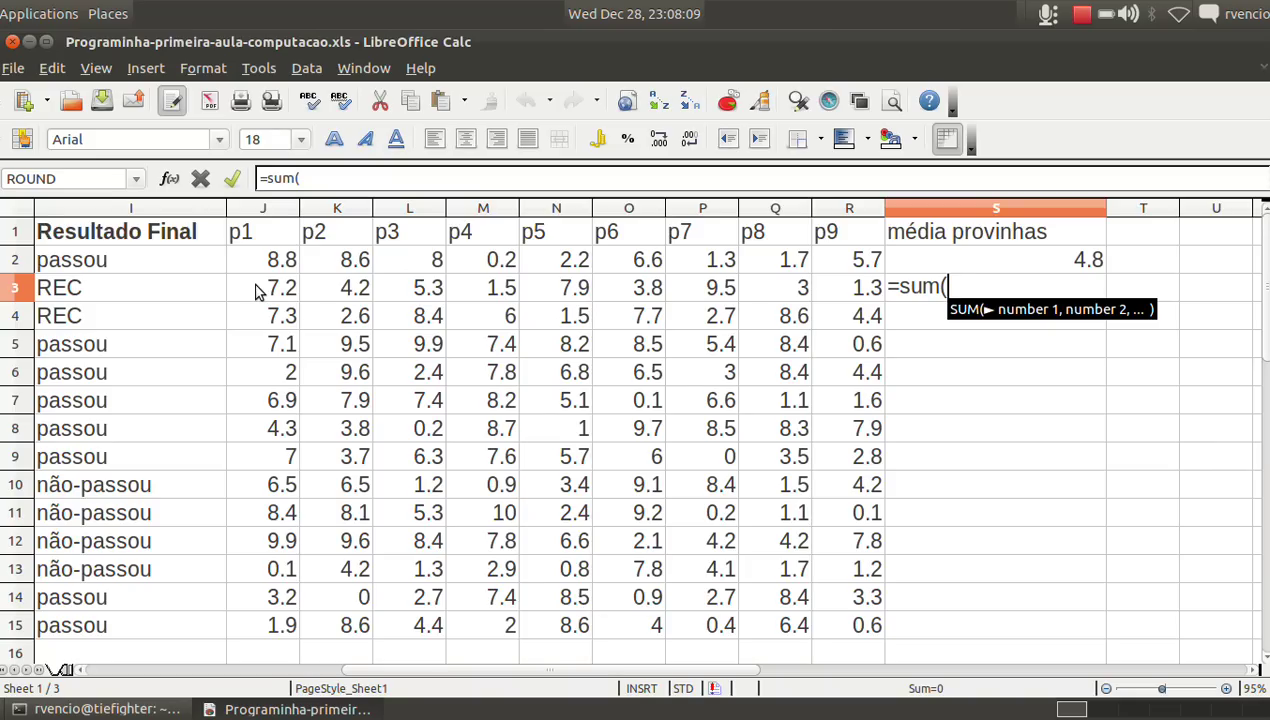
type("j3")
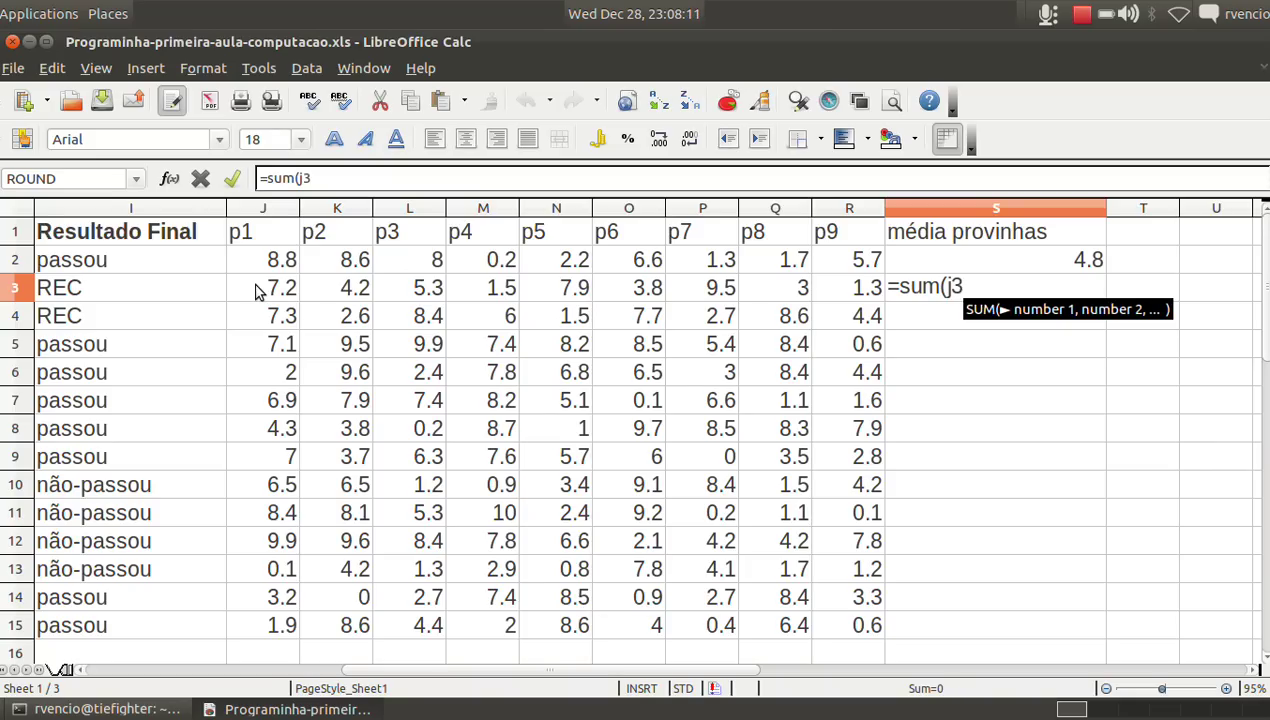
type(":")
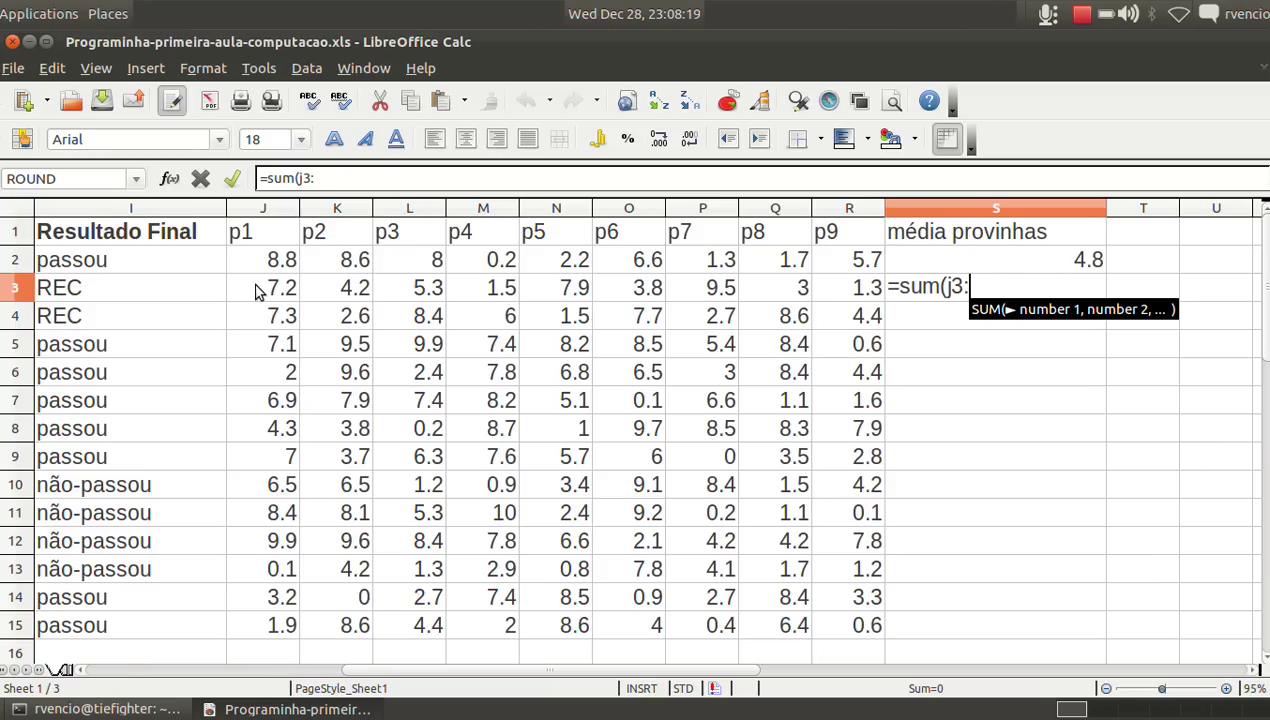
type("r3")
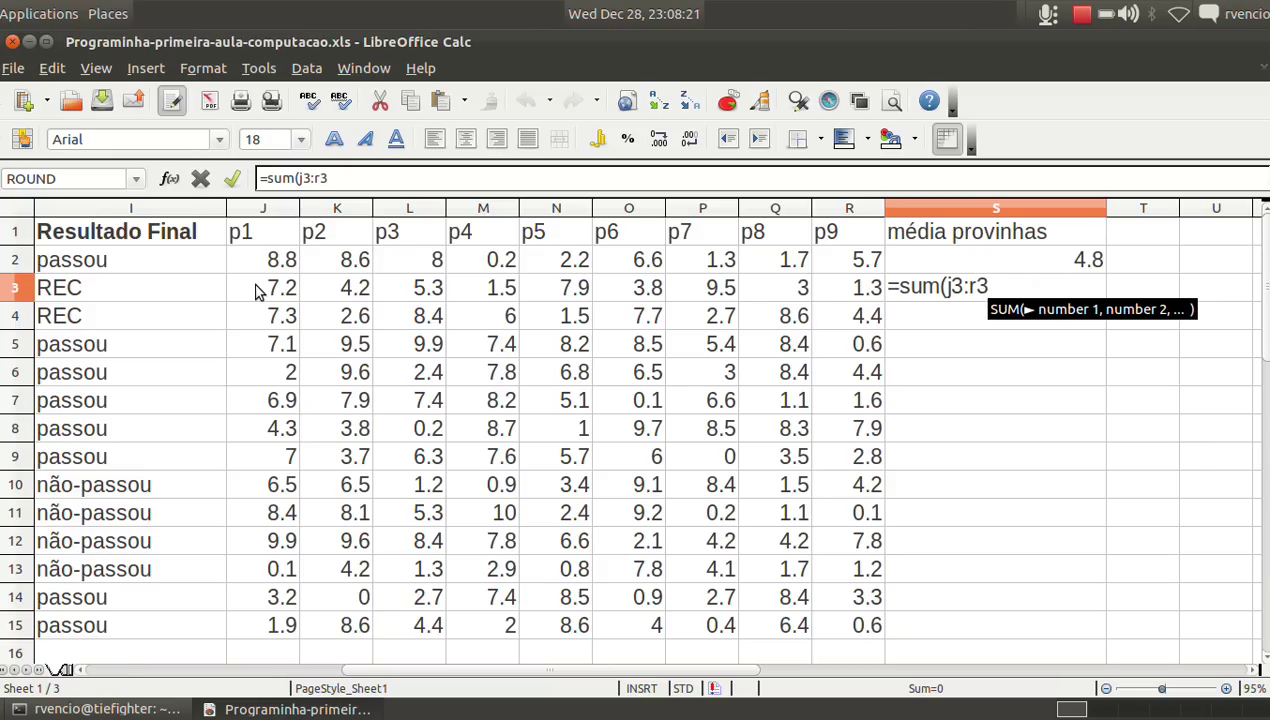
type(")")
key("Return")
key("Up")
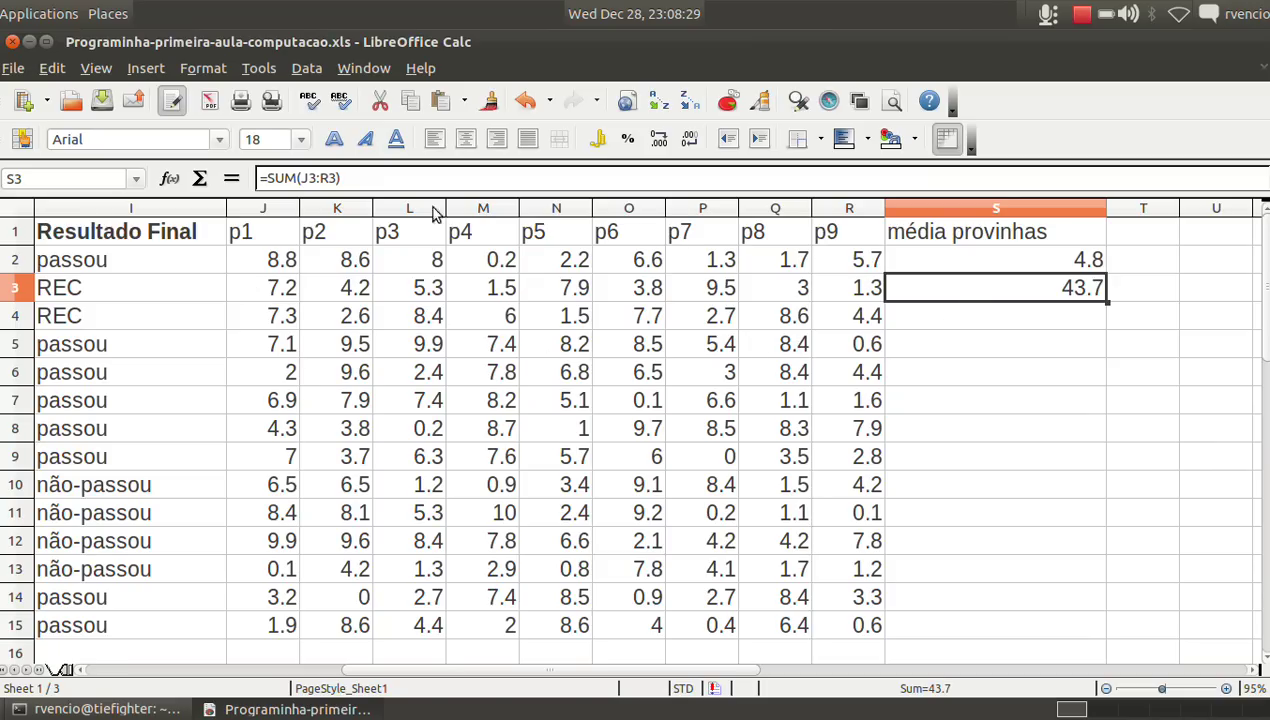
Append / 9 to the S3 formula so it reads =SUM(J3:R3) / 9
left_click(314, 178)
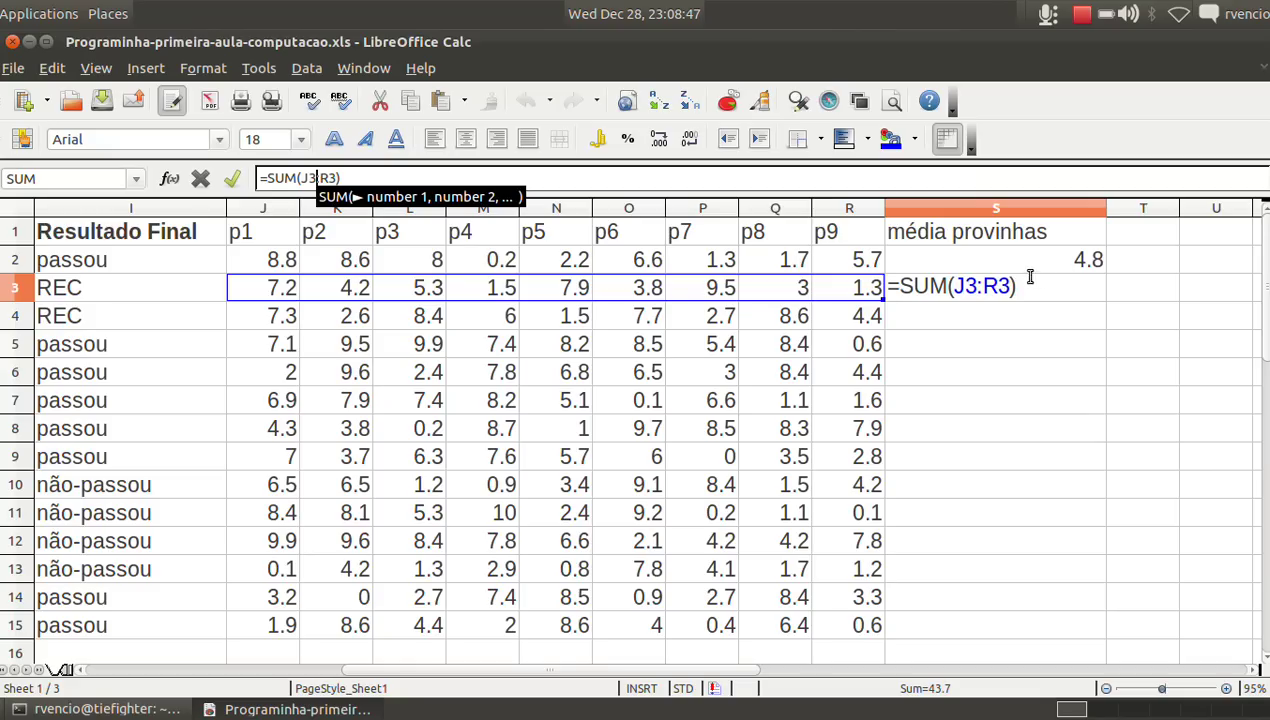
left_click(770, 180)
type("/ 9")
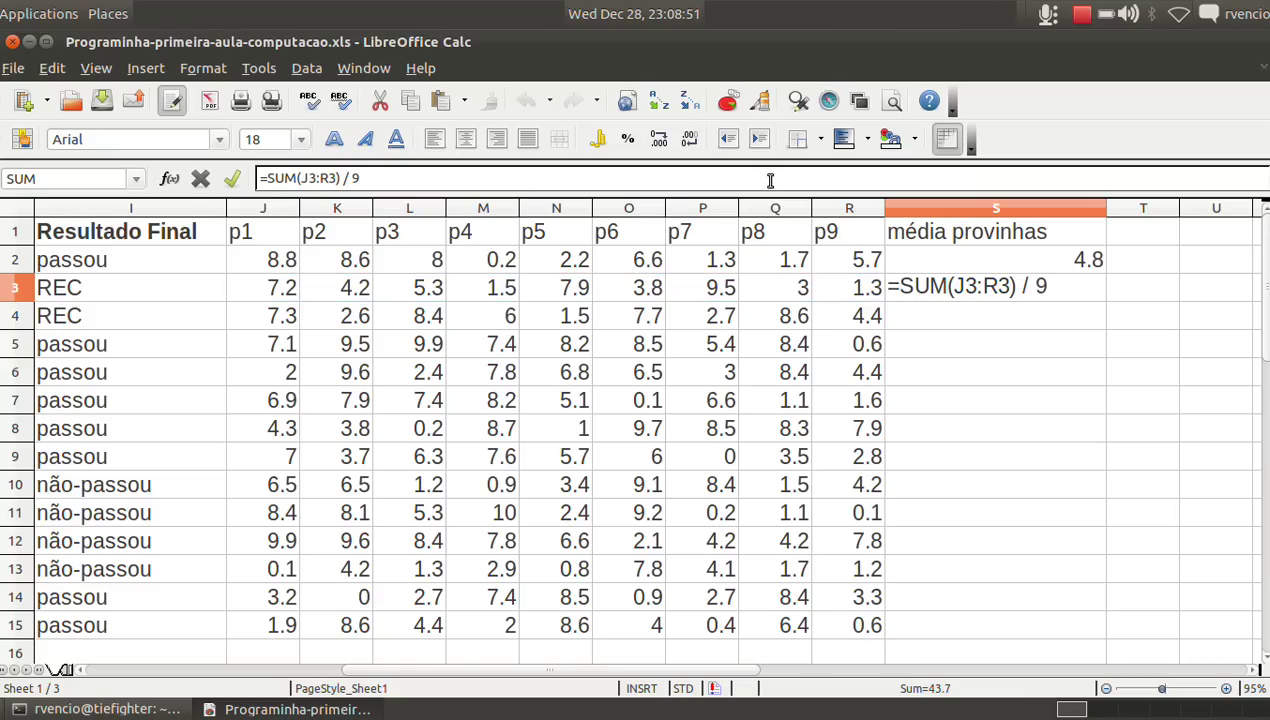
key("Return")
key("Up")
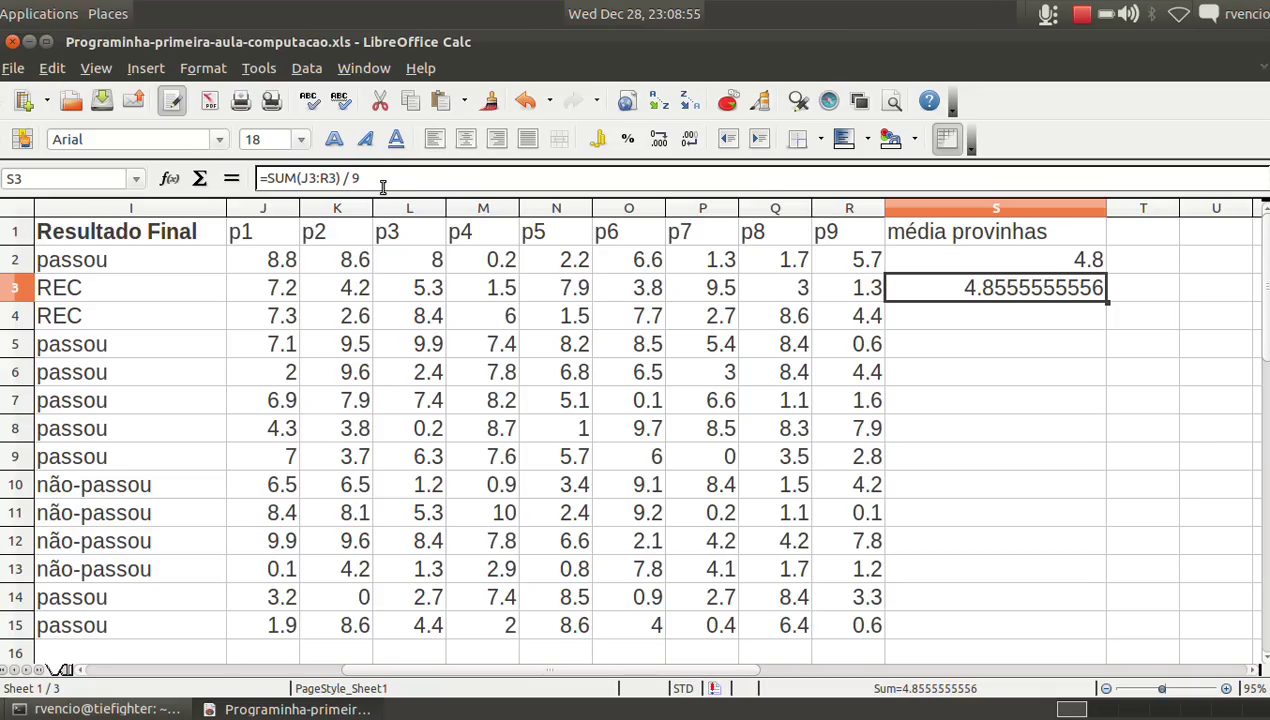
left_click(270, 180)
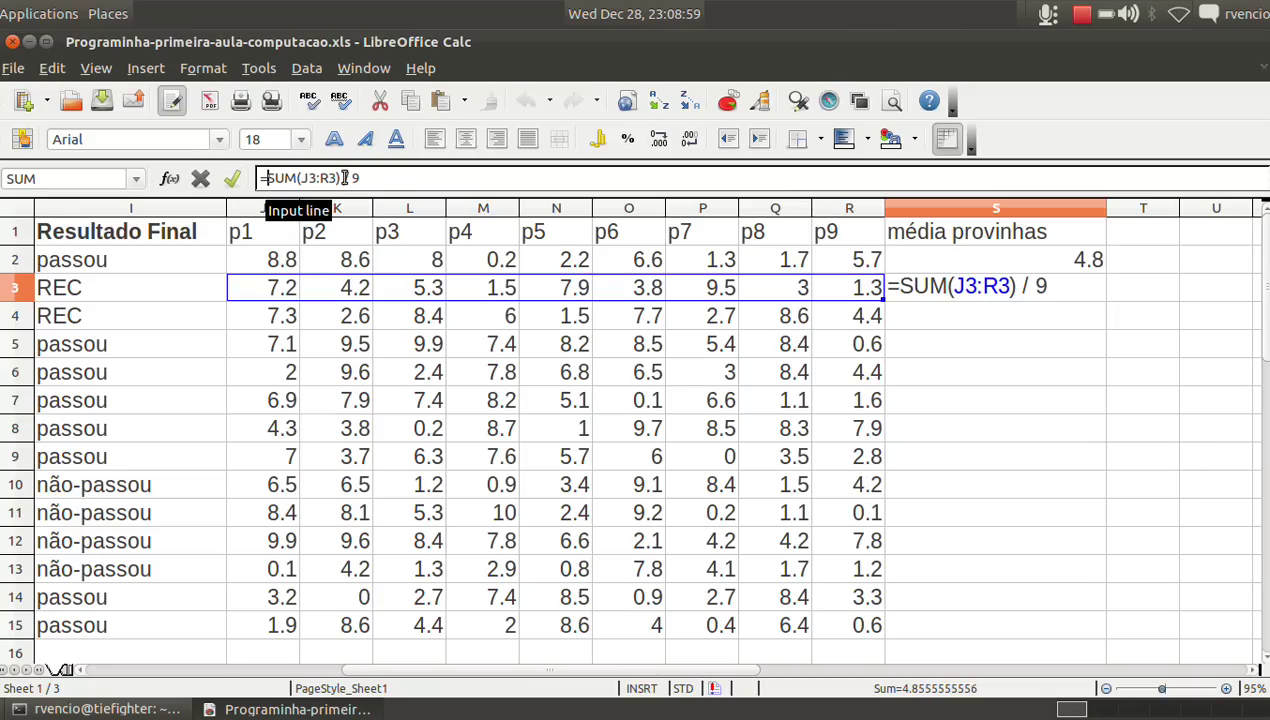
key("Escape")
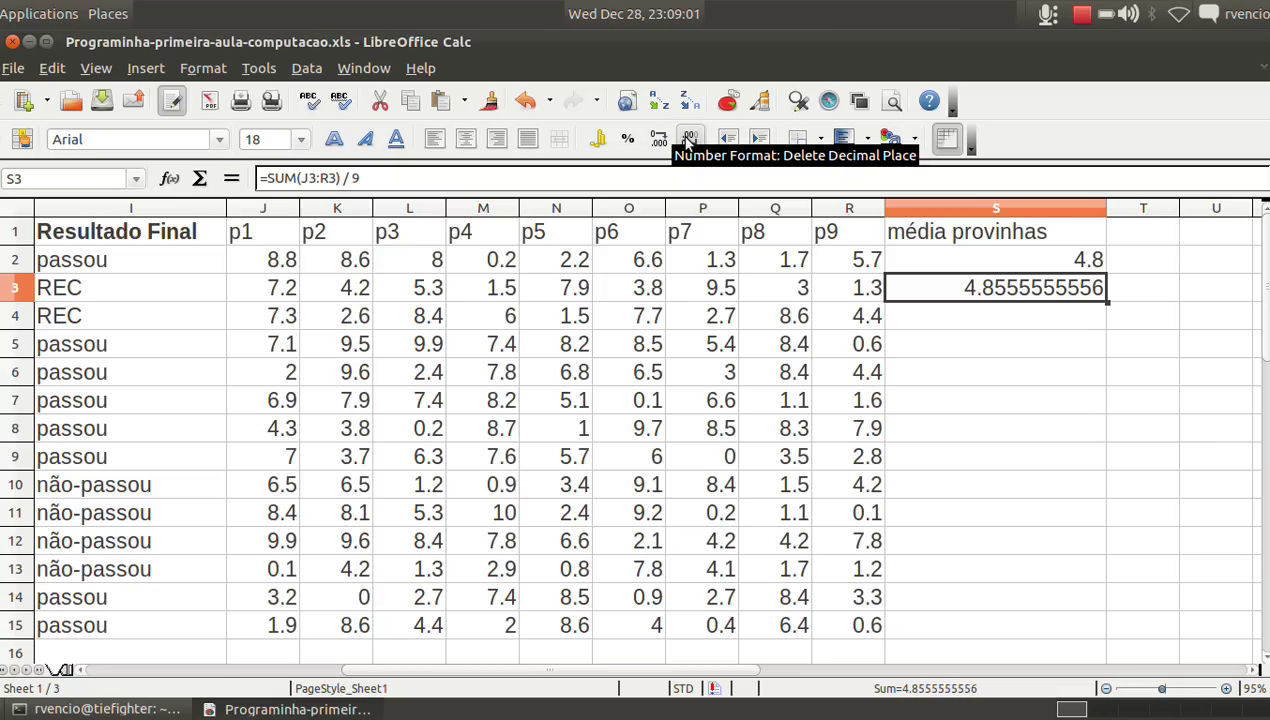
Reduce S3's displayed decimals to one, comparing with the rounded S2 average
left_click(688, 140)
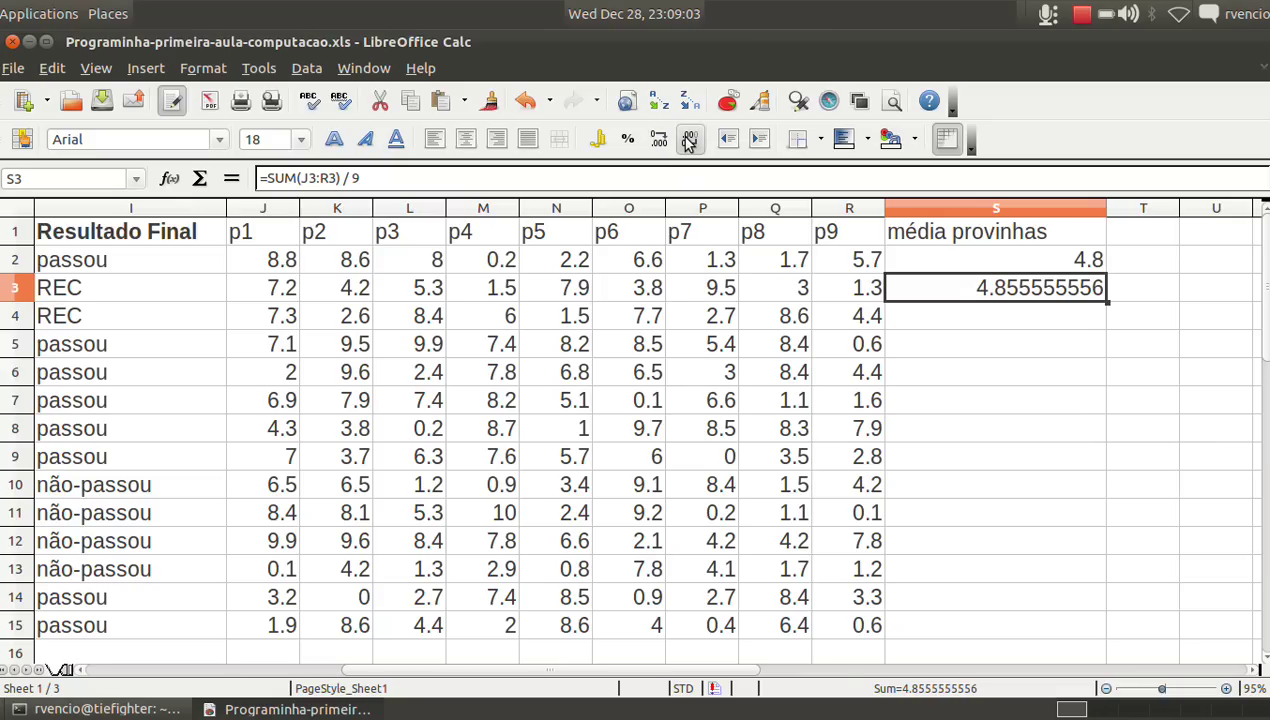
left_click(688, 140)
left_click(688, 140)
left_click(688, 140)
left_click(688, 140)
left_click(688, 140)
left_click(688, 140)
left_click(688, 140)
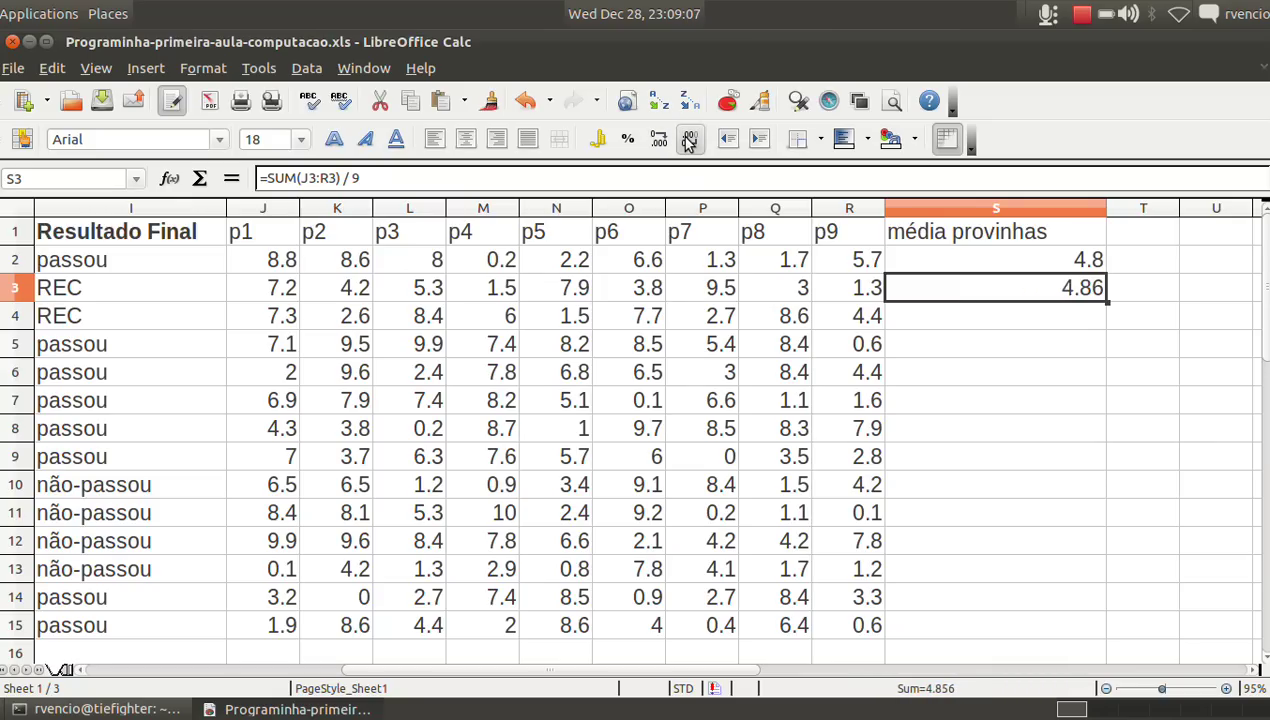
left_click(688, 140)
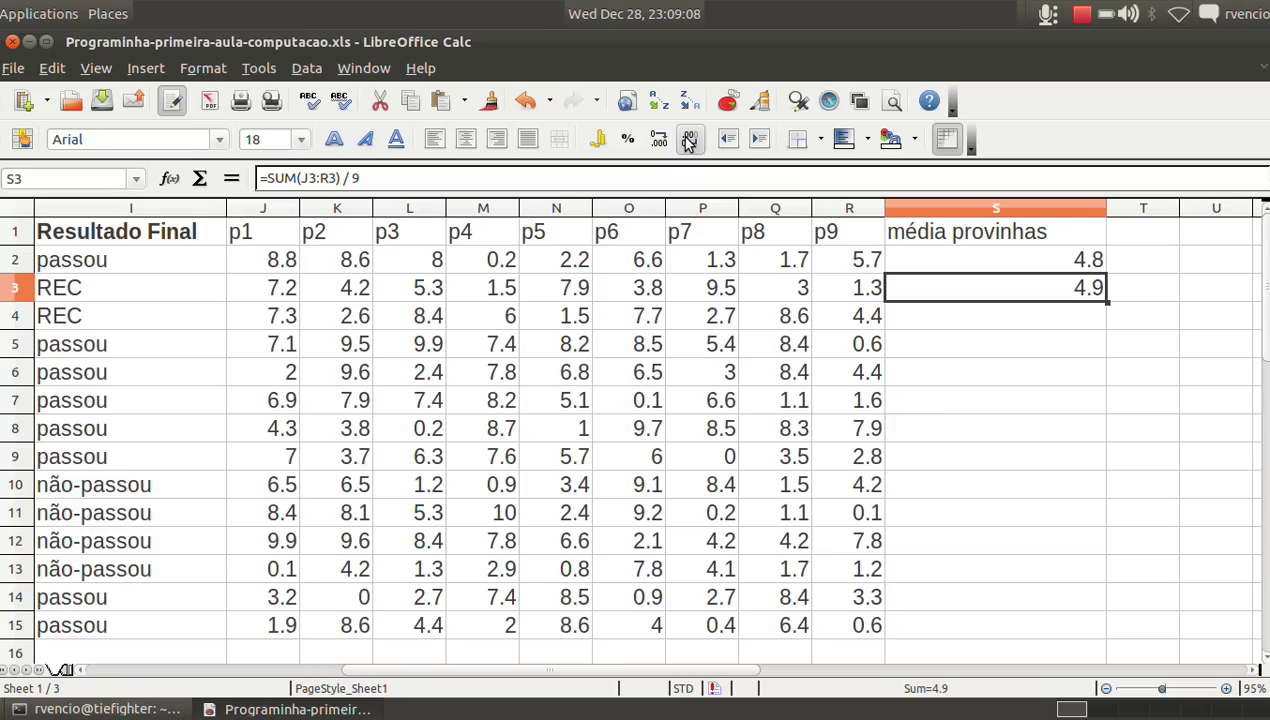
left_click(1086, 260)
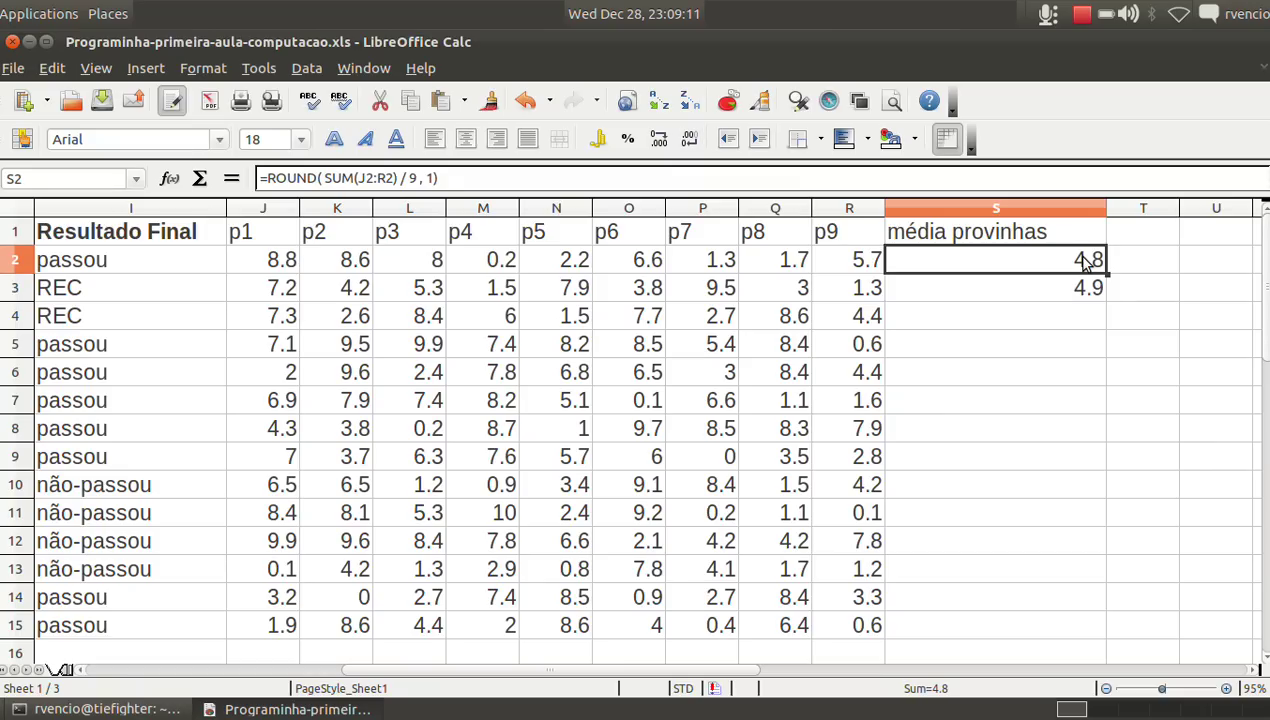
left_click(1078, 294)
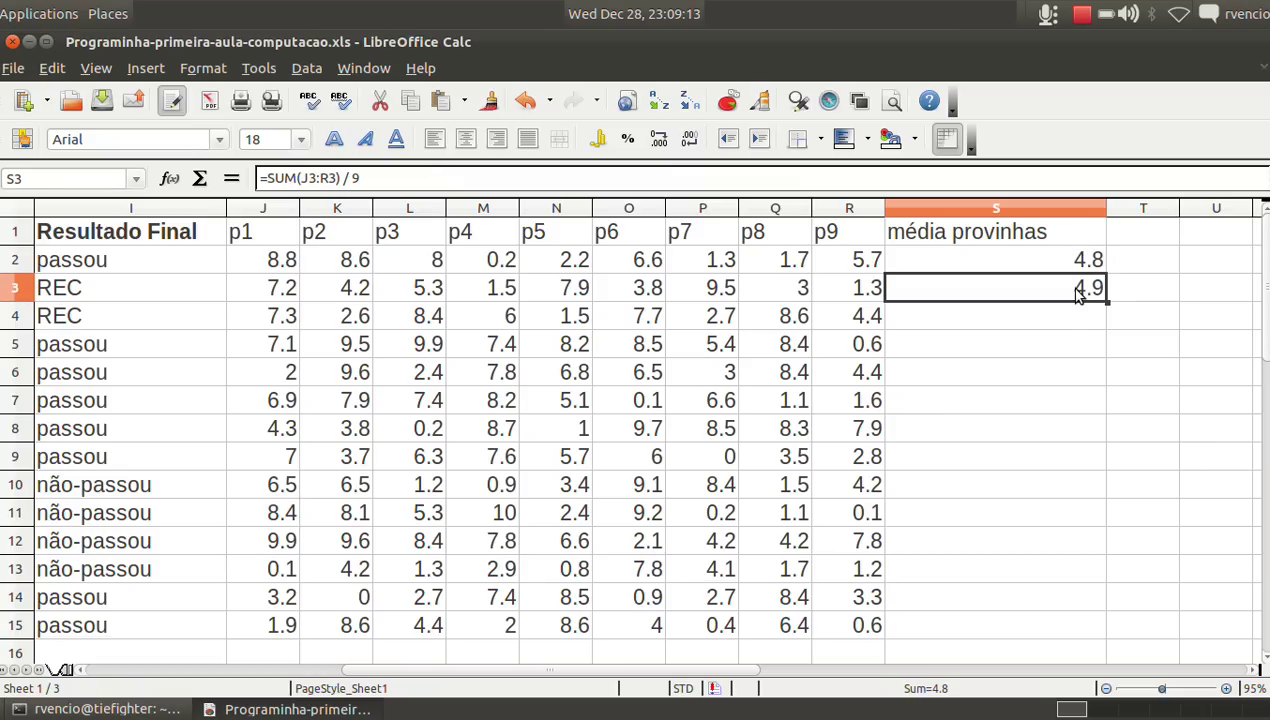
Adjust S3's decimal places up and back down so the average shows 4.9
left_click(659, 140)
left_click(659, 140)
left_click(659, 140)
left_click(659, 140)
left_click(659, 140)
left_click(659, 140)
left_click(657, 144)
left_click(657, 144)
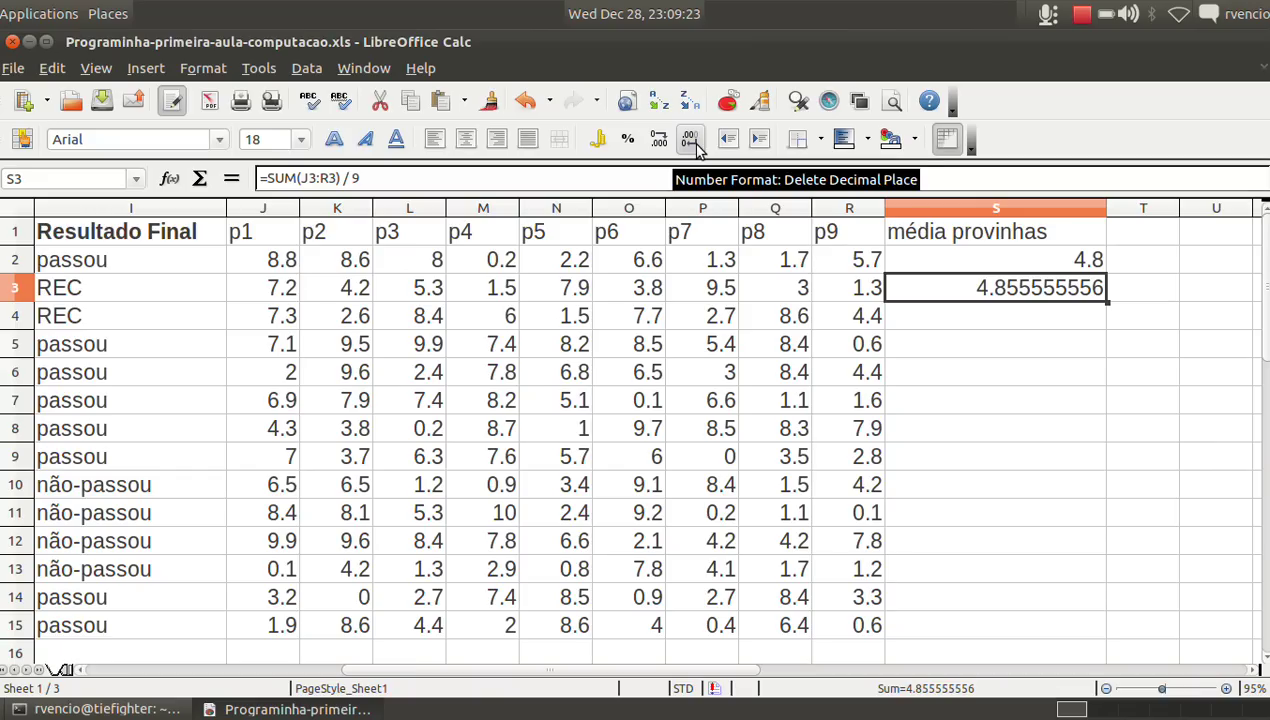
left_click(691, 140)
left_click(691, 140)
left_click(691, 140)
left_click(691, 140)
left_click(691, 140)
left_click(691, 140)
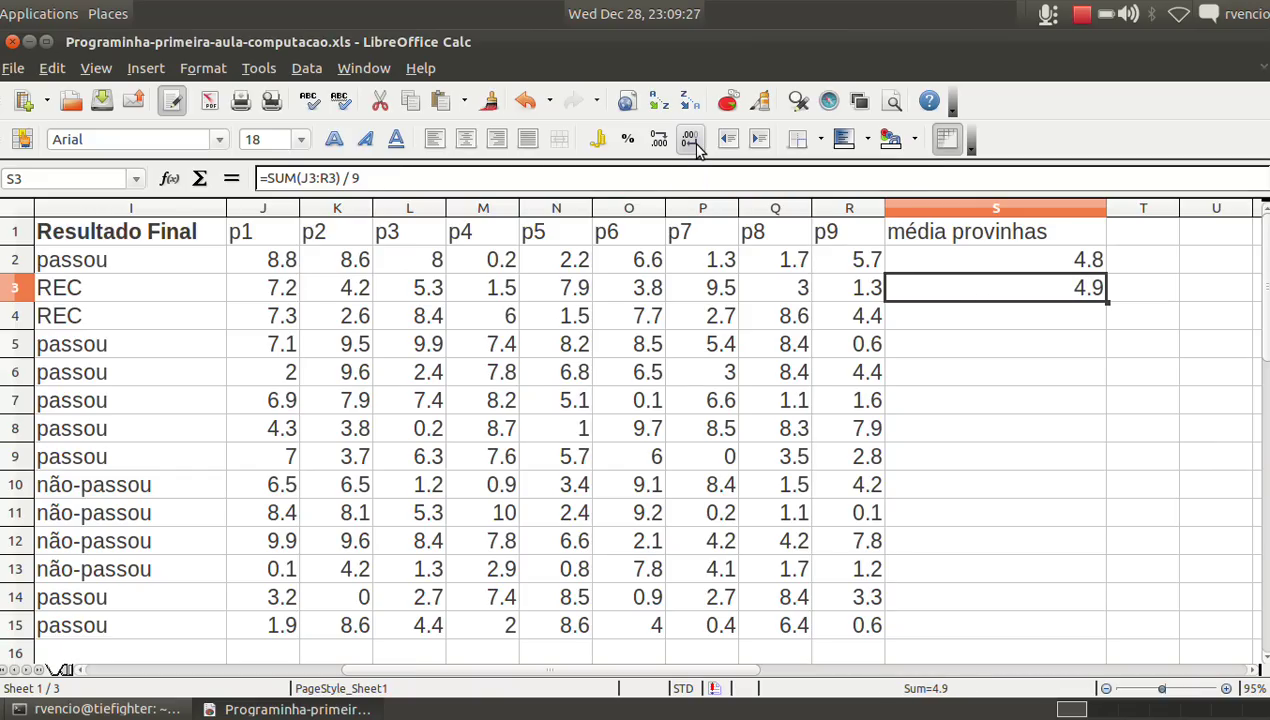
left_click(1033, 263)
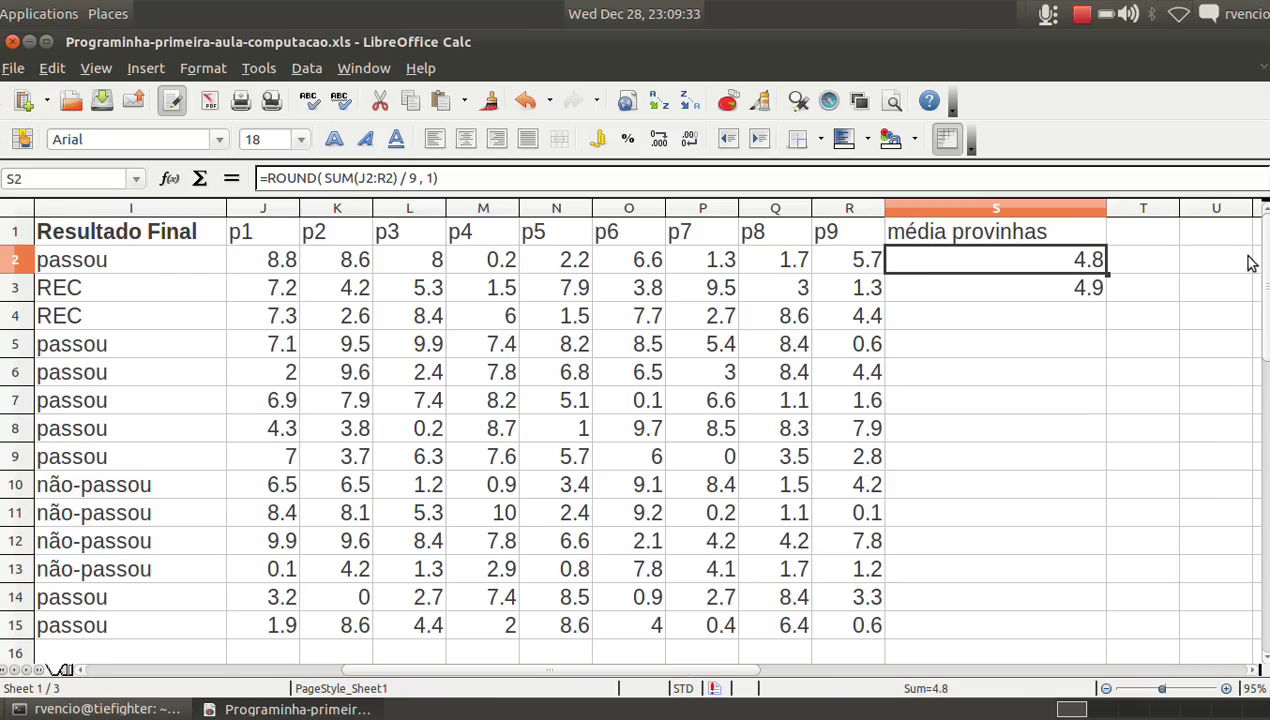
left_click(1089, 296)
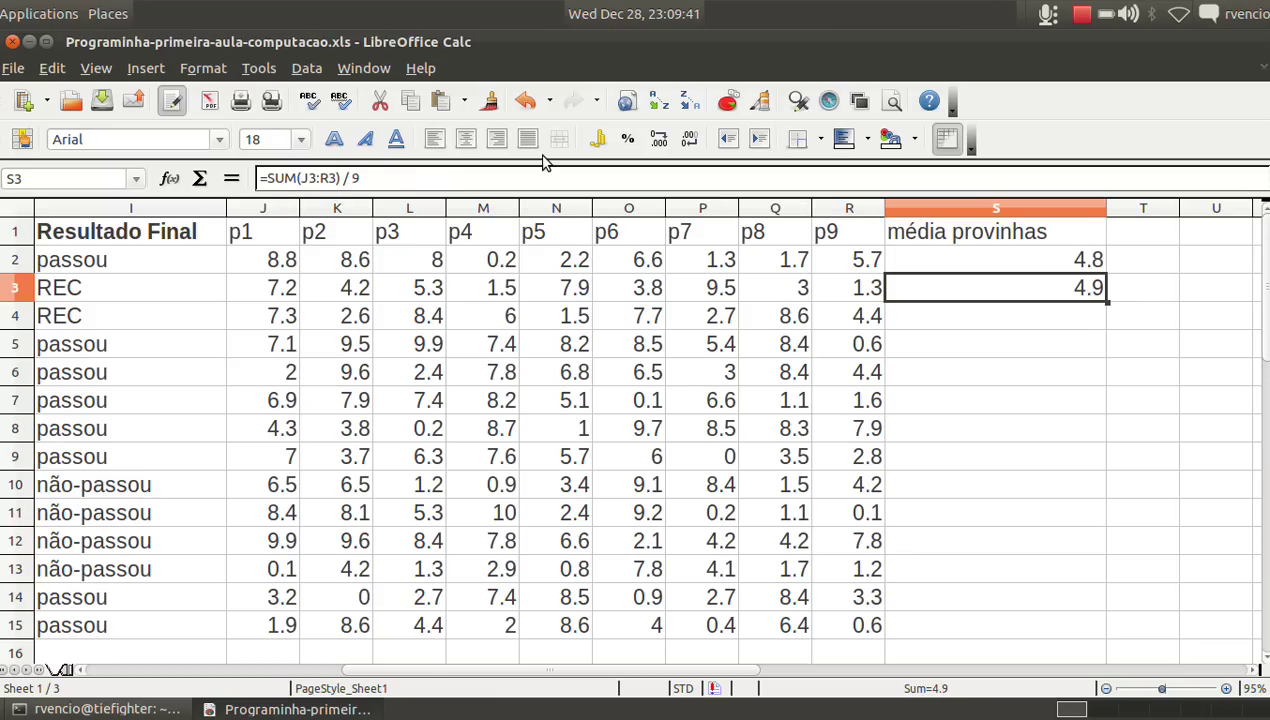
key("Up")
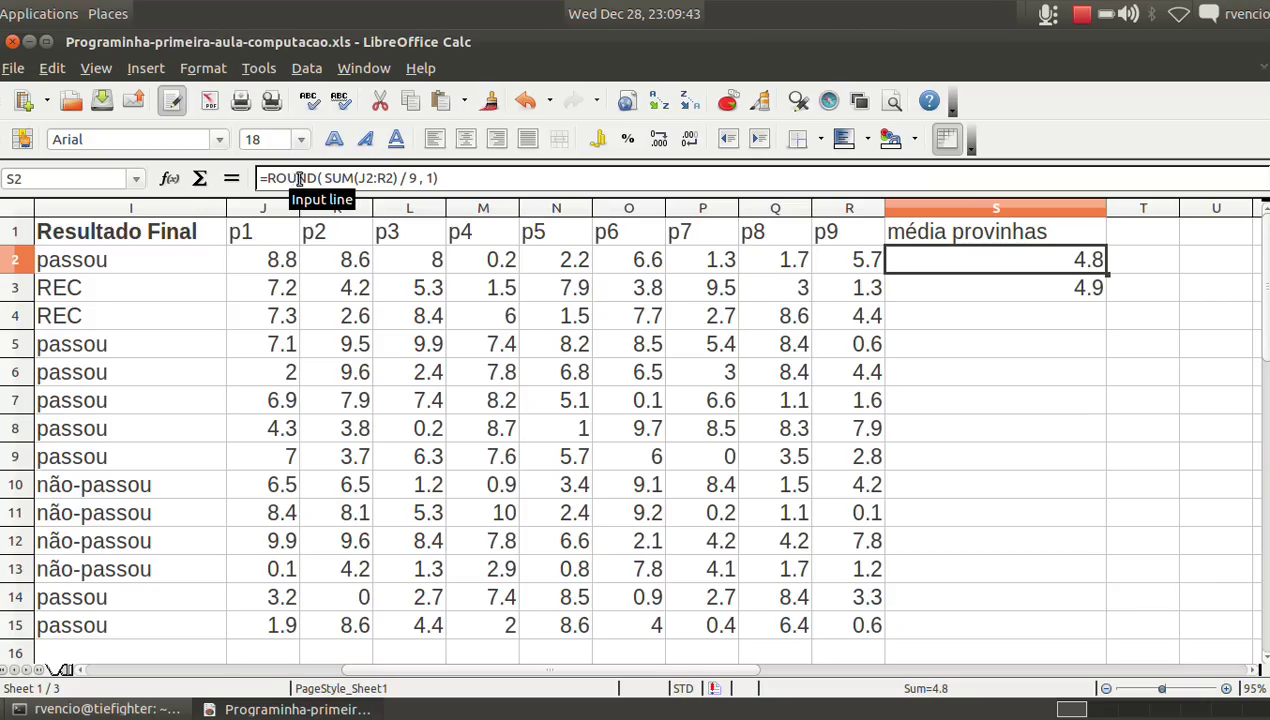
Recheck the S2 ROUND formula, then copy the S3 average formula
left_click(324, 179)
key("Return")
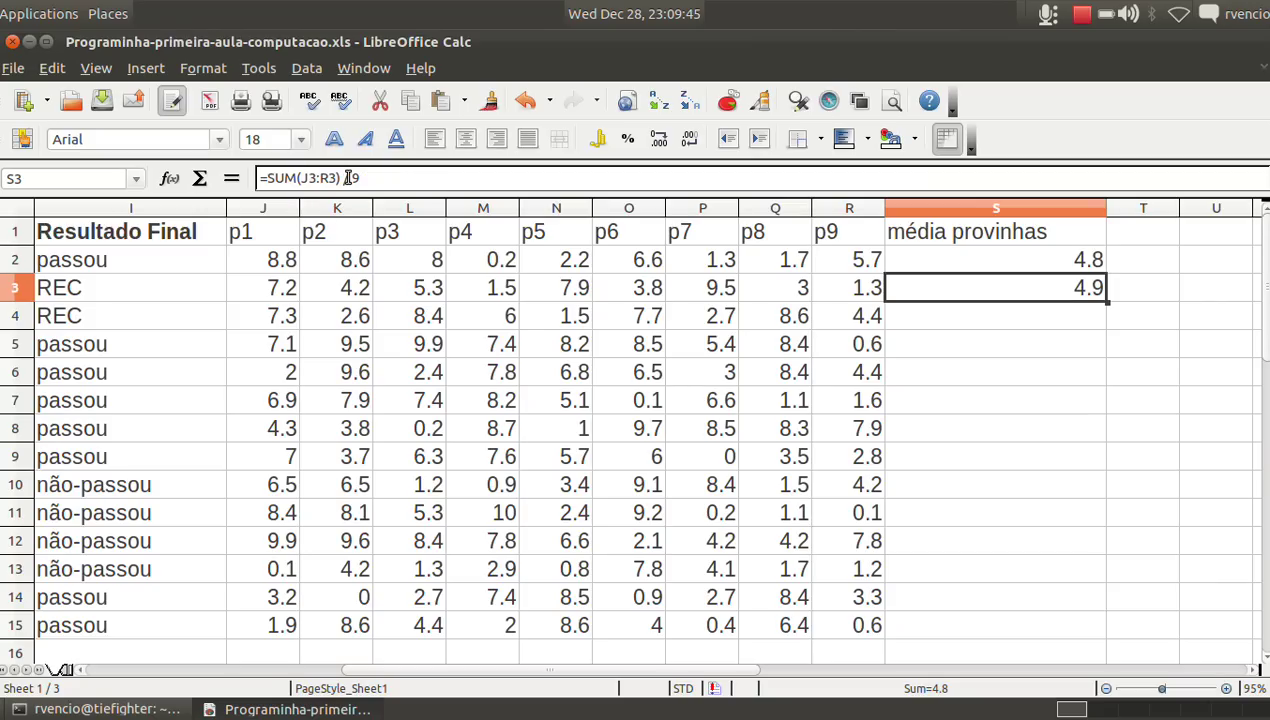
left_click(1015, 313)
key("Up")
key("Up")
key("Down")
key("ctrl+c")
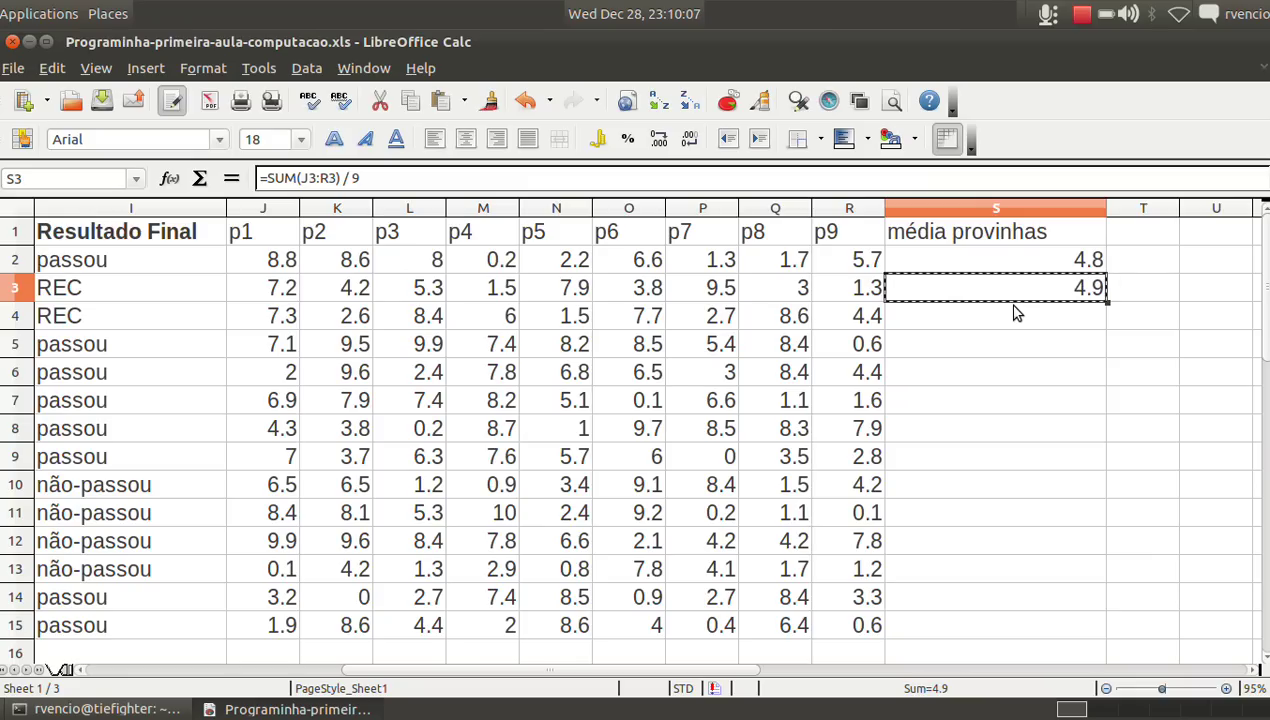
Paste the average formula down column S into S4:S15
key("shift+Down")
key("shift+Down")
key("shift+Down")
key("shift+Down")
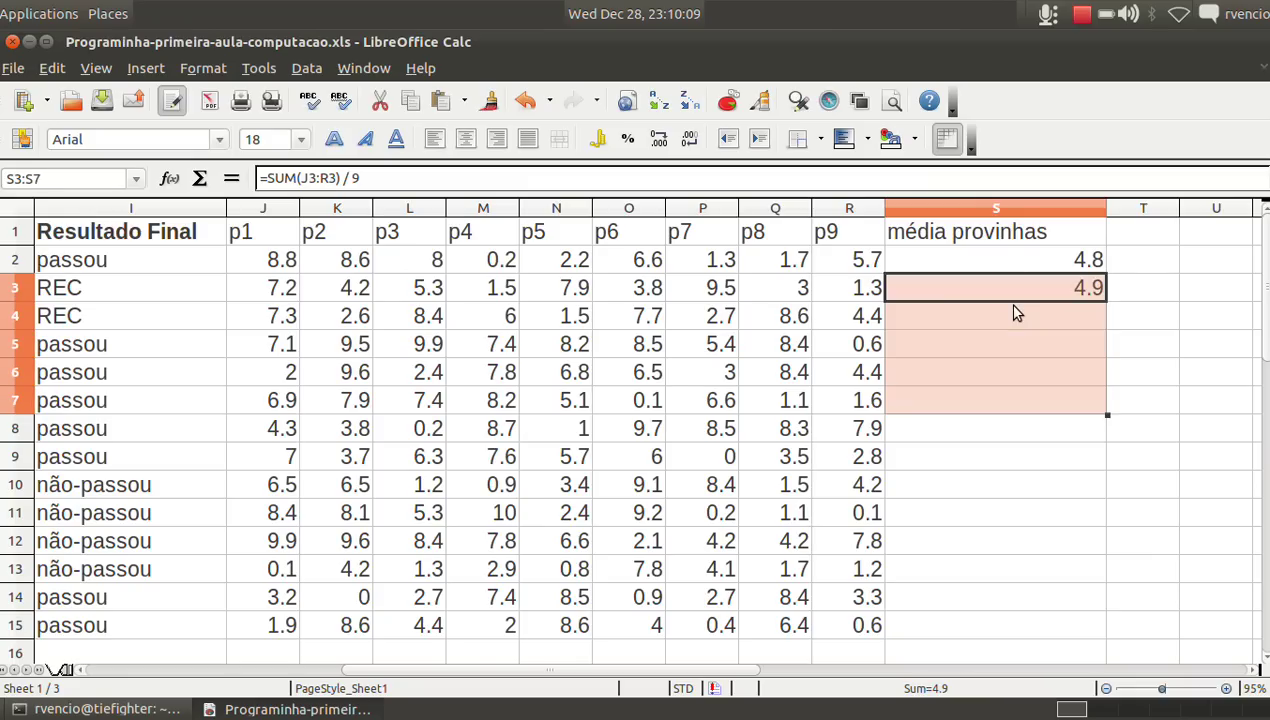
key("shift+Down")
key("shift+Down")
key("shift+Down")
key("shift+Down")
key("shift+Down")
key("shift+Down")
key("shift+Down")
key("shift+Down")
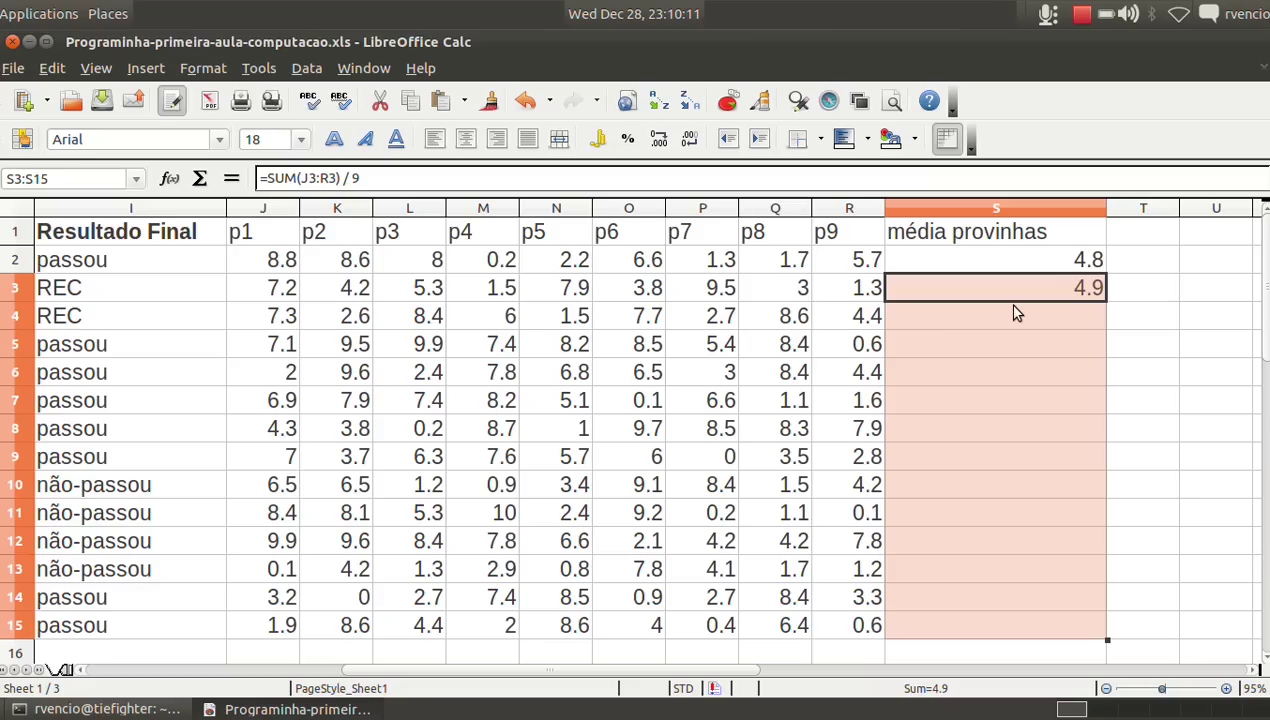
key("ctrl+v")
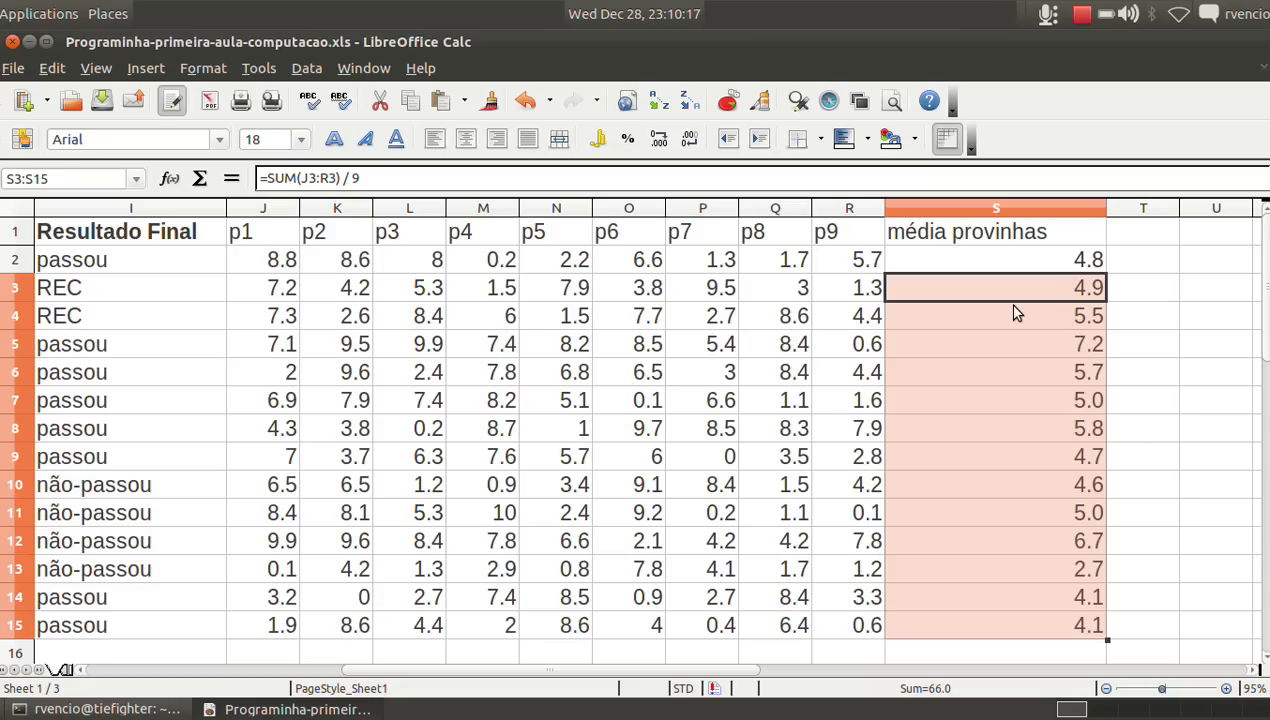
key("Down")
key("Up")
key("Up")
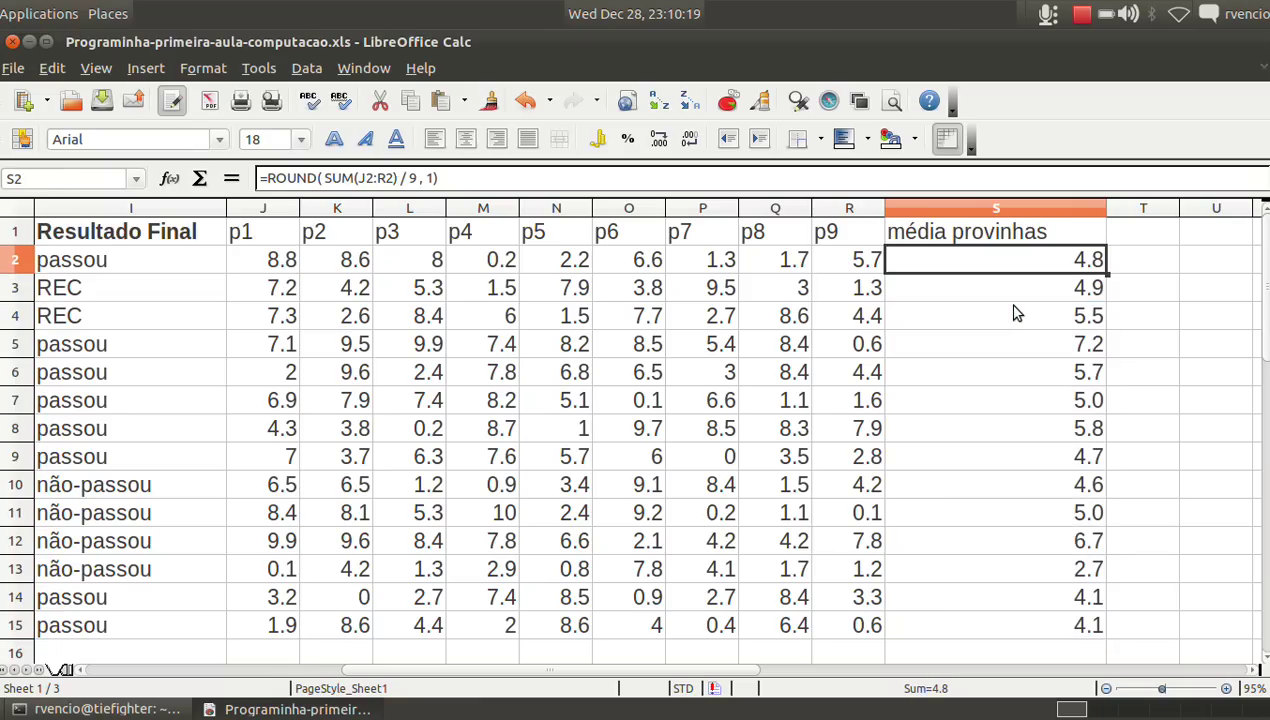
Bold the averages of 5.0 or more: S4–S8, S11 and S12
key("Down")
key("Down")
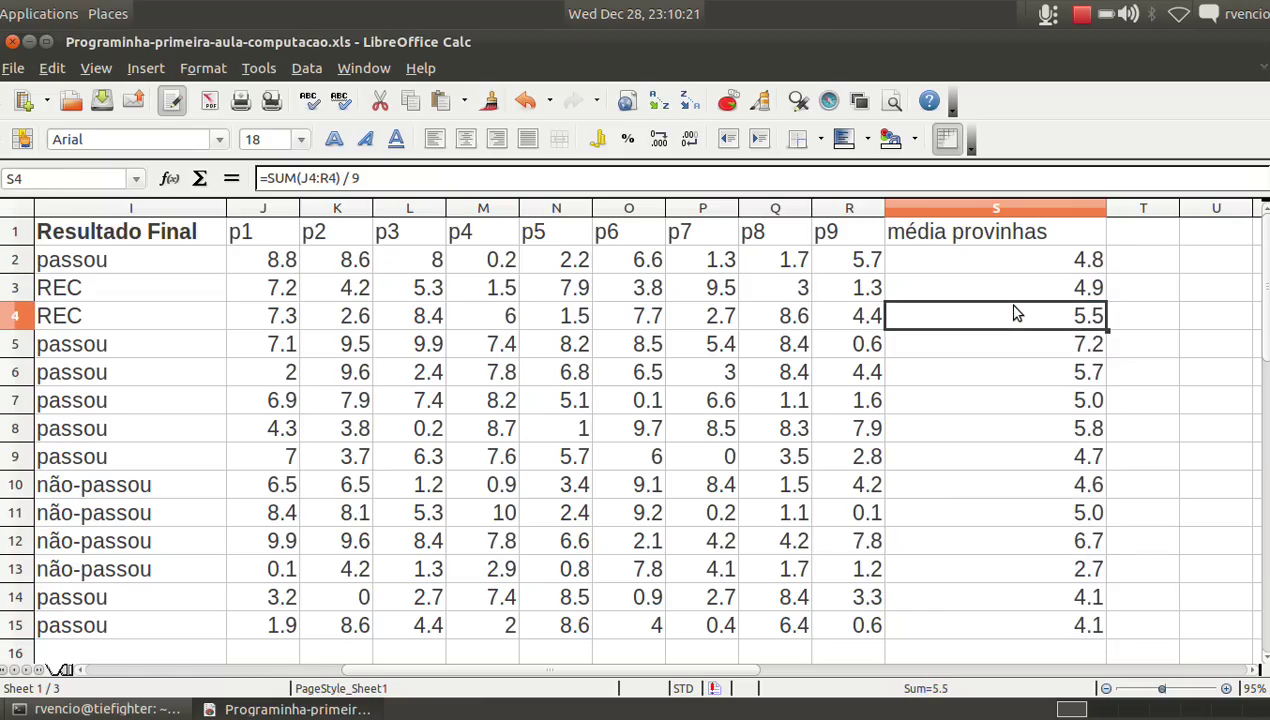
key("ctrl+b")
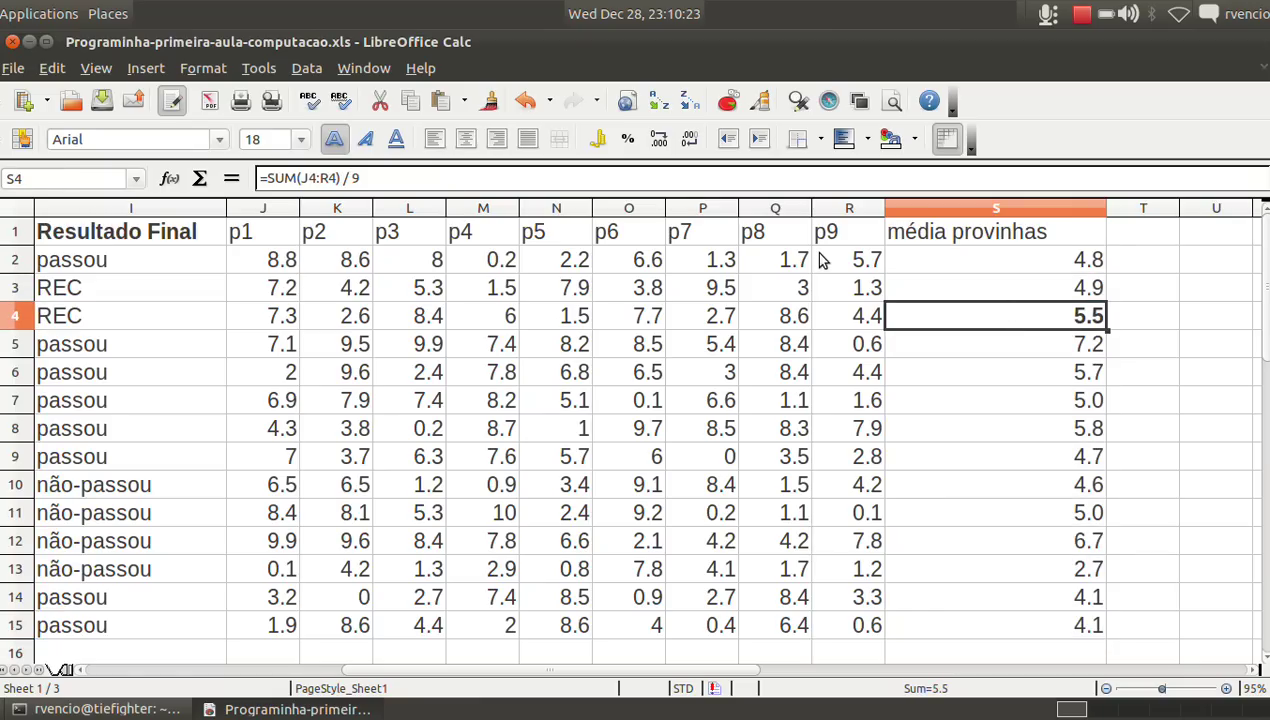
key("Down")
key("ctrl+b")
key("Down")
key("ctrl+b")
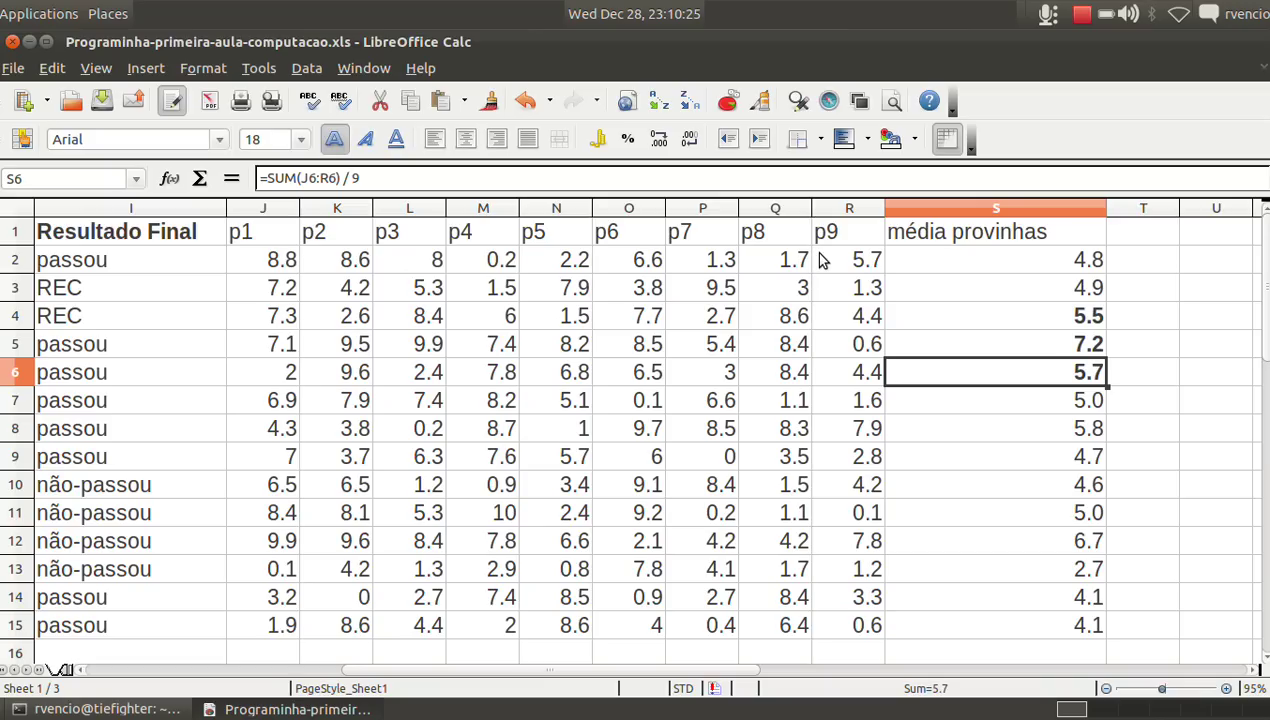
key("Down")
key("ctrl+b")
key("Down")
key("ctrl+b")
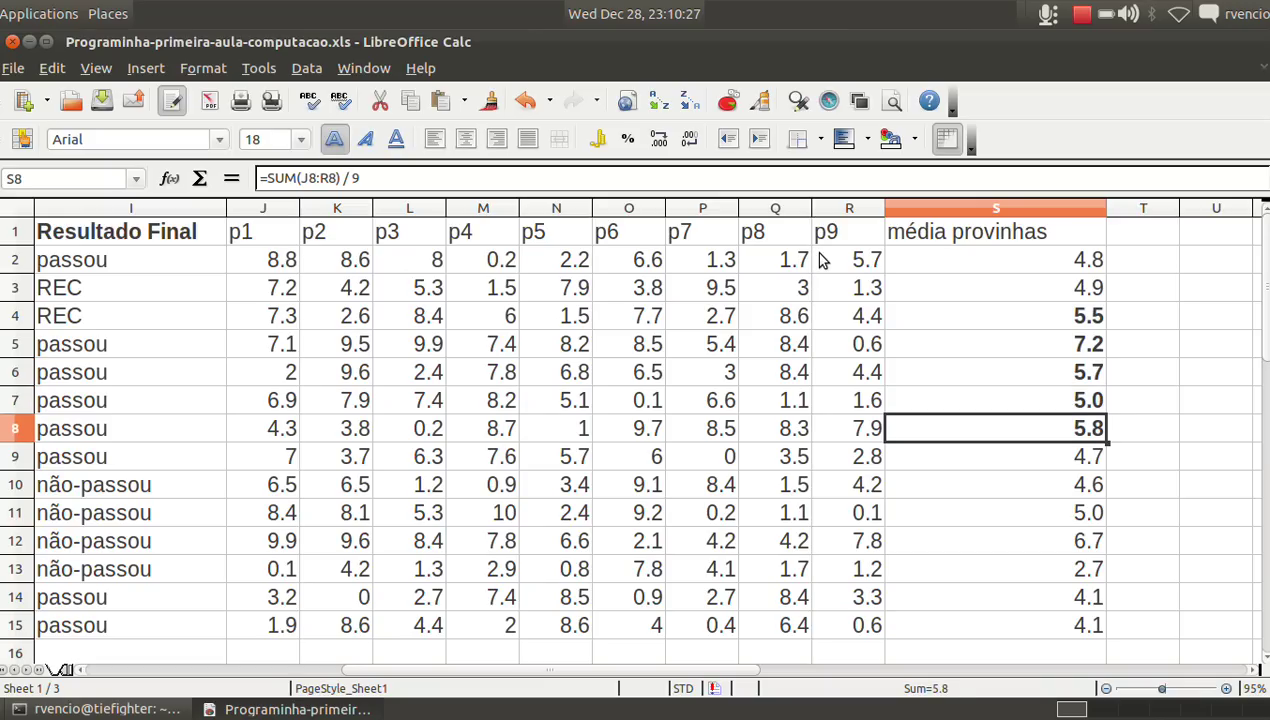
key("Down")
key("Down")
key("Down")
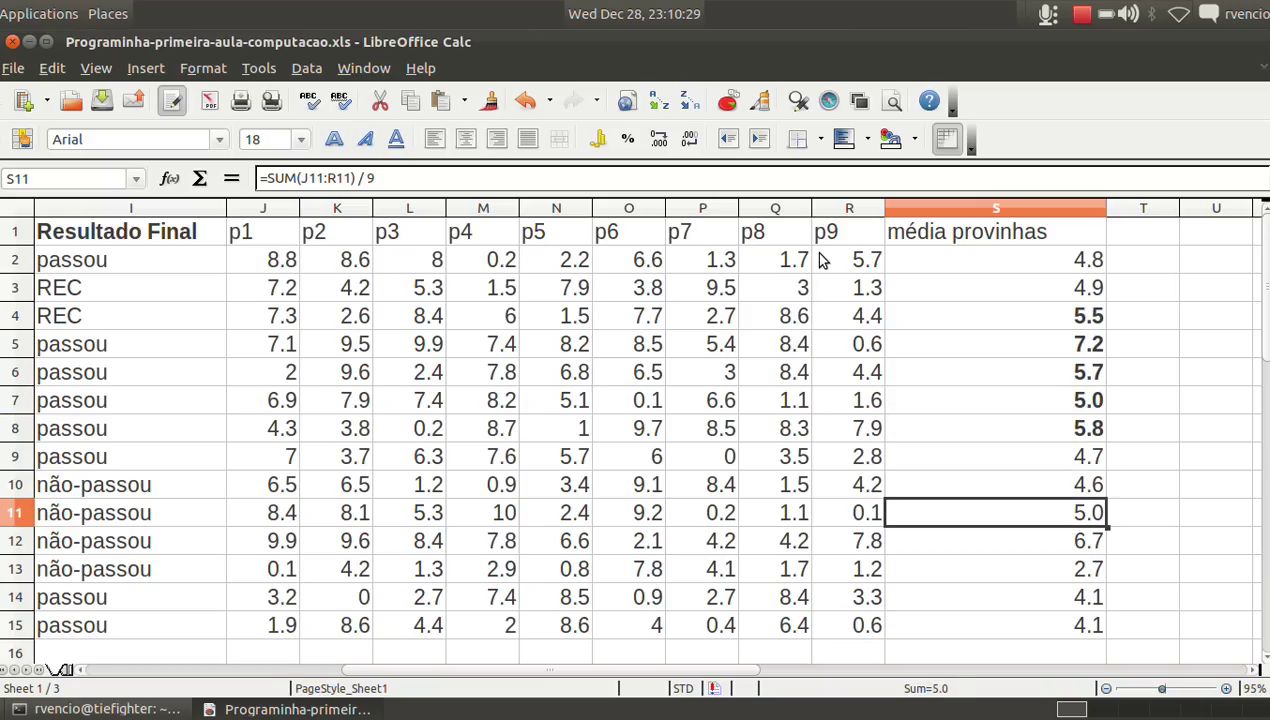
key("ctrl+b")
key("Down")
key("ctrl+b")
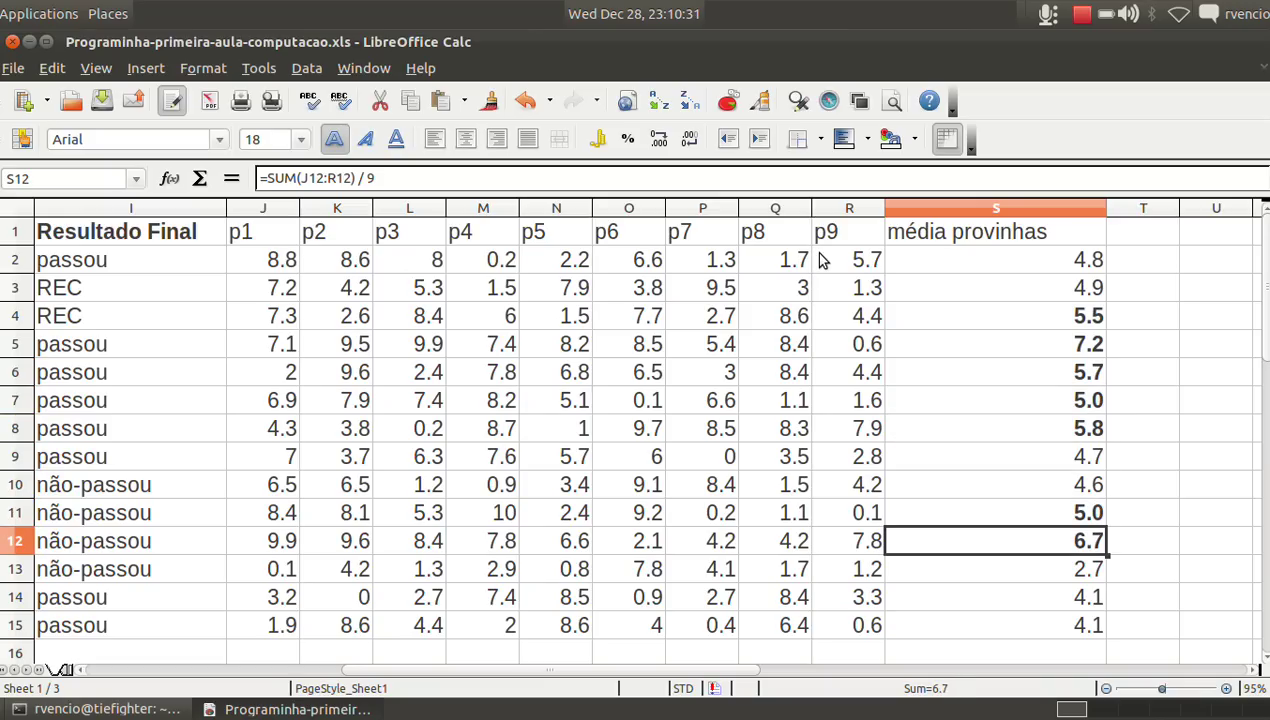
key("Down")
key("Down")
key("Up")
key("Up")
key("Up")
key("Up")
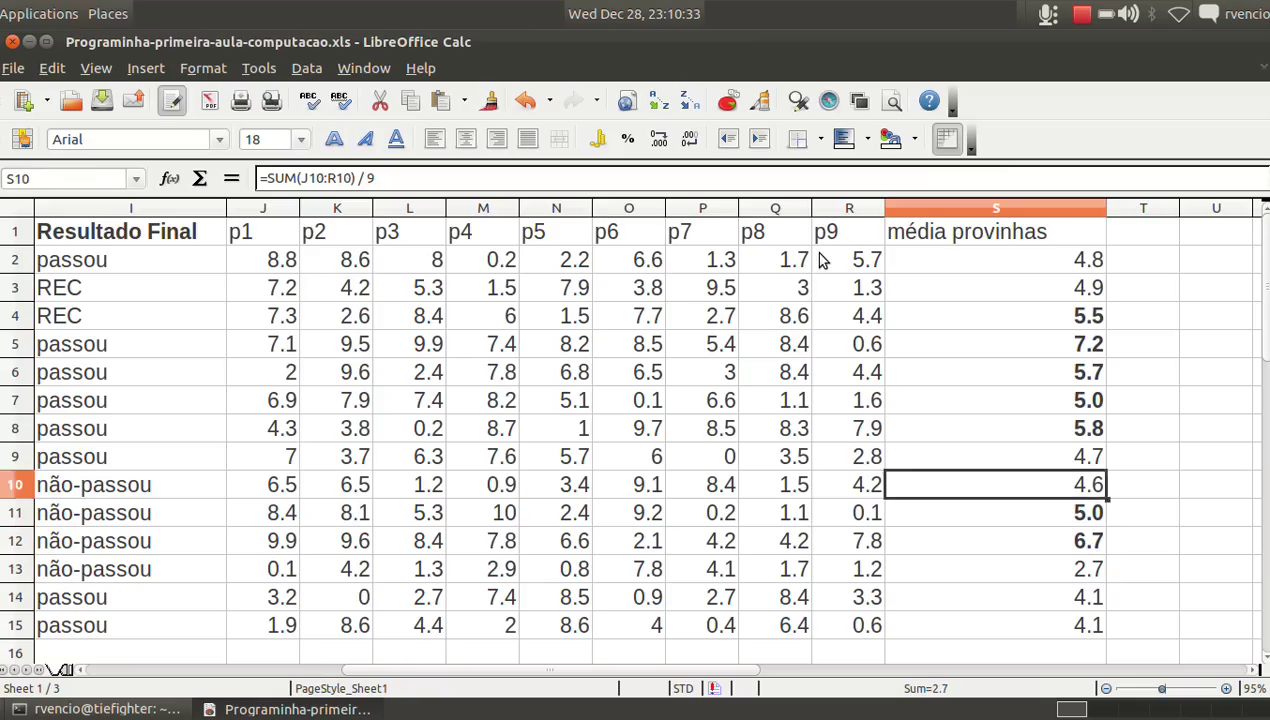
key("Up")
key("Up")
key("Up")
Check a few averages, then bold the whole S2:S15 range
left_click(820, 260)
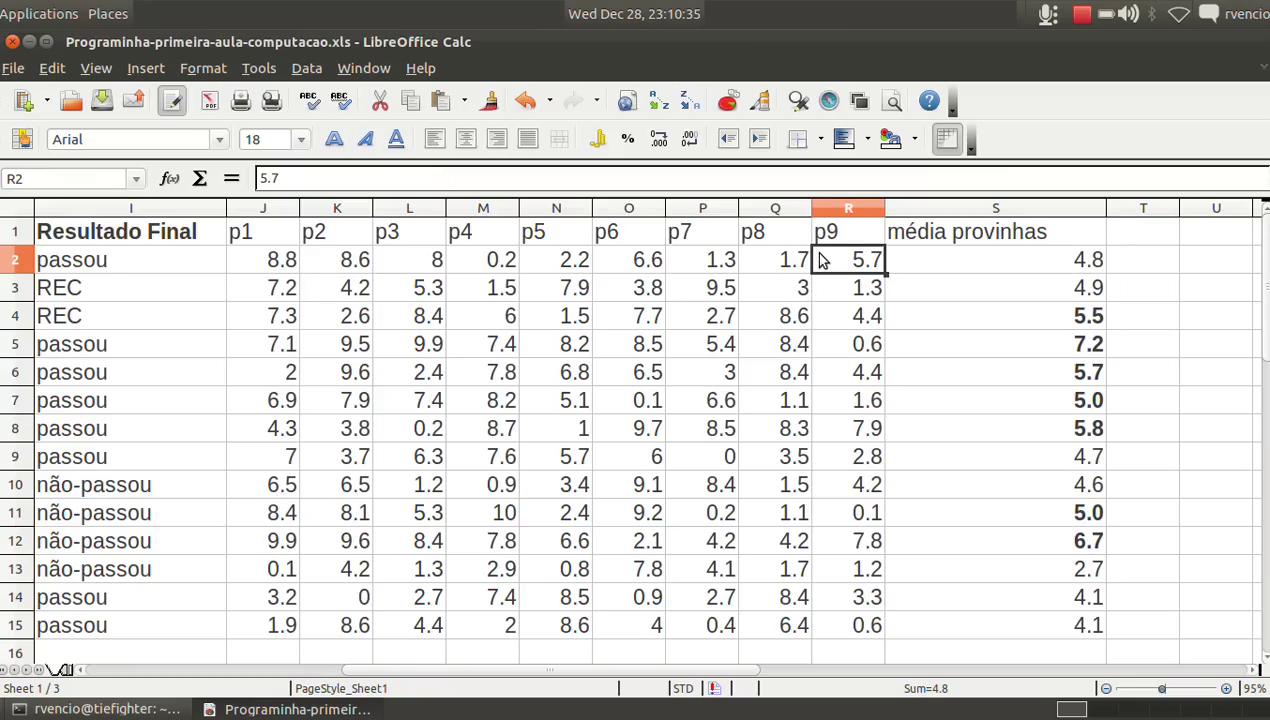
left_click(1036, 322)
key("Down")
key("Down")
key("Down")
key("Down")
key("Down")
key("Down")
key("Down")
key("Down")
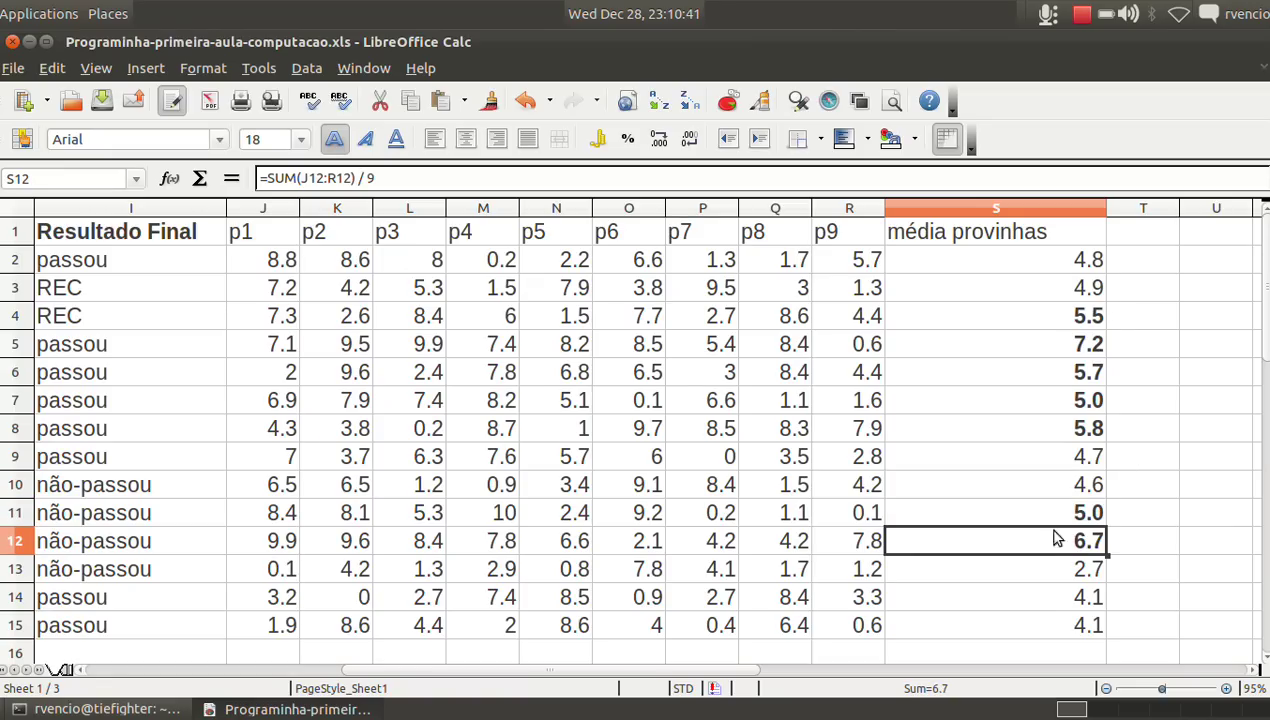
left_click(1065, 575)
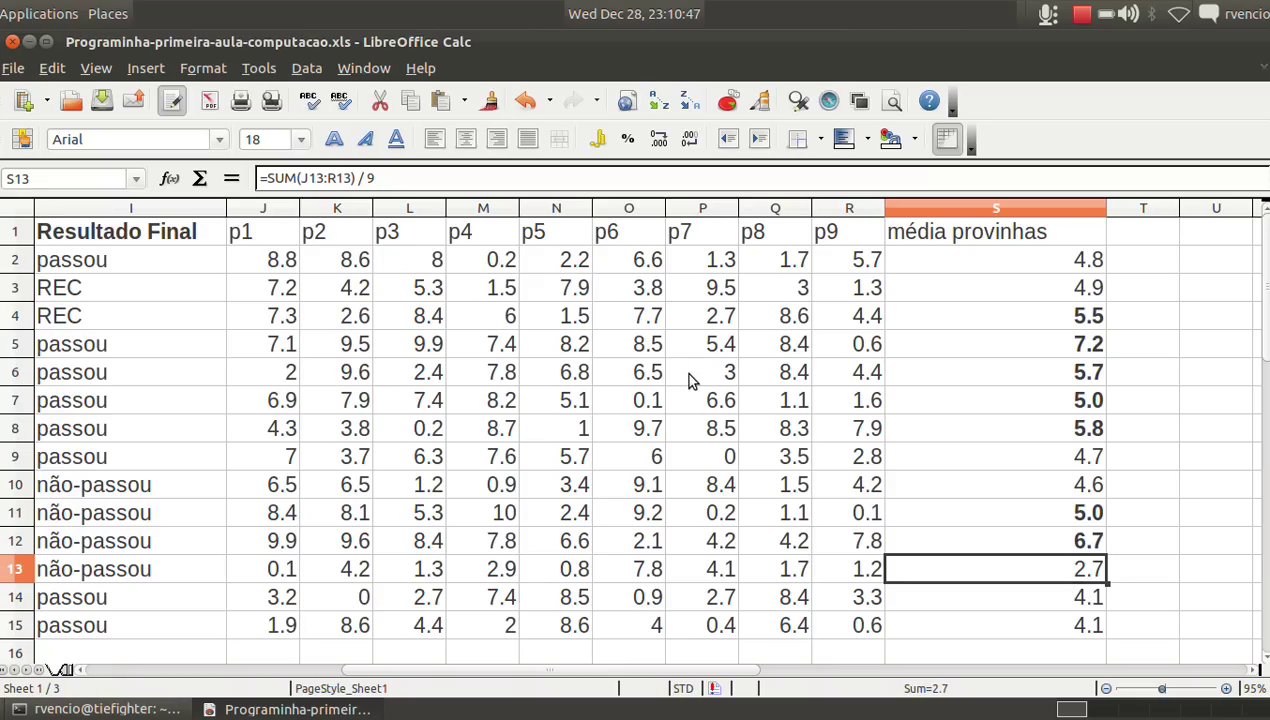
left_click_drag(1024, 263, 982, 615)
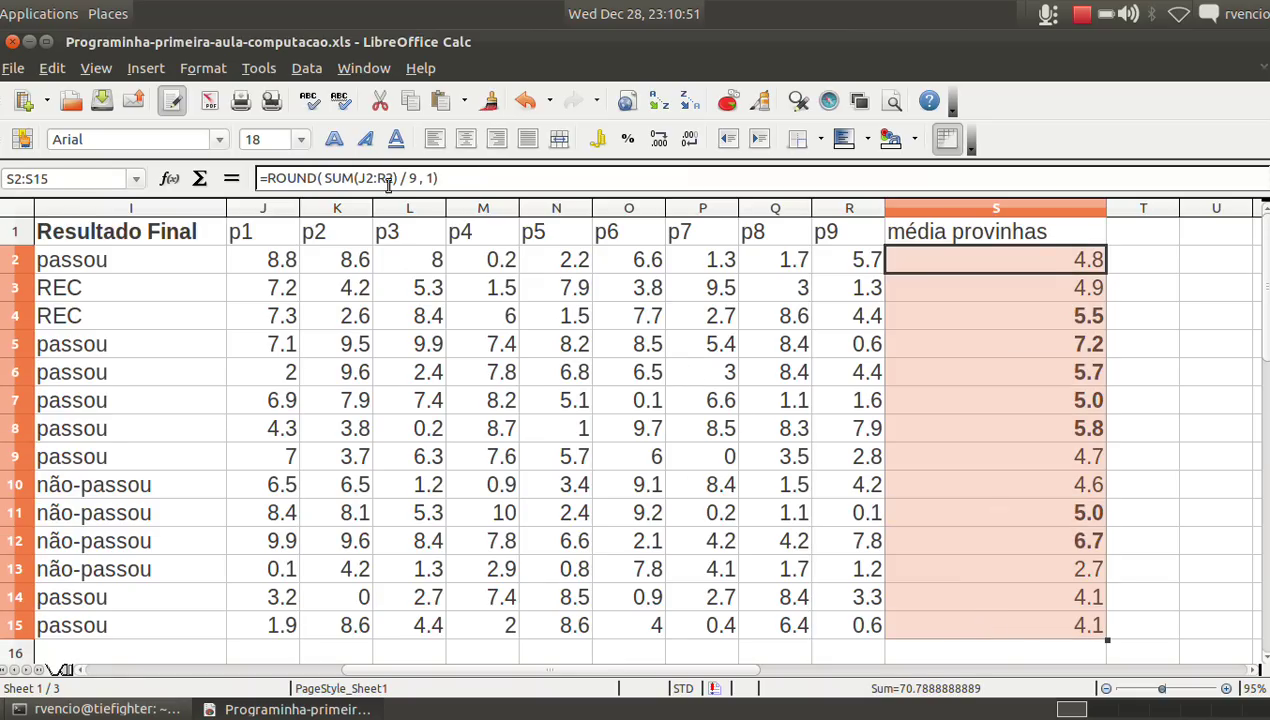
left_click(334, 139)
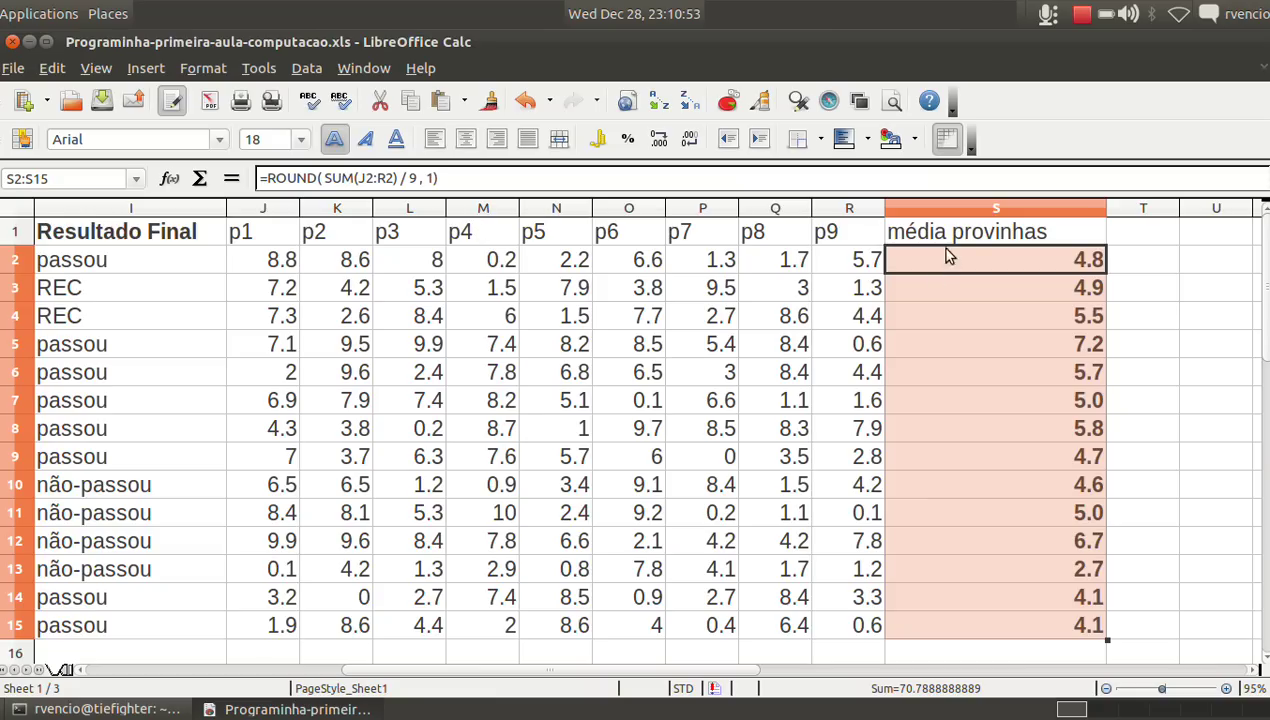
Bold the média provinhas header in S1
left_click(942, 238)
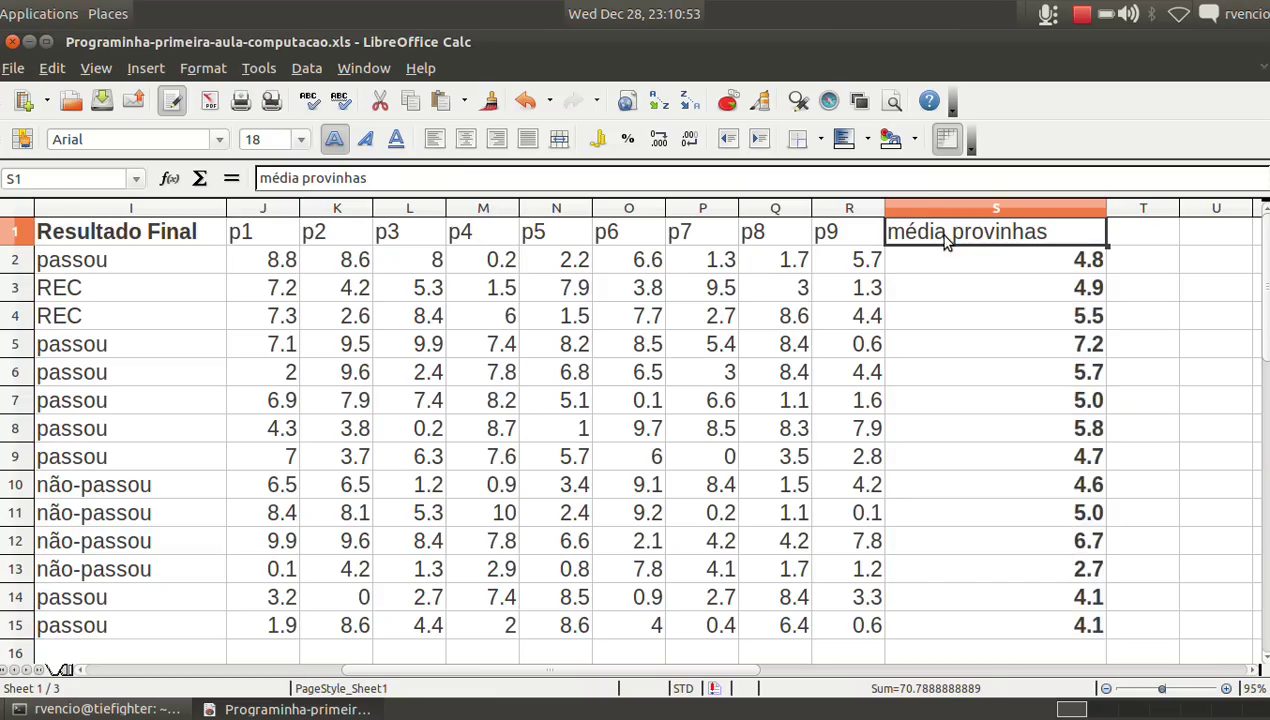
left_click(334, 139)
left_click(944, 318)
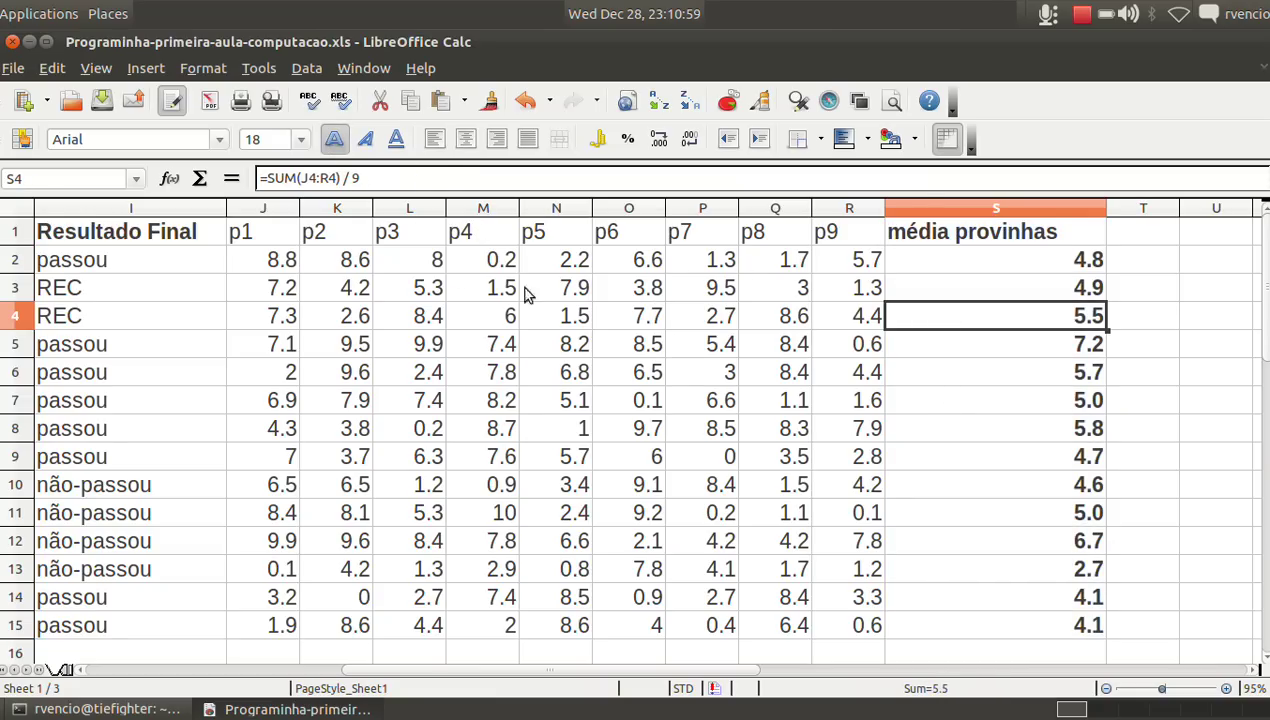
left_click(432, 289)
left_click_drag(285, 235, 822, 235)
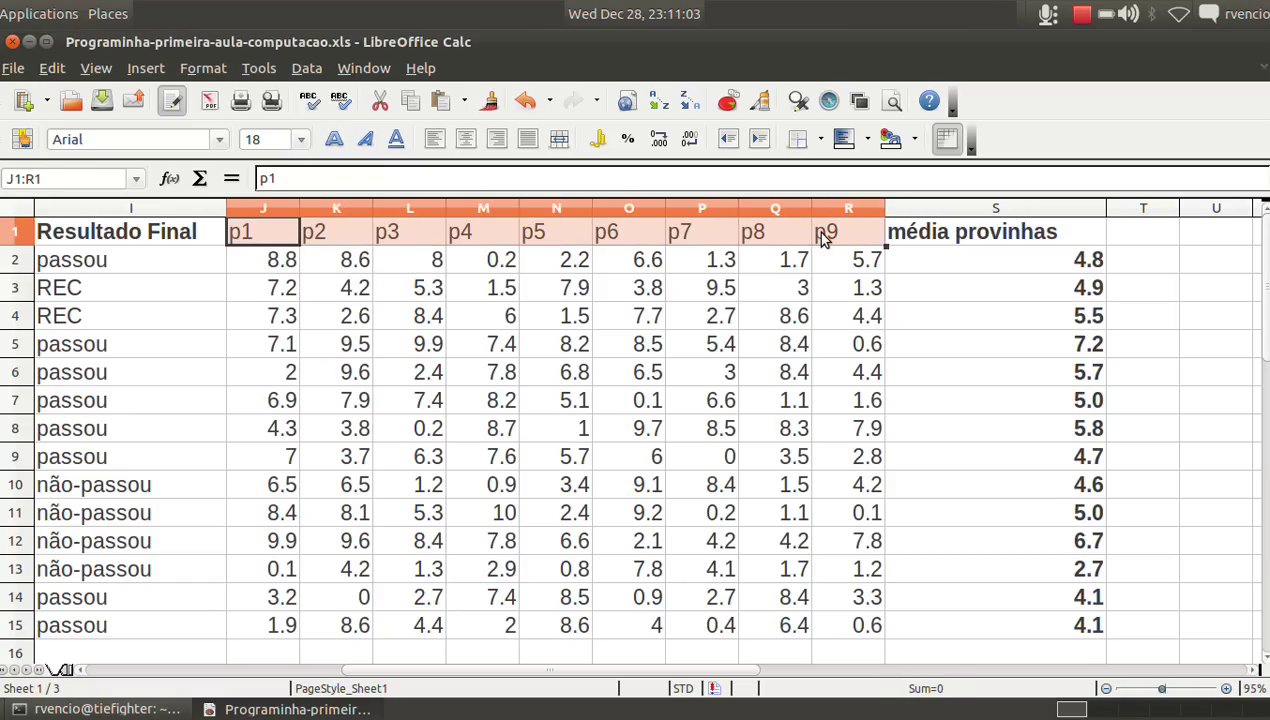
left_click(345, 294)
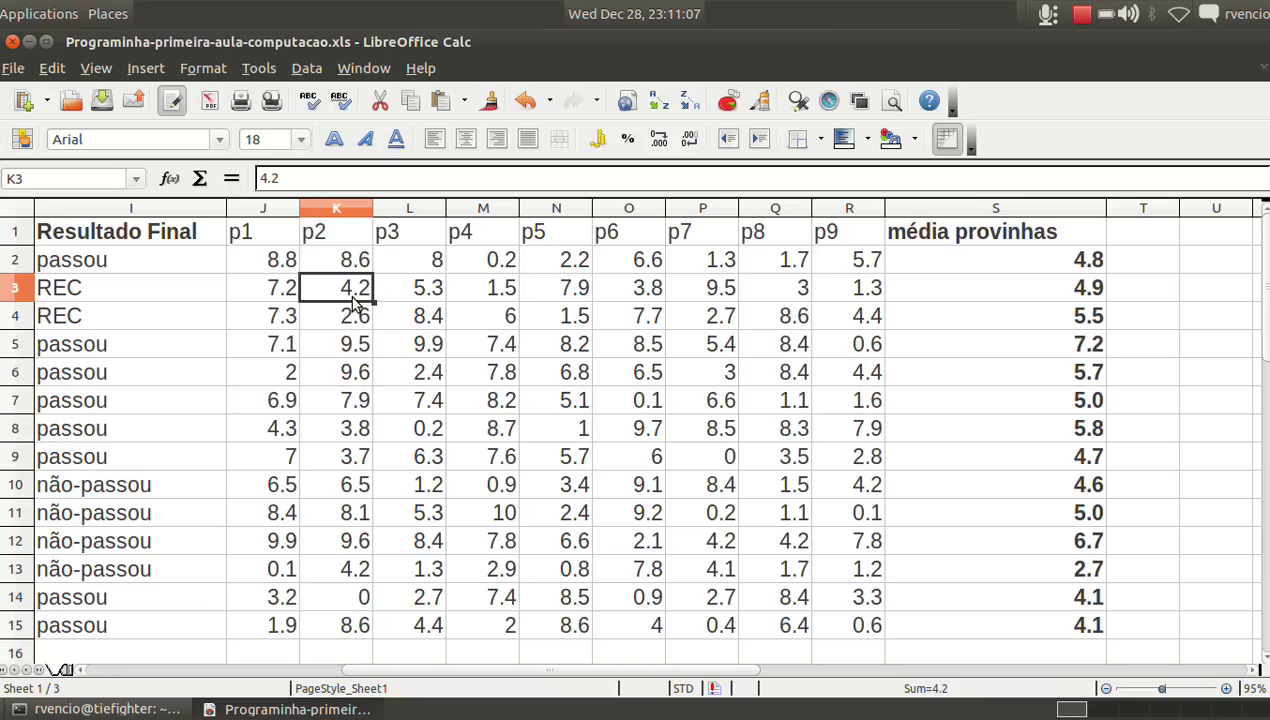
left_click(1007, 266)
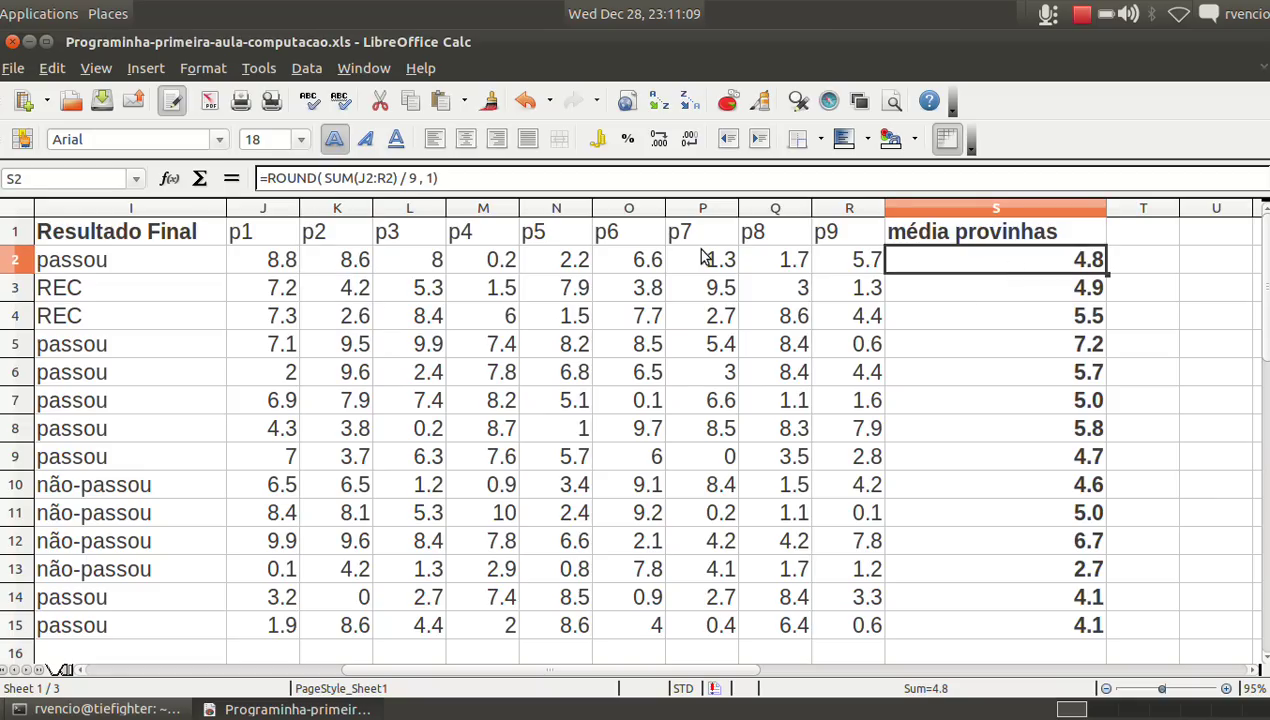
left_click(988, 318)
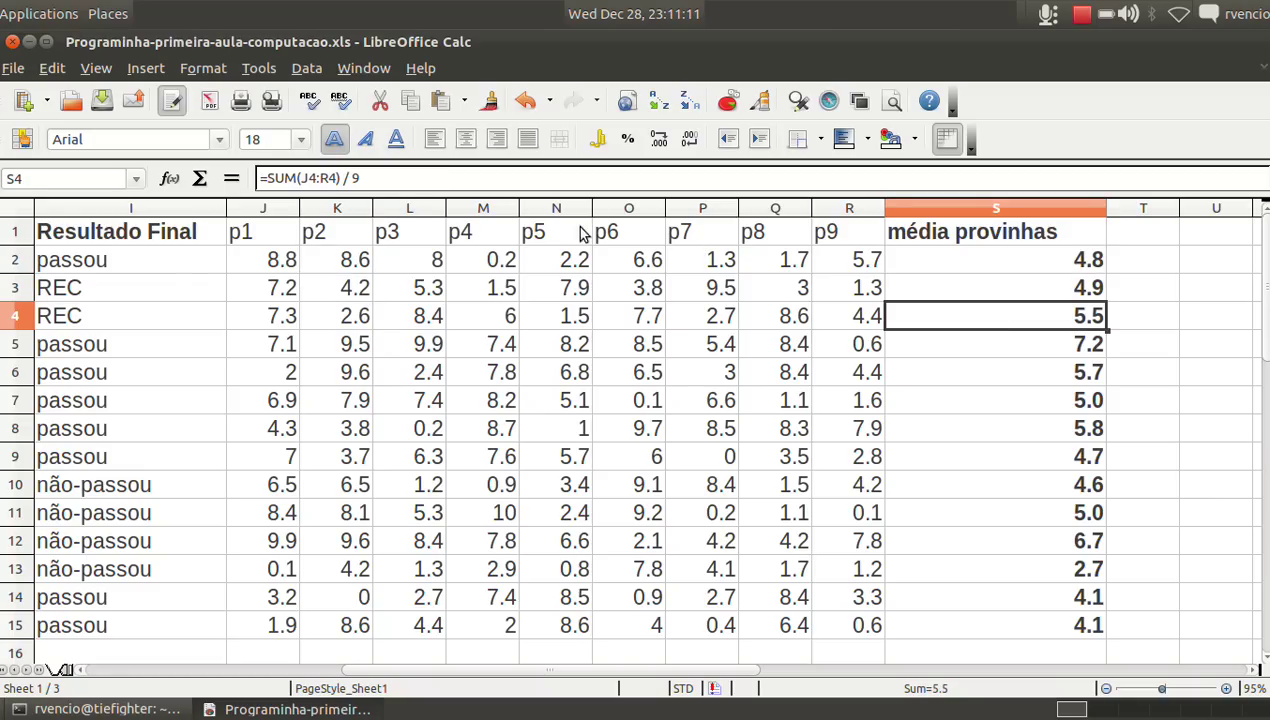
left_click(333, 178)
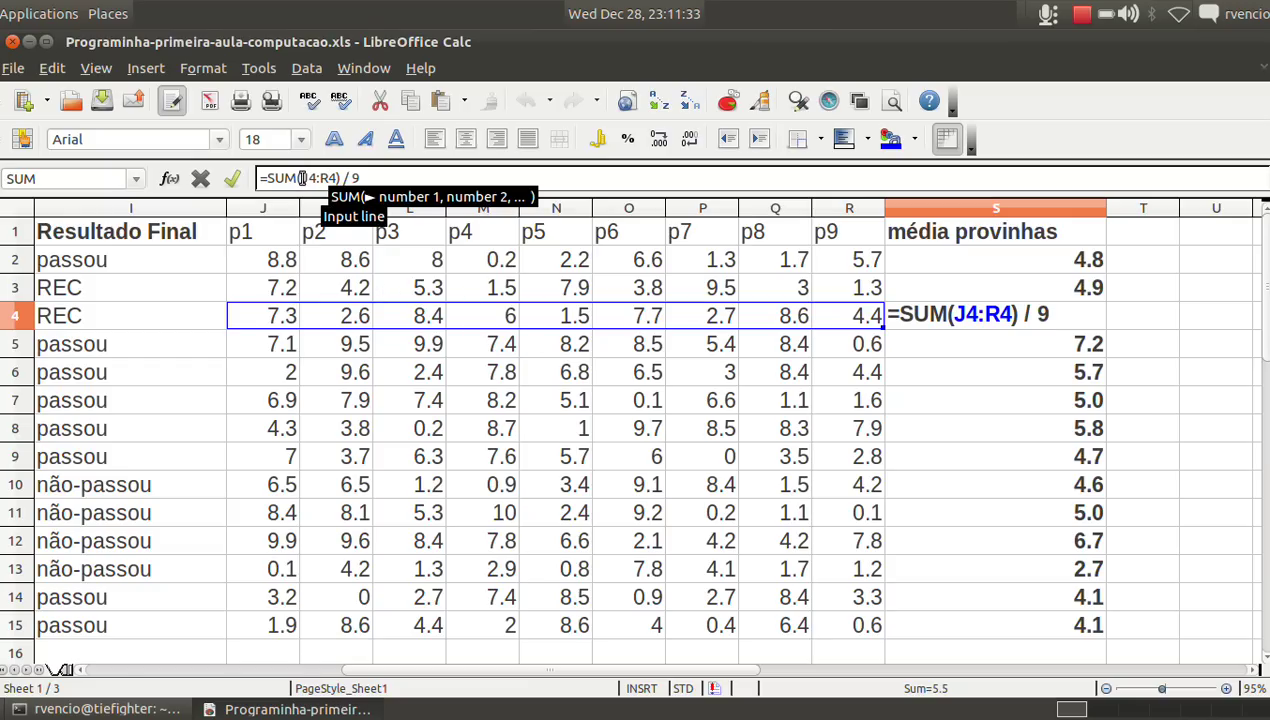
left_click_drag(301, 178, 338, 178)
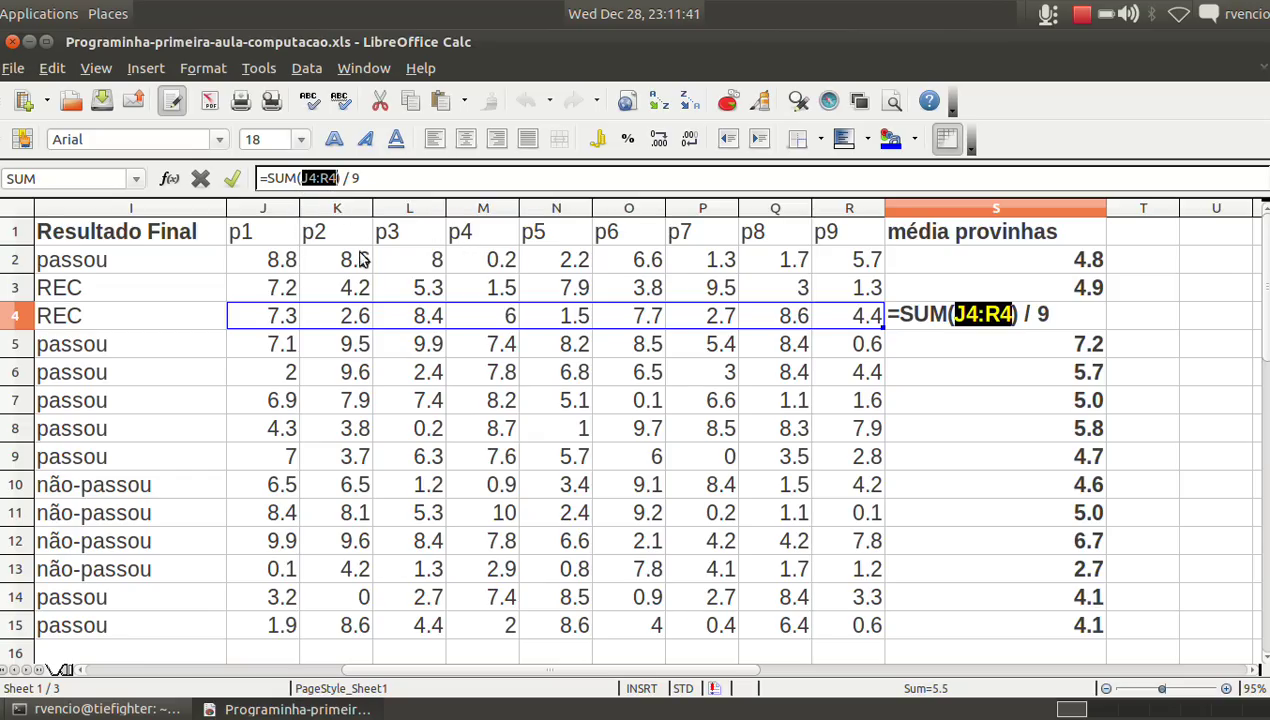
key("Return")
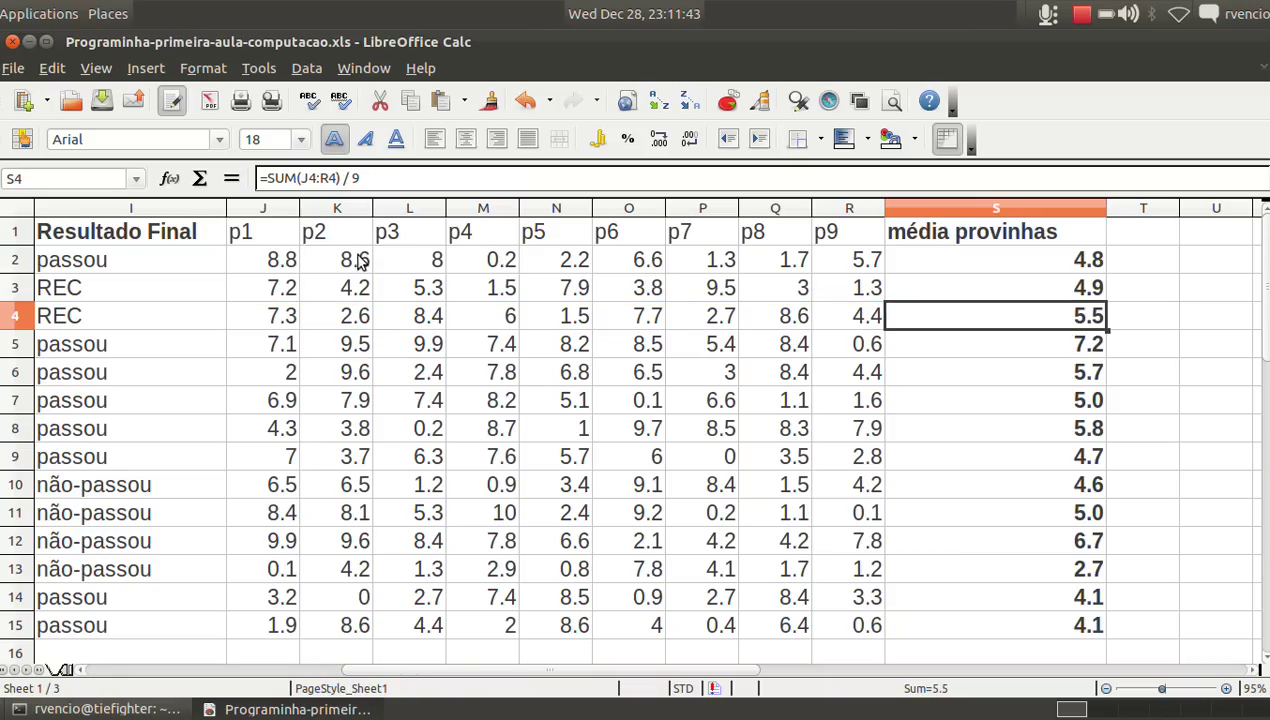
left_click_drag(360, 259, 341, 632)
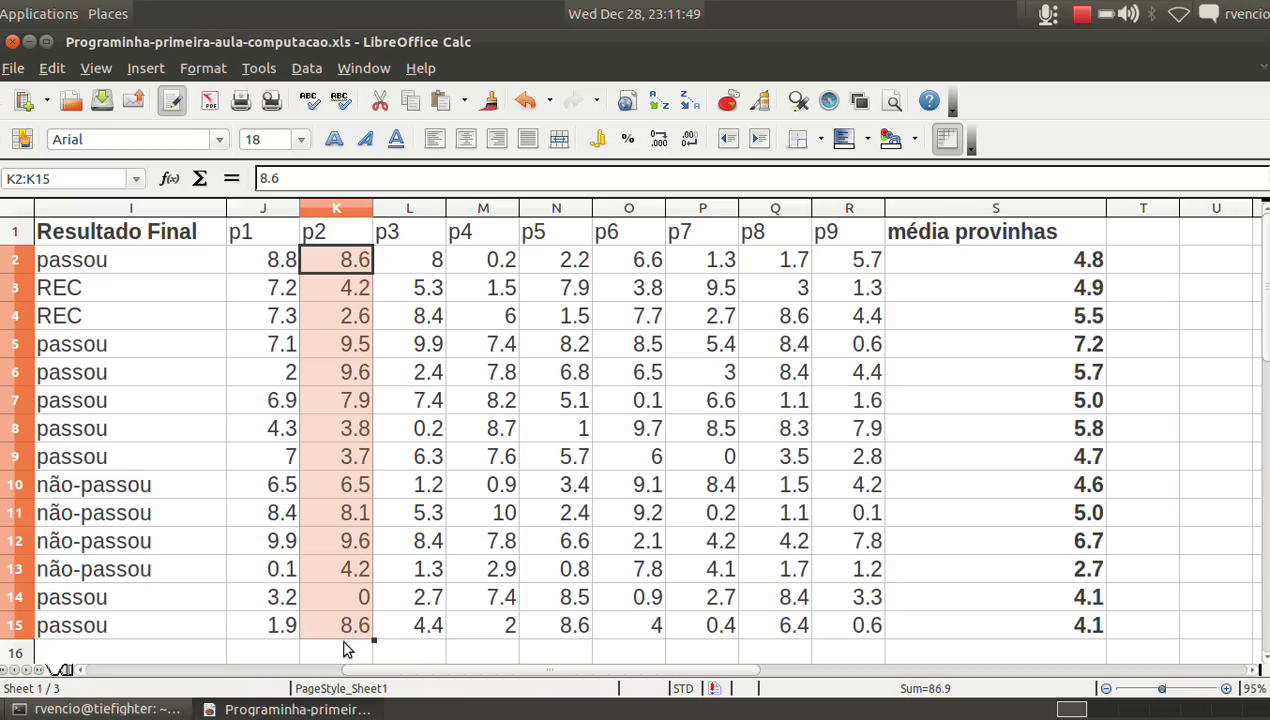
Type 'média provinha' into I16 and make it bold
left_click(343, 650)
scroll(342, 655, "down", 1)
key("Left")
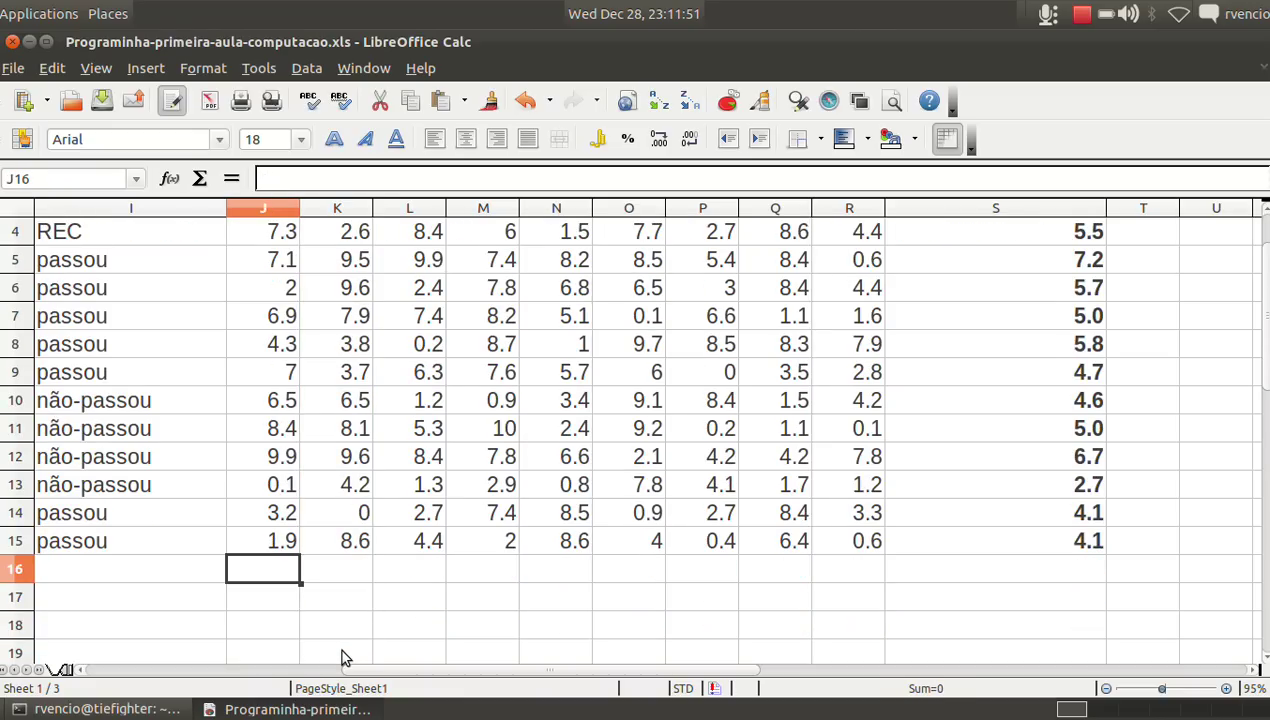
key("Left")
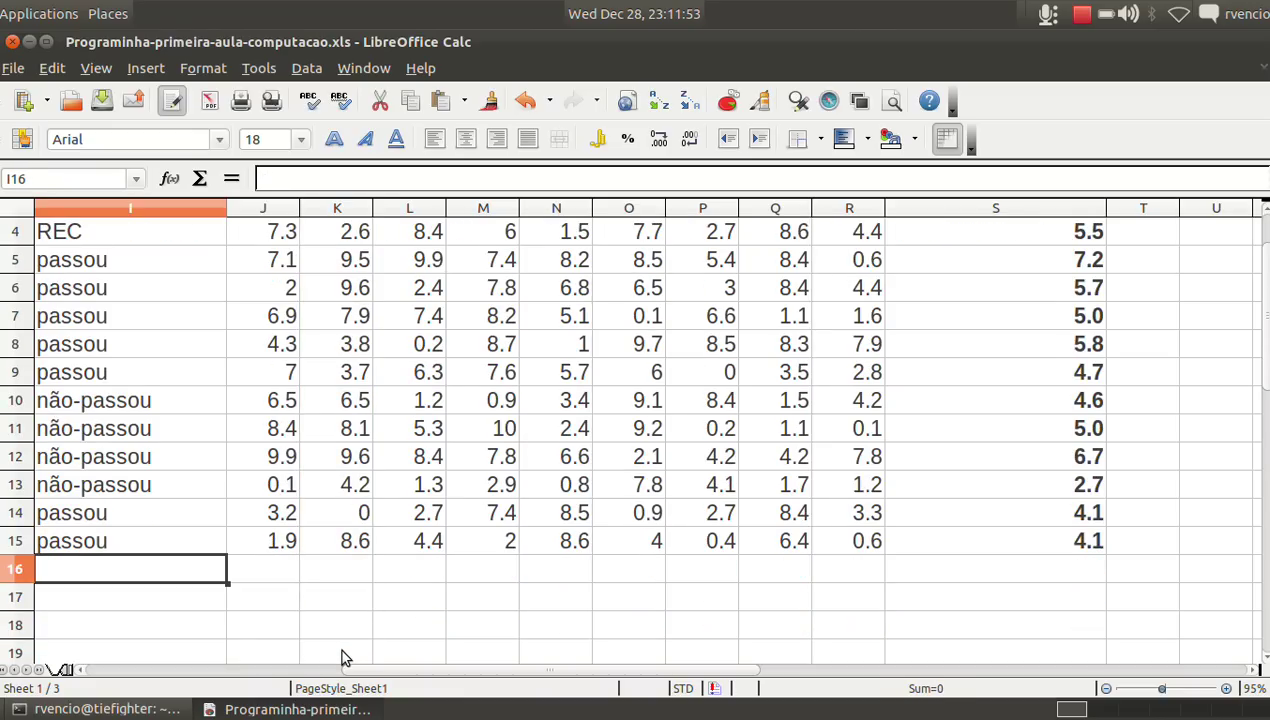
type("média provinha")
key("Return")
key("Up")
key("ctrl+b")
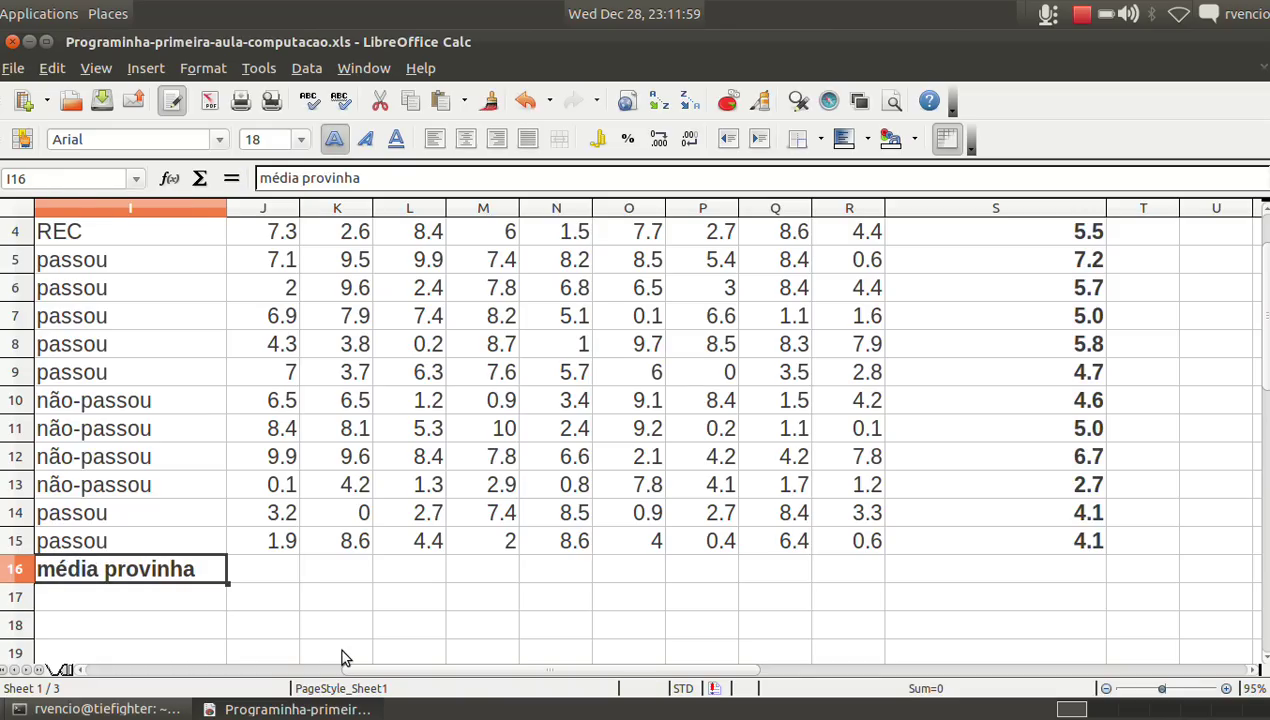
Look across the grade columns and settle on J16 beneath the p1 grades
key("Right")
key("Up")
key("Up")
key("Up")
key("Up")
key("Up")
key("Up")
key("Up")
key("Down")
key("Left")
key("Left")
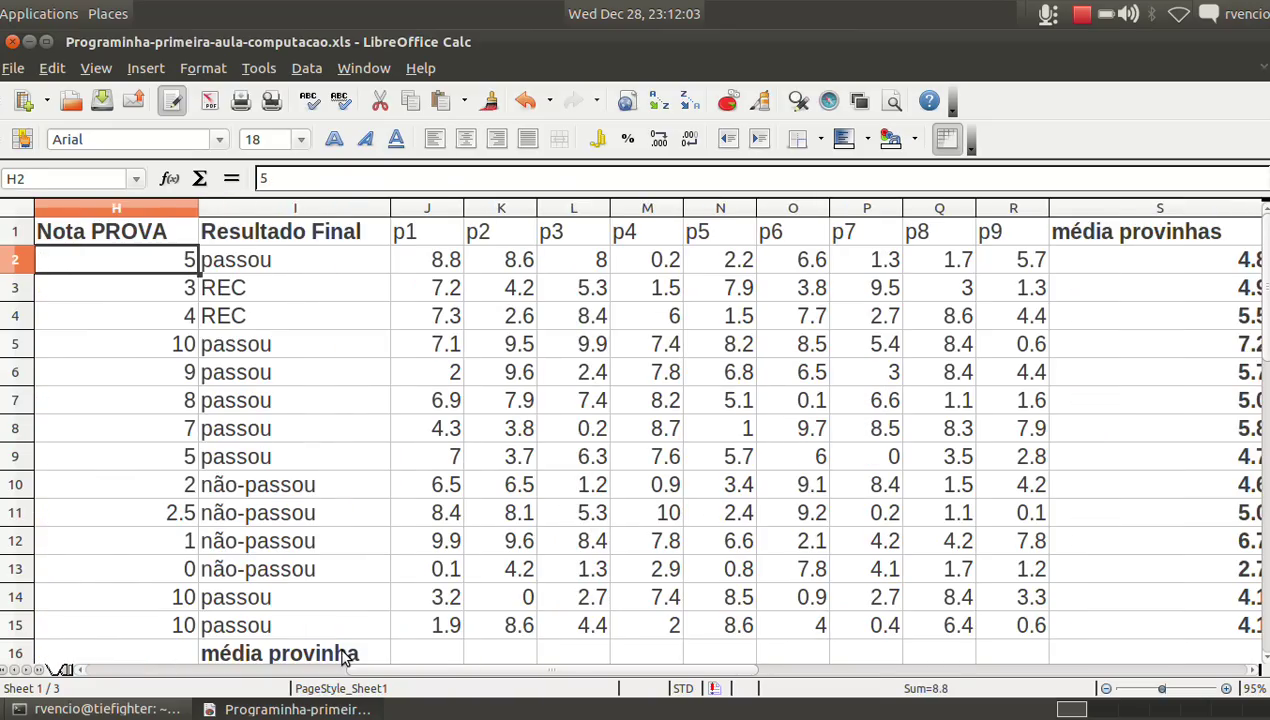
key("Right")
key("Right")
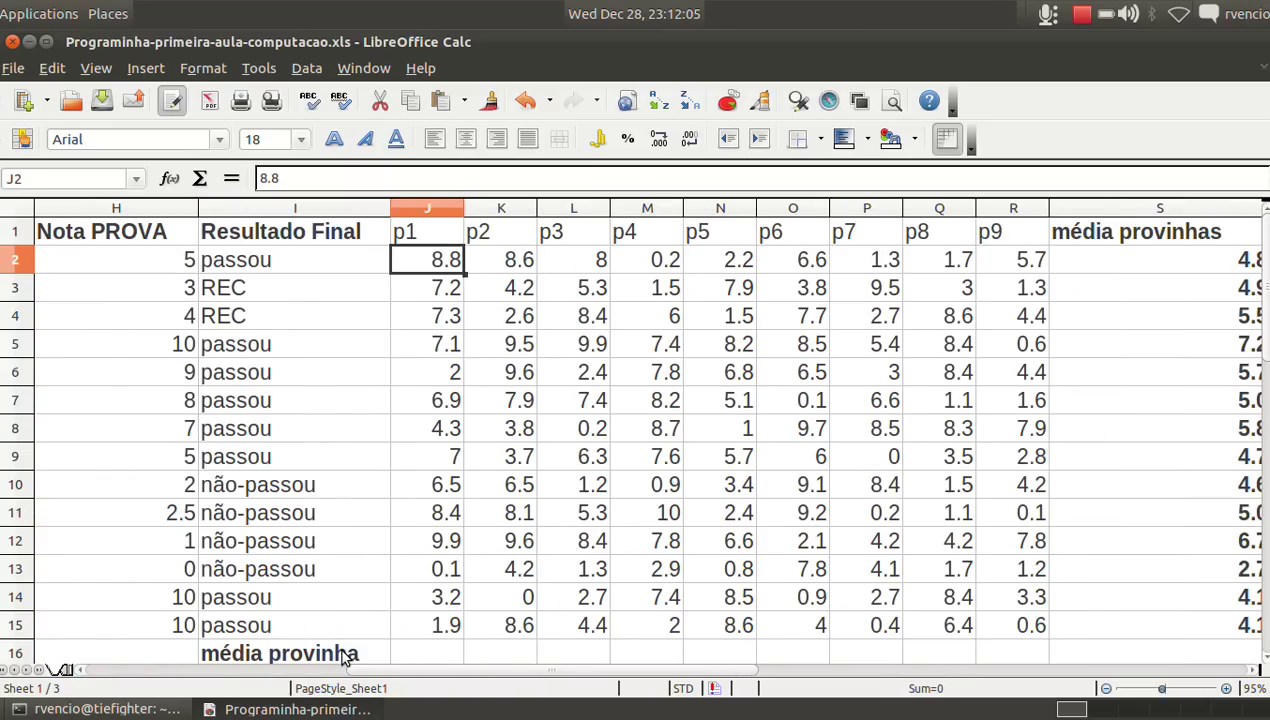
key("Left")
key("Left")
key("Left")
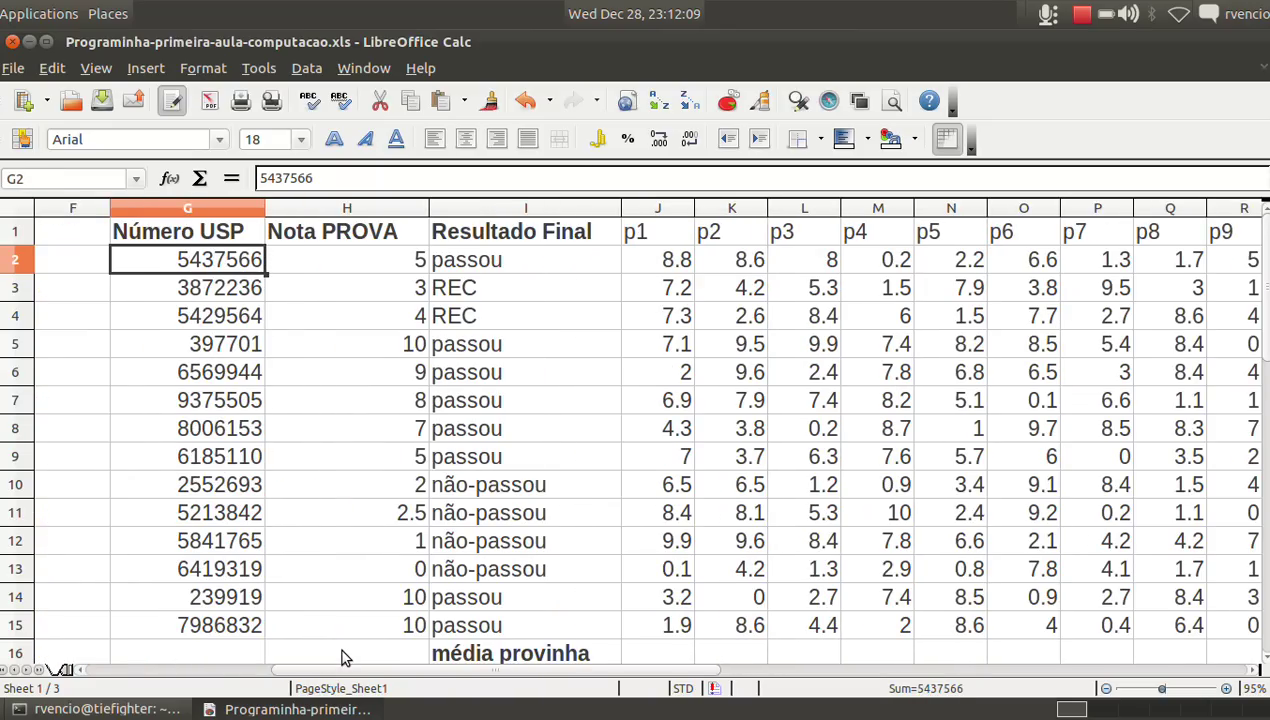
key("Right")
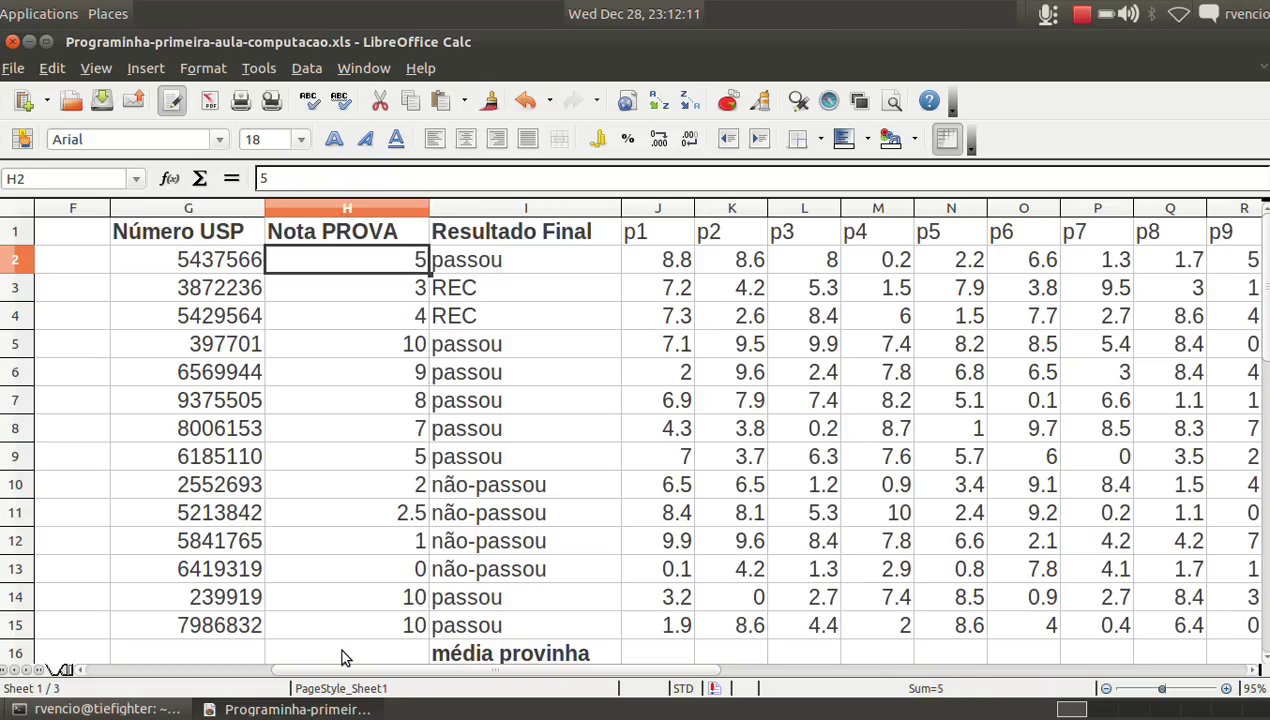
key("Right")
key("Right")
key("Right")
key("Right")
key("Right")
key("Right")
key("Right")
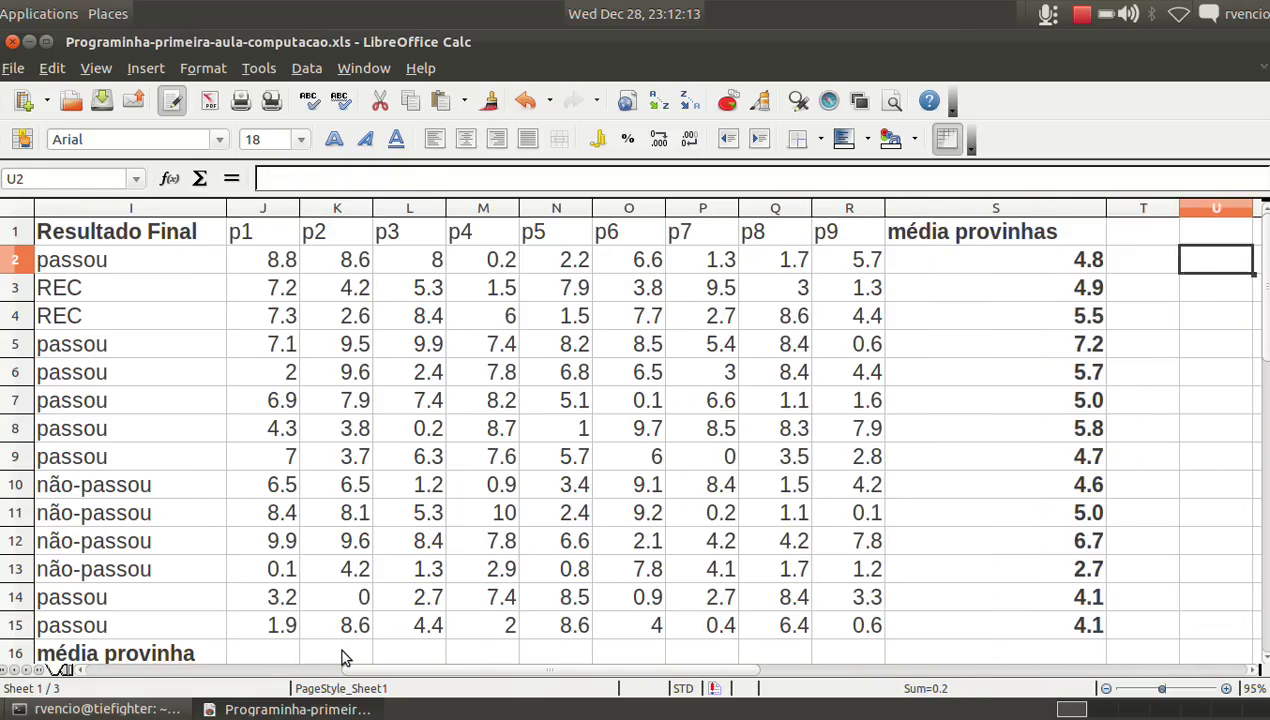
key("Left")
key("Left")
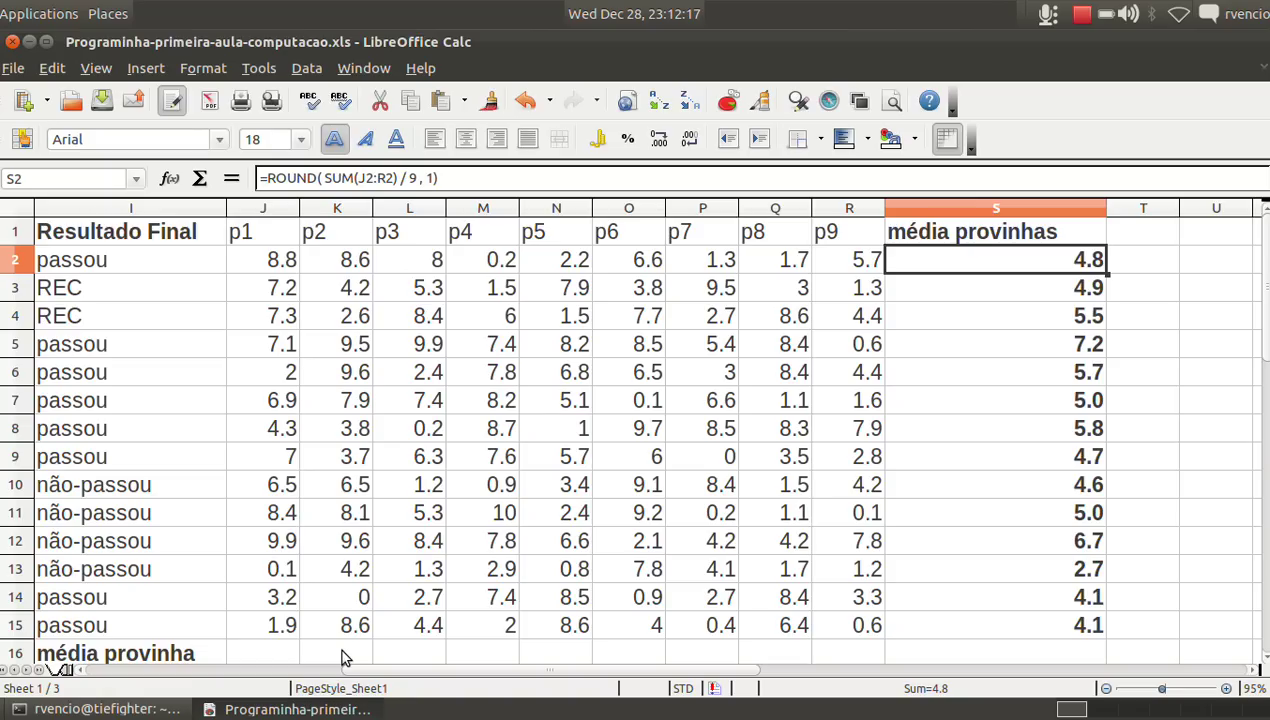
key("Left")
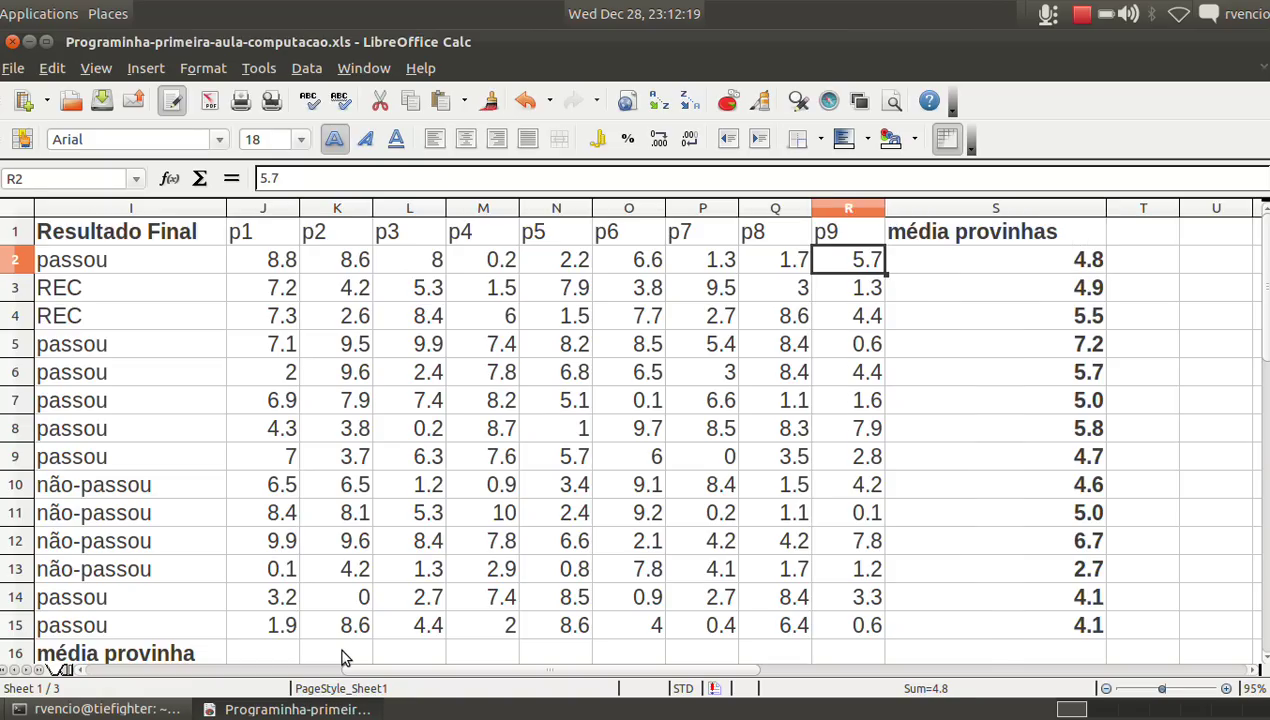
key("Left")
key("Left")
key("Left")
key("Up")
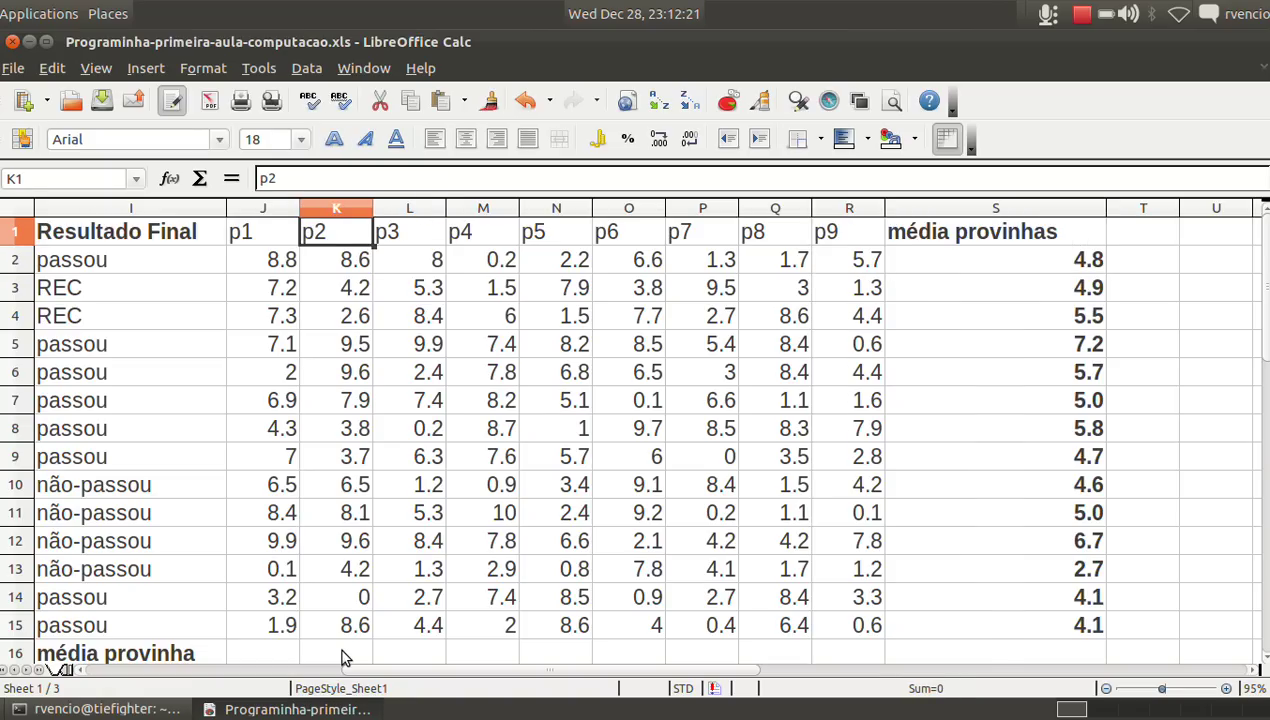
key("Down")
key("Down")
key("Down")
key("Down")
key("Up")
key("Up")
key("Up")
key("Down")
key("Down")
key("Down")
key("Down")
key("Down")
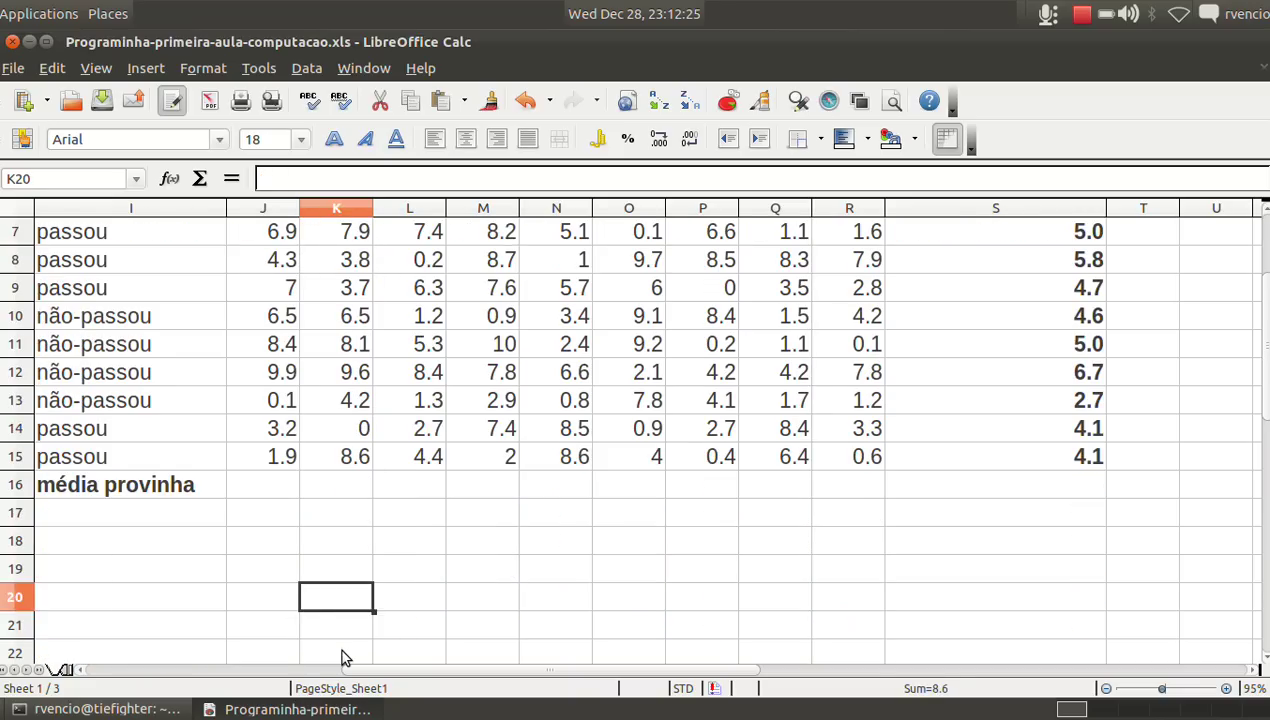
key("Up")
key("Up")
key("Up")
key("Left")
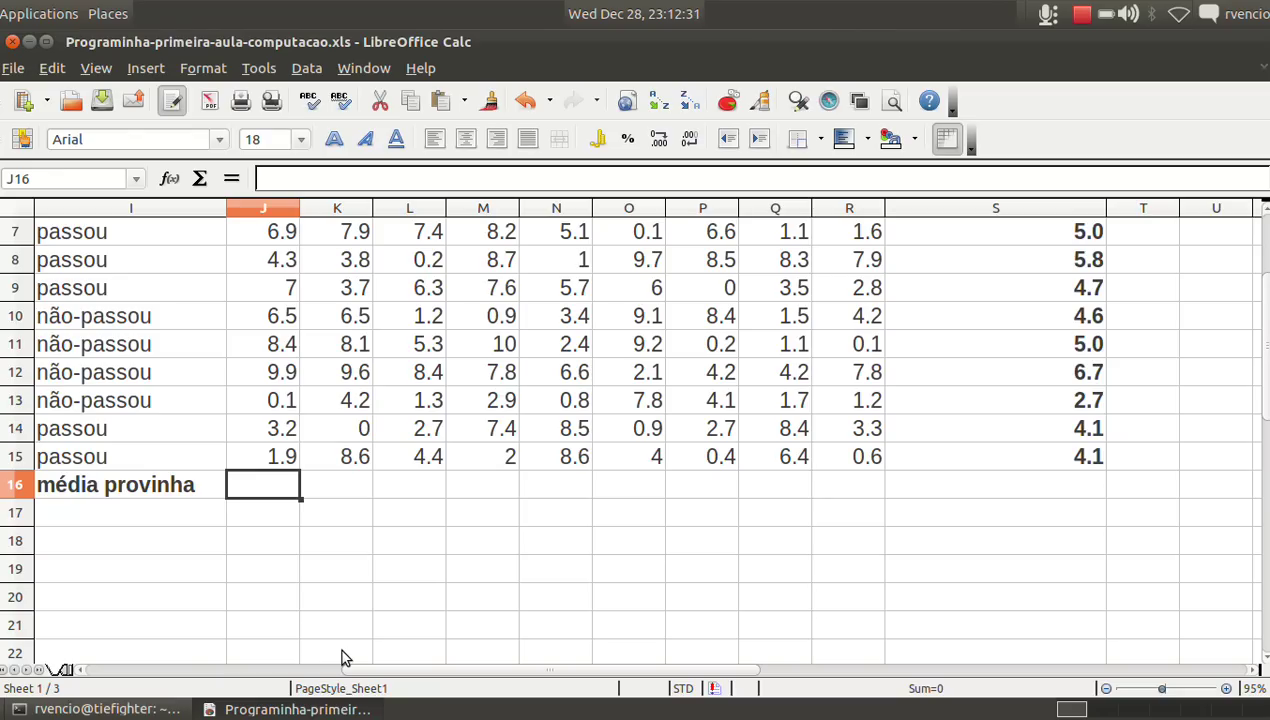
Review row 2's p1 grade and the média provinhas formula in column J
key("Up")
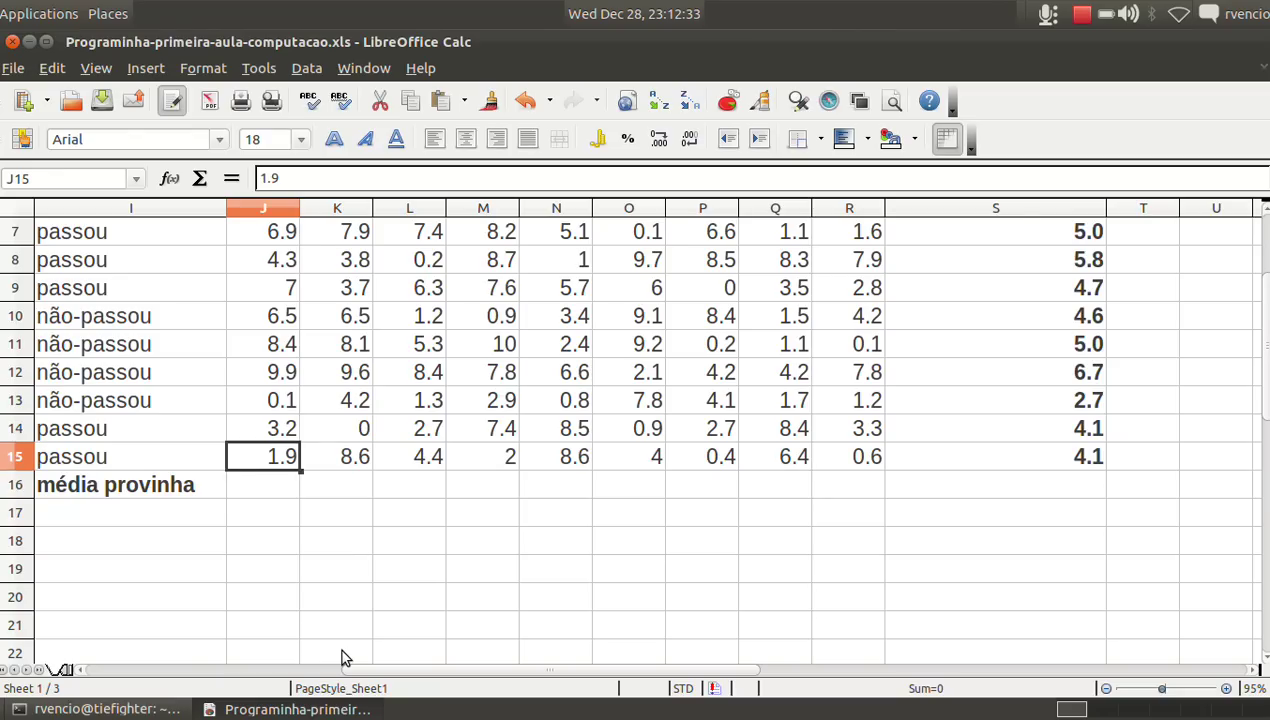
key("Up")
key("Up")
key("Up")
key("Up")
key("Up")
key("Up")
key("Right")
key("Right")
key("Right")
key("Right")
key("Down")
key("Right")
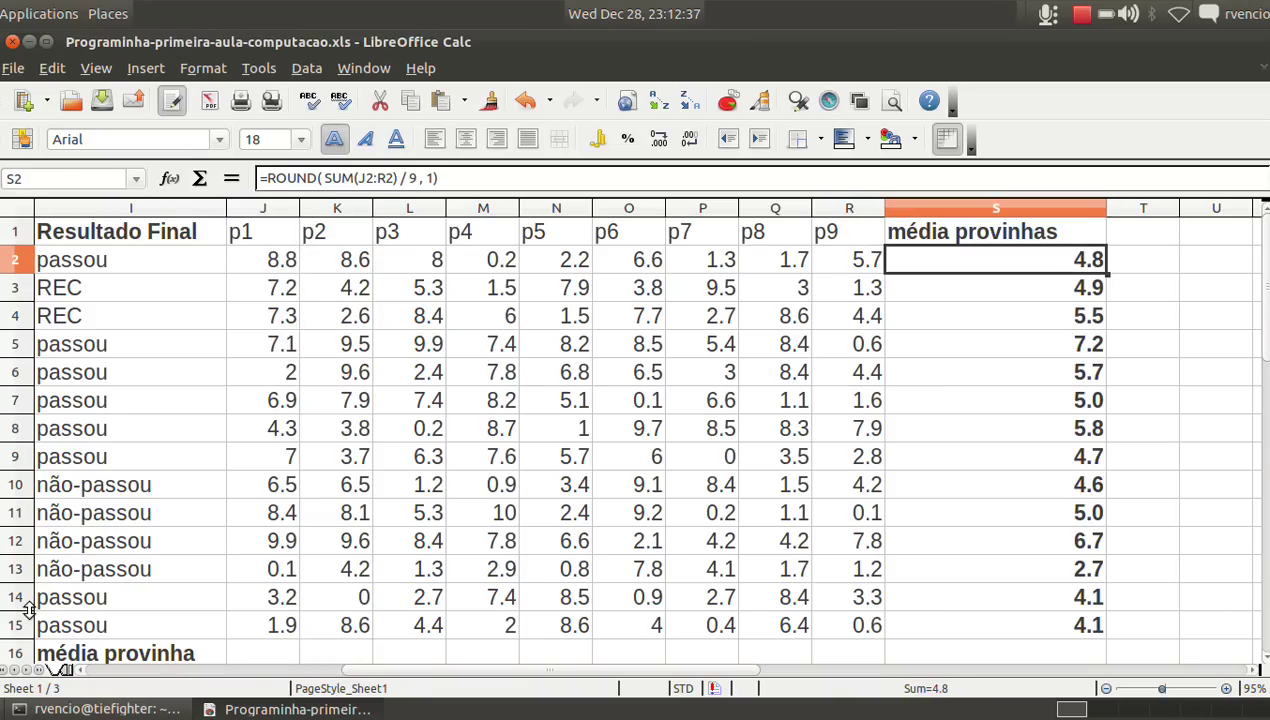
key("Left")
key("Left")
key("Left")
key("Left")
key("Left")
key("Left")
key("Left")
key("Left")
key("Left")
key("Right")
key("Right")
key("Right")
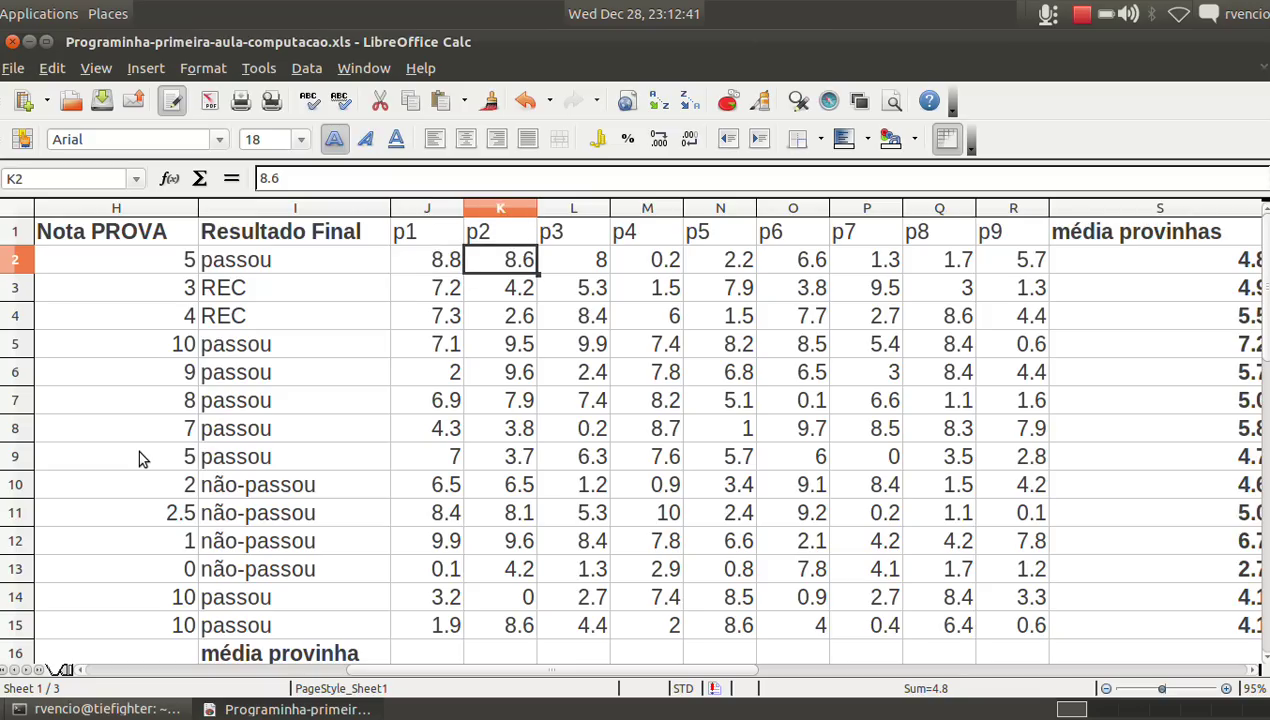
key("Left")
Go down the p1 grades to J16 and start a formula there with =
key("Down")
key("Down")
key("Down")
key("Down")
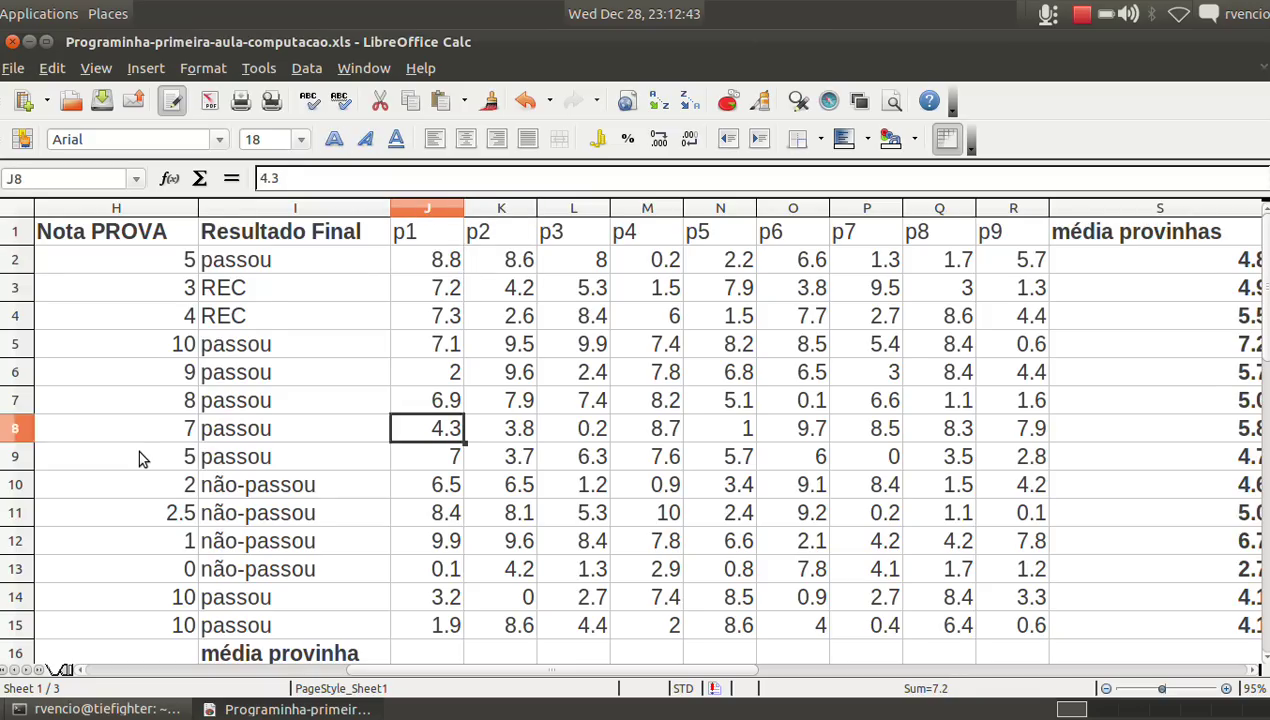
key("Down")
key("Down")
key("Down")
key("Down")
key("Up")
key("Up")
key("Up")
key("Down")
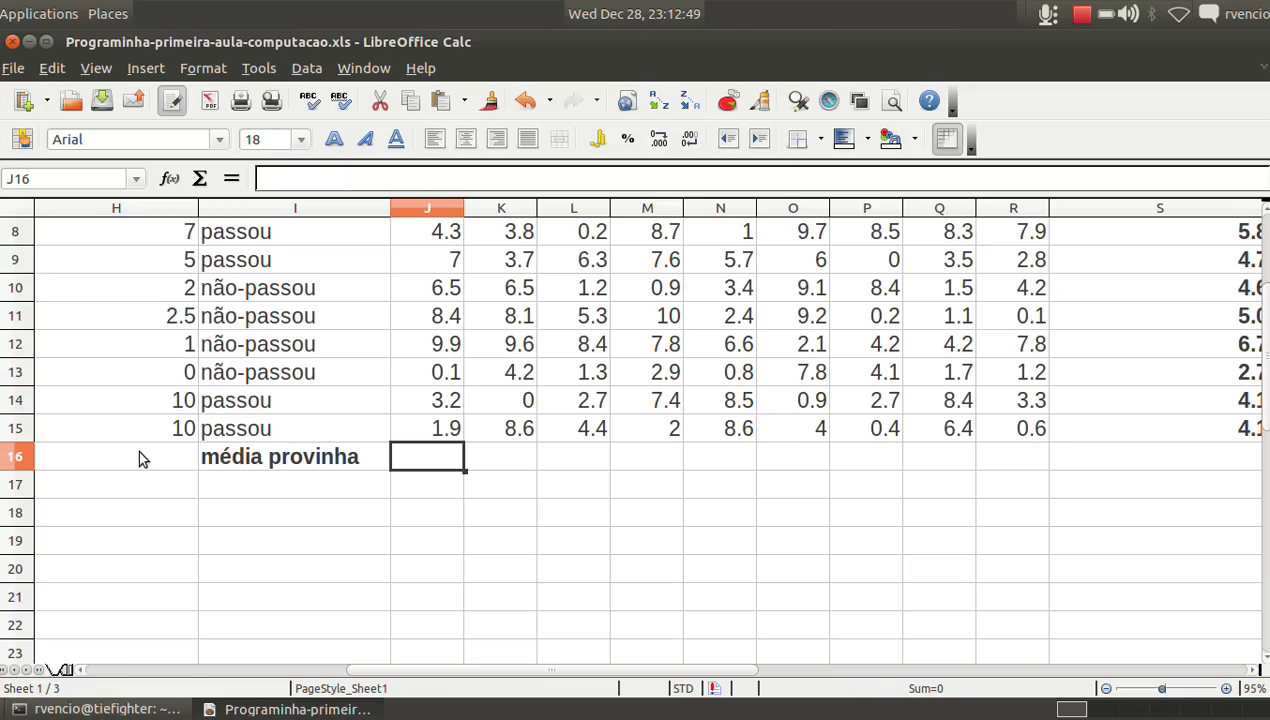
type("=")
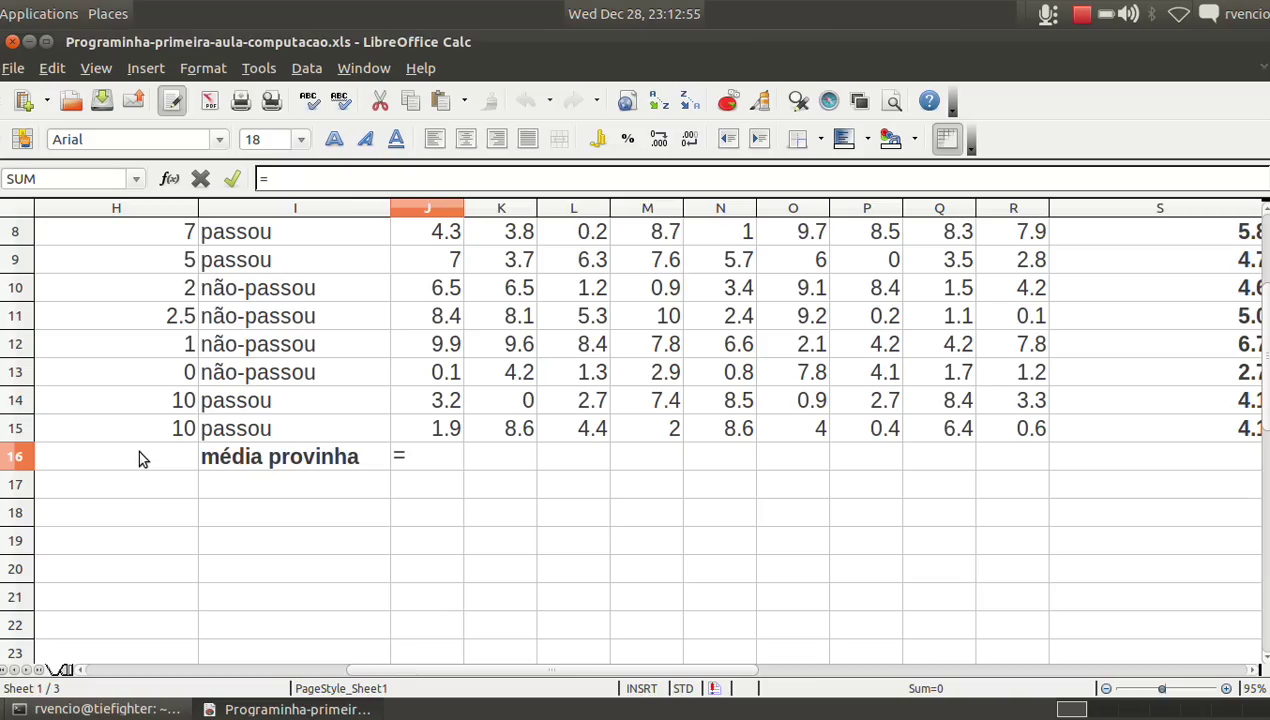
Enter =AVERAGE(J2:J15) in J16 for a p1 average of 5.7571, keeping the default decimals
type("av")
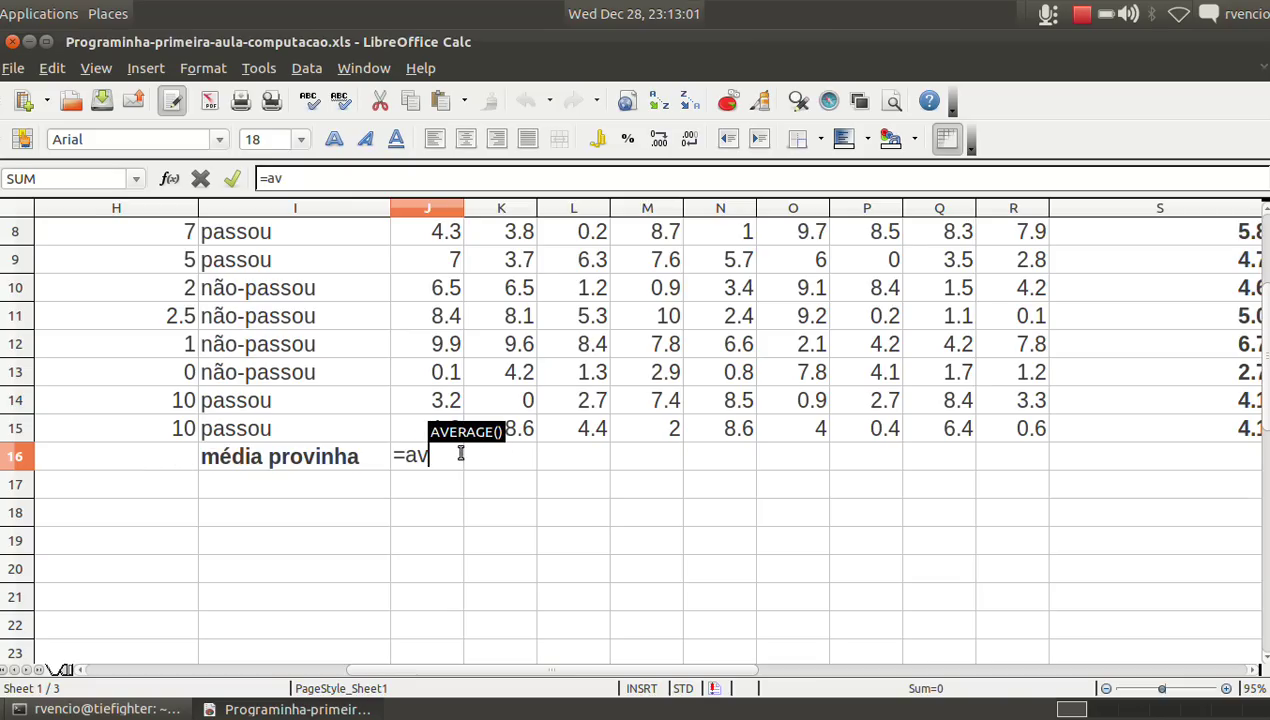
type("erage")
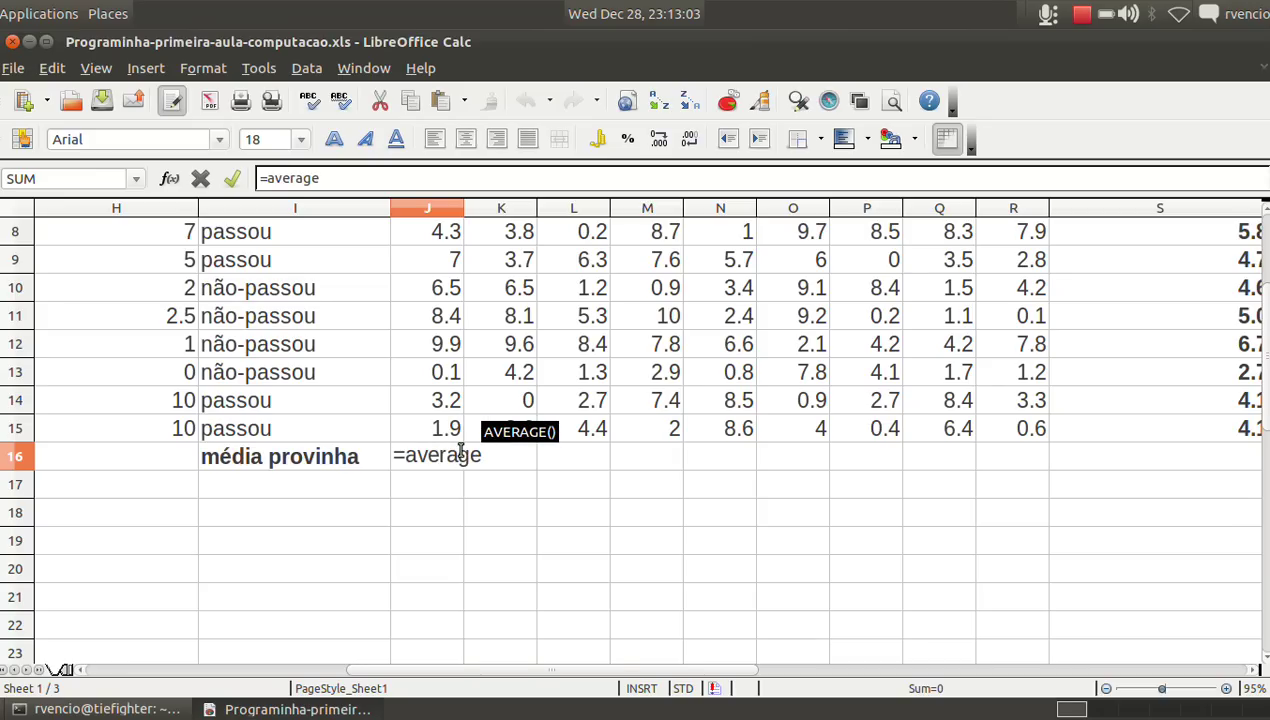
type("(")
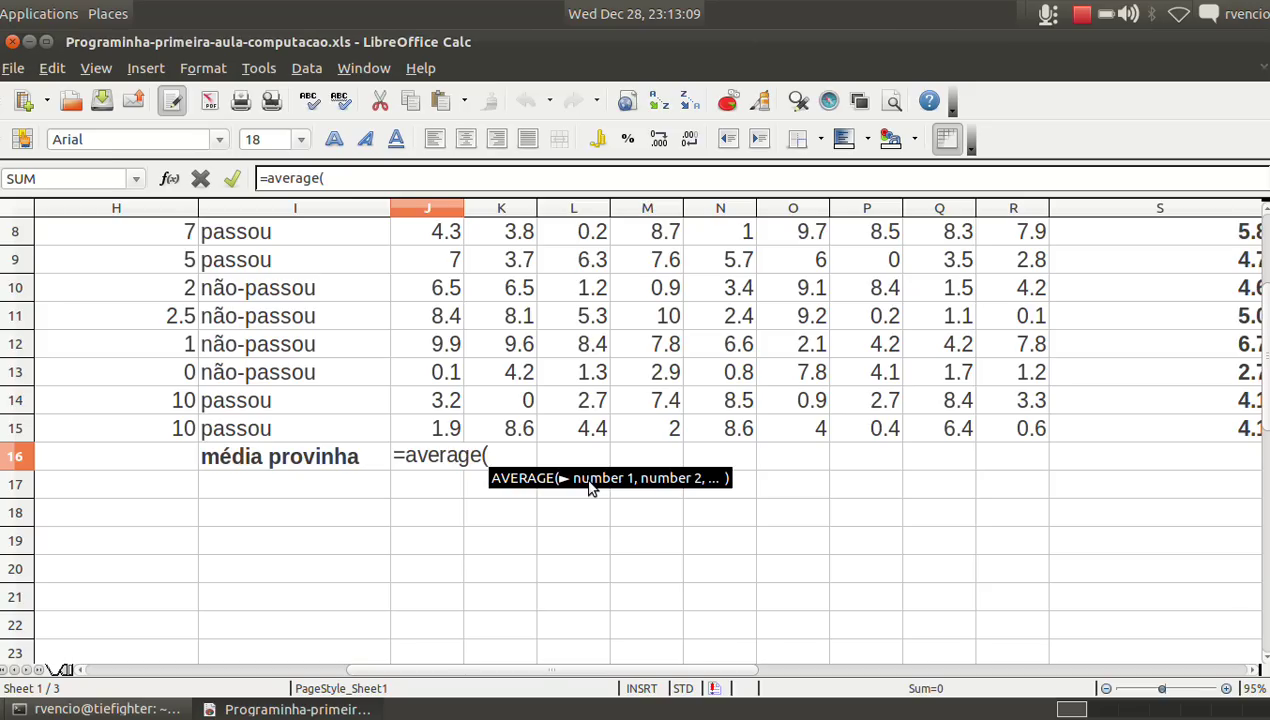
left_click(447, 440)
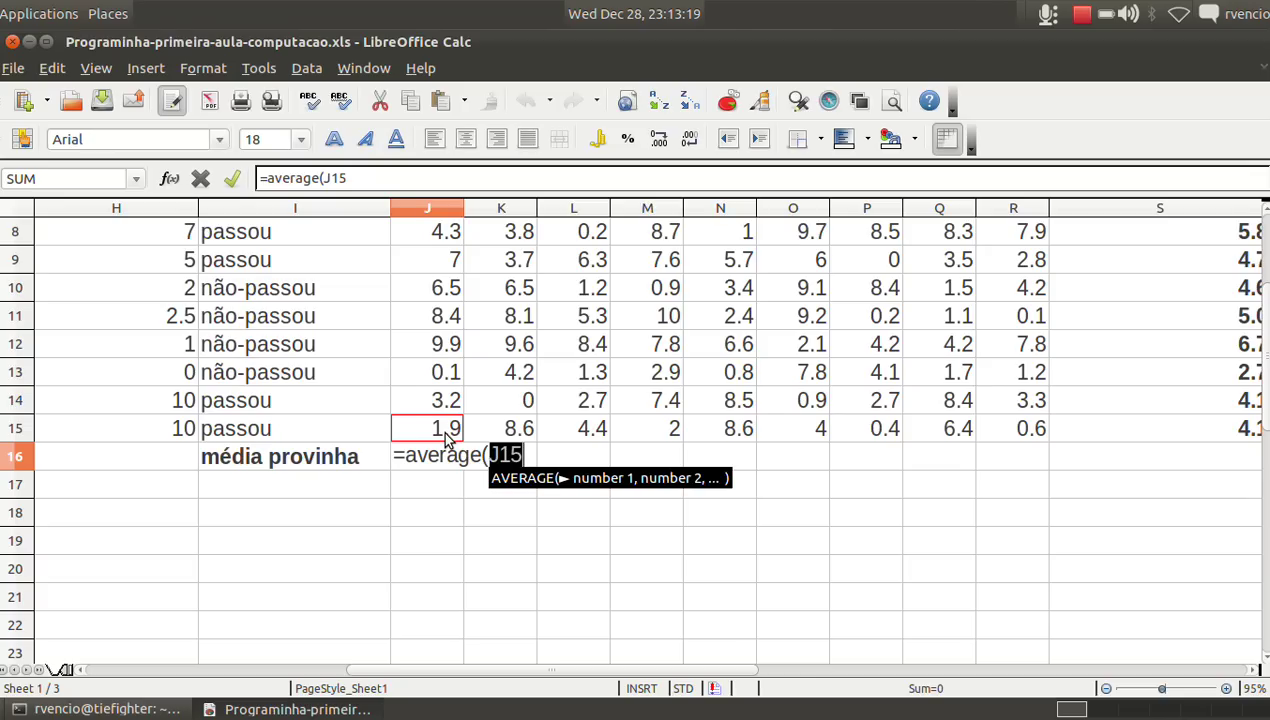
left_click_drag(446, 428, 446, 231)
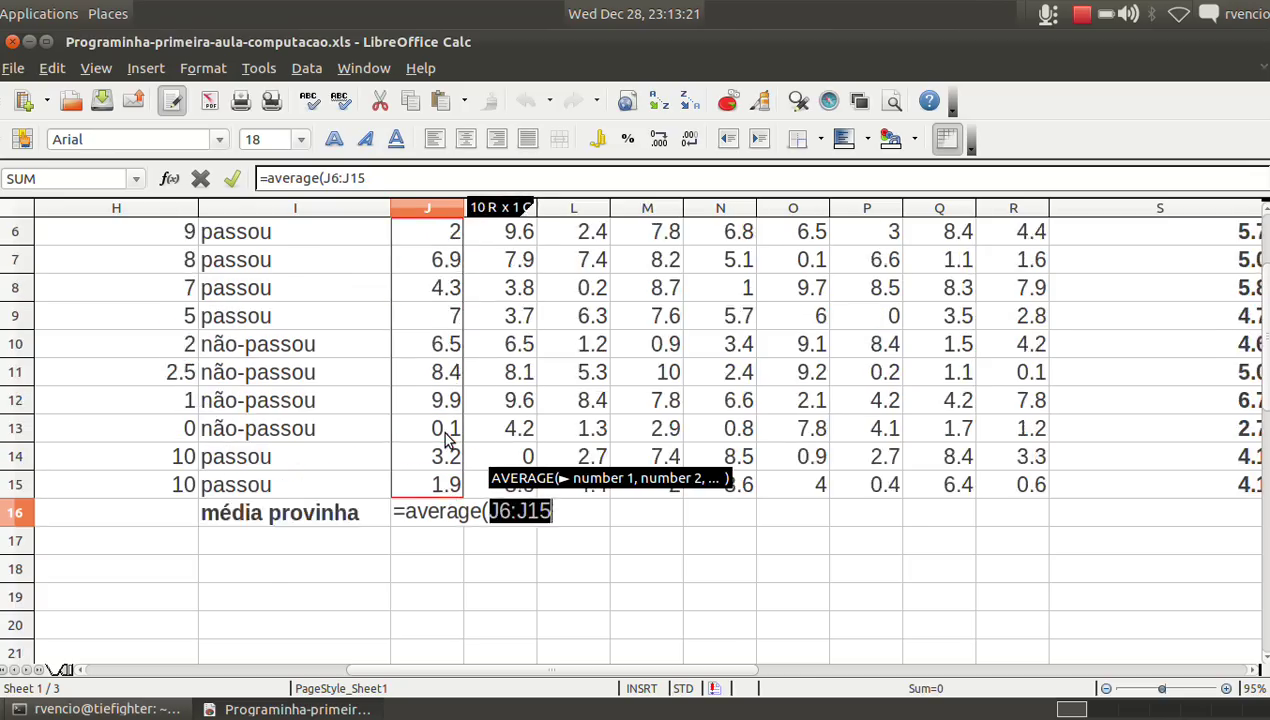
left_click_drag(446, 438, 446, 438)
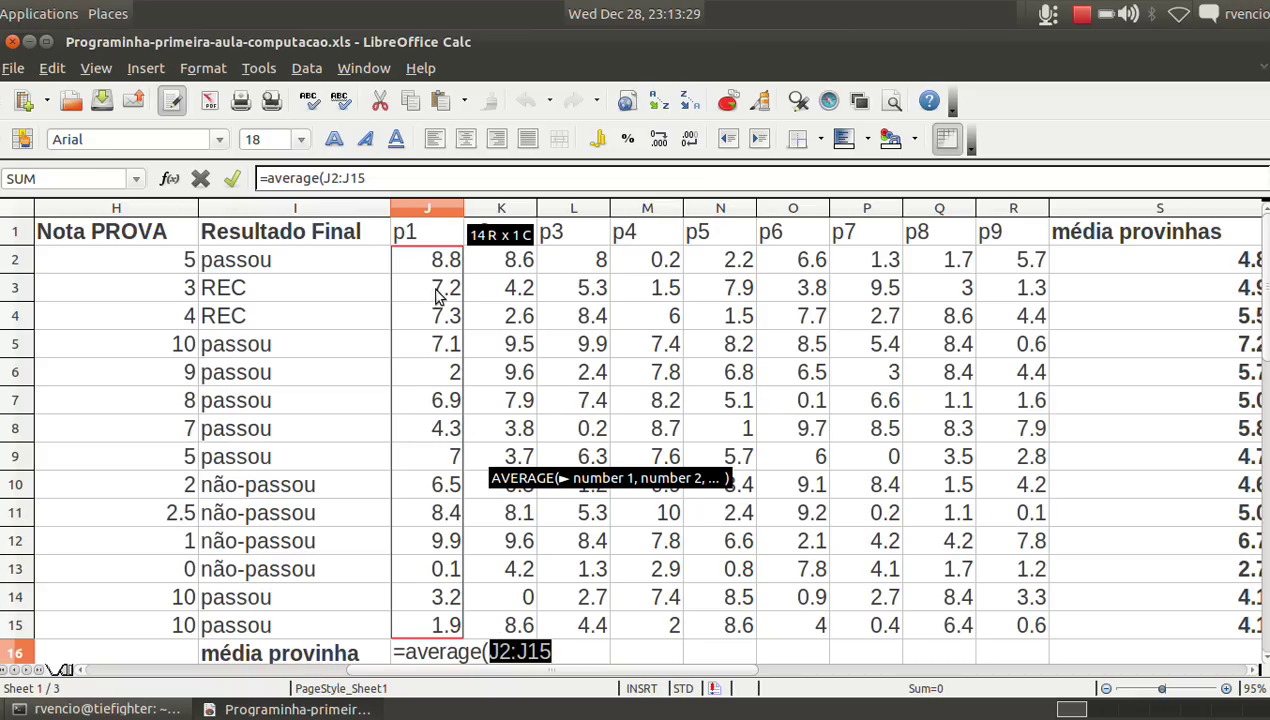
left_click(384, 178)
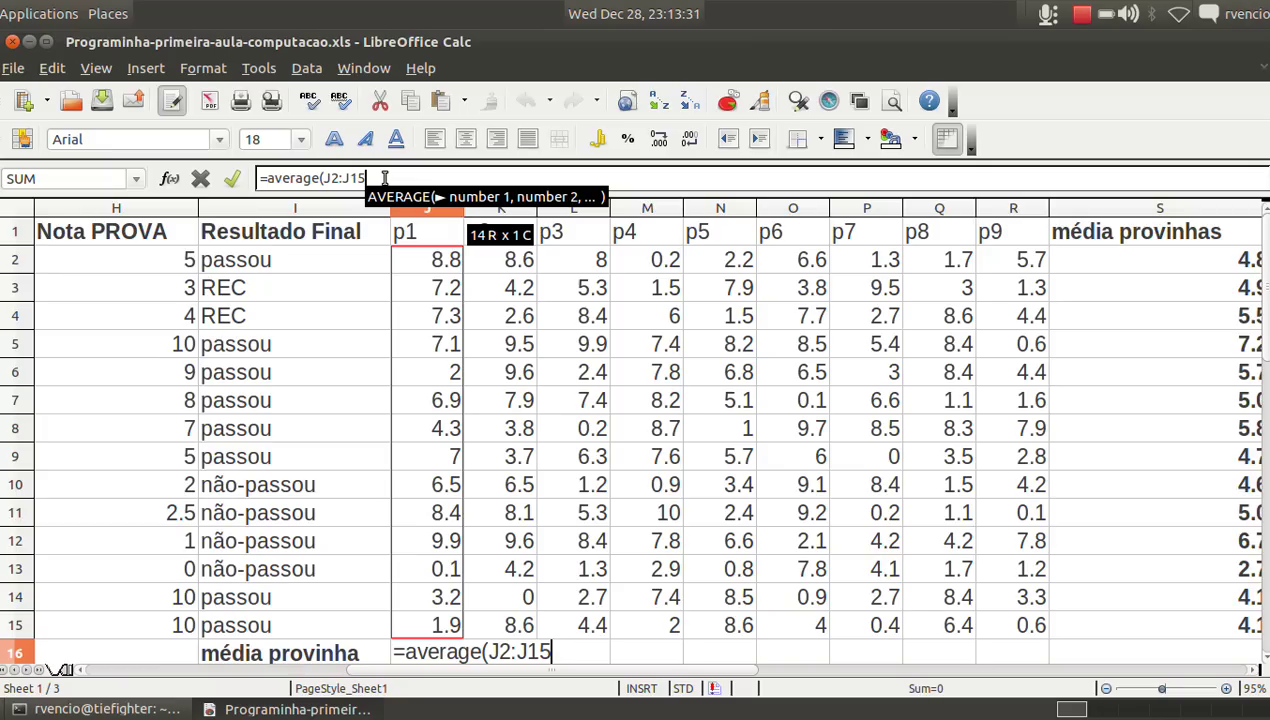
type(")")
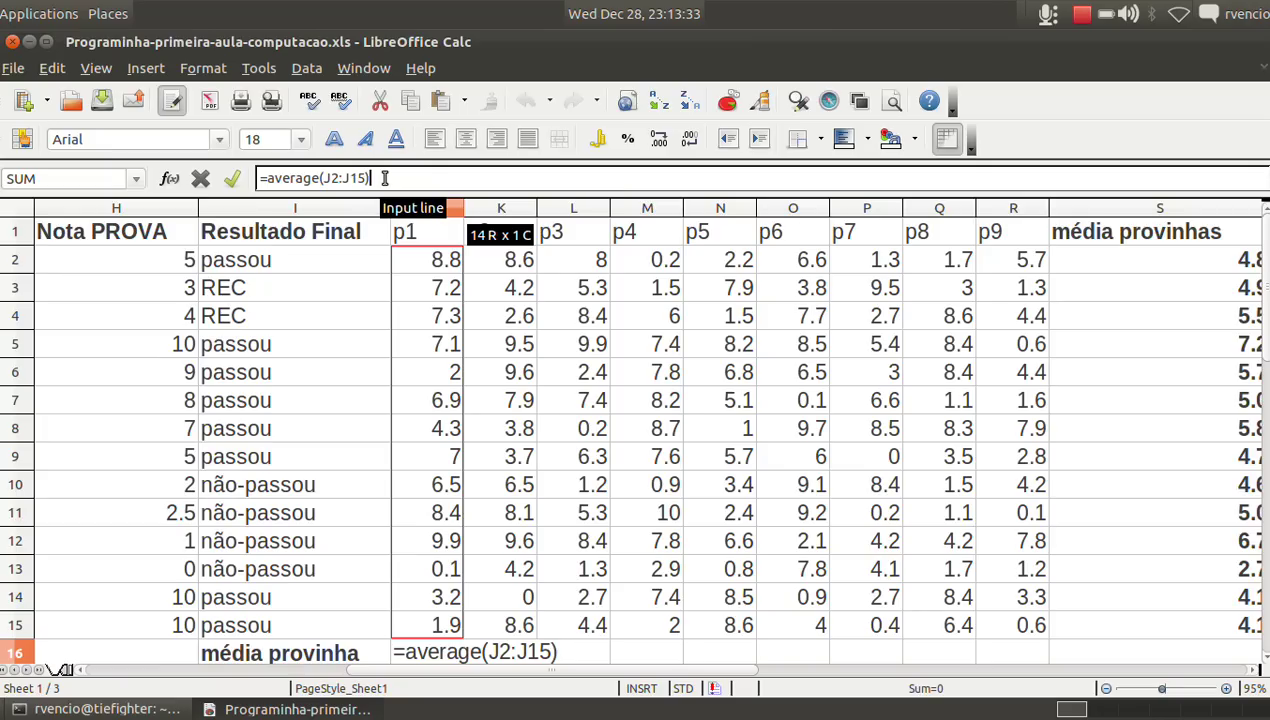
key("Return")
key("Up")
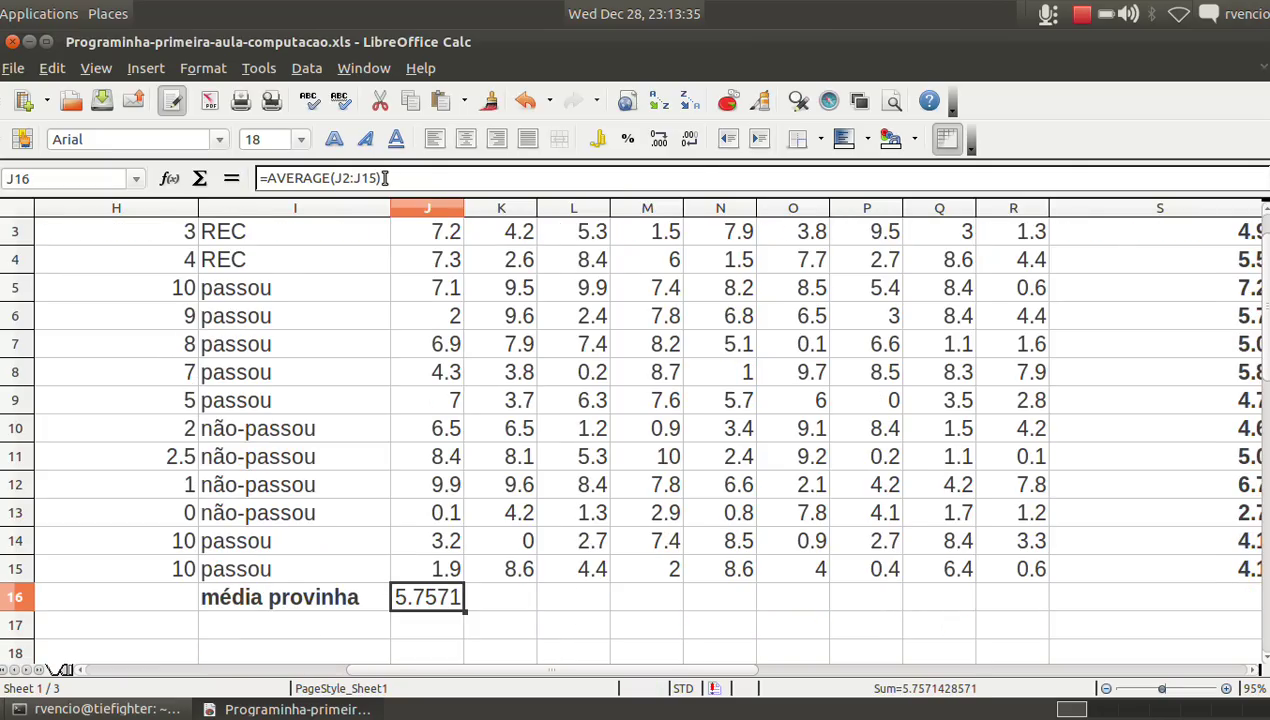
left_click(689, 138)
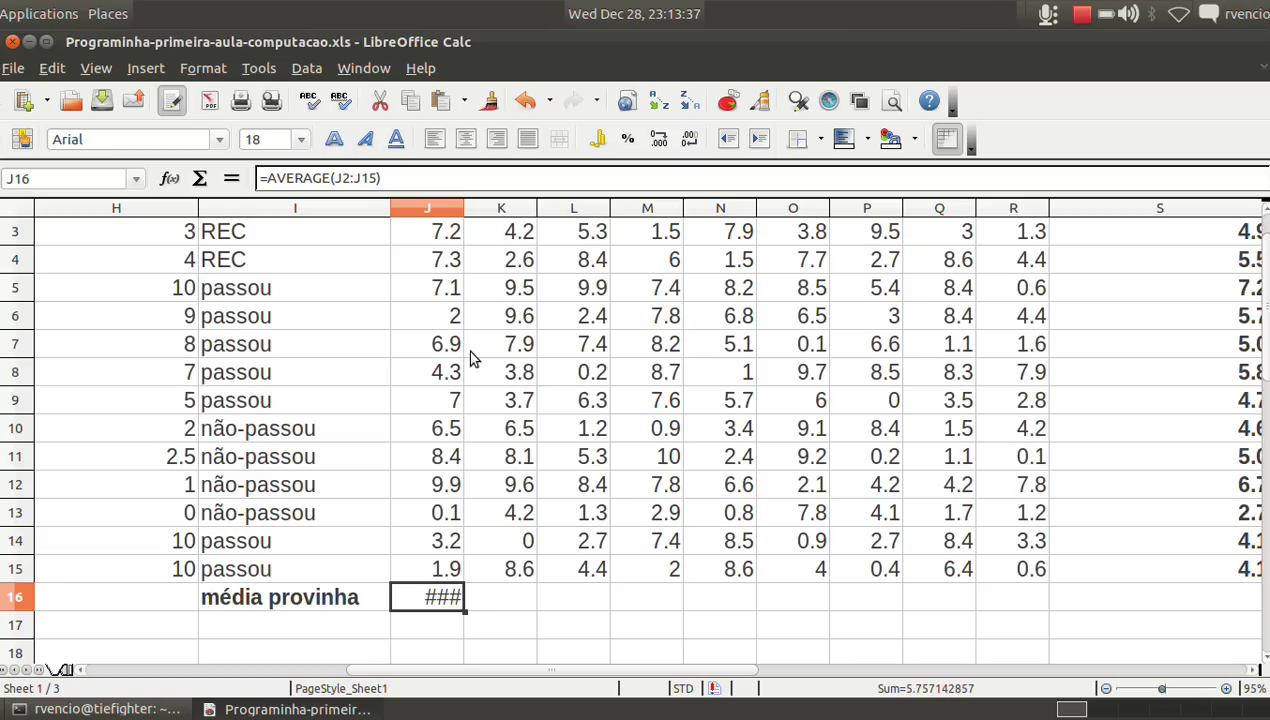
key("ctrl+z")
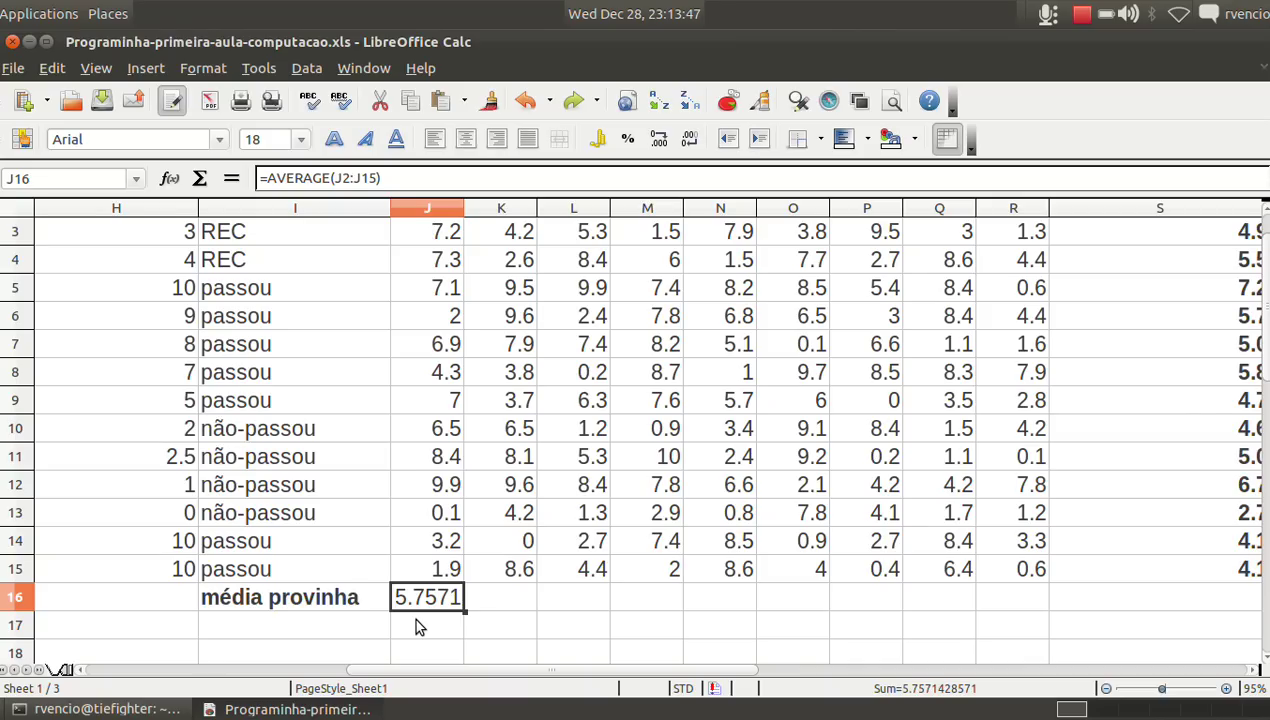
Enter =AVERAGE(K2:K15) in K16 for a p2 average of 6.2071
left_click(500, 602)
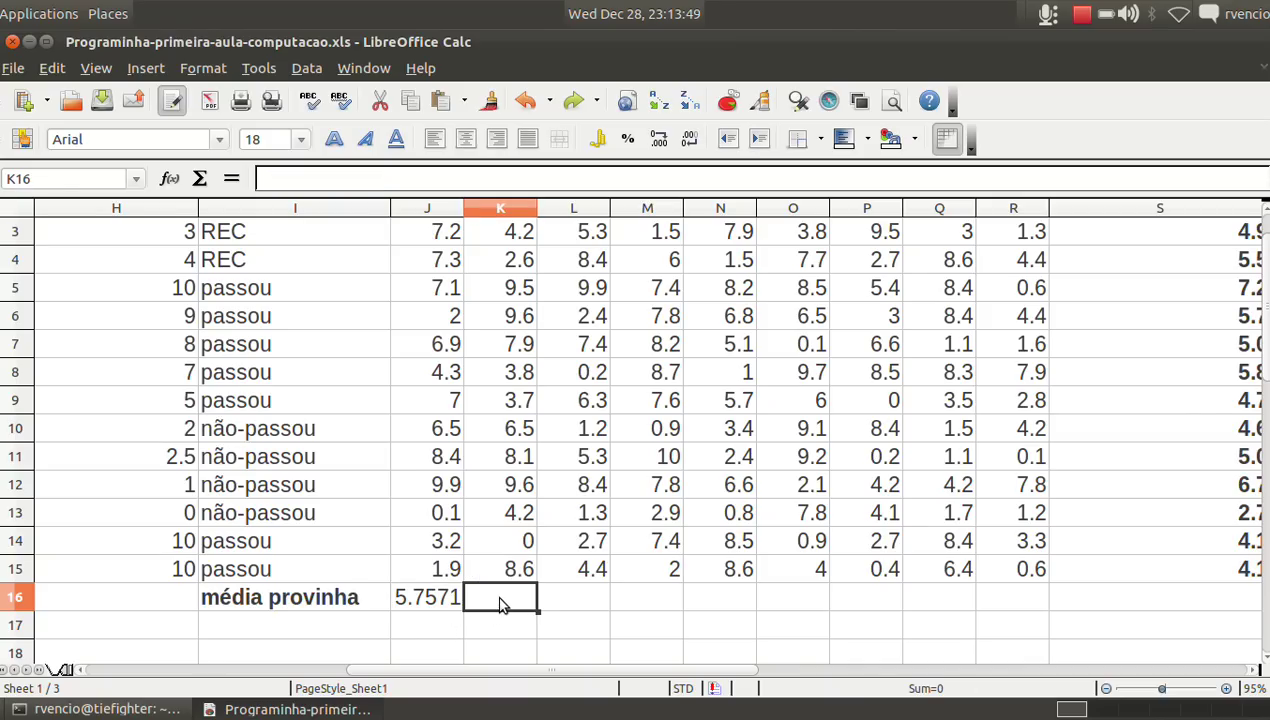
type("=avera")
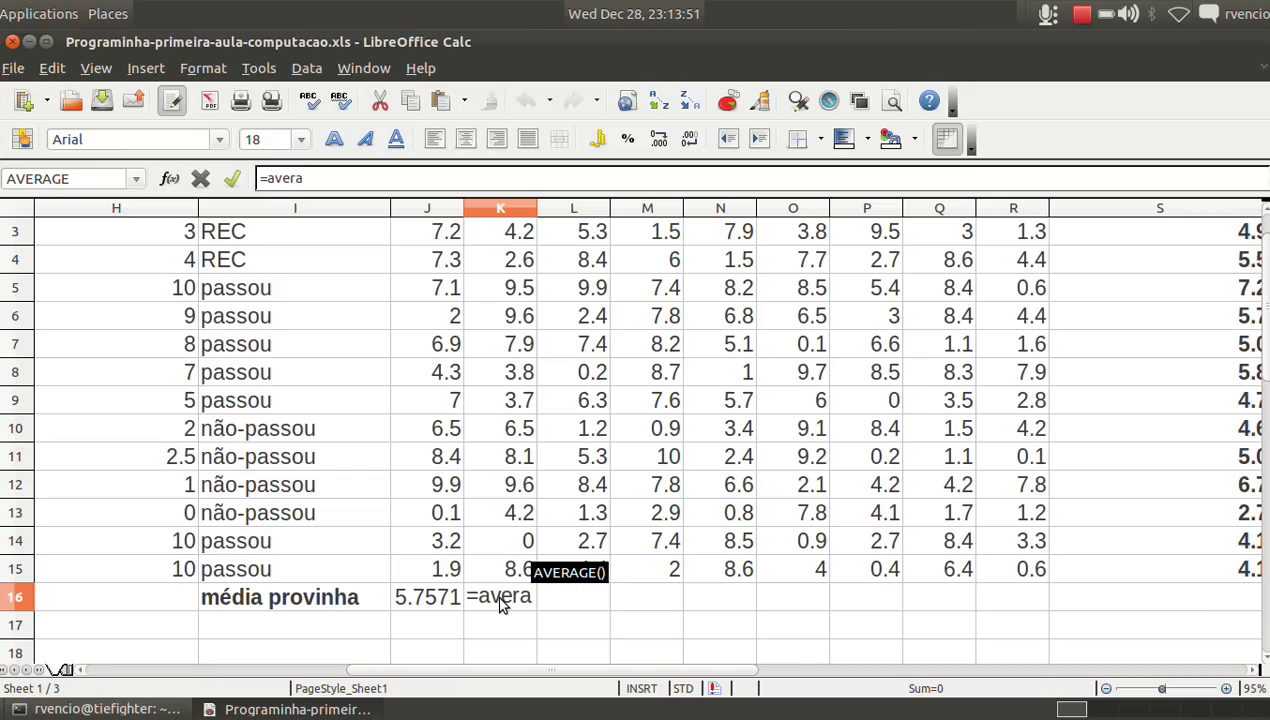
type("ge(")
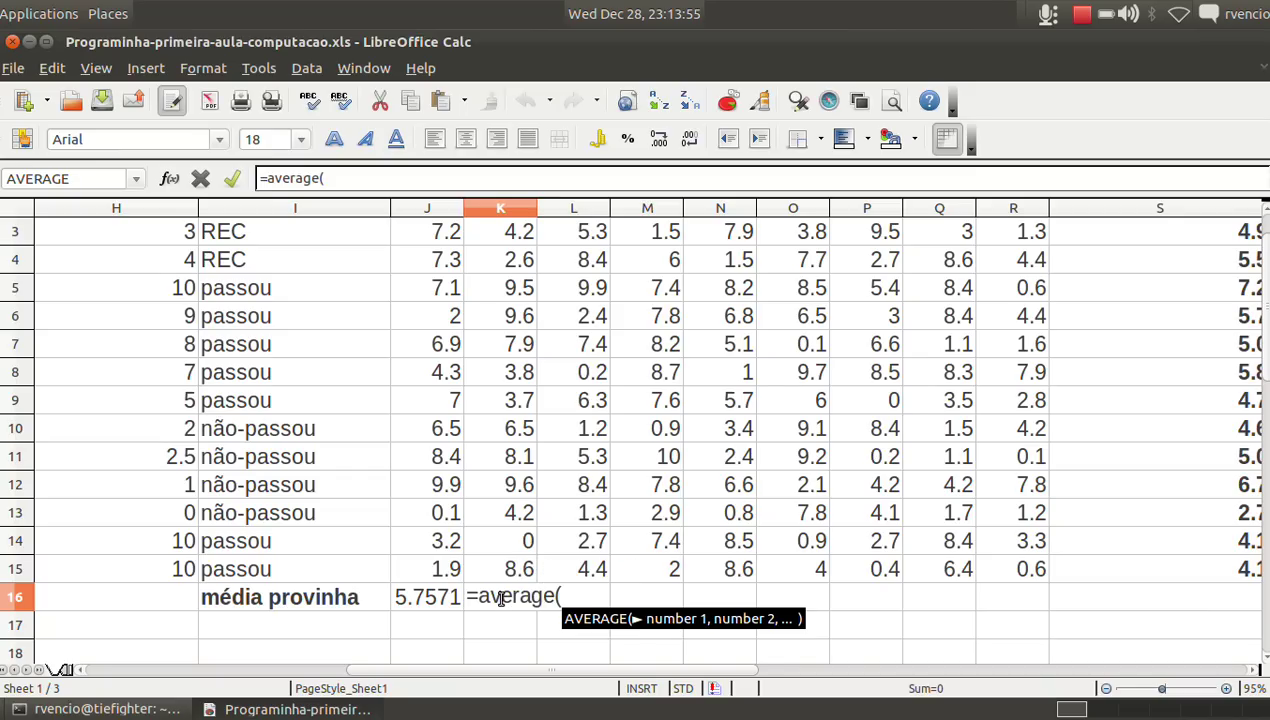
scroll(500, 598, "up", 1)
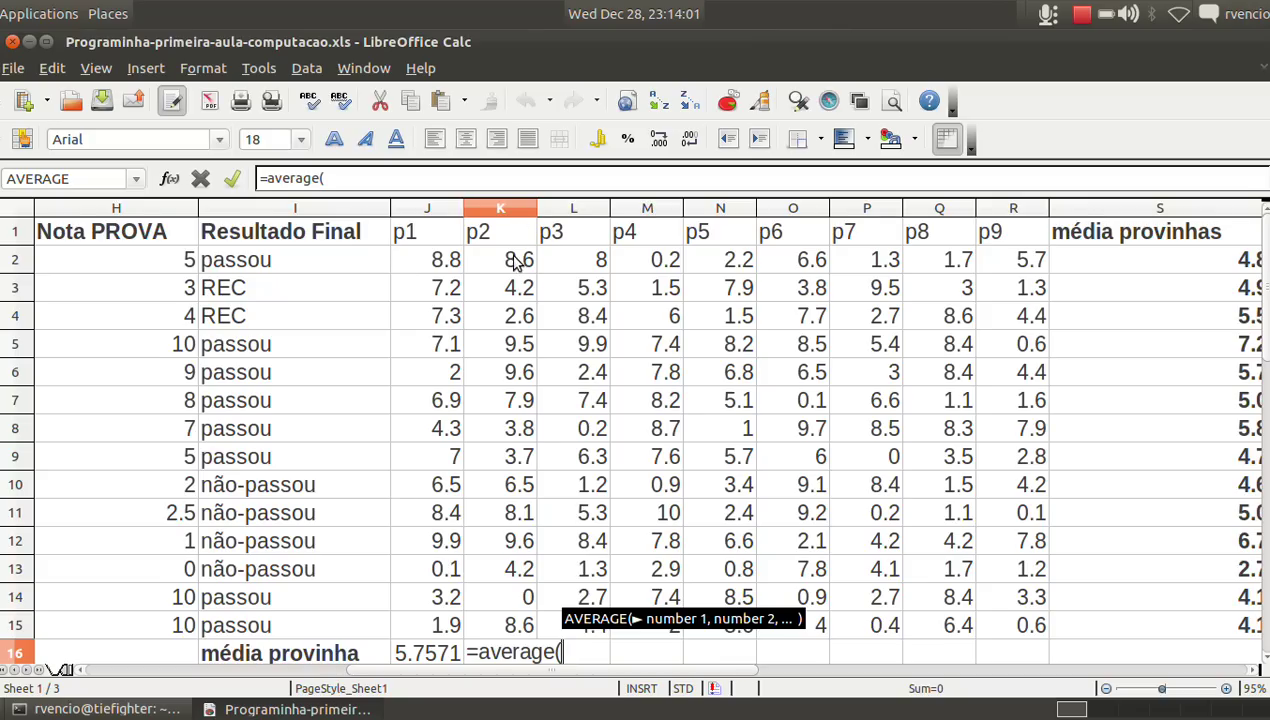
type("k2")
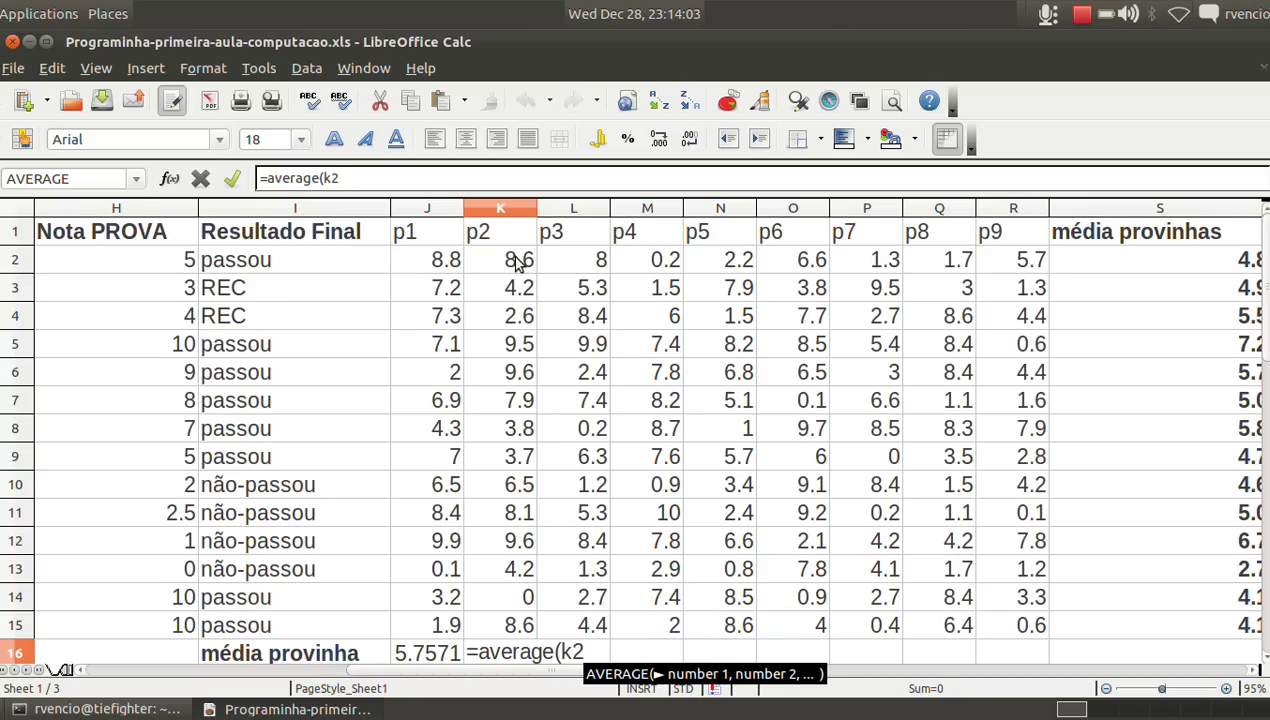
type(":")
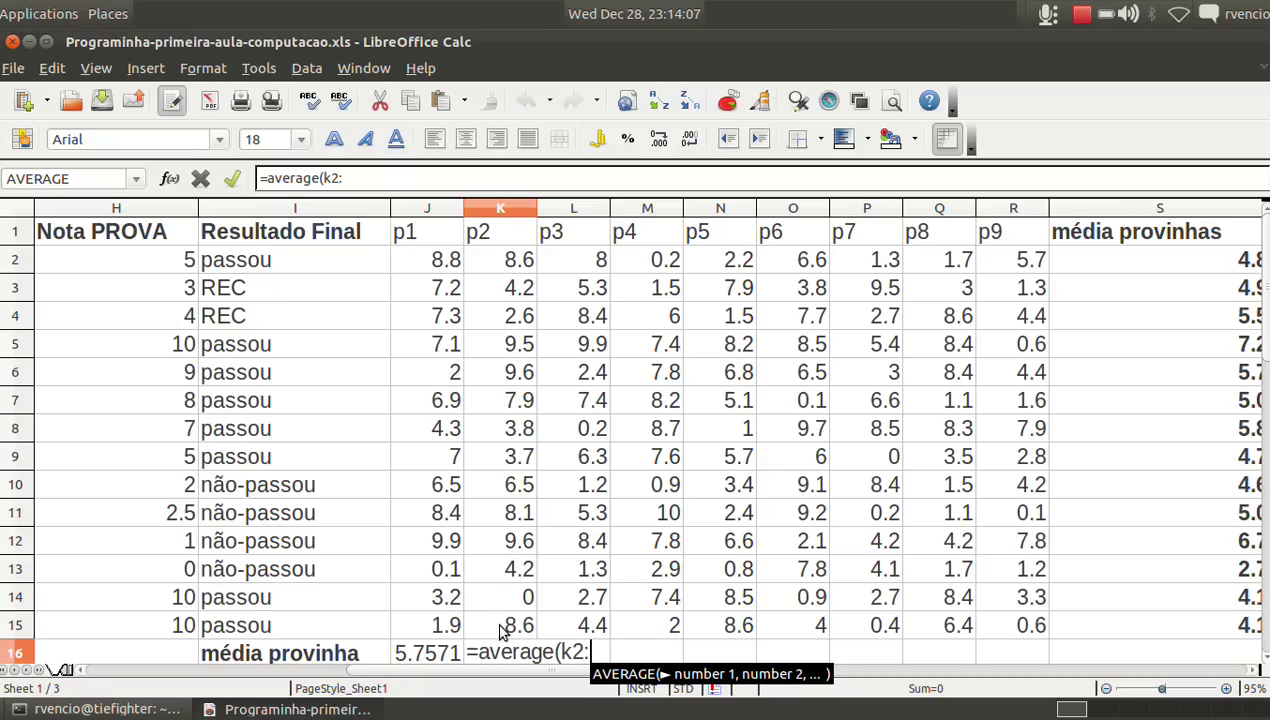
type("k15)")
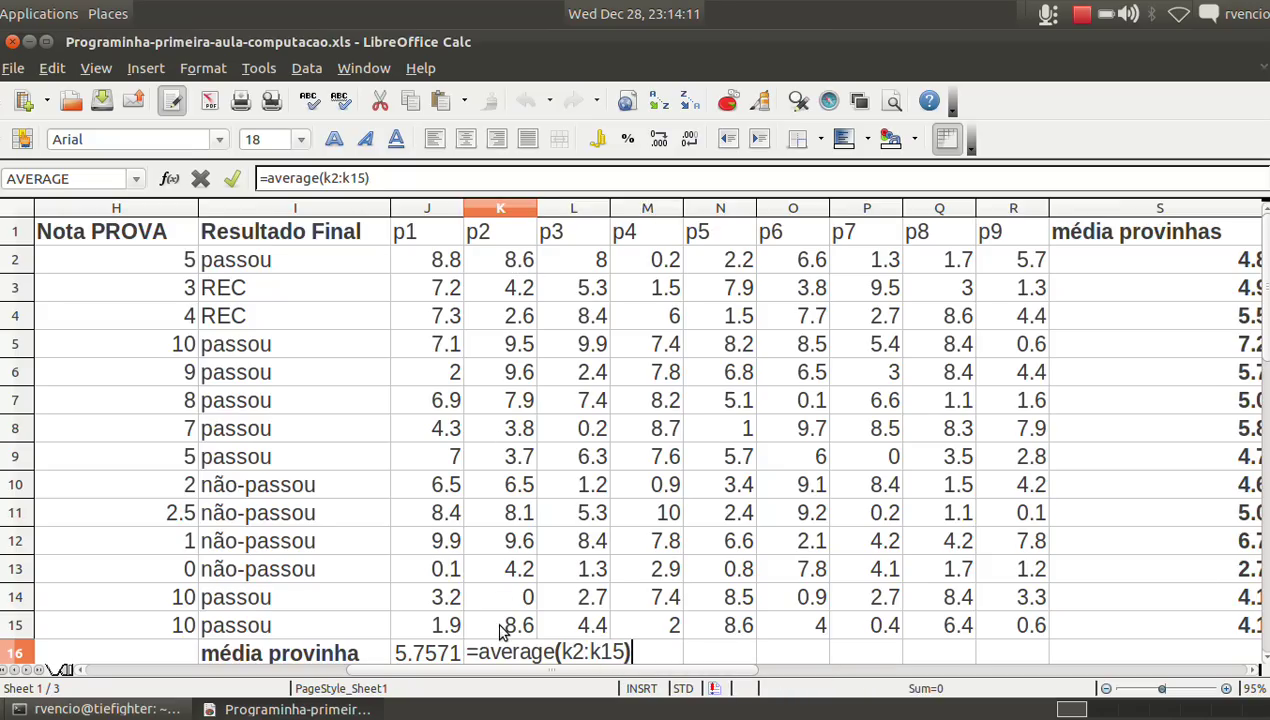
key("Return")
key("Up")
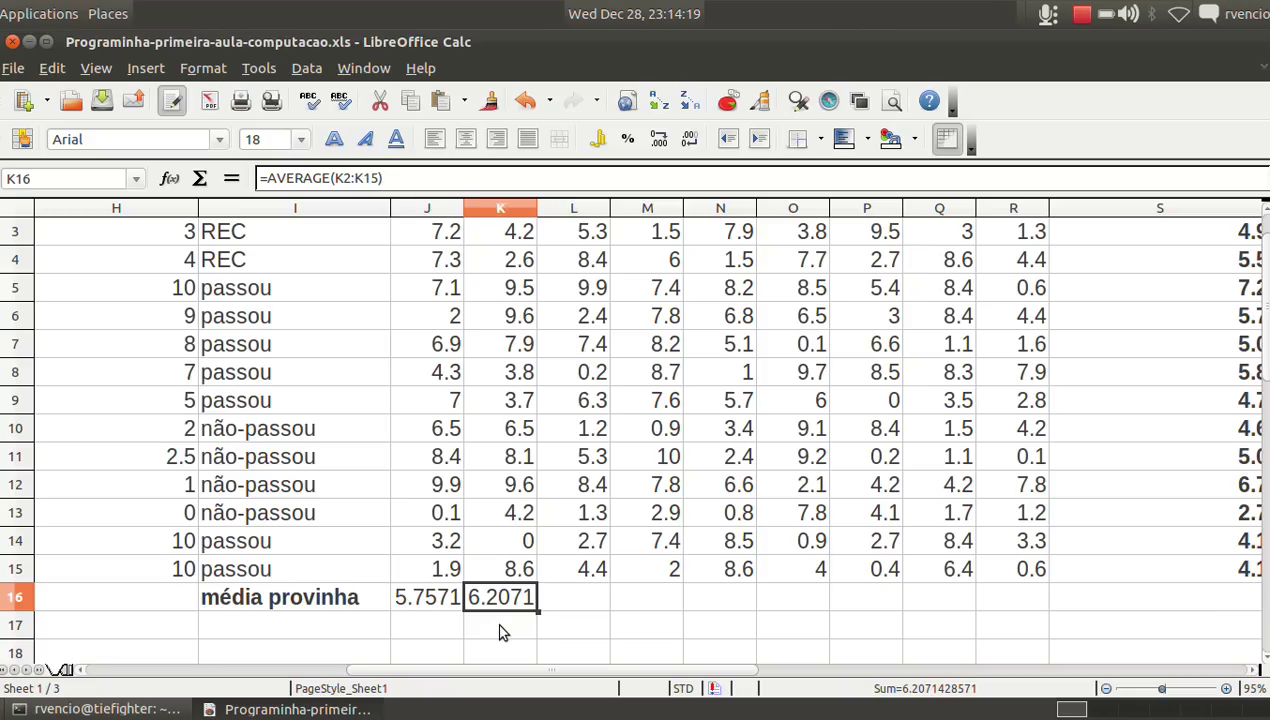
Make the J16 and K16 averages bold
key("Left")
key("ctrl+b")
key("Right")
key("ctrl+b")
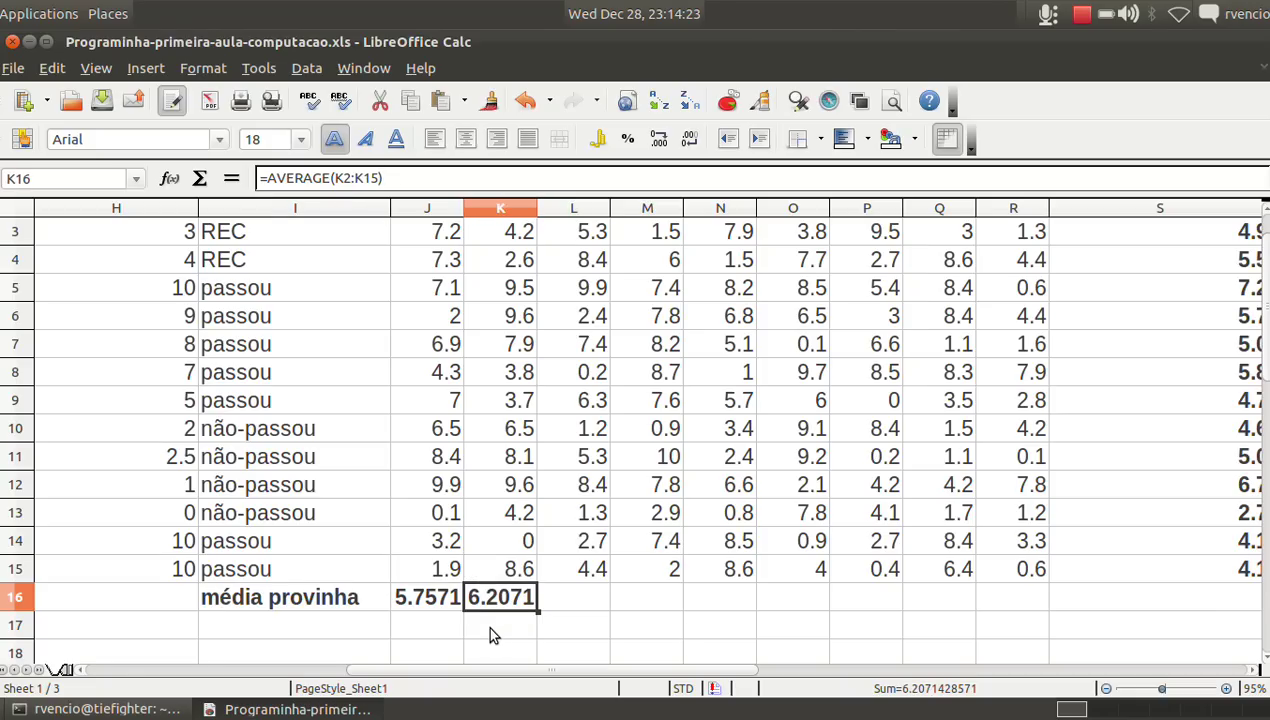
key("Left")
key("shift+Right")
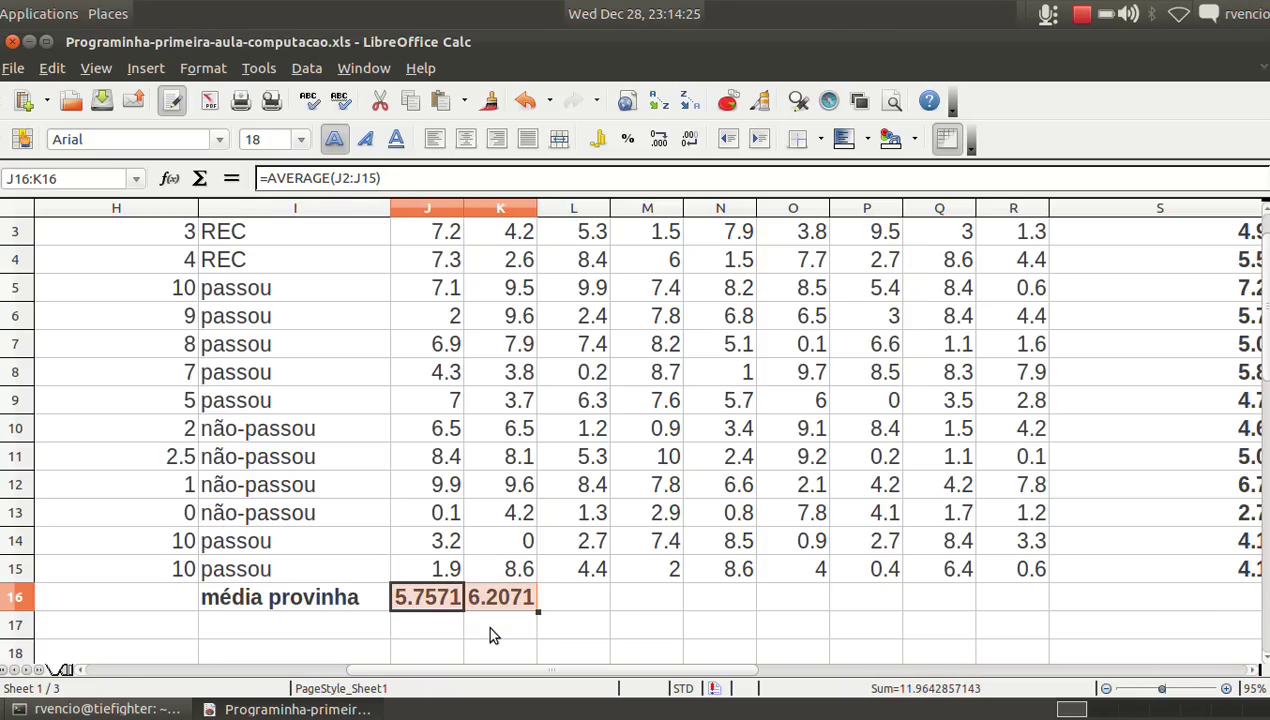
key("ctrl+c")
key("shift+Right")
key("shift+Right")
key("shift+Right")
key("shift+Right")
key("shift+Right")
key("shift+Right")
key("shift+Right")
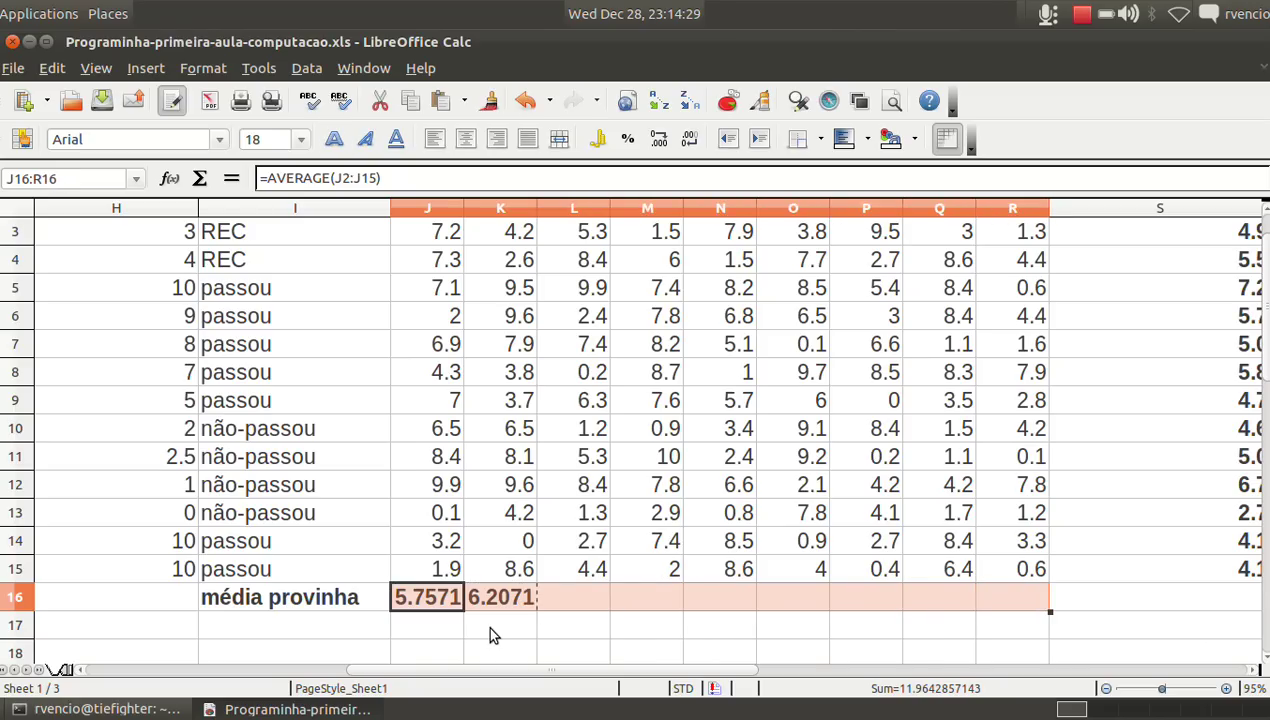
key("ctrl+v")
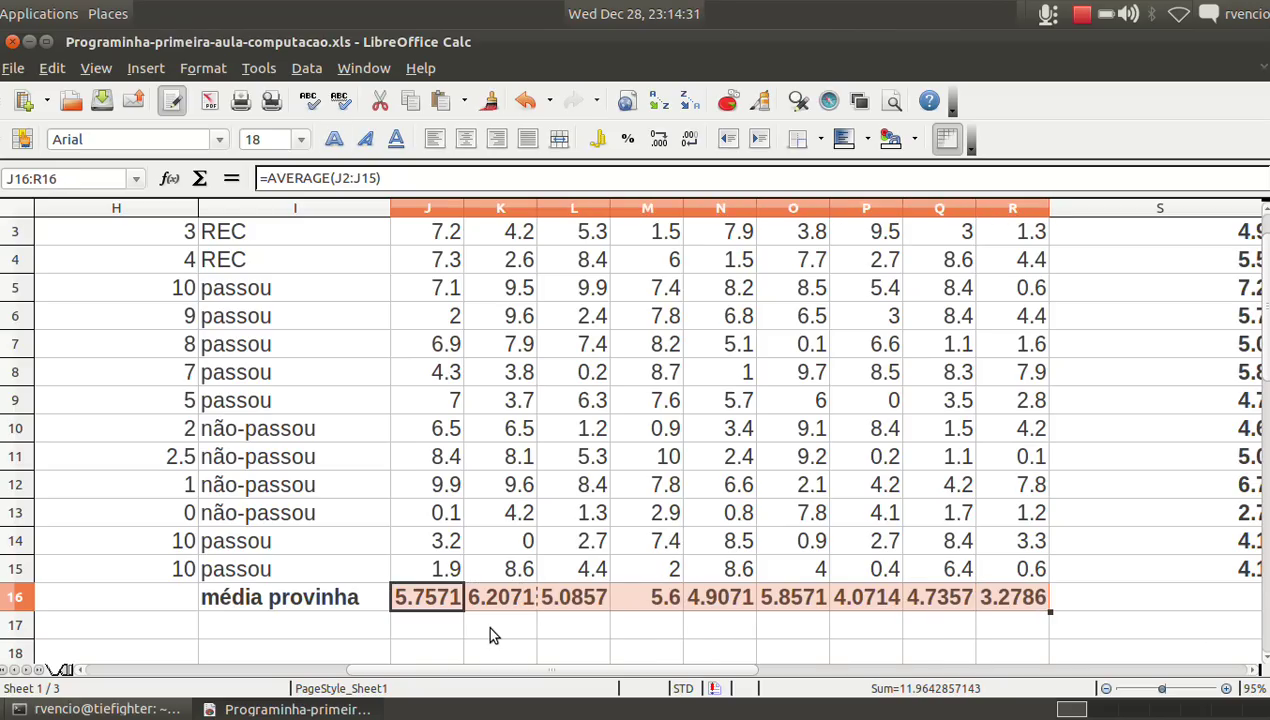
key("Escape")
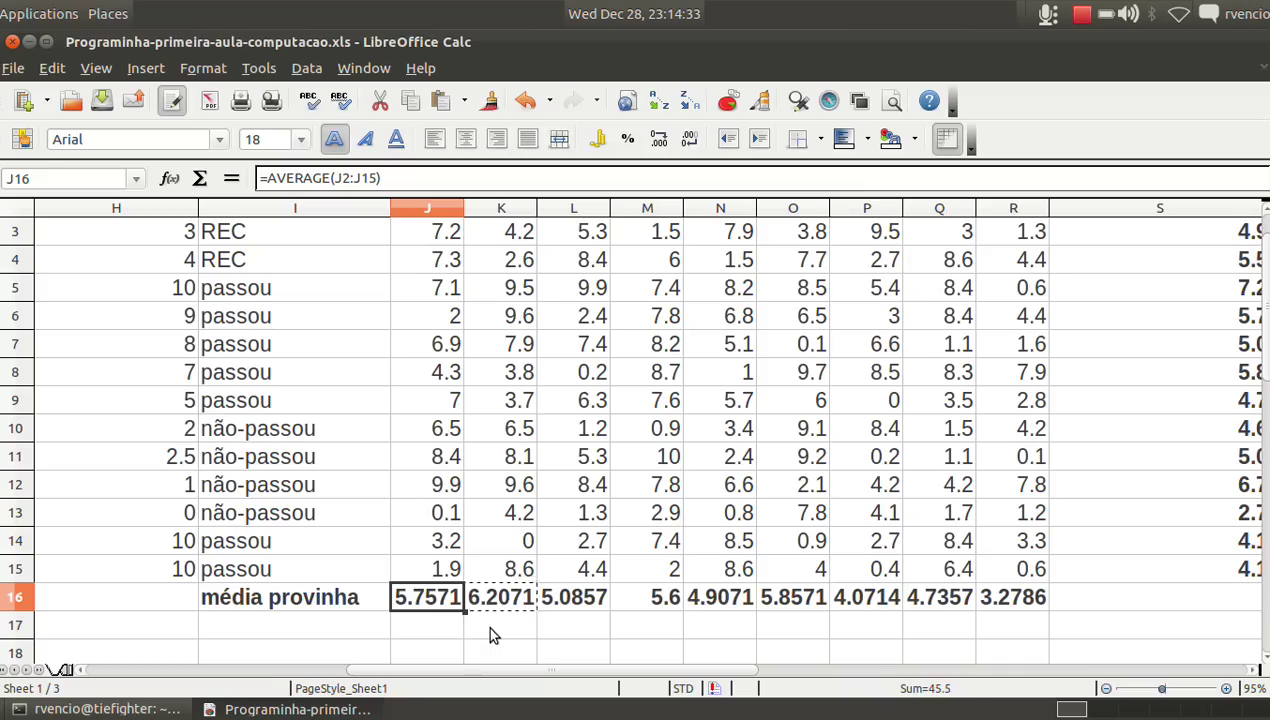
key("Right")
key("Right")
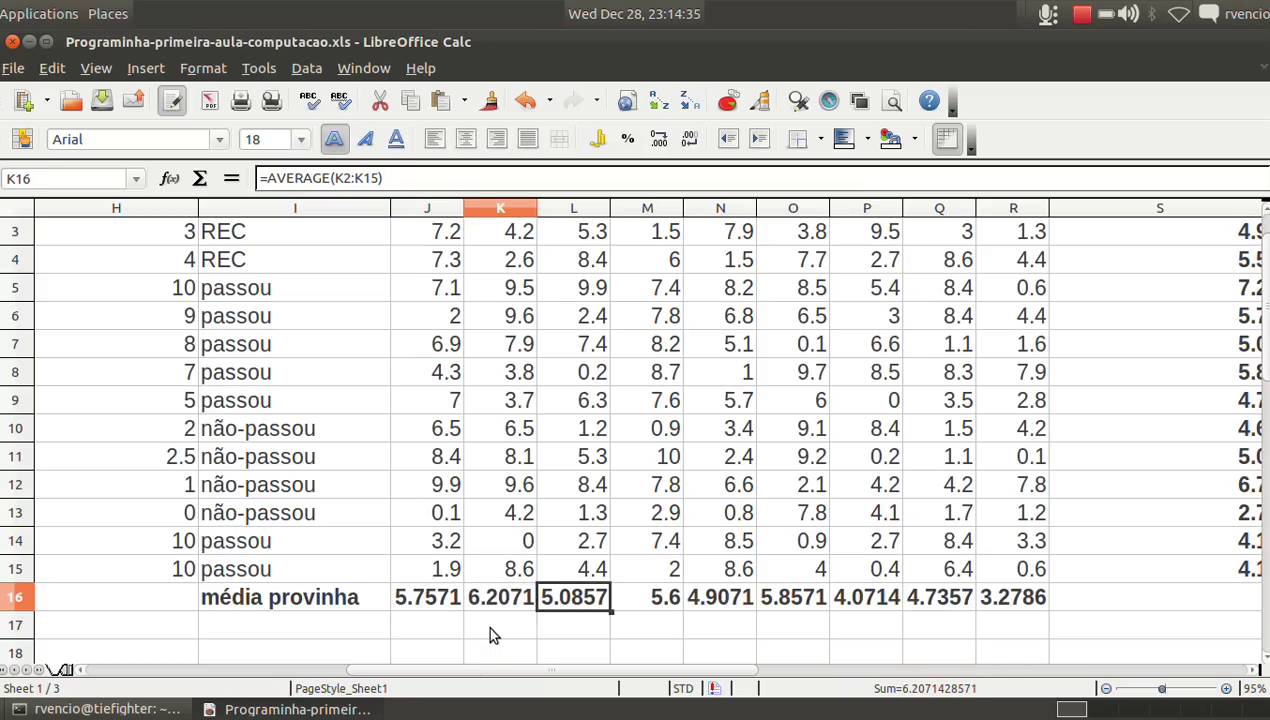
key("Right")
key("Right")
key("Right")
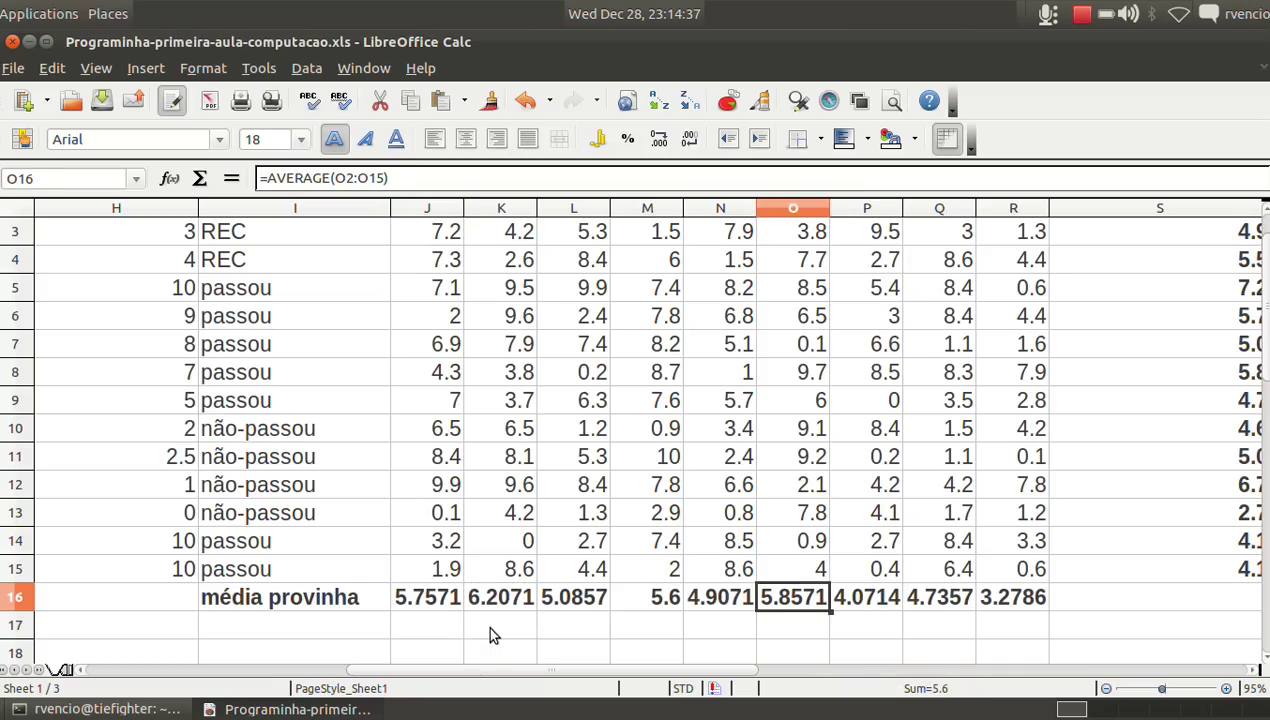
key("Right")
key("Right")
key("Right")
key("Left")
key("Left")
key("Left")
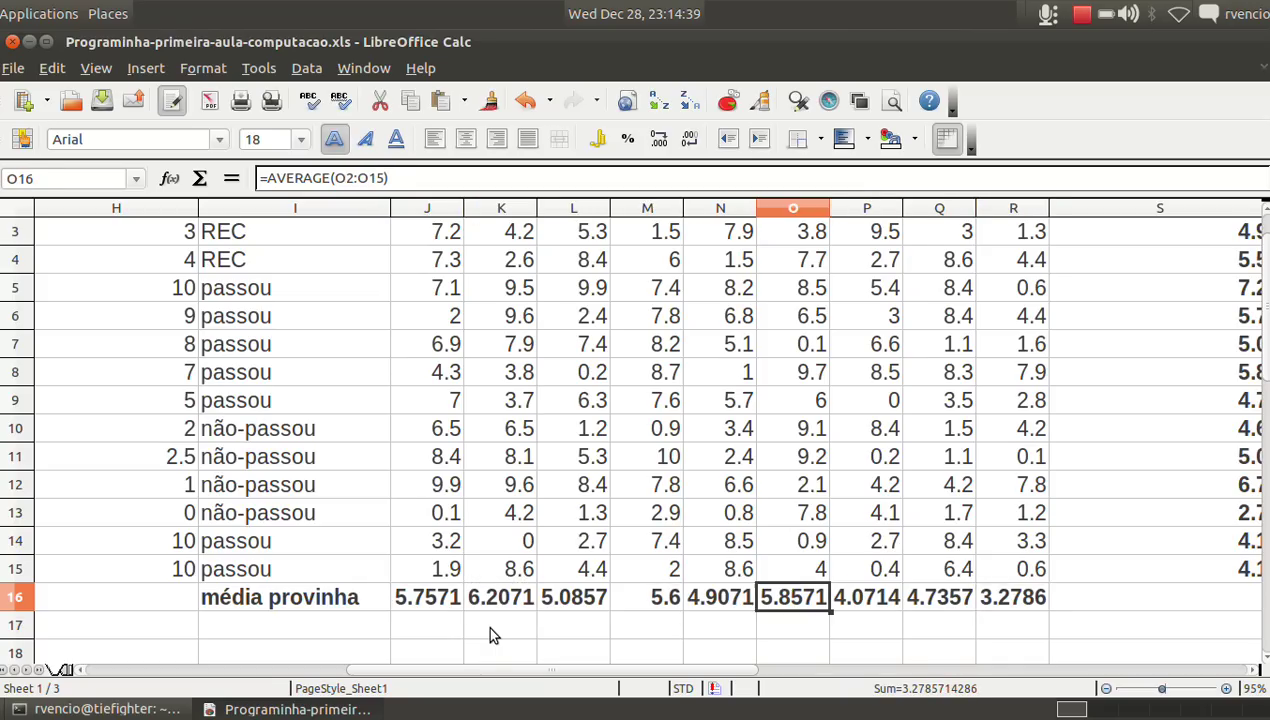
left_click(359, 177)
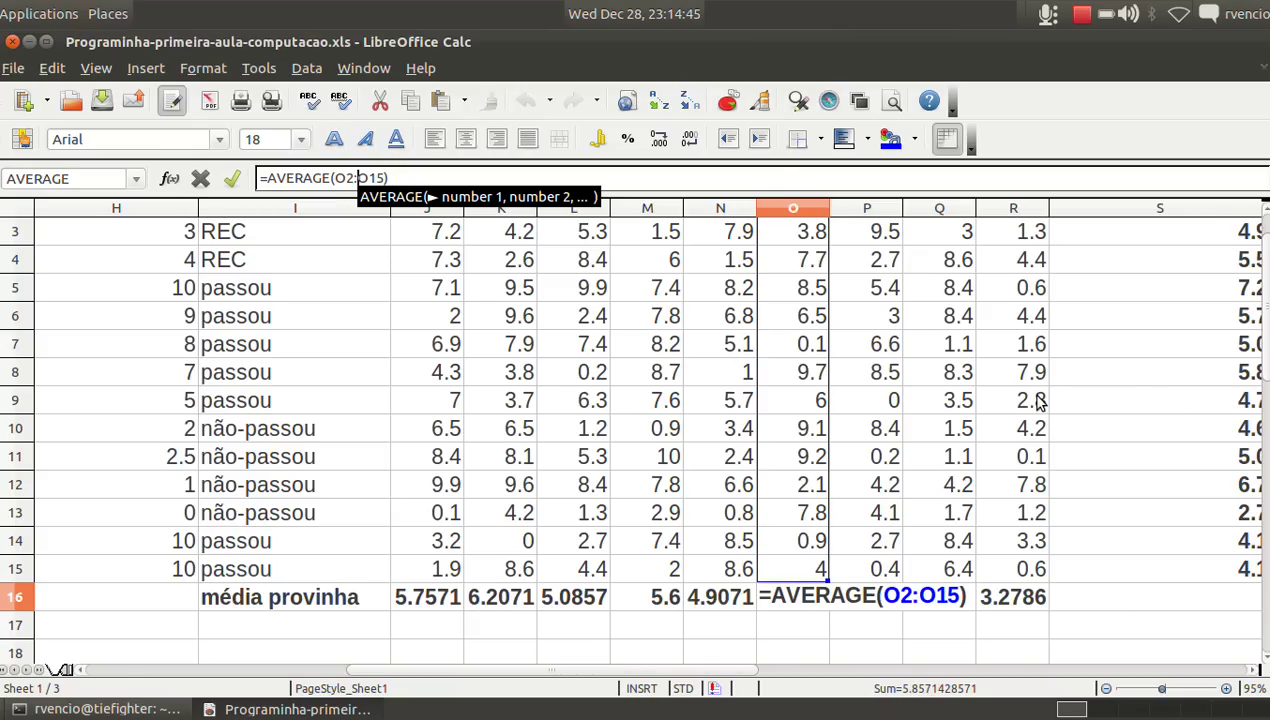
left_click(1262, 214)
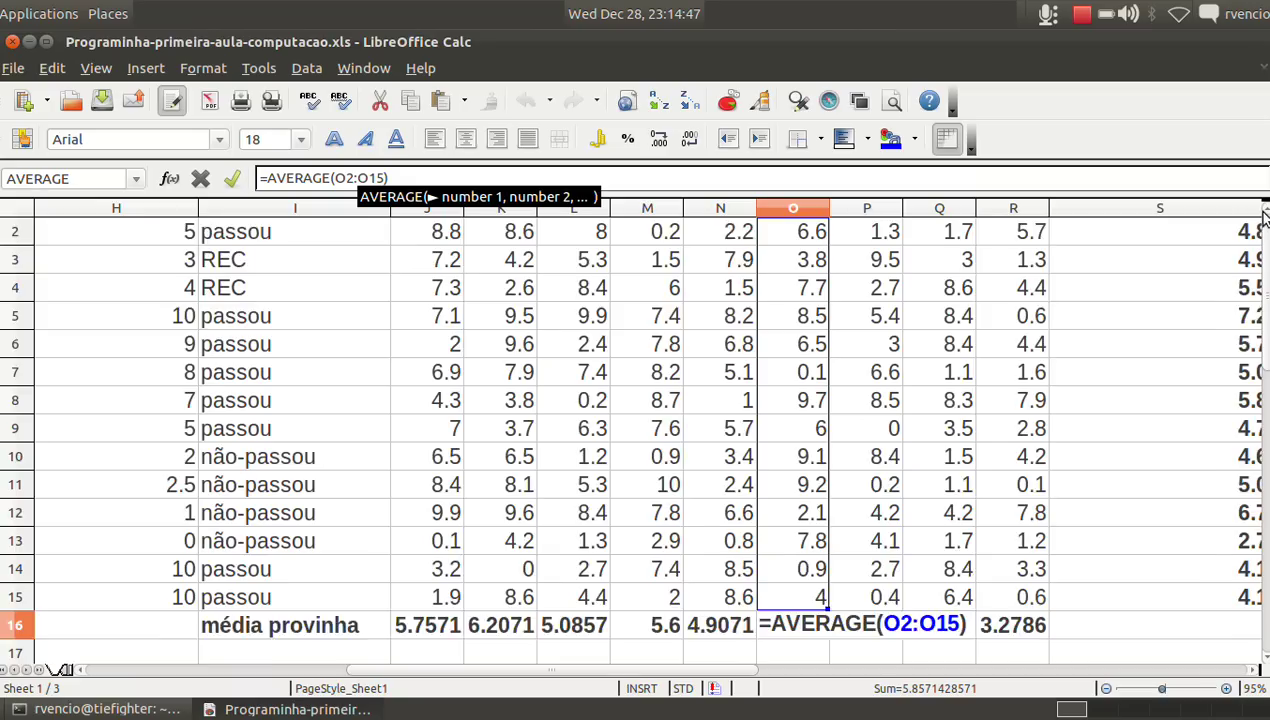
left_click(1262, 214)
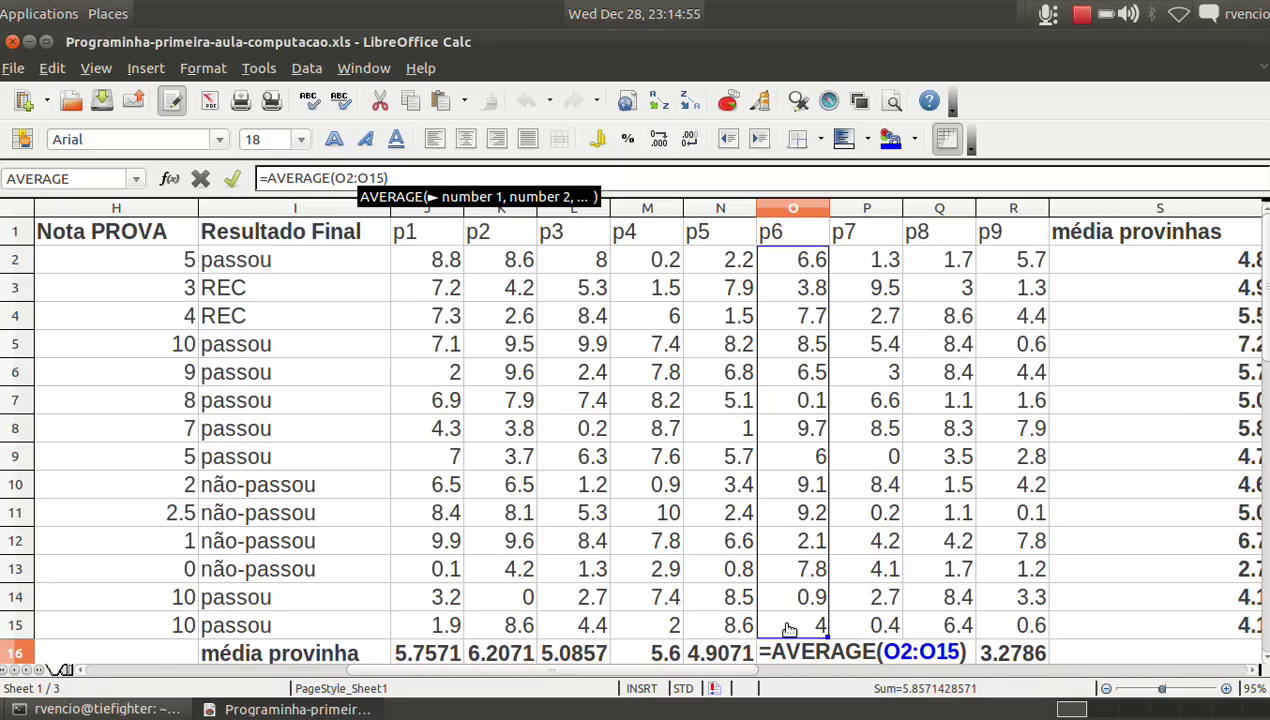
key("Return")
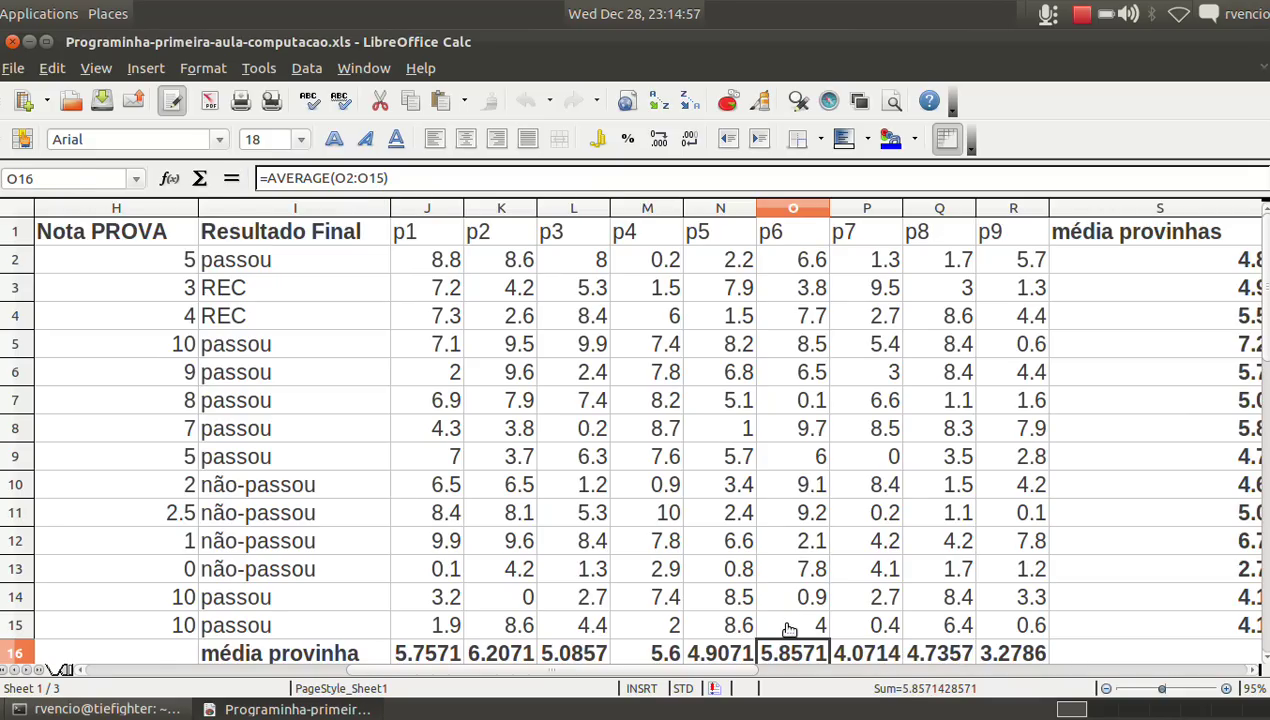
left_click(799, 231)
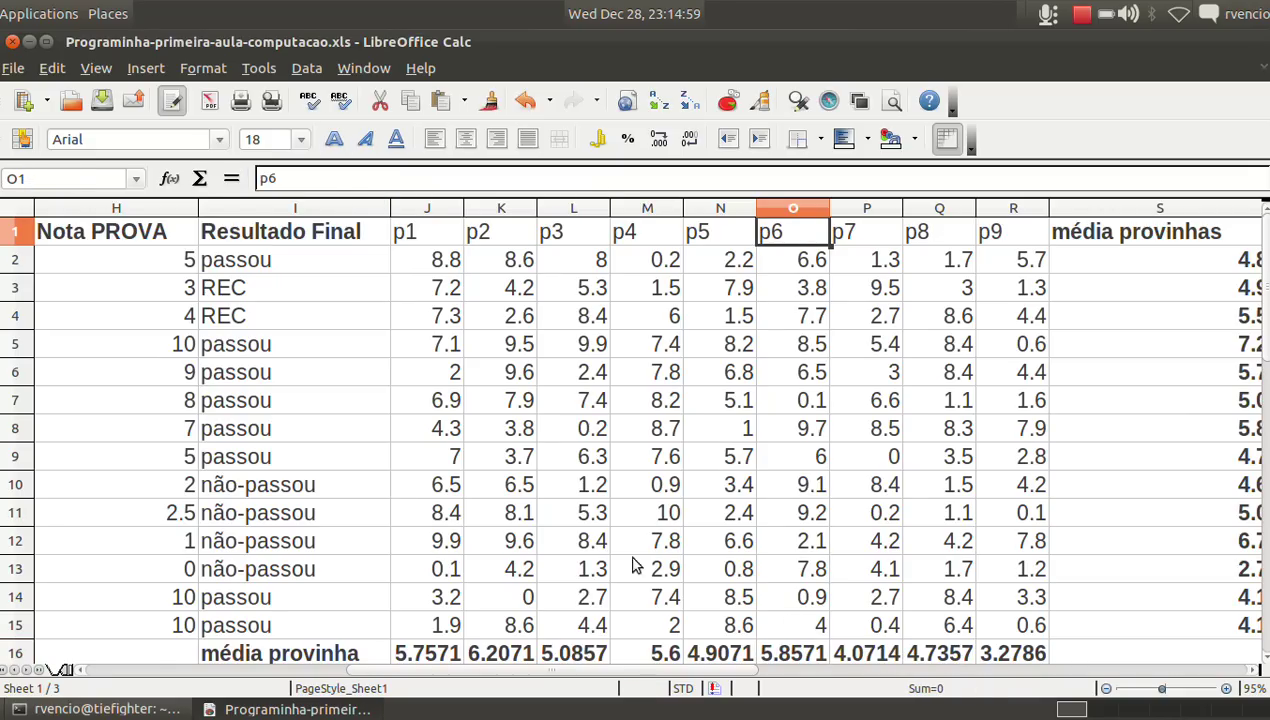
Check row 13's SUM/9 quiz average formula in column S without changing it
left_click(1142, 570)
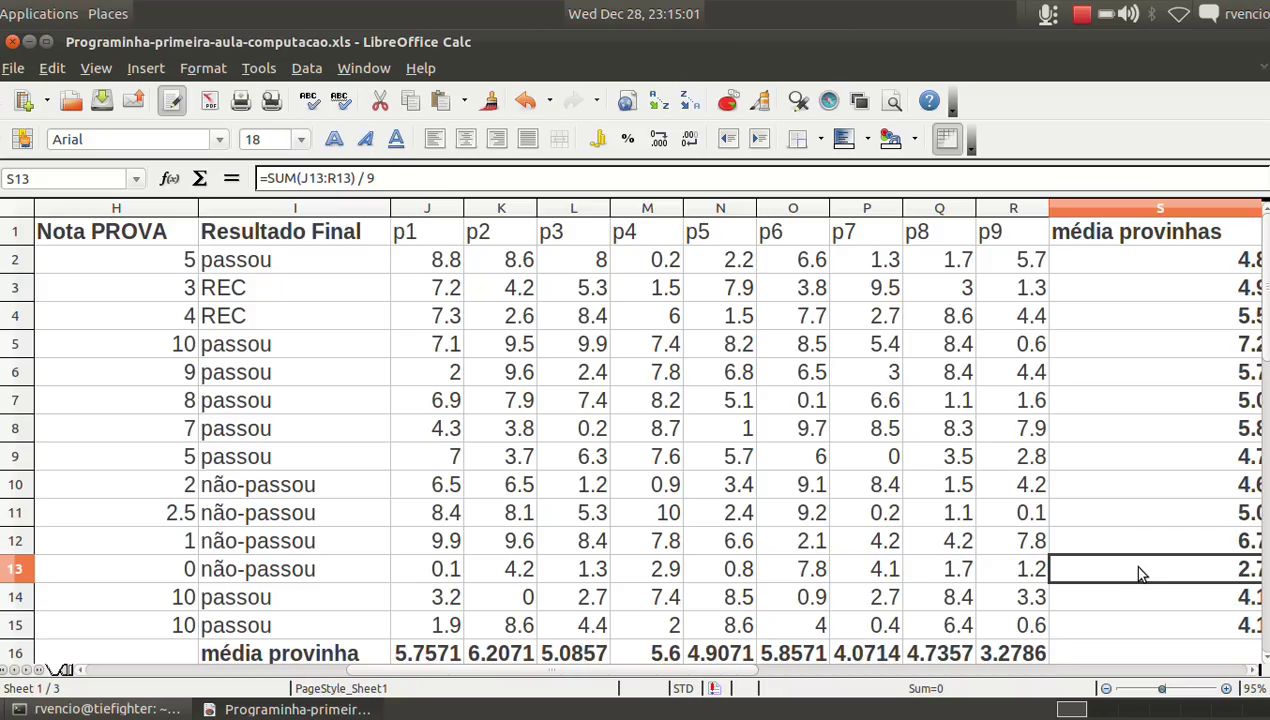
key("Right")
key("Left")
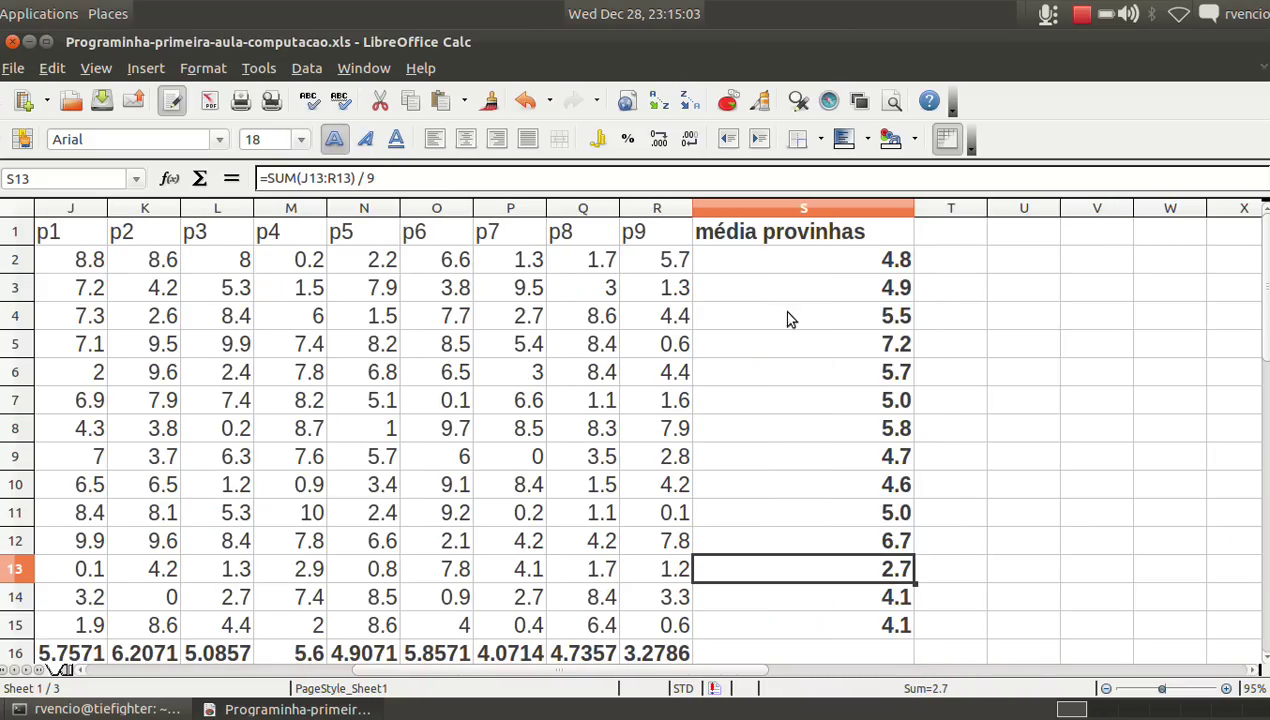
left_click(350, 178)
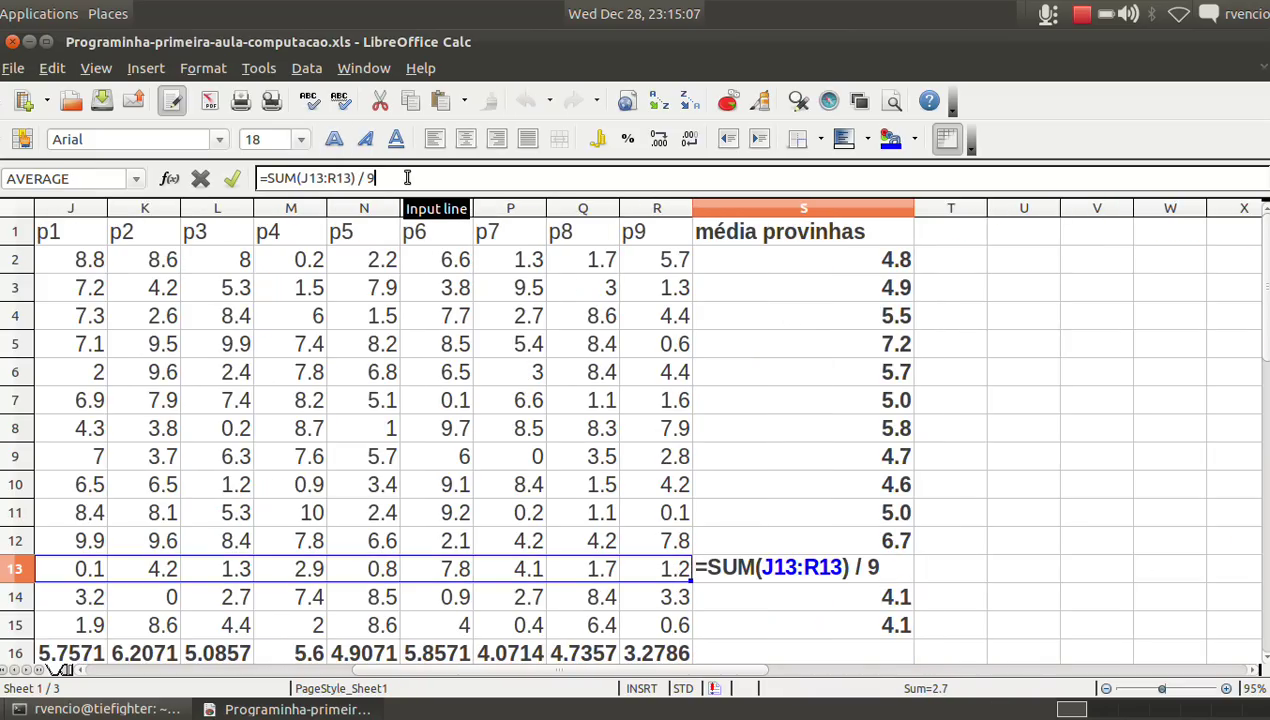
key("Return")
Enter a misspelled =avarege formula over row 13's quiz scores in T13
key("Right")
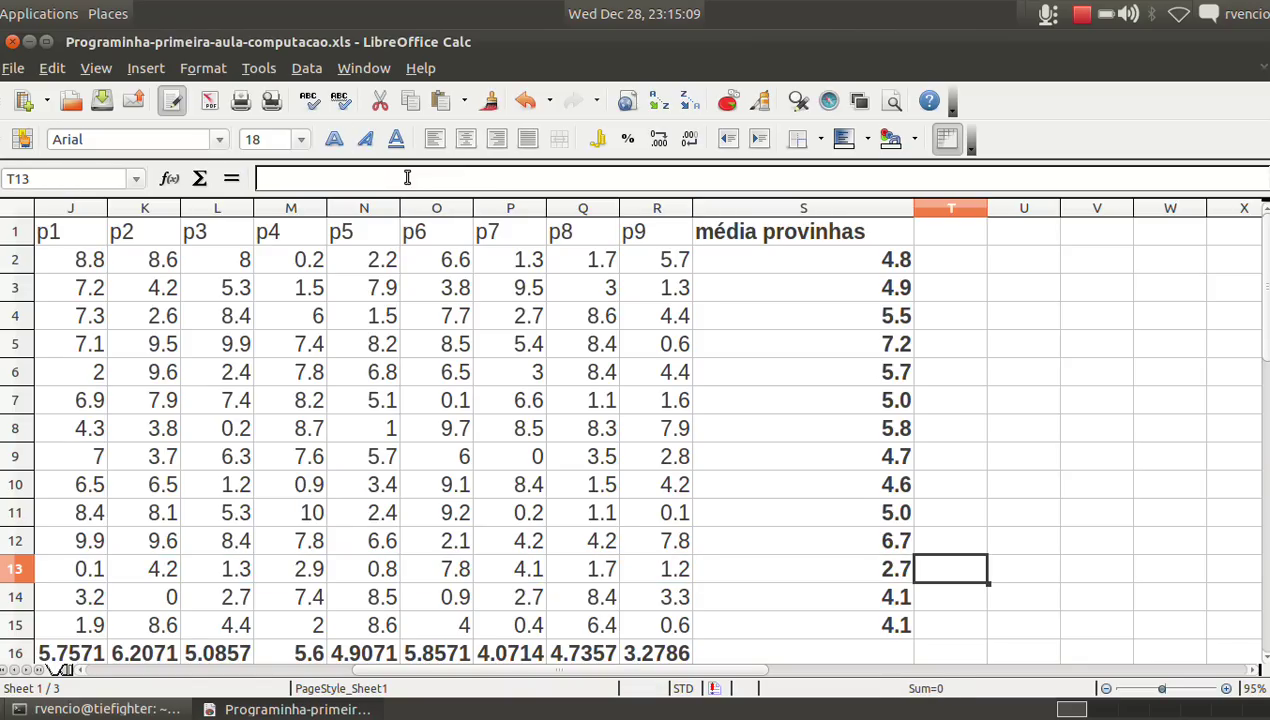
type("=")
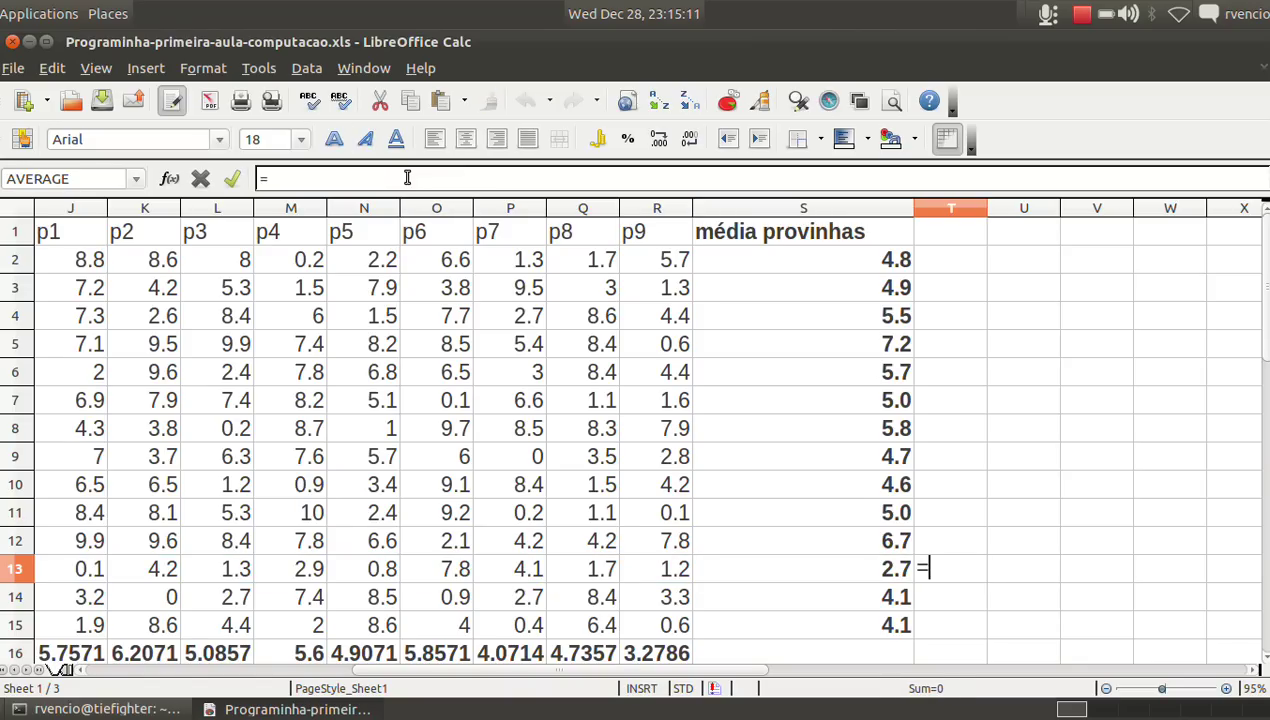
type("avarege(")
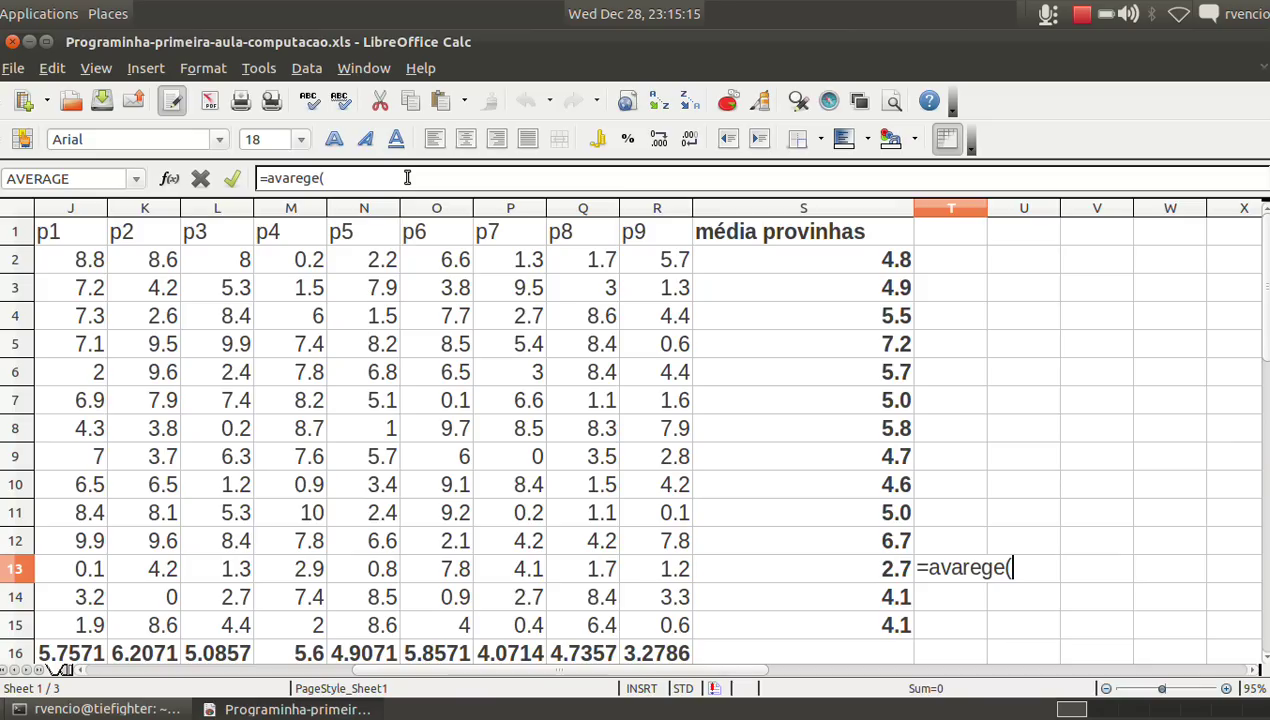
key("Left")
key("Left")
key("Left")
key("Left")
key("Left")
key("Left")
key("Left")
key("Left")
key("Left")
key("Left")
key("Left")
key("Right")
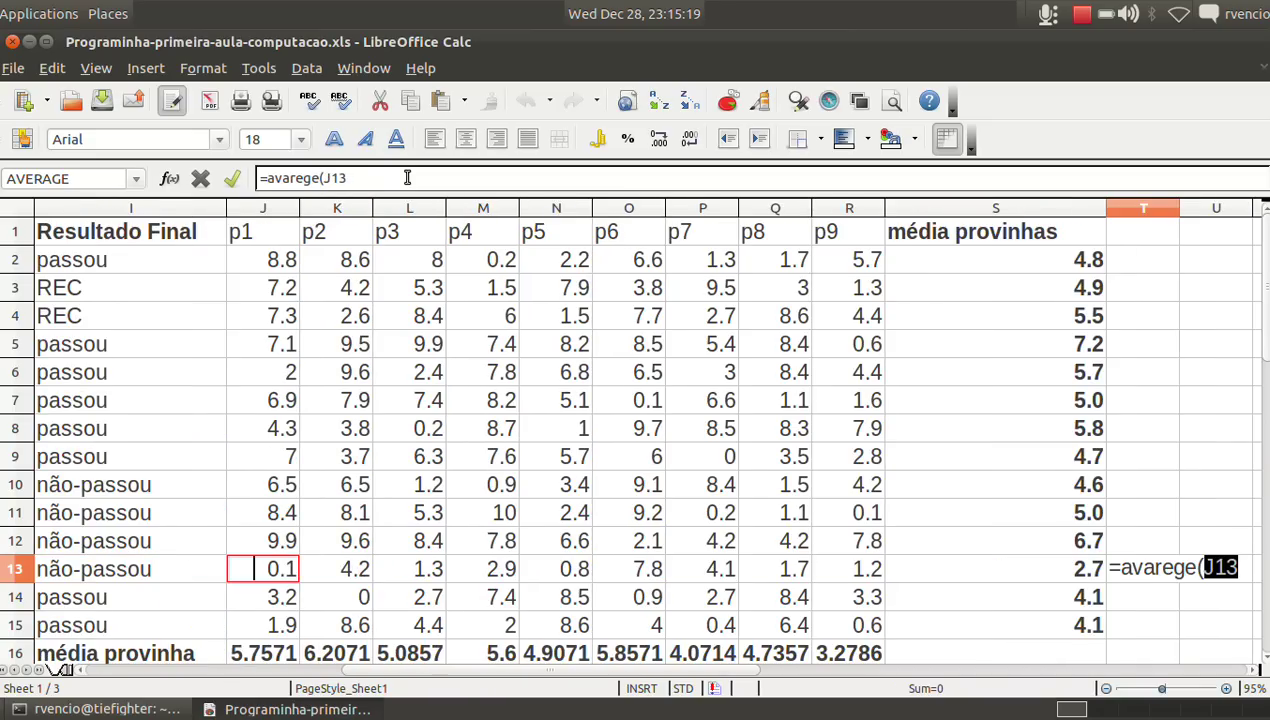
key("shift+Right")
key("shift+Right")
key("shift+Right")
key("shift+Right")
key("shift+Right")
key("shift+Right")
key("shift+Right")
key("shift+Right")
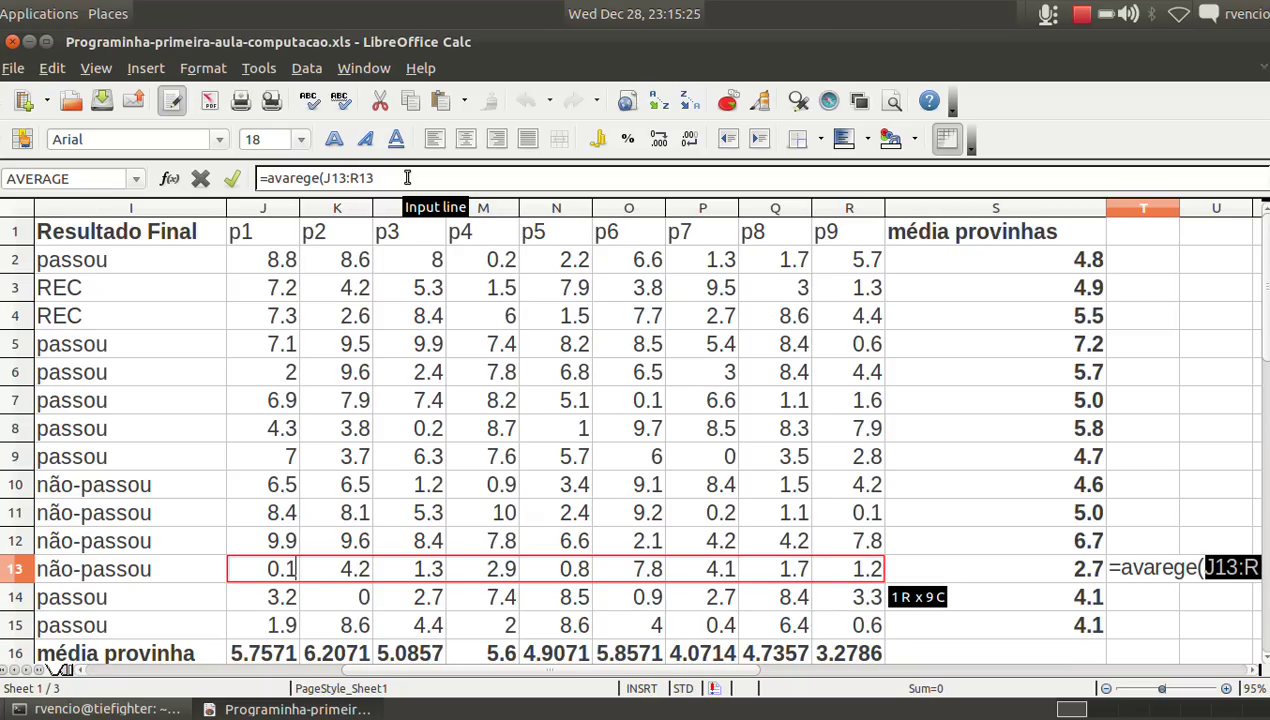
key("Return")
key("Up")
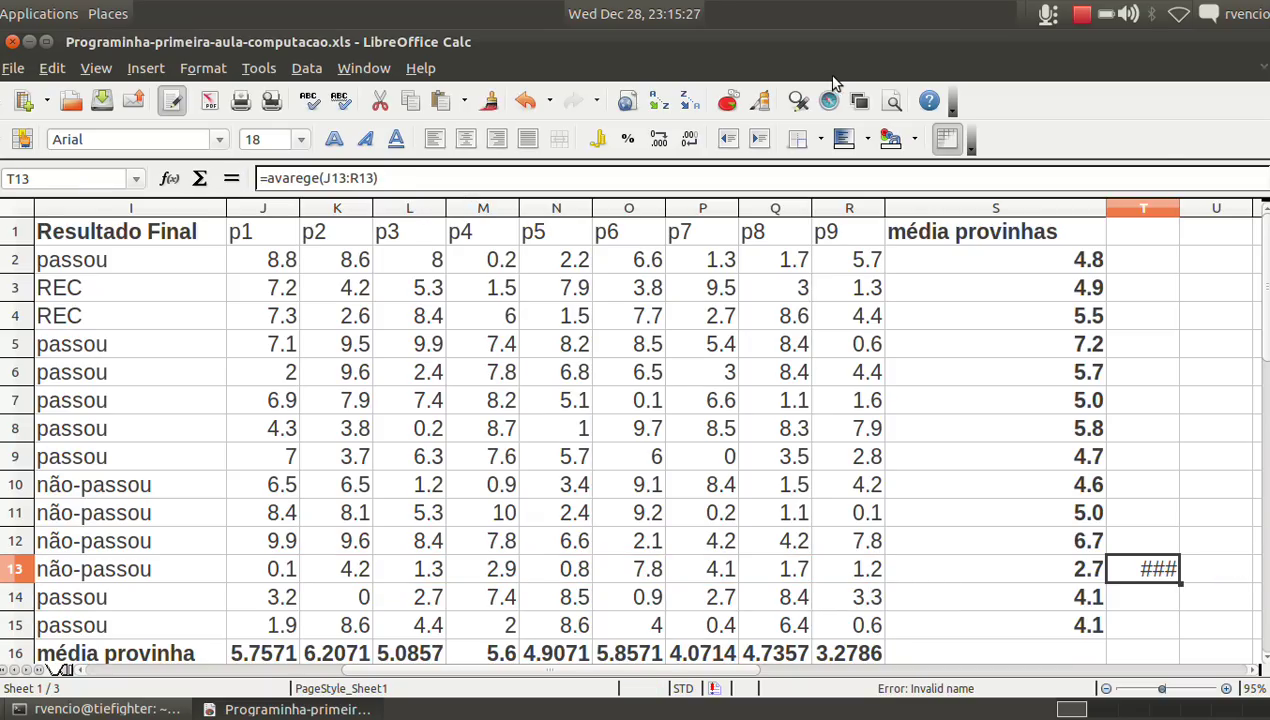
Widen column T and replace the broken formula with =AVERAGE(J13:R13)
left_click_drag(1180, 207, 1246, 207)
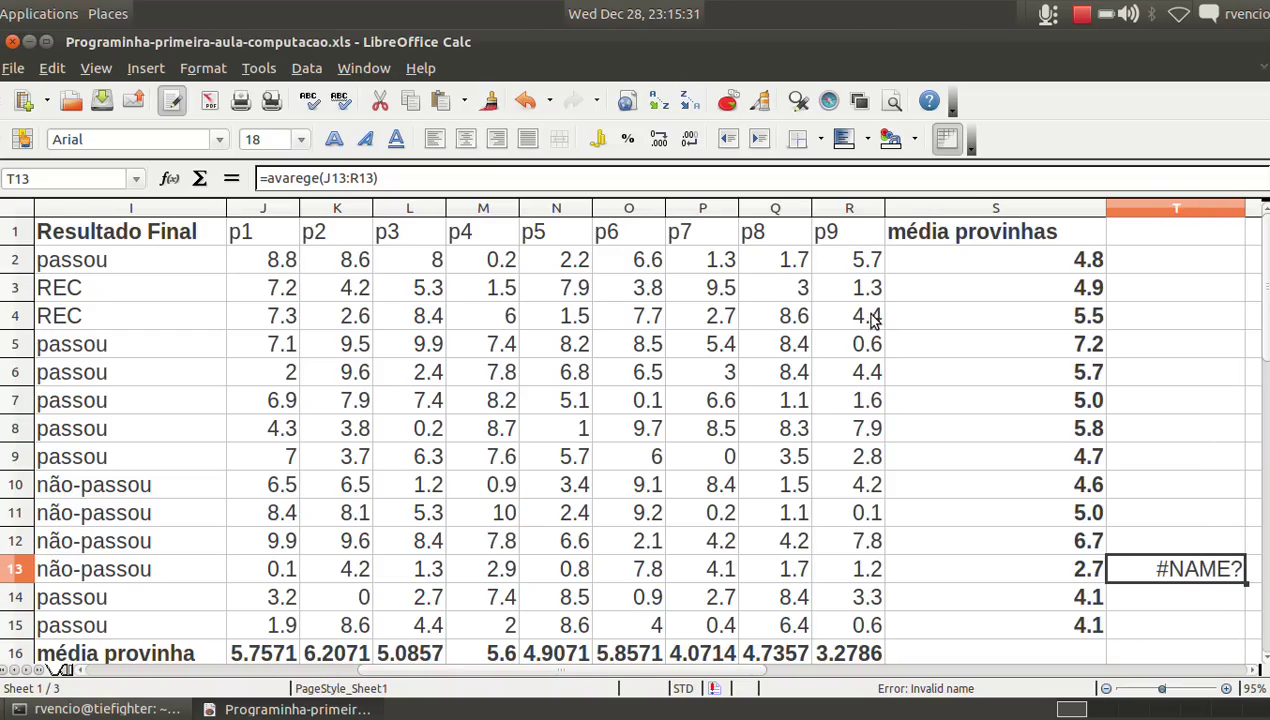
left_click(344, 179)
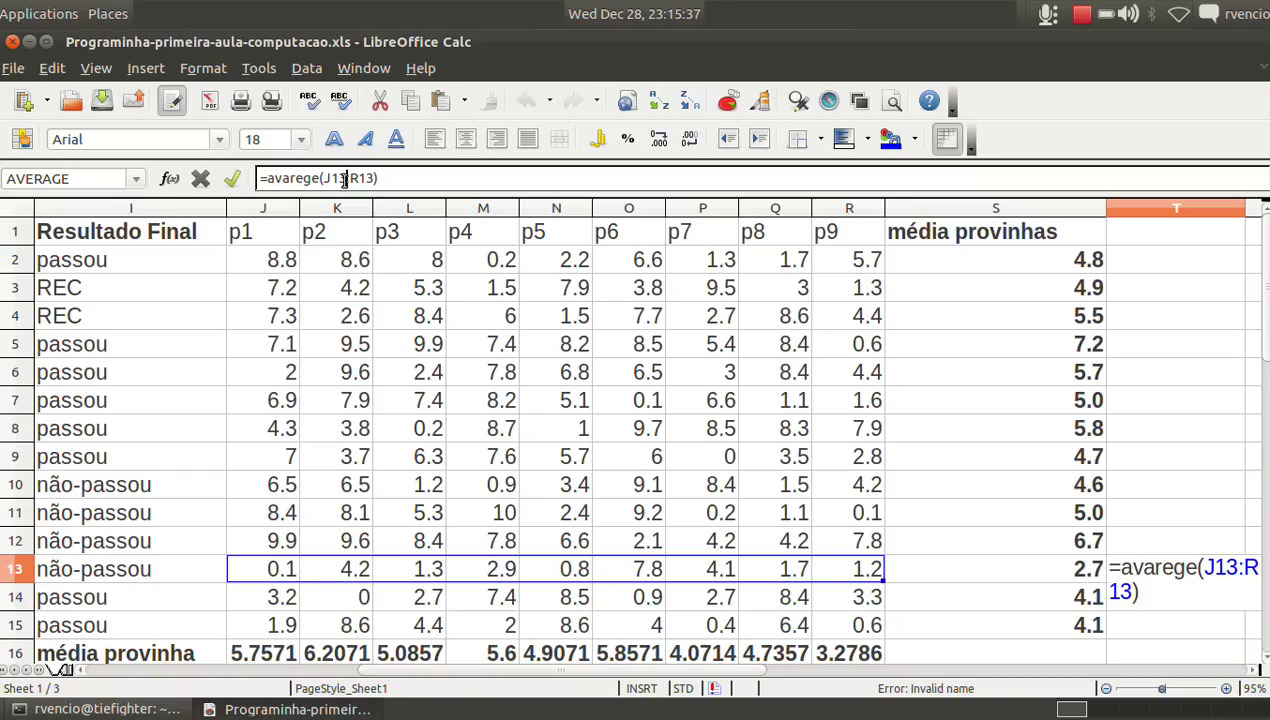
key("Escape")
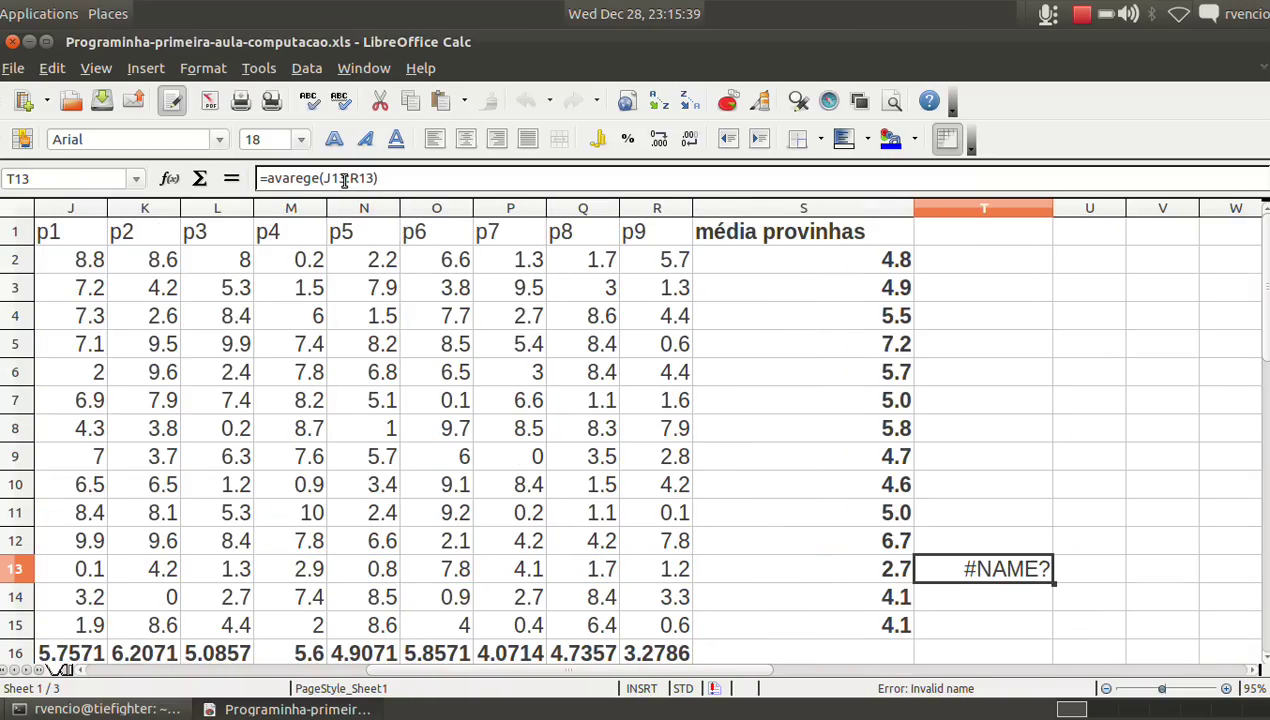
key("Delete")
type("=average(")
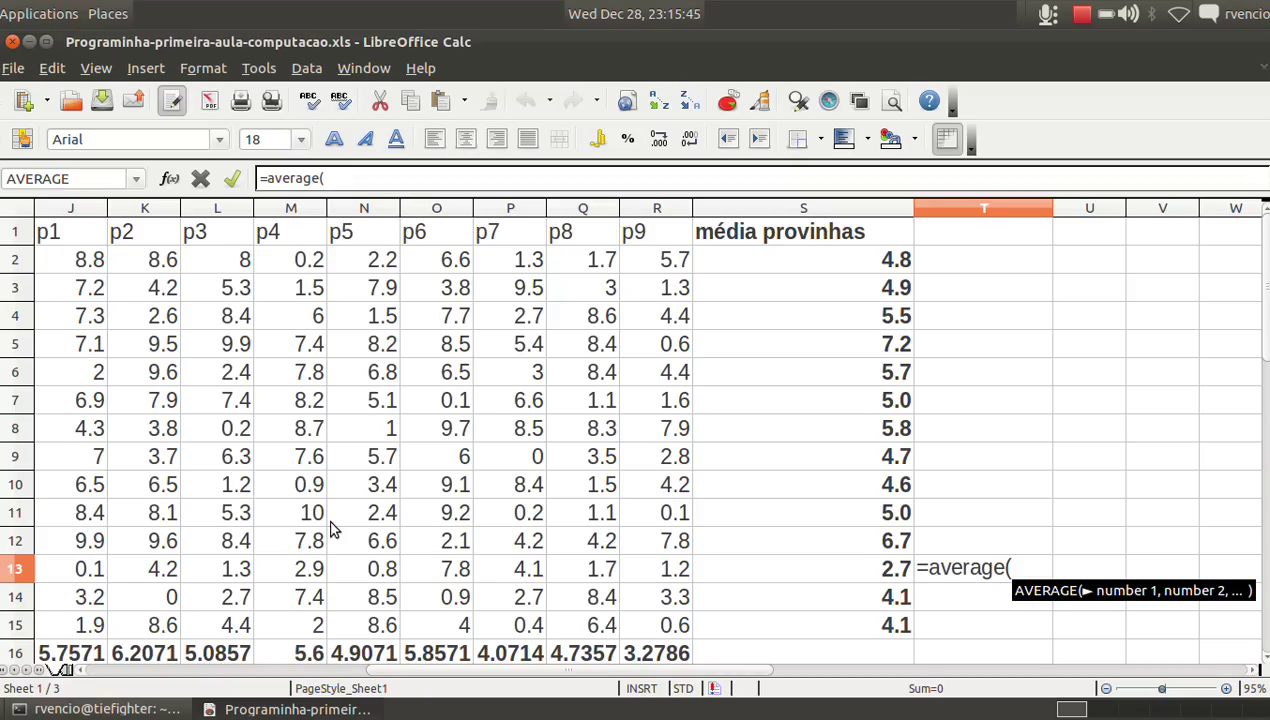
left_click_drag(658, 572, 262, 570)
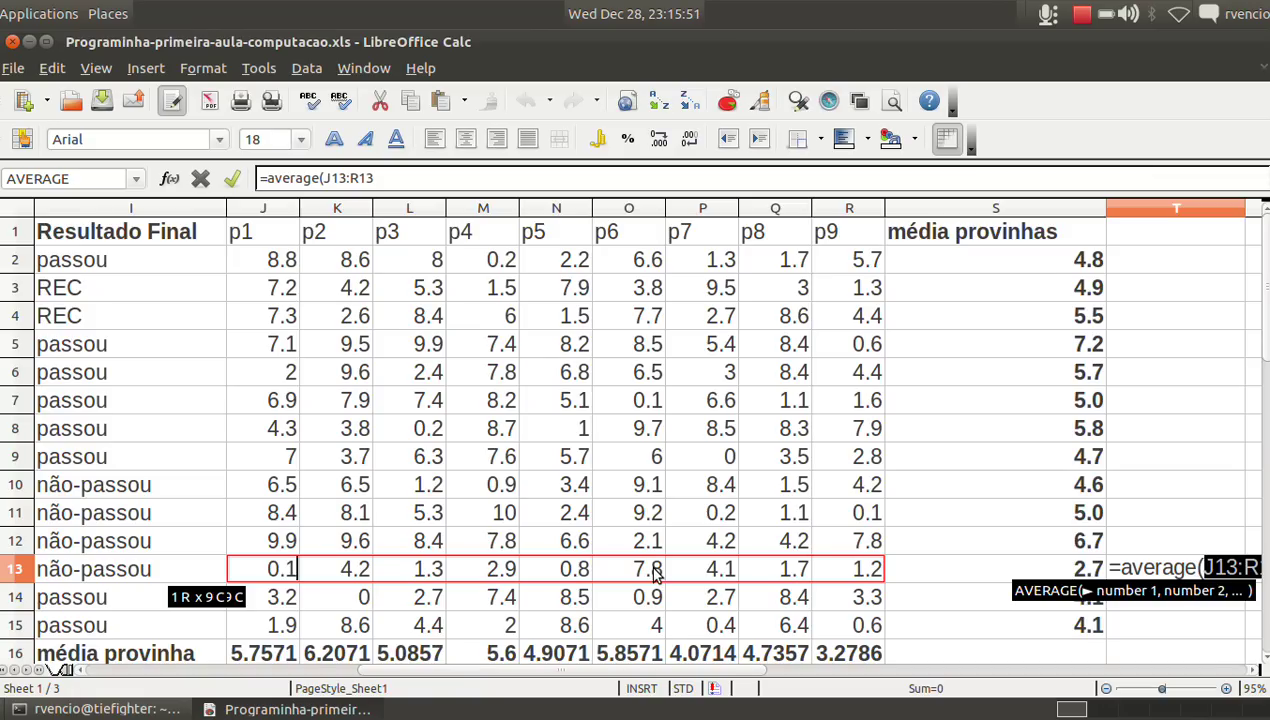
key("Return")
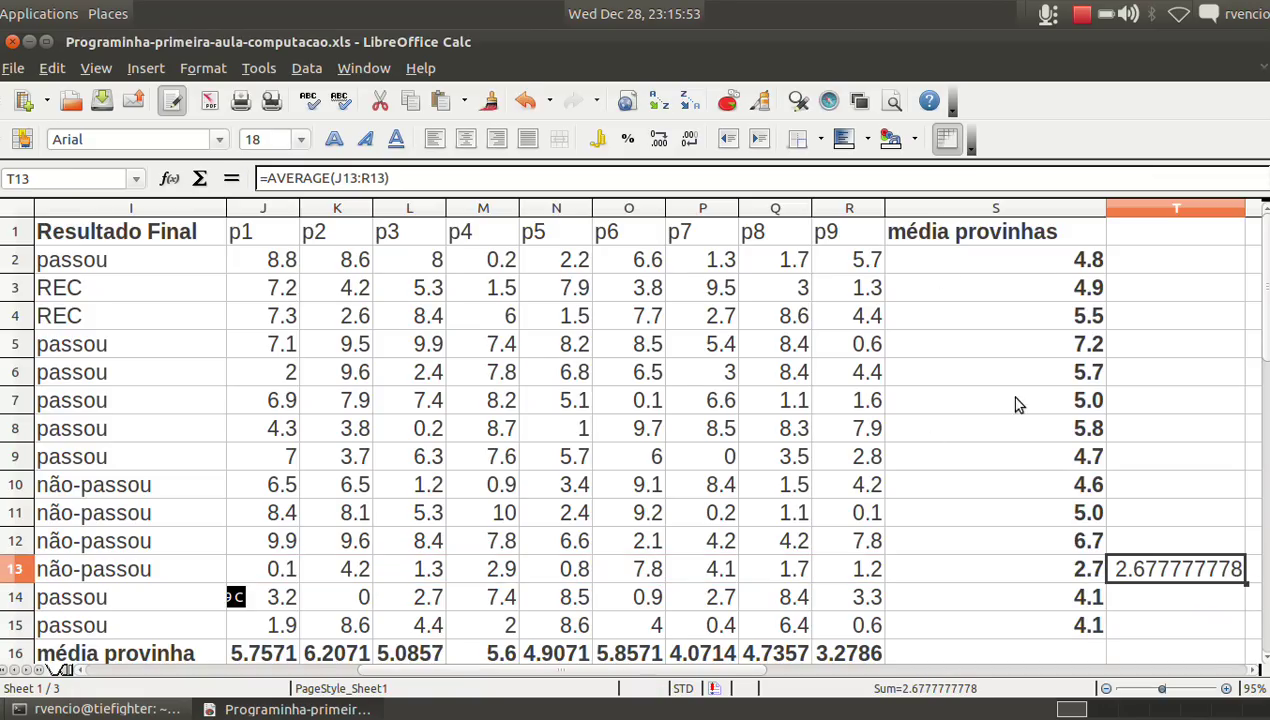
Reduce T13's displayed decimals so the average shows 2.7
left_click(690, 147)
left_click(690, 147)
left_click(690, 147)
left_click(690, 147)
left_click(690, 147)
left_click(690, 147)
left_click(690, 140)
left_click(690, 140)
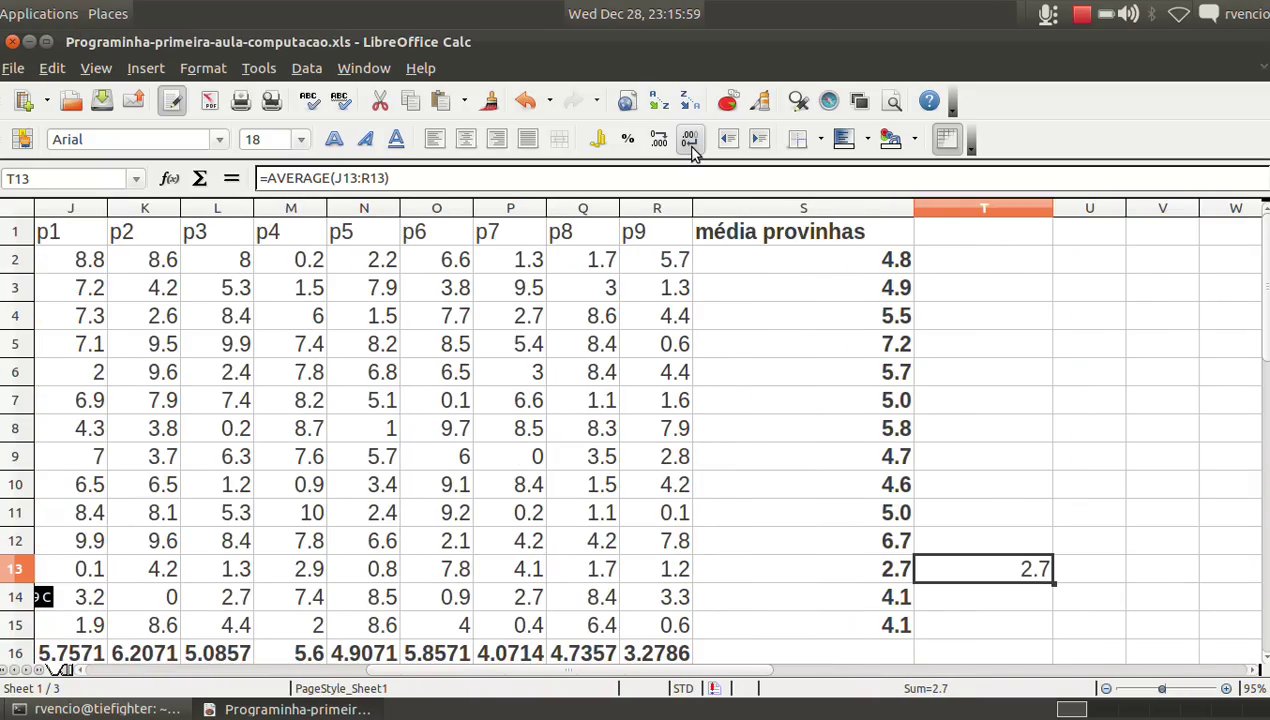
left_click(361, 178)
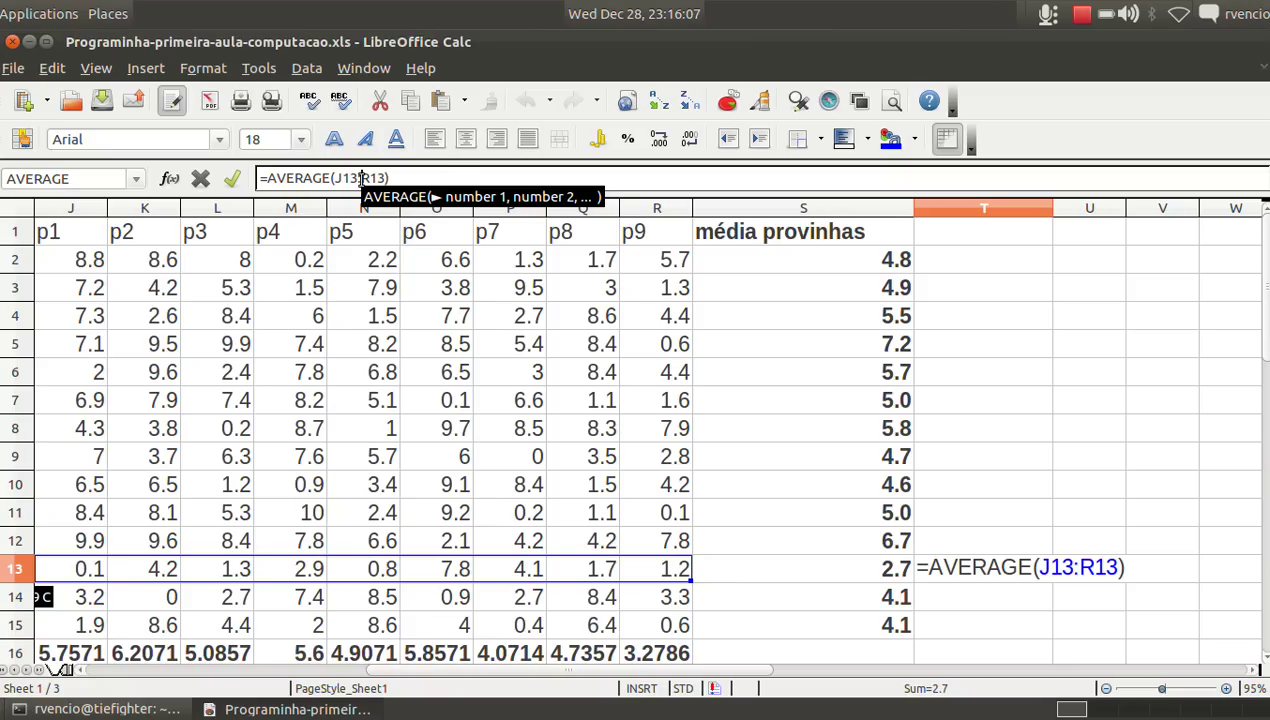
type("'")
key("Escape")
key("Left")
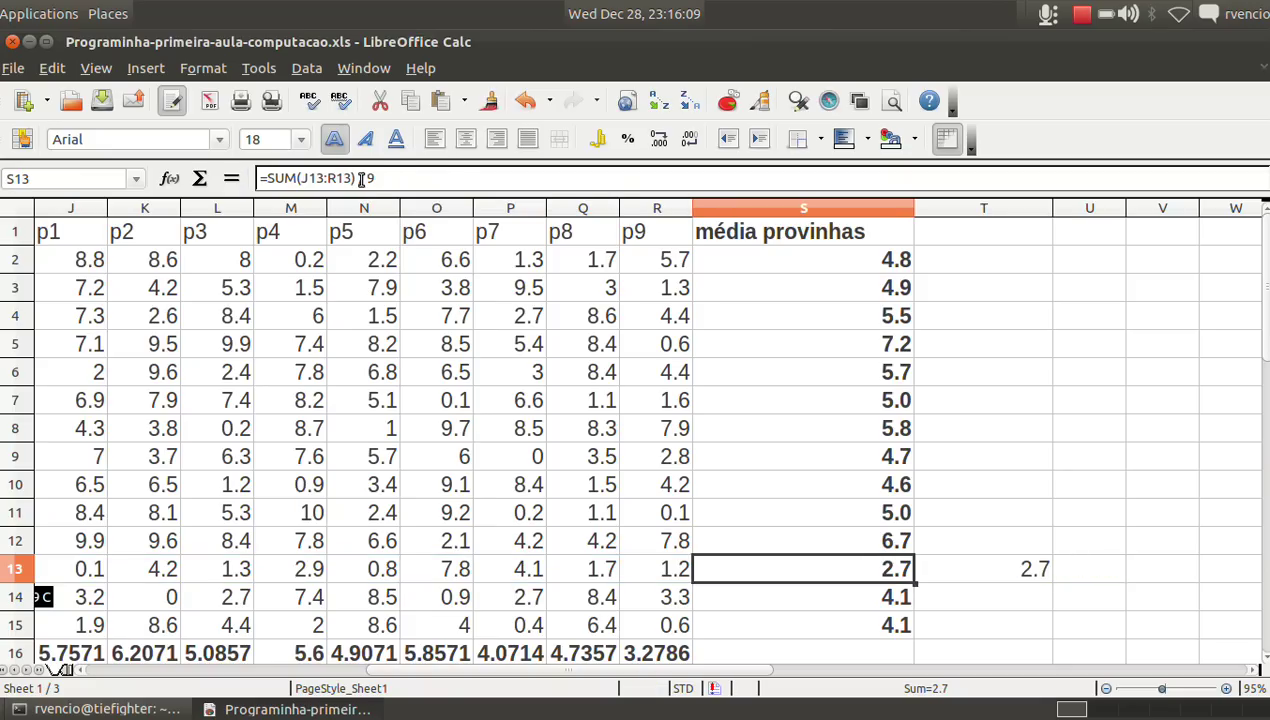
left_click(297, 178)
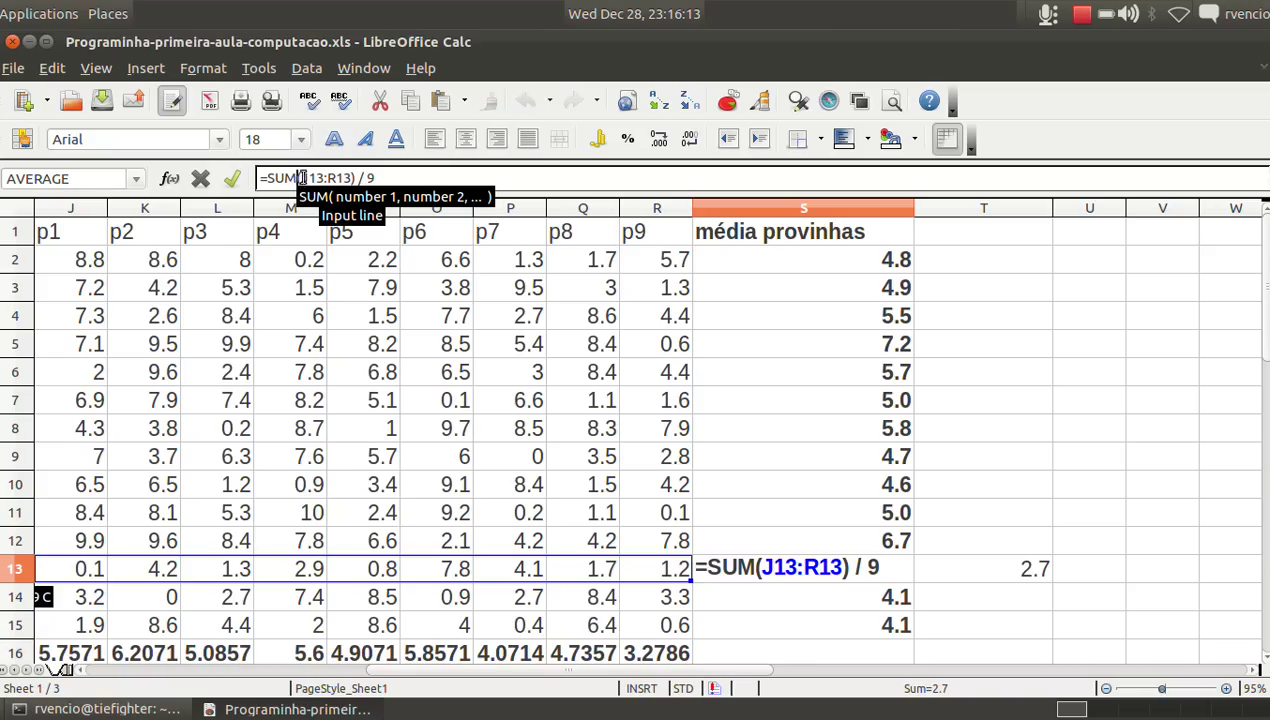
left_click(390, 177)
key("Return")
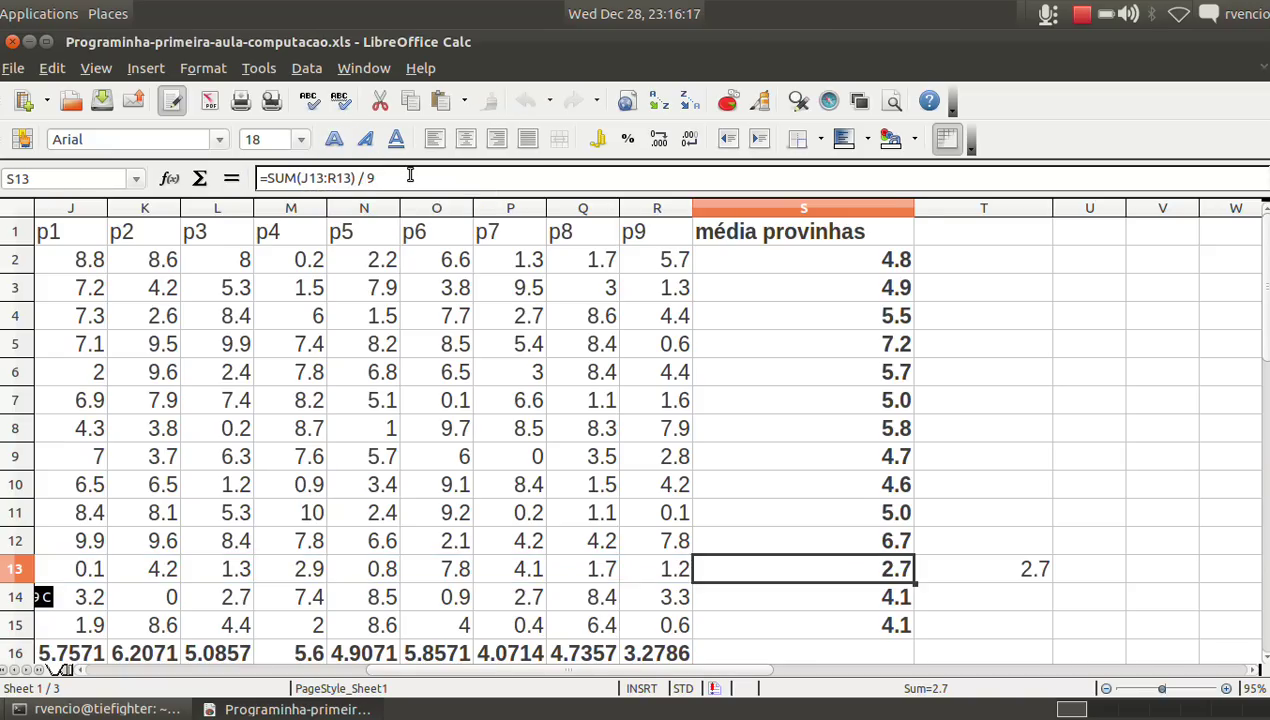
key("Right")
key("Delete")
key("Left")
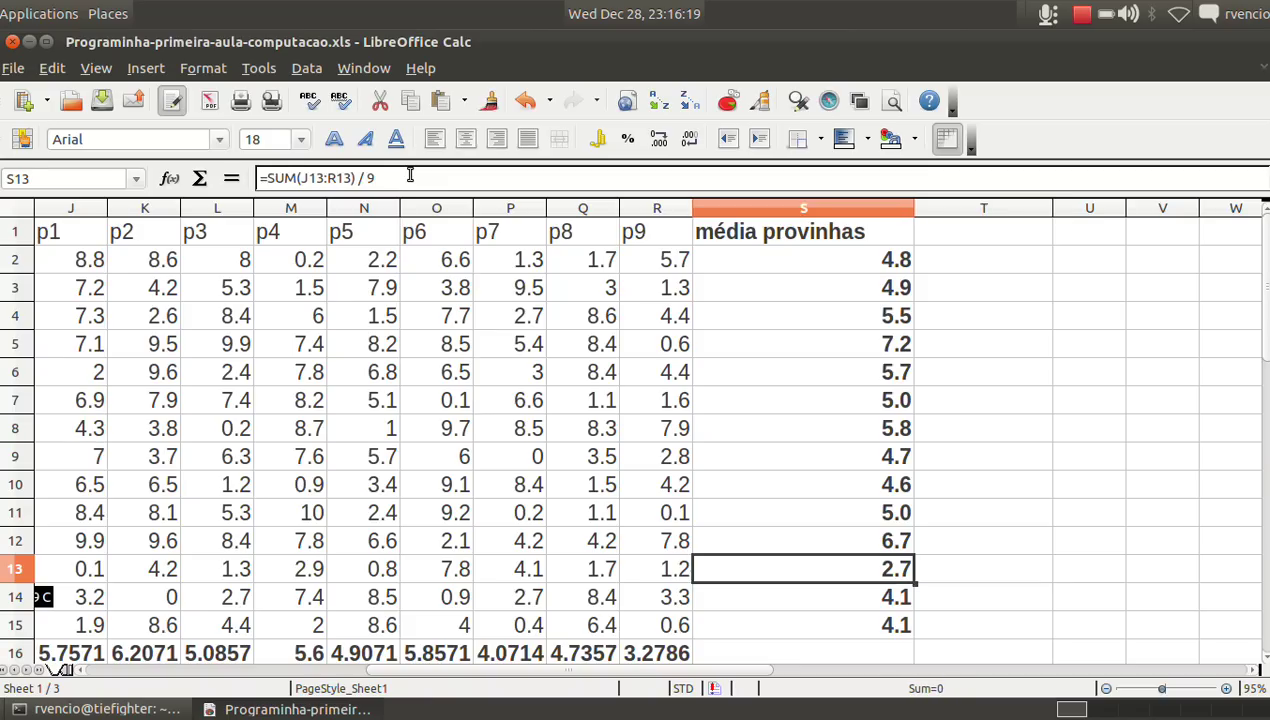
key("Left")
key("Left")
key("Left")
key("Left")
key("Left")
key("Left")
key("Up")
key("Up")
key("Up")
key("Up")
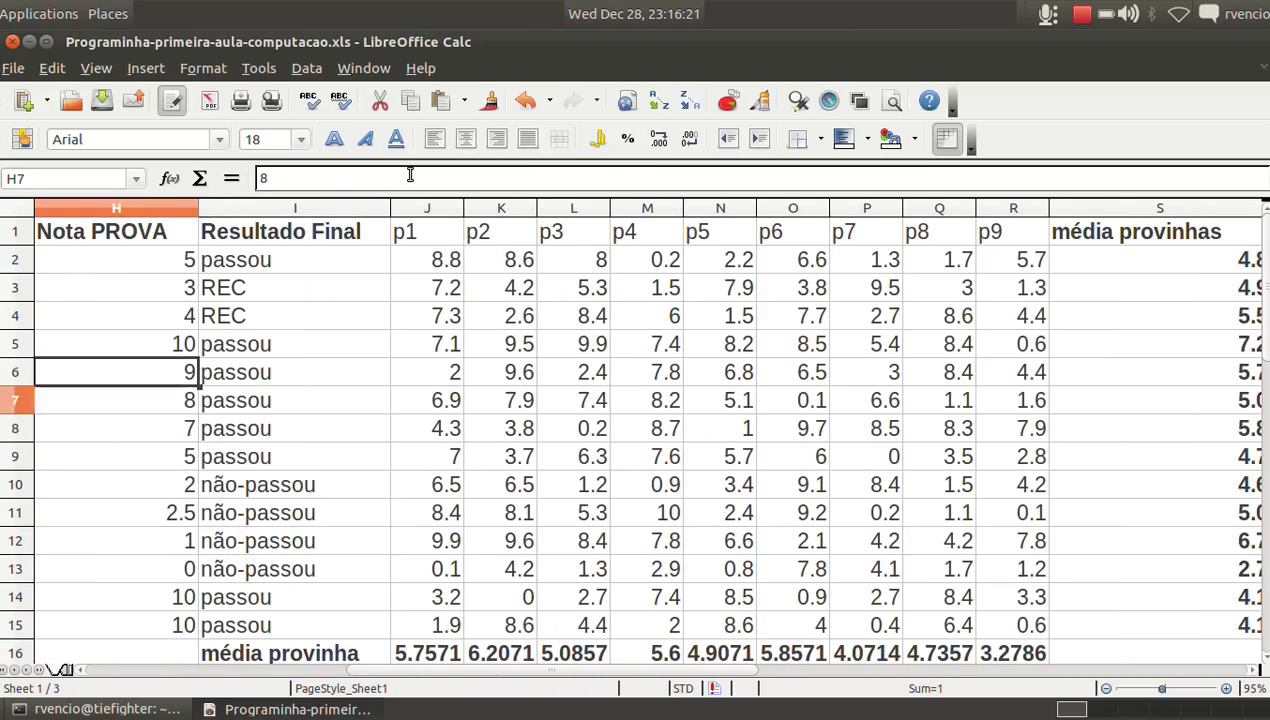
key("Up")
key("Up")
key("Up")
key("Left")
key("Left")
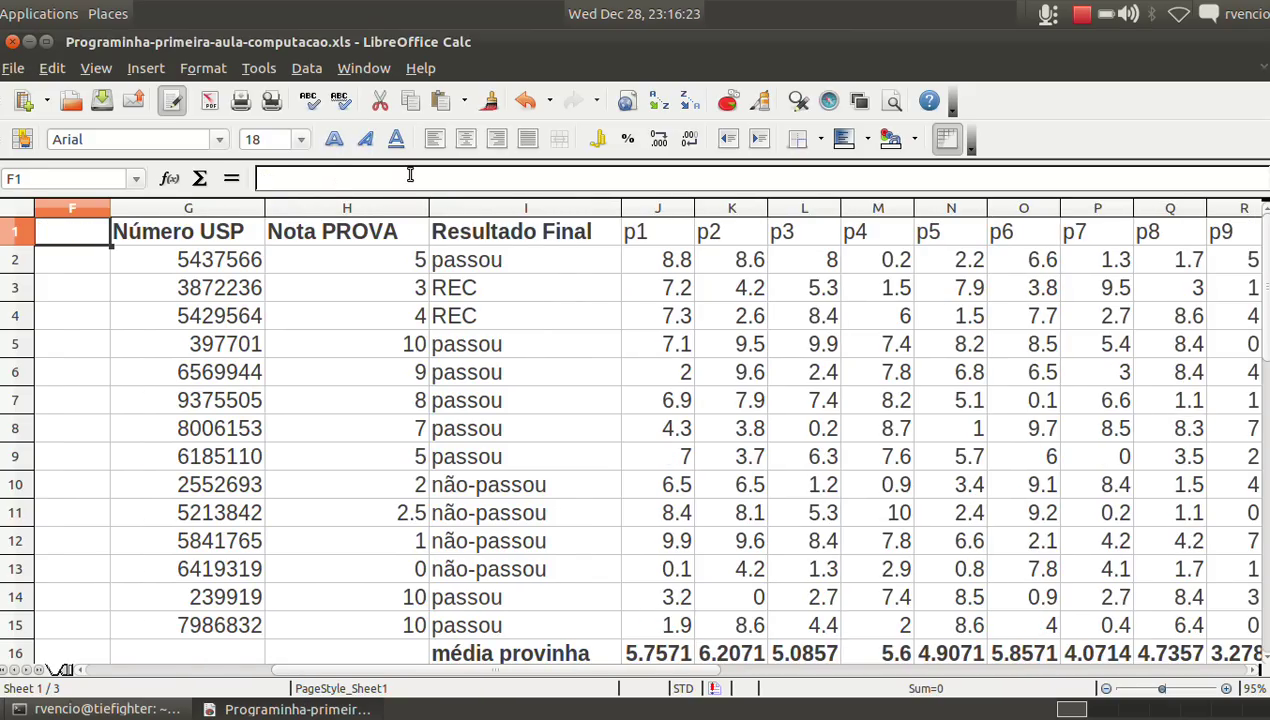
key("Right")
key("Right")
key("Right")
key("Right")
key("Down")
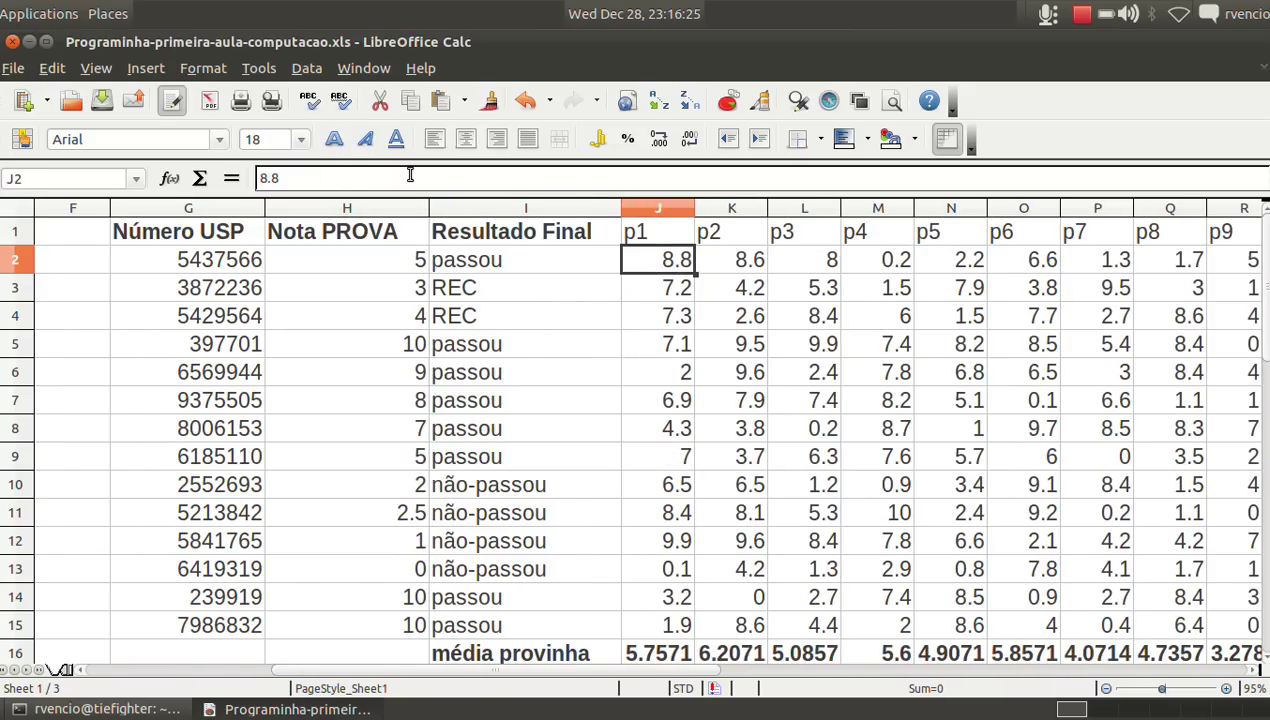
key("shift+Down")
key("shift+Down")
key("shift+Down")
key("shift+Down")
key("shift+Down")
key("shift+Down")
key("shift+Down")
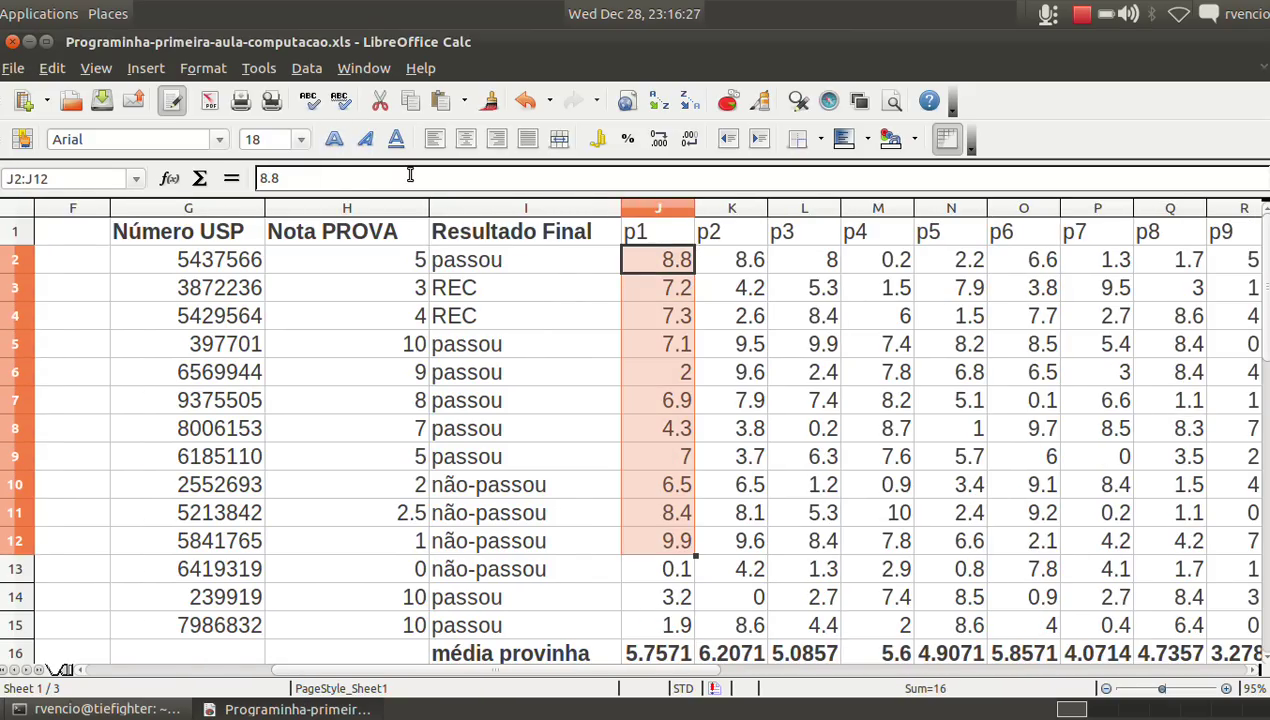
key("shift+Down")
key("shift+Down")
key("shift+Down")
key("shift+Right")
key("shift+Right")
key("shift+Right")
key("shift+Right")
key("shift+Right")
key("shift+Left")
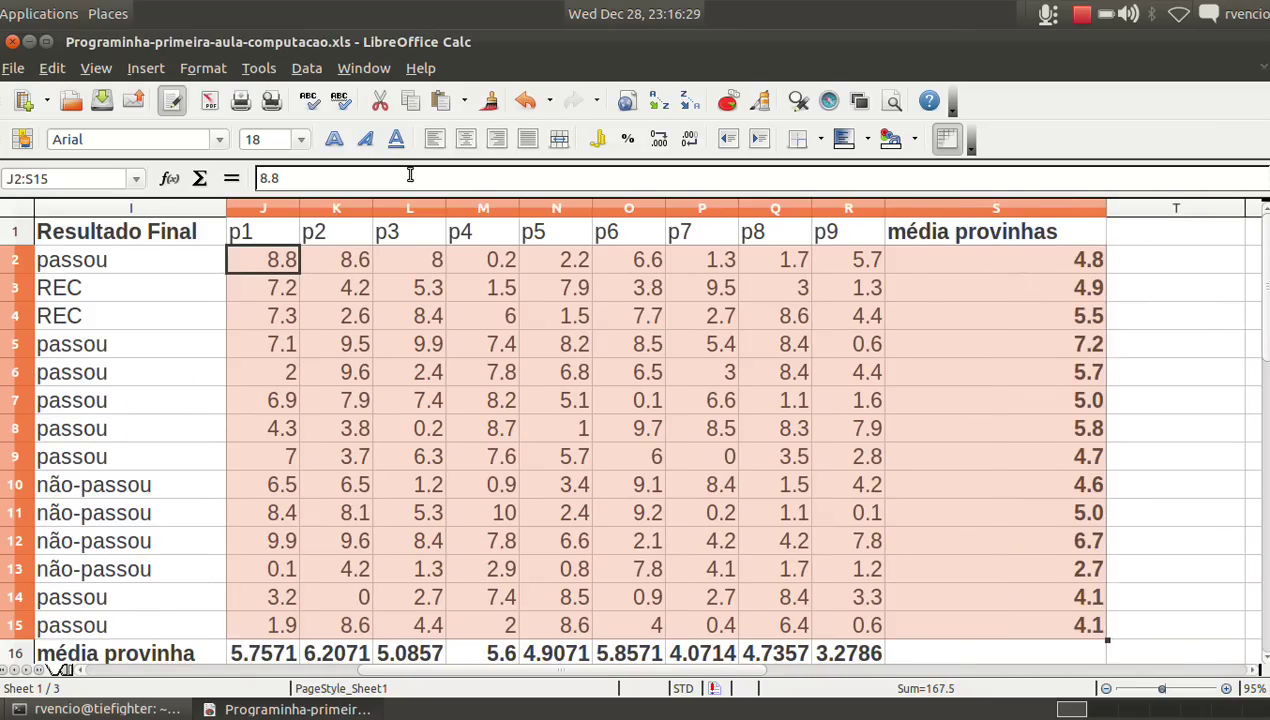
key("shift+Left")
key("shift+Left")
key("shift+Right")
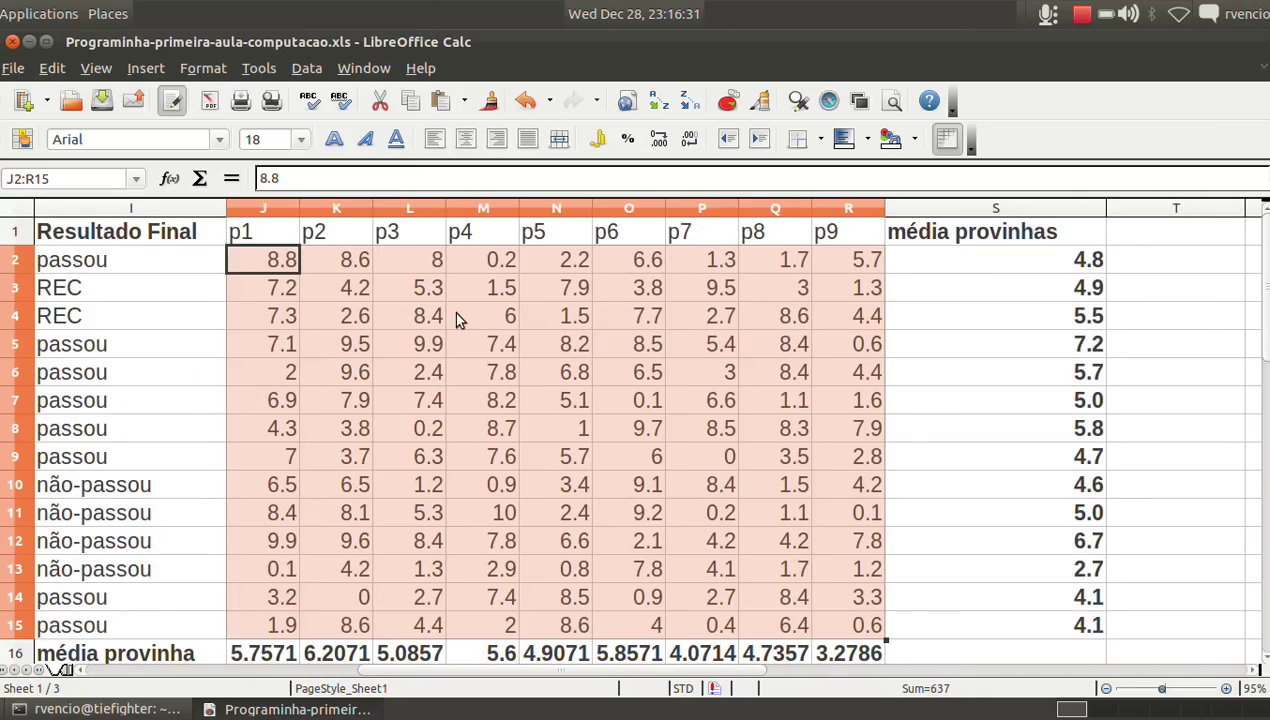
left_click(1008, 272)
key("Left")
key("Left")
key("Left")
key("Left")
key("Left")
key("Left")
key("Left")
key("Left")
key("Left")
key("Left")
key("Left")
key("Left")
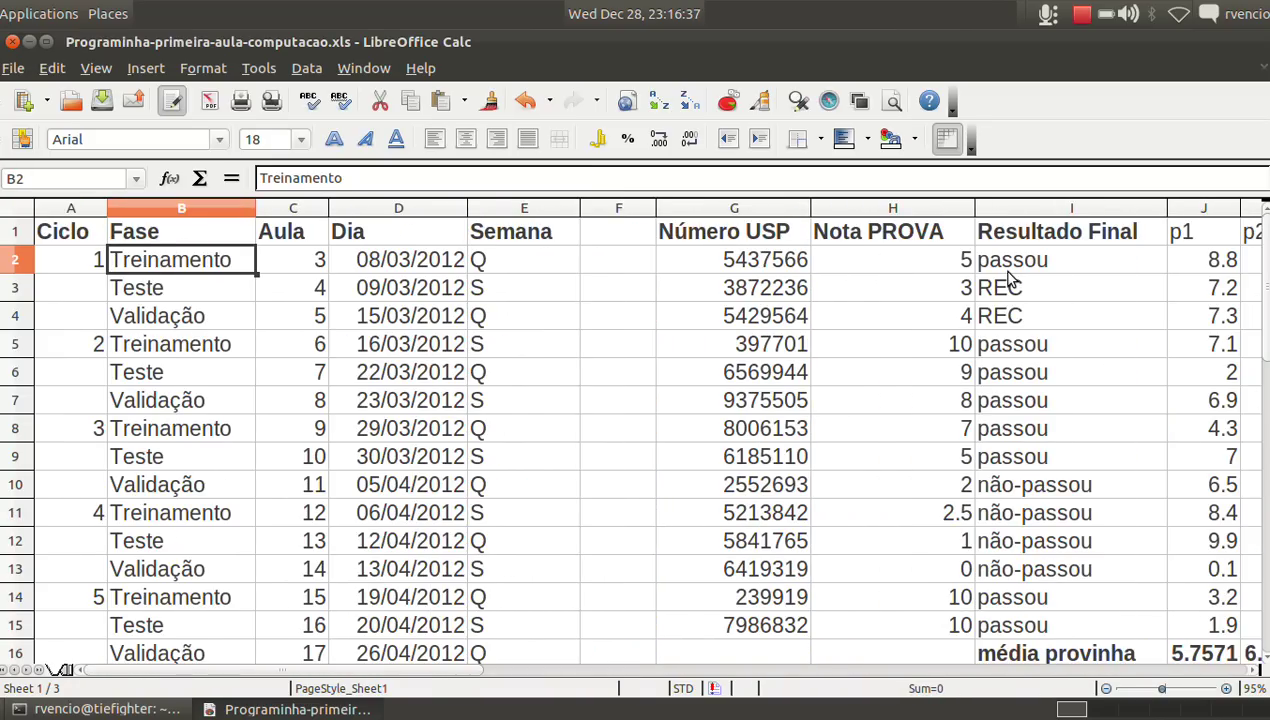
key("ctrl+Down")
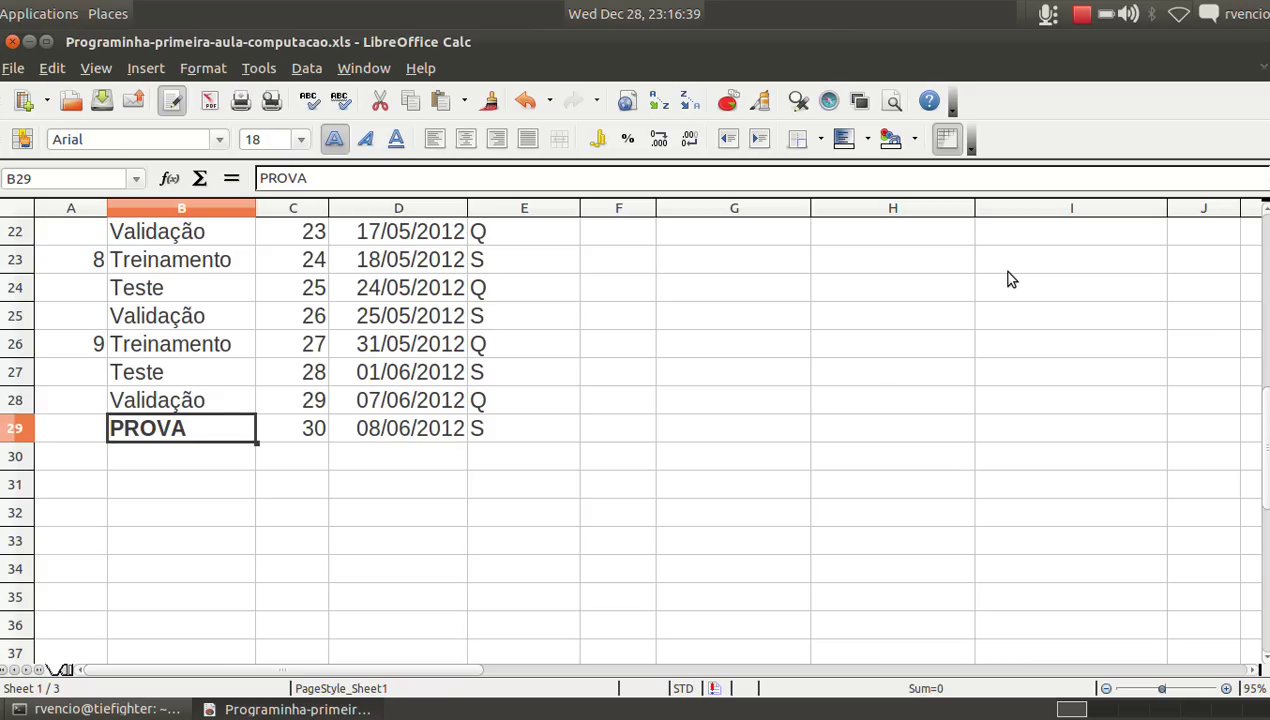
key("Right")
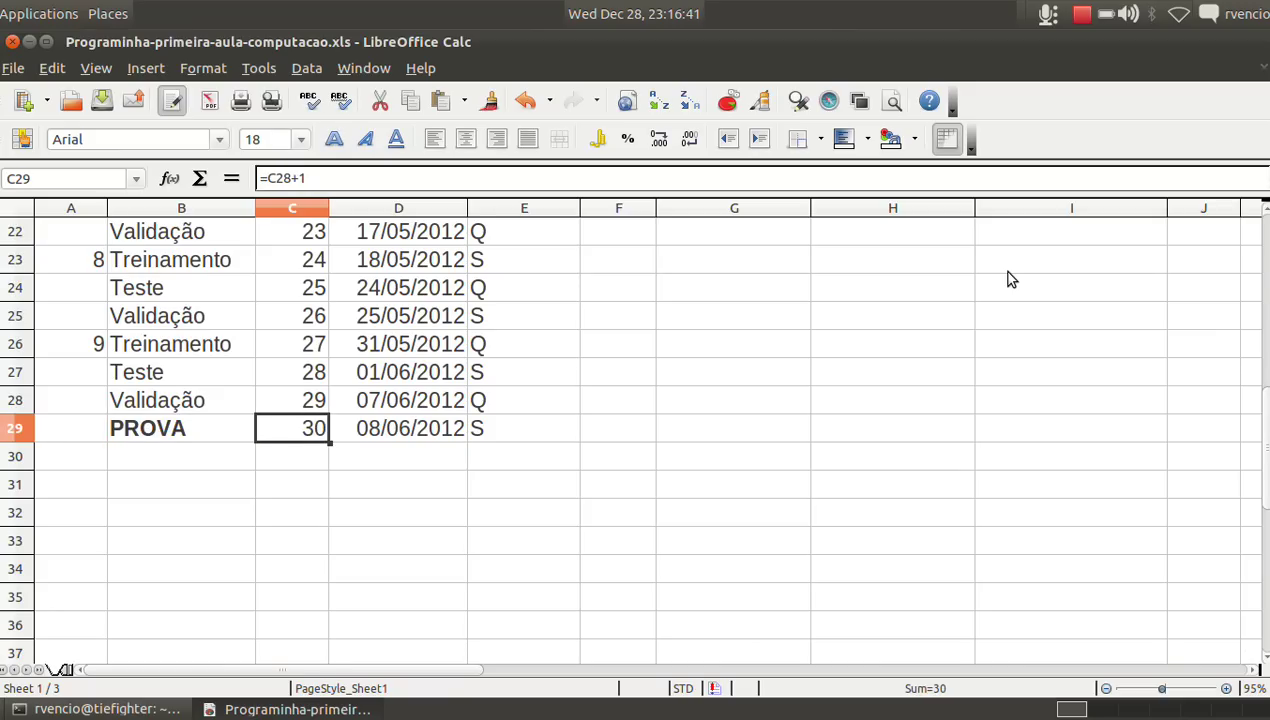
key("Right")
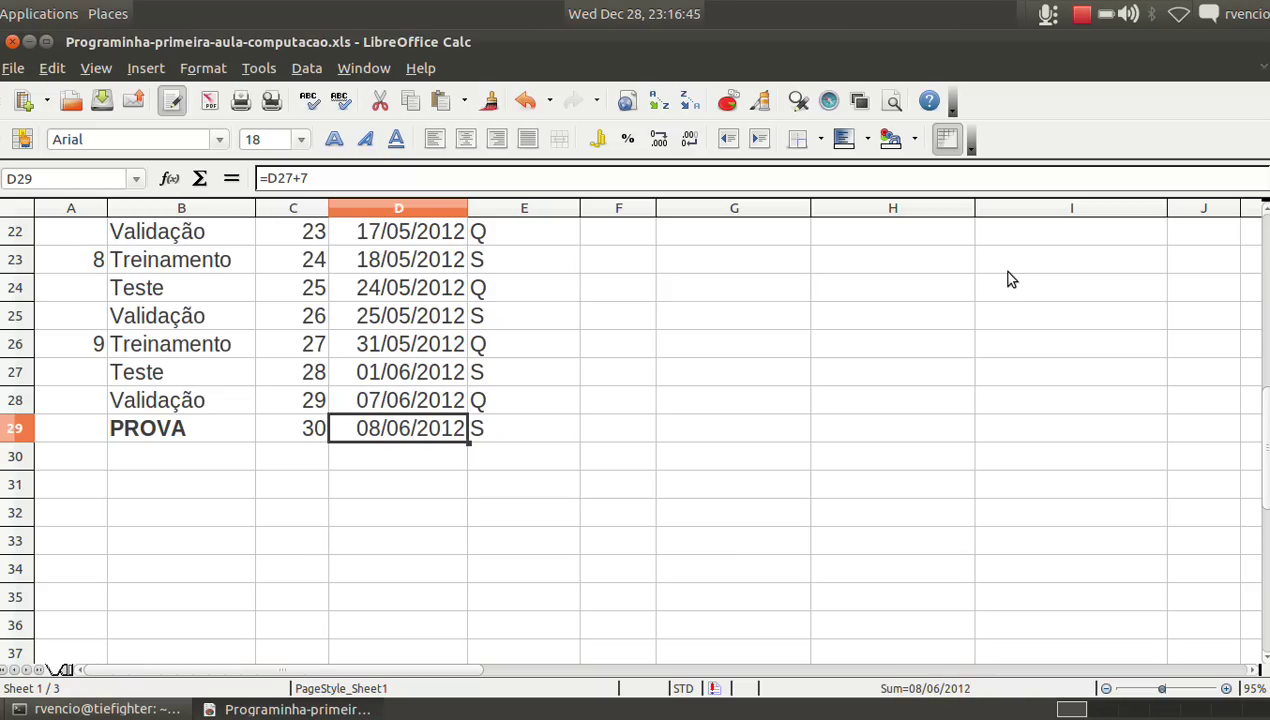
key("ctrl+Up")
key("Right")
key("Right")
key("Right")
key("Right")
key("Right")
key("Left")
key("Down")
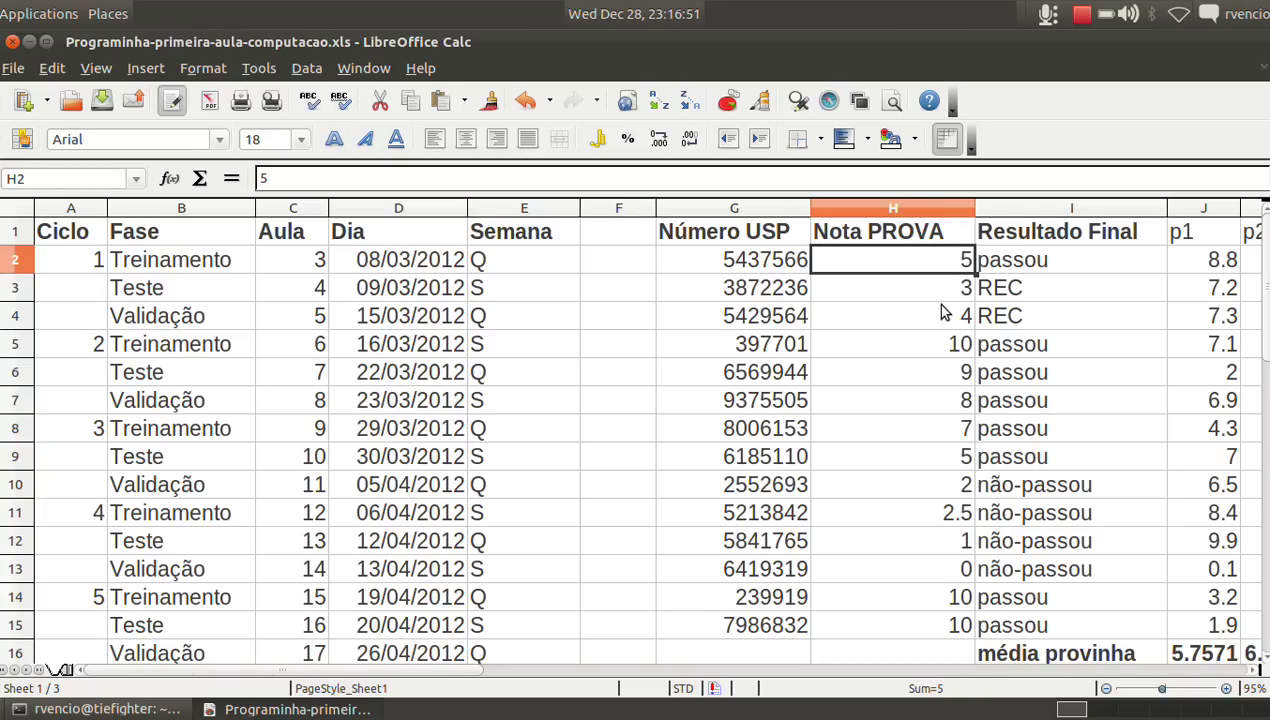
key("Right")
key("Right")
key("Right")
key("Right")
key("Left")
key("Left")
key("Left")
key("Right")
key("Right")
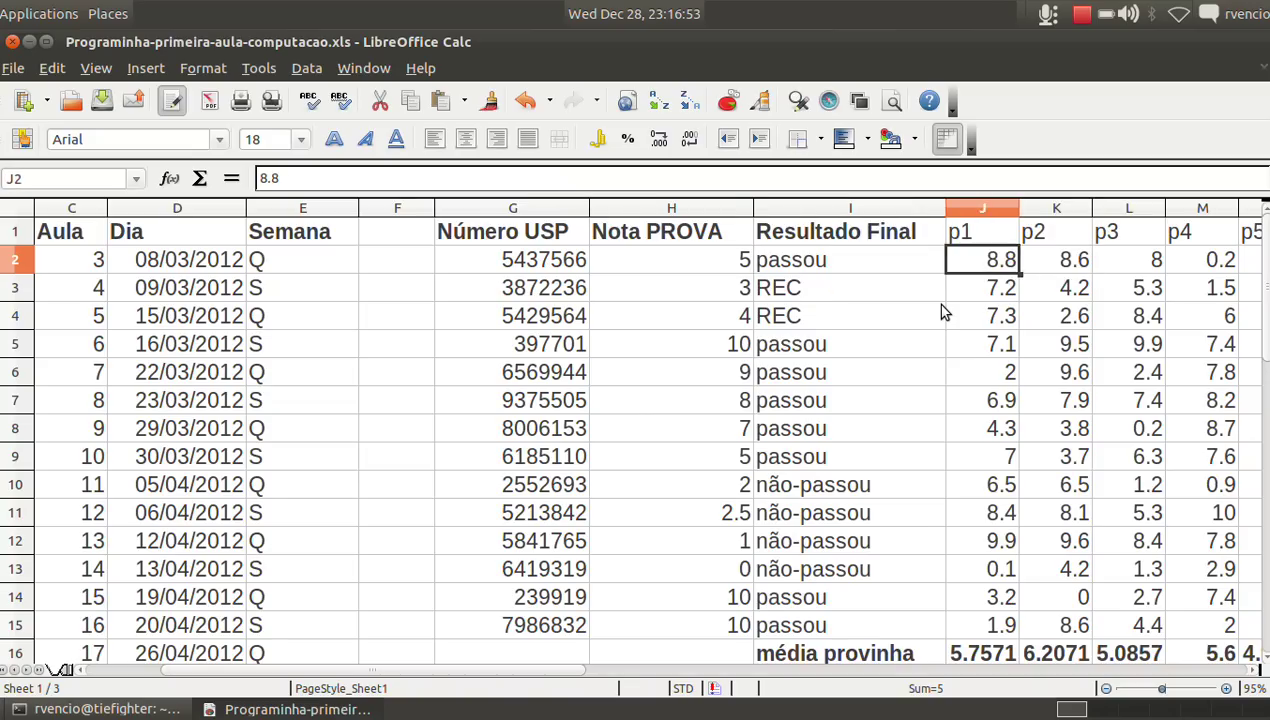
key("Up")
key("Right")
key("Right")
key("Right")
key("Right")
key("Right")
key("Right")
key("Right")
key("Left")
key("Left")
key("Left")
key("Left")
key("Left")
key("Left")
key("Left")
key("Left")
key("Down")
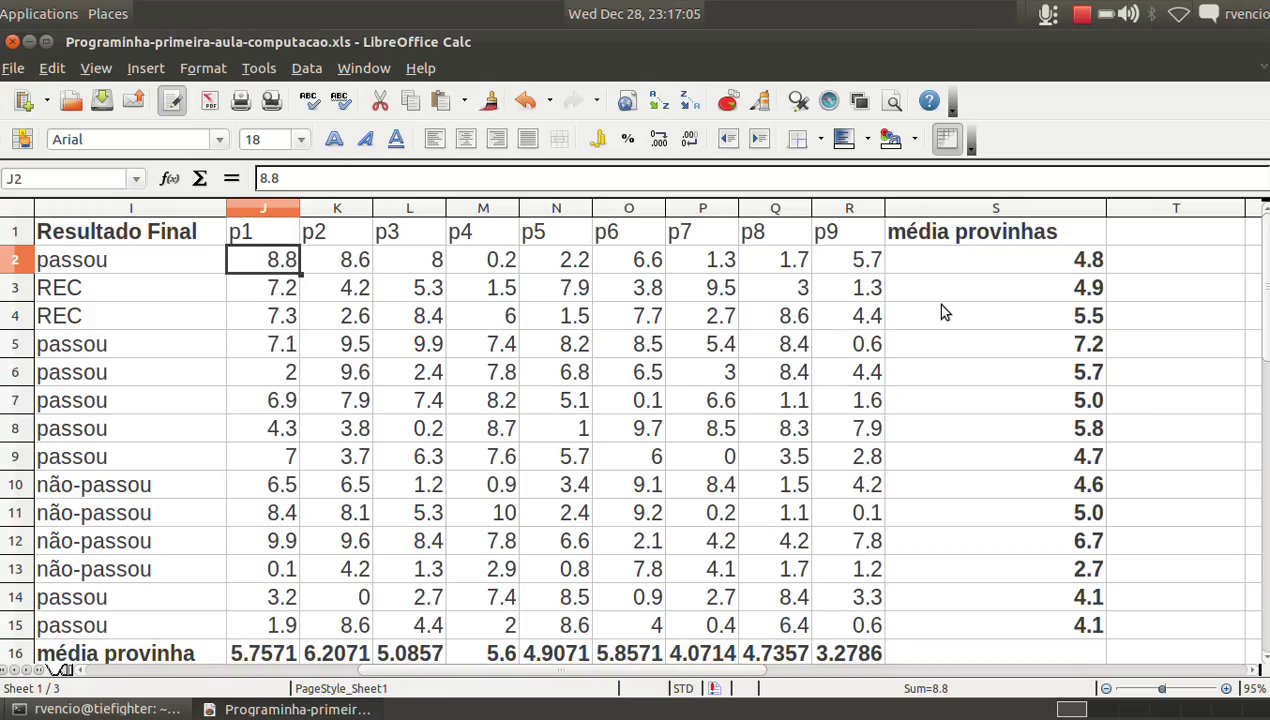
key("Right")
key("Right")
key("Right")
key("Right")
key("Right")
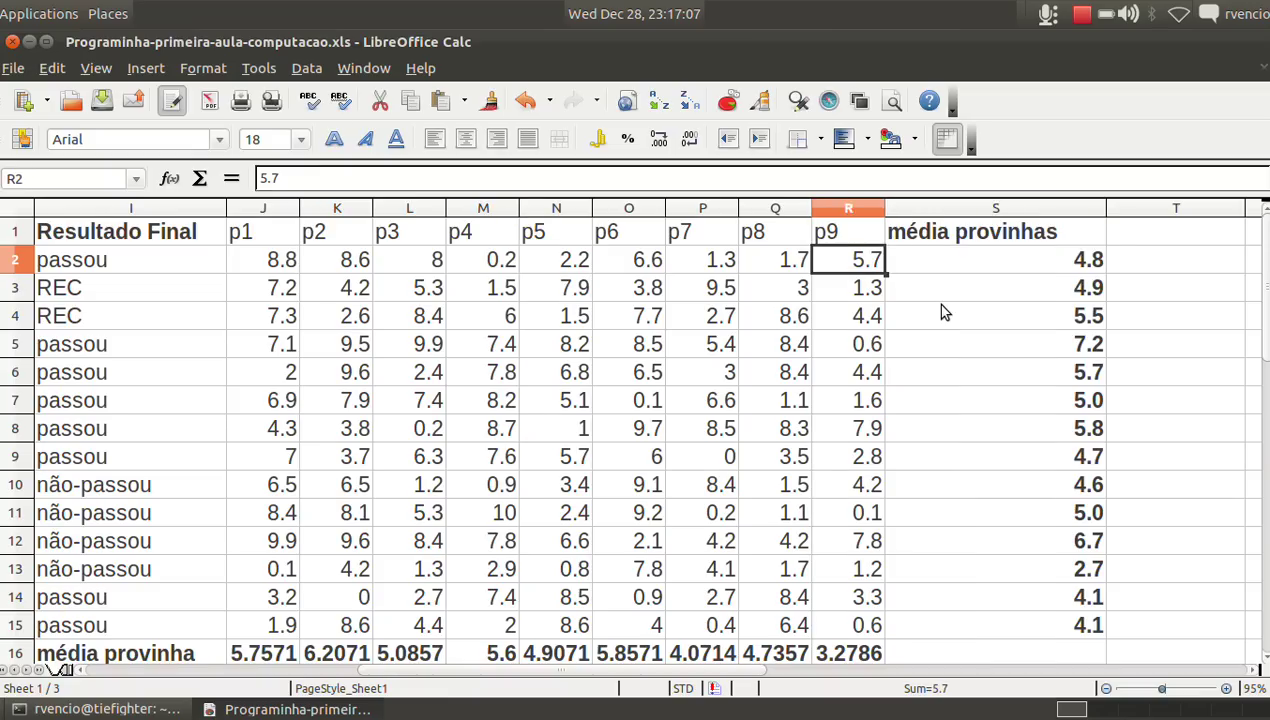
key("Left")
key("Left")
key("Left")
key("Left")
key("Left")
key("Right")
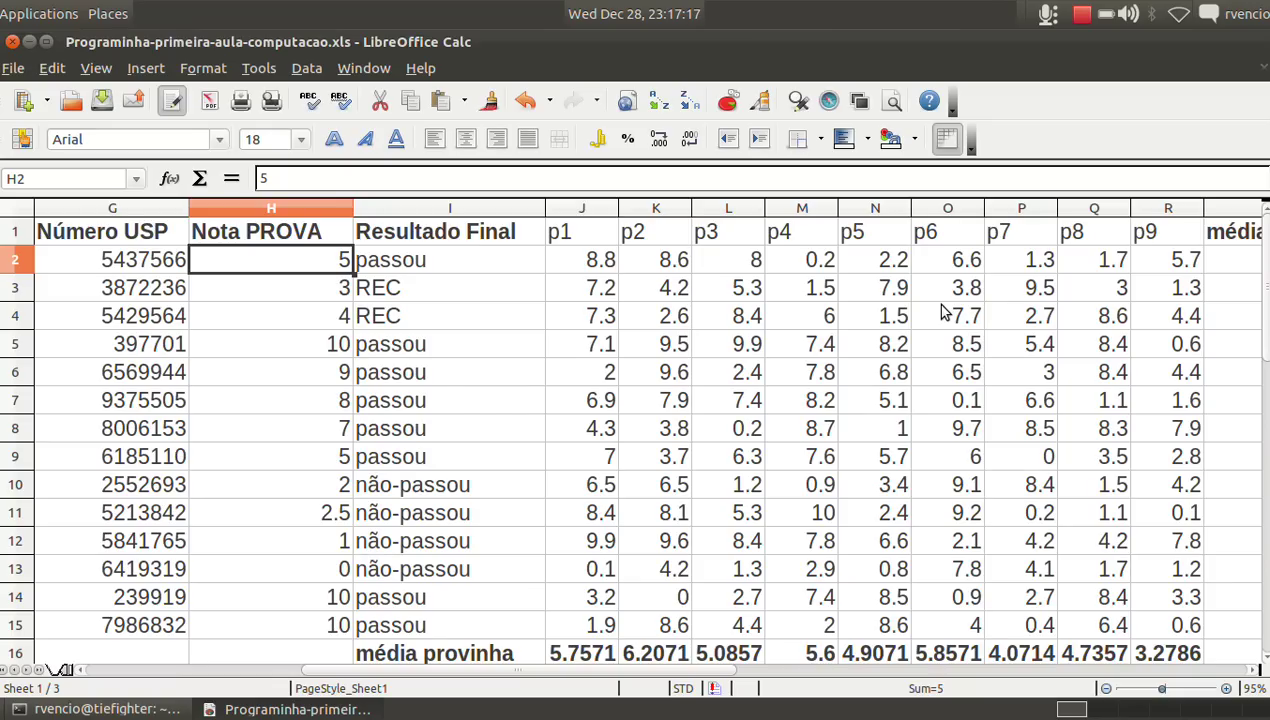
Move through row 2's scores and the média provinhas column to row 5's Nota PROVA
key("Right")
key("Right")
key("Right")
key("Right")
key("Left")
key("Left")
key("Right")
key("Right")
key("Right")
key("Right")
key("Right")
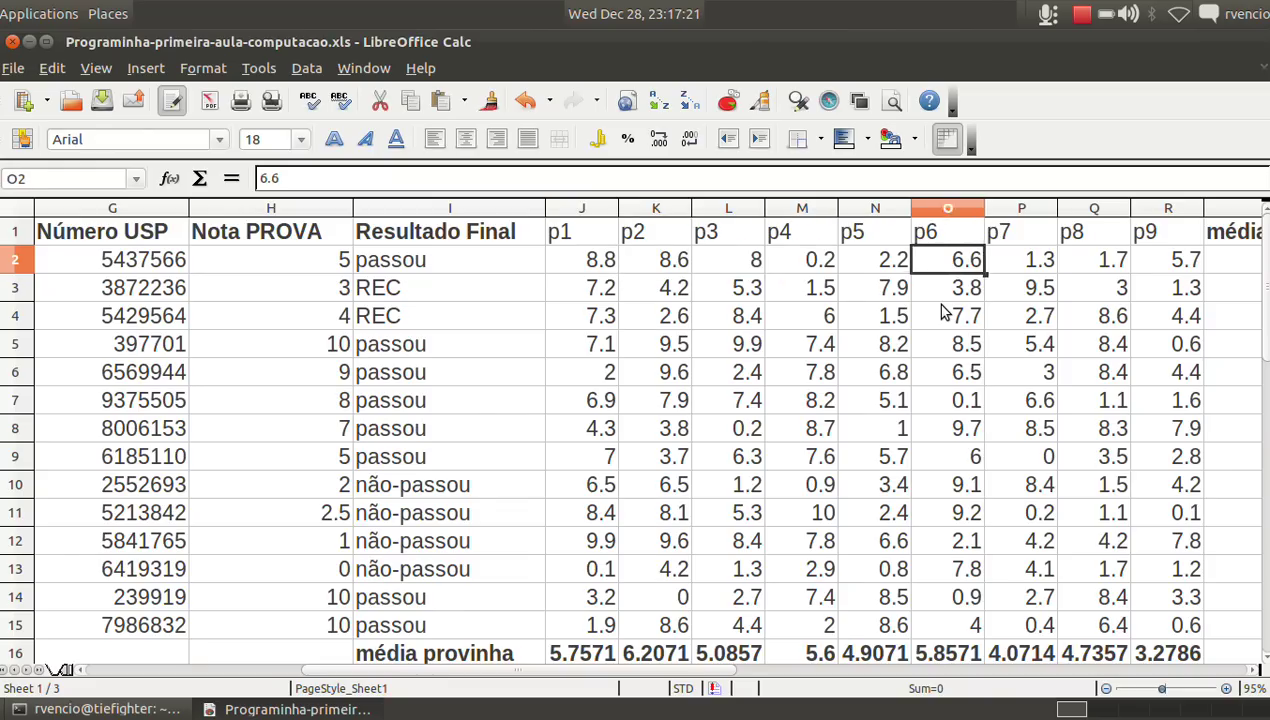
key("Right")
key("Right")
key("Right")
key("Down")
key("Down")
key("Down")
key("Down")
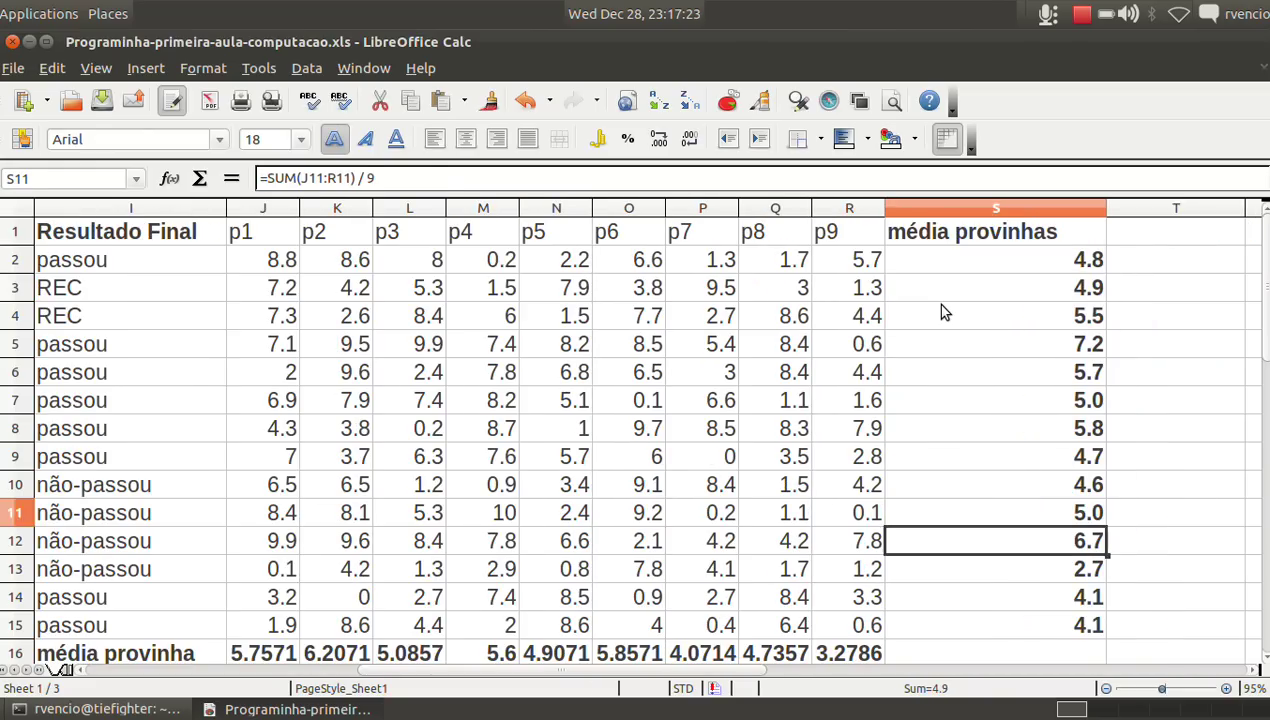
key("Down")
key("Up")
key("Up")
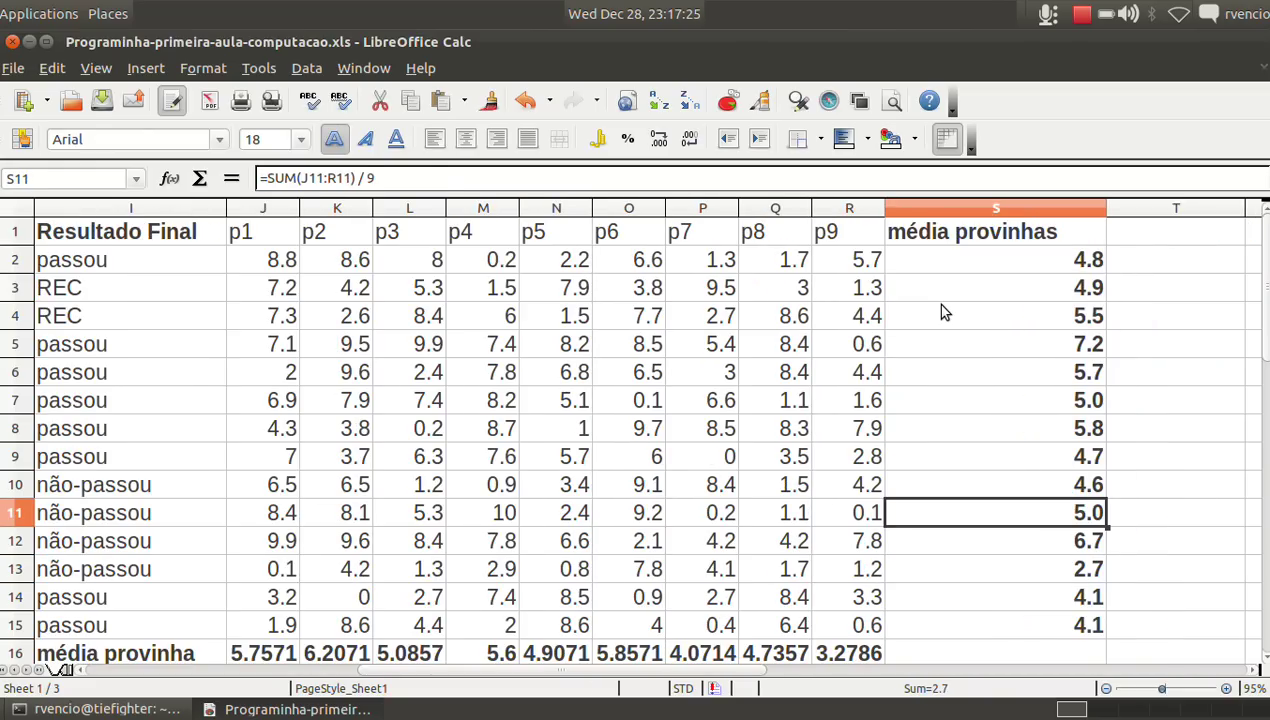
key("Up")
key("Up")
key("Up")
key("Up")
key("Up")
key("Up")
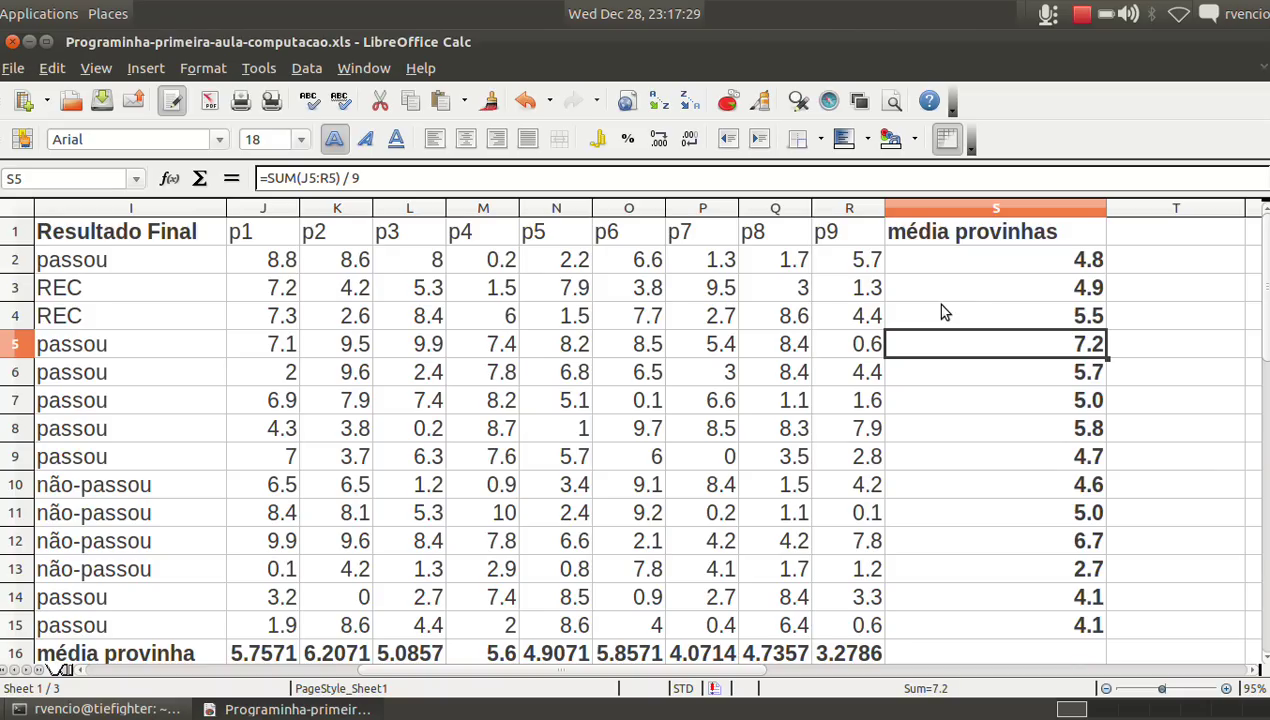
key("Left")
key("Left")
key("Left")
key("Left")
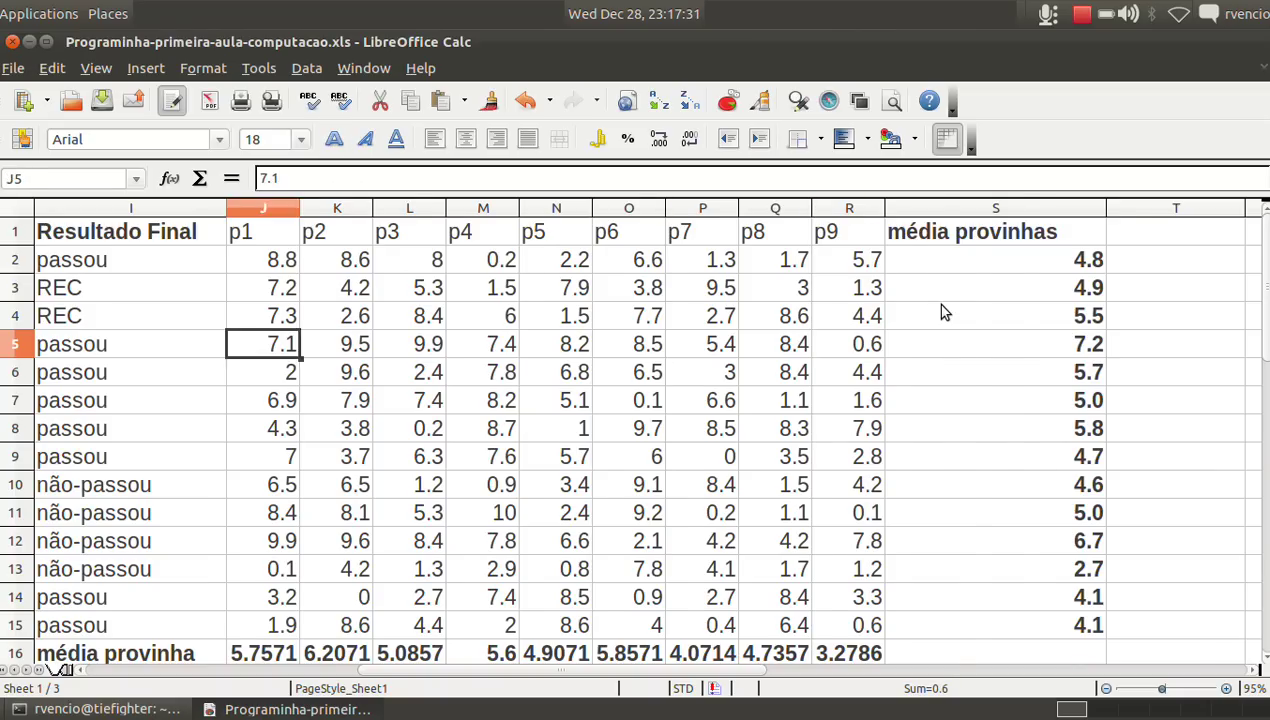
key("Left")
key("Left")
key("Left")
key("Right")
Enter 3, then 2, as row 5's Nota PROVA
type("3")
key("Return")
key("Up")
type("2")
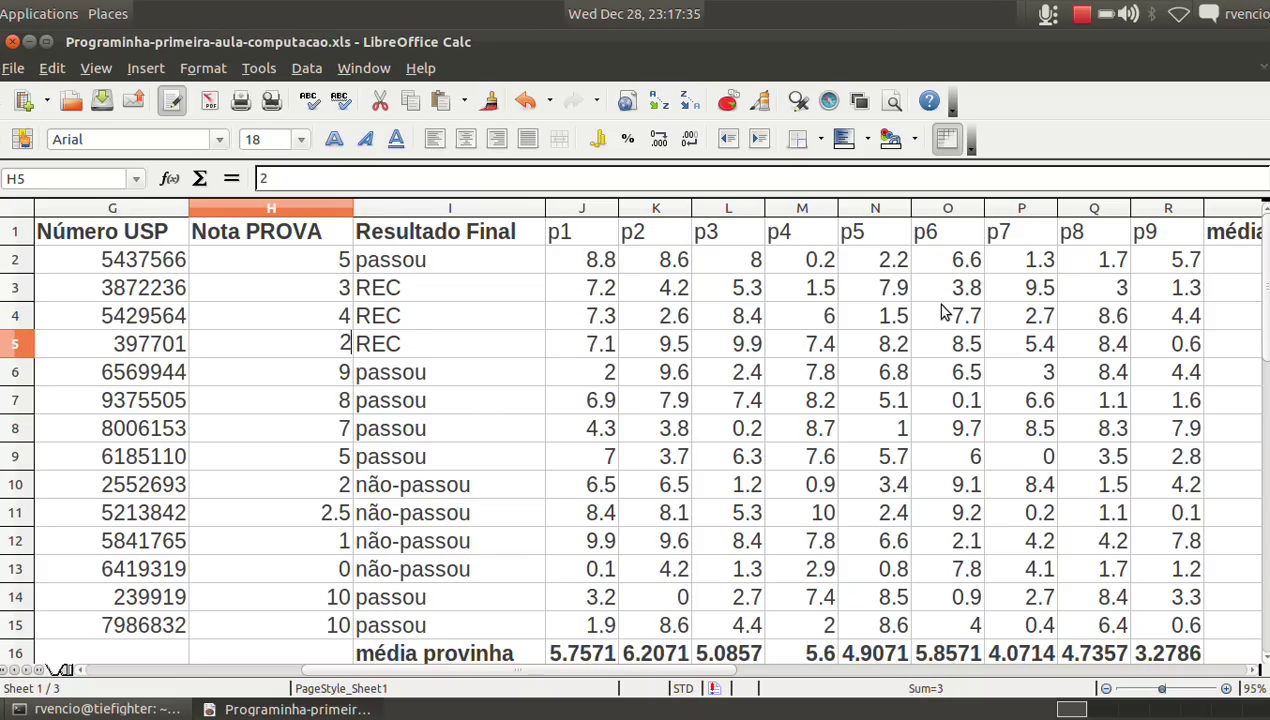
key("Return")
key("Up")
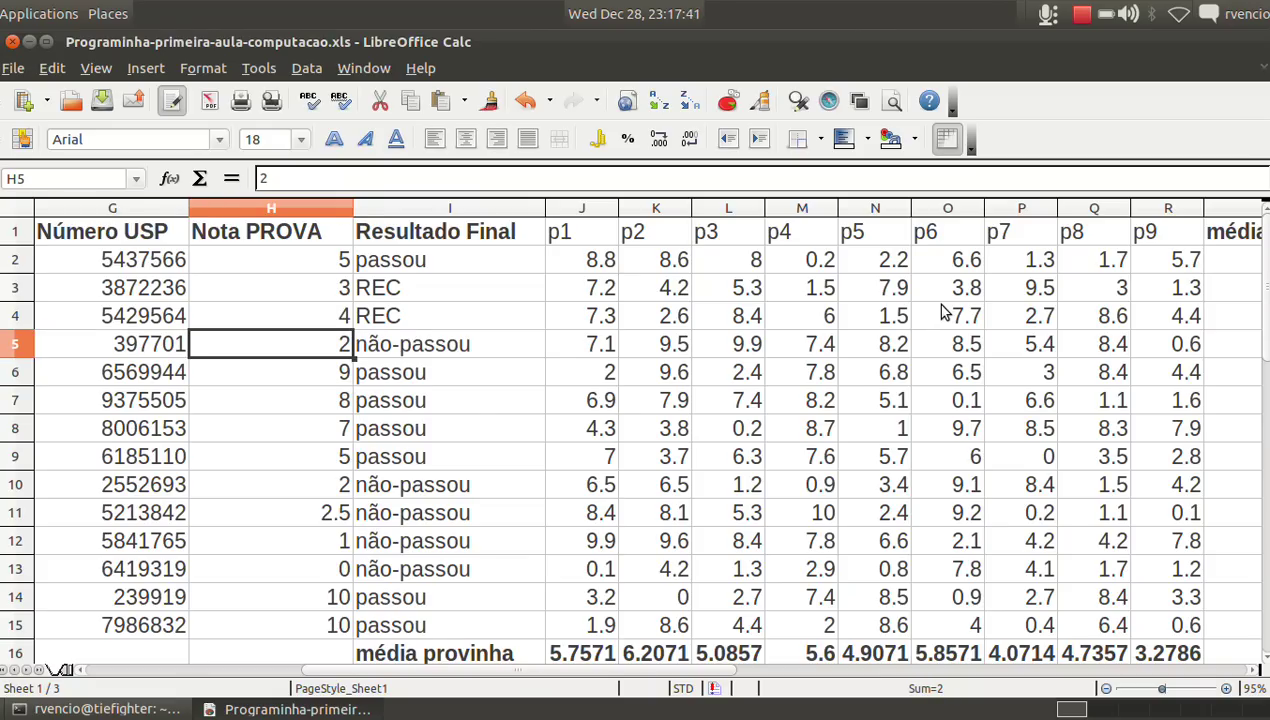
Check row 5's quiz scores and Resultado Final, then set Nota PROVA to 3
key("Right")
key("Right")
key("Right")
key("Right")
key("Right")
key("Right")
key("Right")
key("Right")
key("Left")
key("Left")
key("Left")
key("Left")
key("Left")
key("Left")
key("Left")
key("Left")
key("Right")
key("Right")
key("Right")
key("Right")
key("Right")
key("Right")
key("Right")
key("Right")
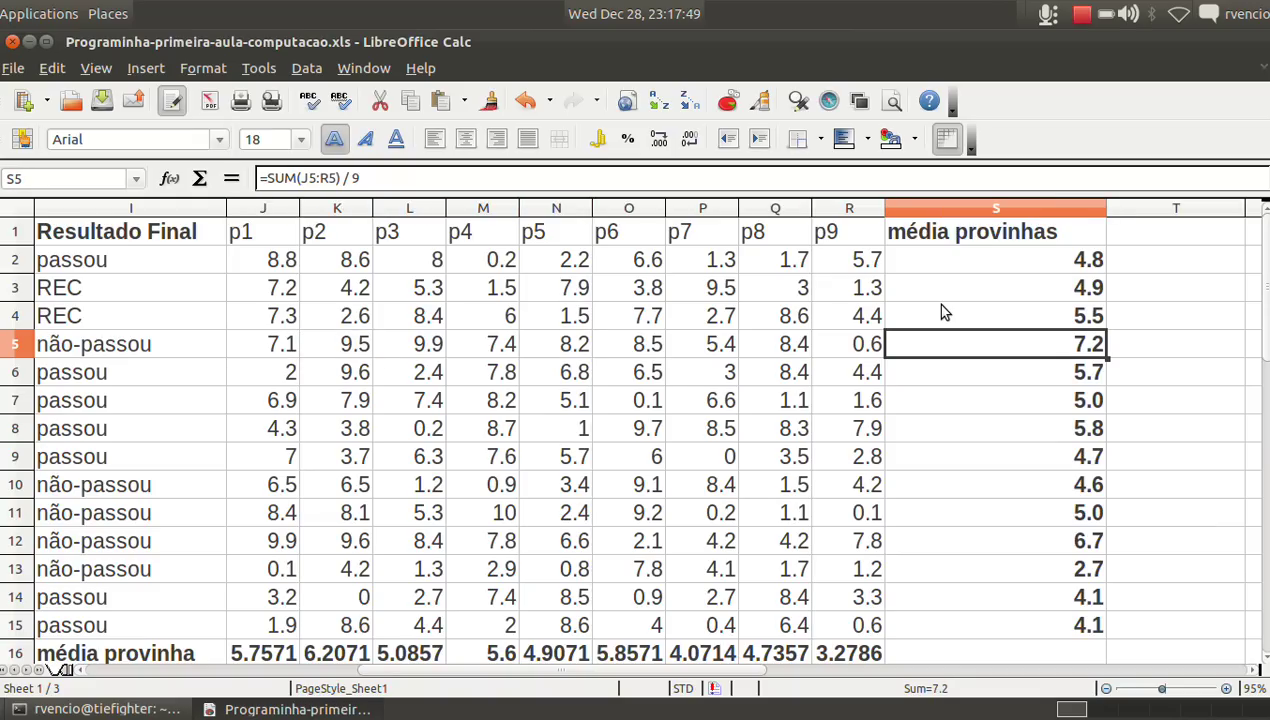
key("Left")
key("Left")
key("Left")
key("Left")
key("Left")
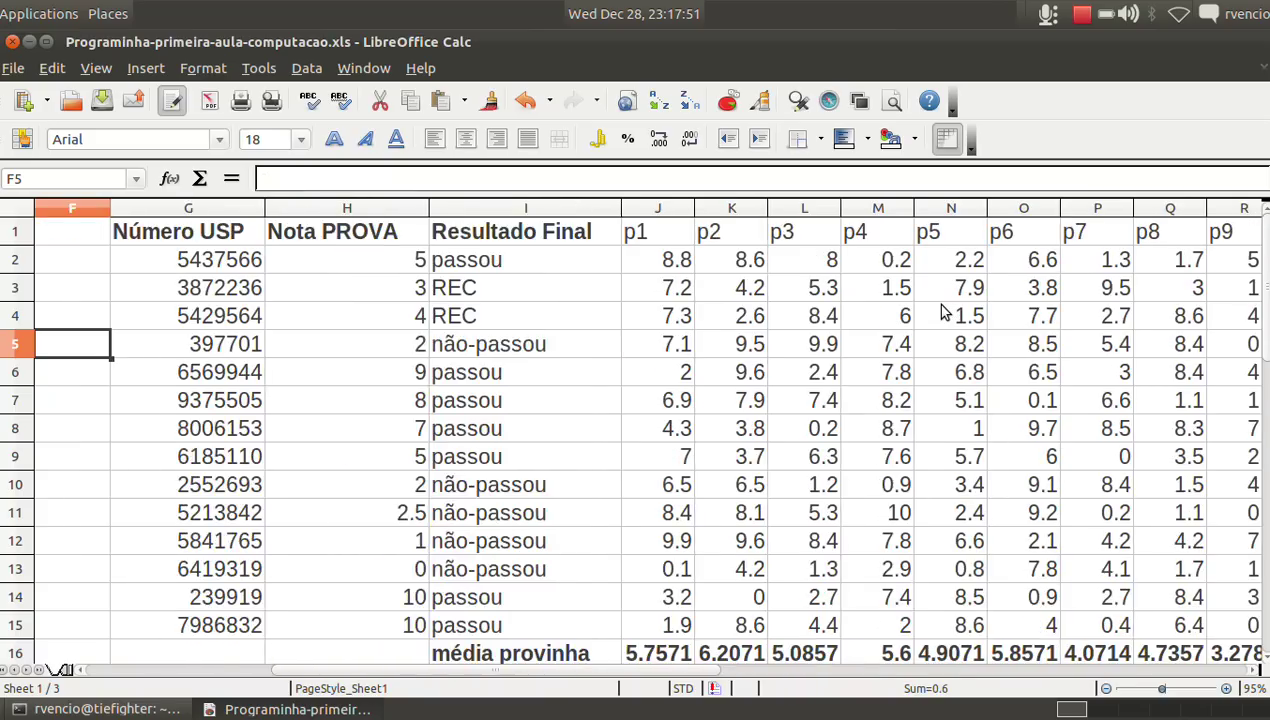
key("Left")
key("Left")
key("Right")
key("Right")
key("Right")
key("Right")
key("Right")
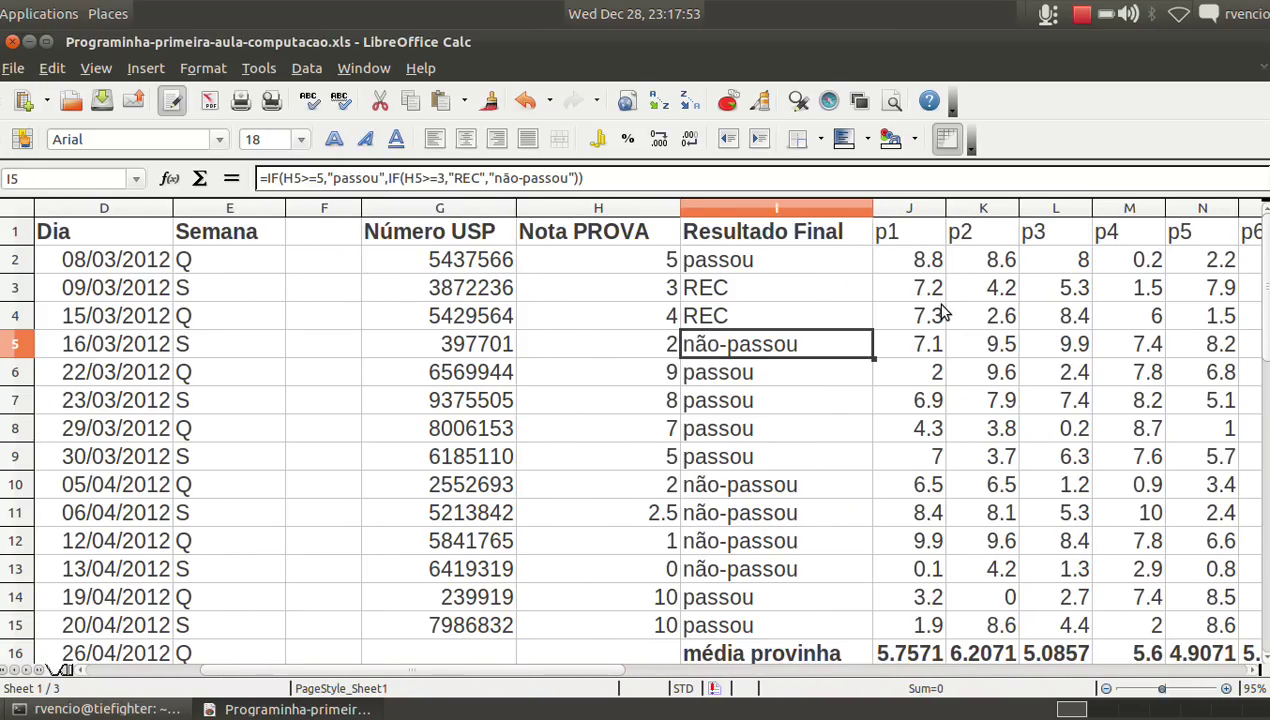
key("Left")
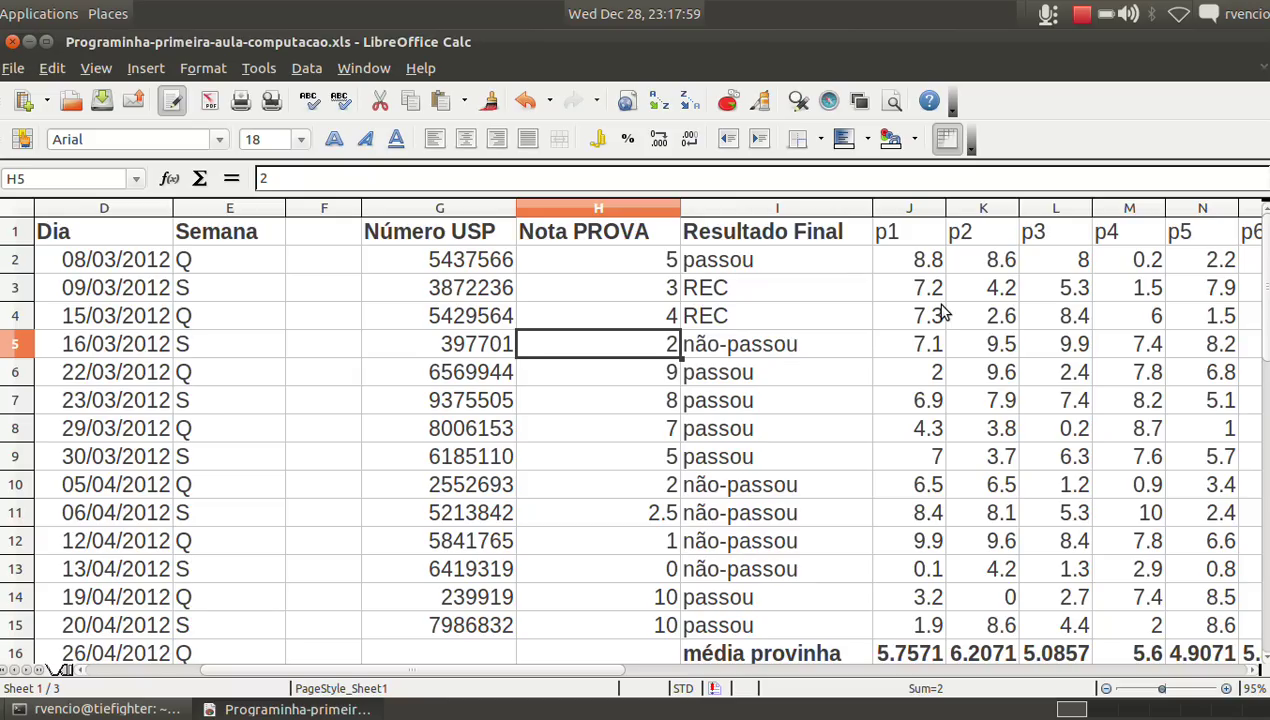
type("3")
key("Return")
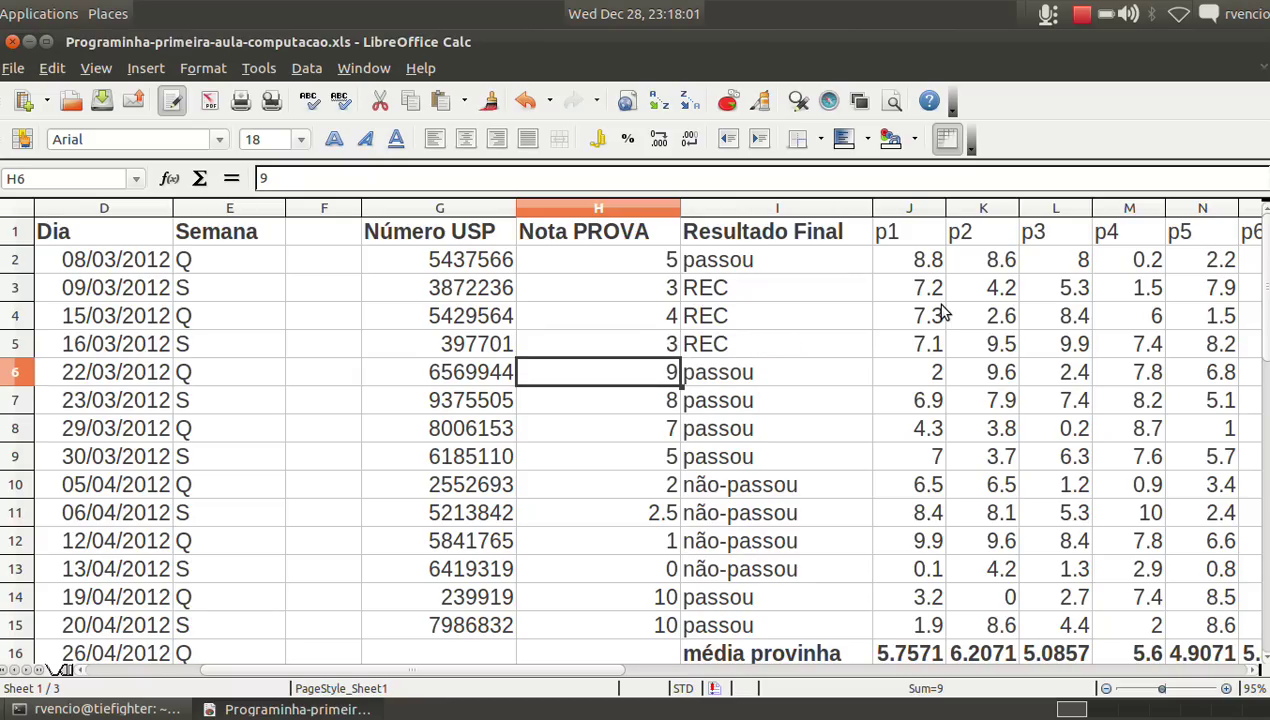
Undo the Nota PROVA edit so row 5 reads 2 again
key("Up")
key("ctrl+z")
key("Right")
key("Right")
key("Right")
key("Right")
key("Right")
key("Right")
key("Right")
key("Right")
key("Right")
key("Right")
key("Up")
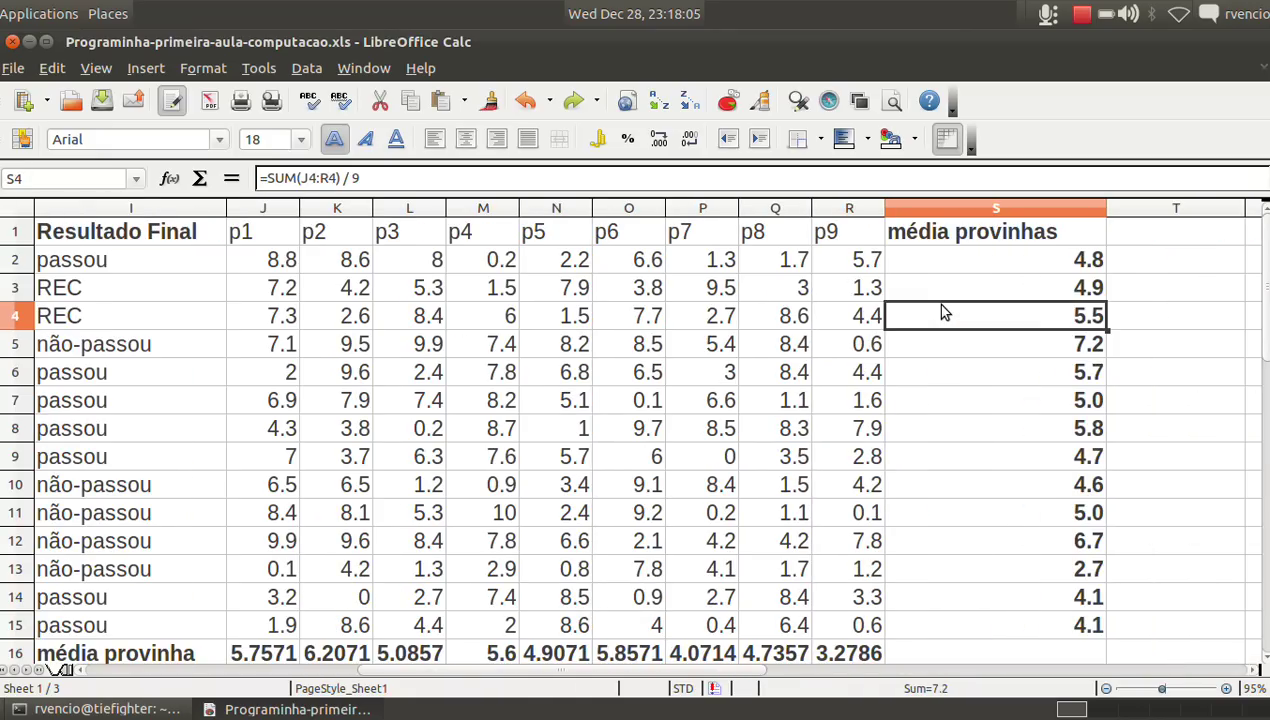
key("Up")
key("Up")
Return to the top-left of the sheet and move down the Fase column to column F
key("Left")
key("Left")
key("Left")
key("Left")
key("Left")
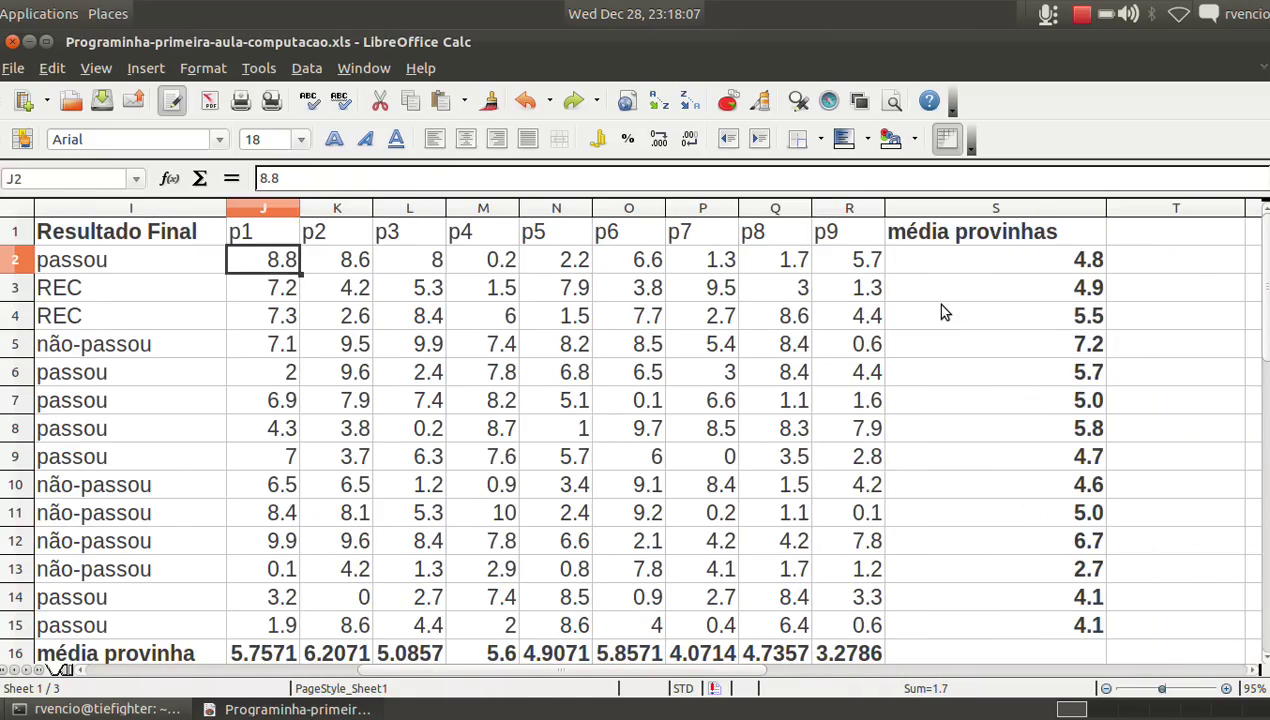
key("Up")
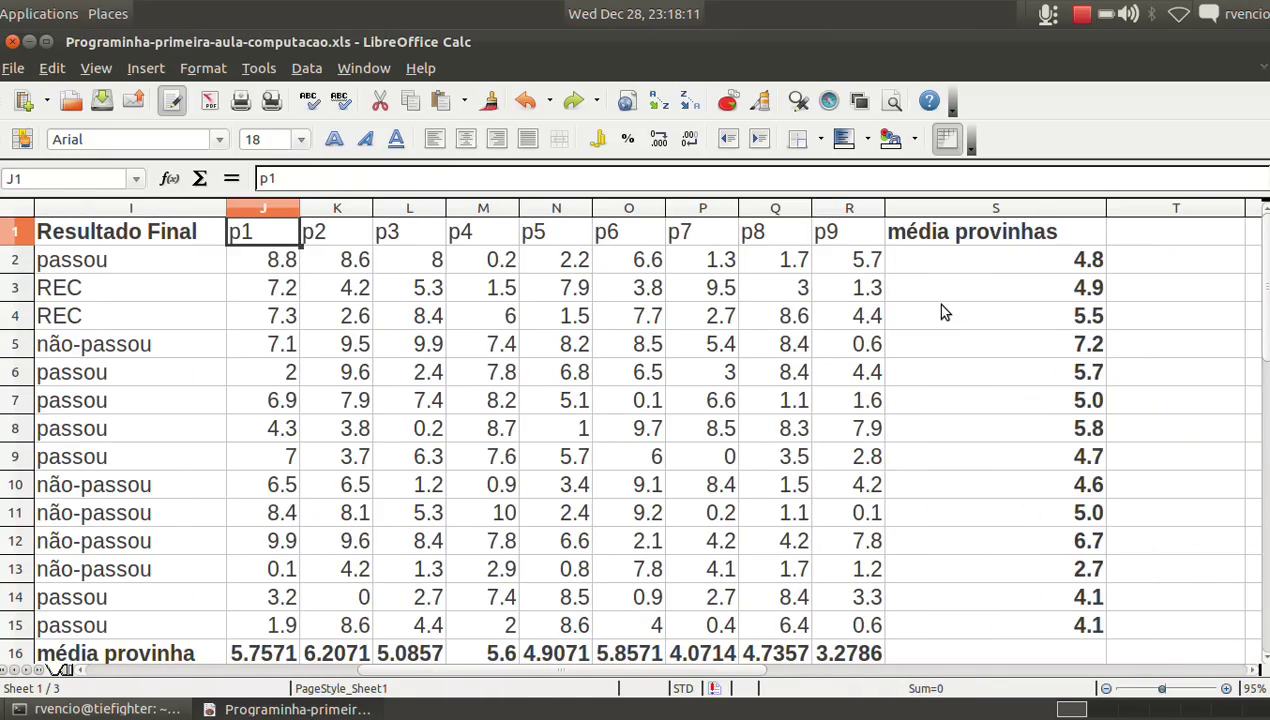
key("Left")
key("Left")
key("Left")
key("Left")
key("Down")
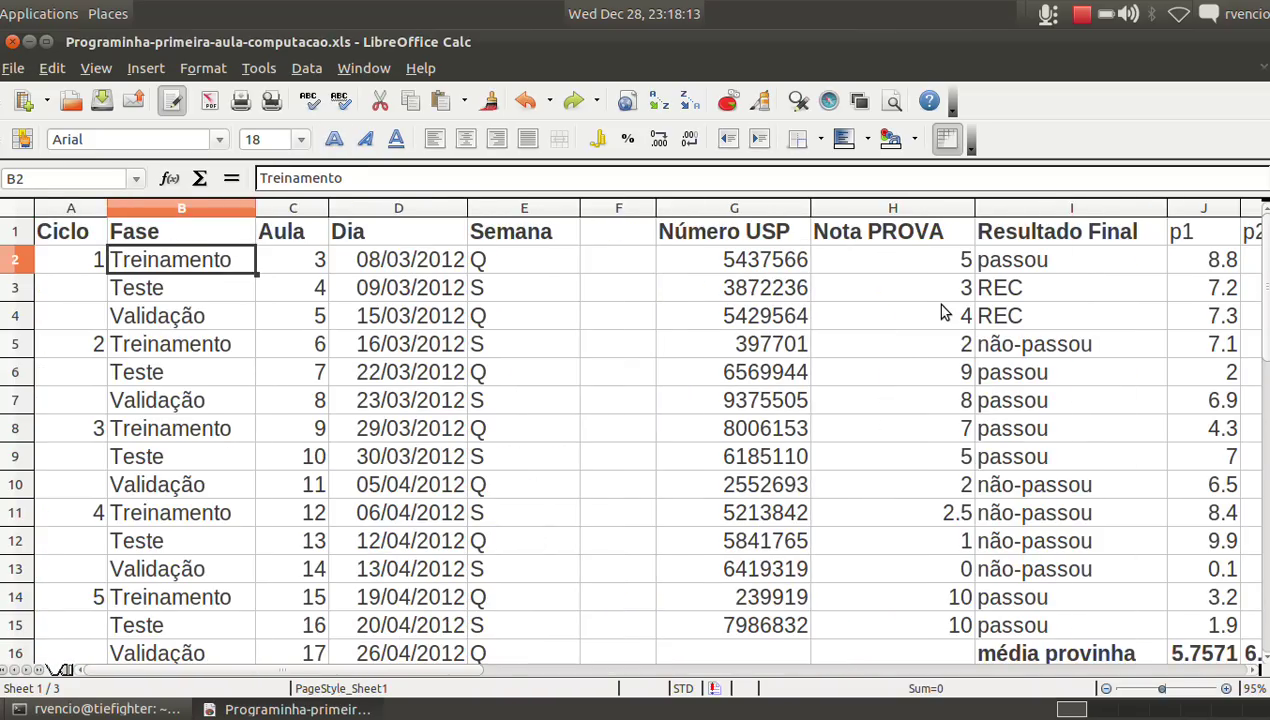
key("Down")
key("Down")
key("Right")
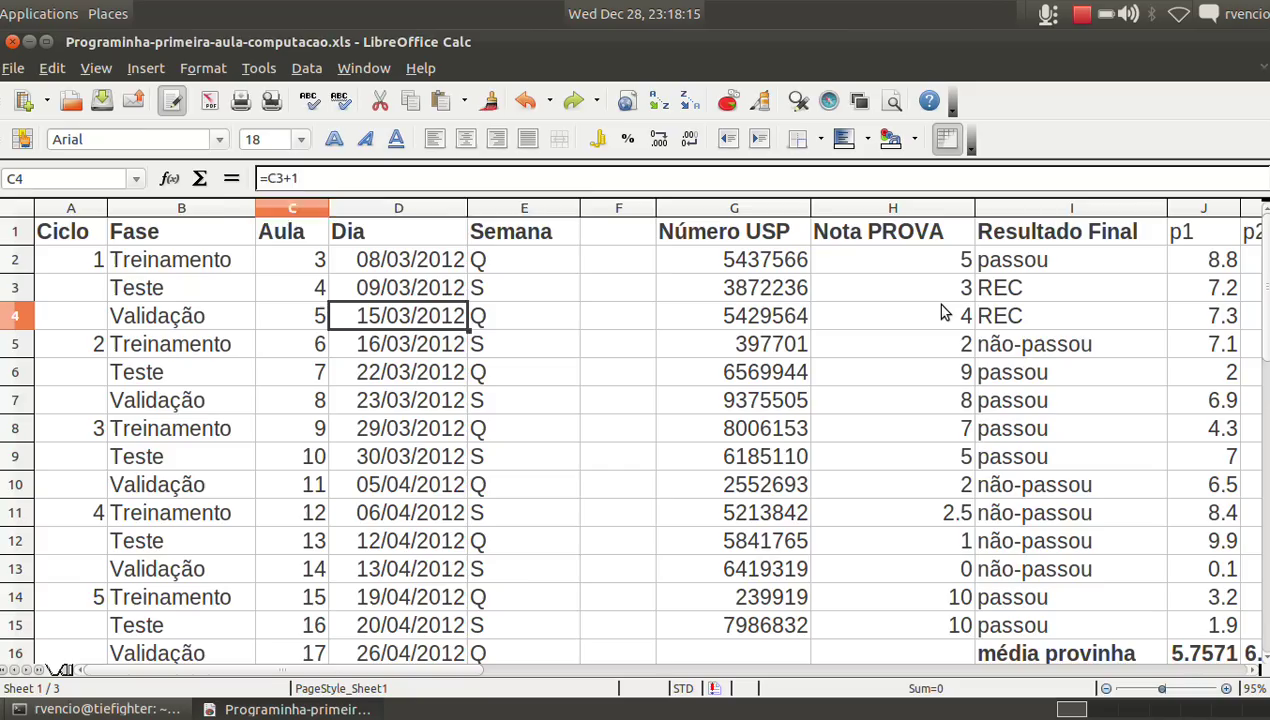
key("Right")
key("Right")
key("Right")
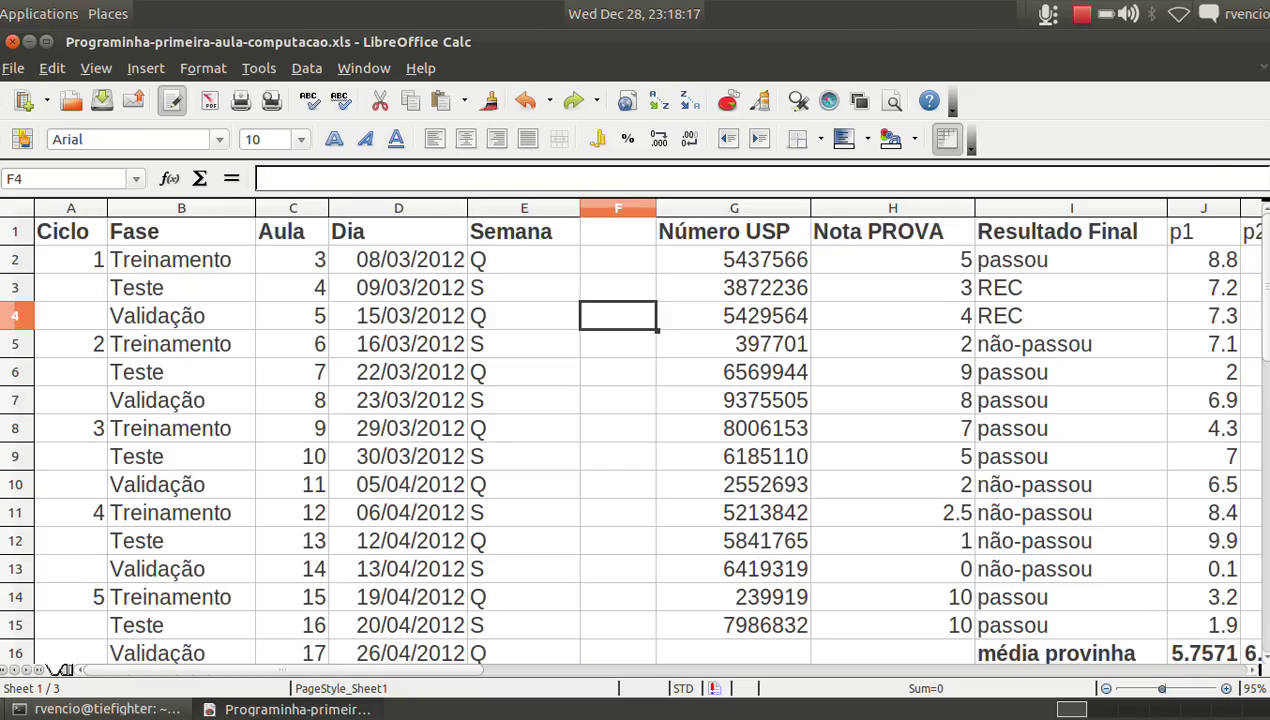